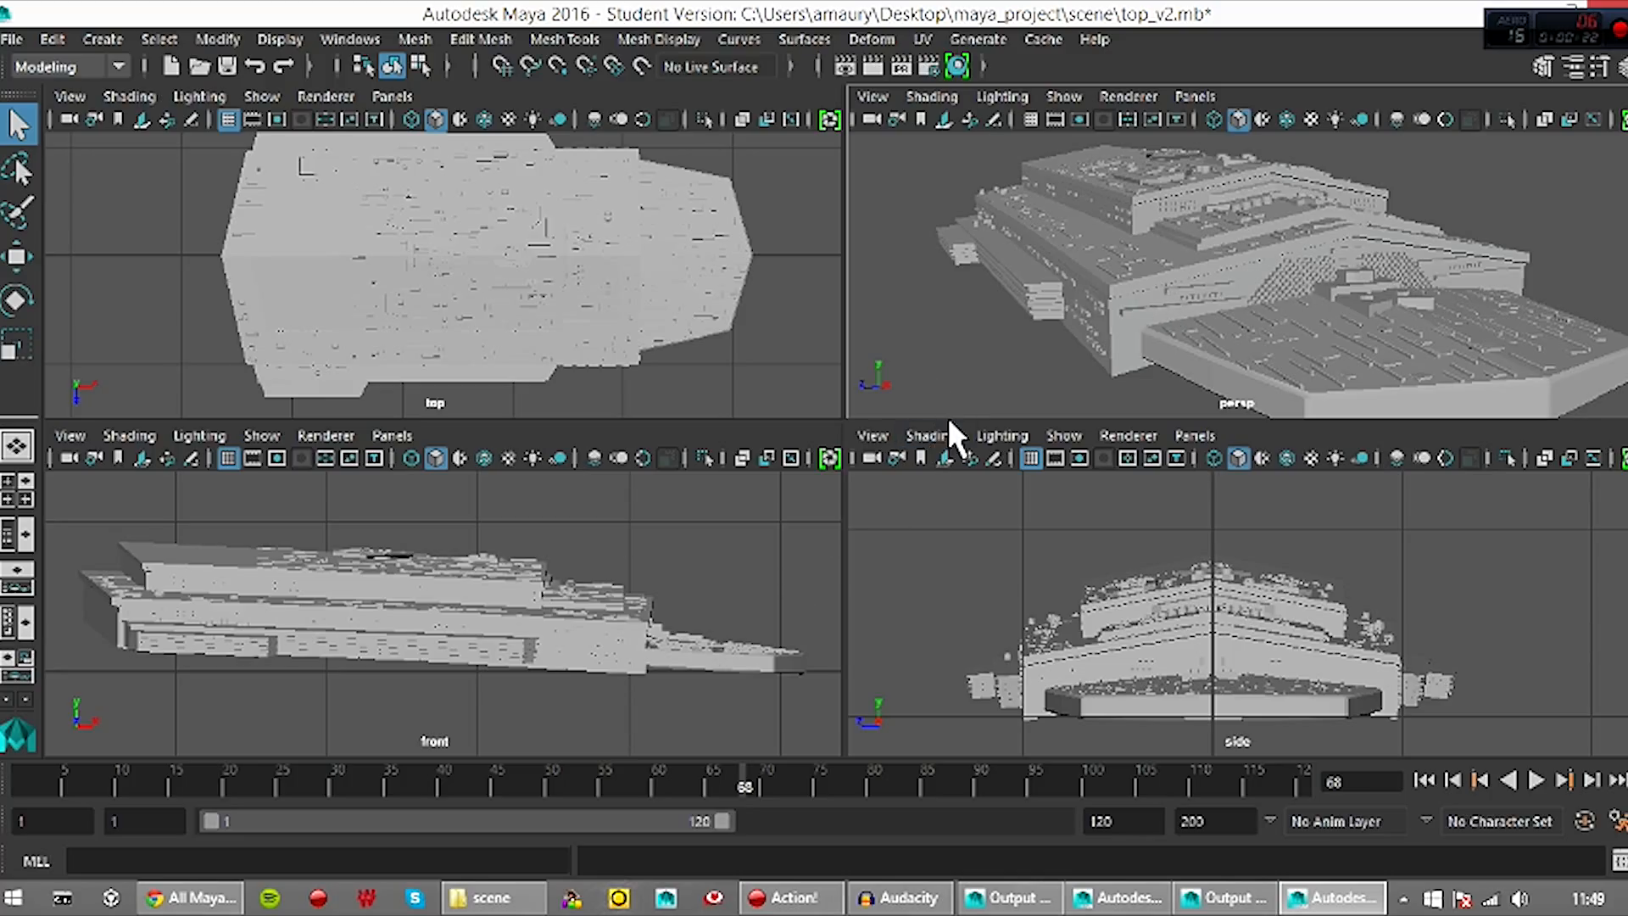
Open the blueprints folder in maya_project and examine the reference picture star_destroyer.jpg
left_click(492, 897)
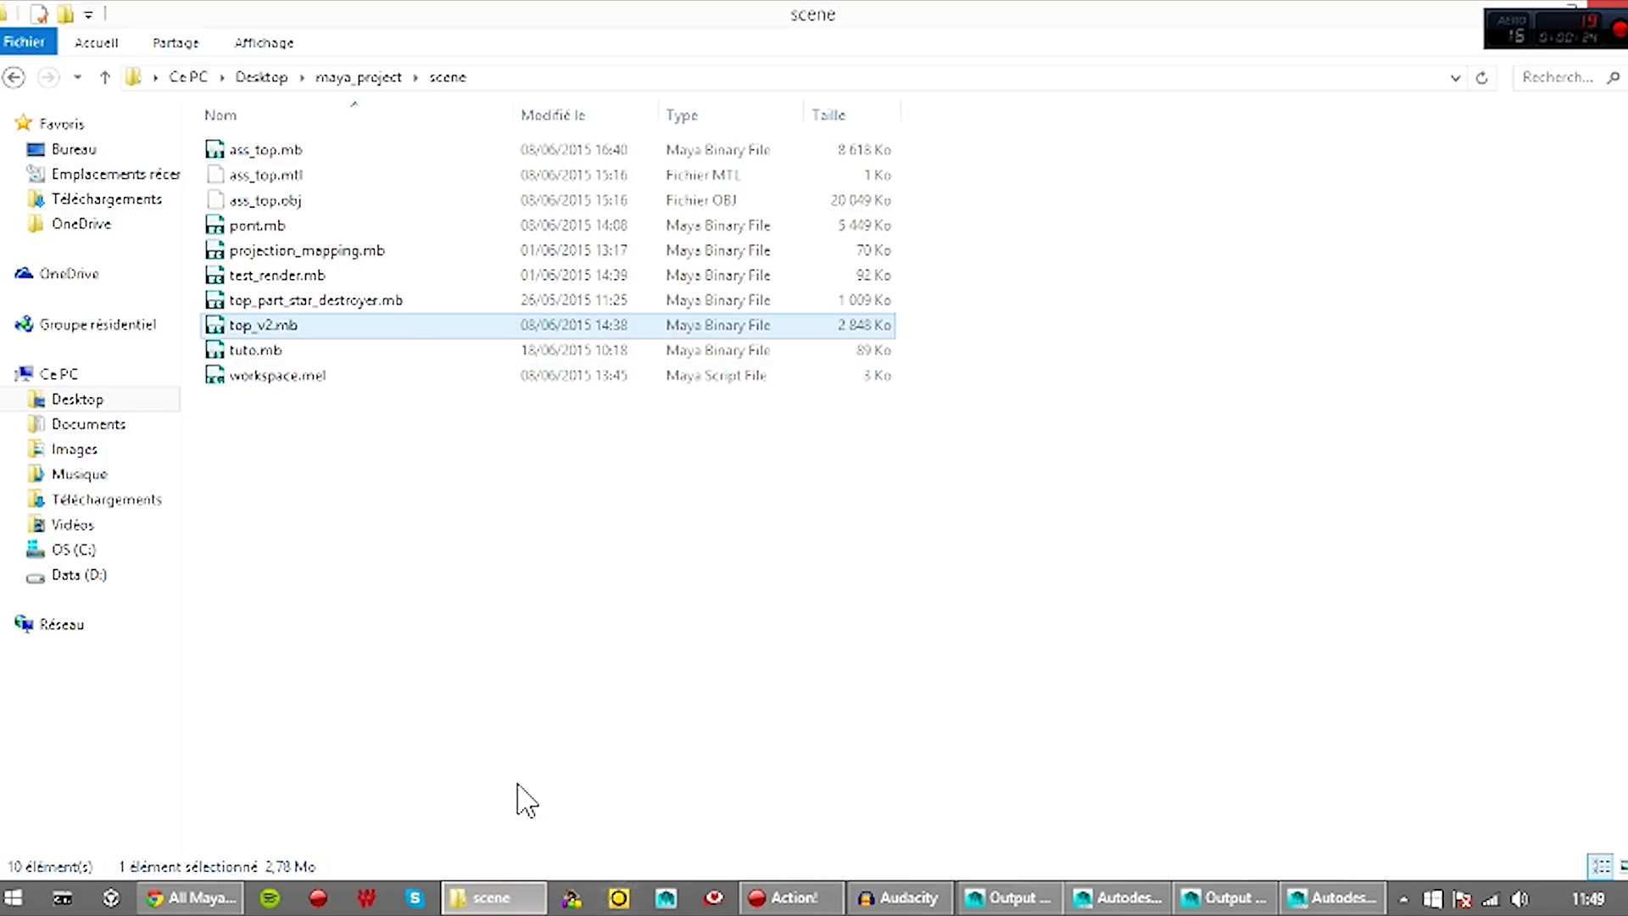
key("BackSpace")
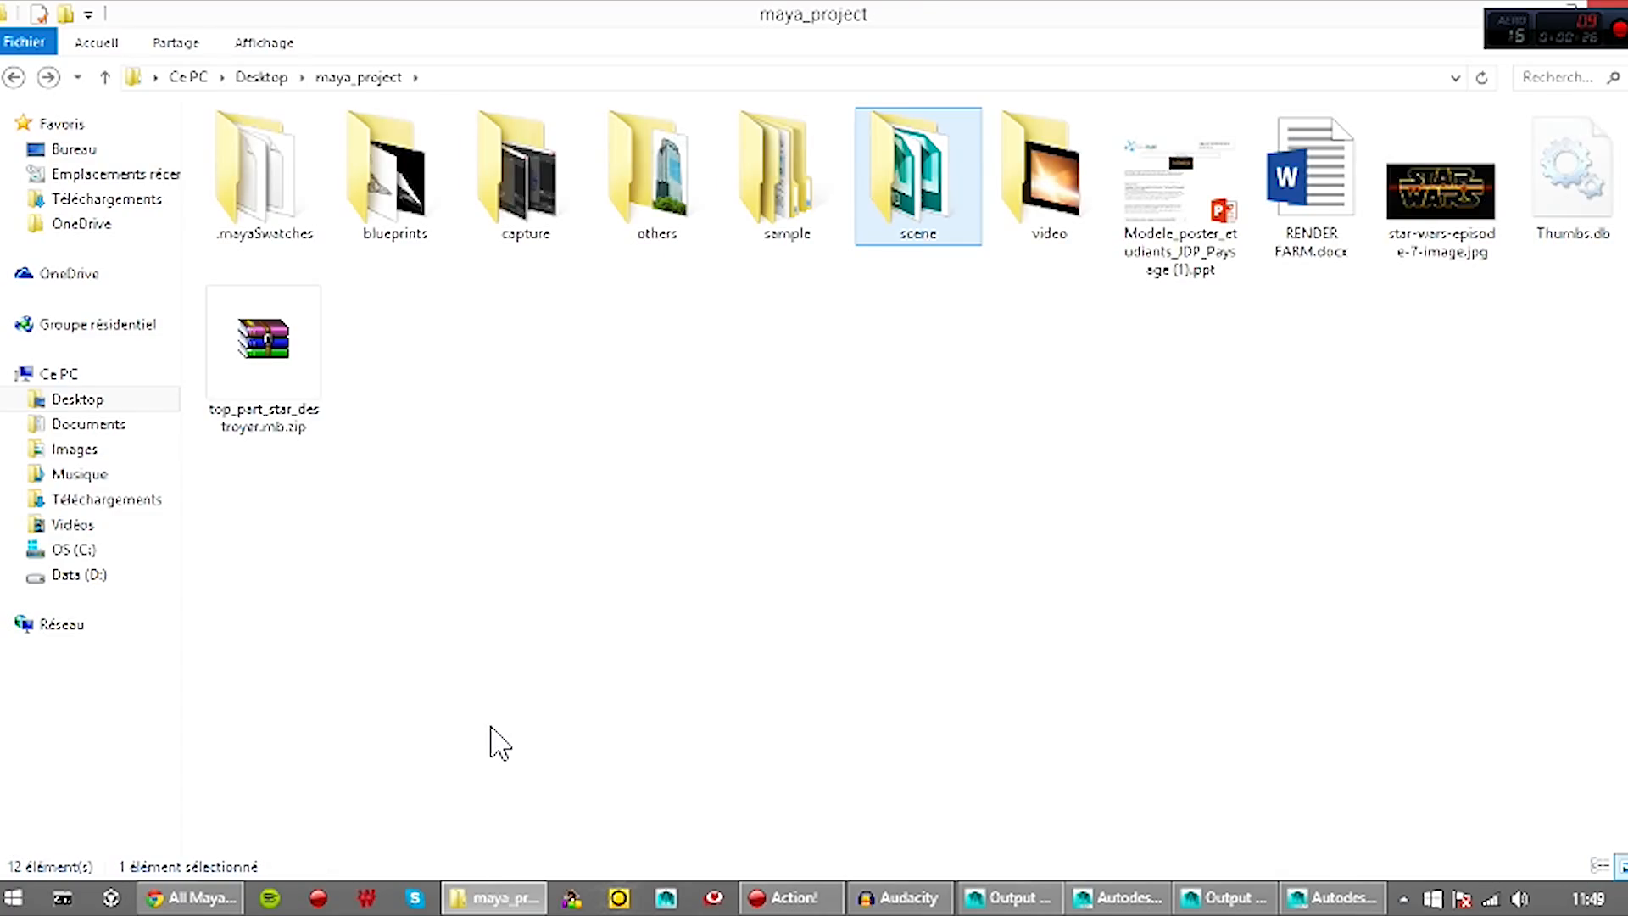
double_click(373, 225)
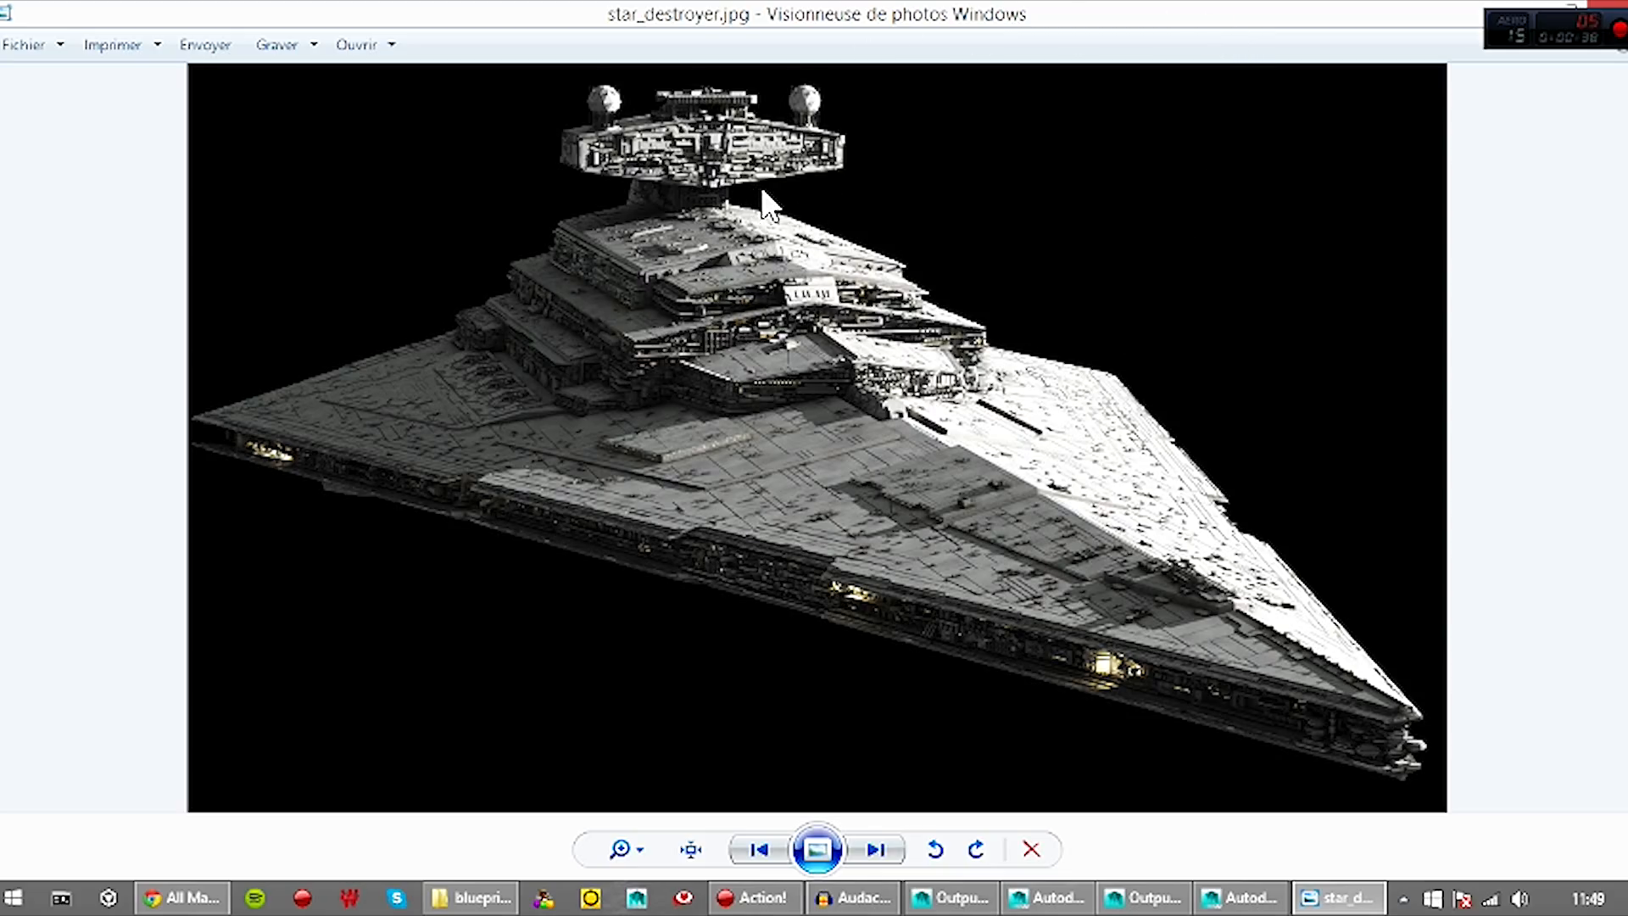
left_click(1594, 11)
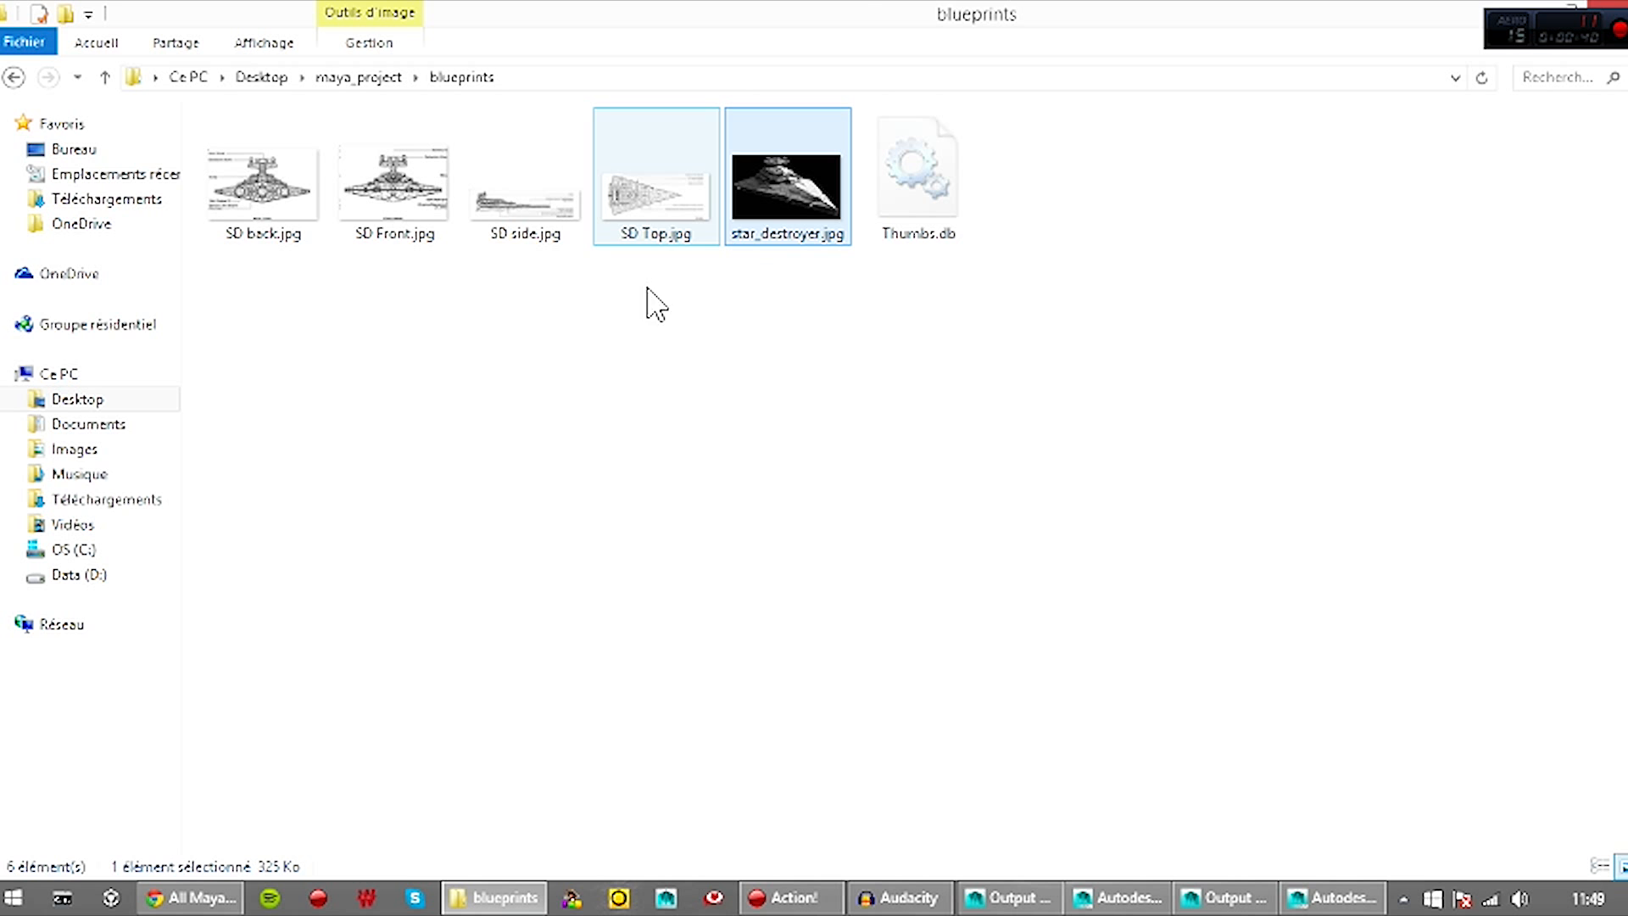
Examine the top, side, front and back Star Destroyer blueprint images, starting from SD Top.jpg
double_click(651, 233)
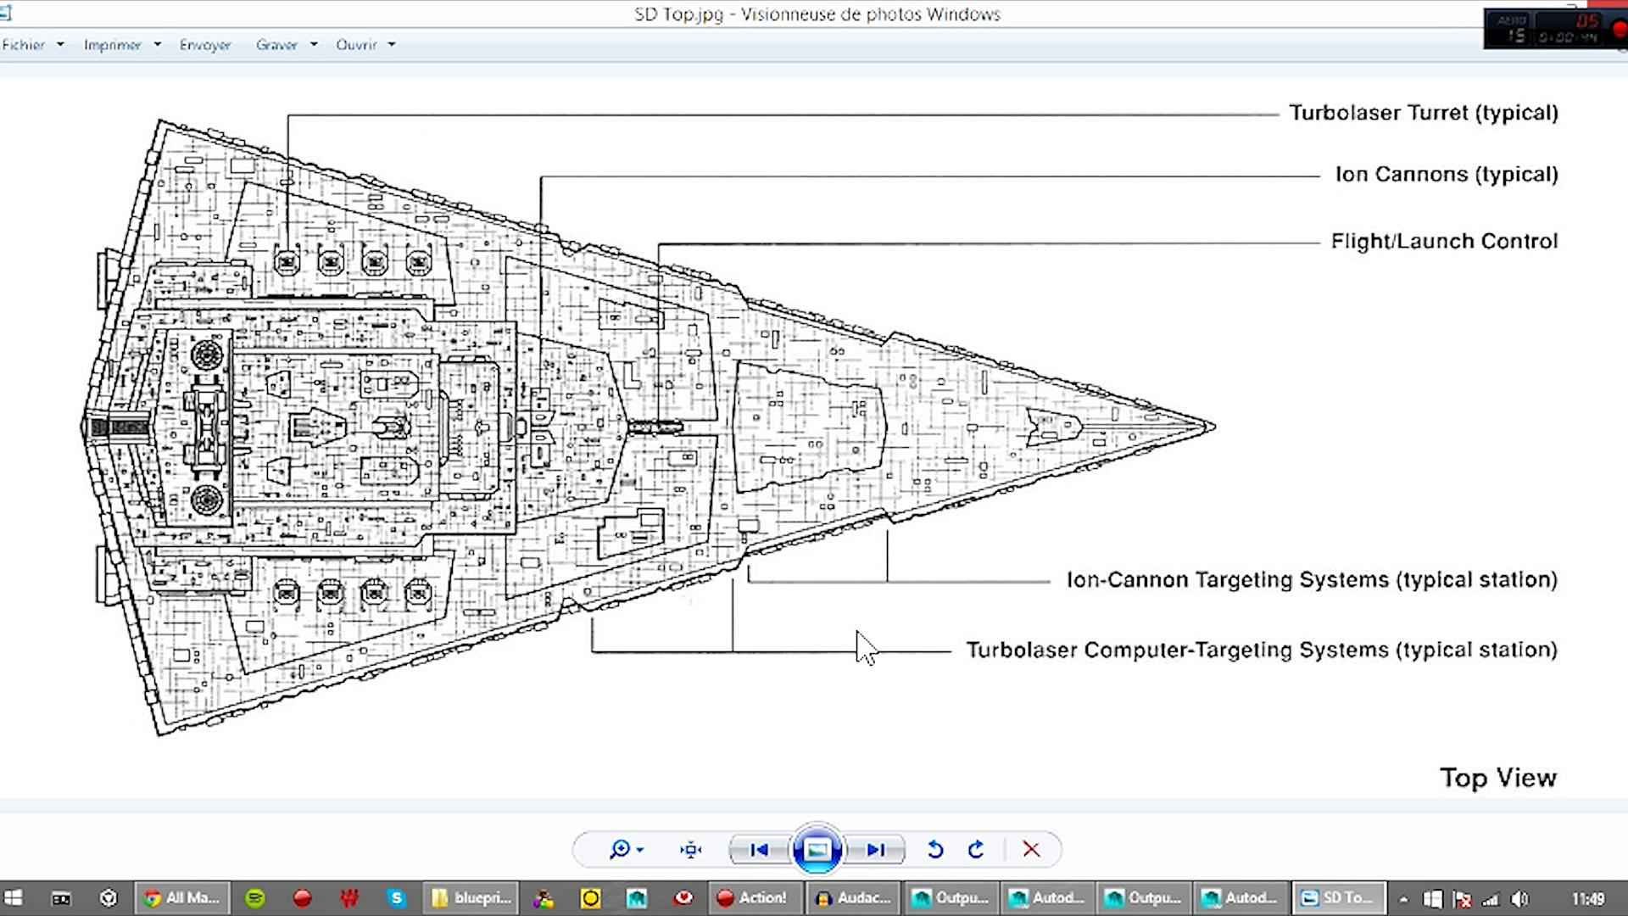
left_click(761, 848)
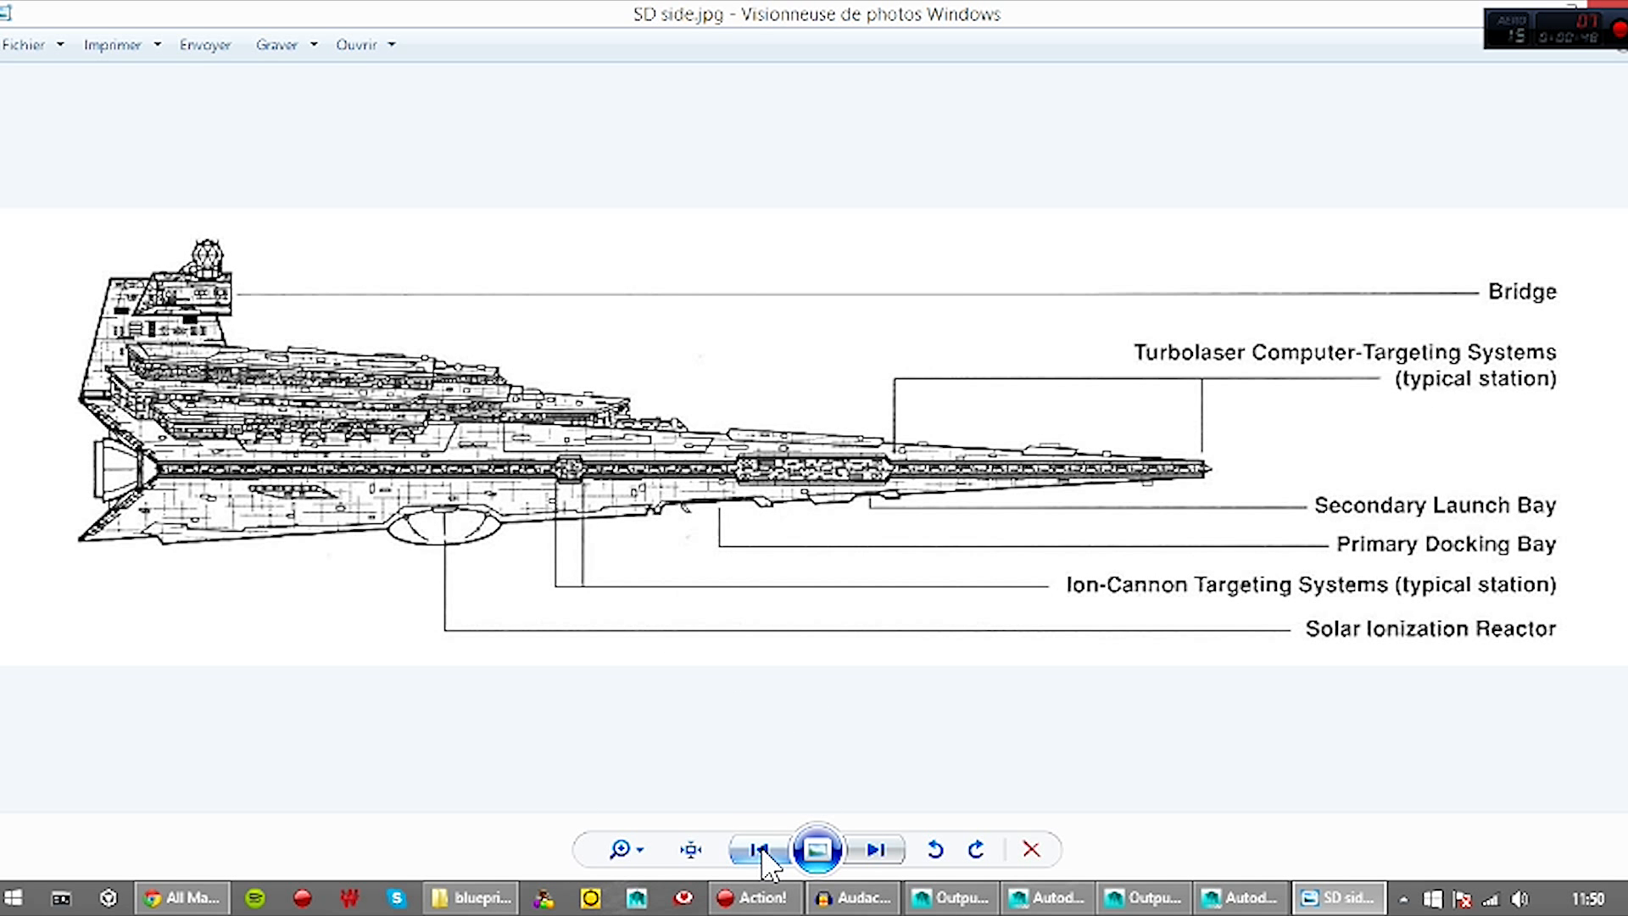
left_click(760, 849)
left_click(761, 850)
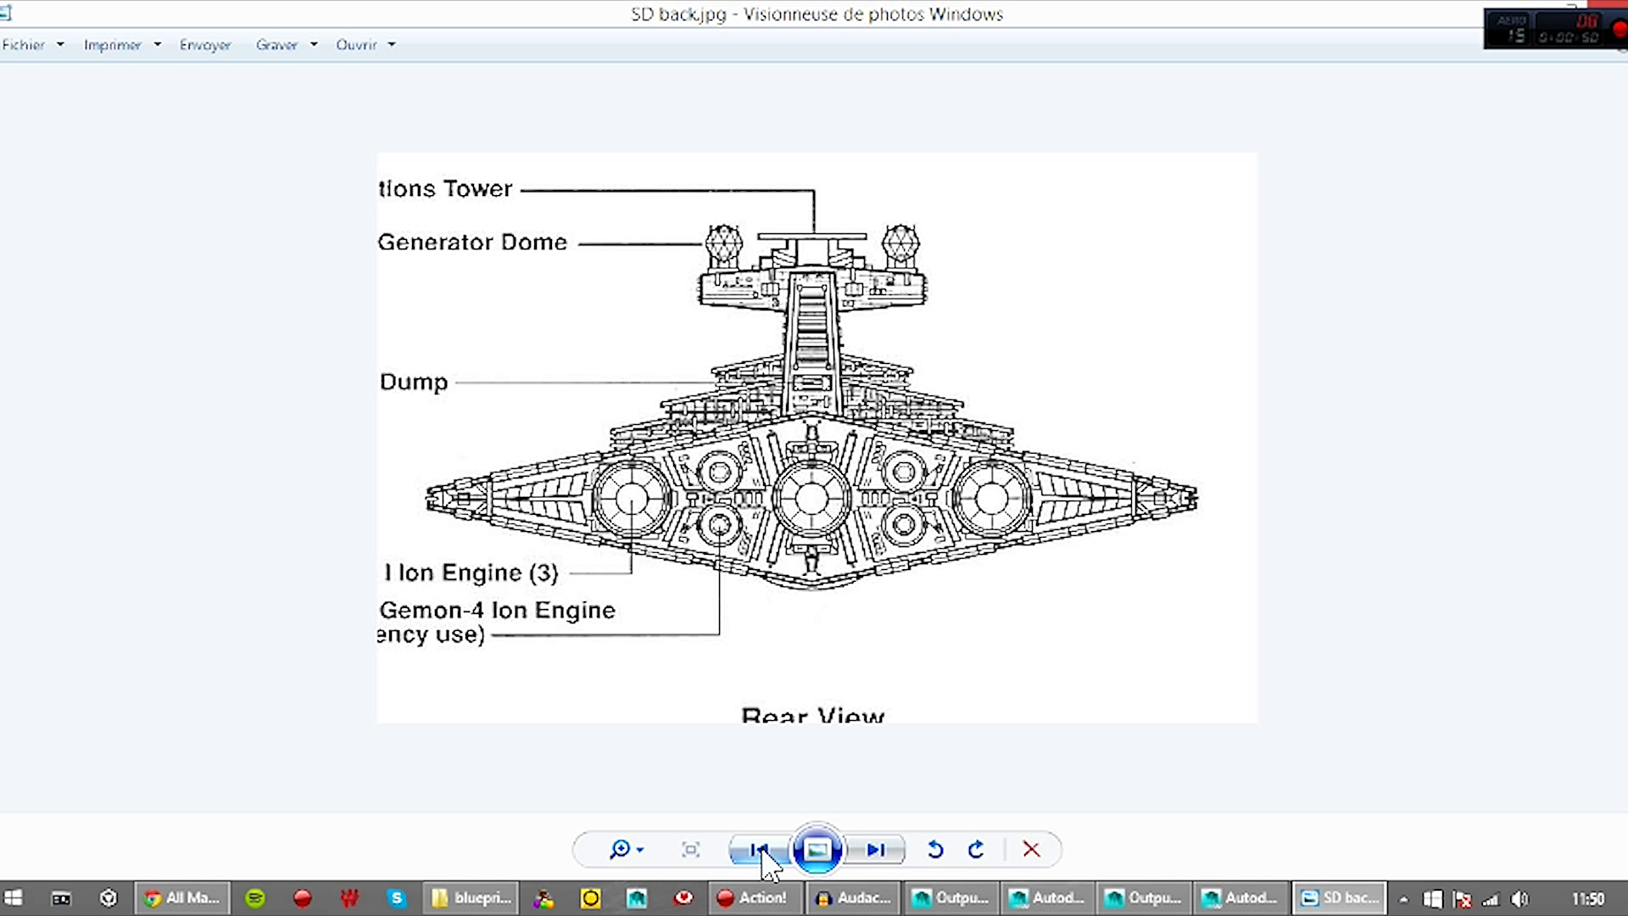
double_click(881, 852)
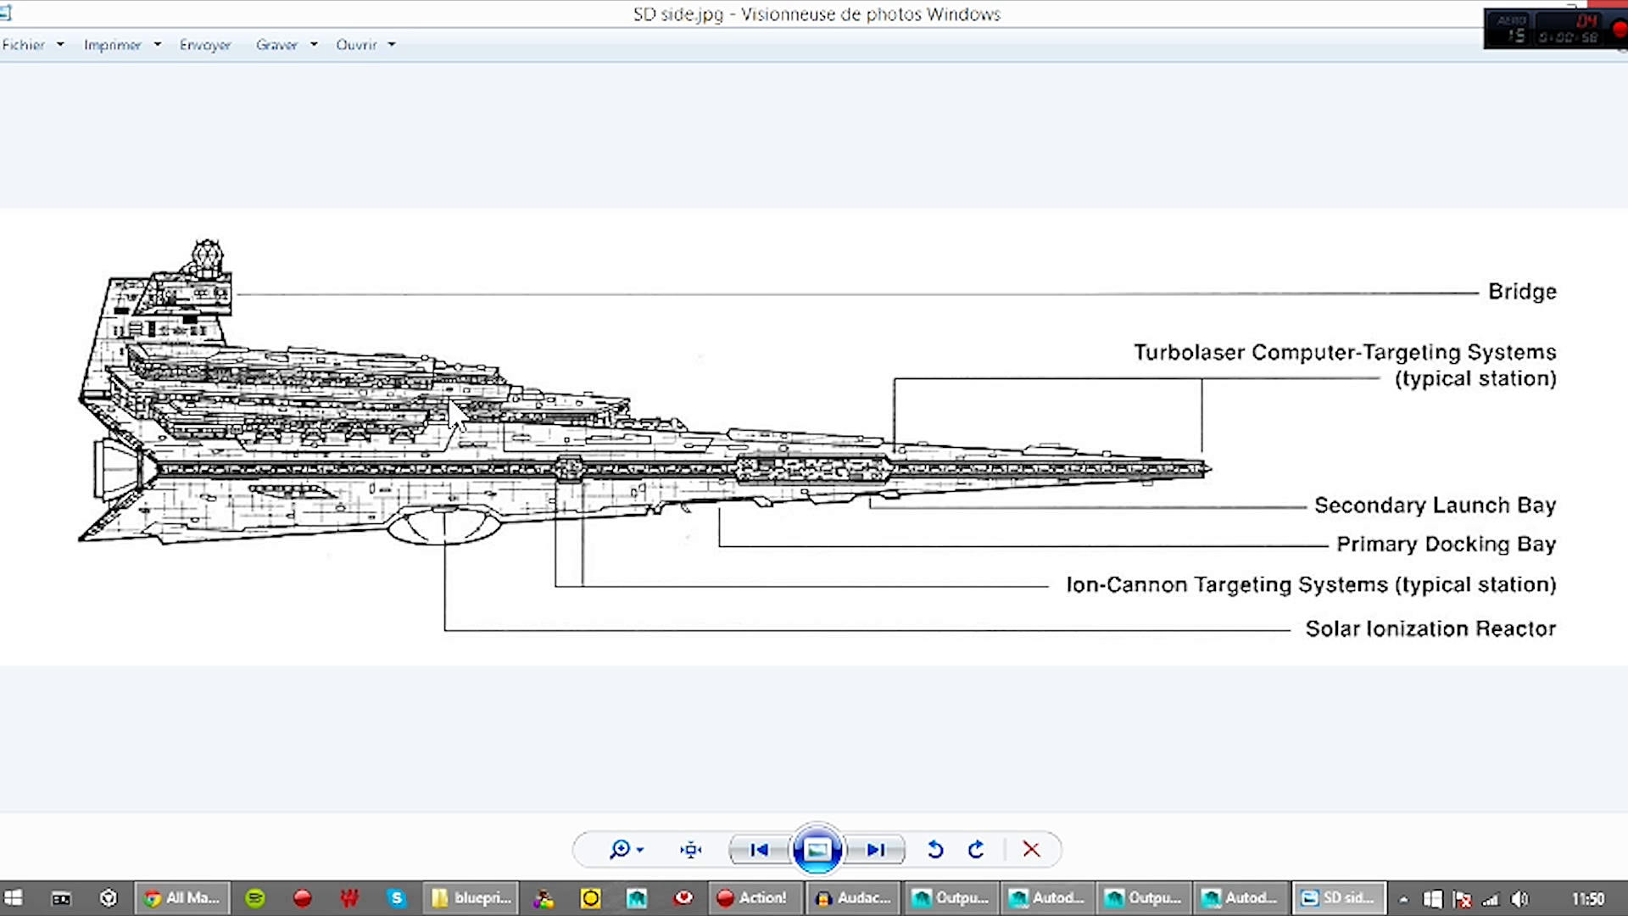
left_click(875, 849)
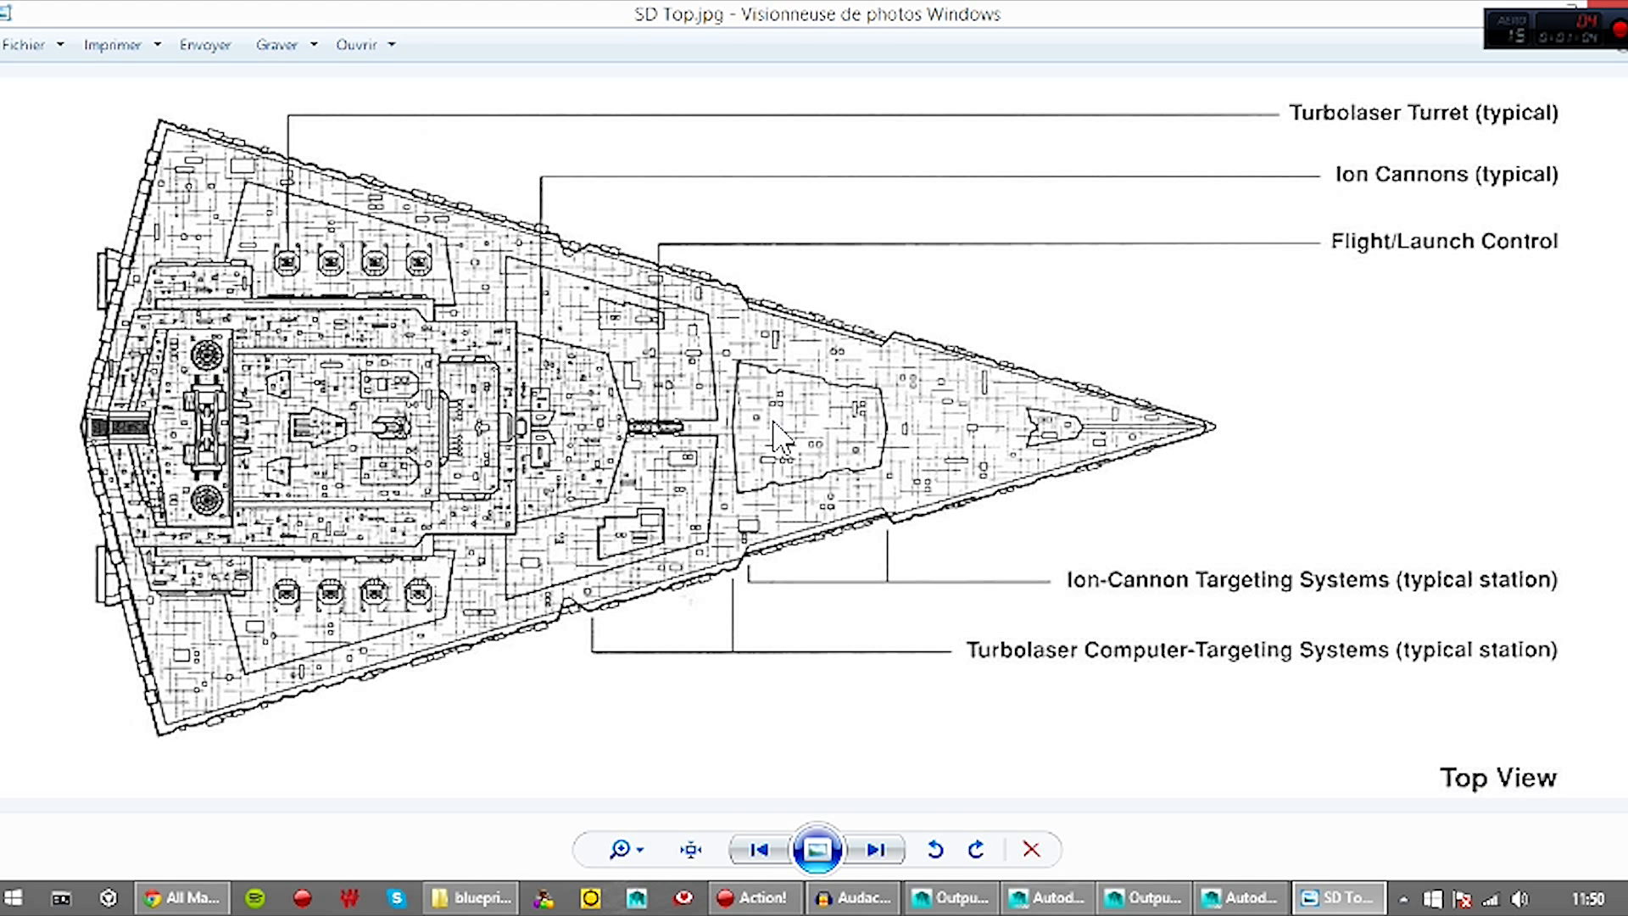
left_click(1606, 10)
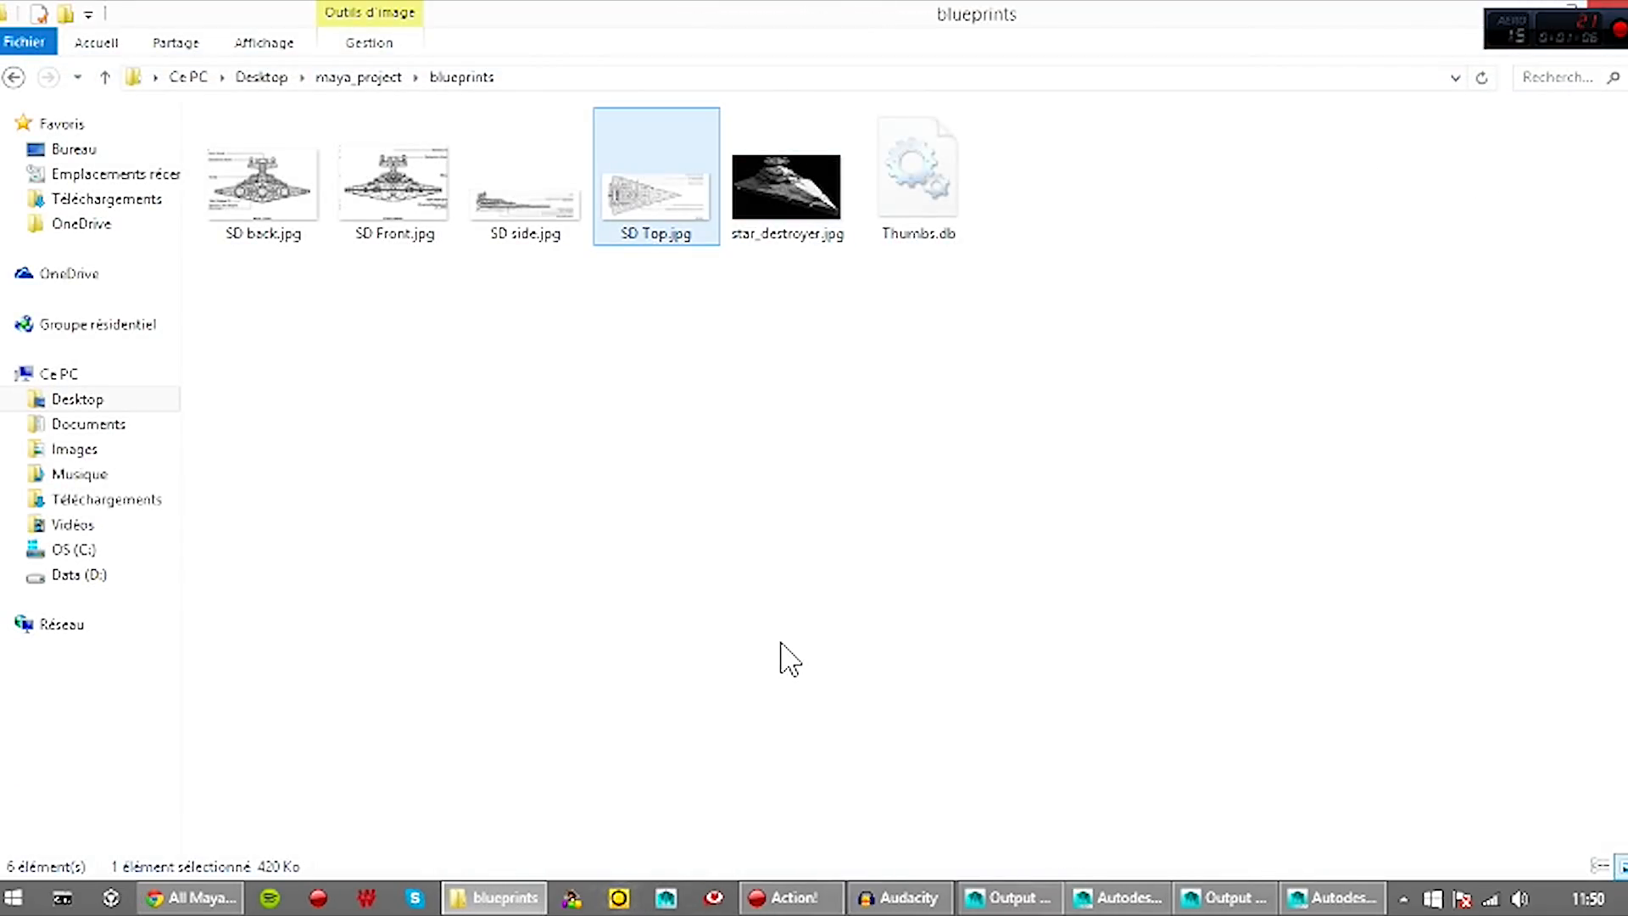
Close the unneeded output window and bring the empty untitled Maya scene to the front
left_click(1118, 896)
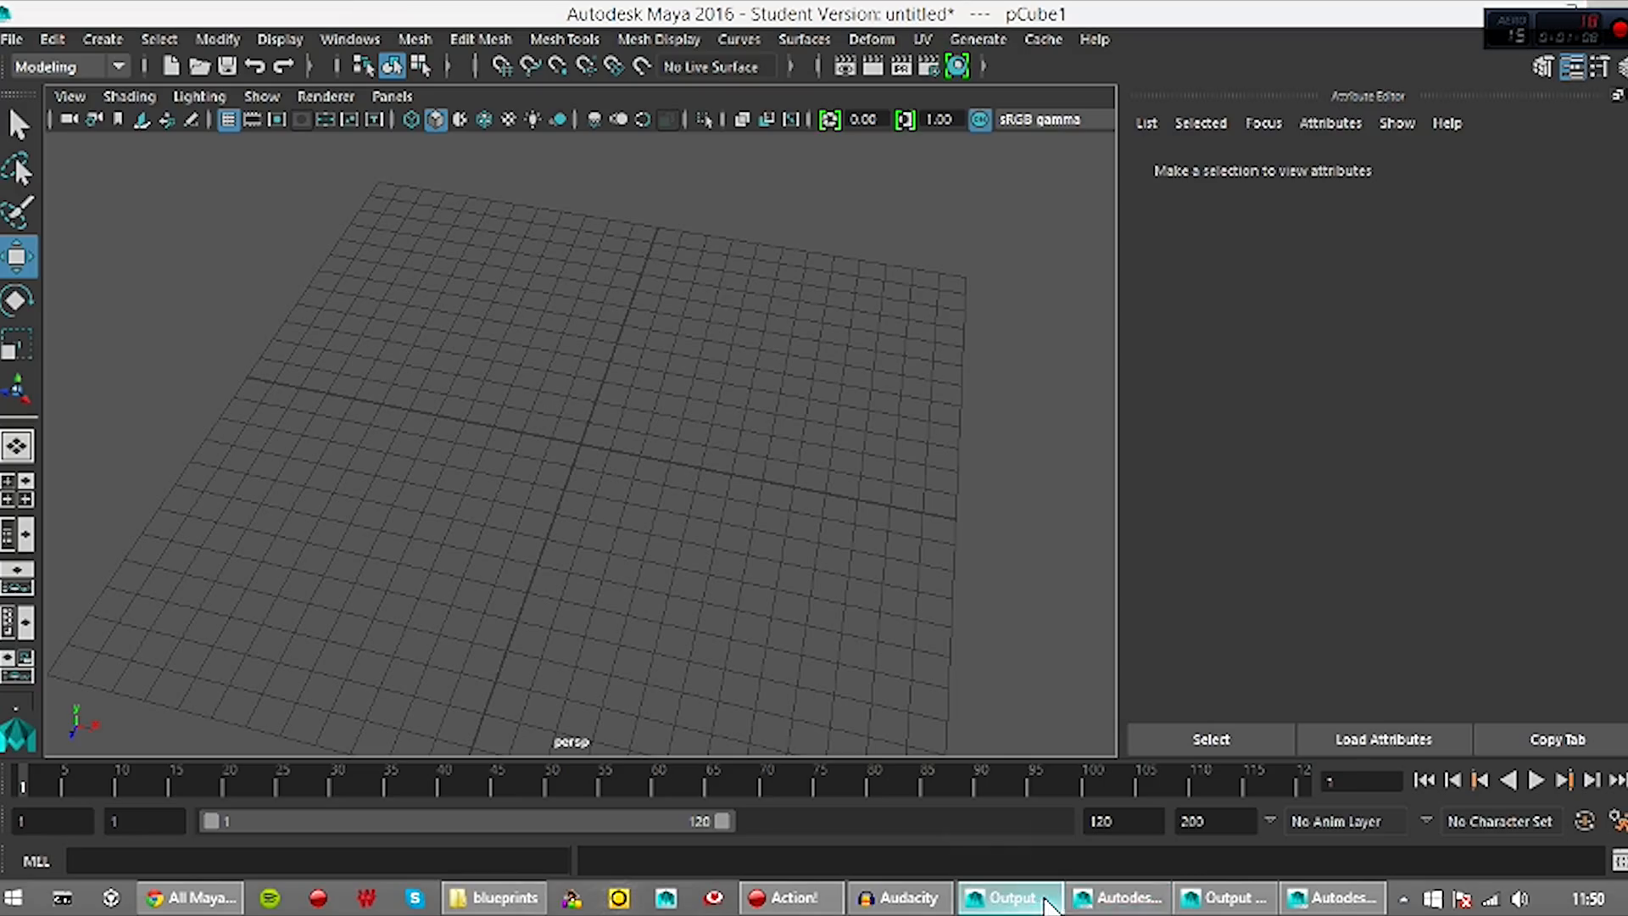
left_click(1017, 899)
left_click(781, 14)
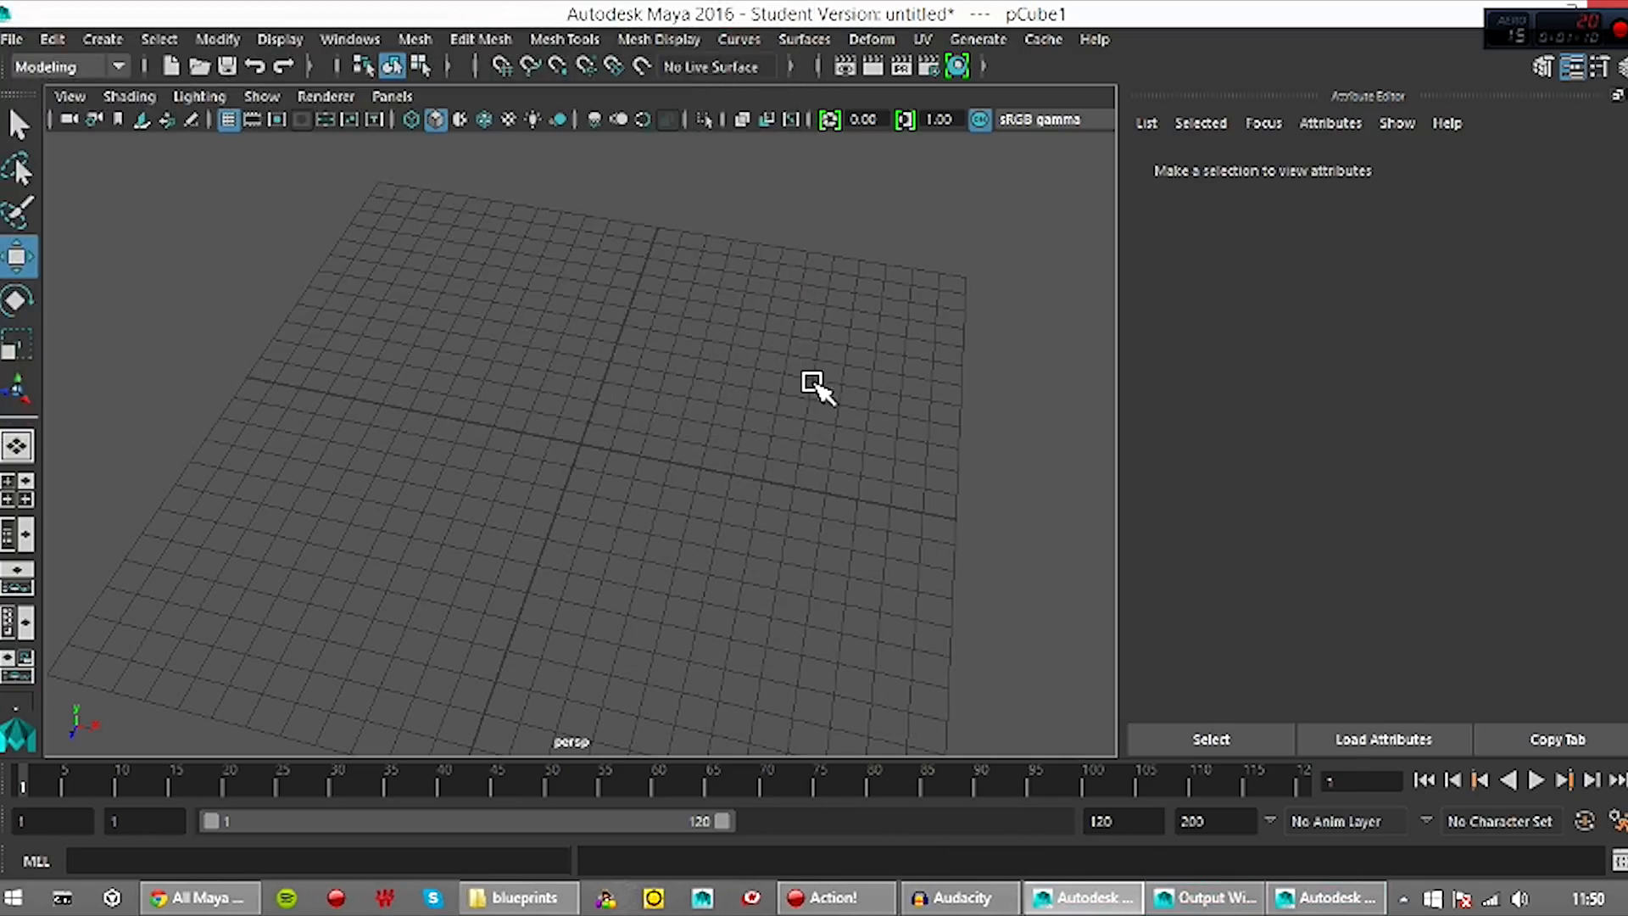
left_click(1313, 896)
left_click(1606, 9)
left_click(813, 458)
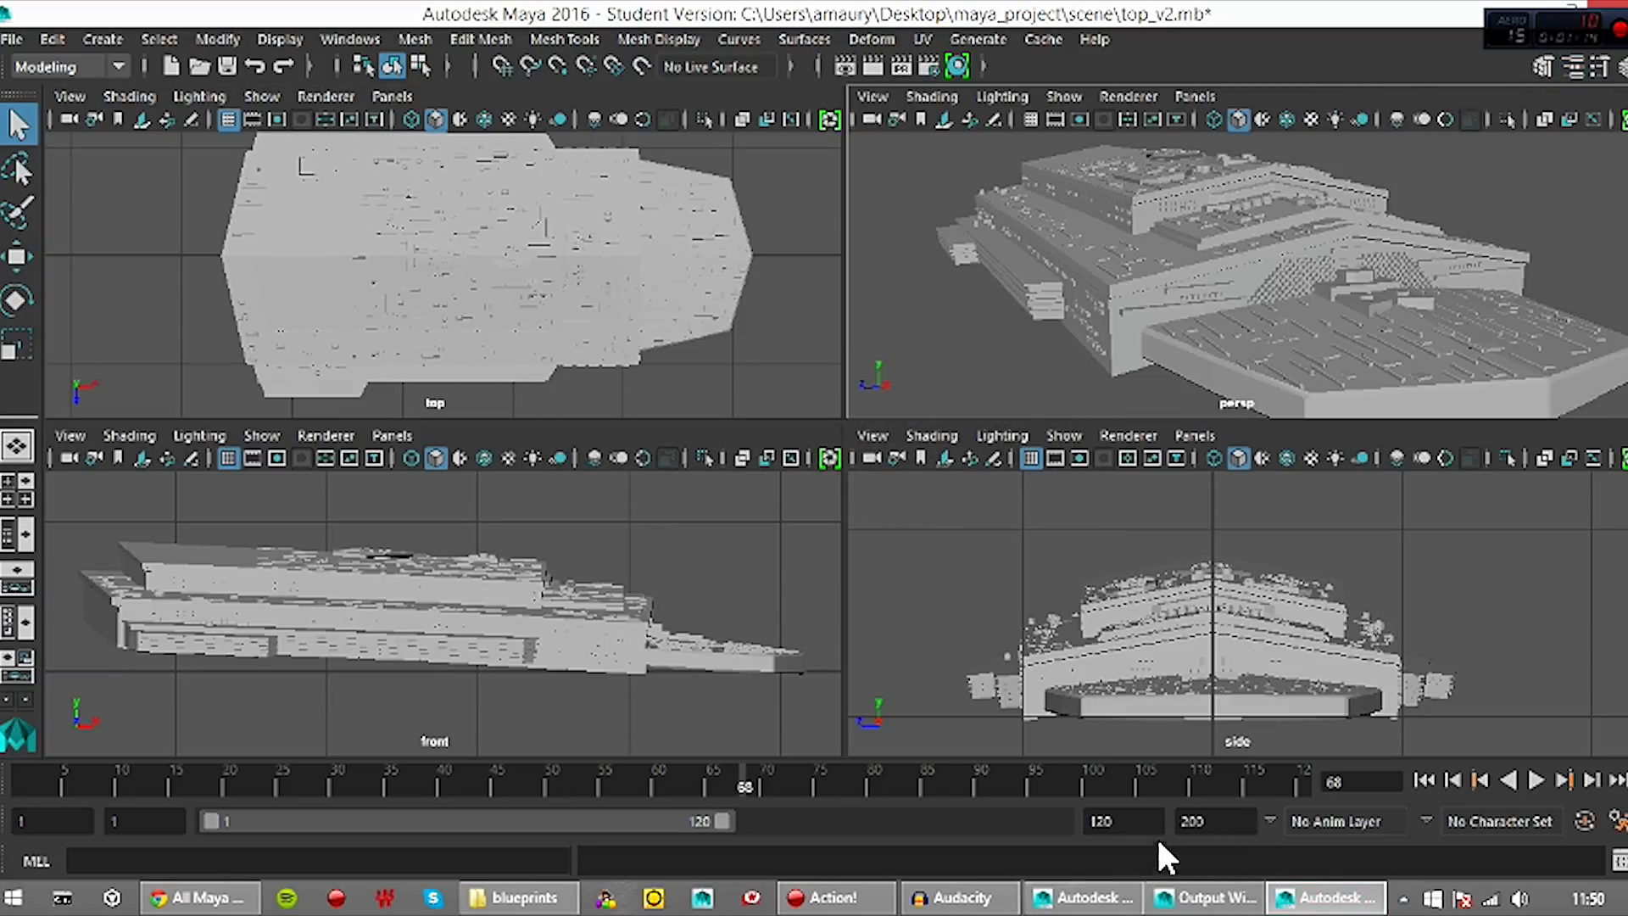
left_click(1081, 896)
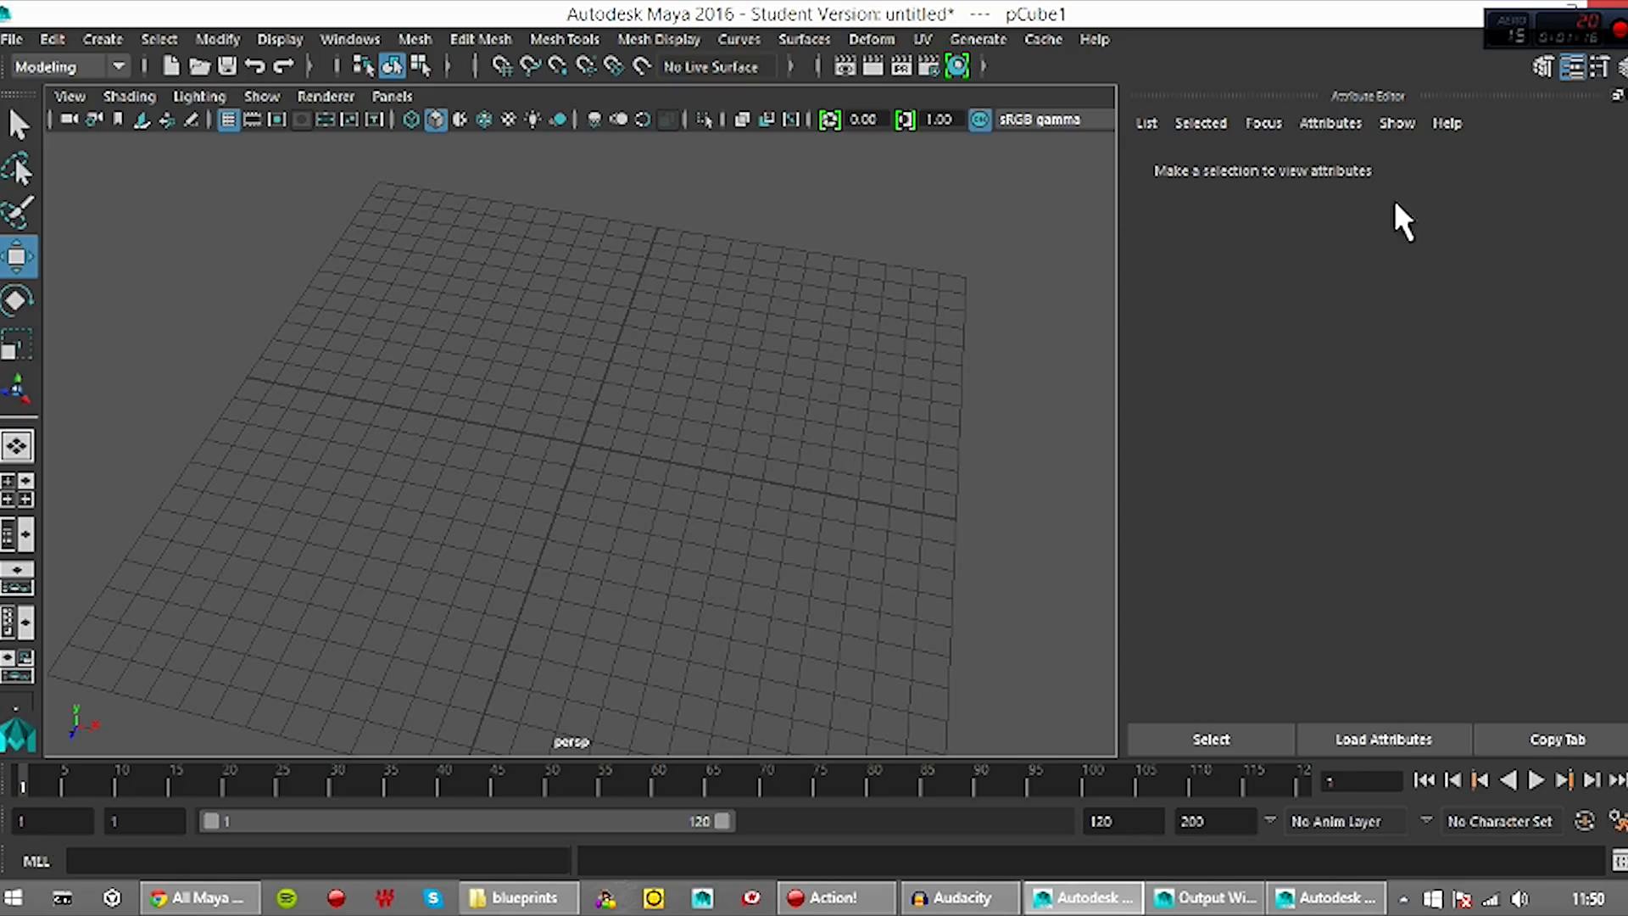
Hide the Attribute Editor so that the perspective viewport uses the full width
left_click(1573, 67)
scroll(958, 597, "down", 3)
left_click_drag(877, 619, 984, 581, "alt")
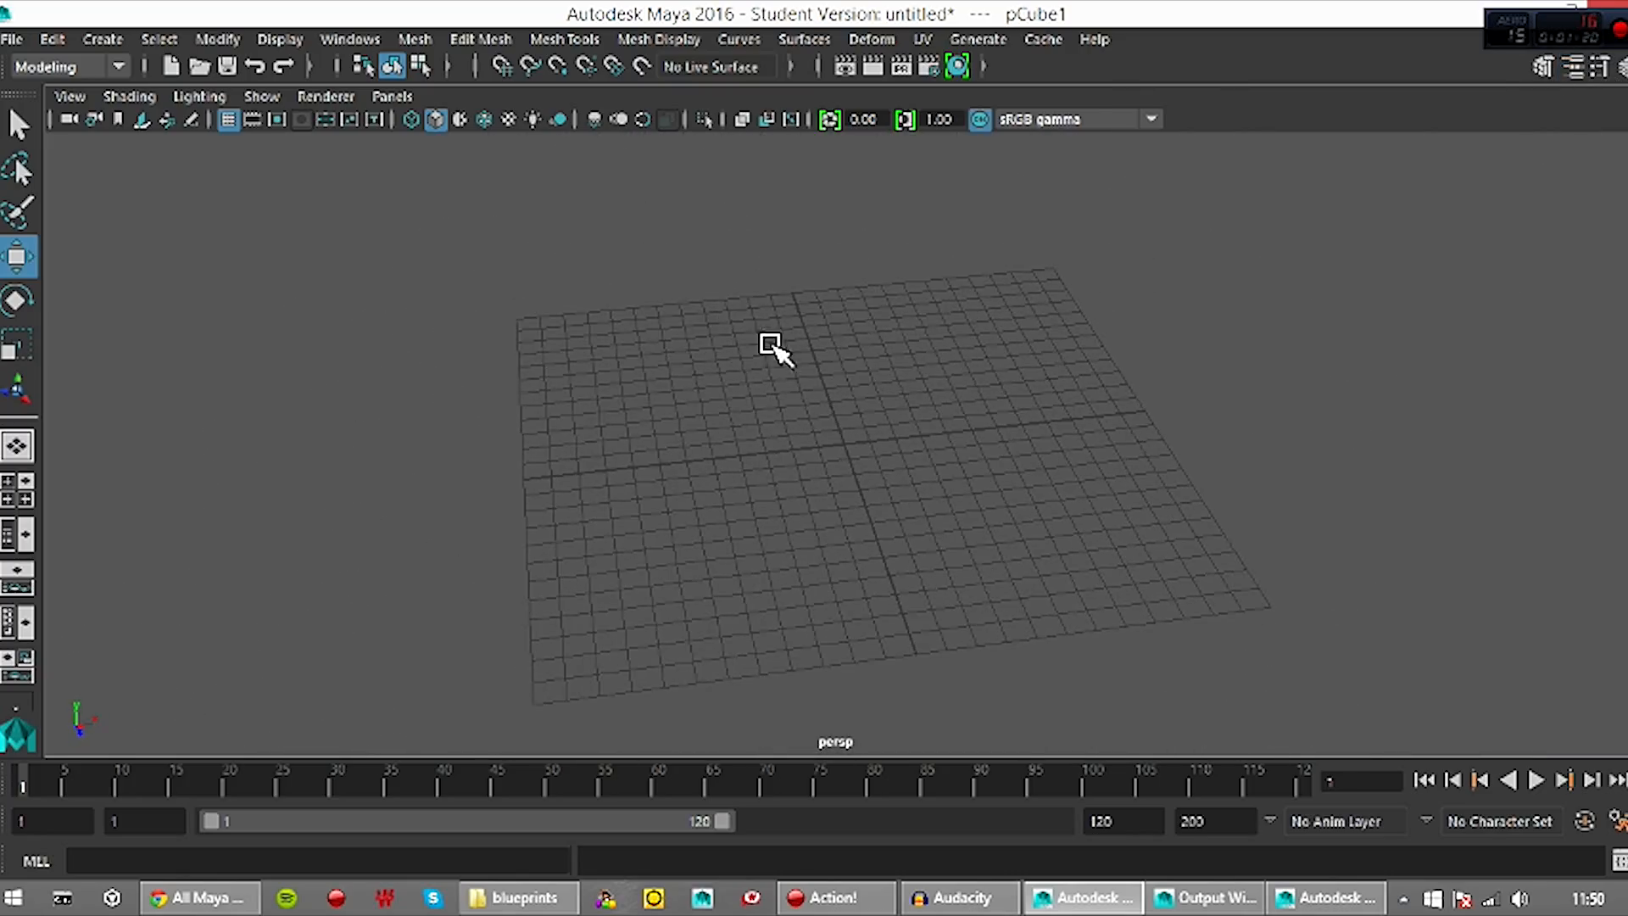
left_click_drag(956, 546, 958, 534, "alt")
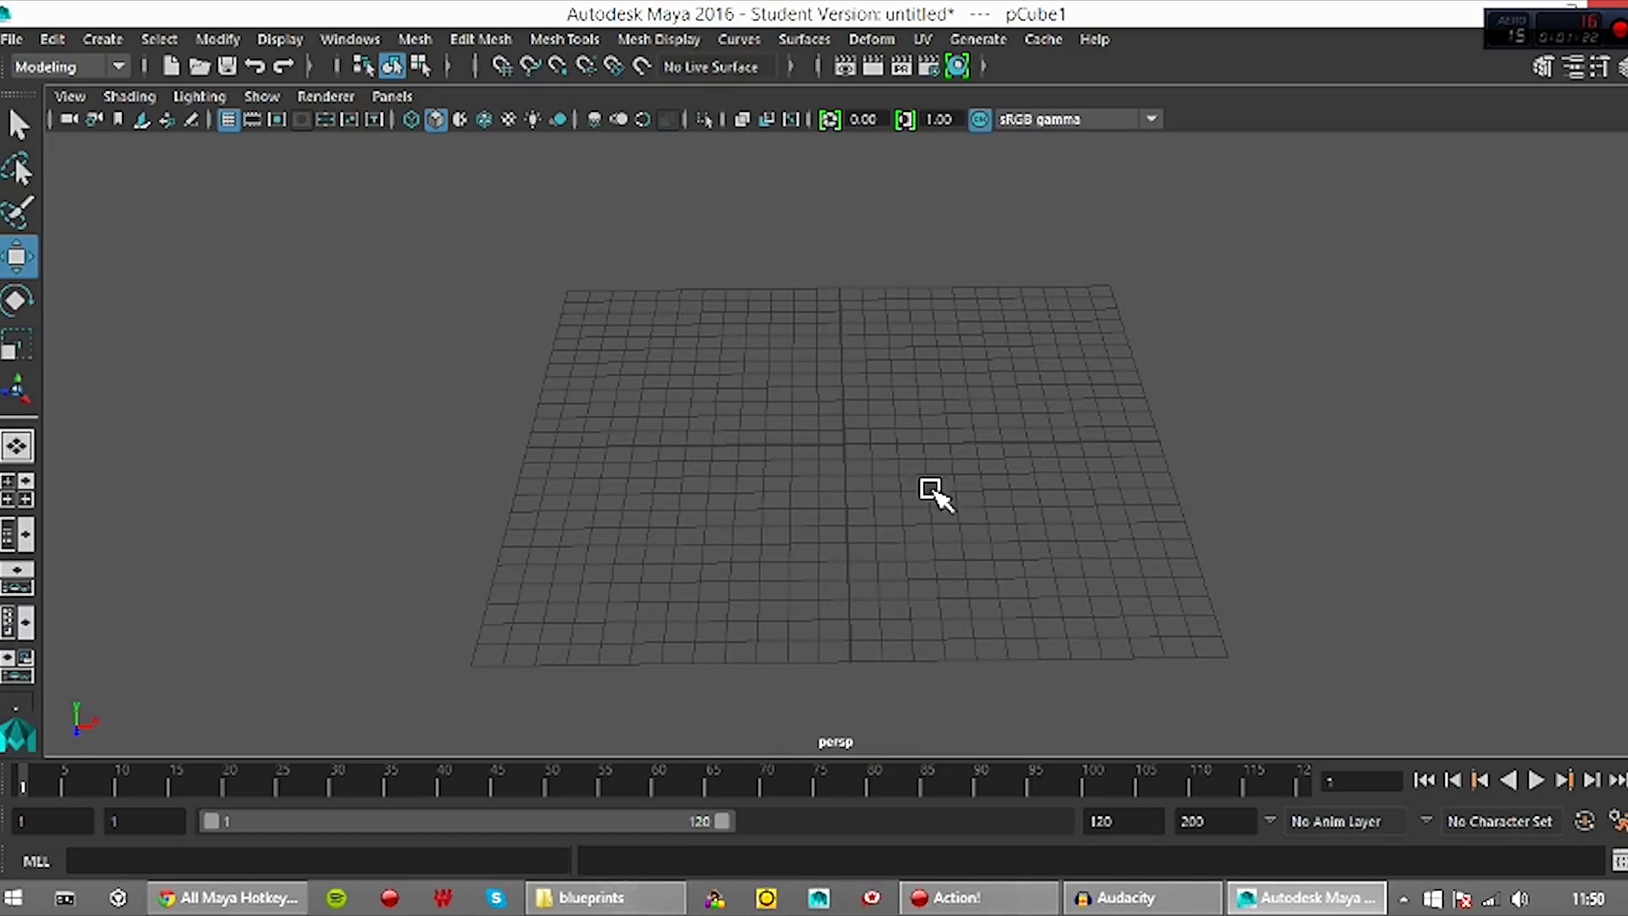
Switch to the top view and import SD Top.jpg from the Desktop's maya_project/blueprints folder as an image plane
key("space")
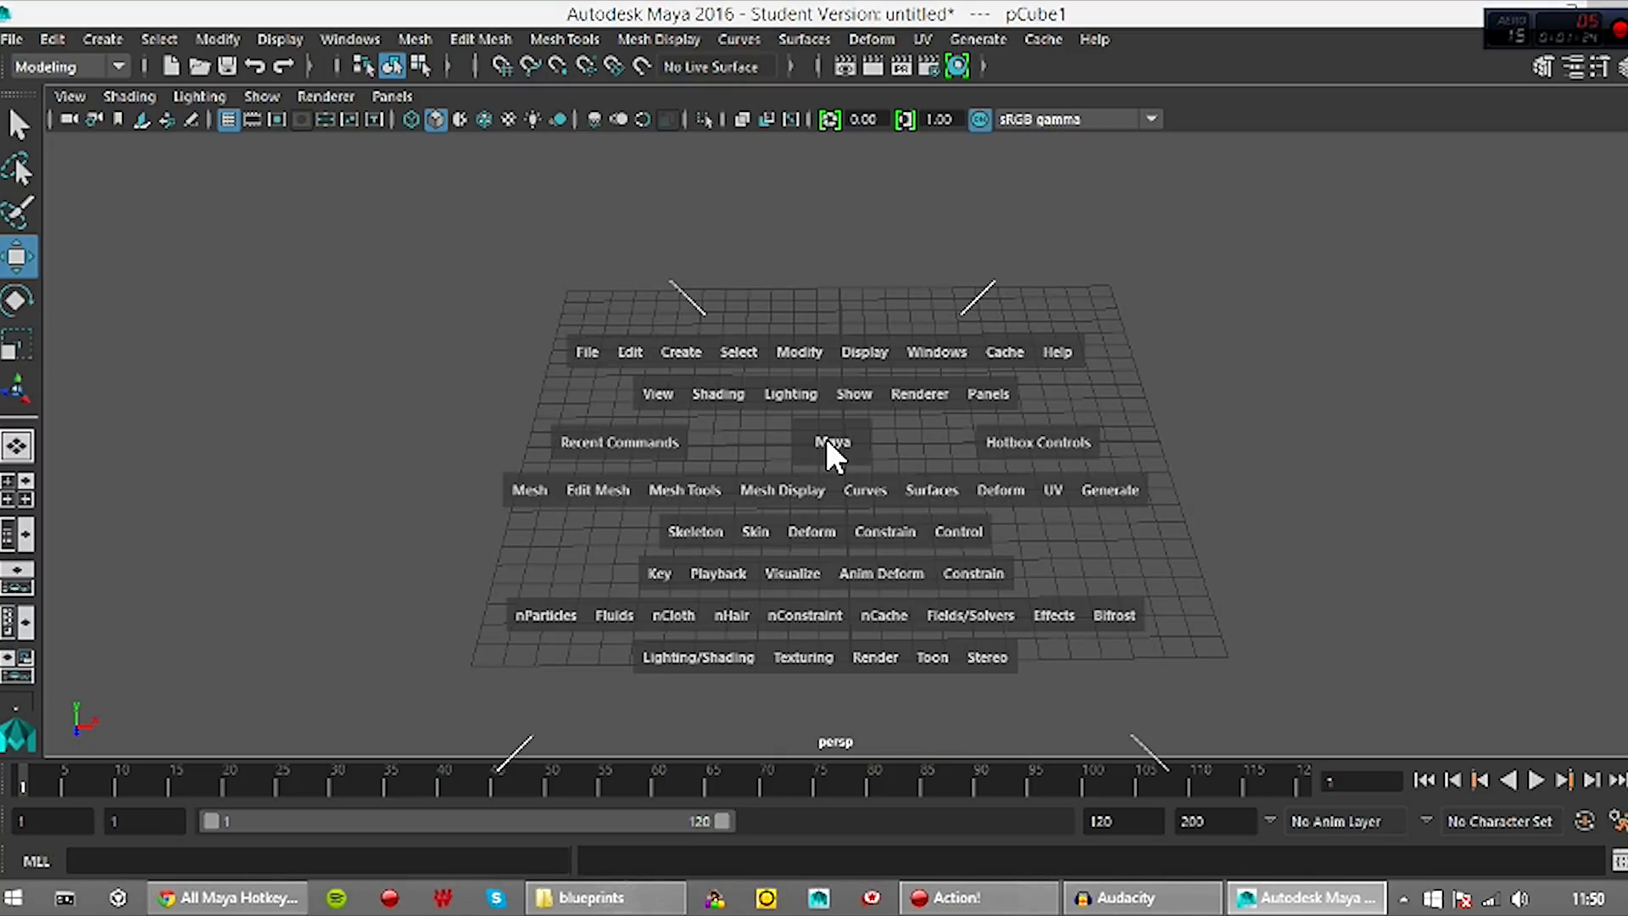
left_click_drag(830, 452, 707, 441)
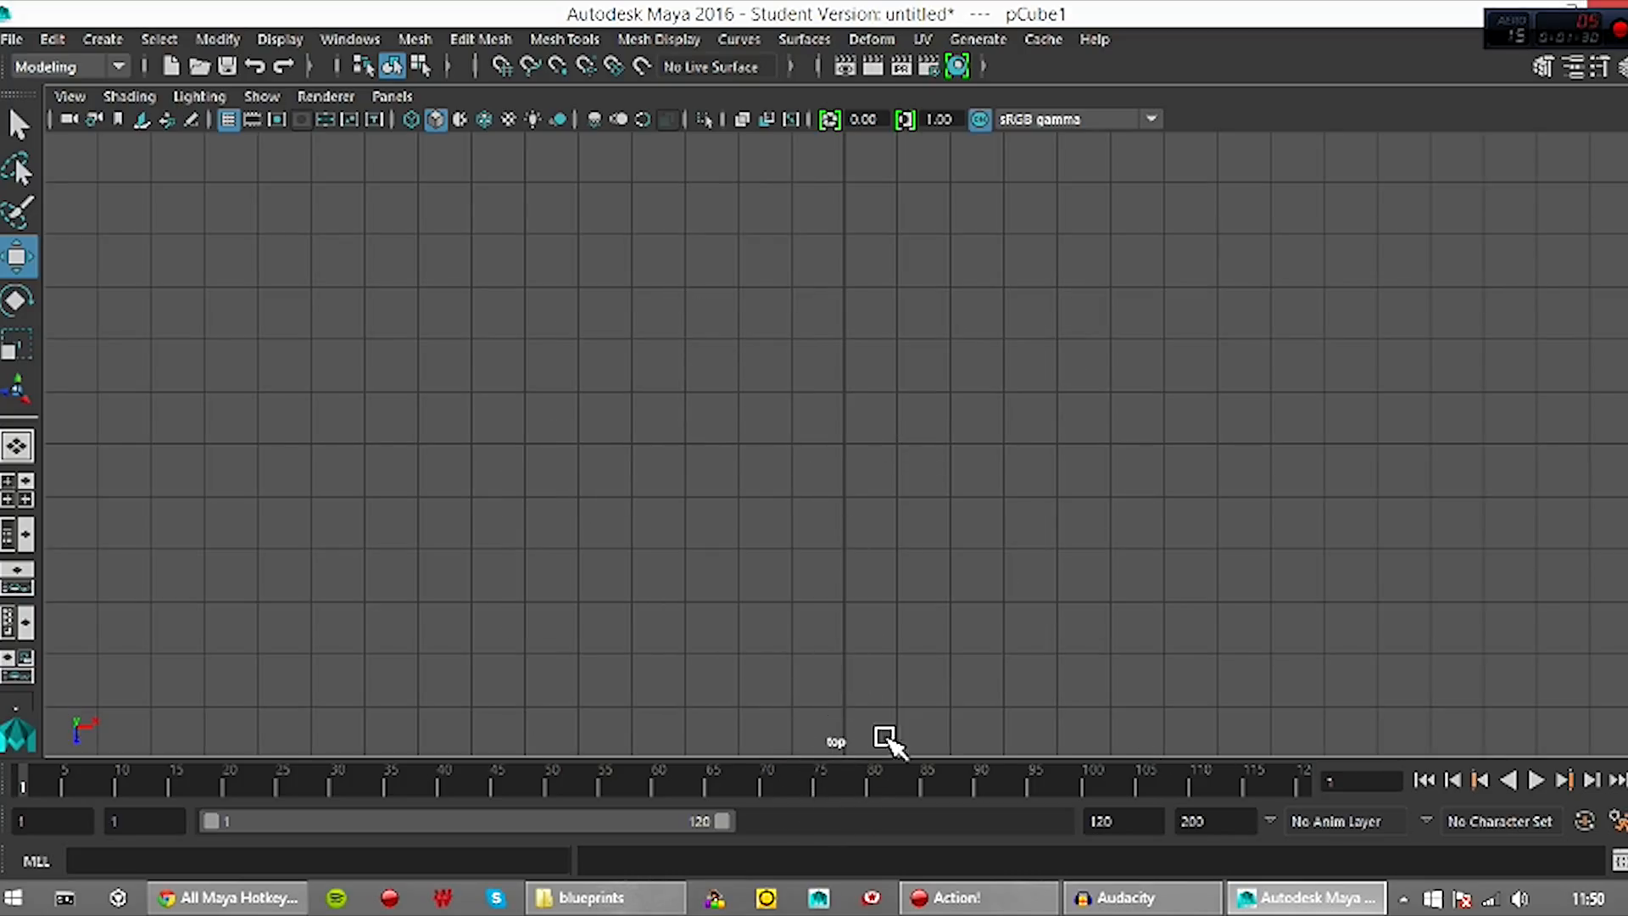
left_click(69, 96)
mouse_move(173, 535)
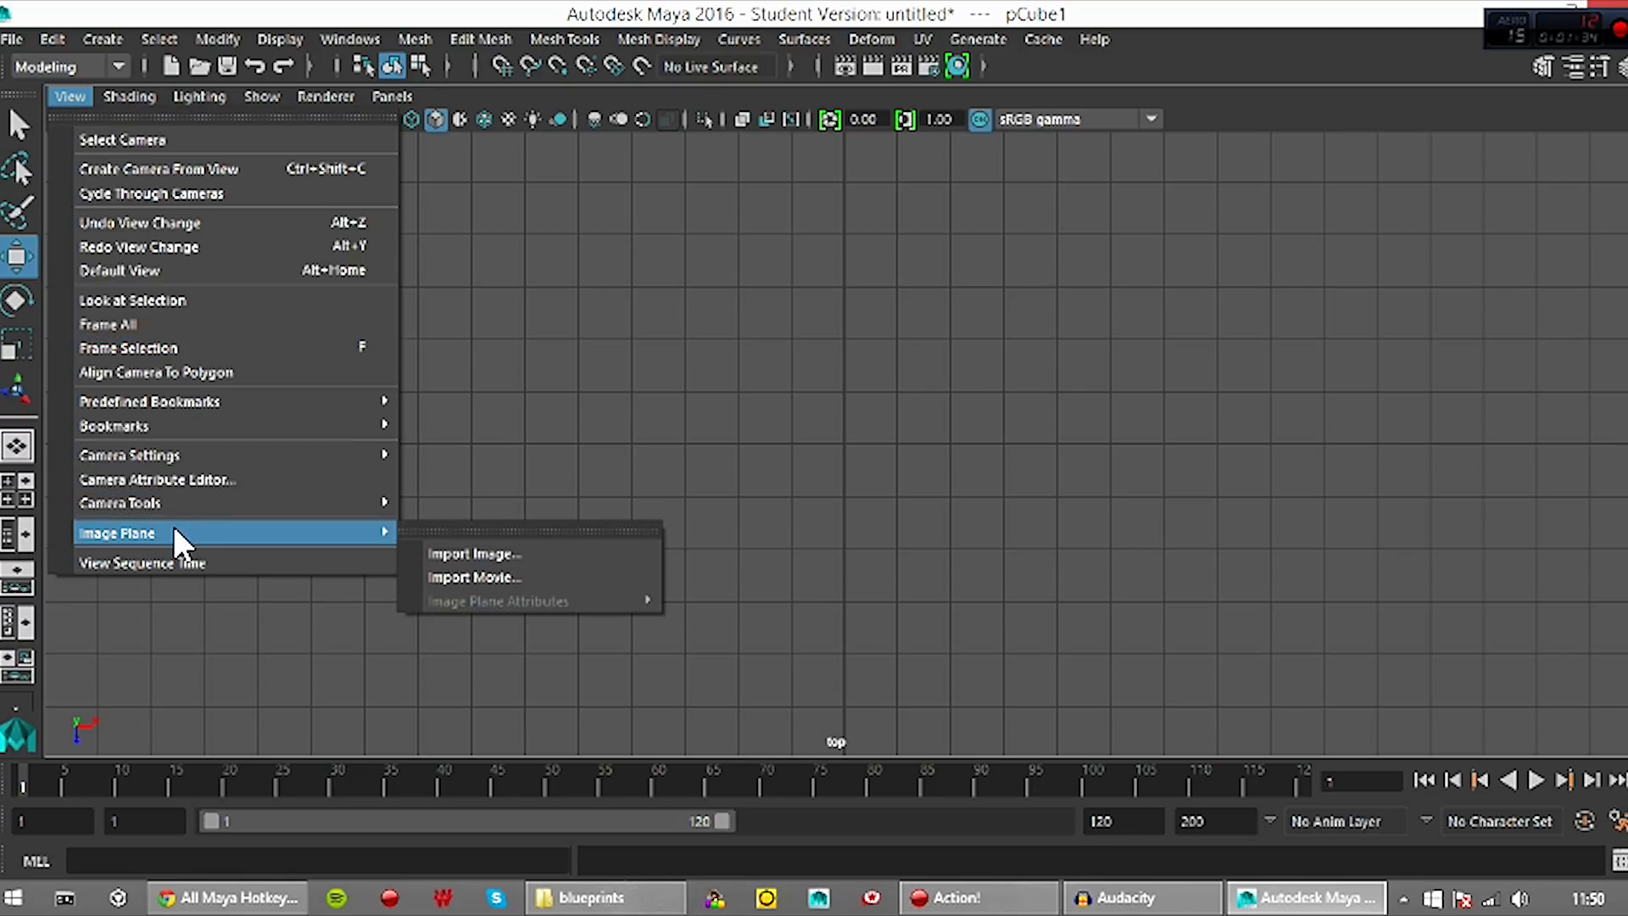
left_click(467, 555)
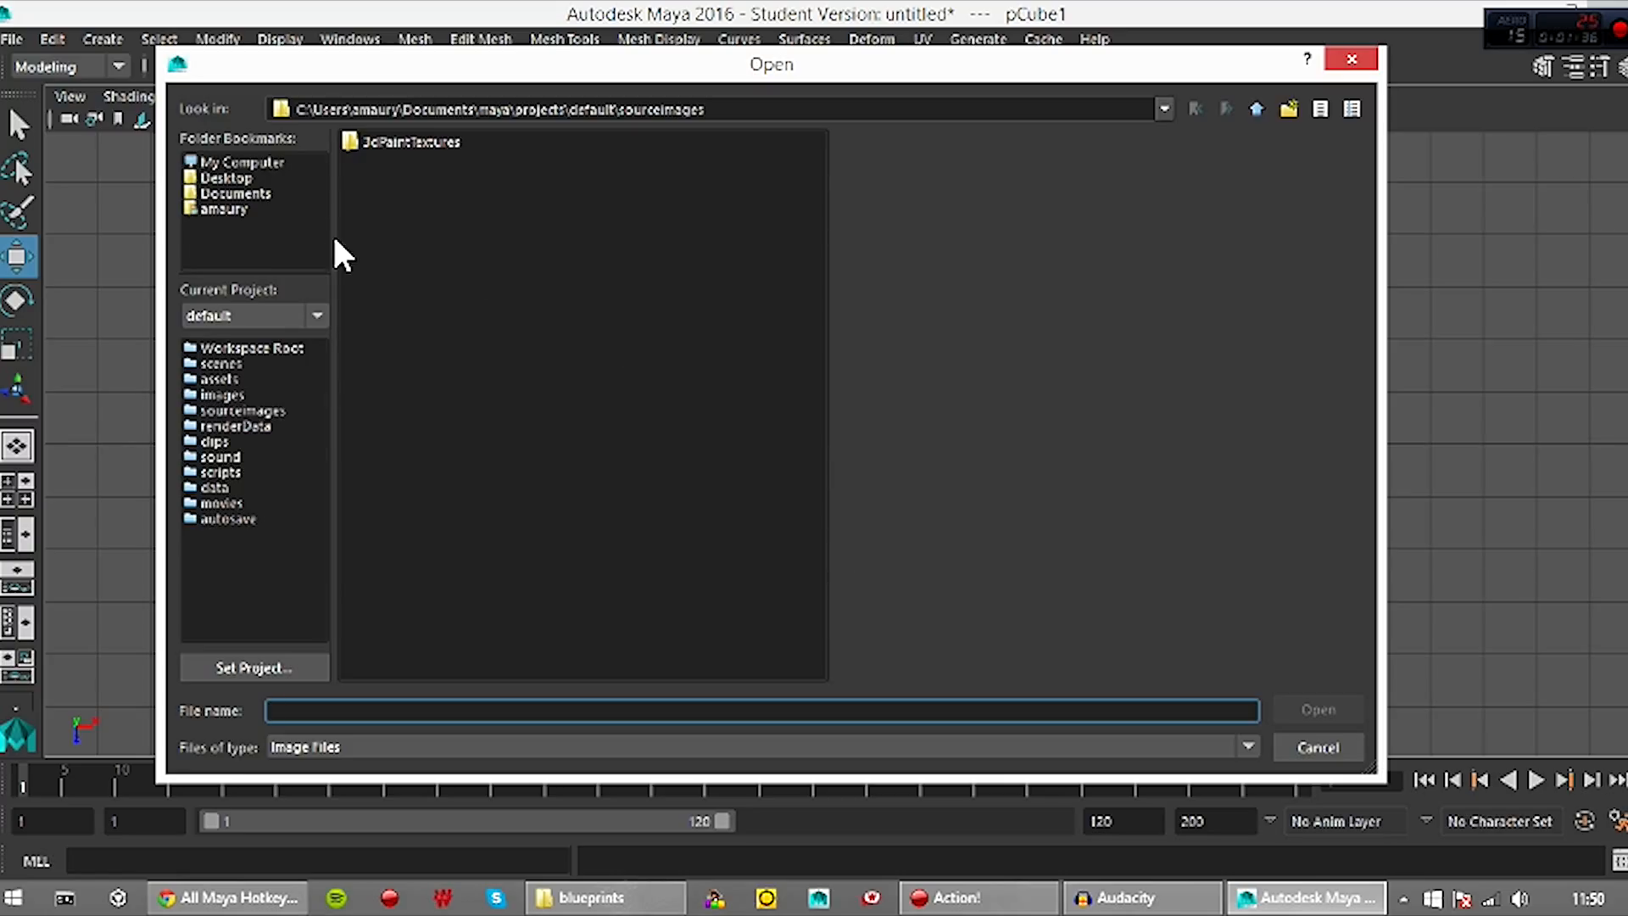
left_click(223, 176)
double_click(405, 195)
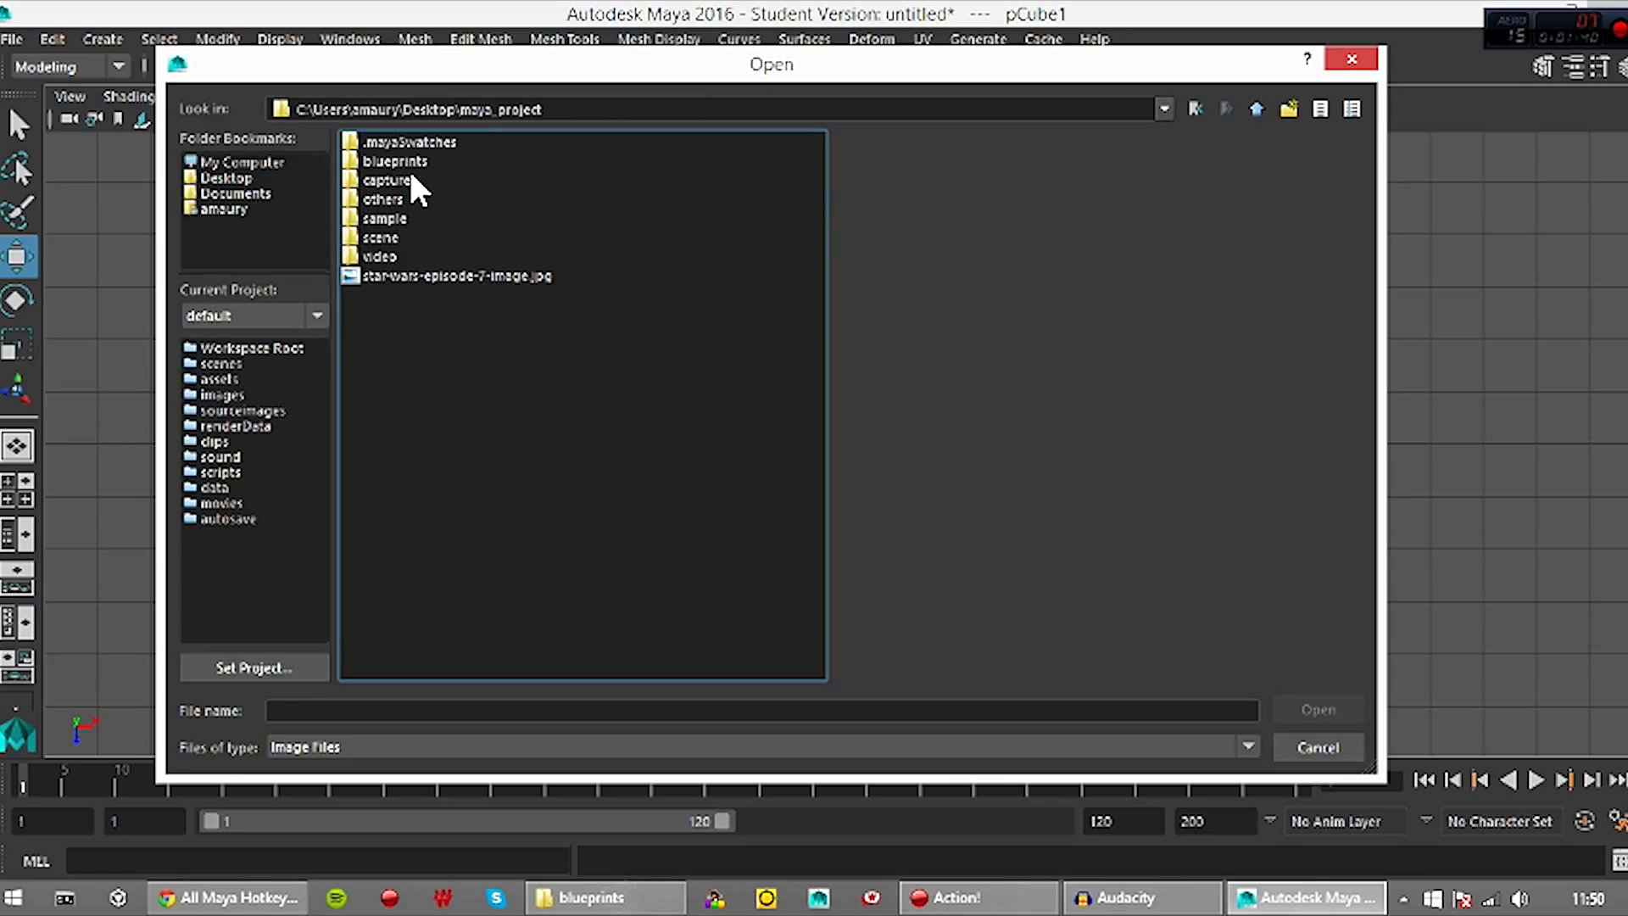
double_click(409, 160)
left_click(398, 200)
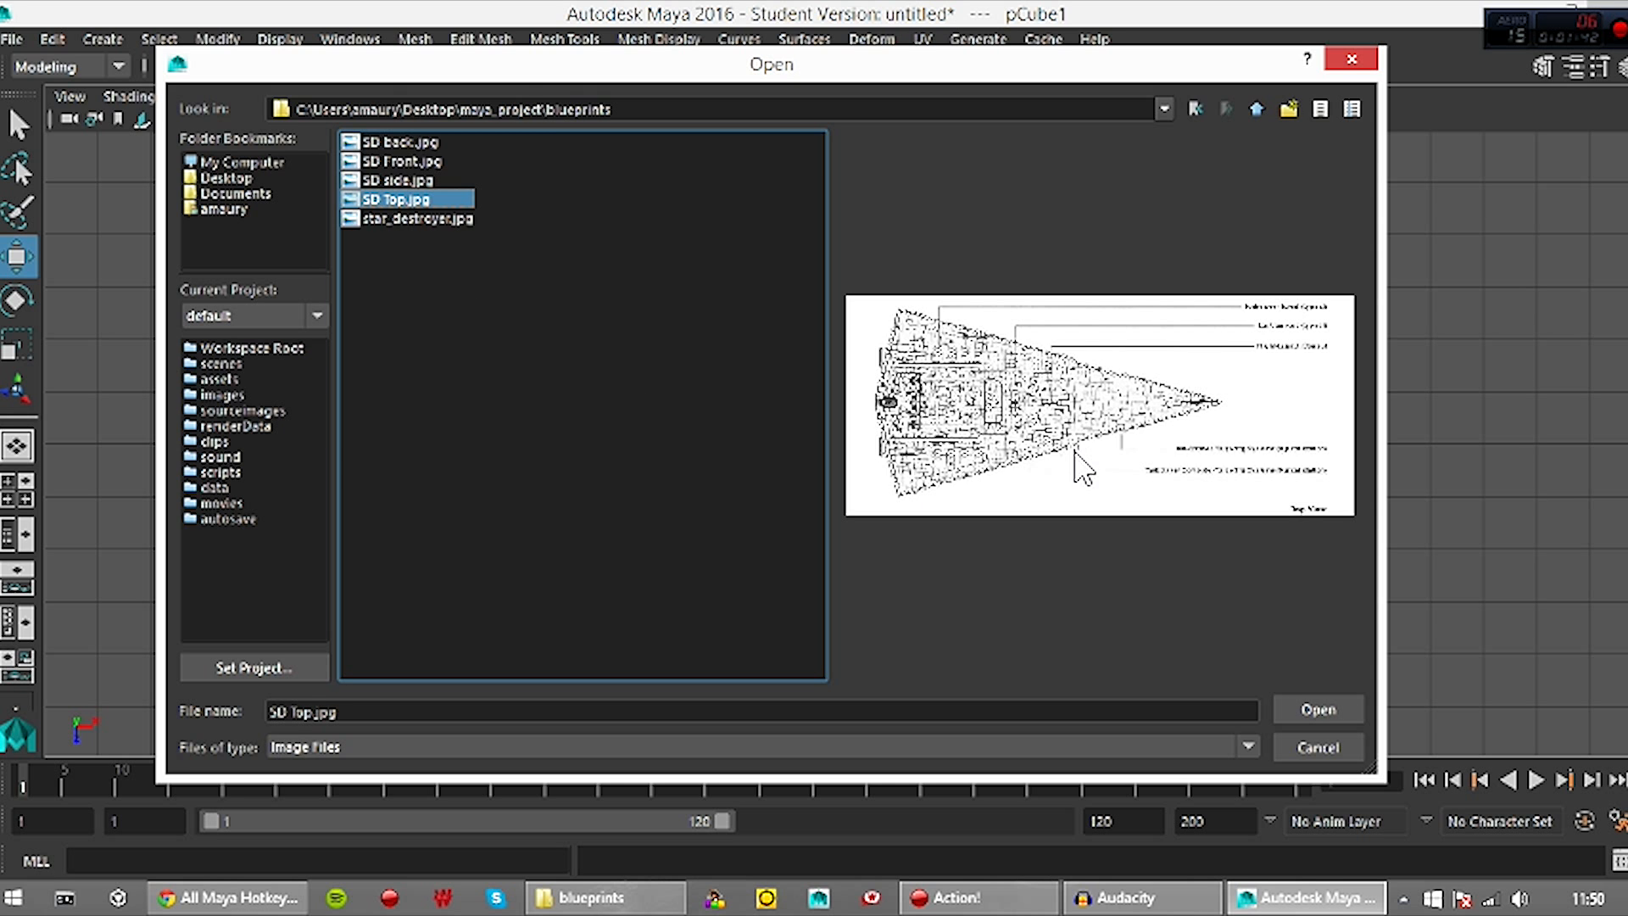
left_click(1306, 710)
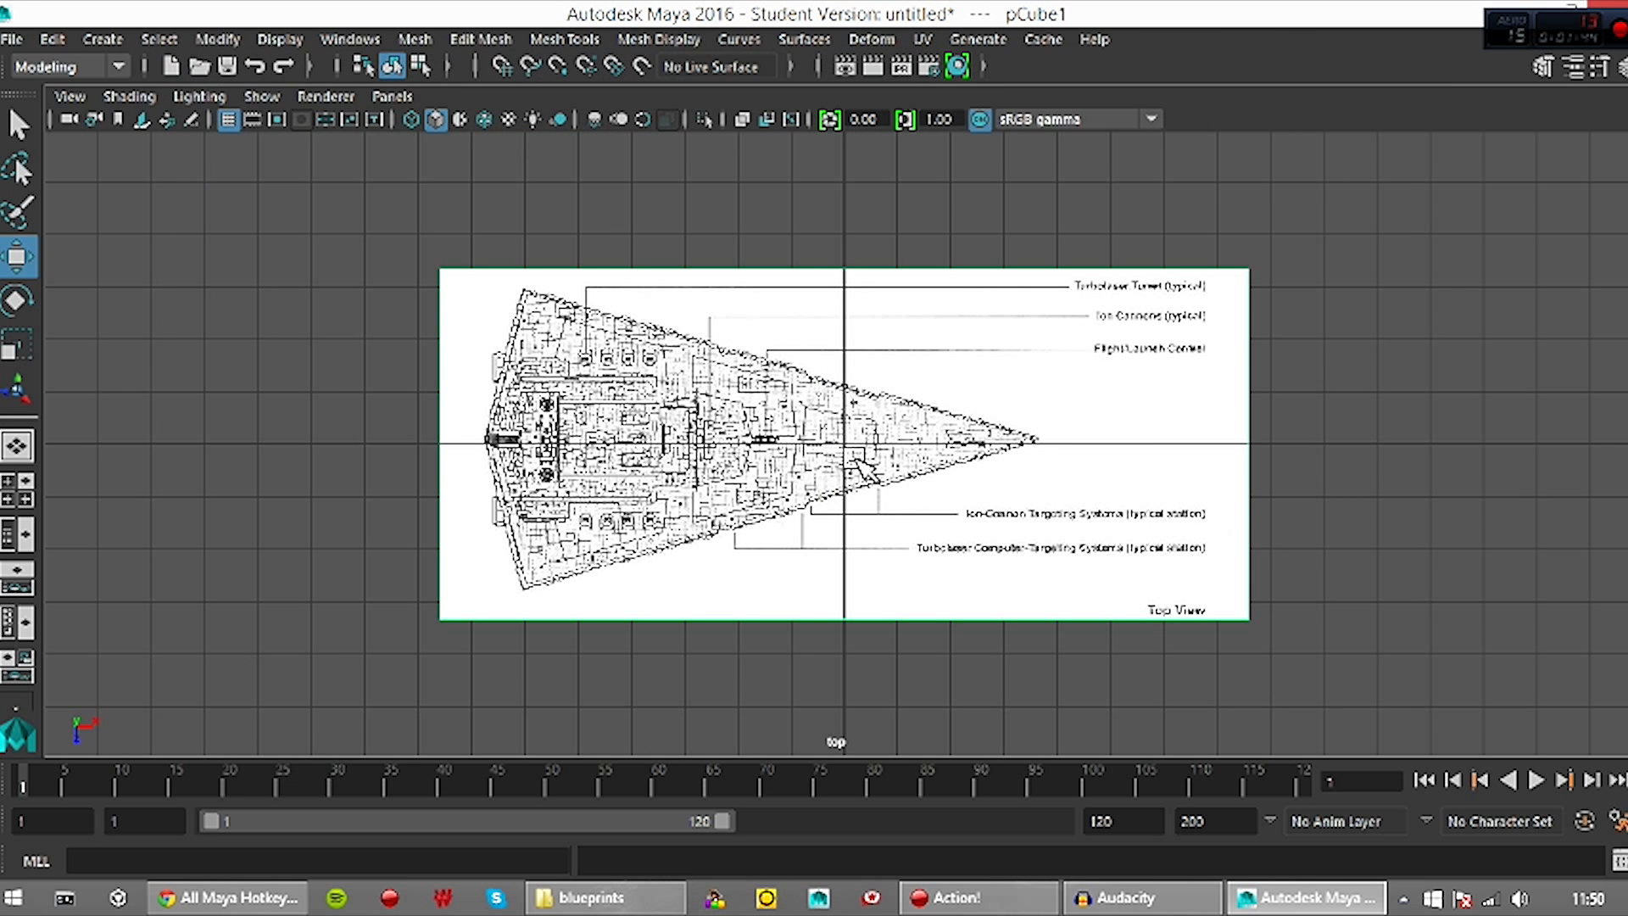
Move the top-view image plane slightly along Z so the ship's centreline and nose tip lie on the X axis
scroll(873, 479, "up", 2)
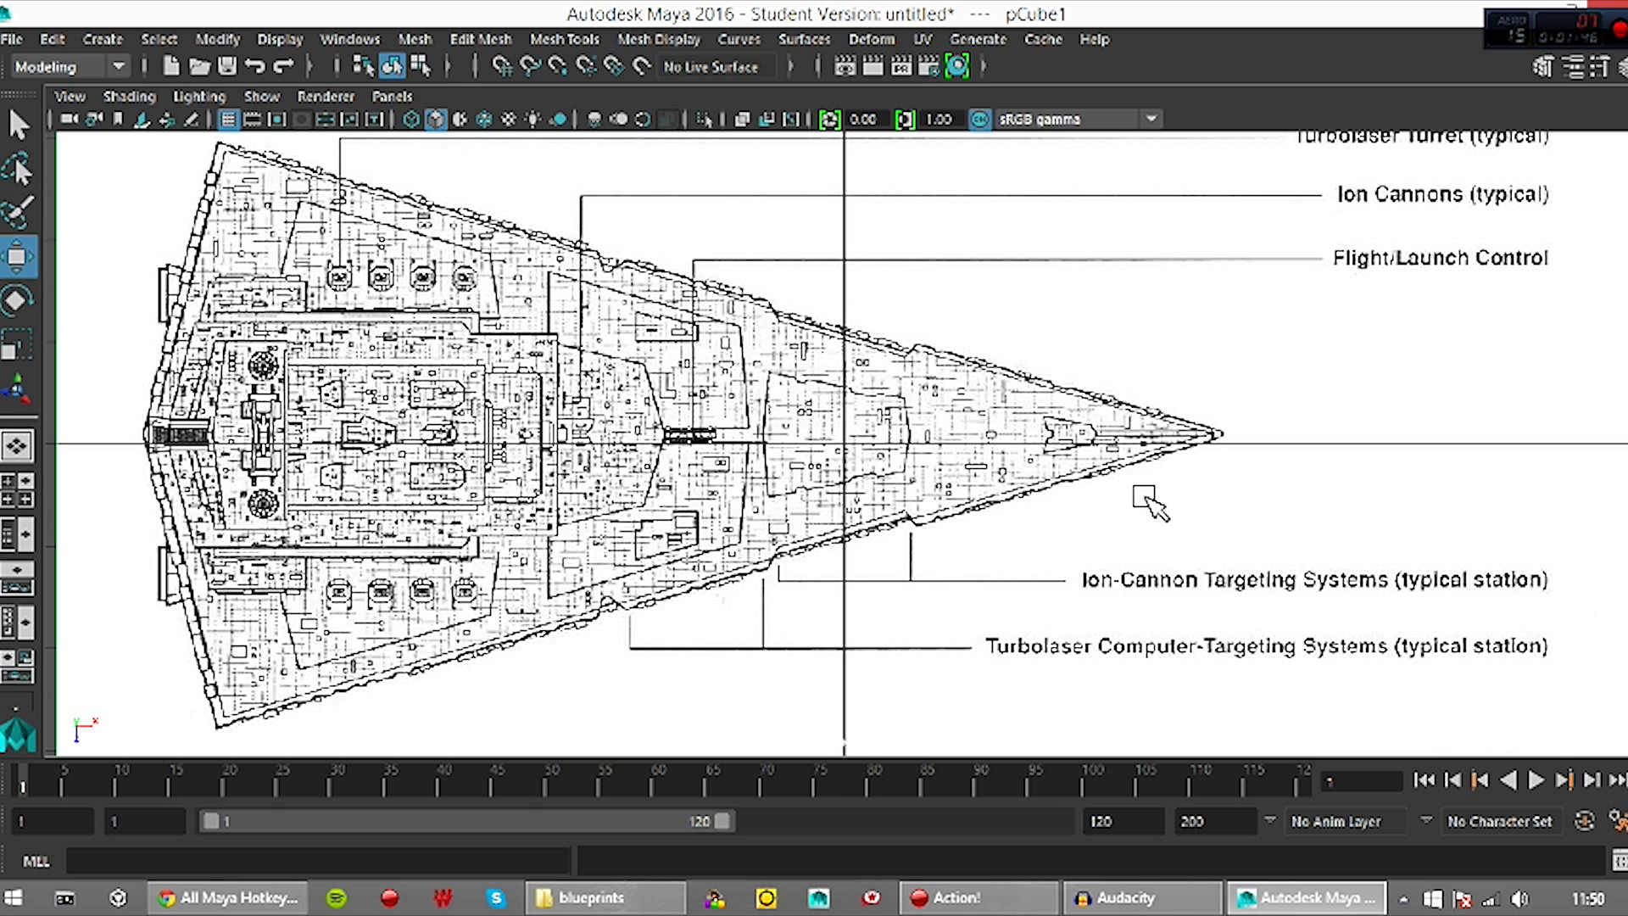
scroll(1146, 498, "down", 2)
scroll(1098, 488, "up", 2)
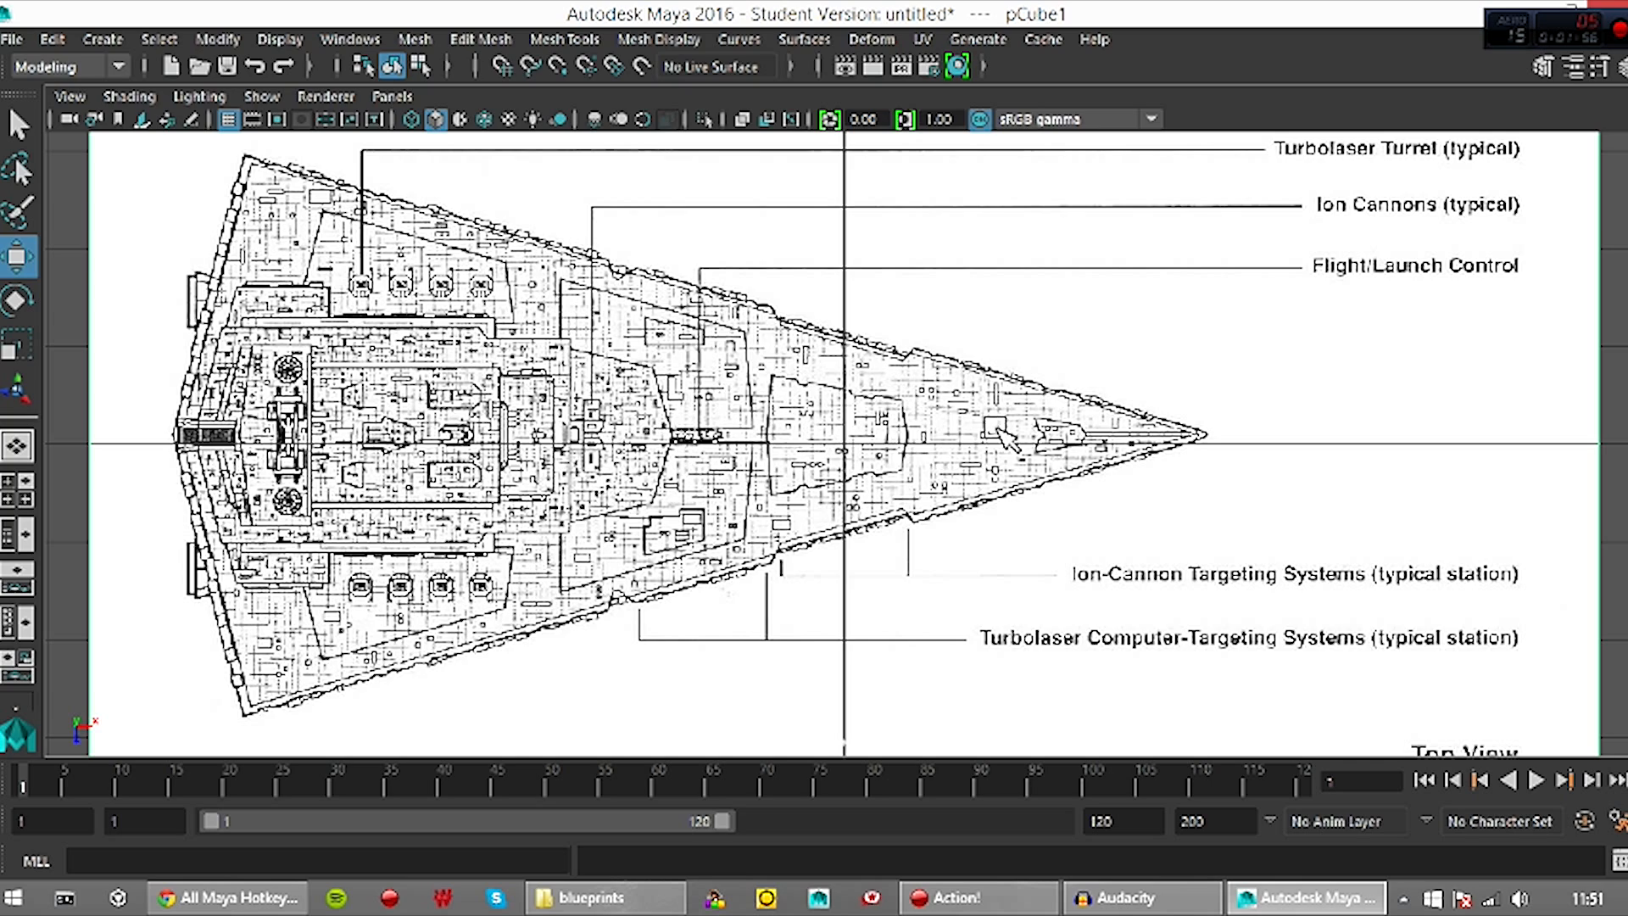
left_click(916, 545)
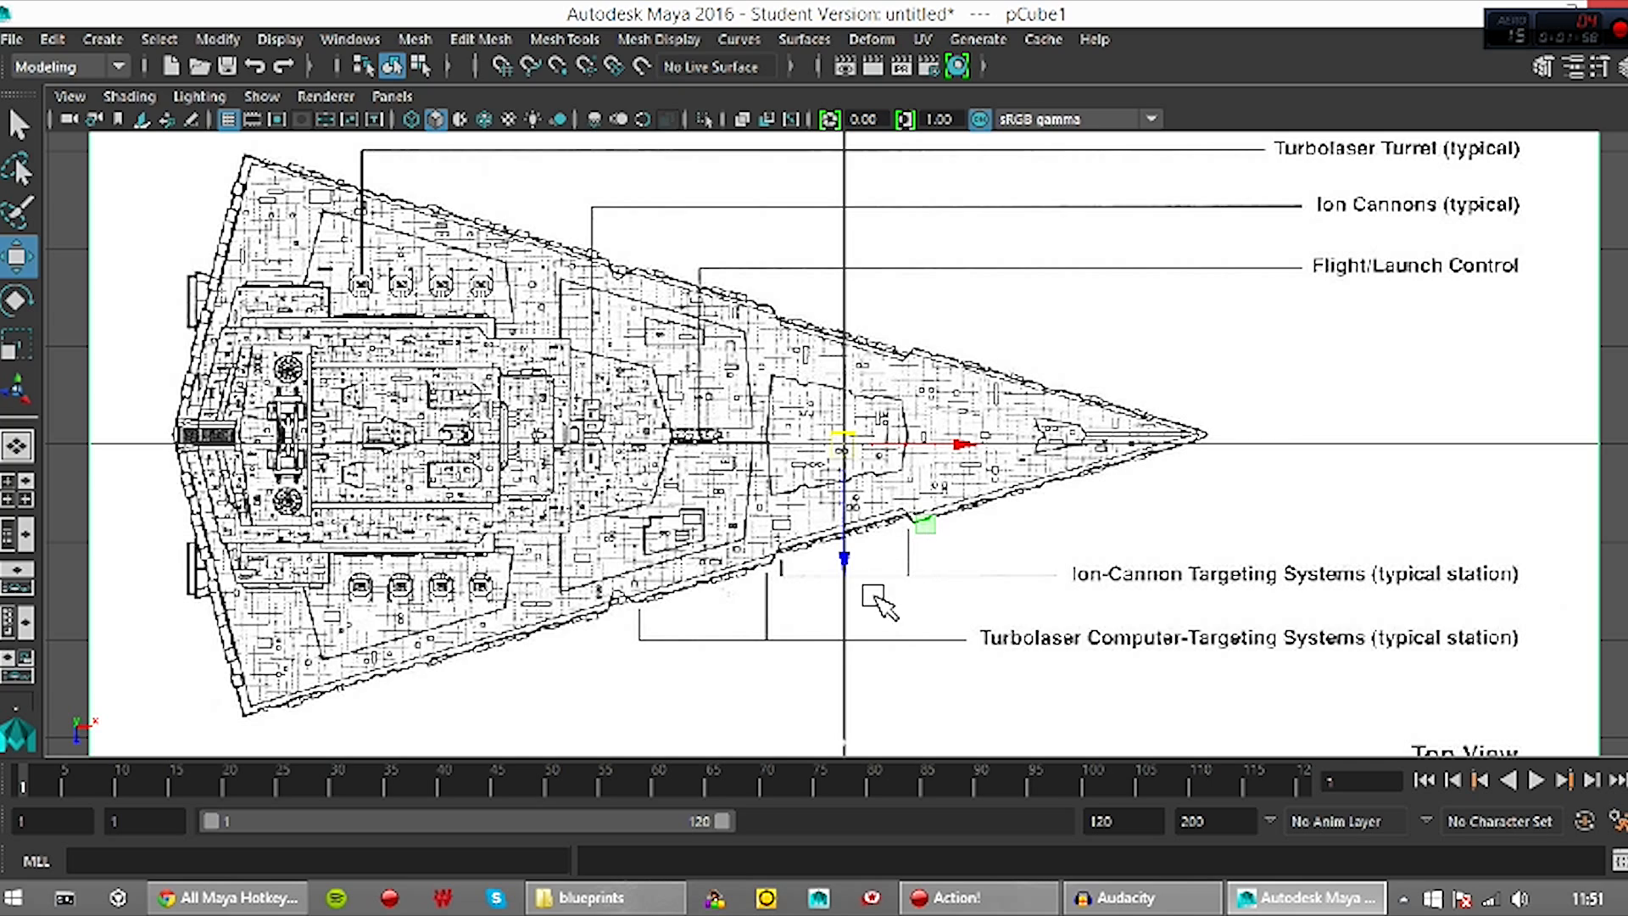
left_click_drag(848, 516, 849, 523)
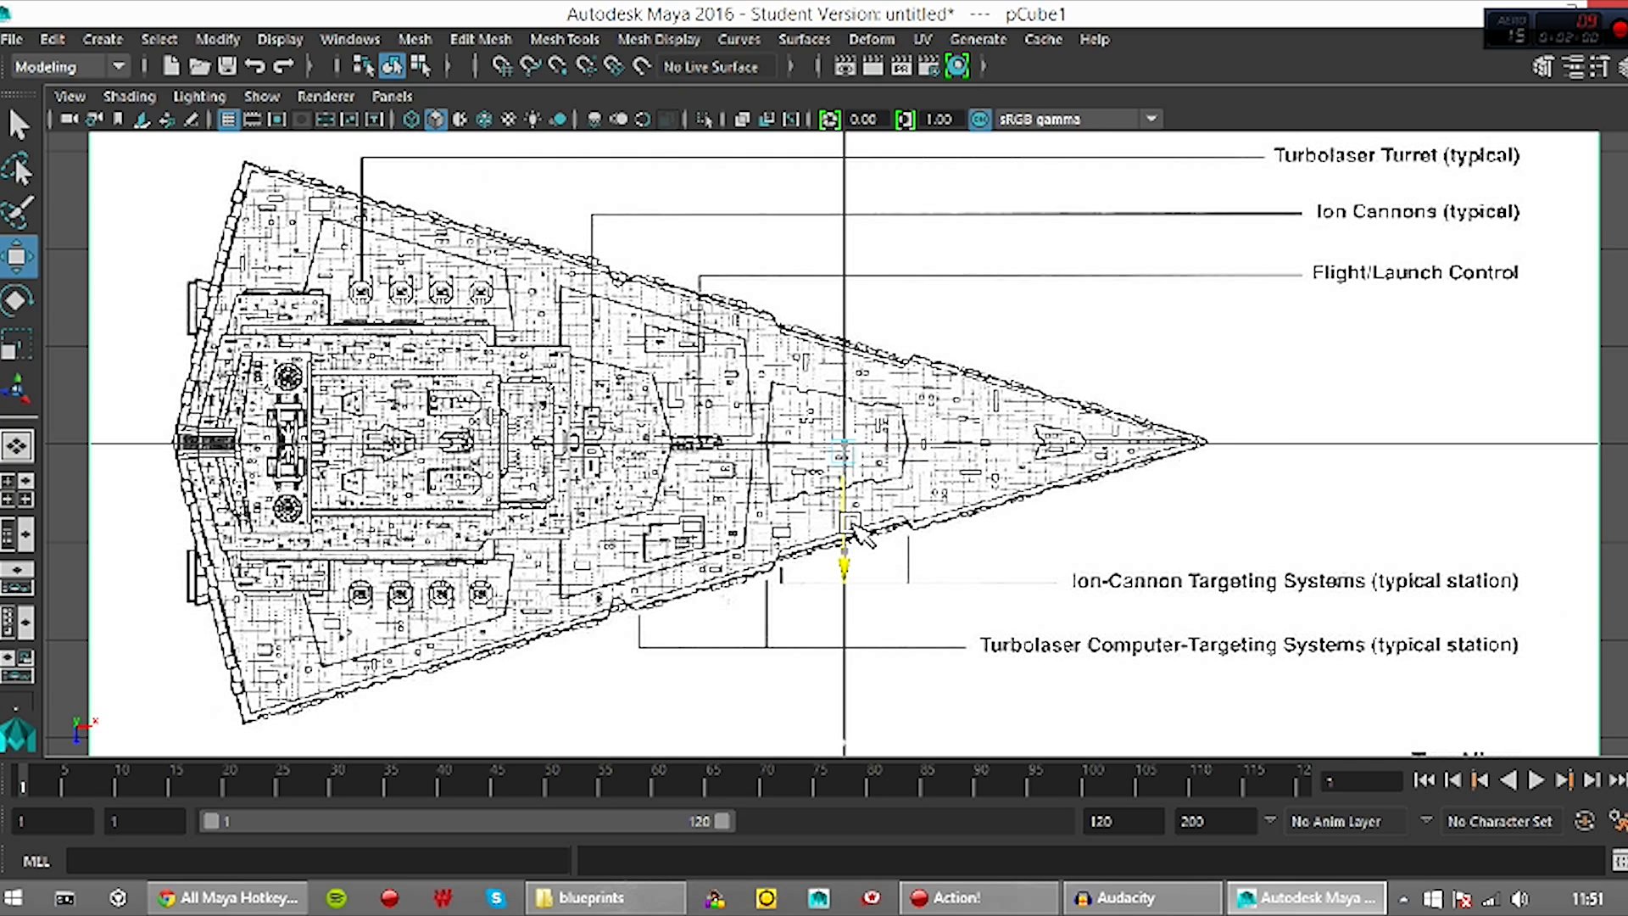
scroll(1167, 547, "up", 5)
scroll(1105, 498, "up", 2)
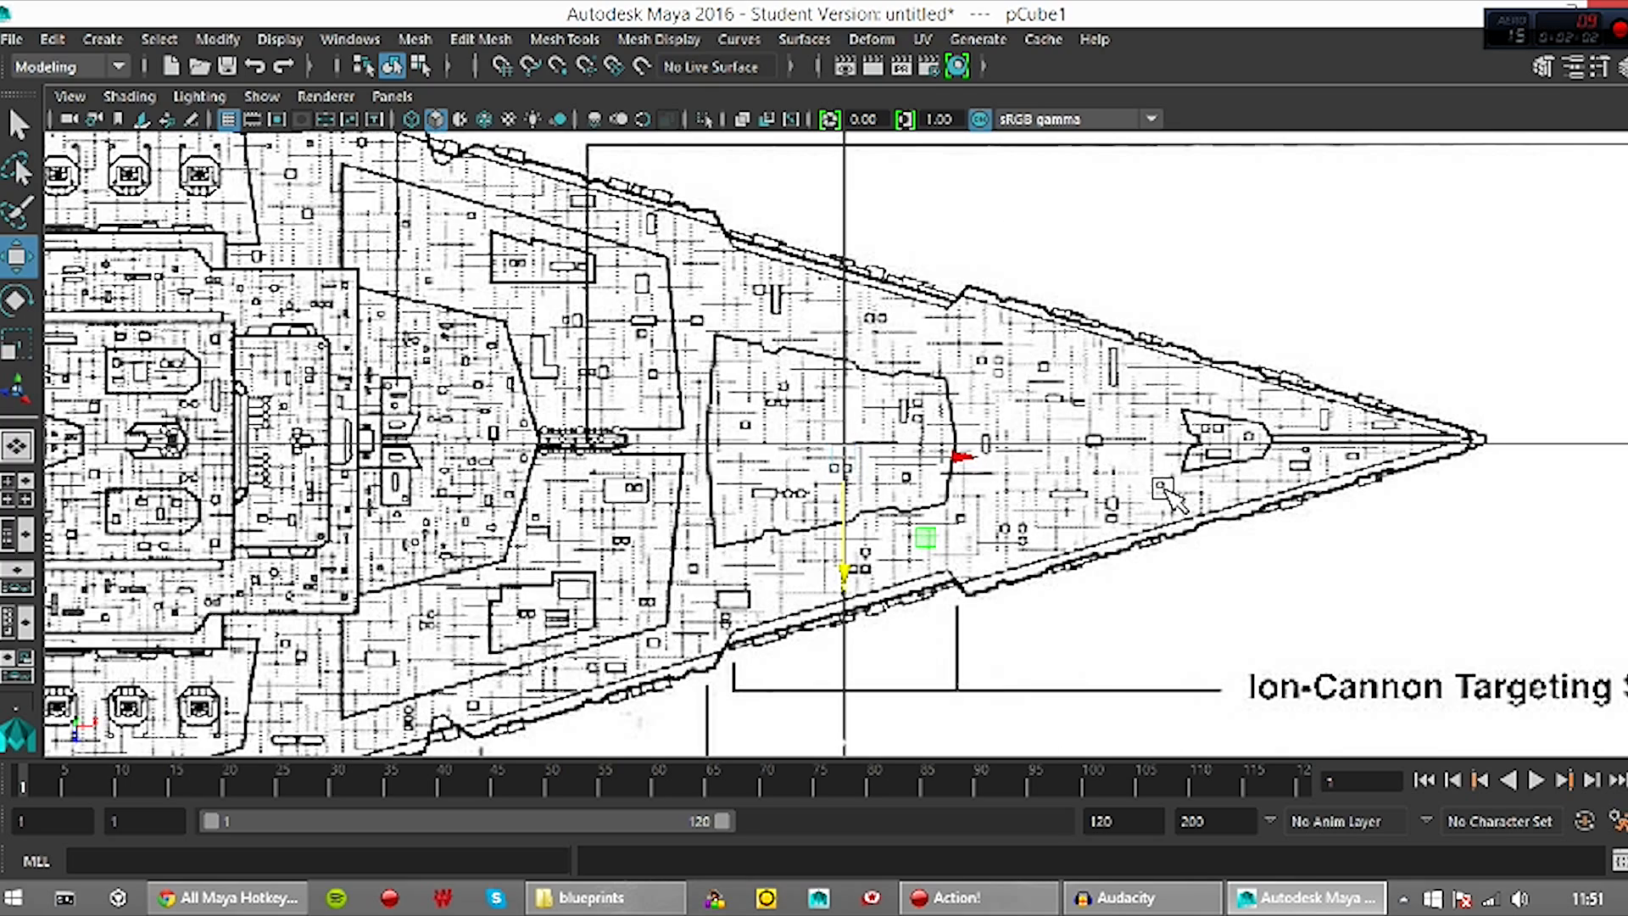
scroll(1169, 470, "up", 3)
scroll(983, 457, "up", 2)
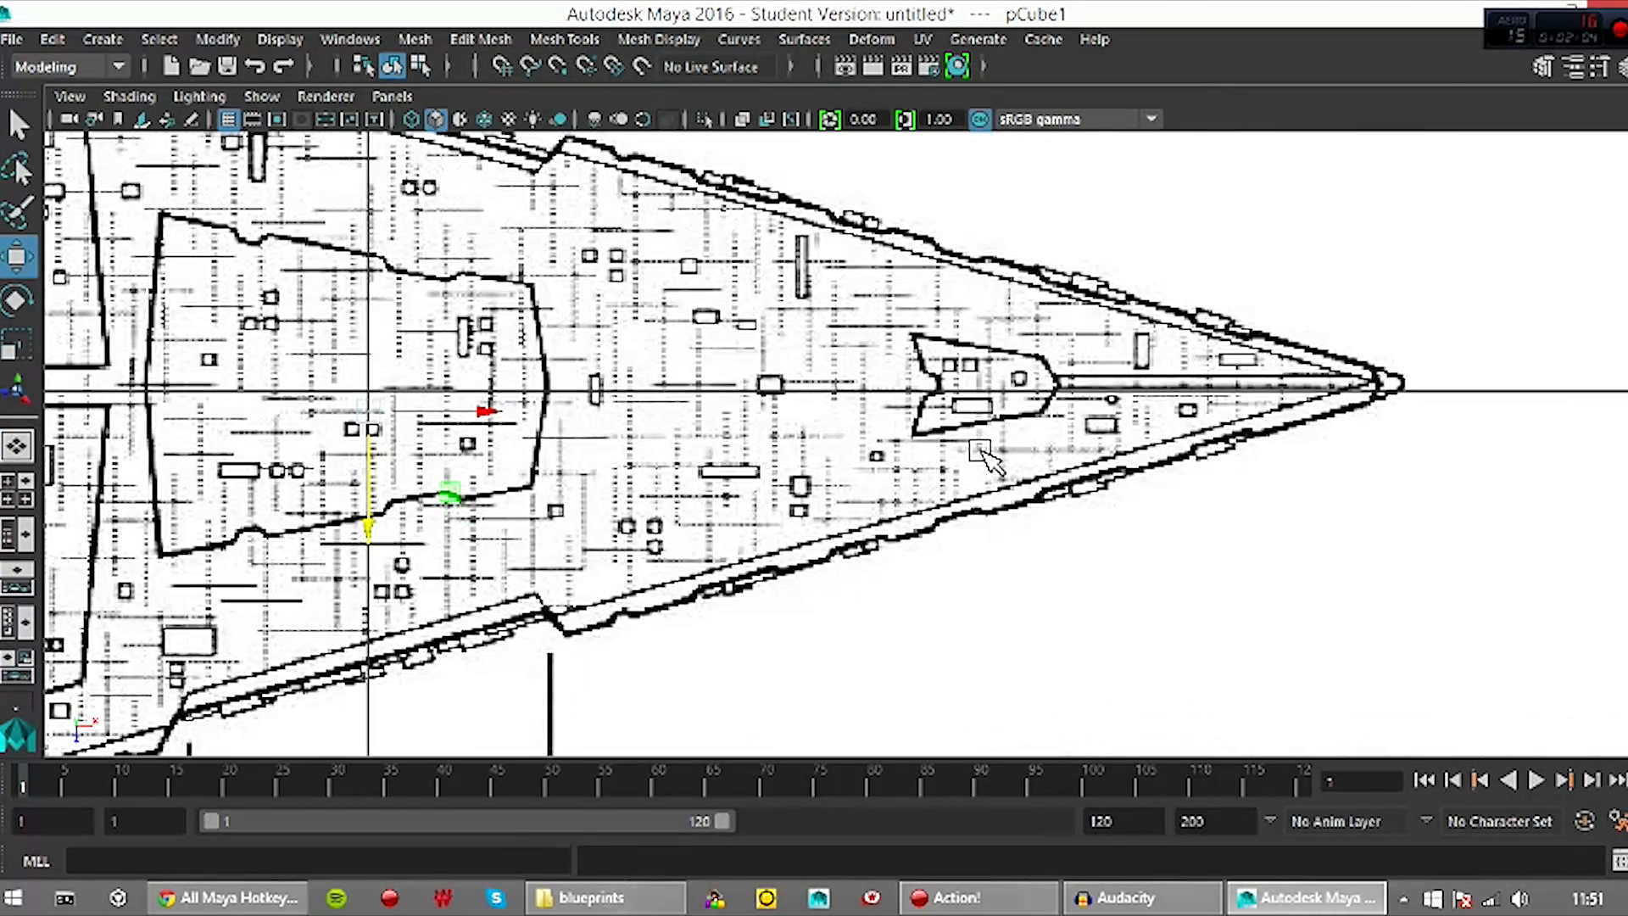
left_click_drag(371, 492, 374, 500)
scroll(375, 501, "down", 8)
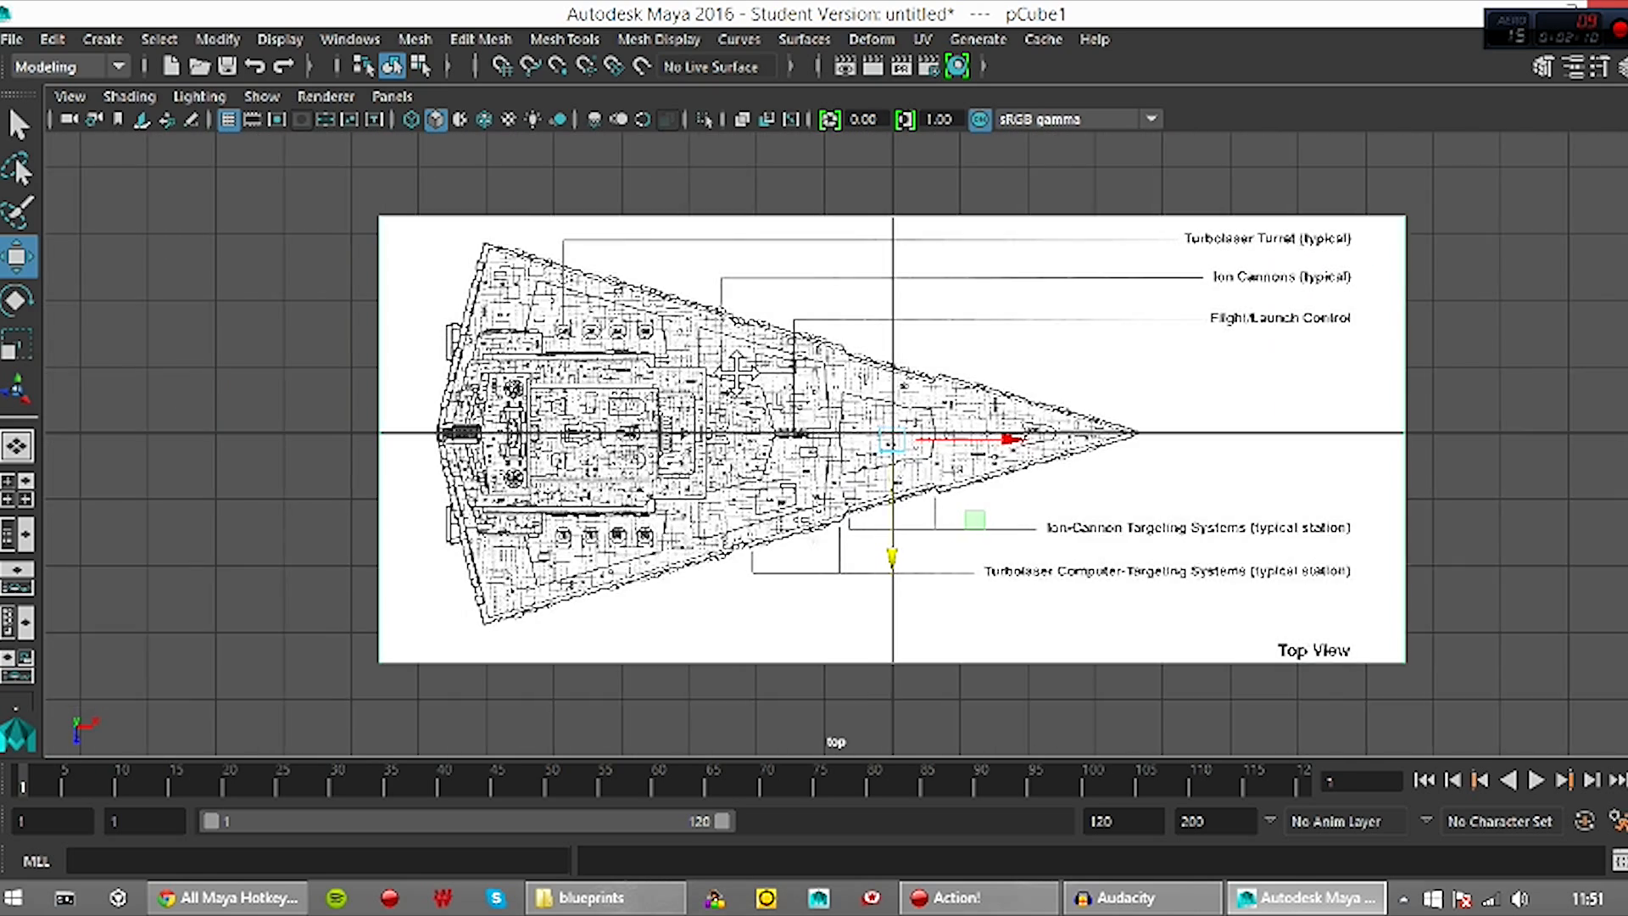
Switch to the front view and import SD side.jpg from the Desktop's maya_project/blueprints folder as an image plane
key("space")
left_click_drag(803, 399, 818, 475)
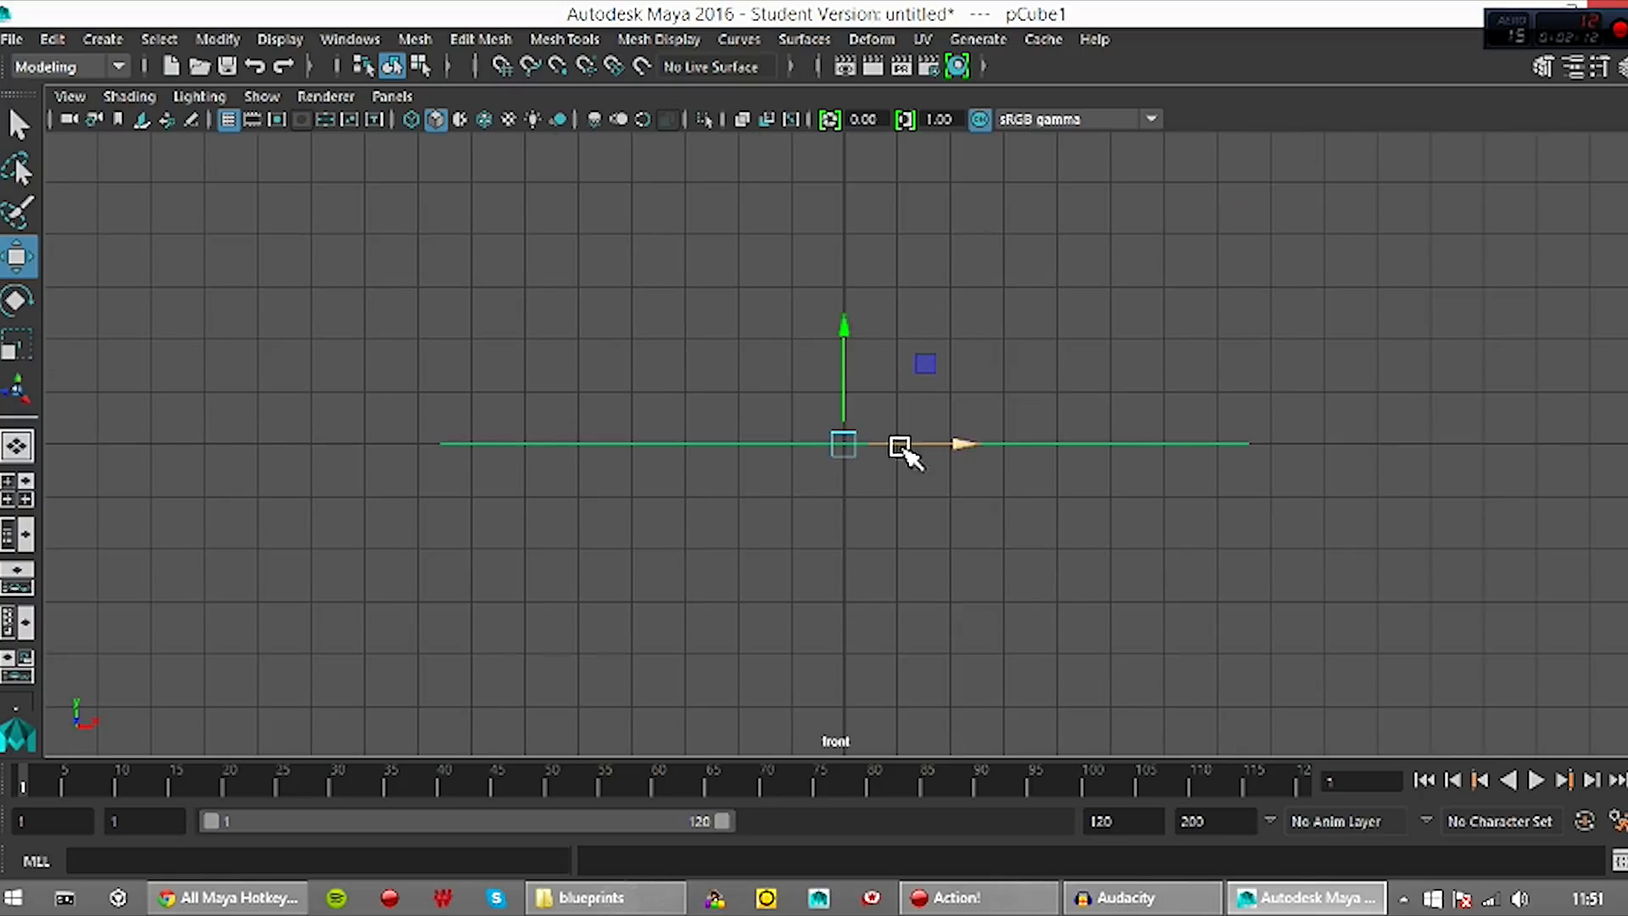
left_click(71, 98)
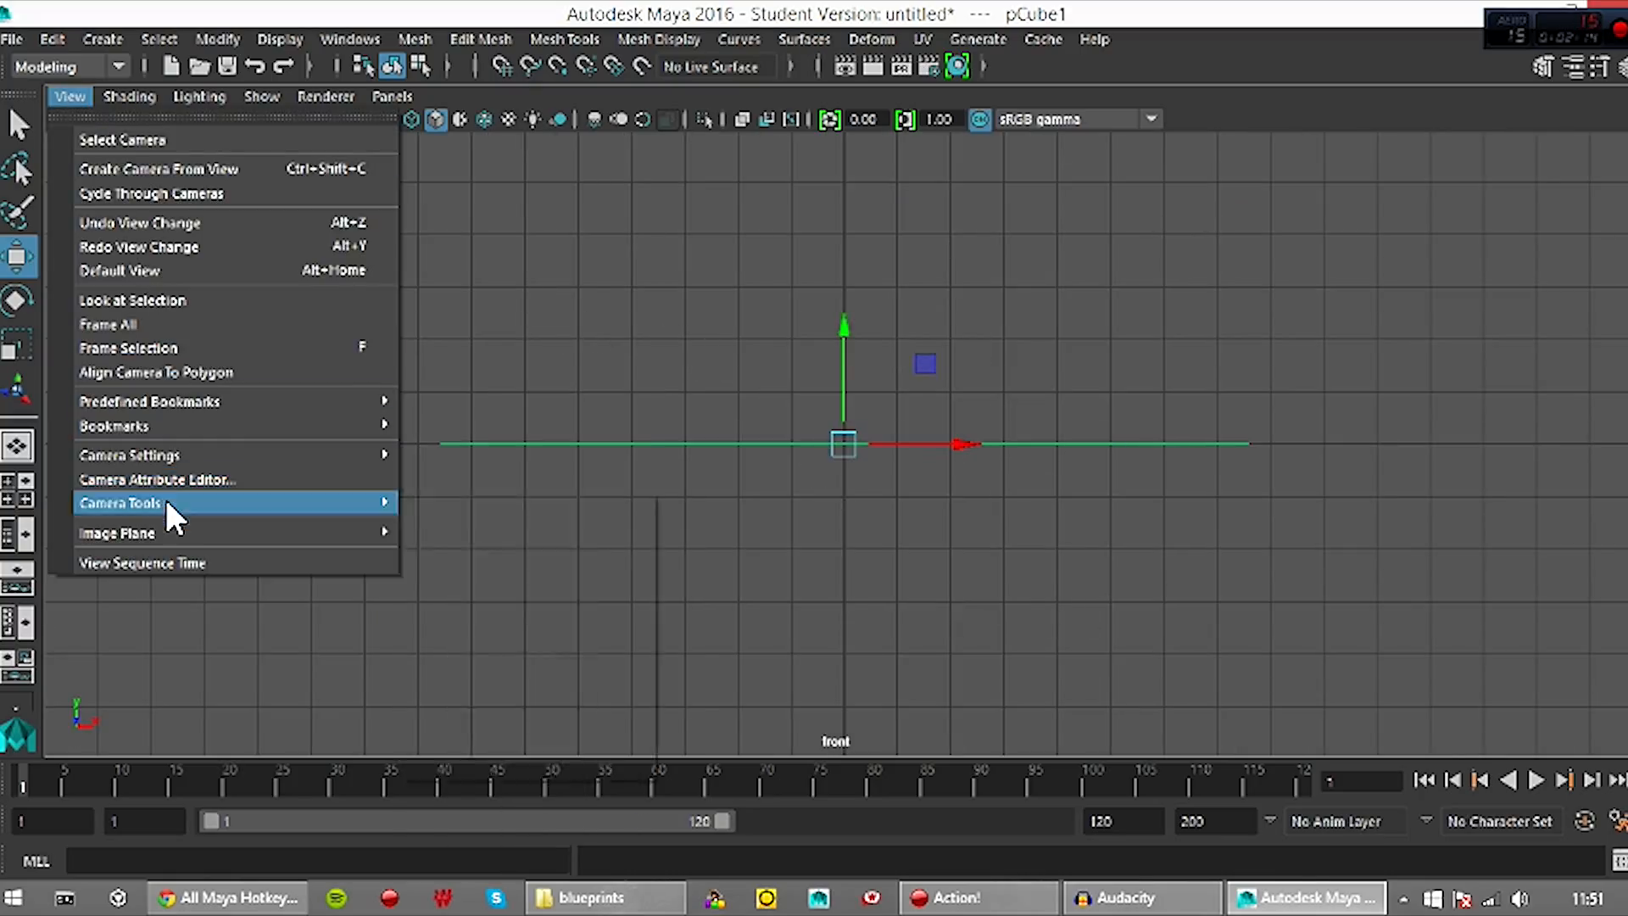
mouse_move(156, 535)
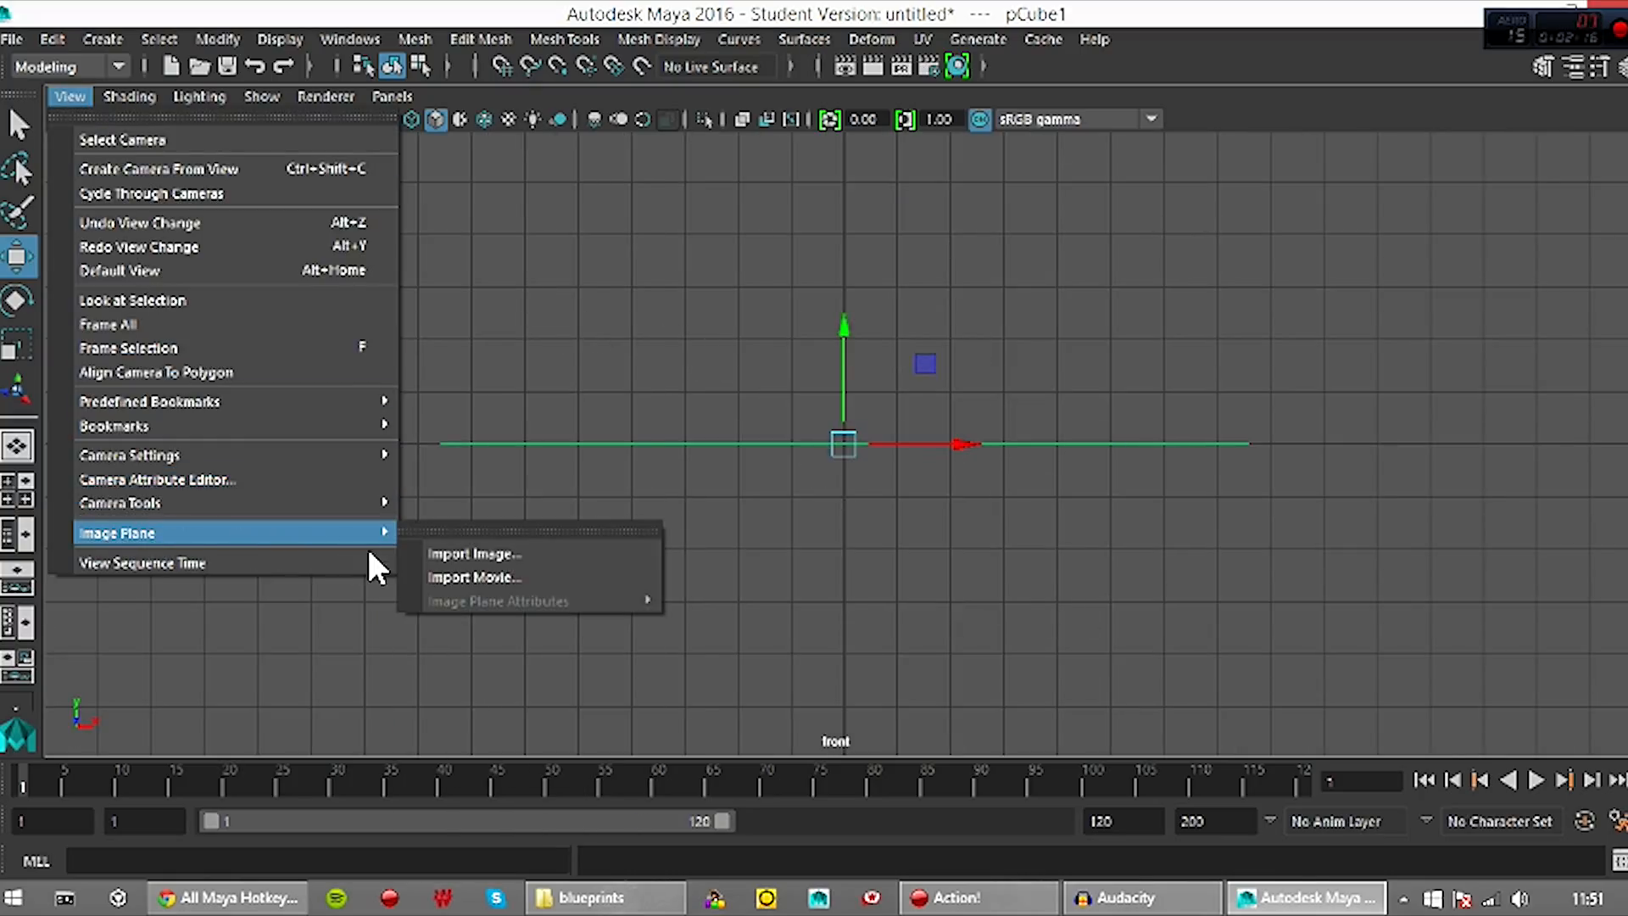
left_click(473, 555)
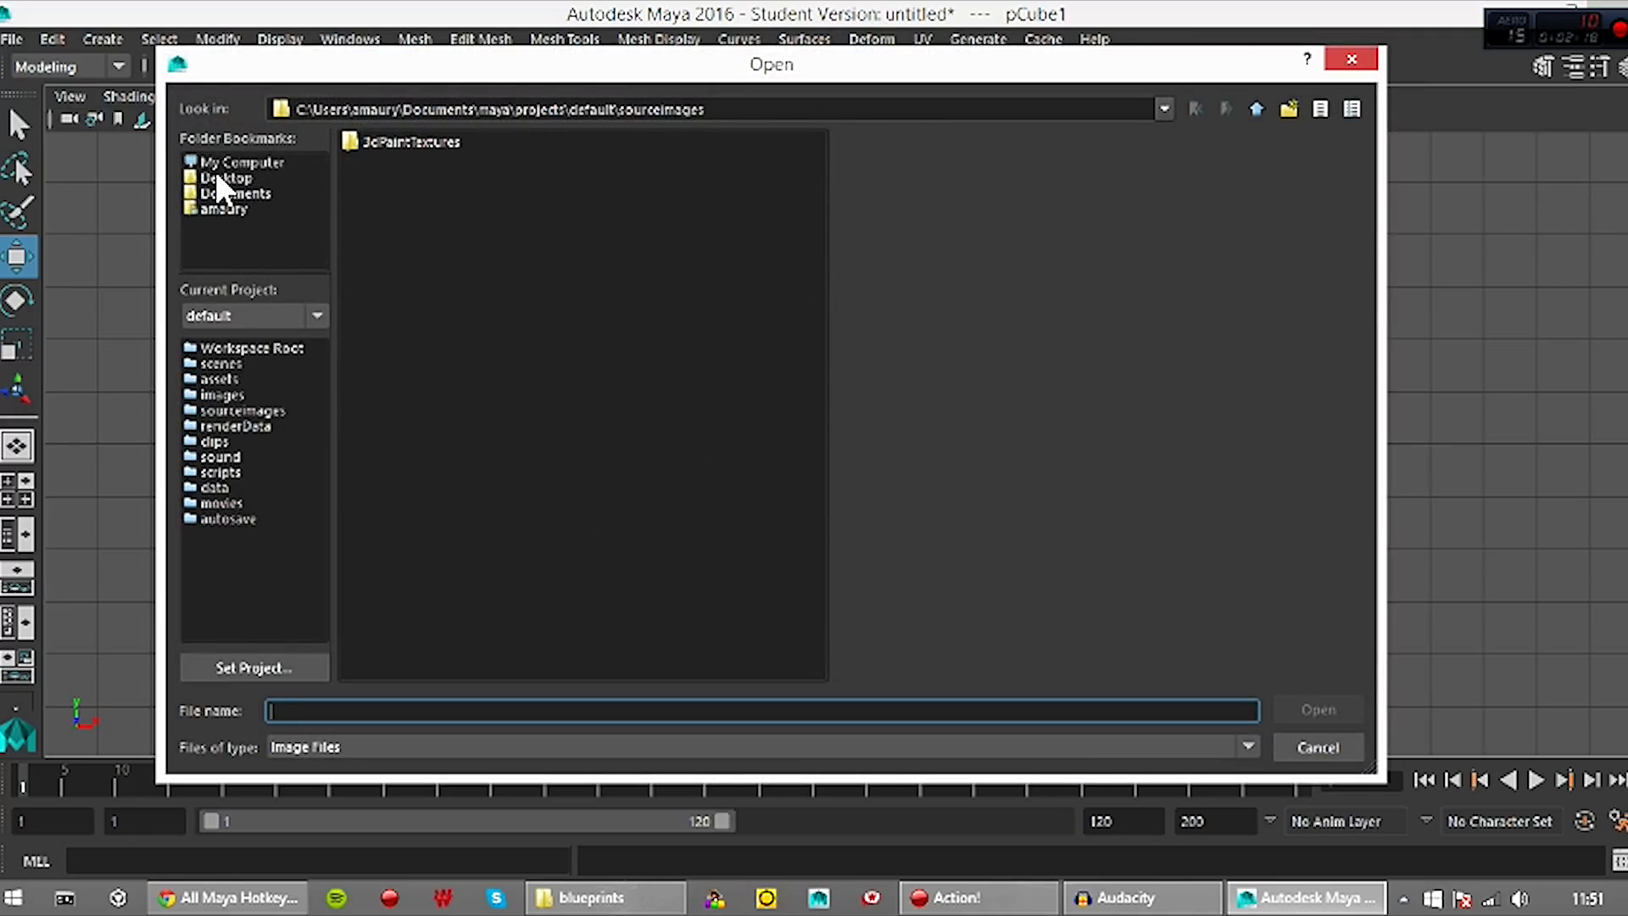
left_click(224, 179)
double_click(411, 210)
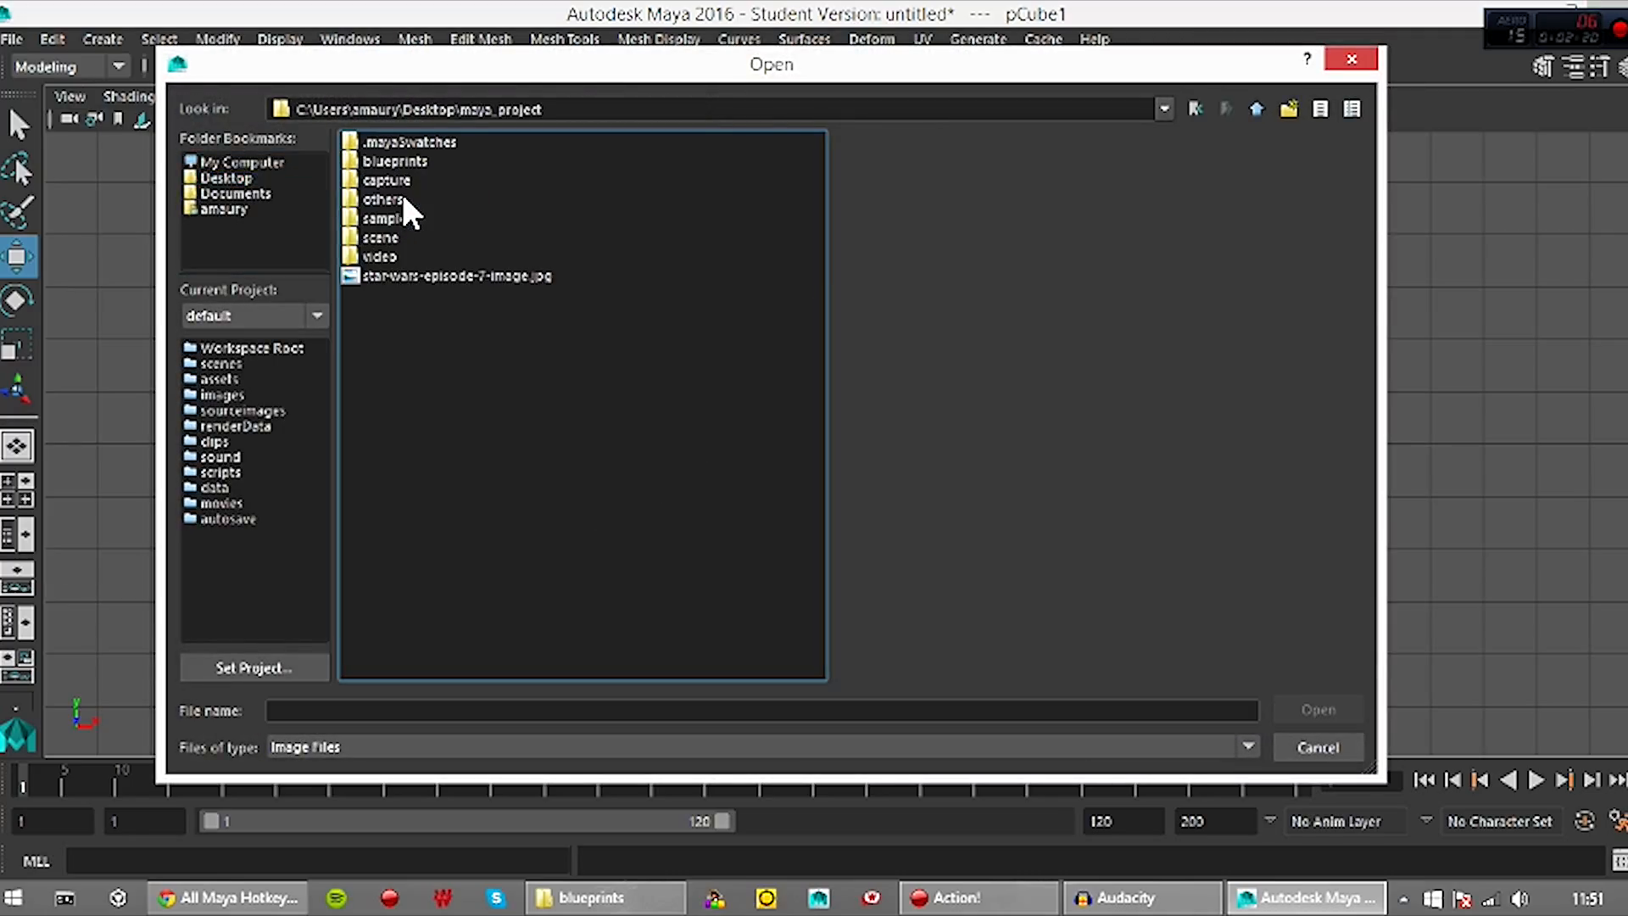
double_click(390, 166)
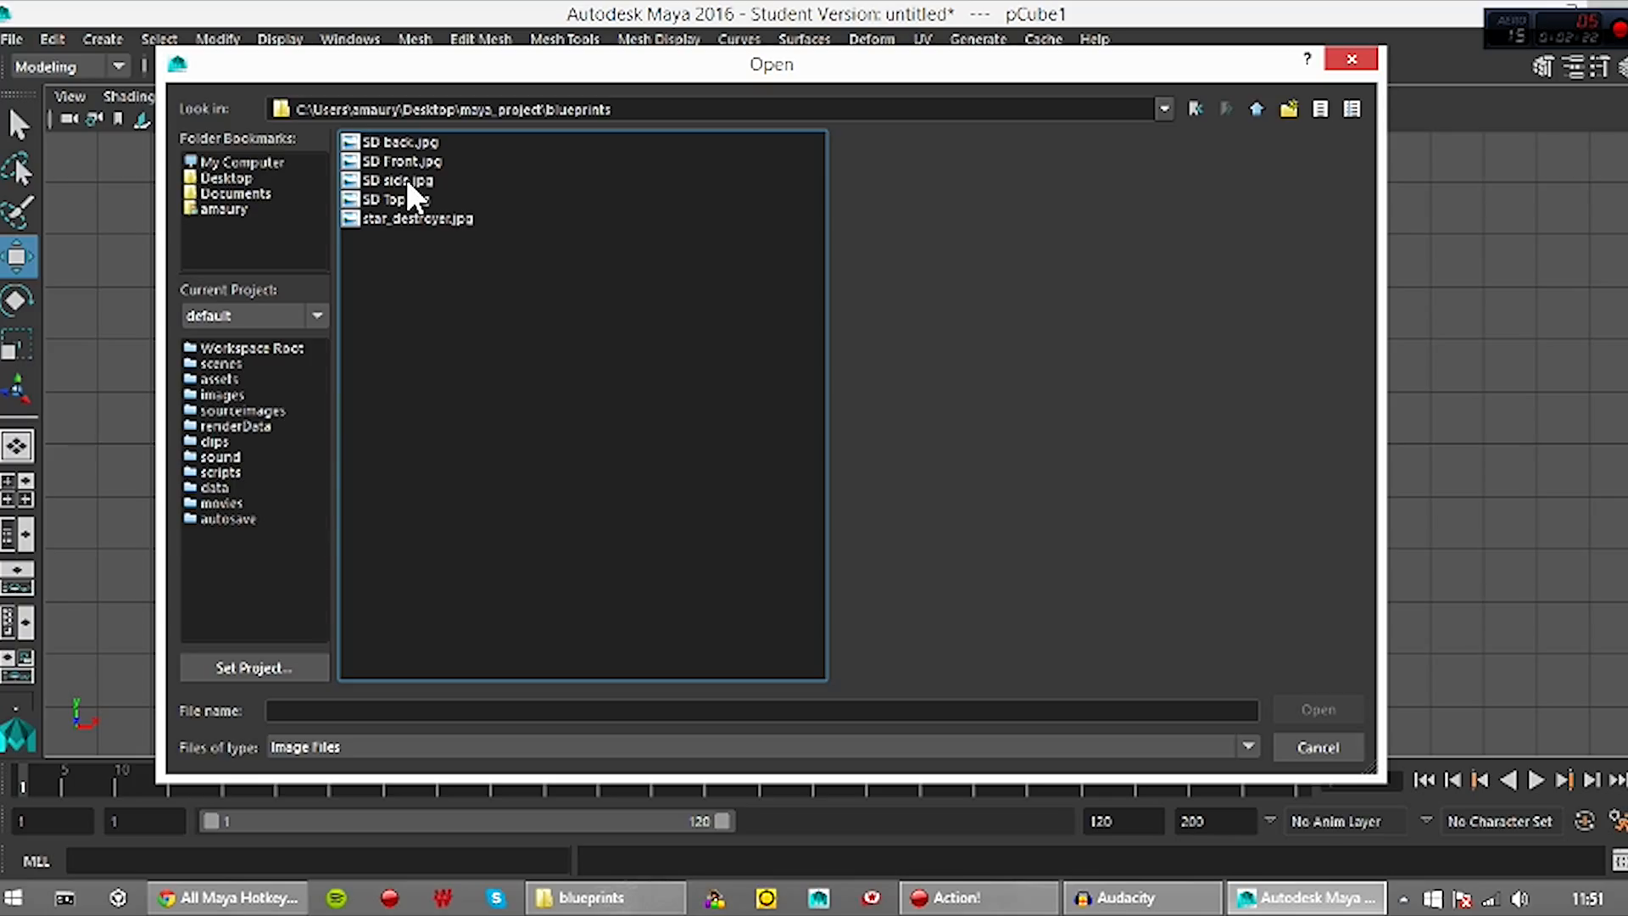
left_click(408, 181)
left_click(1306, 714)
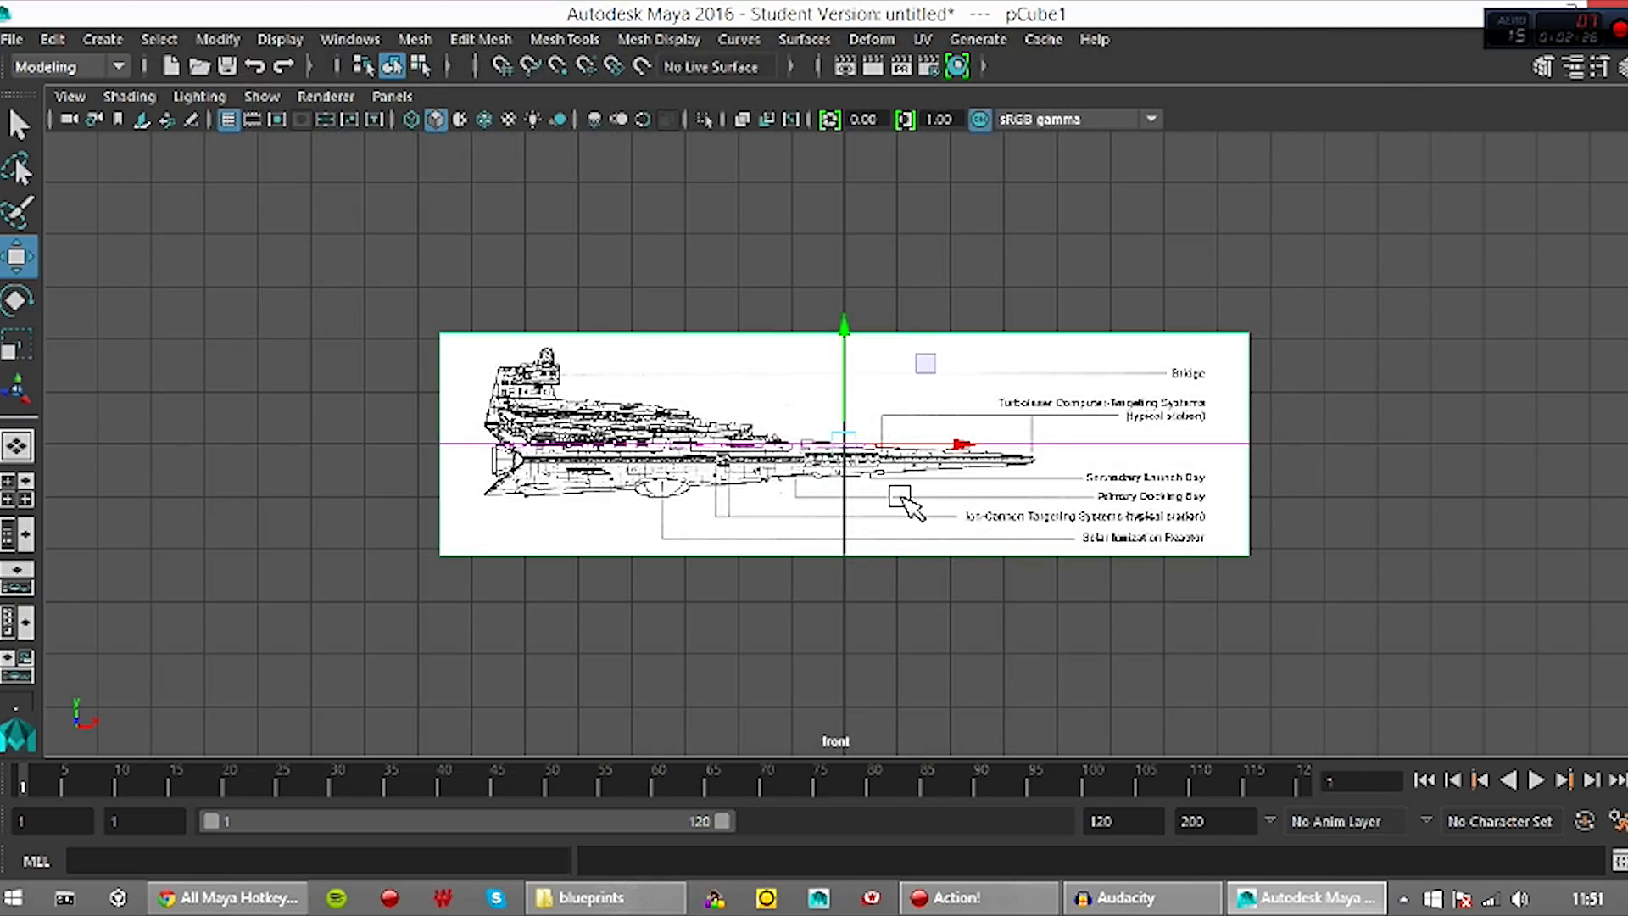
Raise the side-view image plane along Y so the hull's edge line and nose tip meet the top-view image plane
scroll(906, 498, "up", 2)
key("space")
left_click_drag(784, 519, 776, 364)
left_click_drag(946, 618, 856, 556, "alt")
scroll(856, 556, "up", 5)
left_click_drag(757, 556, 723, 553, "alt")
scroll(811, 566, "up", 2)
scroll(723, 552, "up", 2)
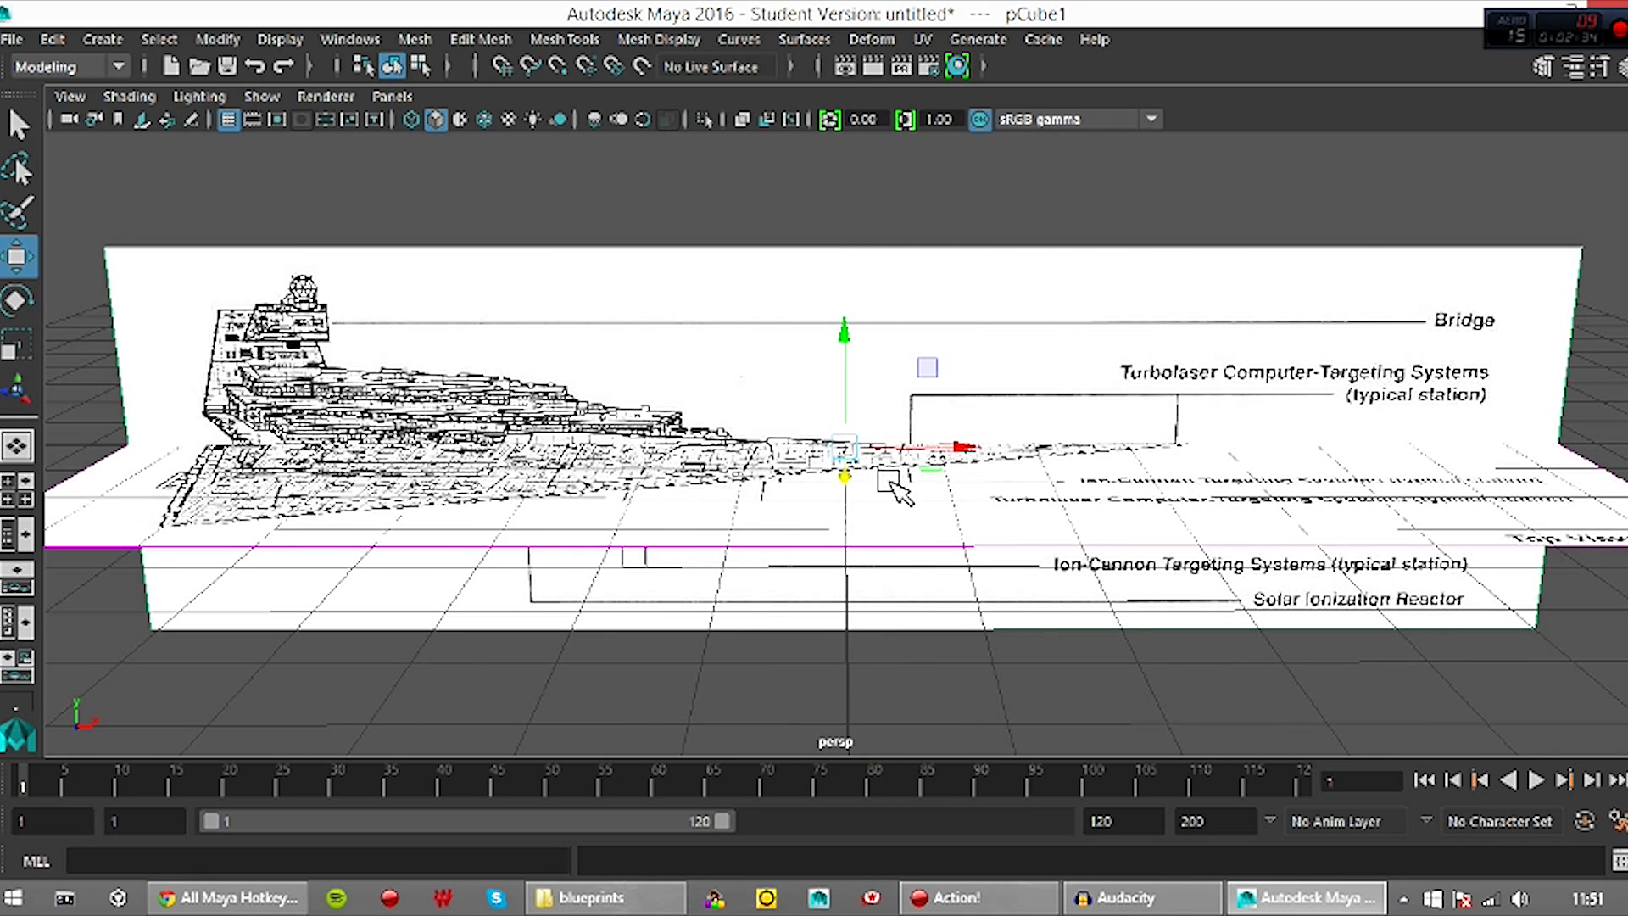
left_click_drag(850, 414, 854, 387)
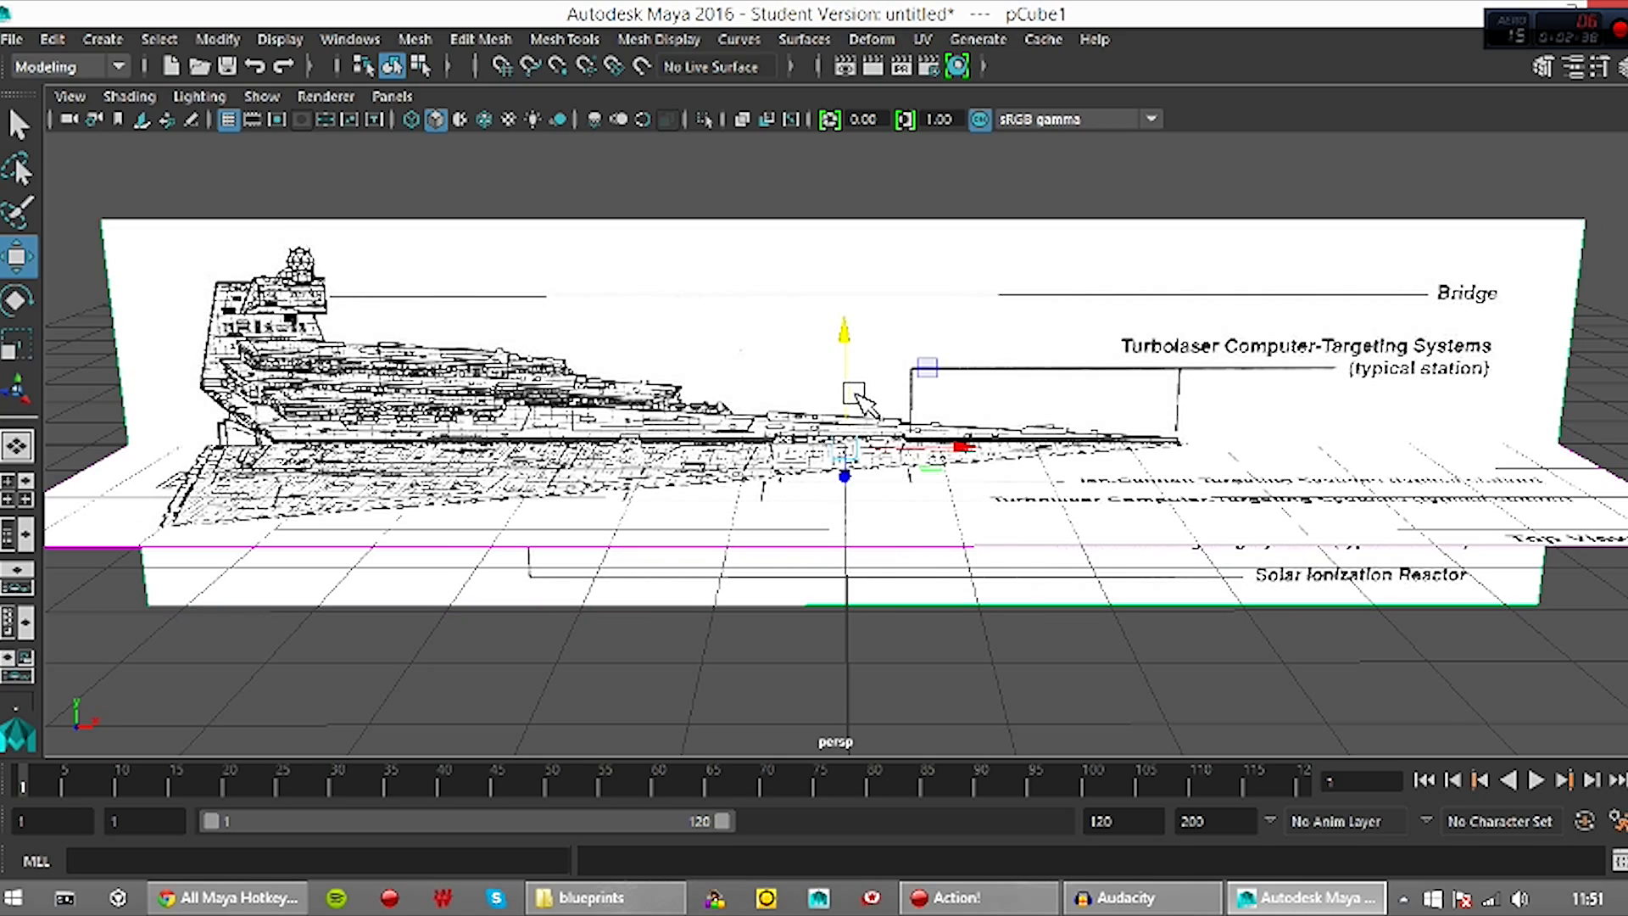
Examine how the side and top image planes line up, both in perspective and in the front view
left_click_drag(939, 456, 875, 574, "alt")
left_click_drag(956, 525, 1003, 527, "alt")
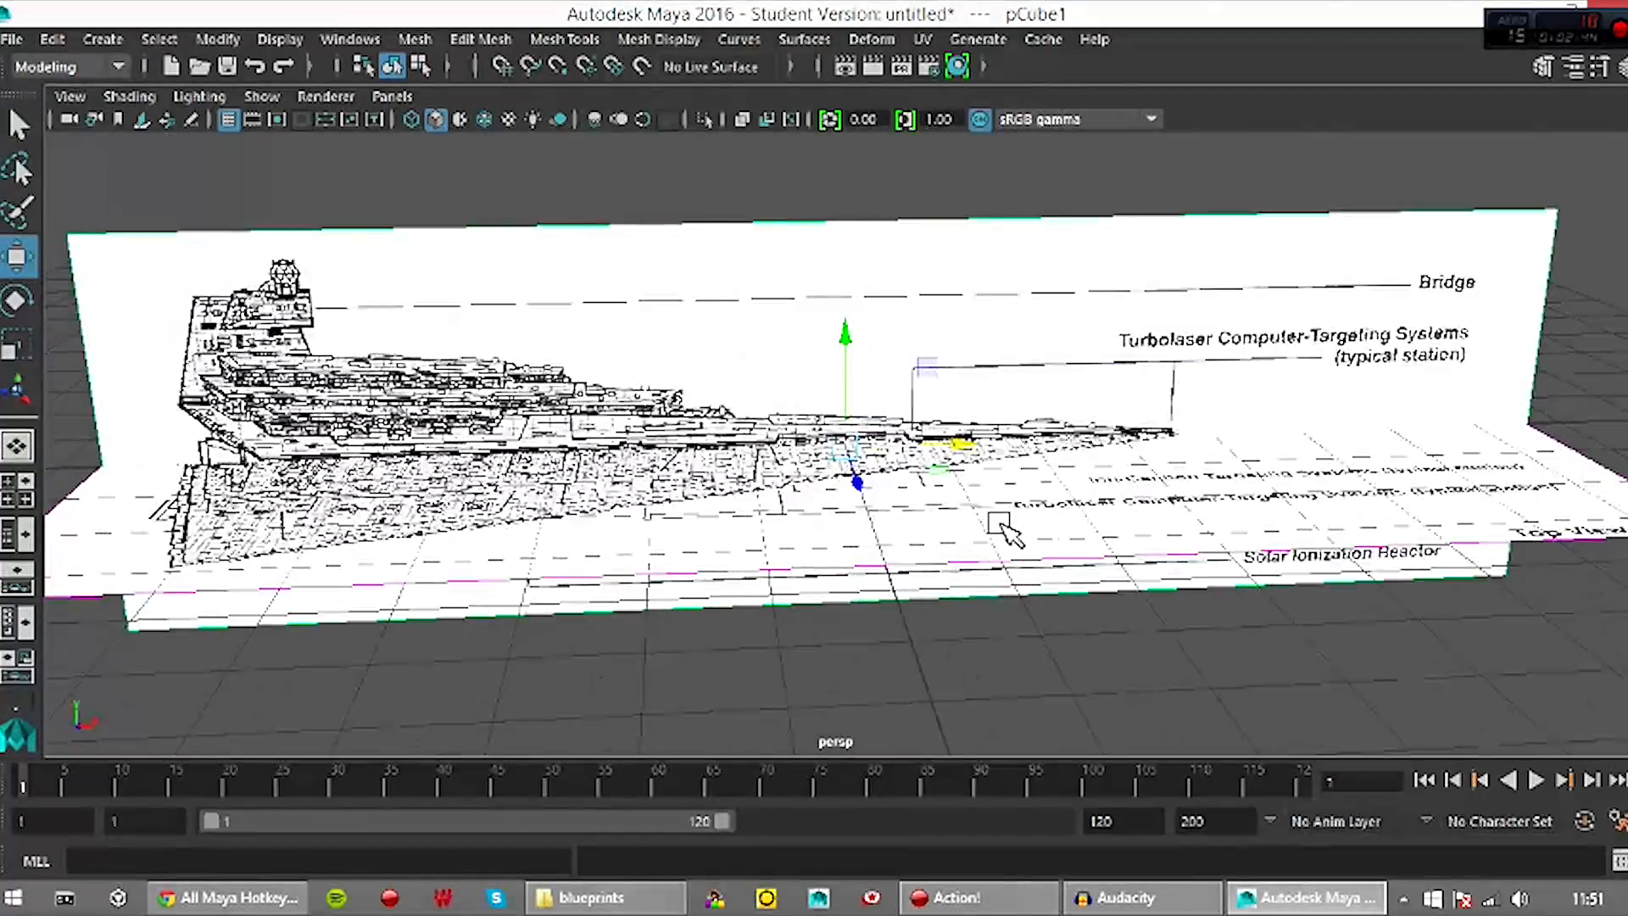
left_click_drag(741, 513, 858, 526, "alt")
left_click_drag(740, 604, 646, 610, "alt")
key("space")
scroll(644, 543, "up", 2)
middle_click_drag(447, 429, 771, 587, "alt")
scroll(841, 627, "up", 1)
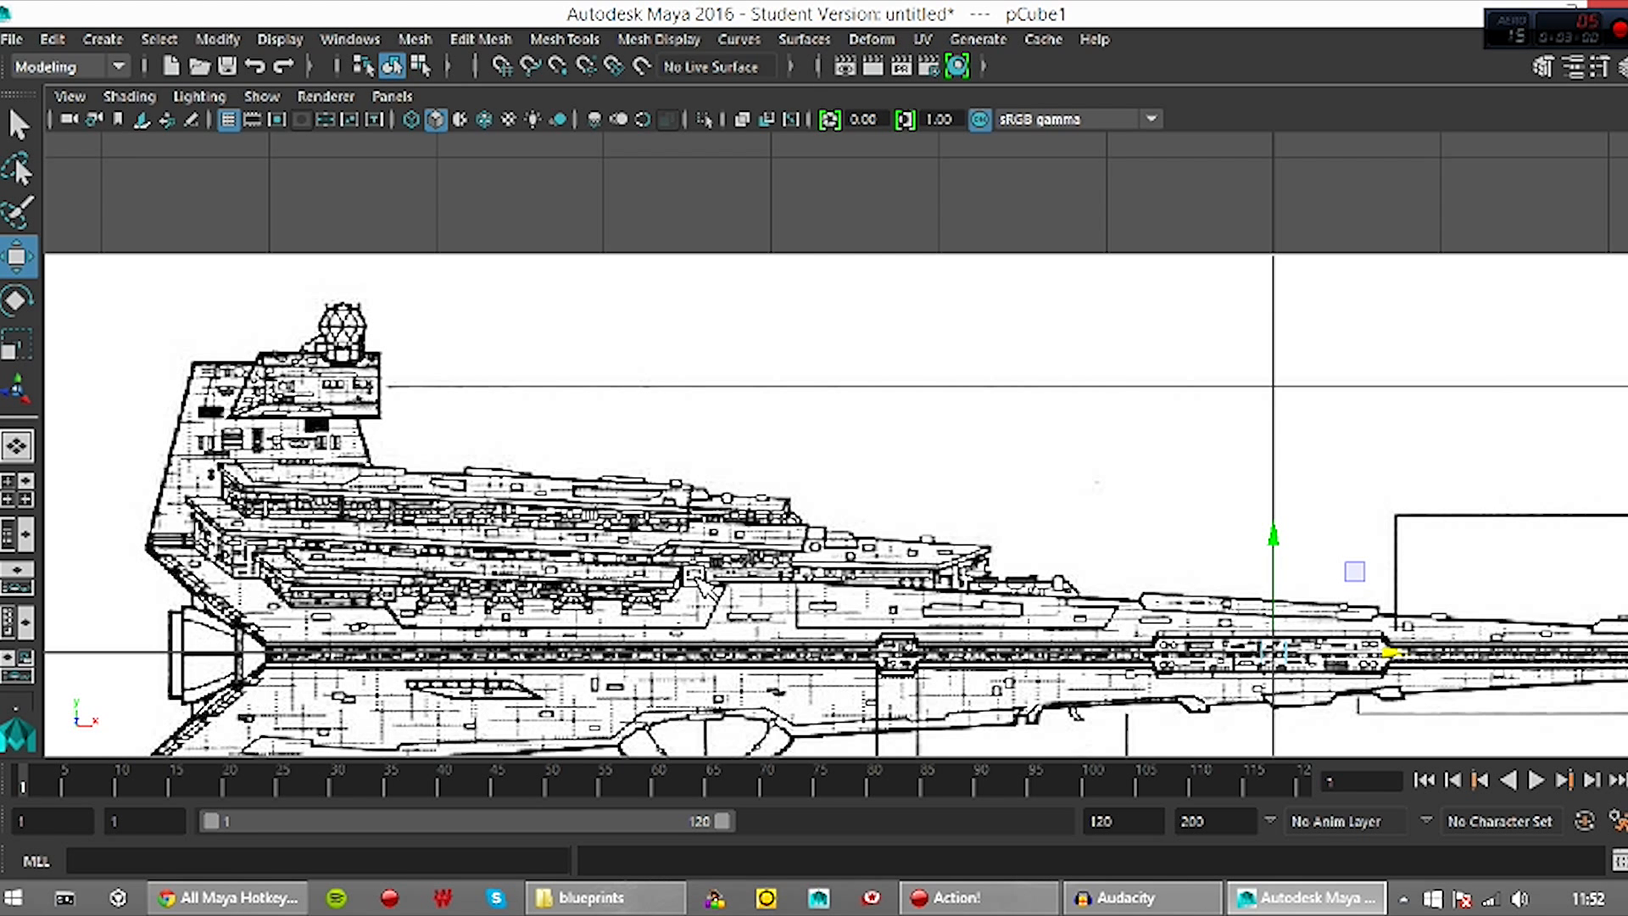
Switch to the top view at the ship's rear superstructure and create a polygon cube
key("space")
left_click_drag(703, 556, 603, 565)
scroll(734, 538, "up", 5)
middle_click_drag(530, 495, 782, 507, "alt")
scroll(797, 507, "up", 2)
scroll(725, 509, "up", 2)
scroll(737, 519, "up", 2)
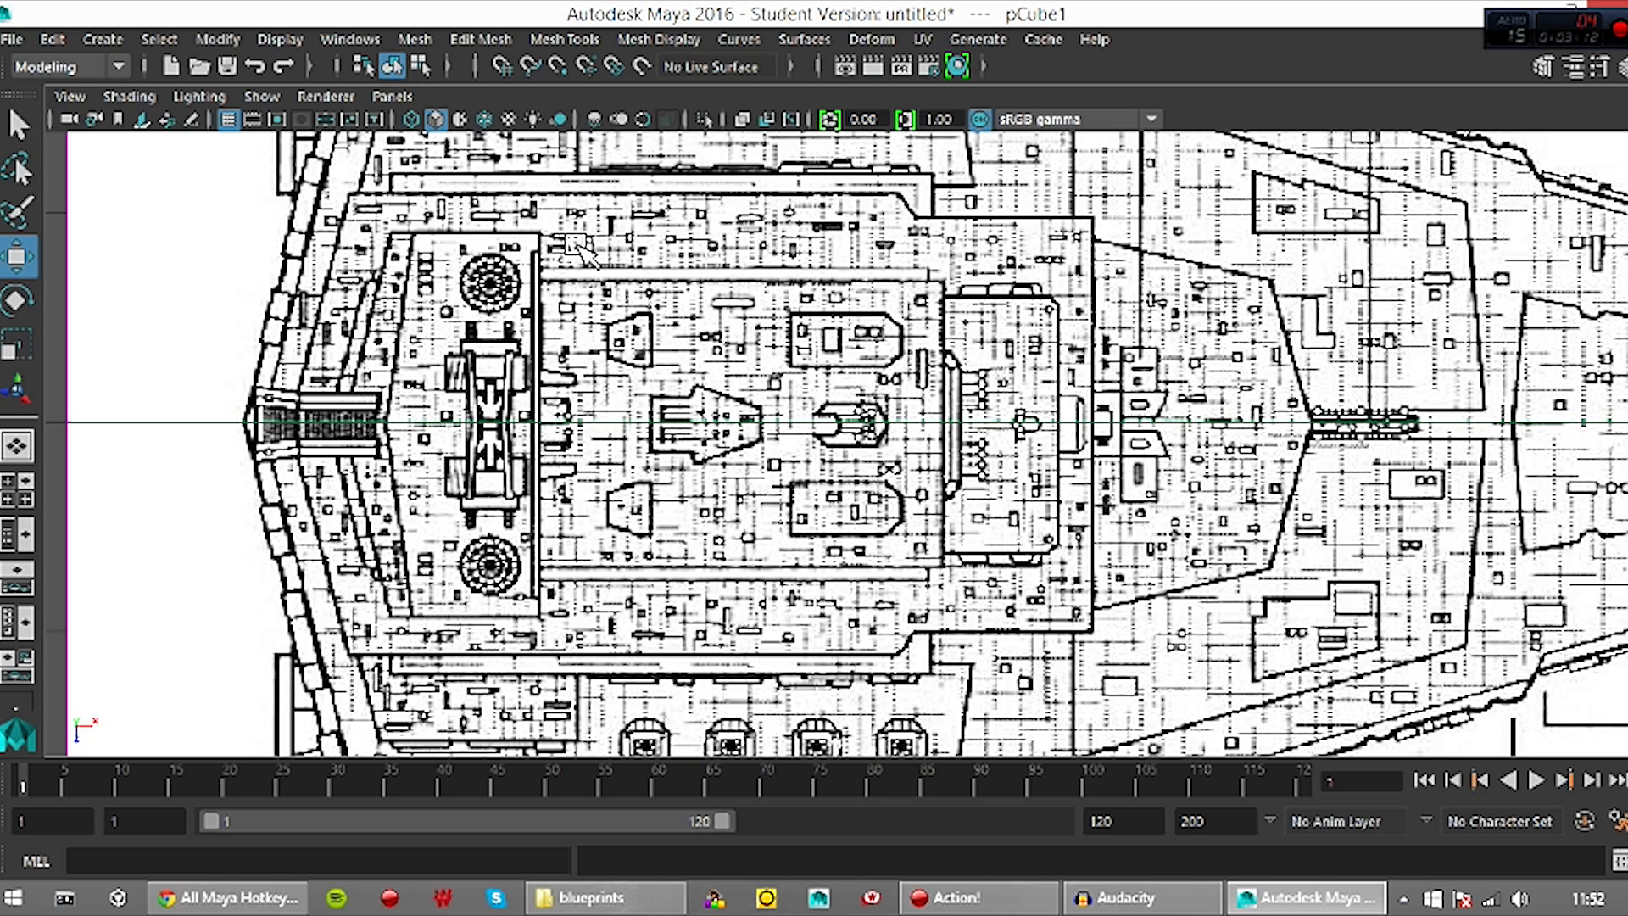
left_click(112, 39)
mouse_move(169, 126)
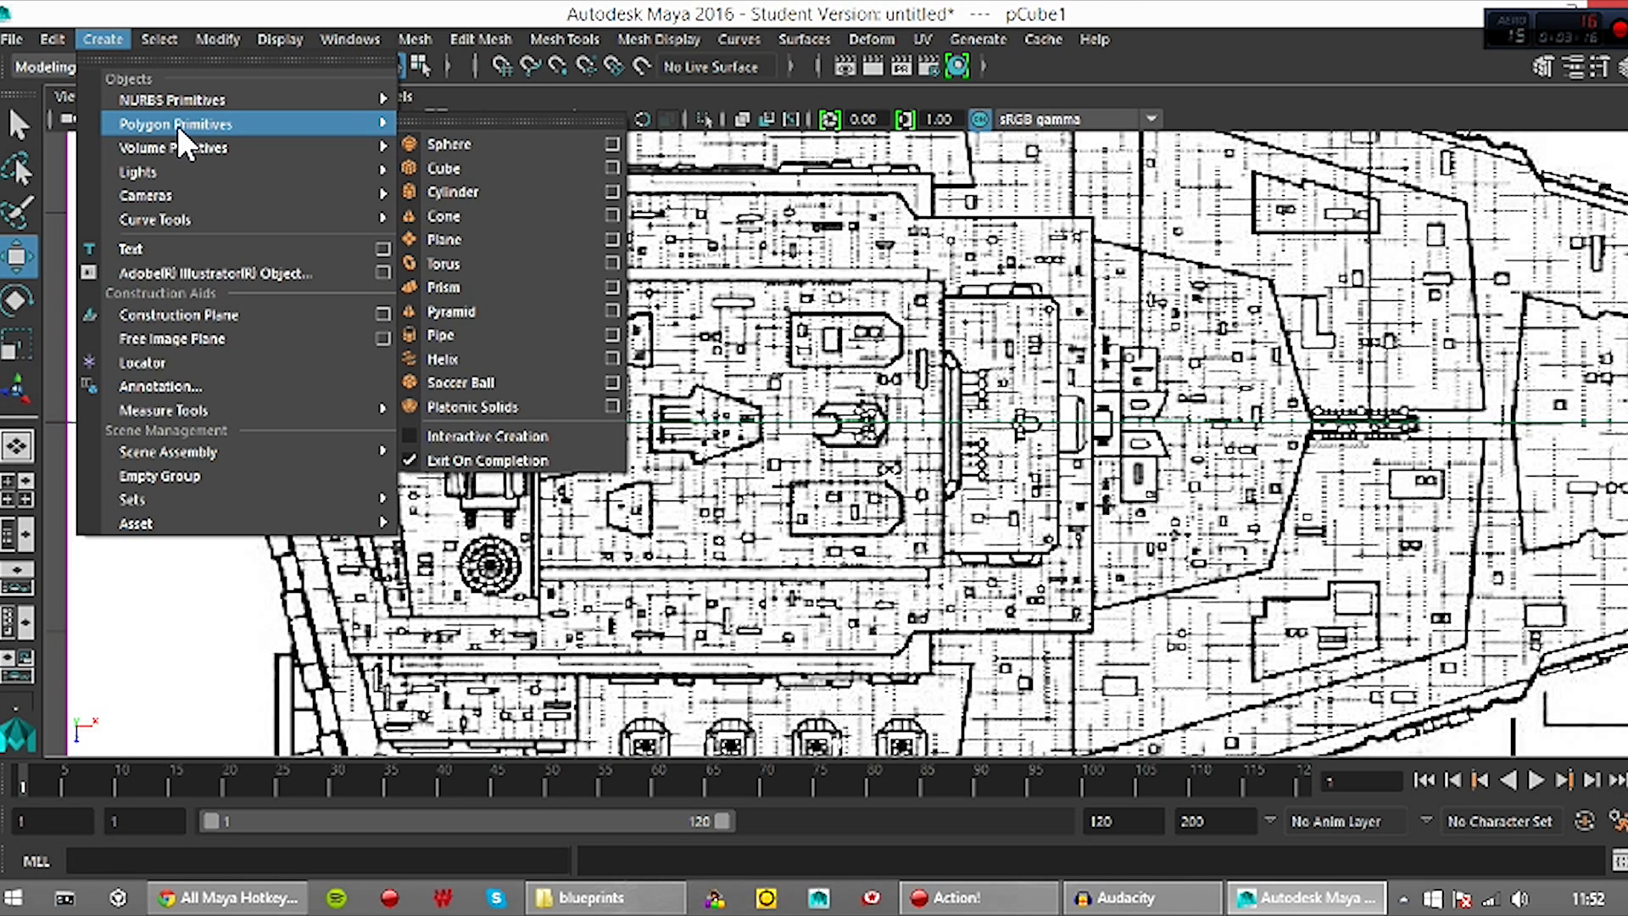
left_click(442, 168)
Move the cube along X onto the middle of the rear superstructure, keeping it on the ship's centreline
scroll(1403, 518, "down", 5)
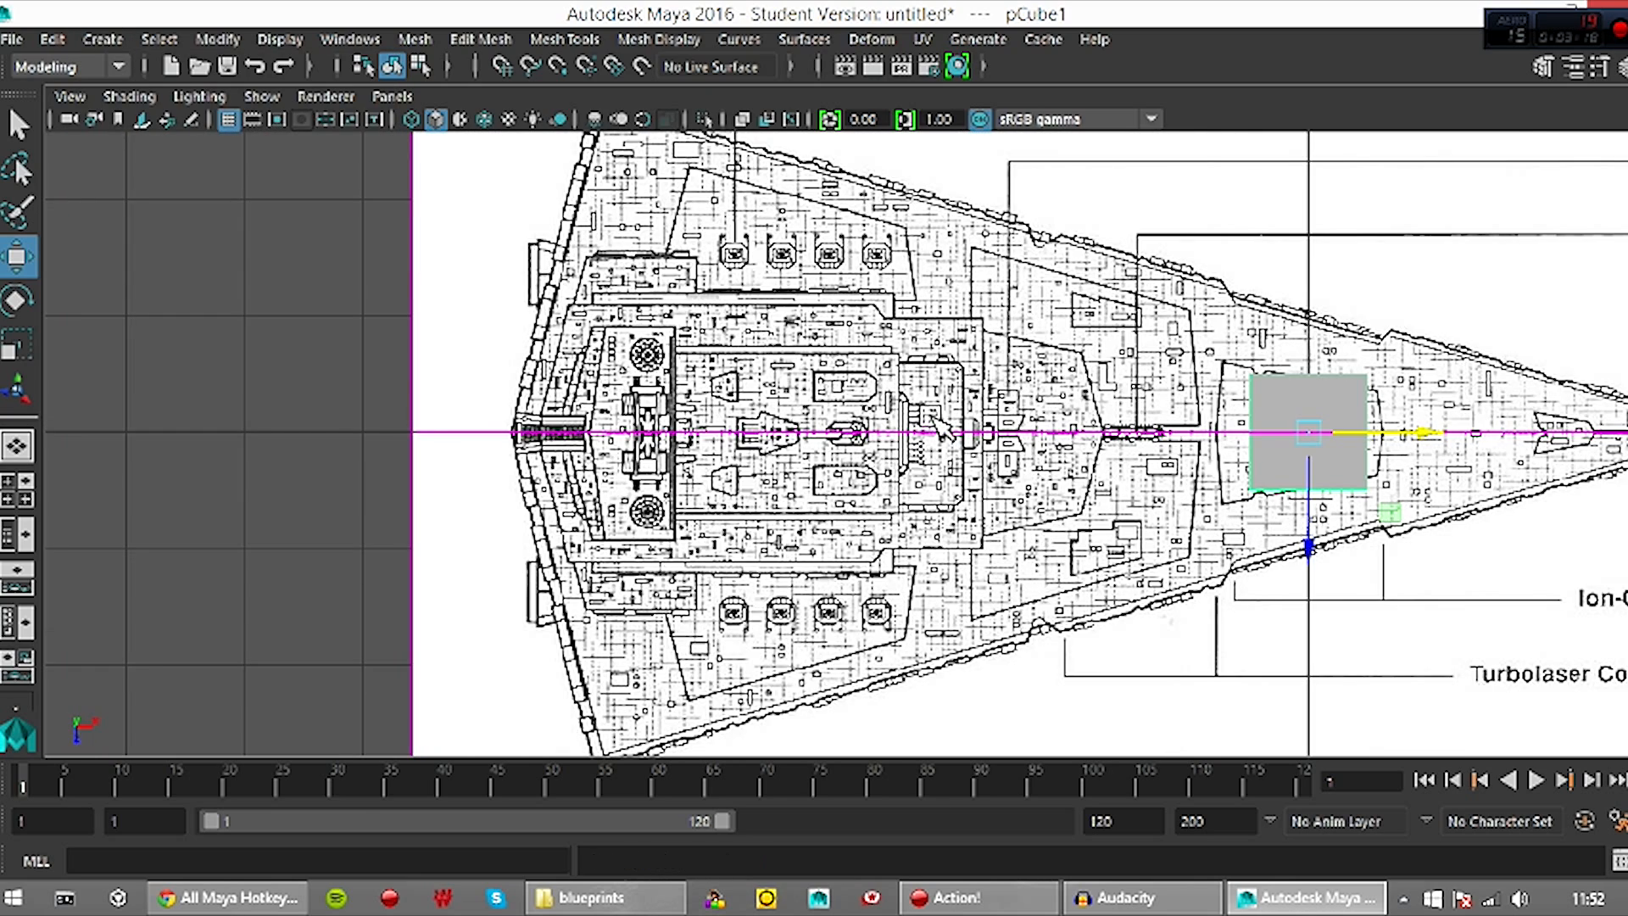
left_click_drag(1414, 441, 881, 436)
scroll(969, 459, "up", 1)
scroll(970, 453, "up", 5)
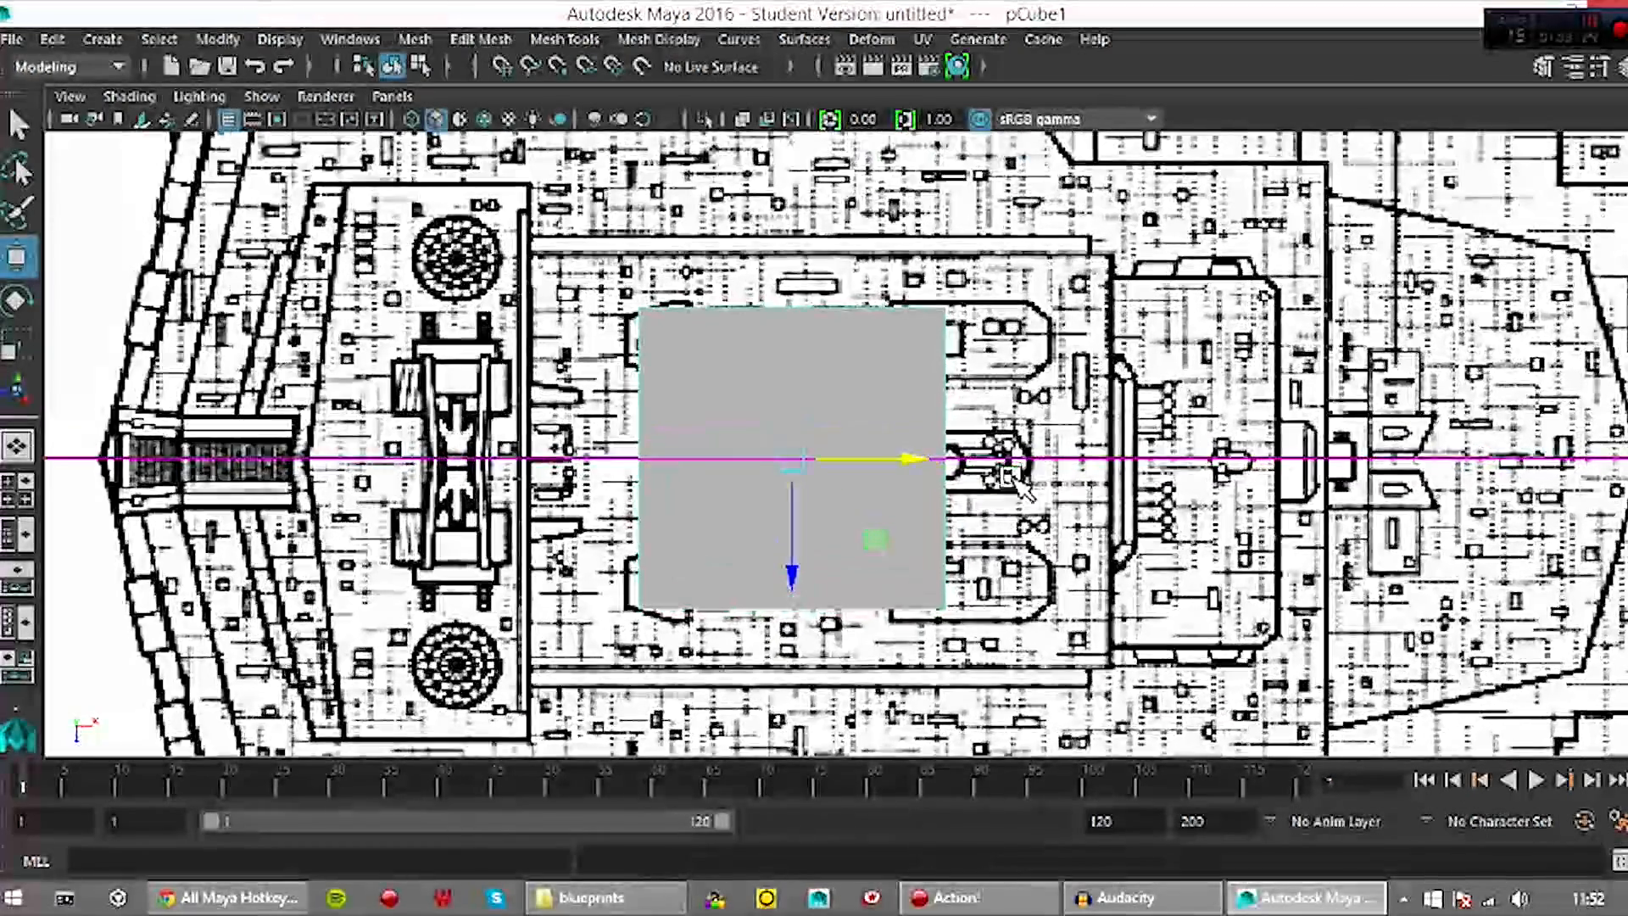
left_click_drag(889, 461, 908, 462)
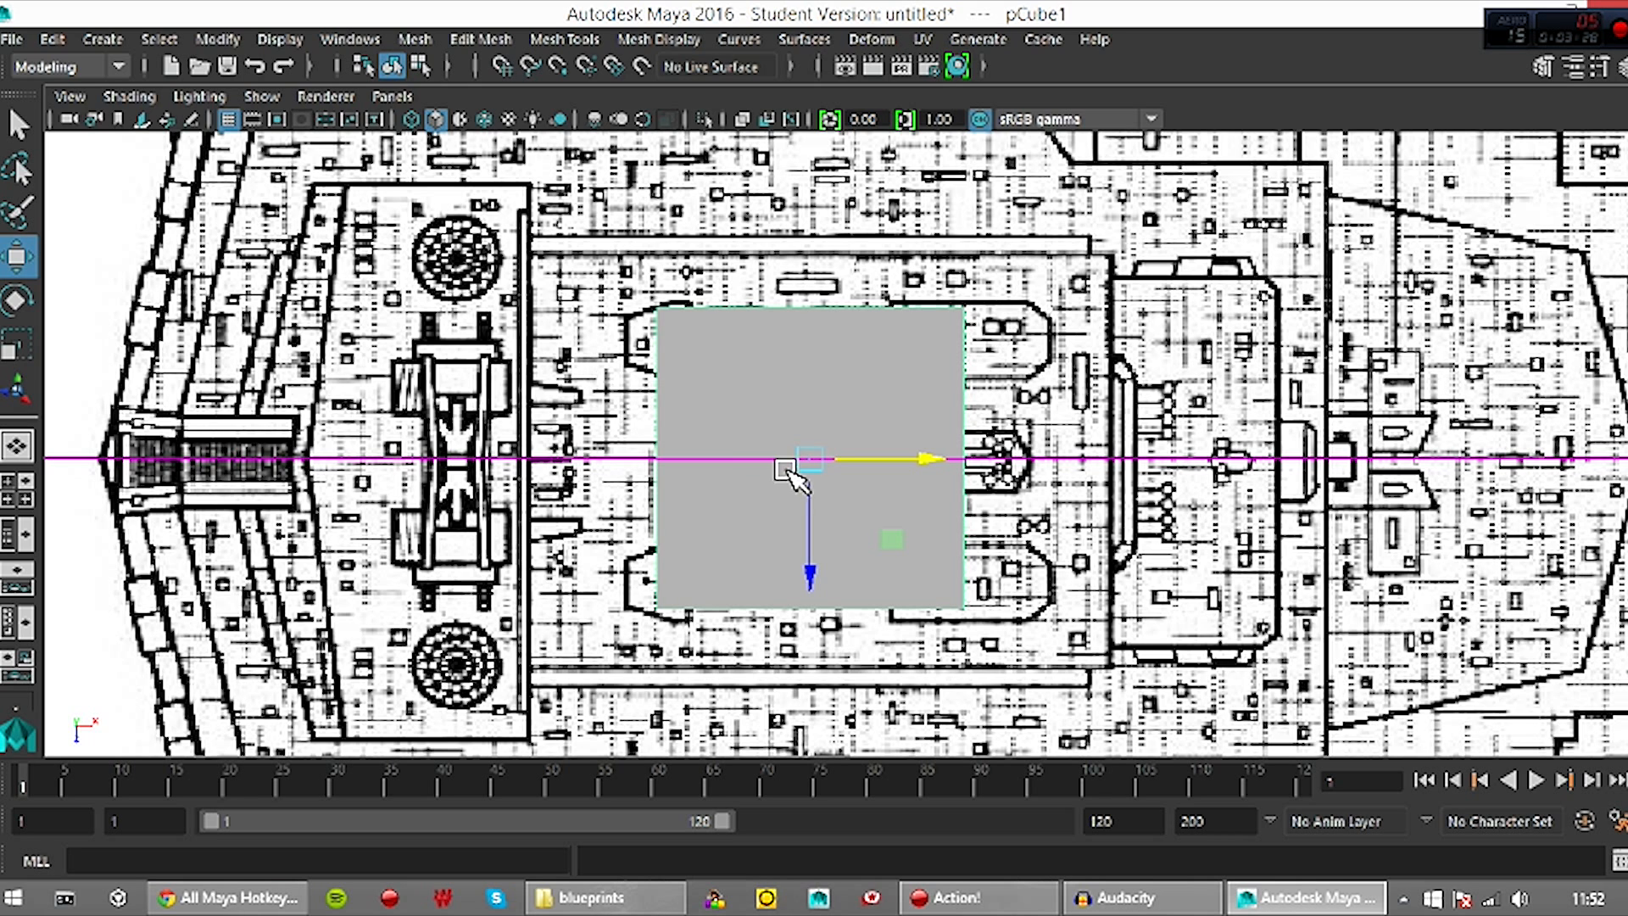
Put the cube in vertex mode and move the vertices of both long sides outward along Z to the central superstructure block's edges
right_click(792, 409)
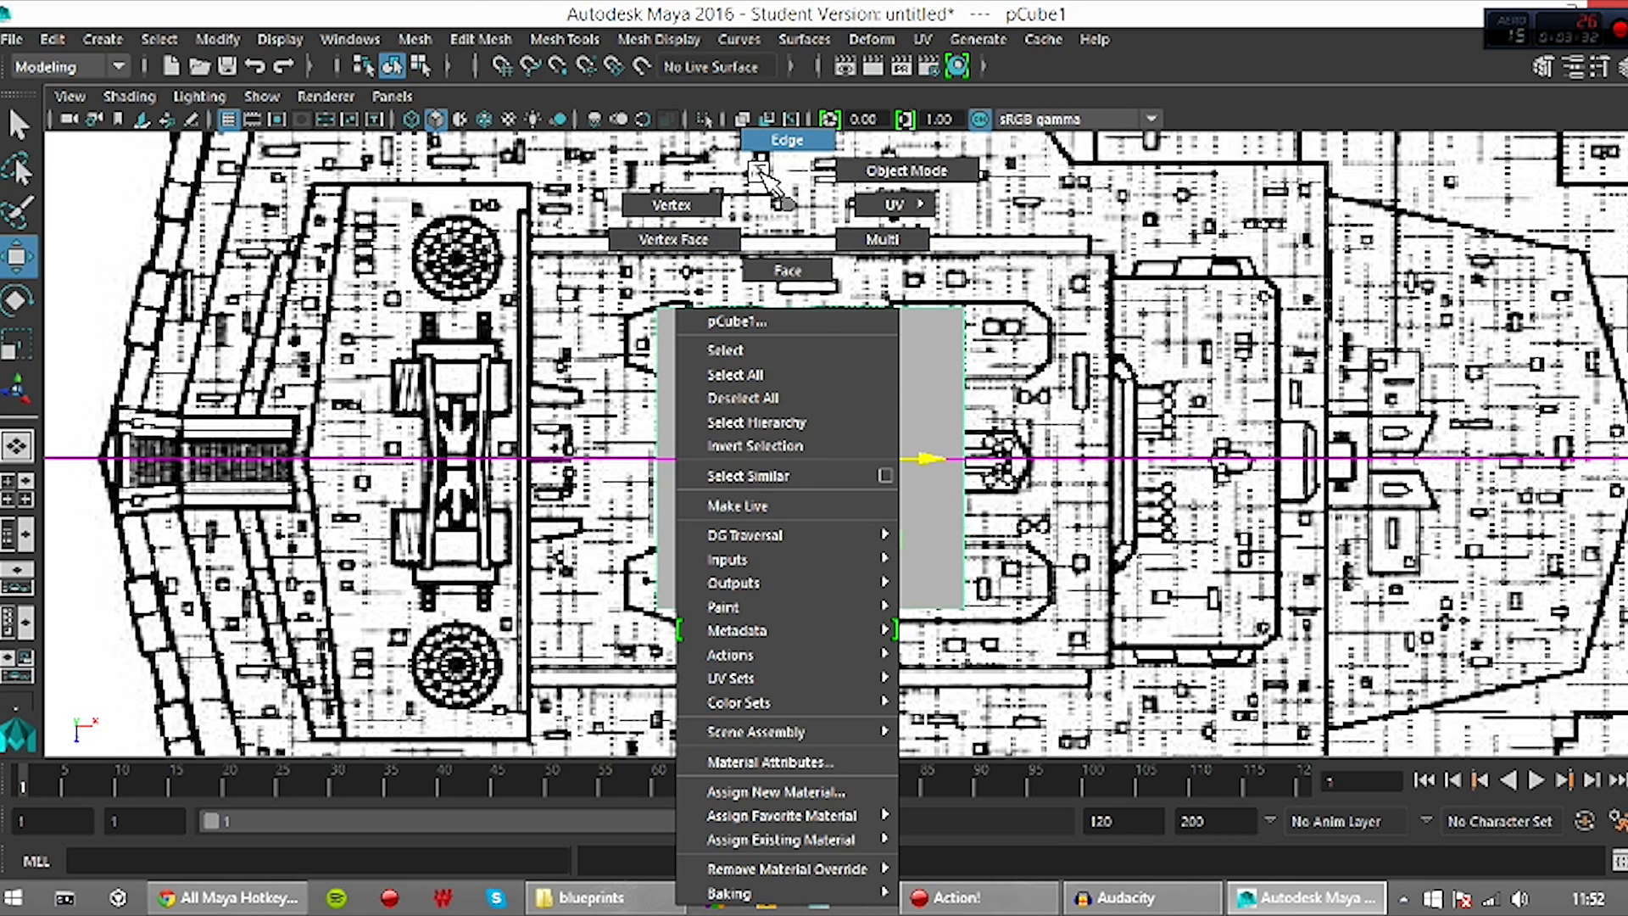
right_click_drag(788, 157, 789, 158)
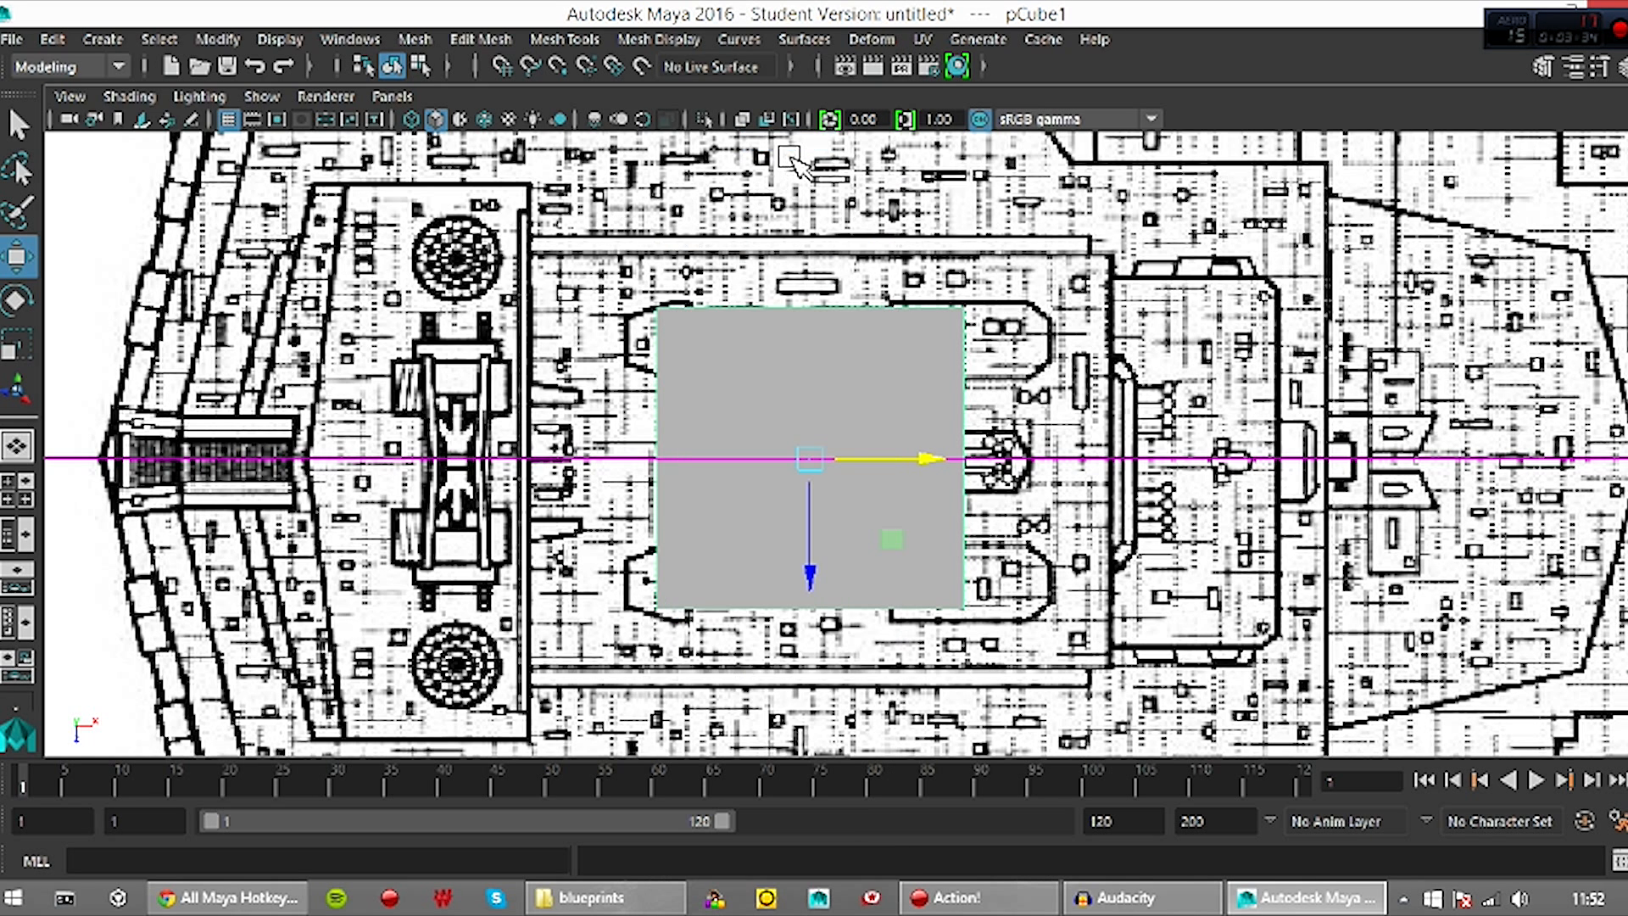
right_click_drag(857, 403, 843, 262)
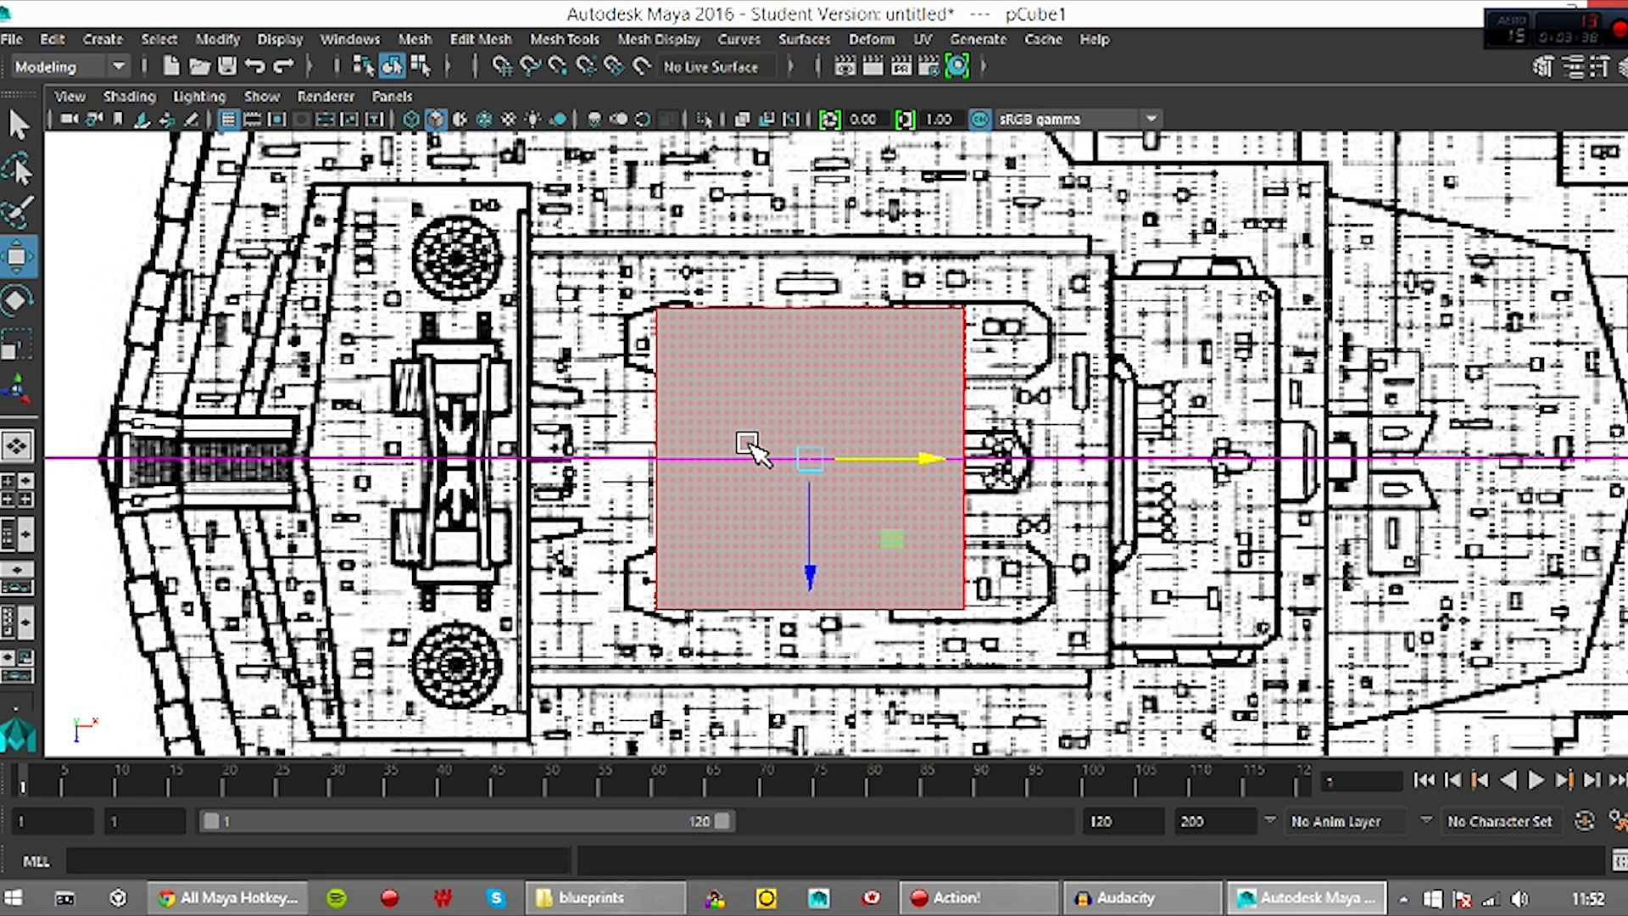
right_click_drag(828, 403, 718, 214)
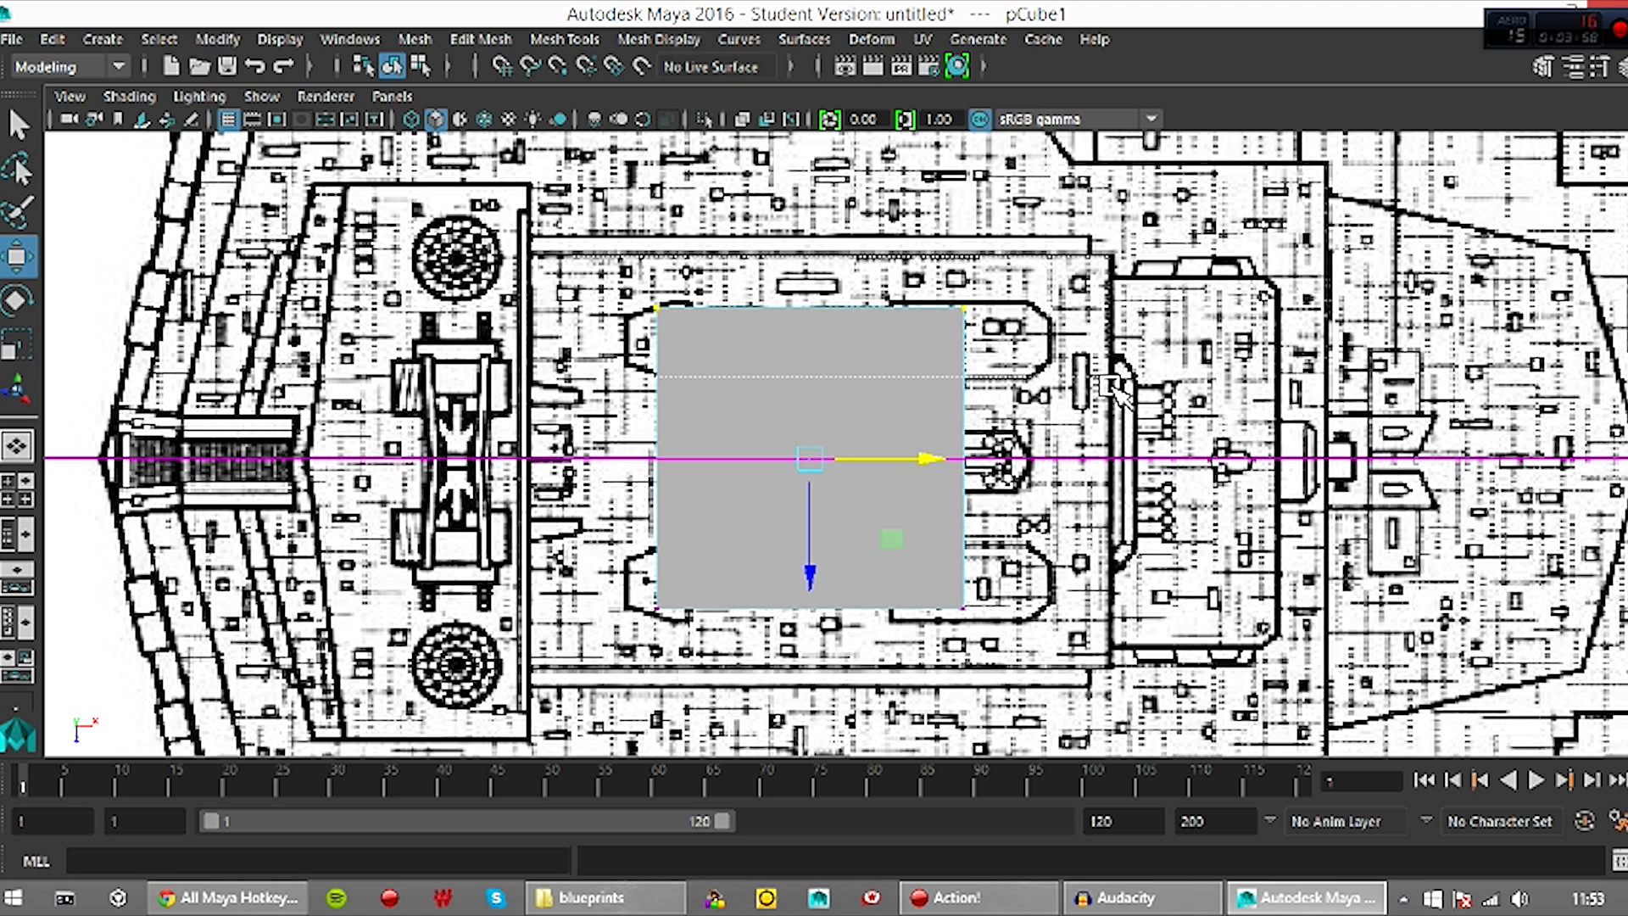
key("ctrl+z")
left_click_drag(810, 390, 806, 338)
left_click_drag(709, 607, 711, 614)
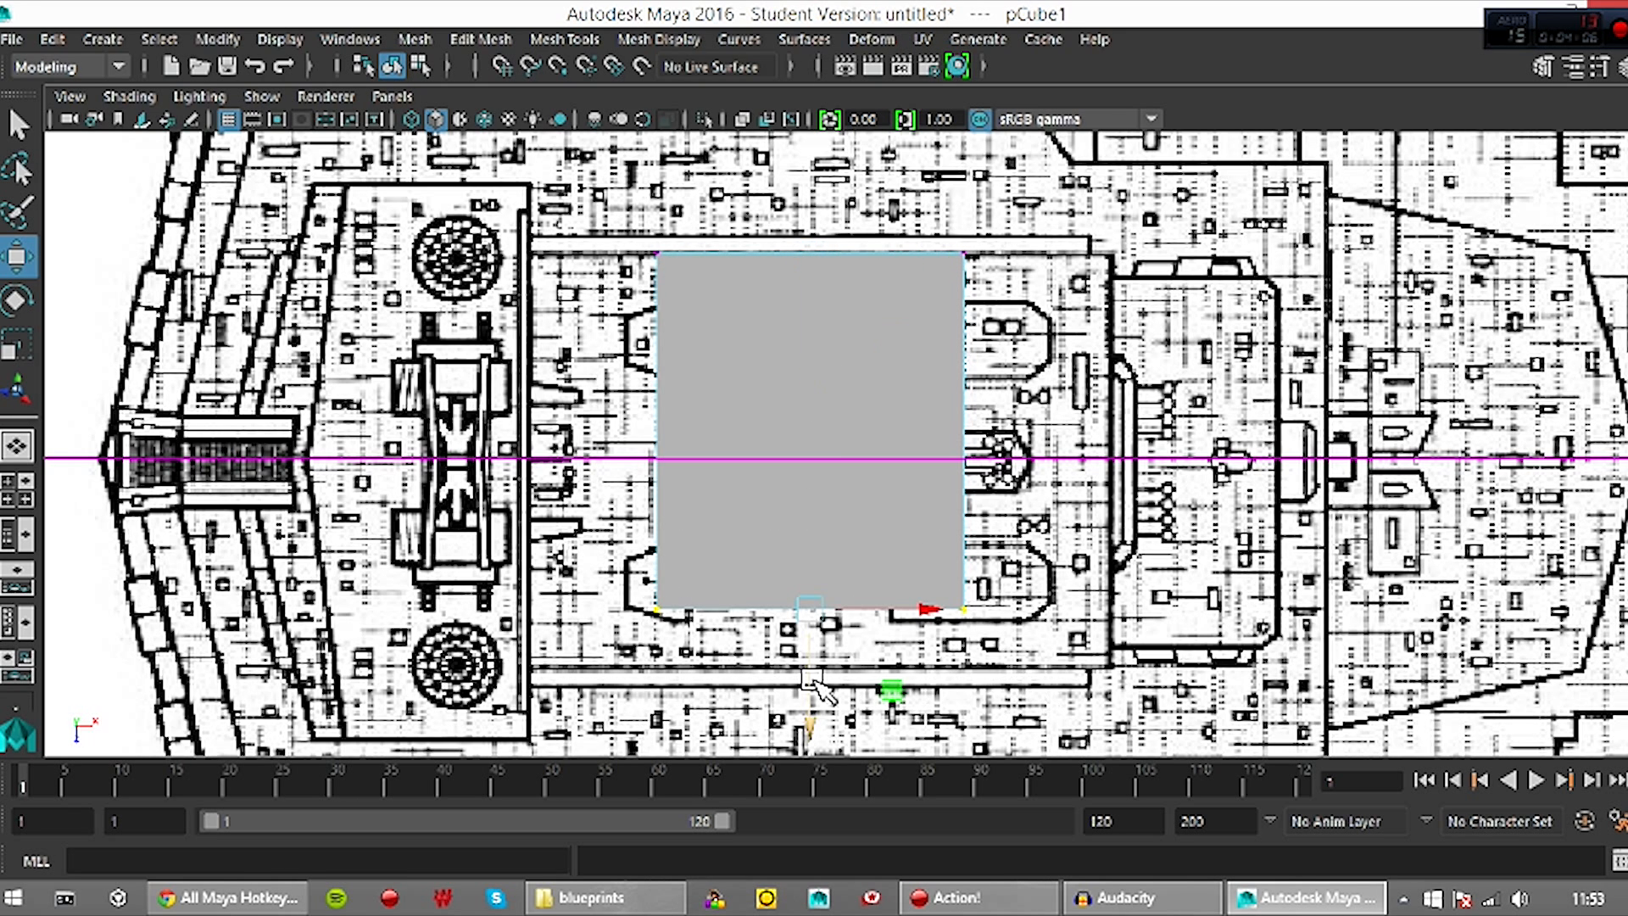
left_click_drag(819, 665, 815, 721)
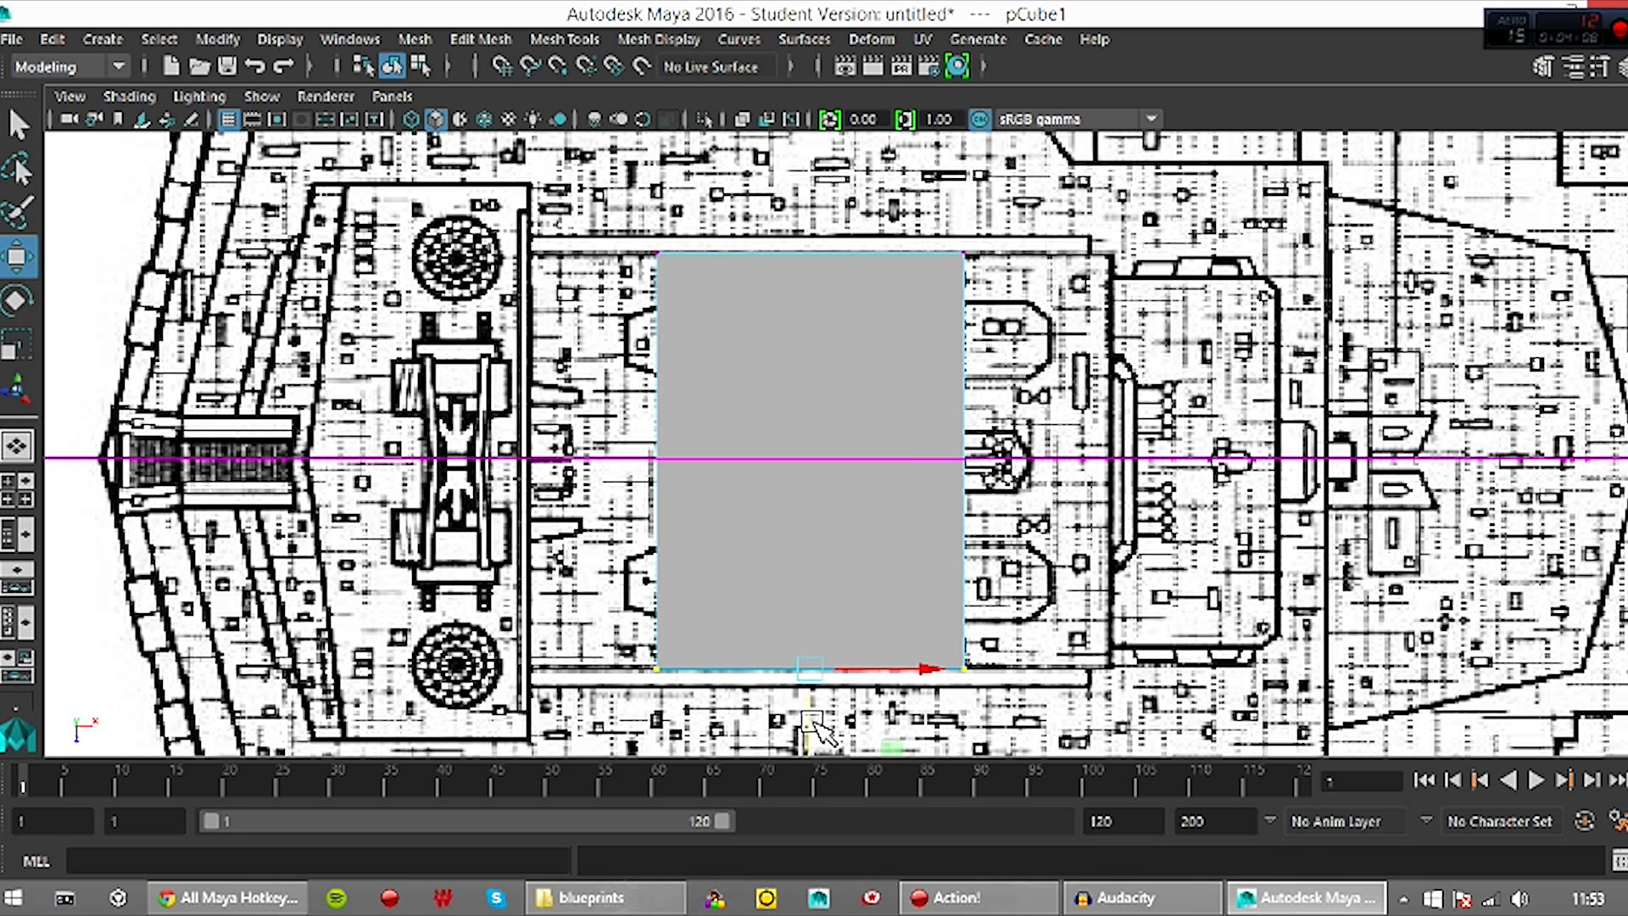
Move the cube's front vertices along X to the central block's front edge and its rear vertices back past the bridge
left_click_drag(919, 229, 1047, 675)
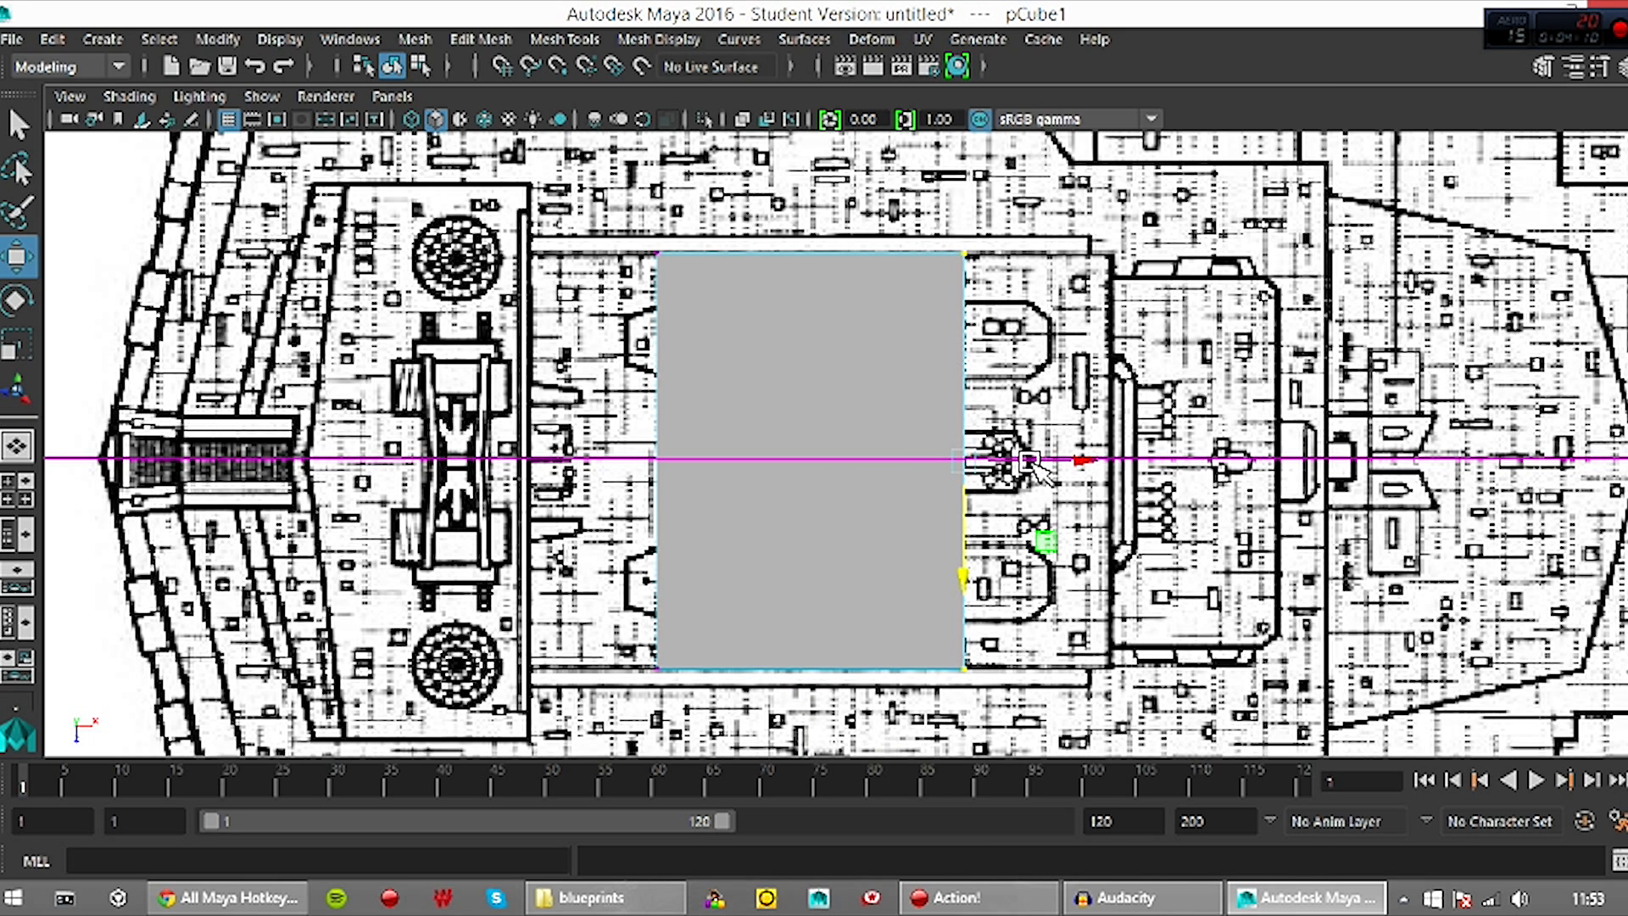
left_click_drag(1033, 466, 1180, 468)
left_click_drag(788, 710, 790, 712)
left_click_drag(751, 474, 376, 436)
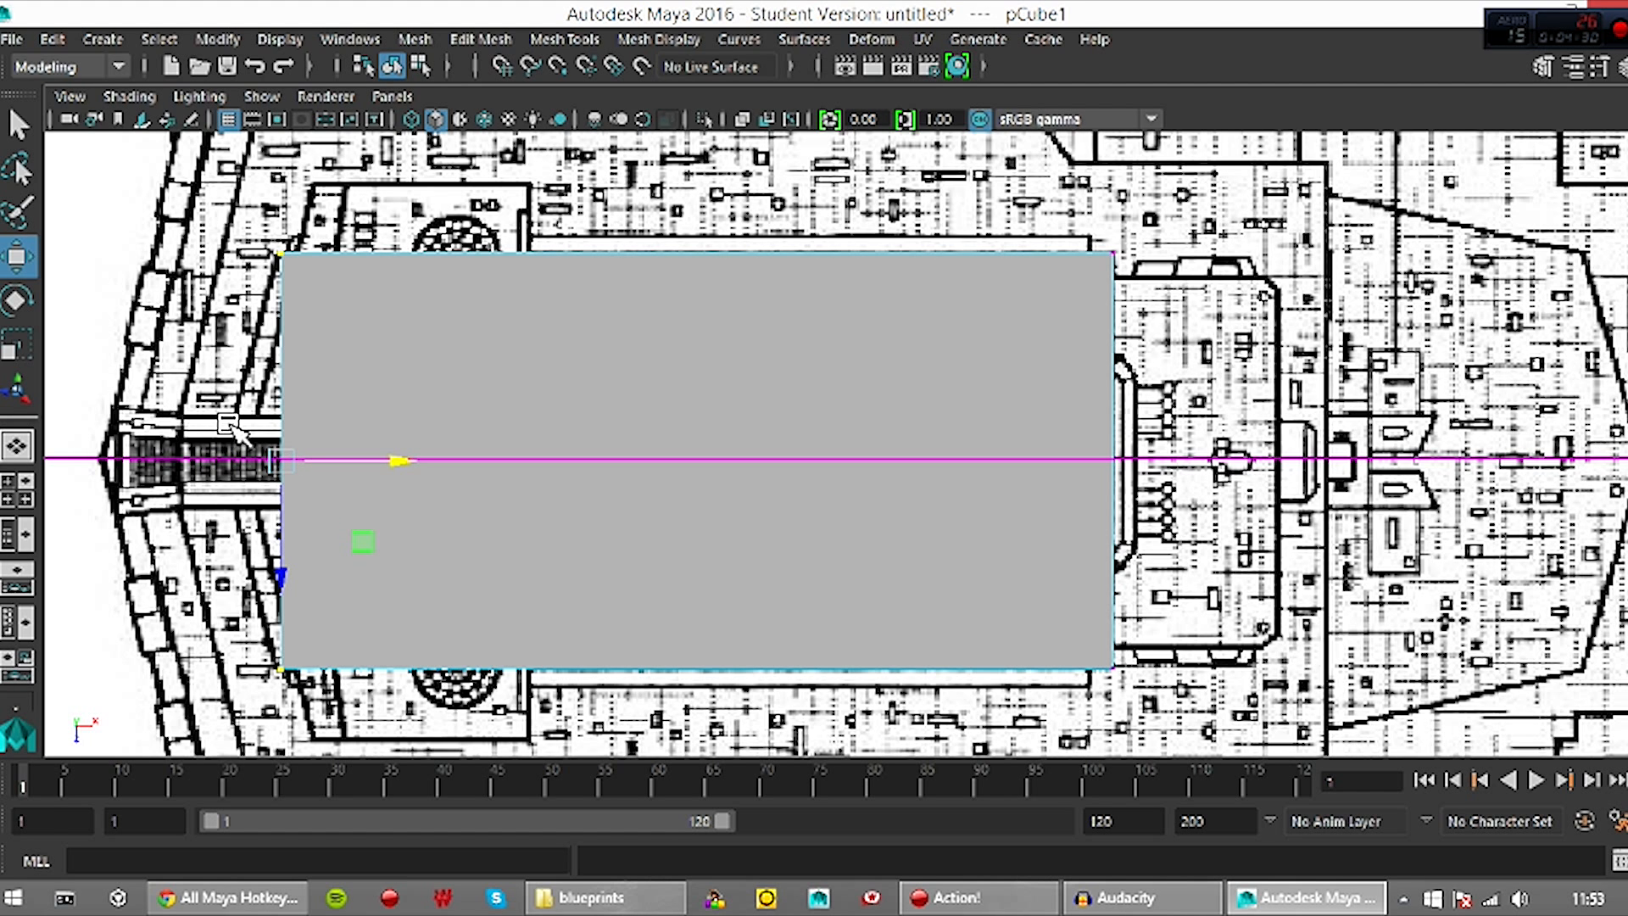
Return the stretched cube to object mode and use Add Divisions in the Modeling Toolkit with 1 division
left_click(214, 366)
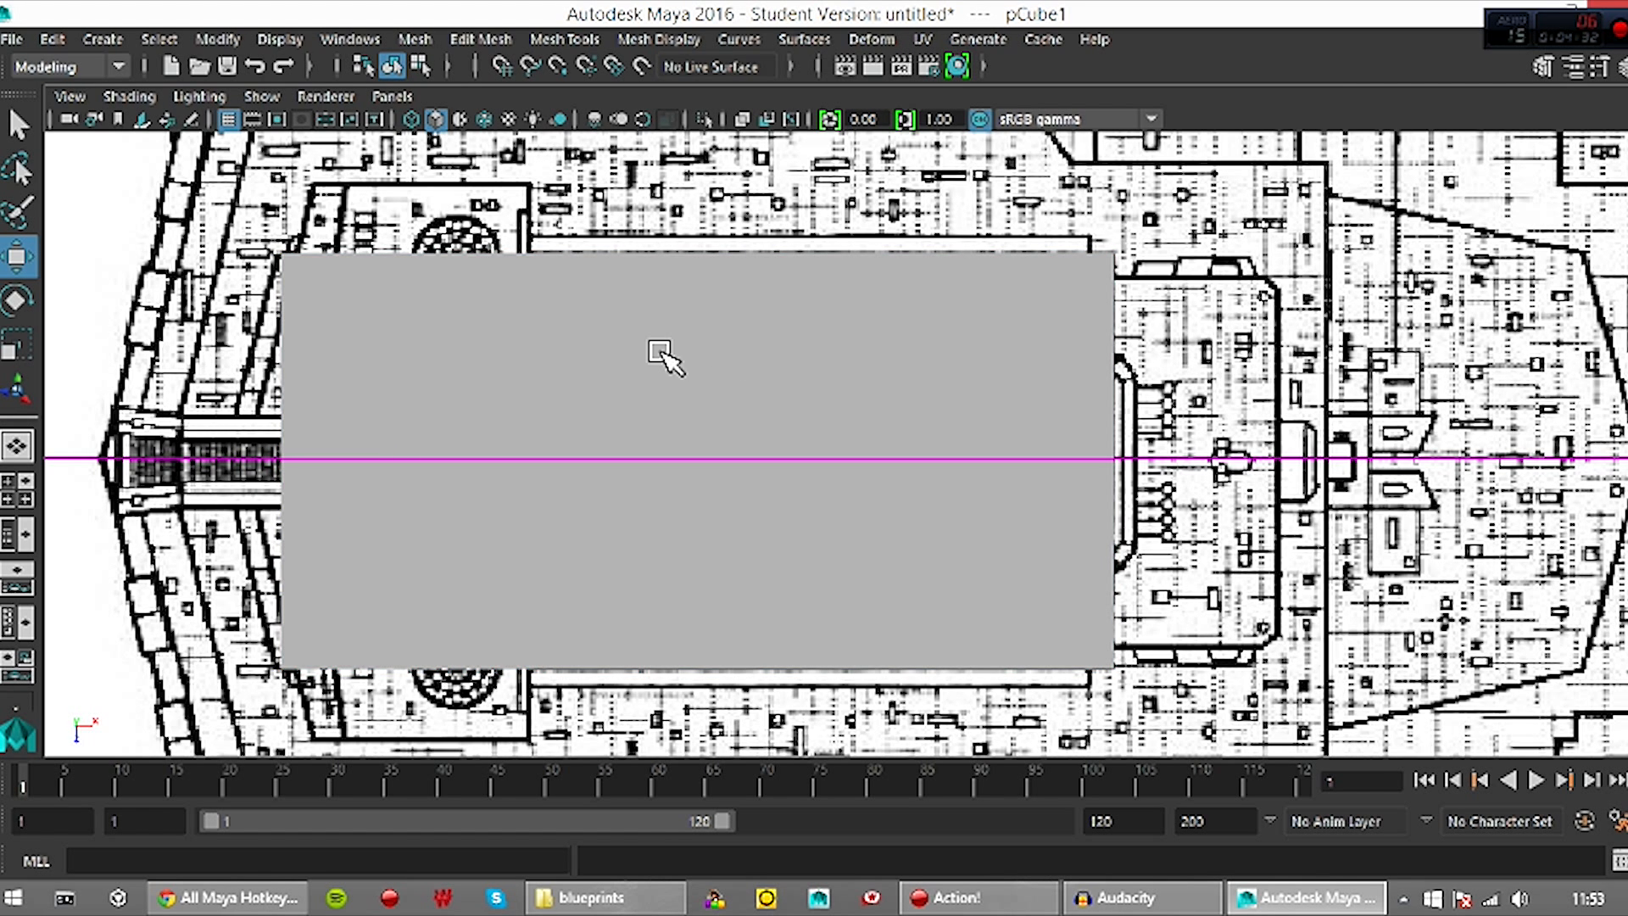
left_click(781, 498)
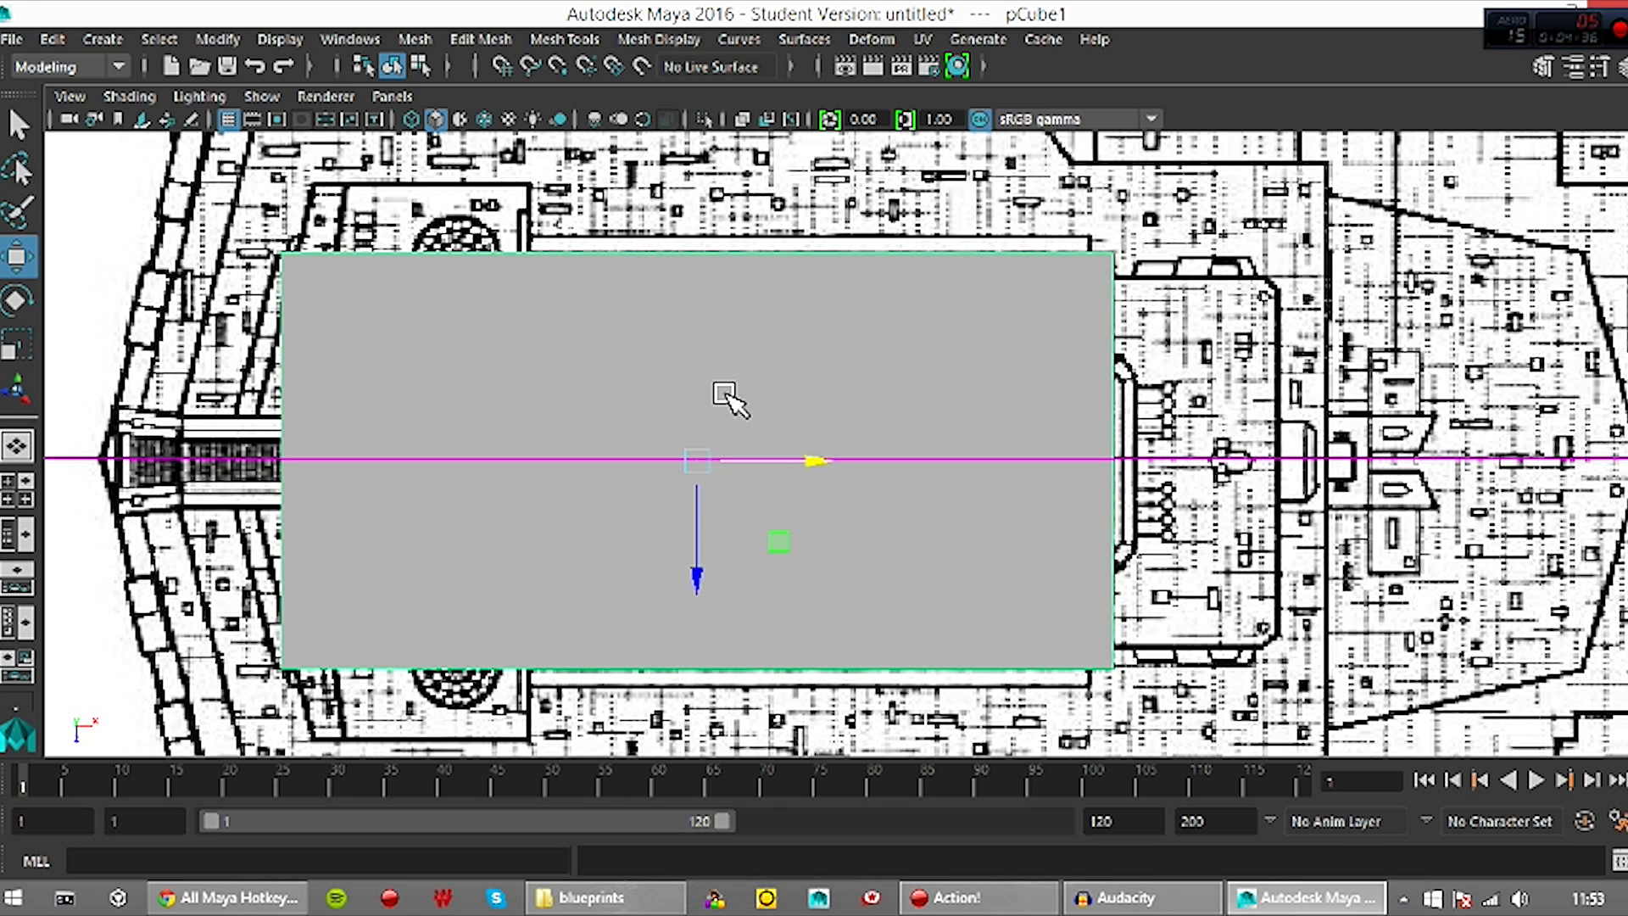
right_click_drag(664, 407, 767, 174)
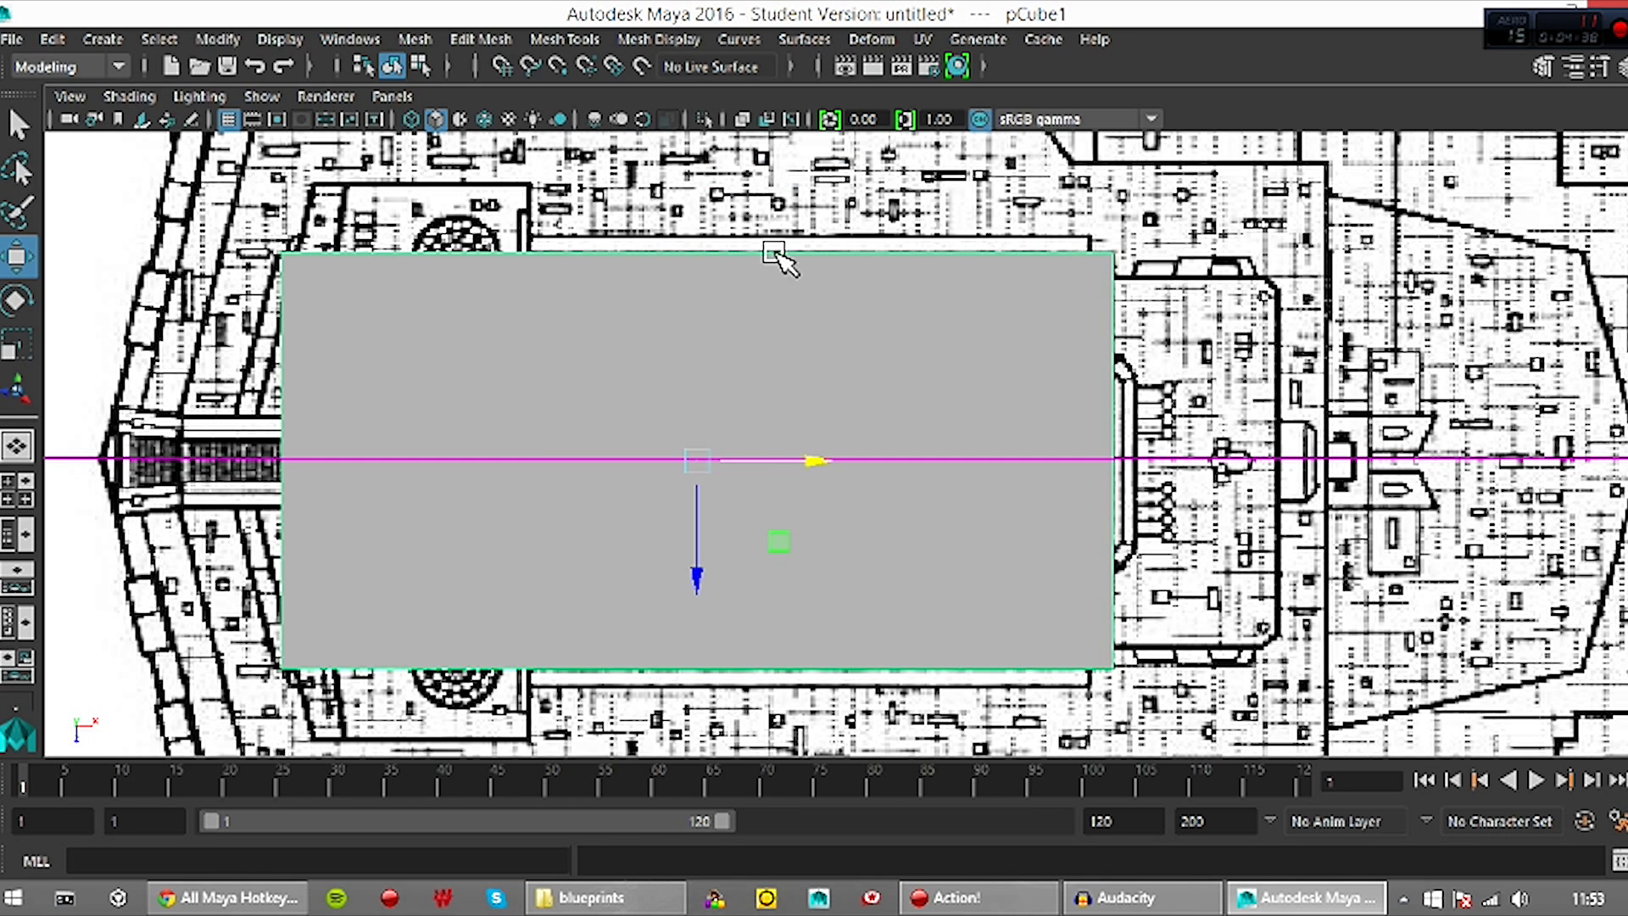
left_click(1541, 68)
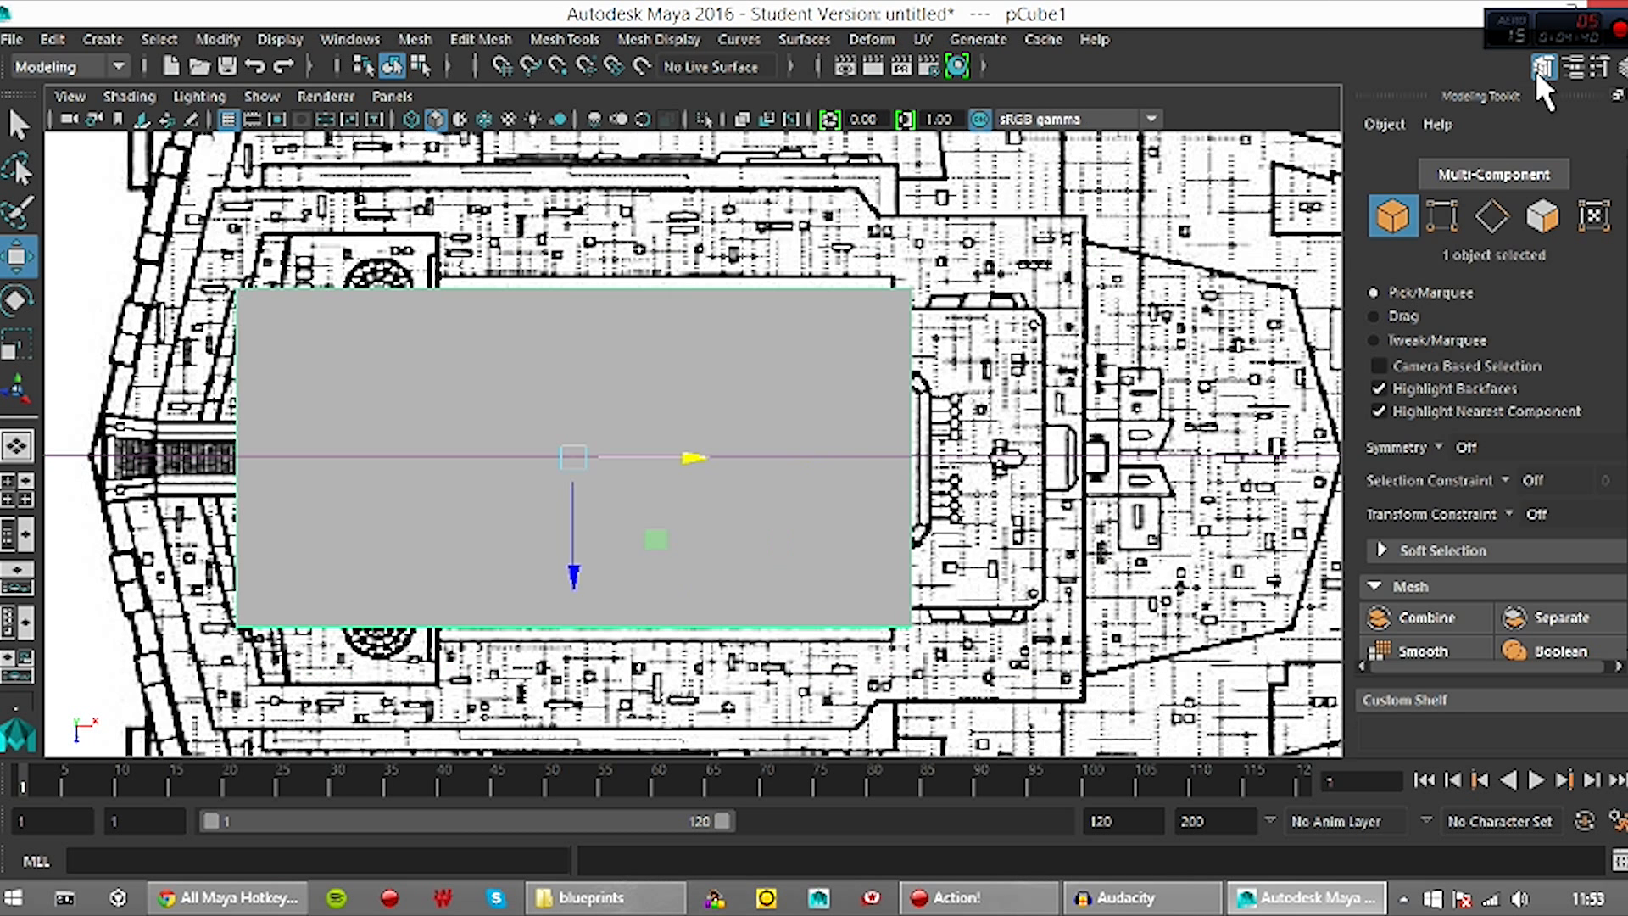
scroll(1510, 465, "down", 5)
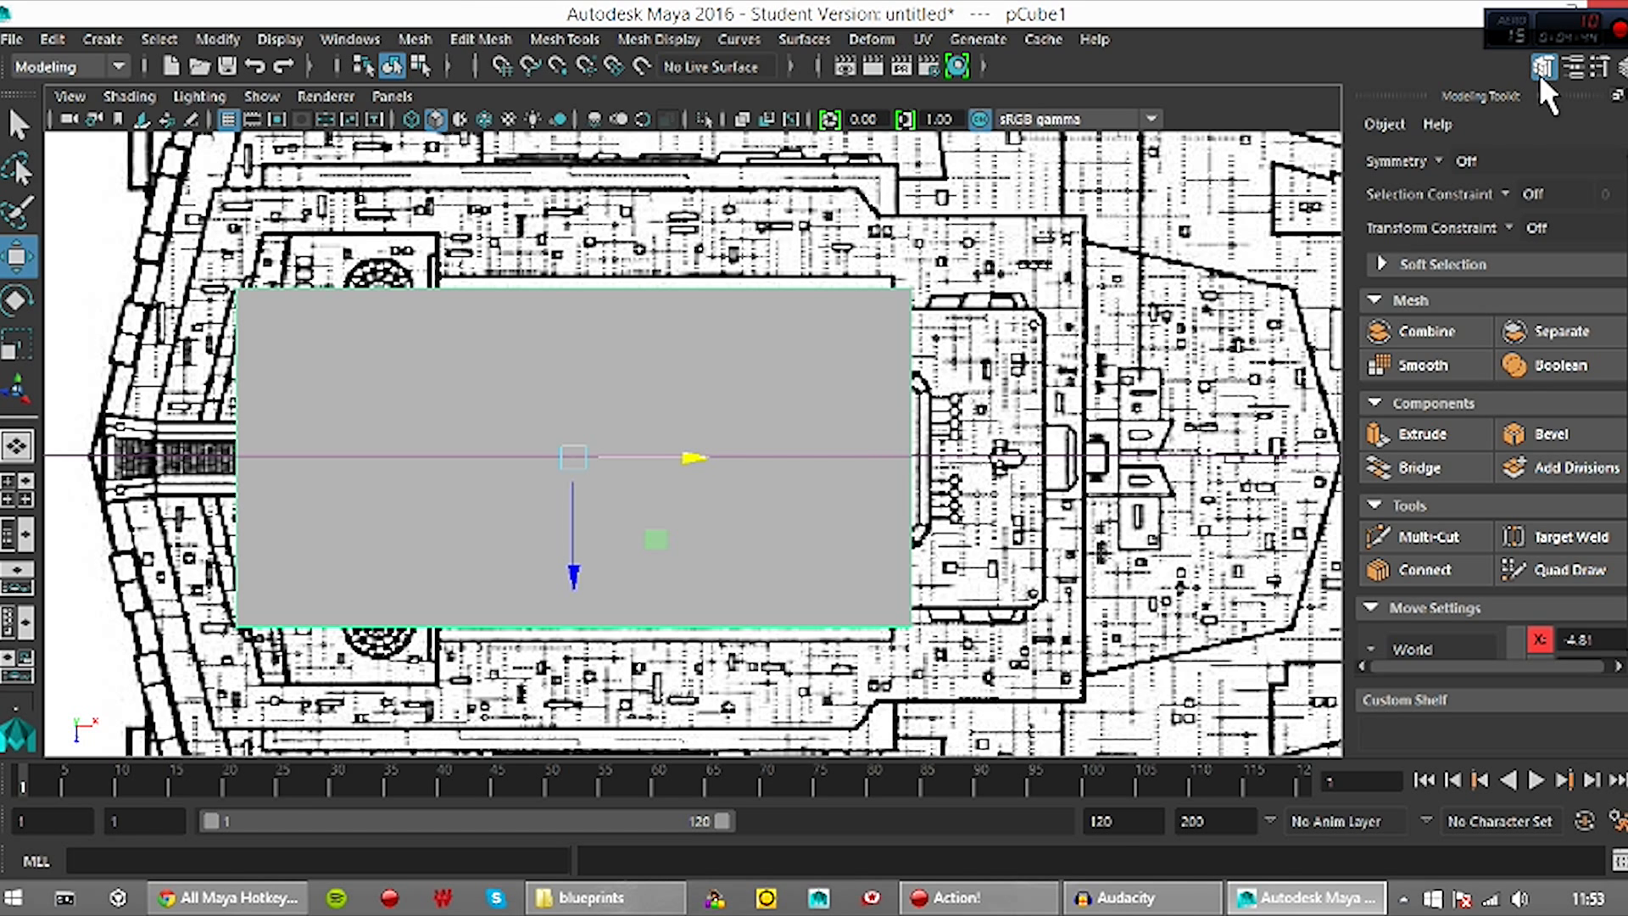
left_click(1570, 470)
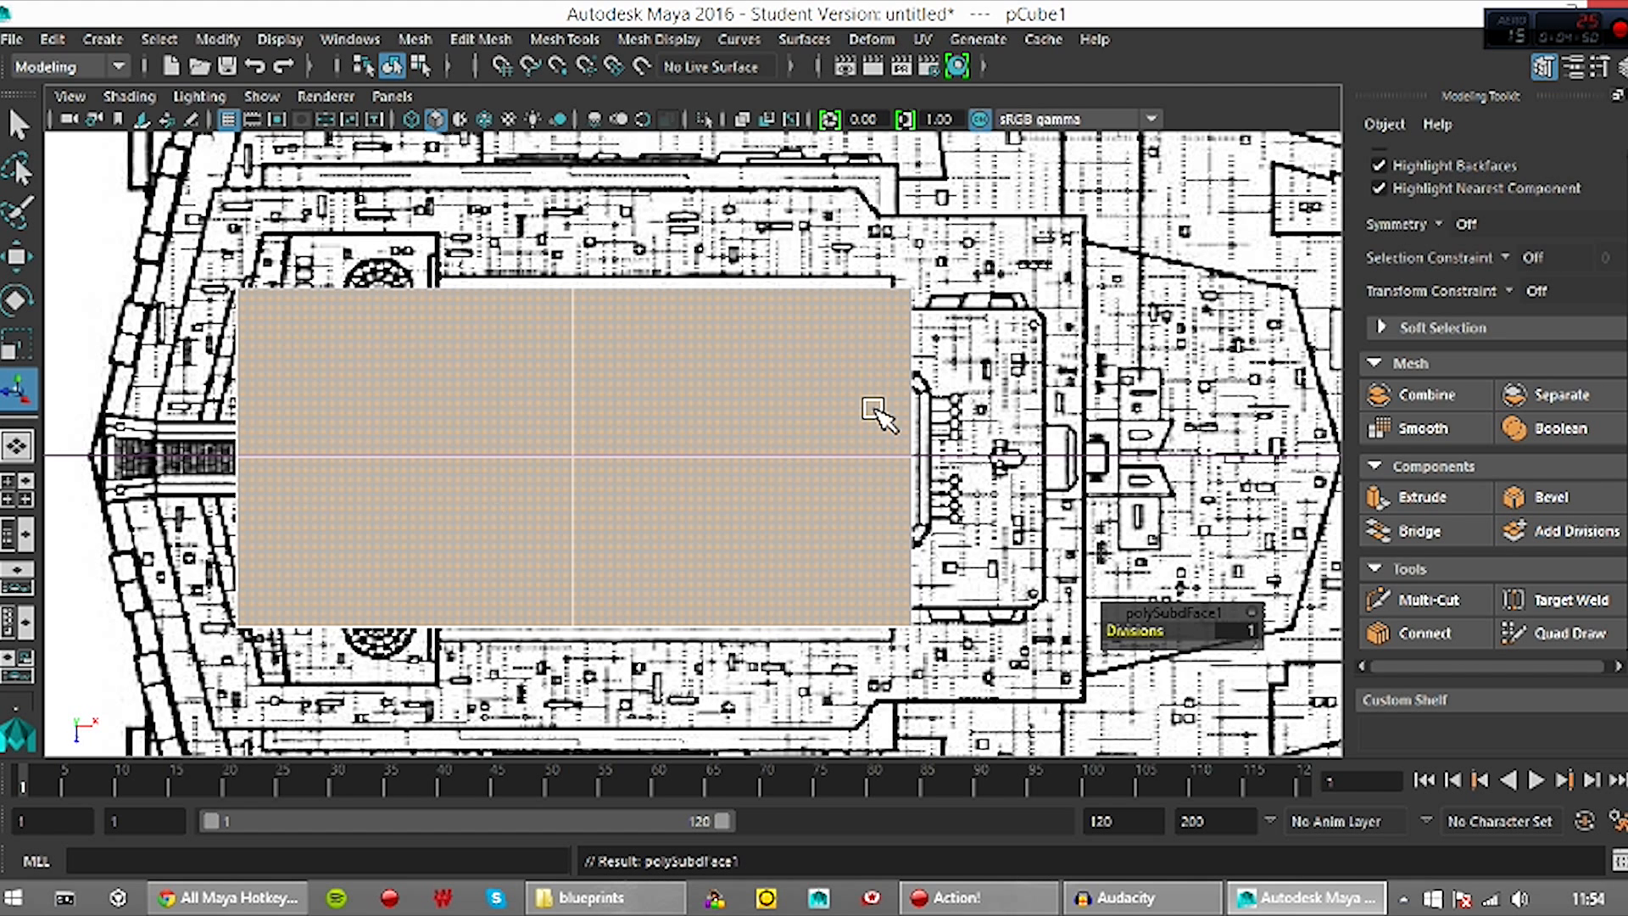
left_click(735, 237)
In vertex mode, move the centreline vertices of the block's rear edge backward along X to form a pointed rear
right_click(346, 404)
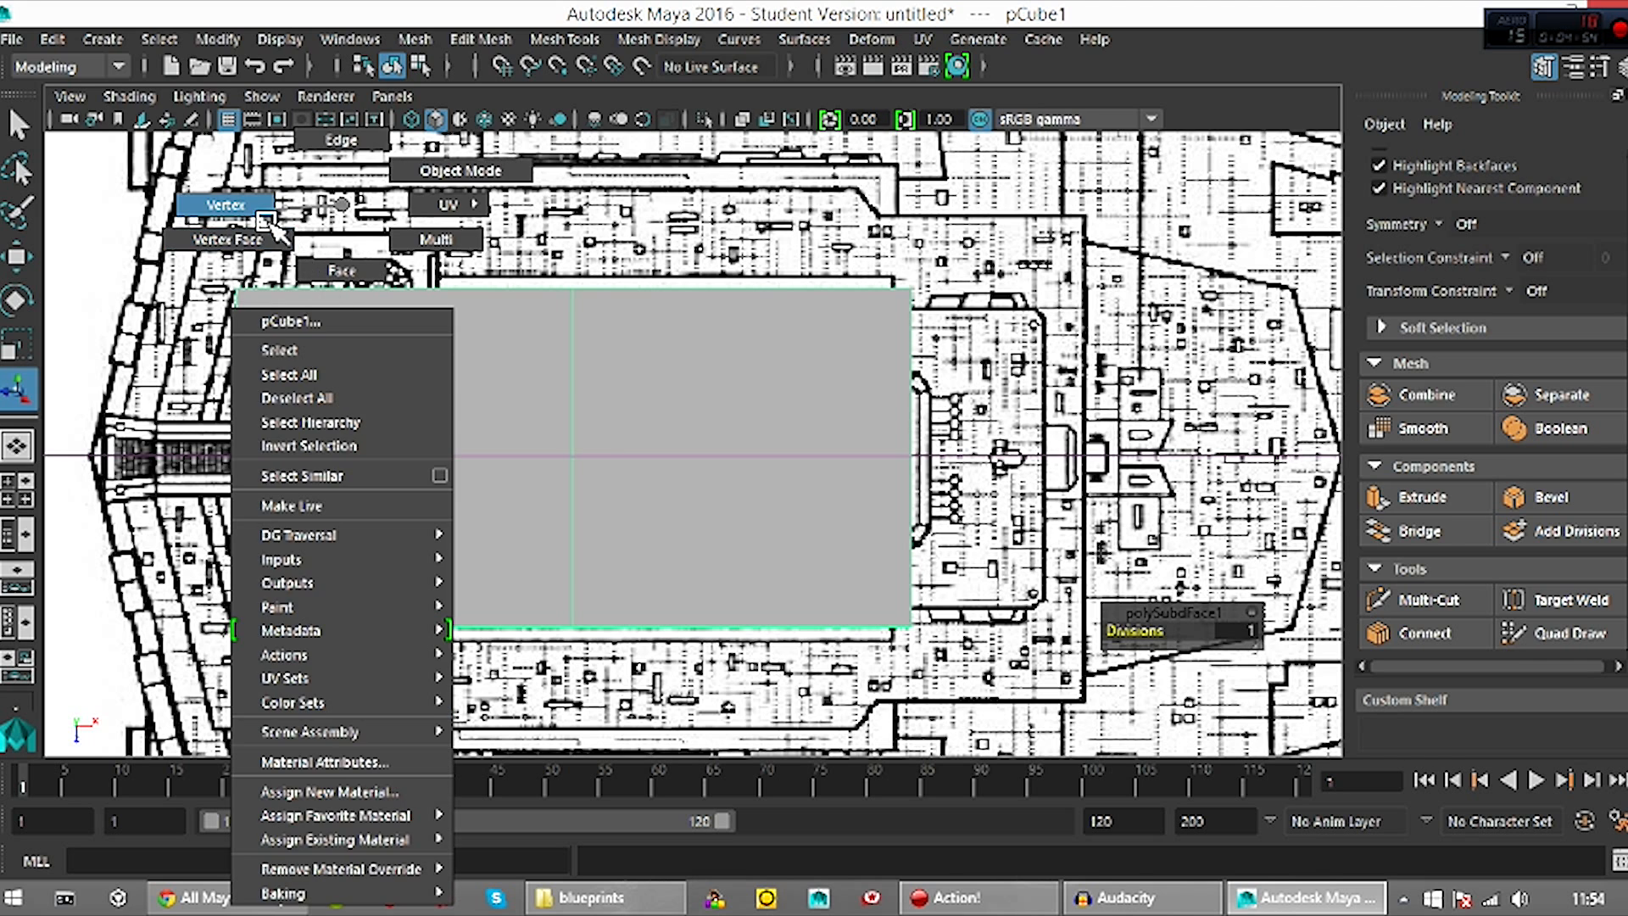
left_click(346, 403)
left_click_drag(197, 416, 314, 510)
key("w")
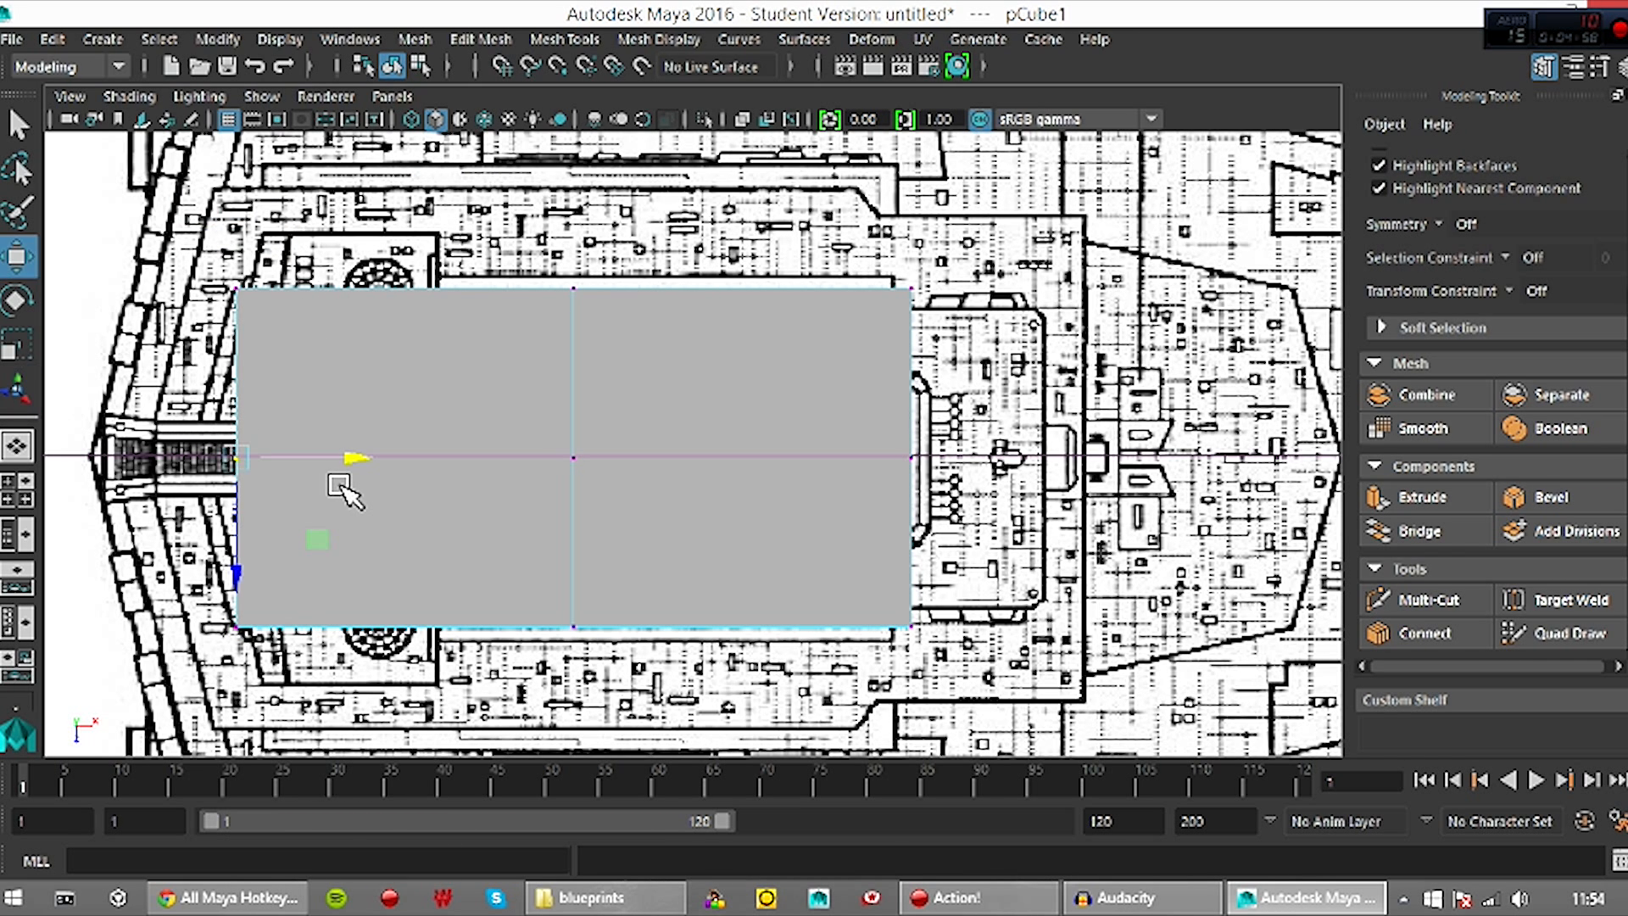
left_click_drag(359, 469, 312, 468)
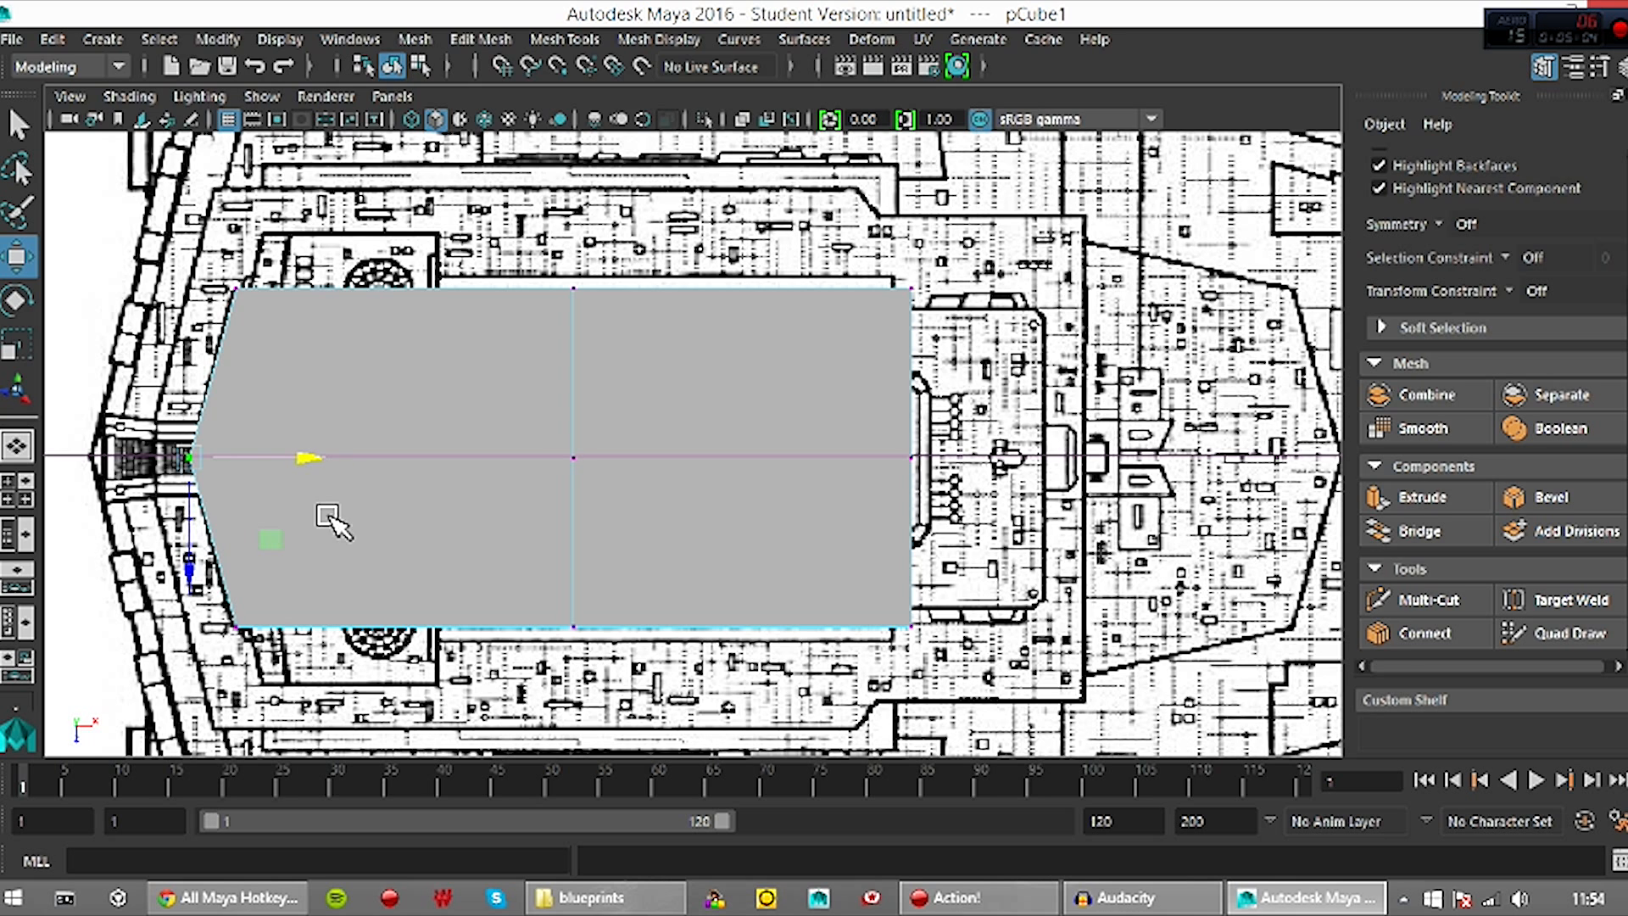
Move the two rear corner vertices of the block slightly backward along X and clear the selection
left_click_drag(180, 261, 272, 321)
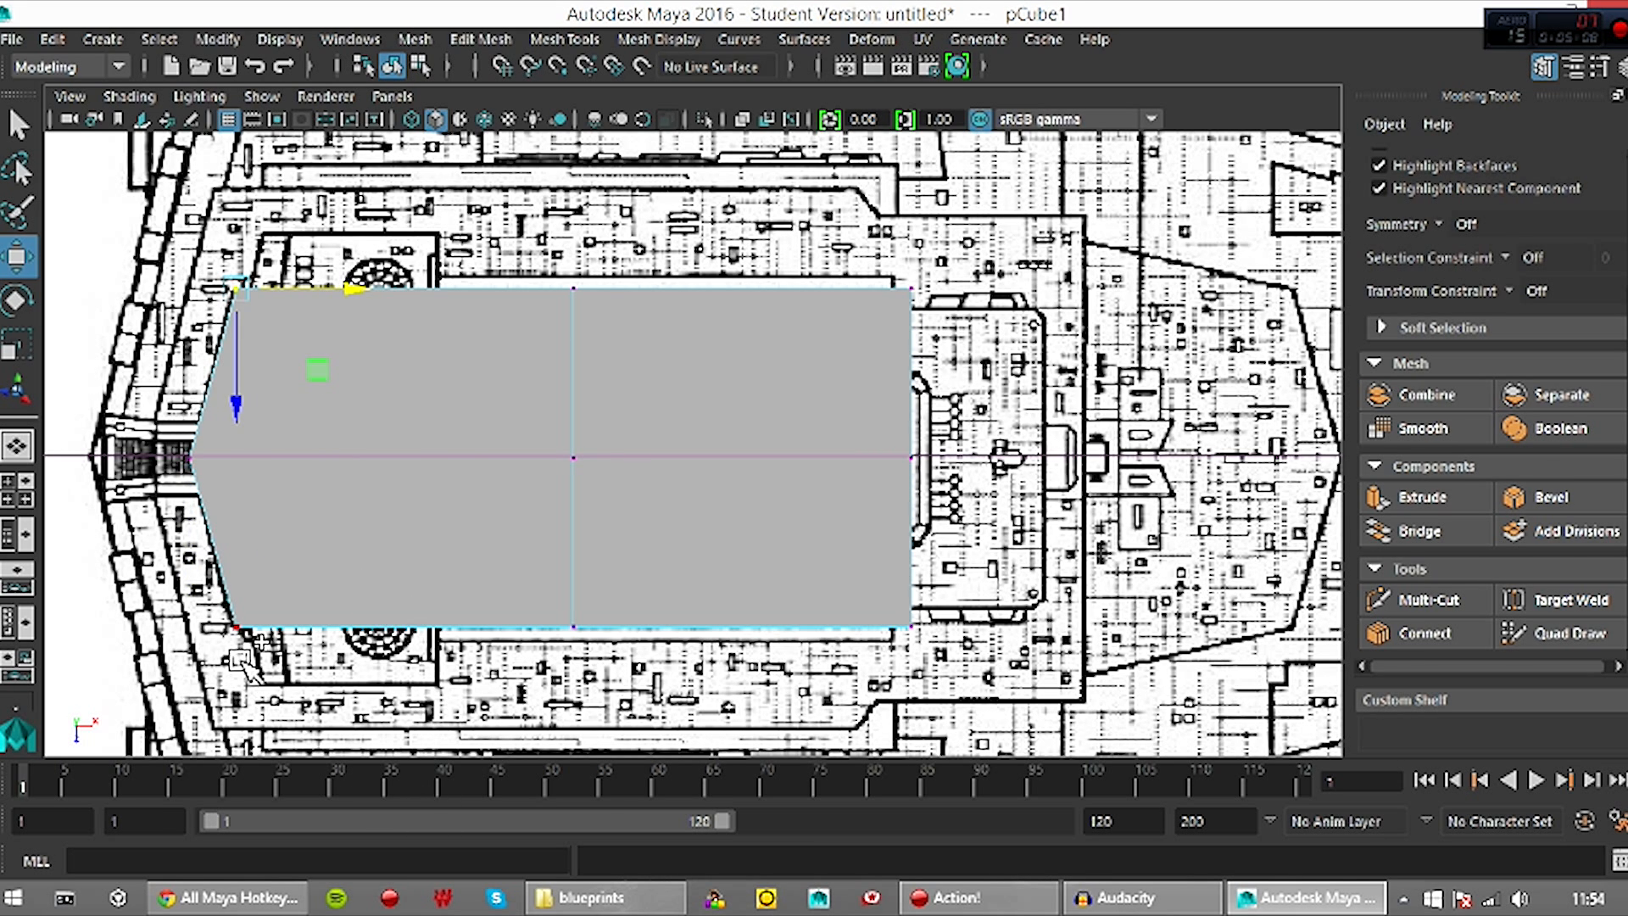
left_click_drag(204, 619, 306, 672, "shift")
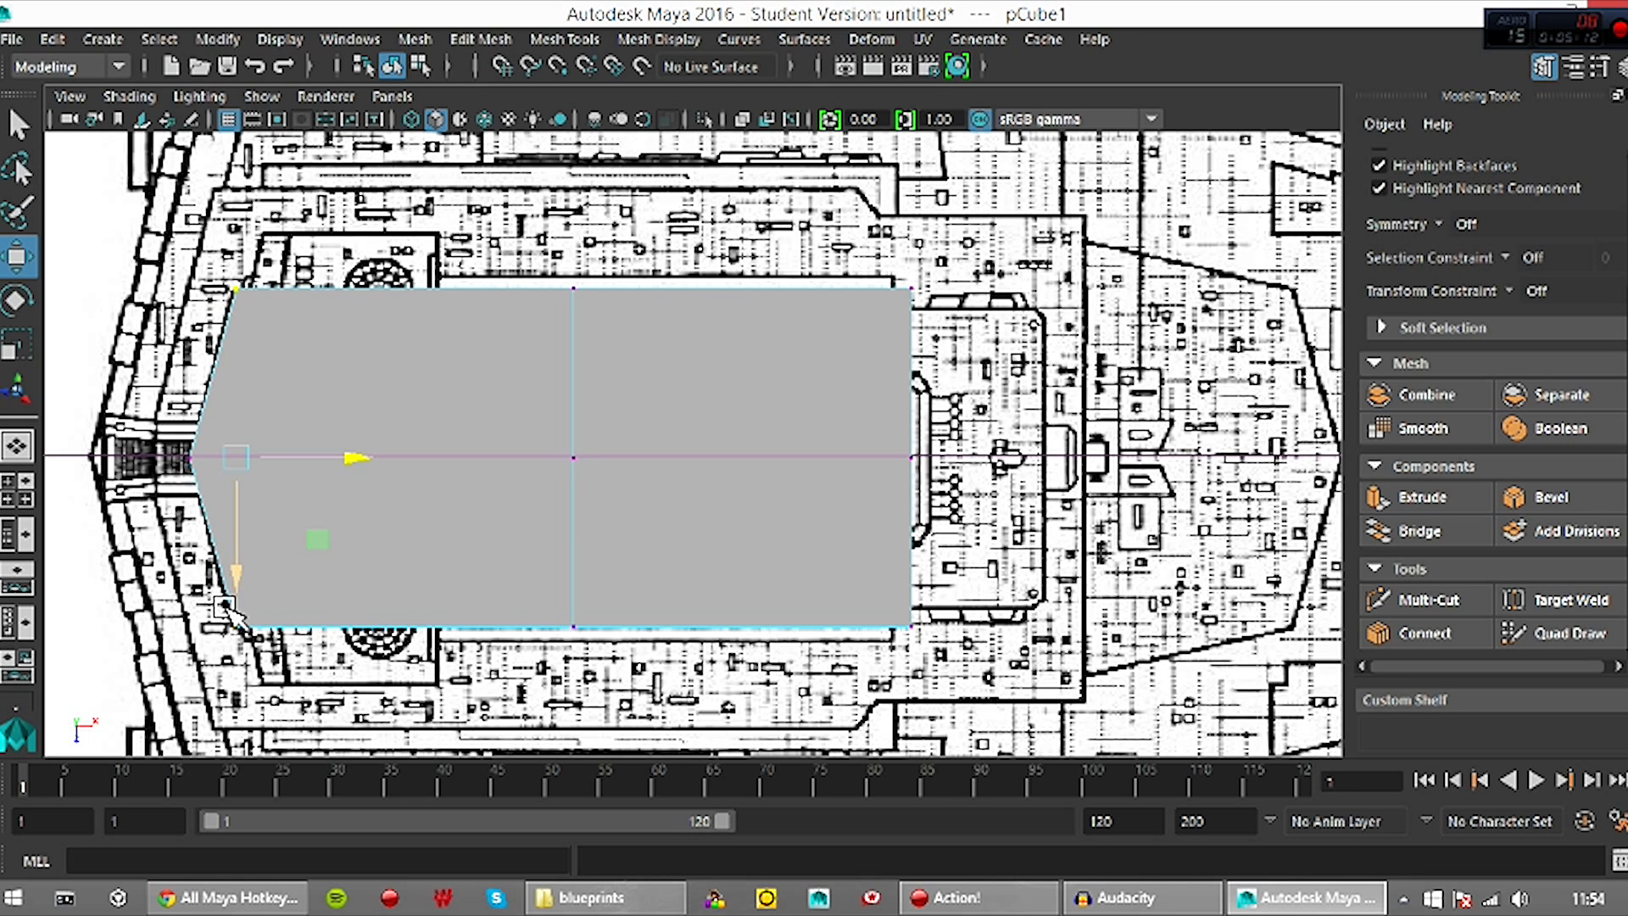
left_click_drag(357, 475, 357, 476)
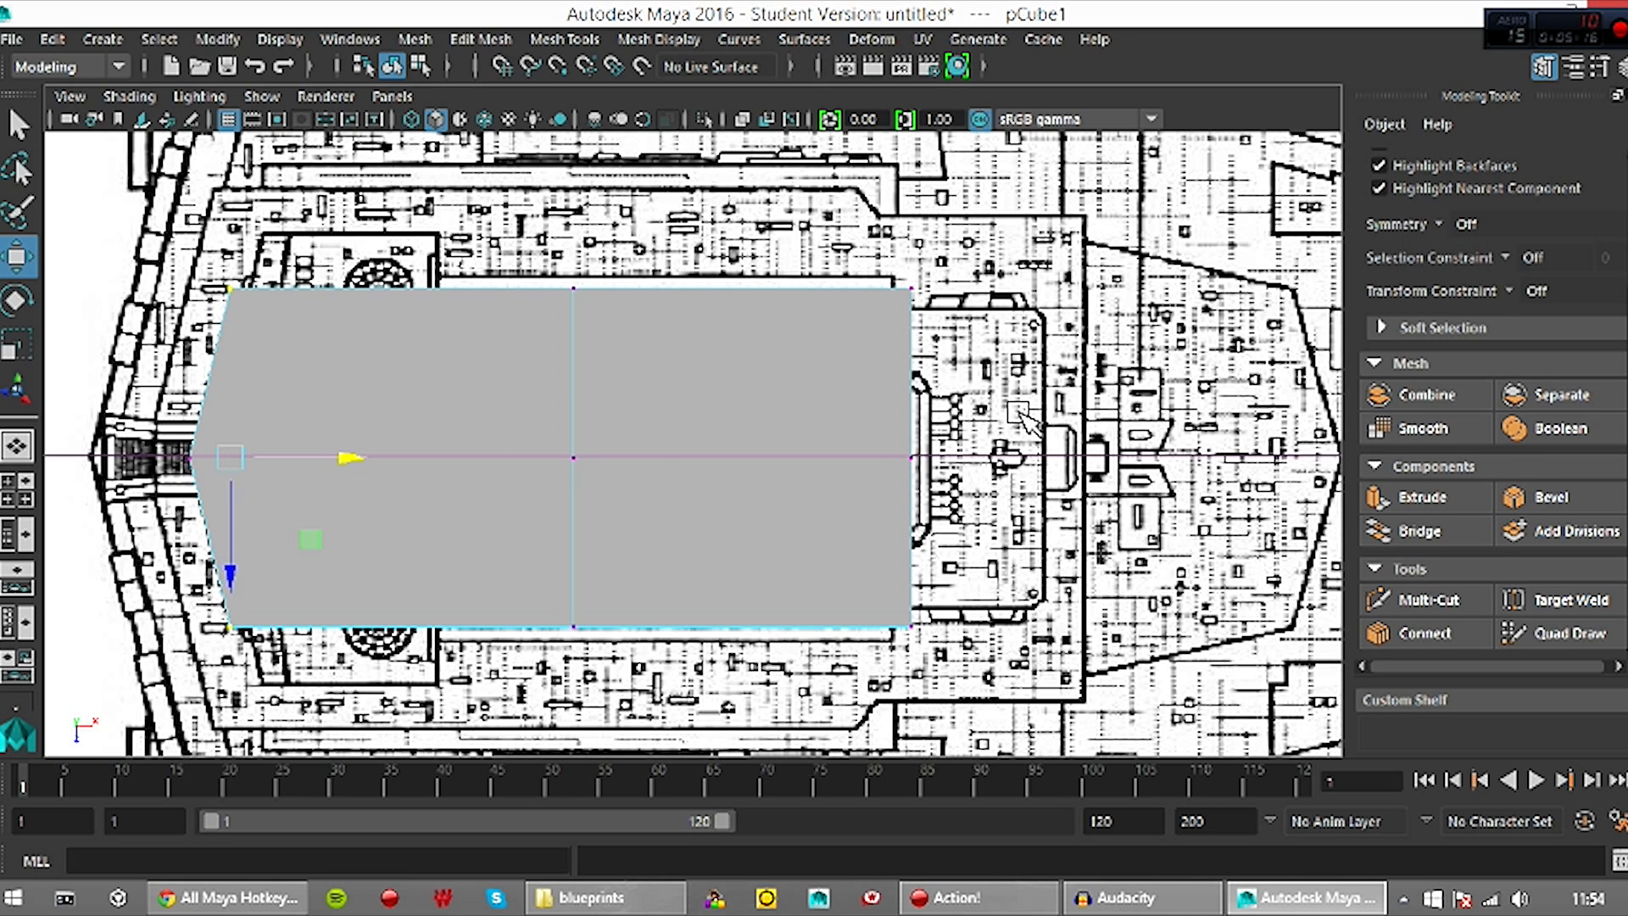
left_click(1021, 415)
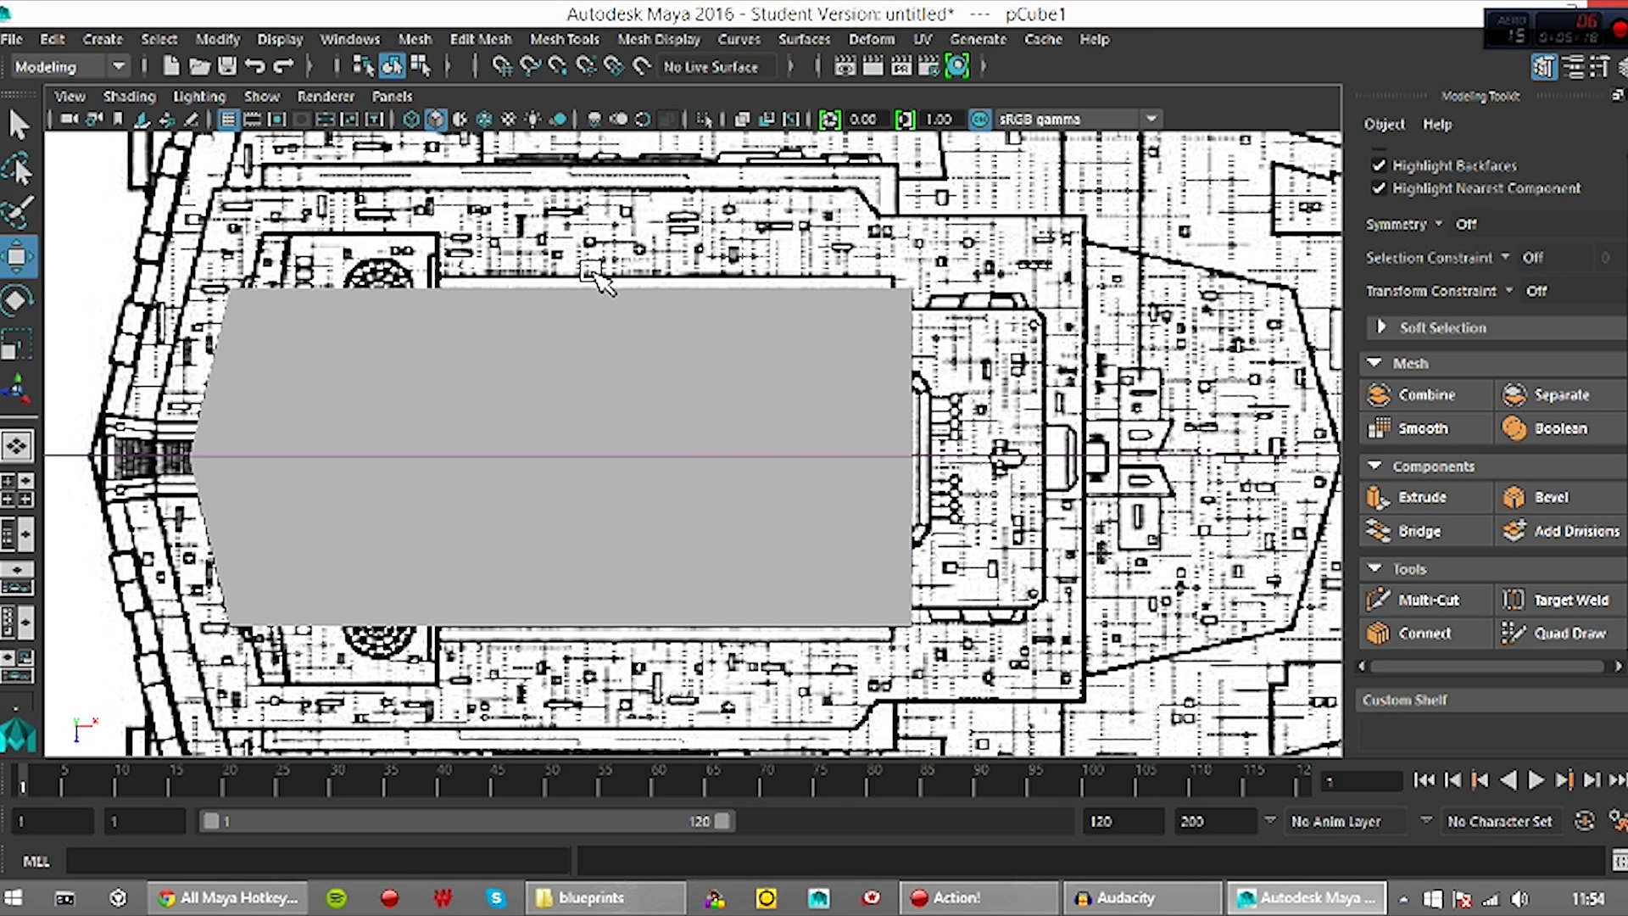
Switch to the perspective view with the Outliner shown and hide imagePlane1 and imagePlane2
key("space")
left_click_drag(634, 456, 647, 393)
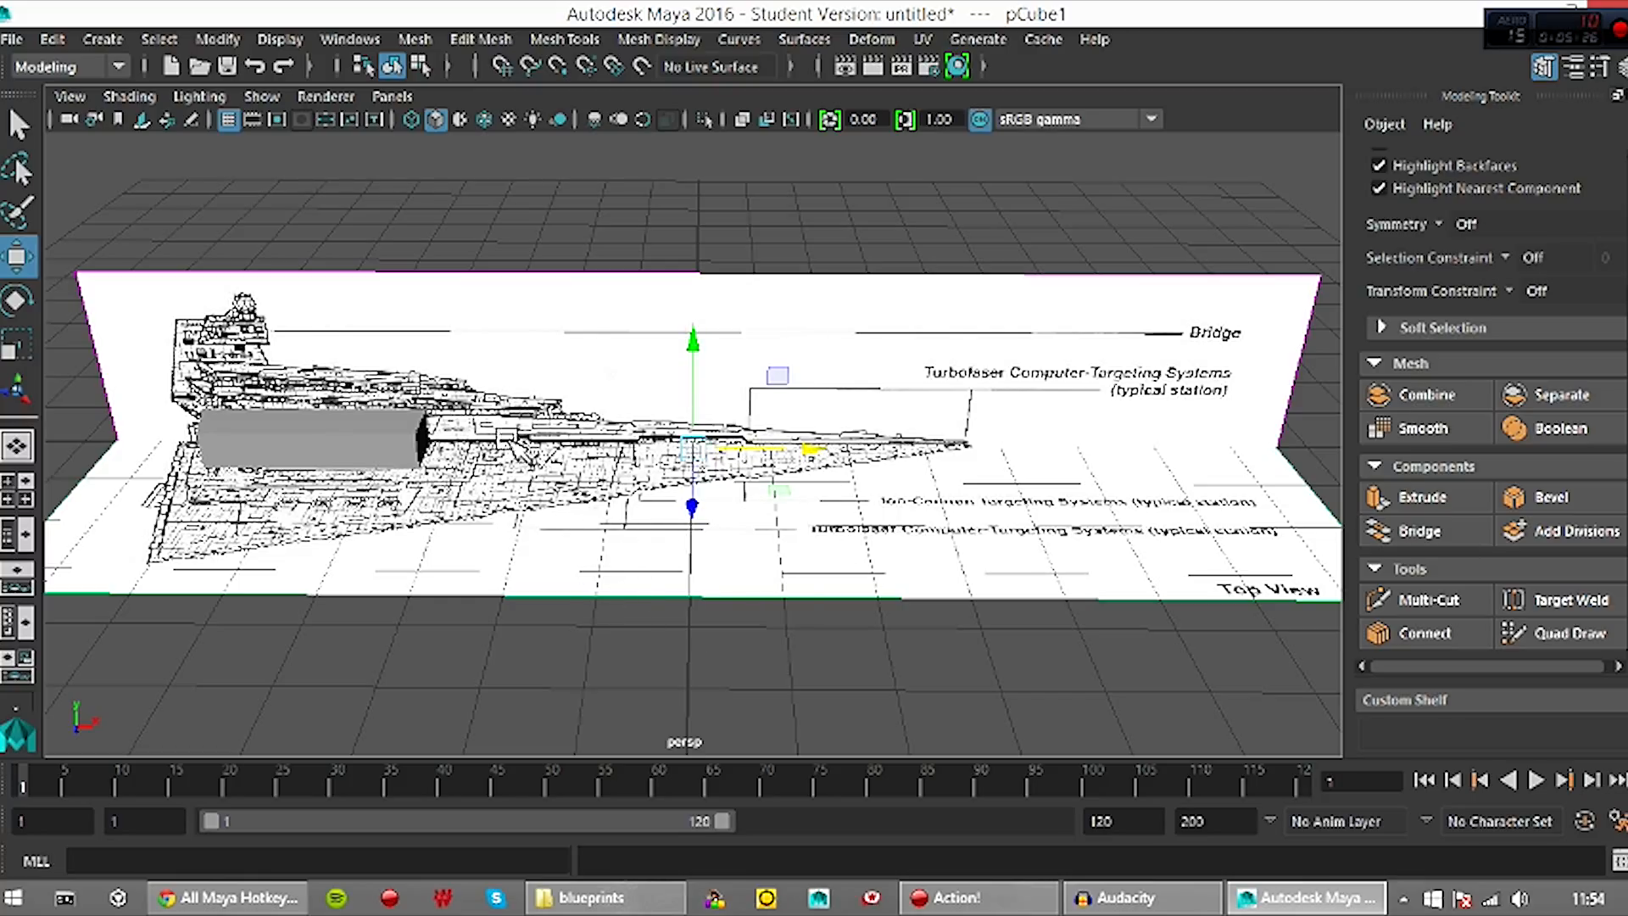
left_click(13, 542)
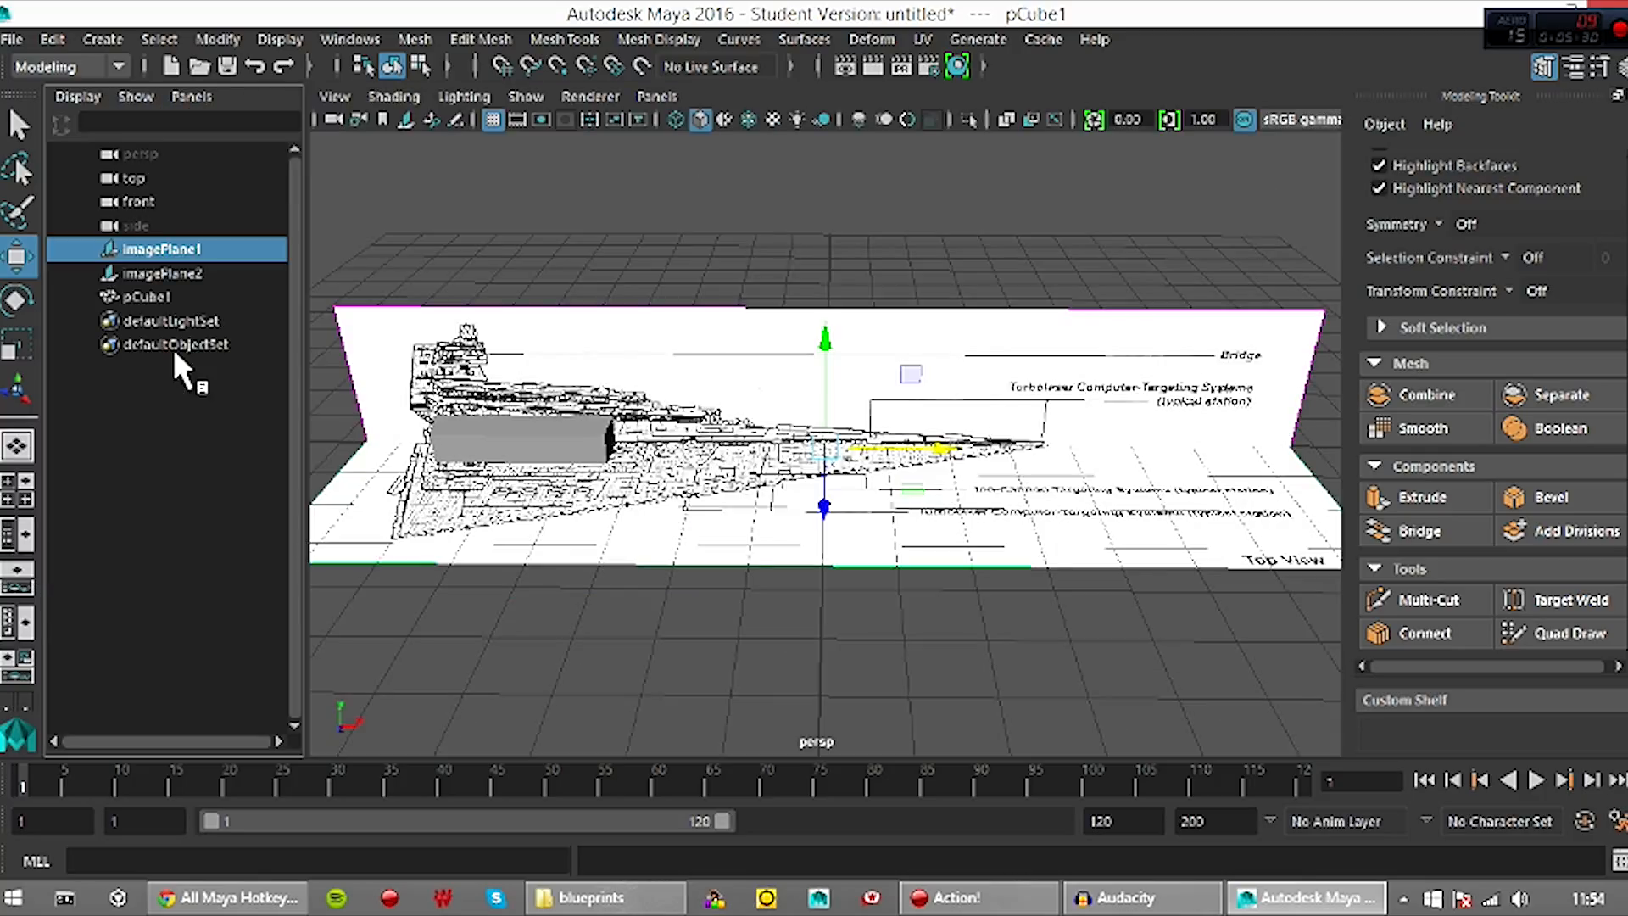
left_click(178, 273, "shift")
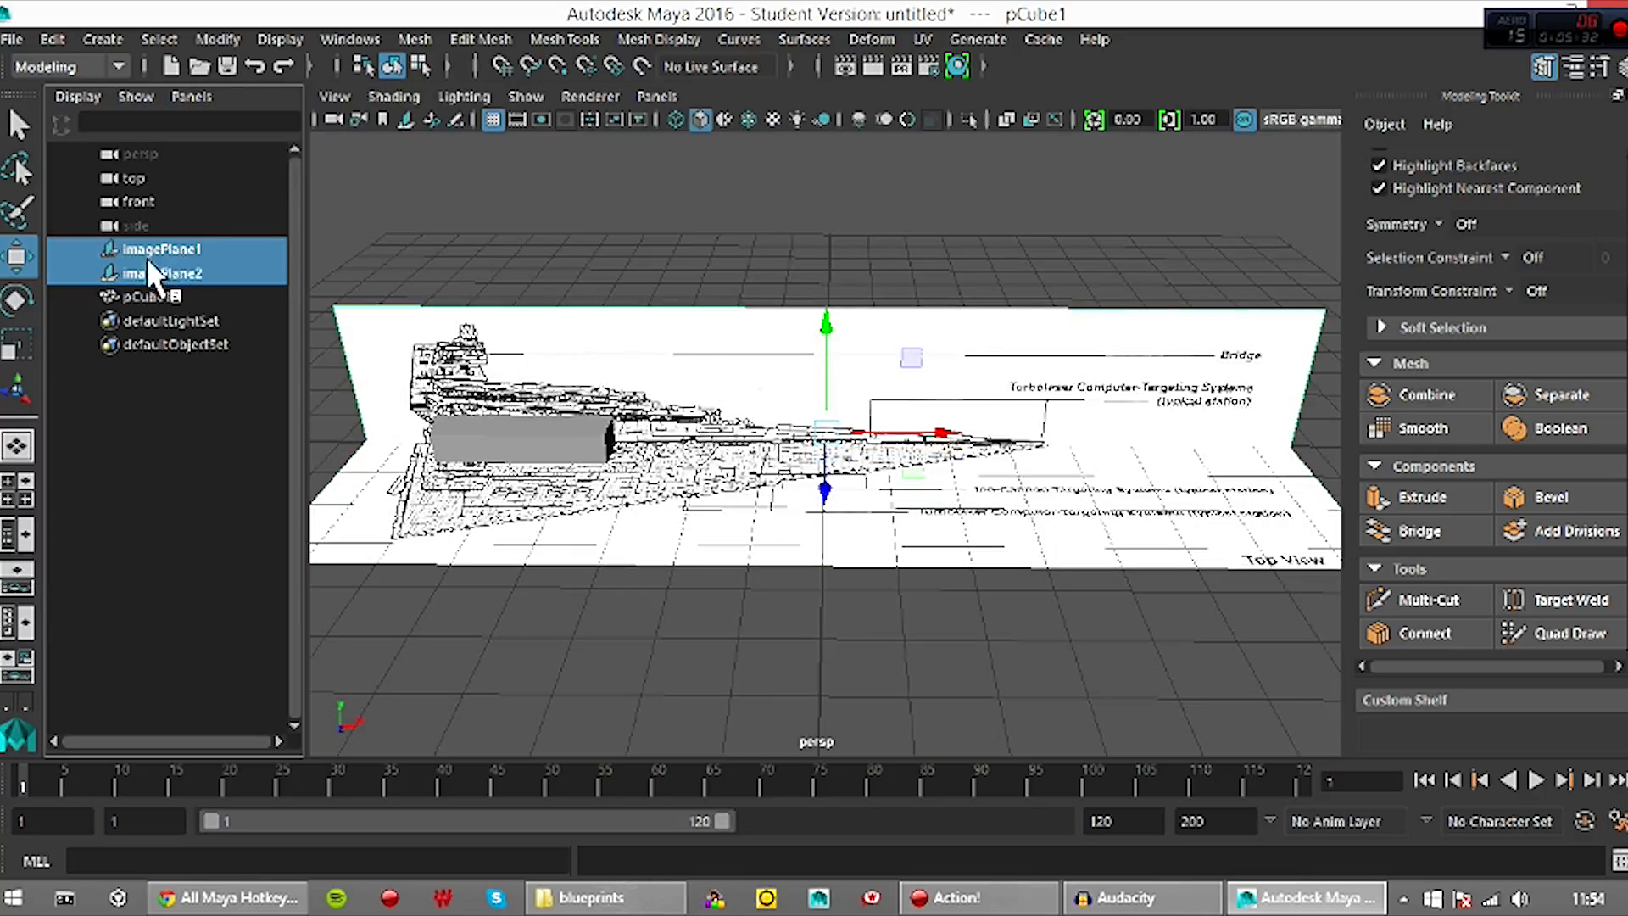
key("ctrl+h")
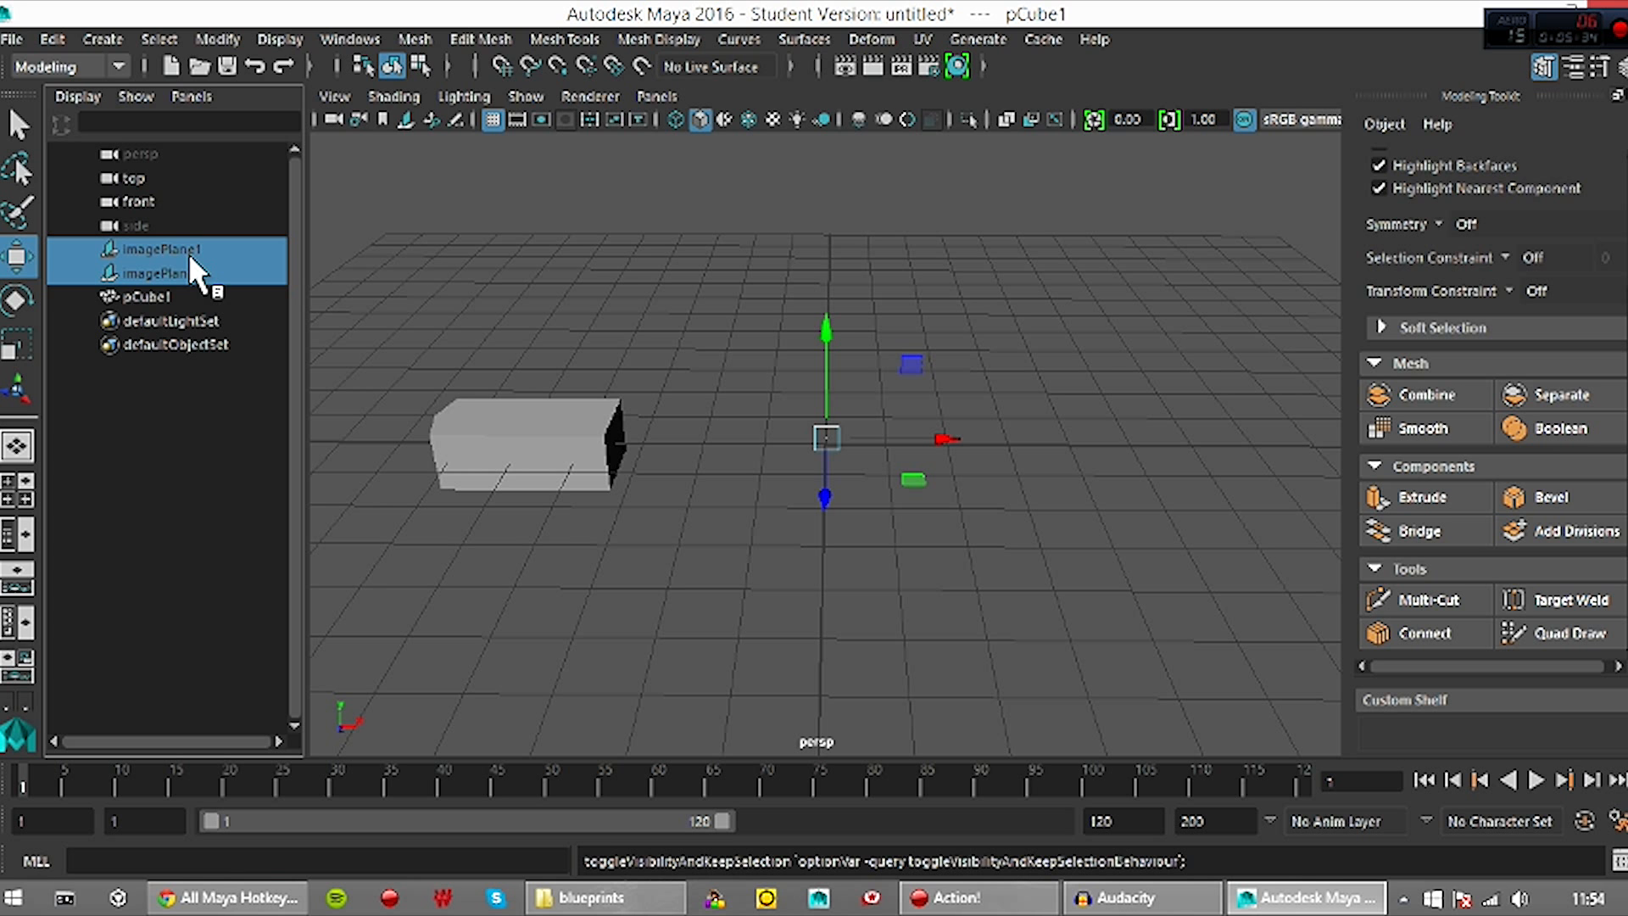
Use Target Weld on pCube1 to merge the mid-height vertices into the bottom corner and edge vertices all around the block
left_click_drag(554, 587, 806, 618, "alt")
left_click(146, 296)
left_click_drag(1013, 613, 1053, 636, "alt")
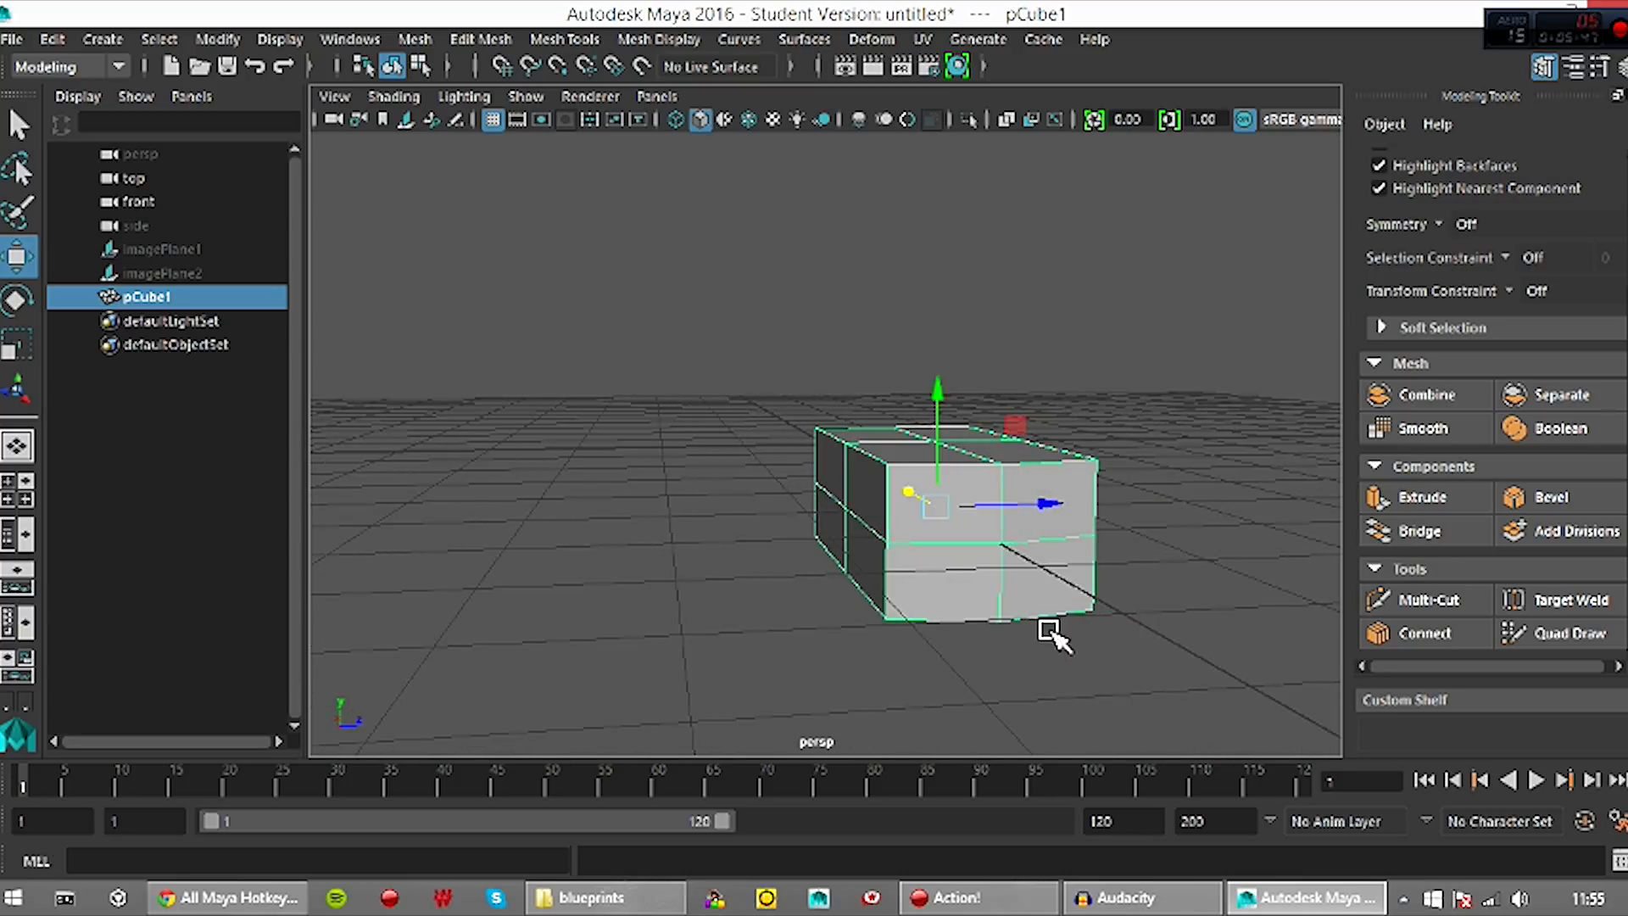
left_click(1584, 607)
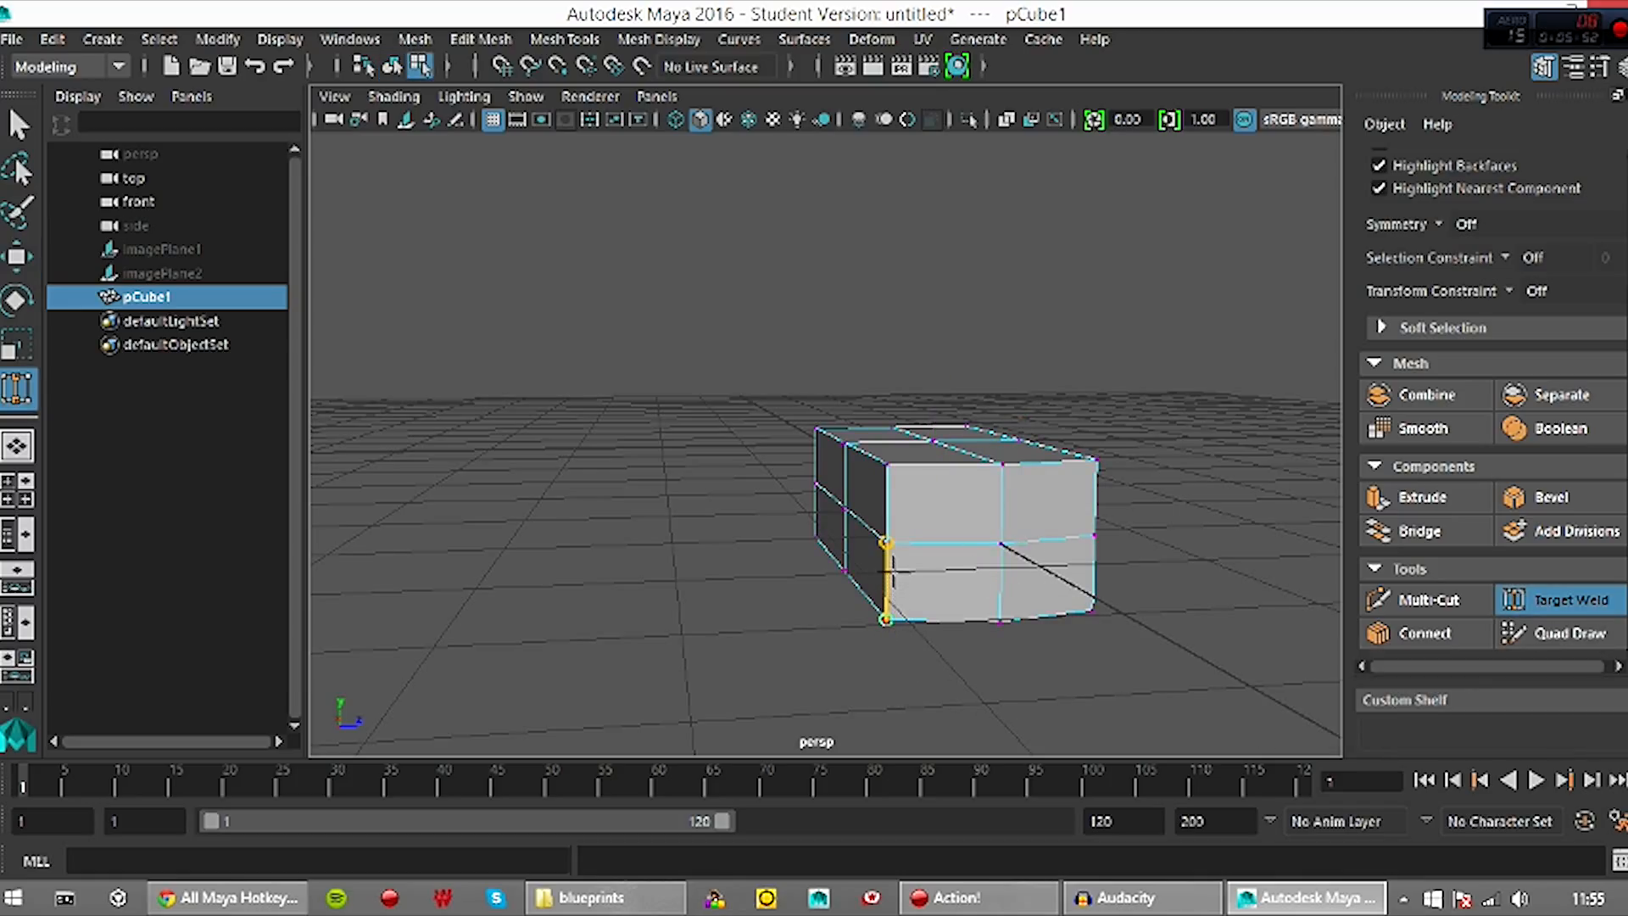
left_click_drag(887, 545, 1036, 518)
left_click_drag(1036, 519, 977, 559, "alt")
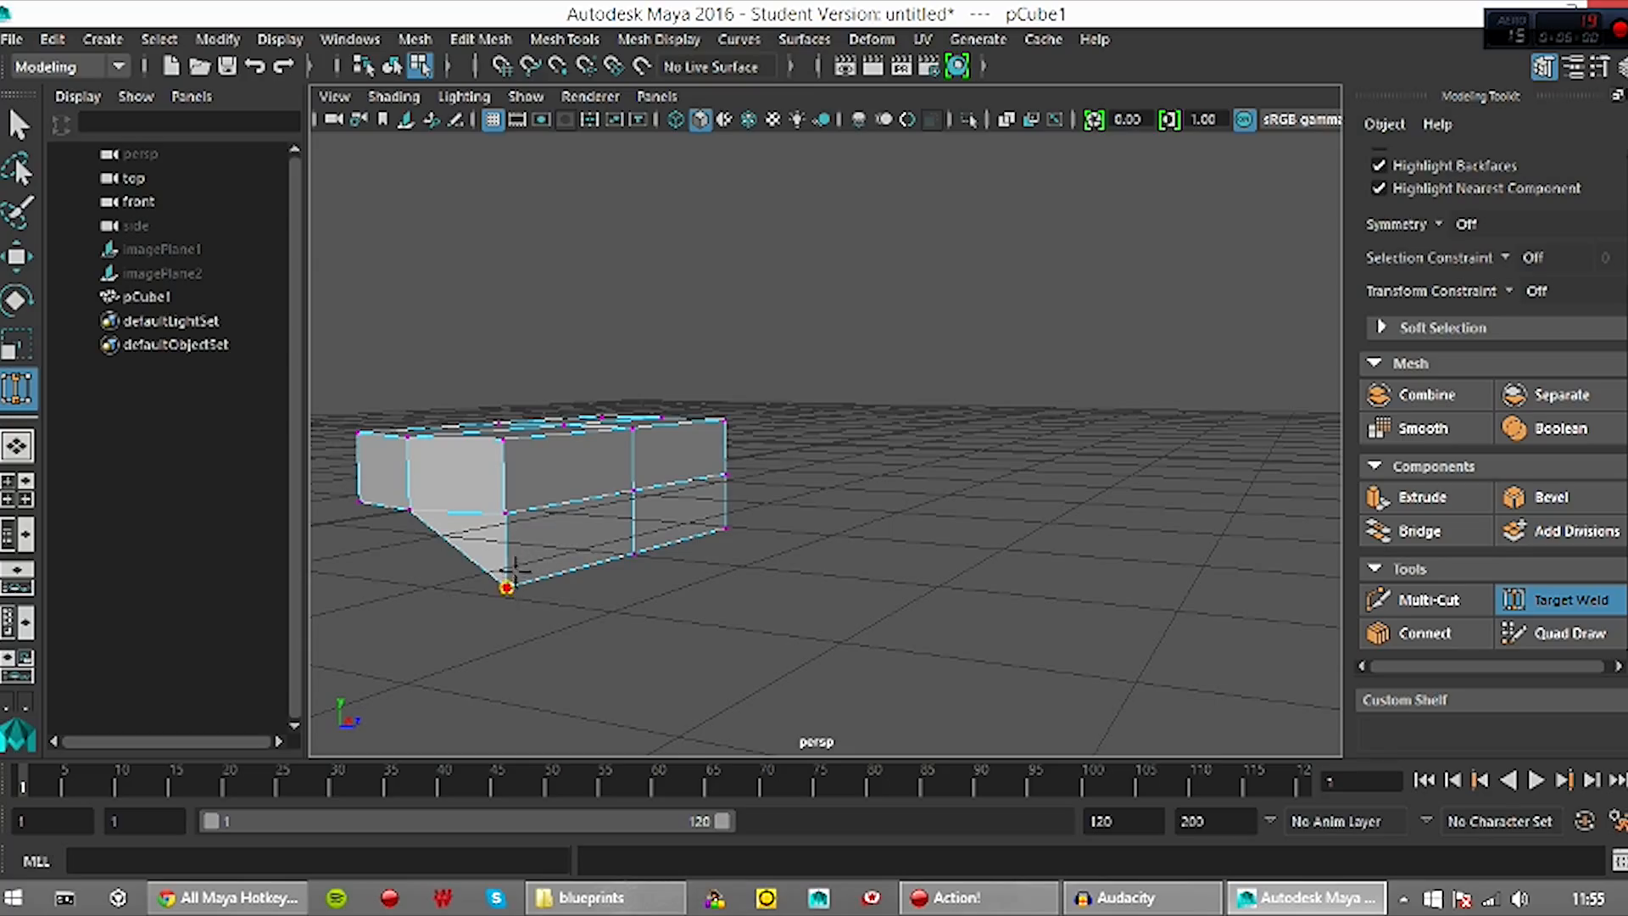
left_click_drag(515, 570, 509, 584)
left_click_drag(818, 568, 785, 574, "alt")
left_click_drag(552, 530, 551, 535)
left_click_drag(551, 536, 597, 566, "alt")
left_click_drag(714, 496, 654, 444, "alt")
left_click_drag(534, 457, 884, 552, "alt")
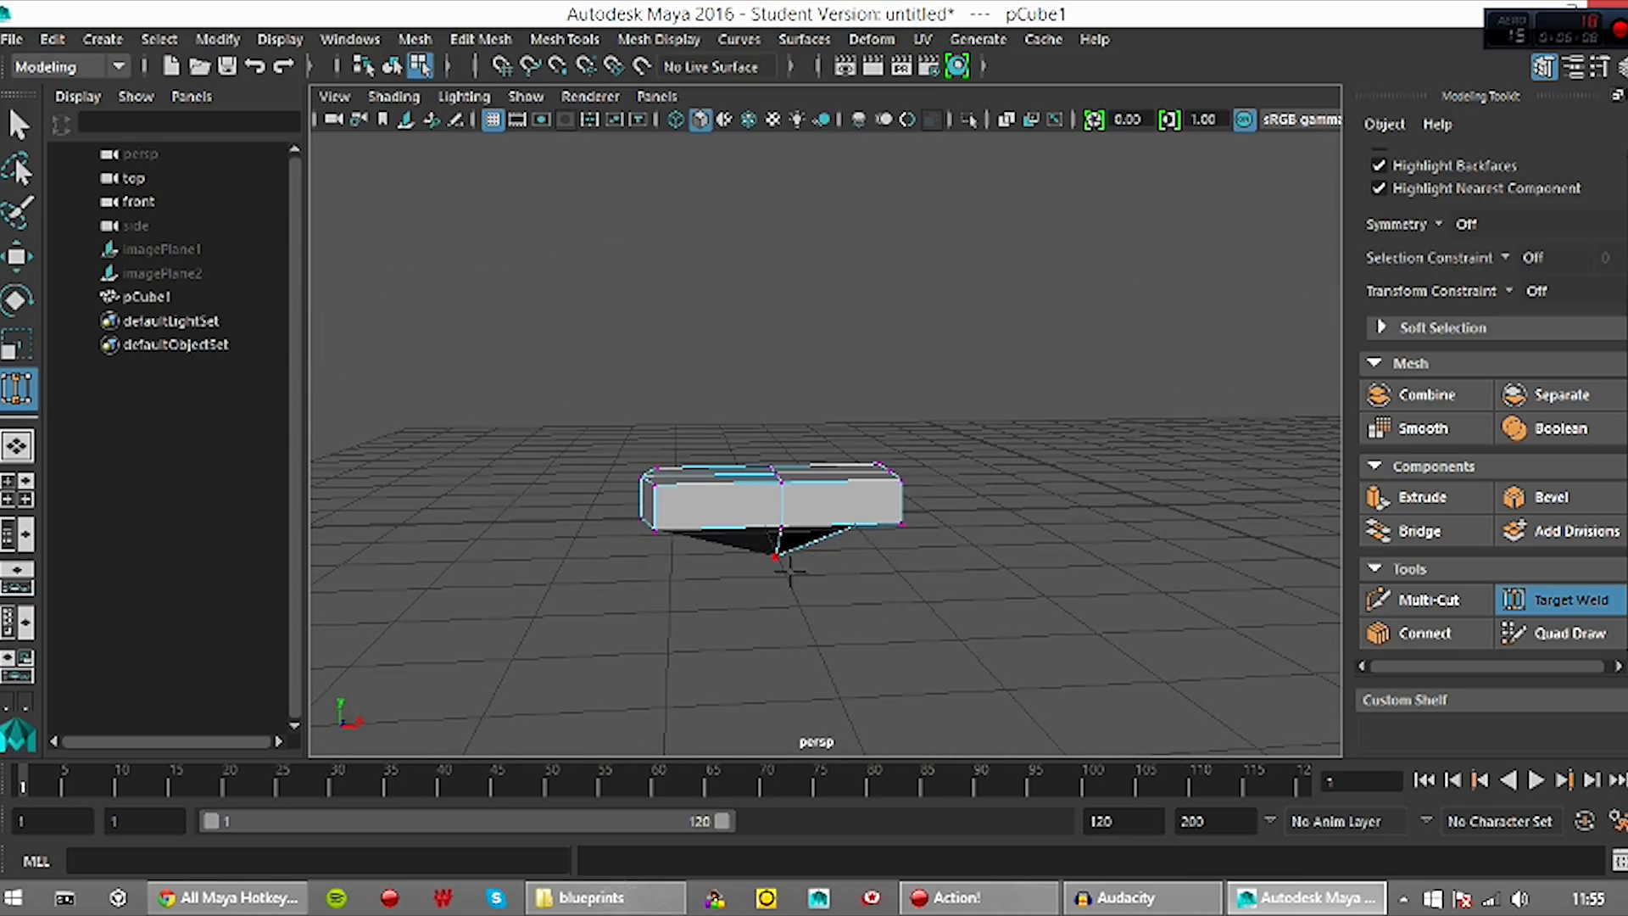
mouse_move(806, 611)
left_mouse_down("alt")
mouse_move(806, 563)
mouse_move(861, 520)
mouse_move(851, 567)
mouse_move(748, 498)
mouse_move(818, 614)
left_mouse_up("alt")
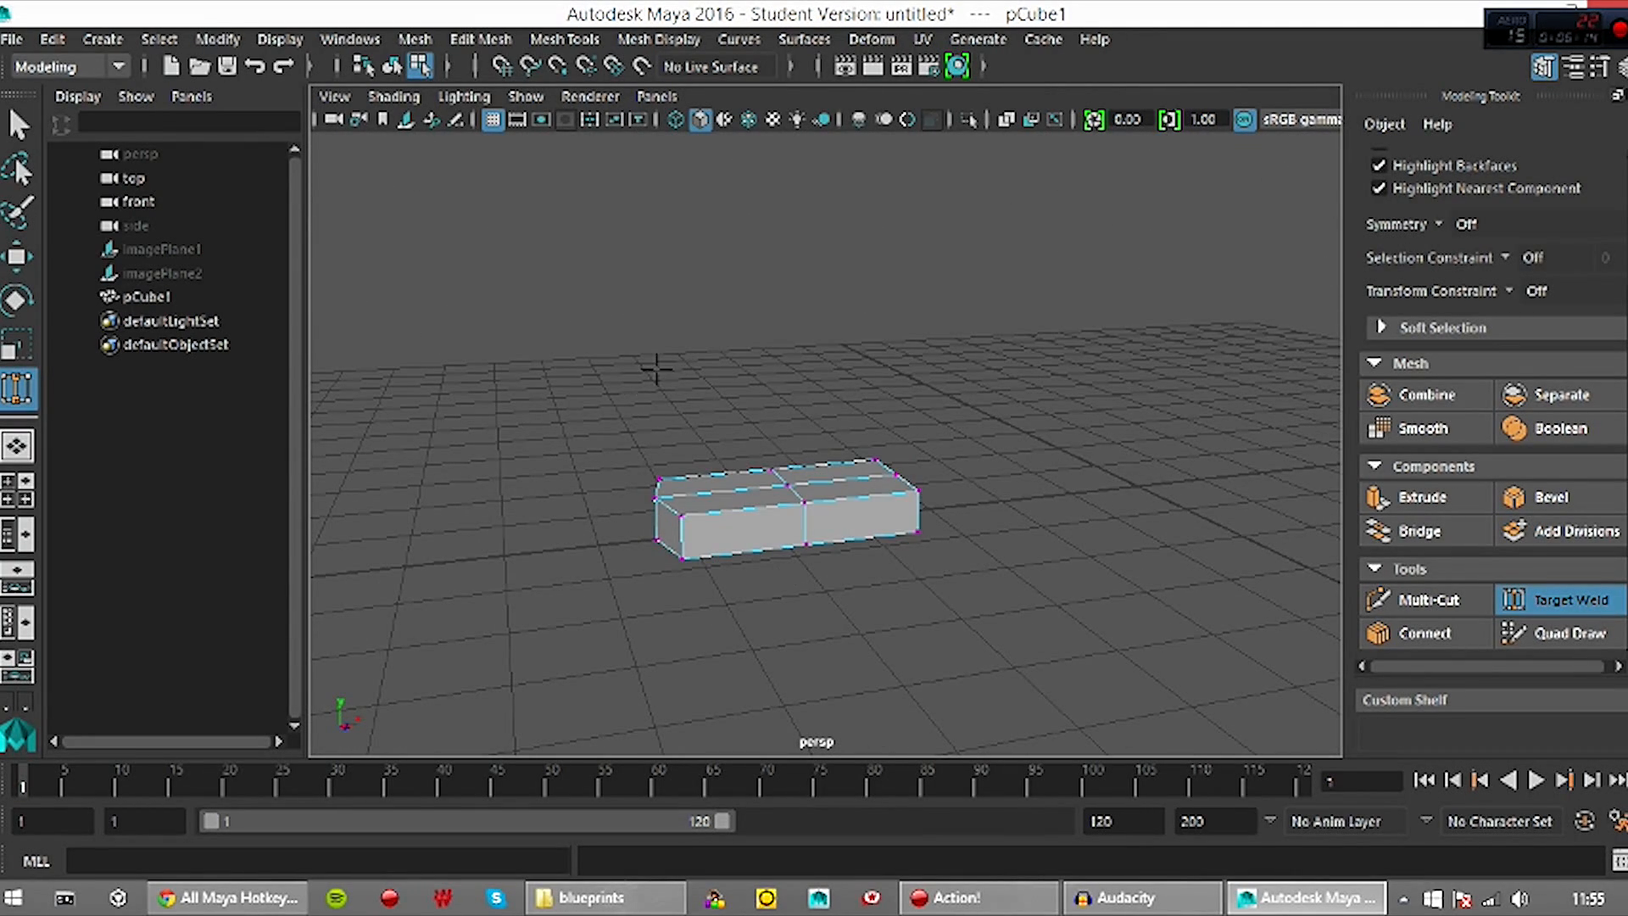
Leave Target Weld and, in edge mode, delete the crosswise edges on the block's top face
right_click(850, 514)
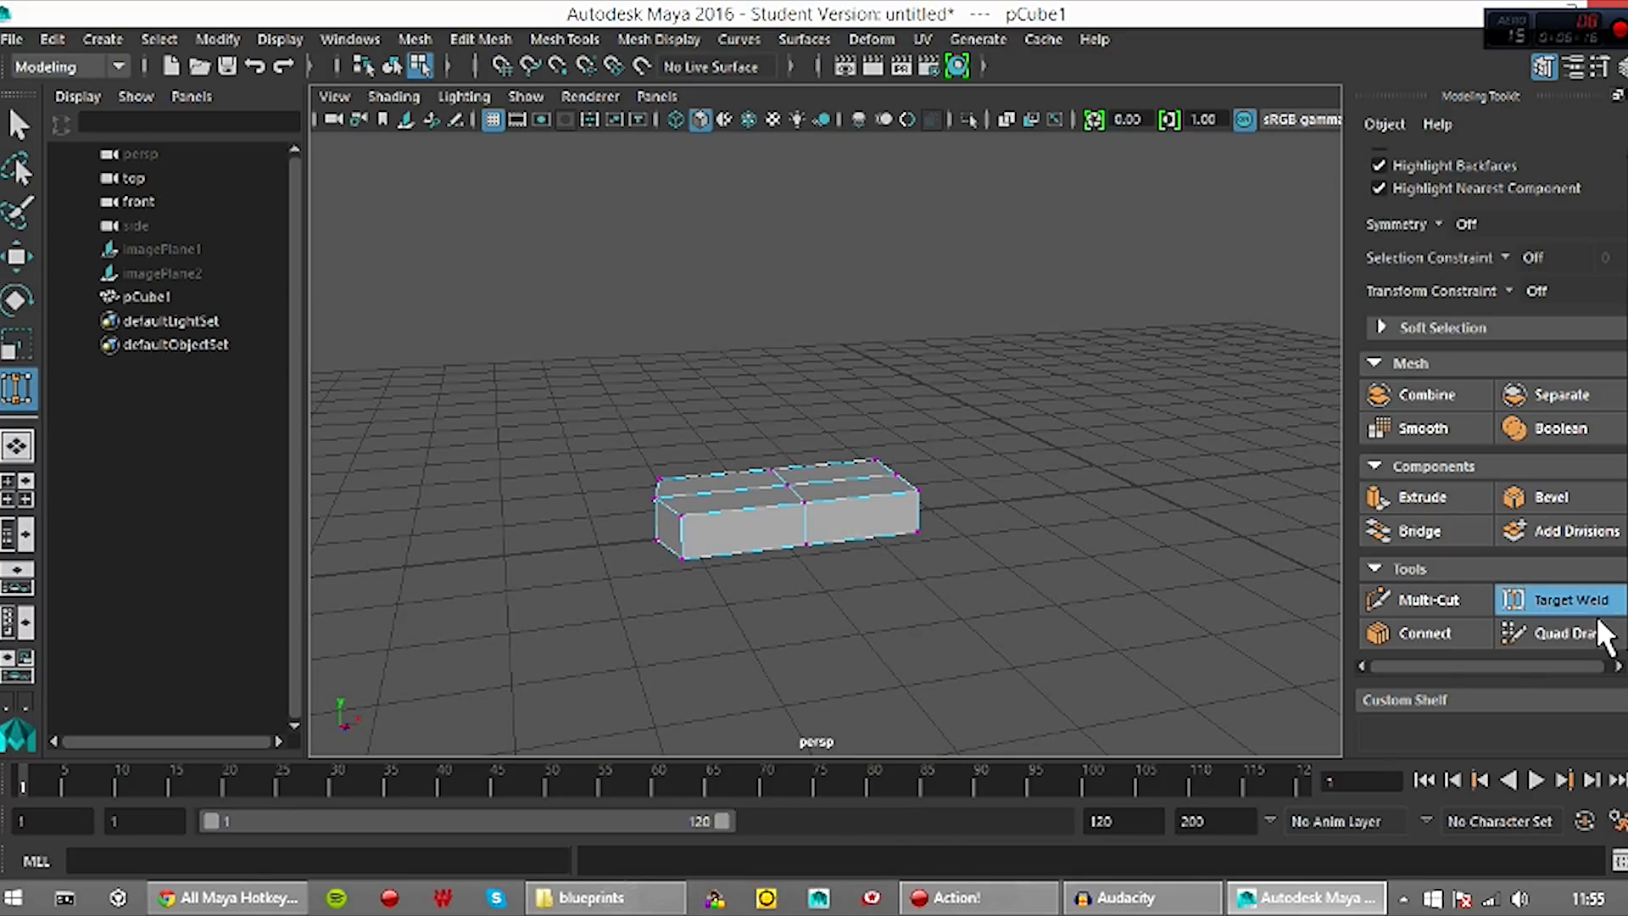
left_click(1584, 602)
right_click_drag(829, 524, 720, 204)
left_click_drag(730, 200, 883, 463, "alt")
right_click_drag(838, 464, 829, 139)
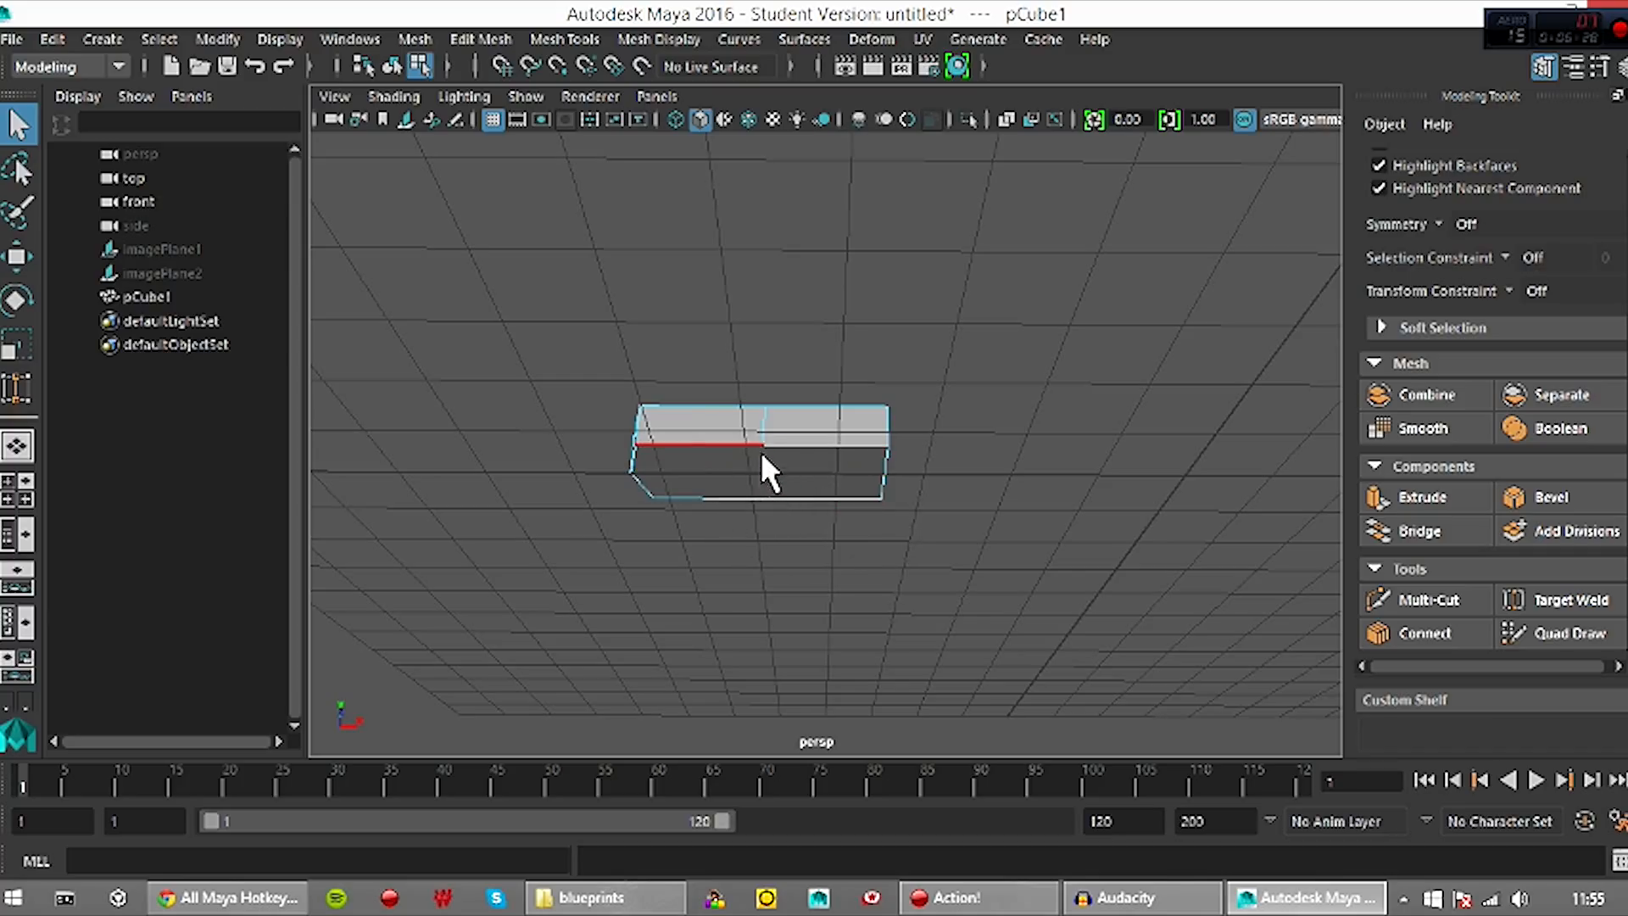
left_click_drag(785, 433, 810, 561, "alt")
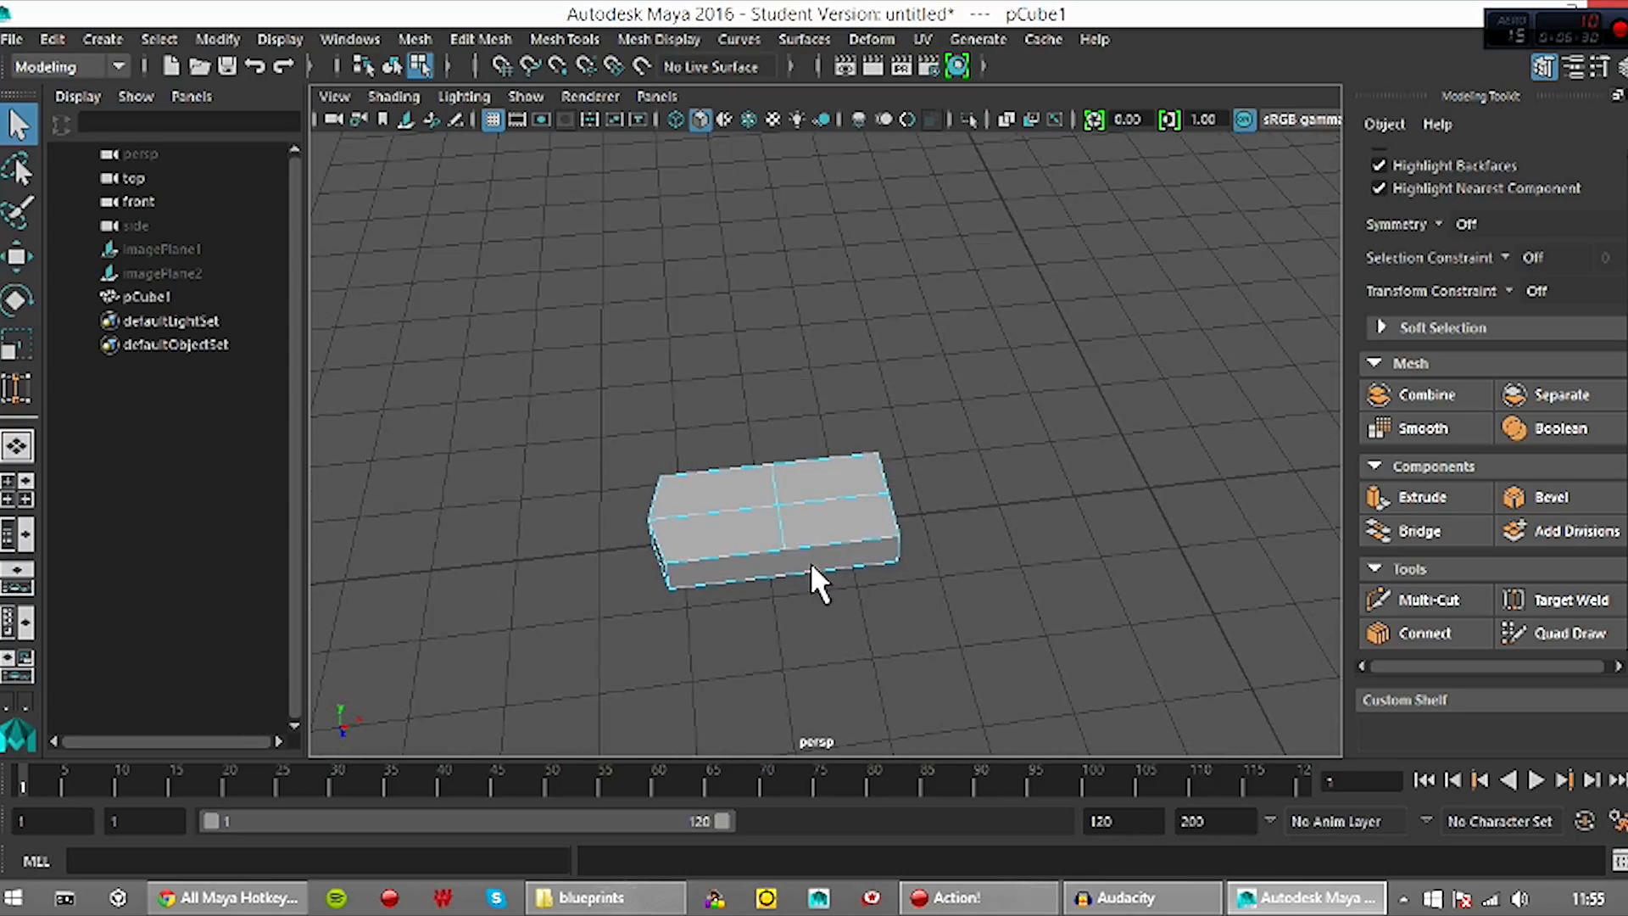
left_click(783, 531)
key("Delete")
left_click_drag(917, 551, 826, 551, "alt")
key("Delete")
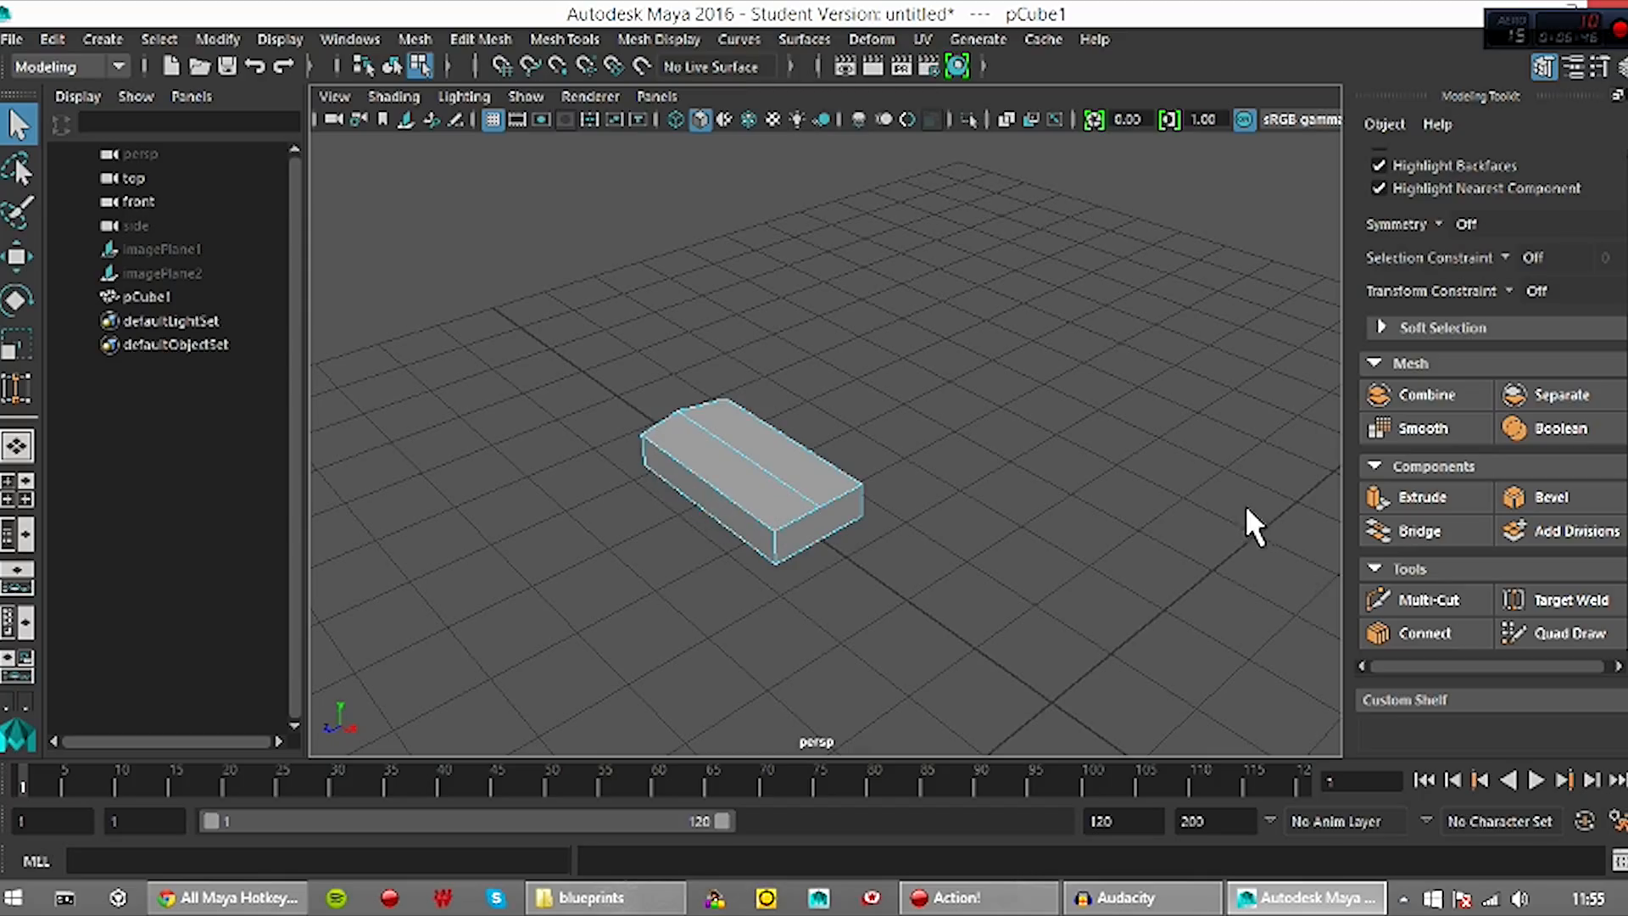
In vertex mode, try to Target Weld the leftover vertices midway along the block's top
right_click_drag(729, 501, 753, 405)
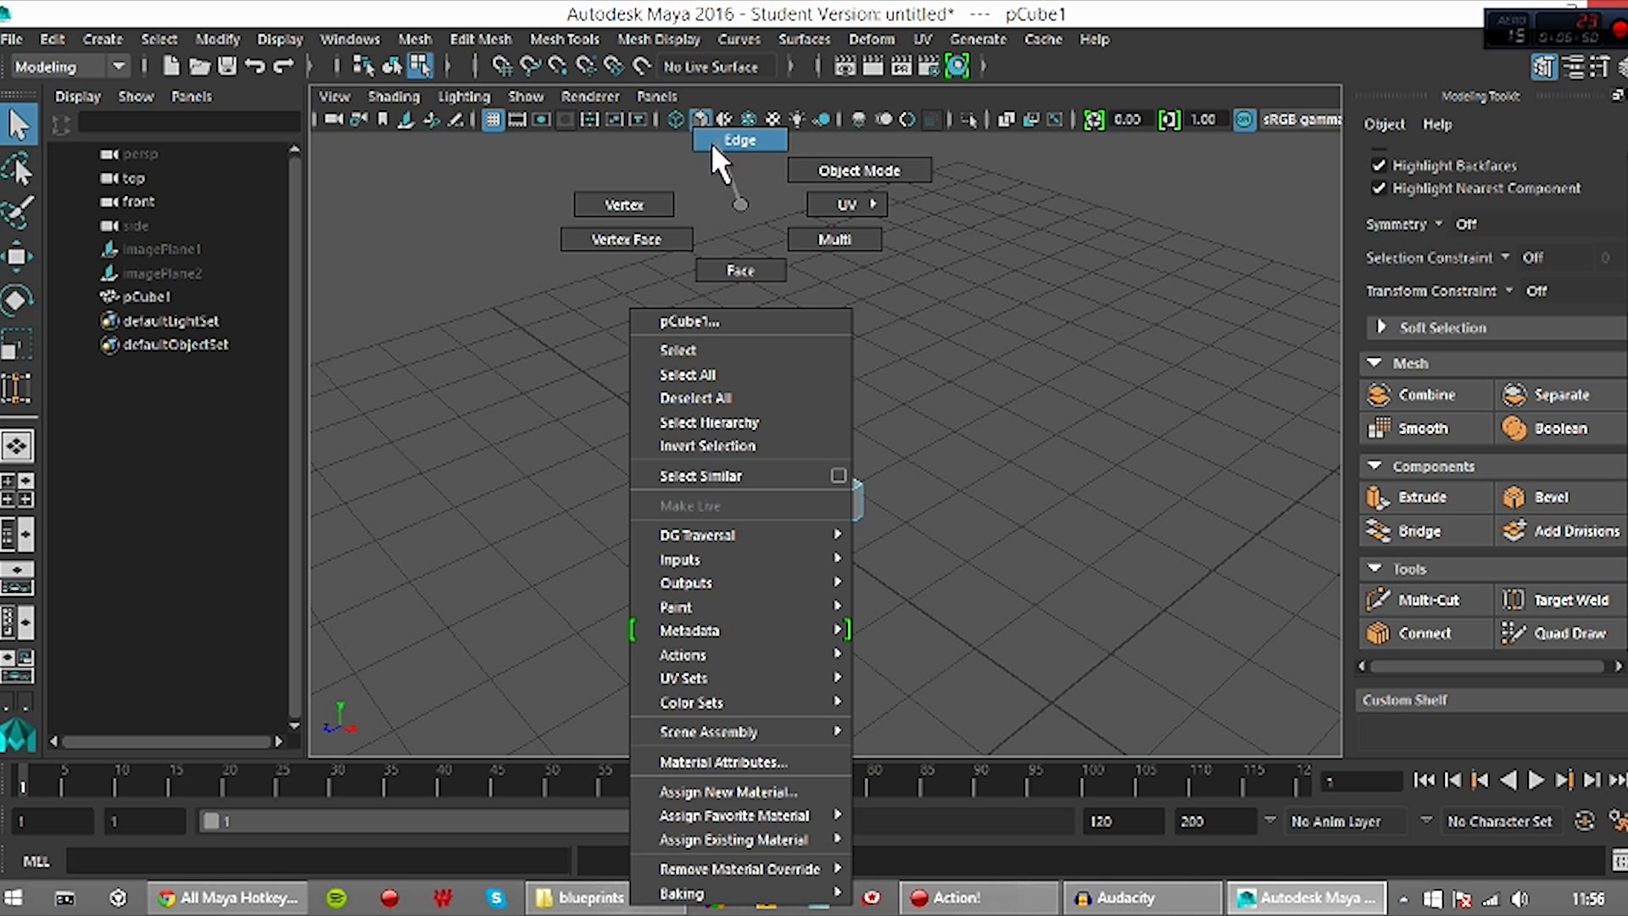
right_click_drag(716, 168, 719, 161)
left_click_drag(866, 622, 858, 570, "alt")
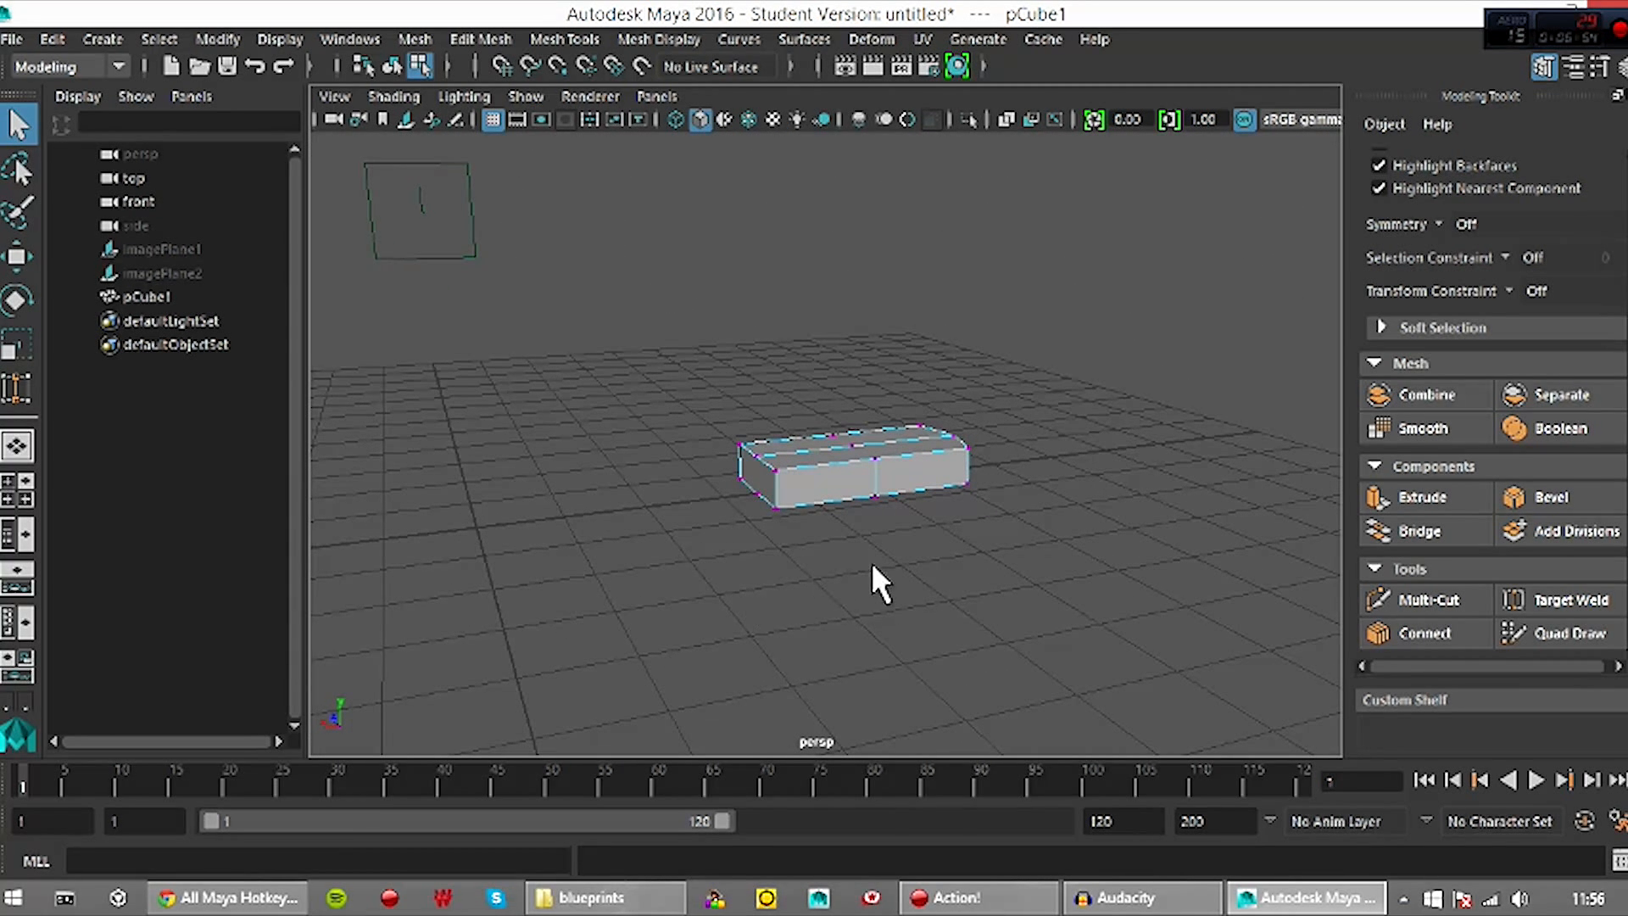
left_click(1565, 611)
left_click_drag(885, 479, 881, 483)
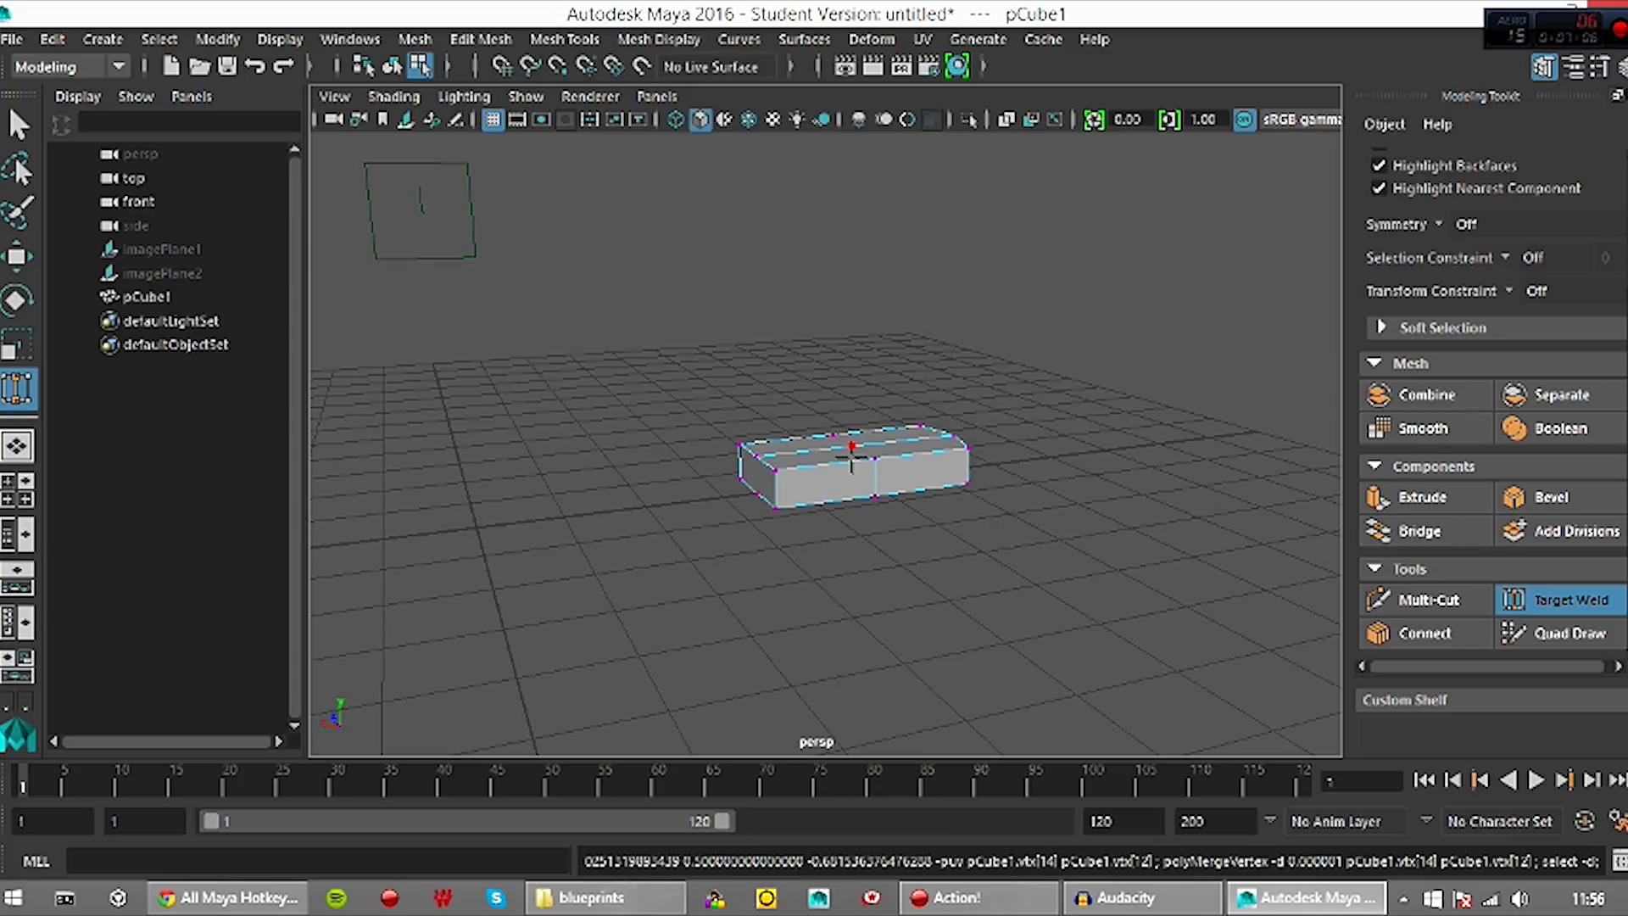
left_click(851, 458)
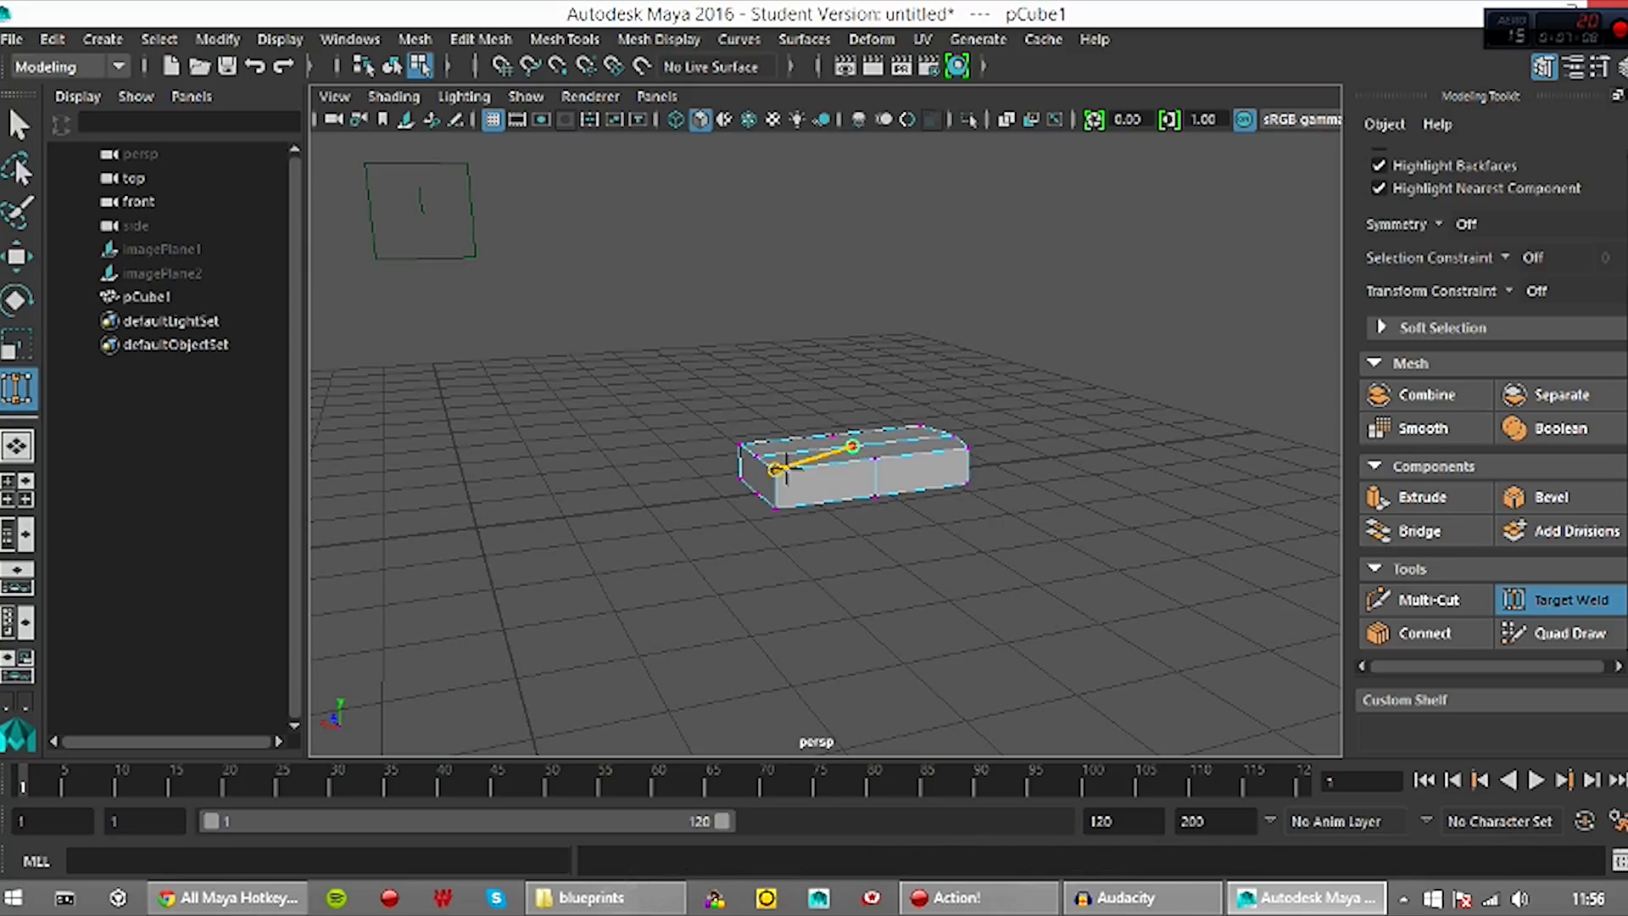
mouse_move(760, 617)
left_mouse_down("alt")
mouse_move(1105, 633)
mouse_move(1142, 583)
mouse_move(874, 600)
mouse_move(999, 505)
mouse_move(1090, 537)
mouse_move(1035, 498)
mouse_move(1068, 509)
left_mouse_up("alt")
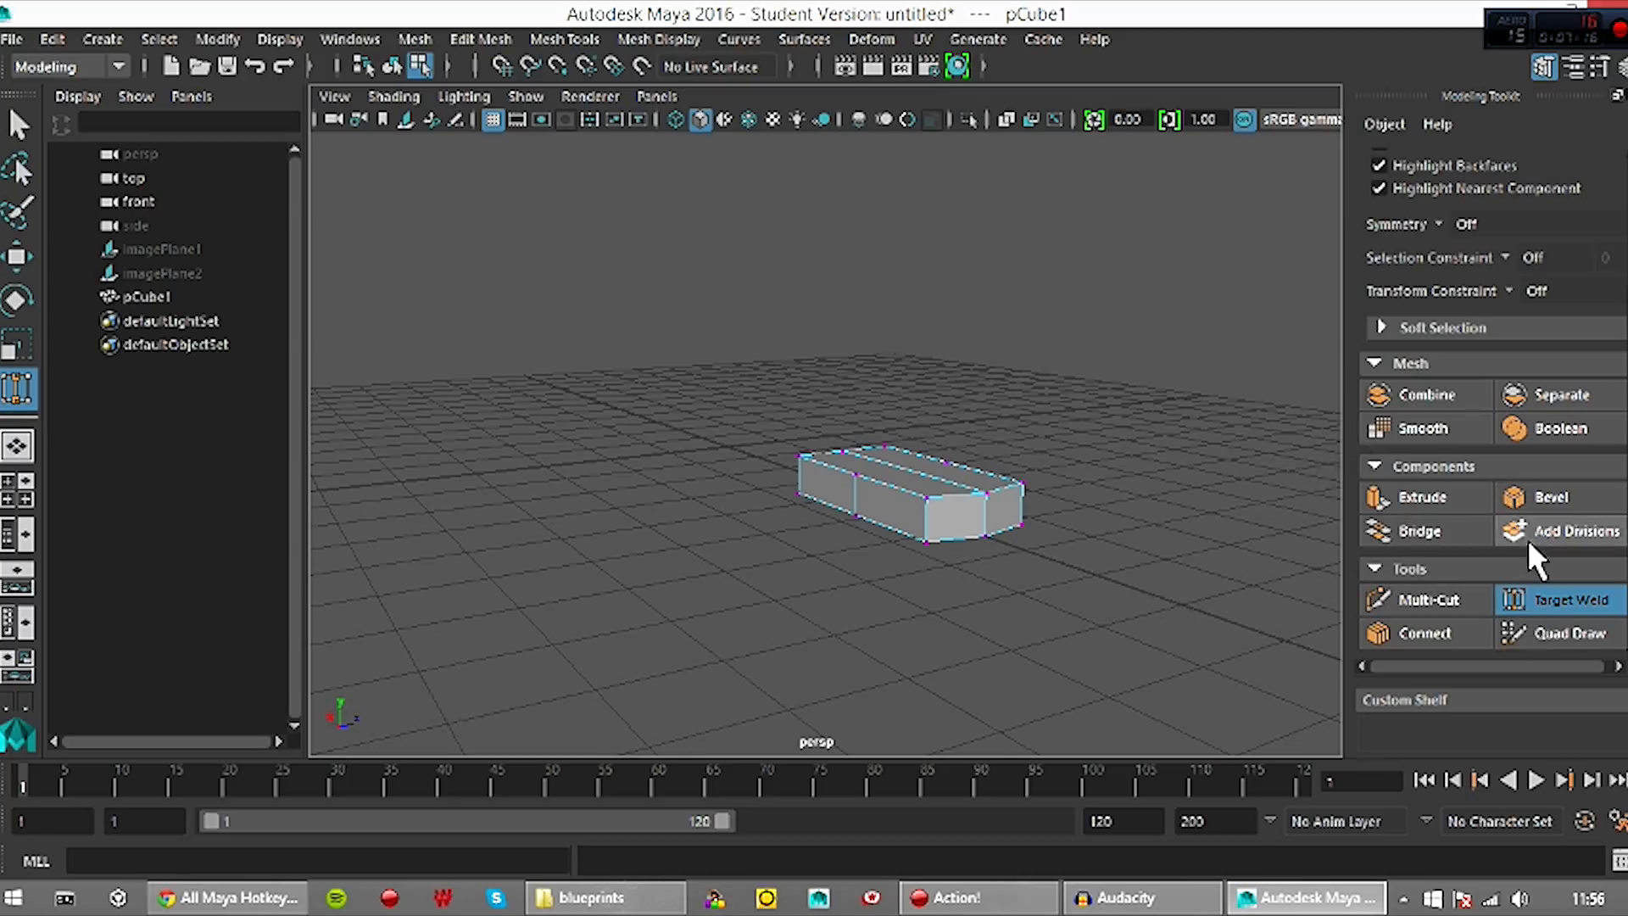
left_click_drag(958, 539, 1178, 626, "alt")
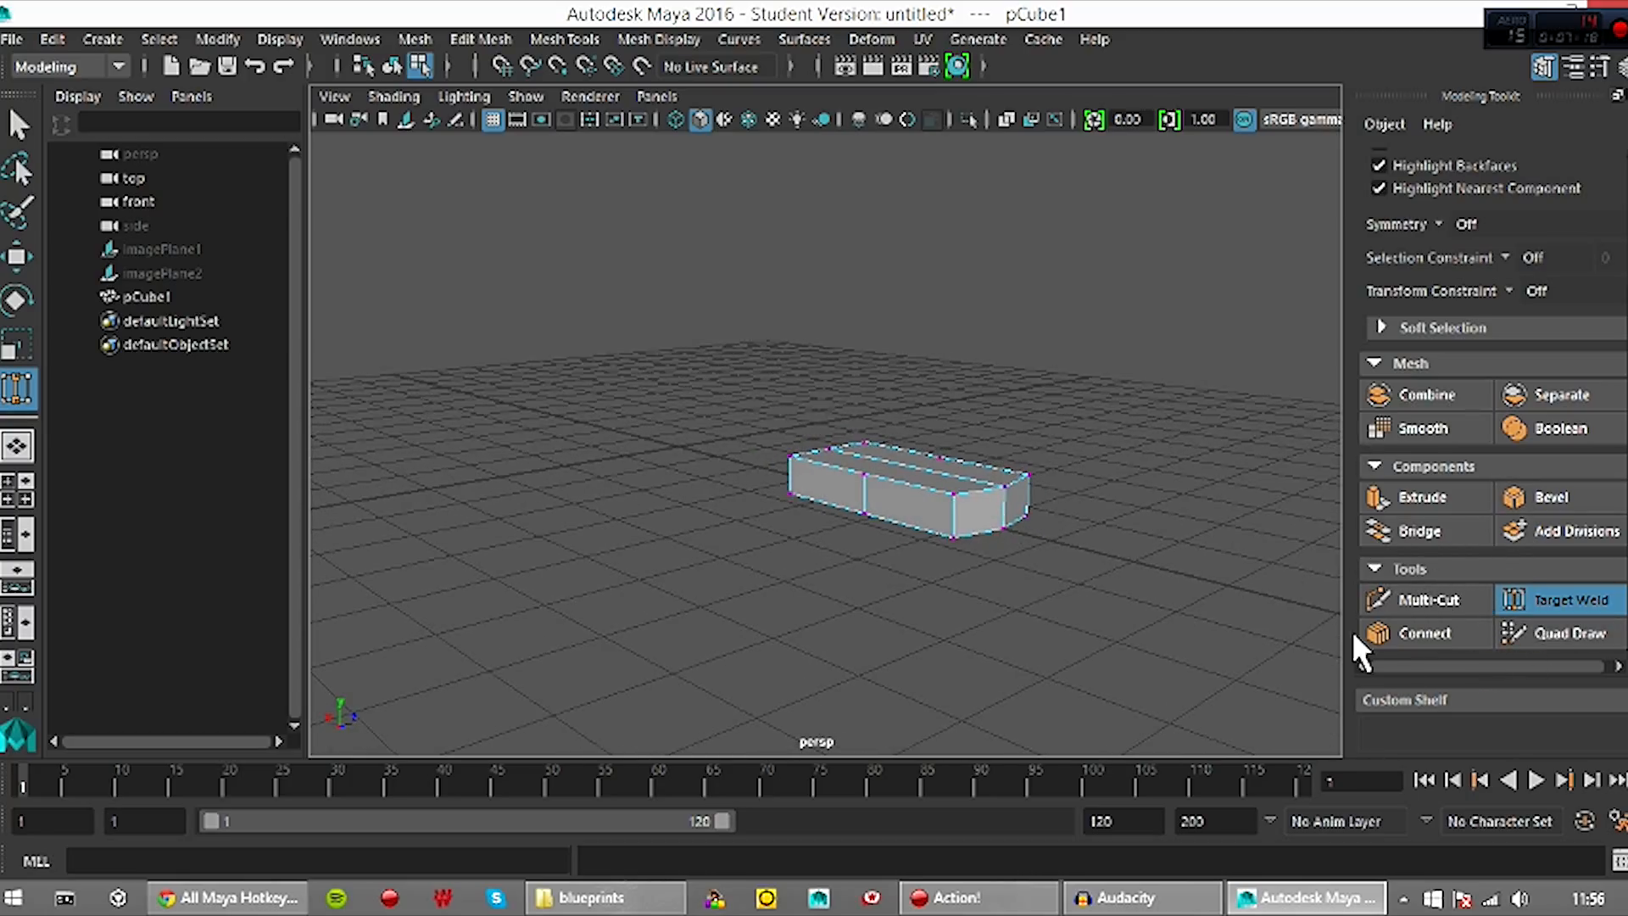
Leave Target Weld, switch the block to edge mode and select the vertical edge midway along its long side
left_click(1582, 601)
right_click(913, 477)
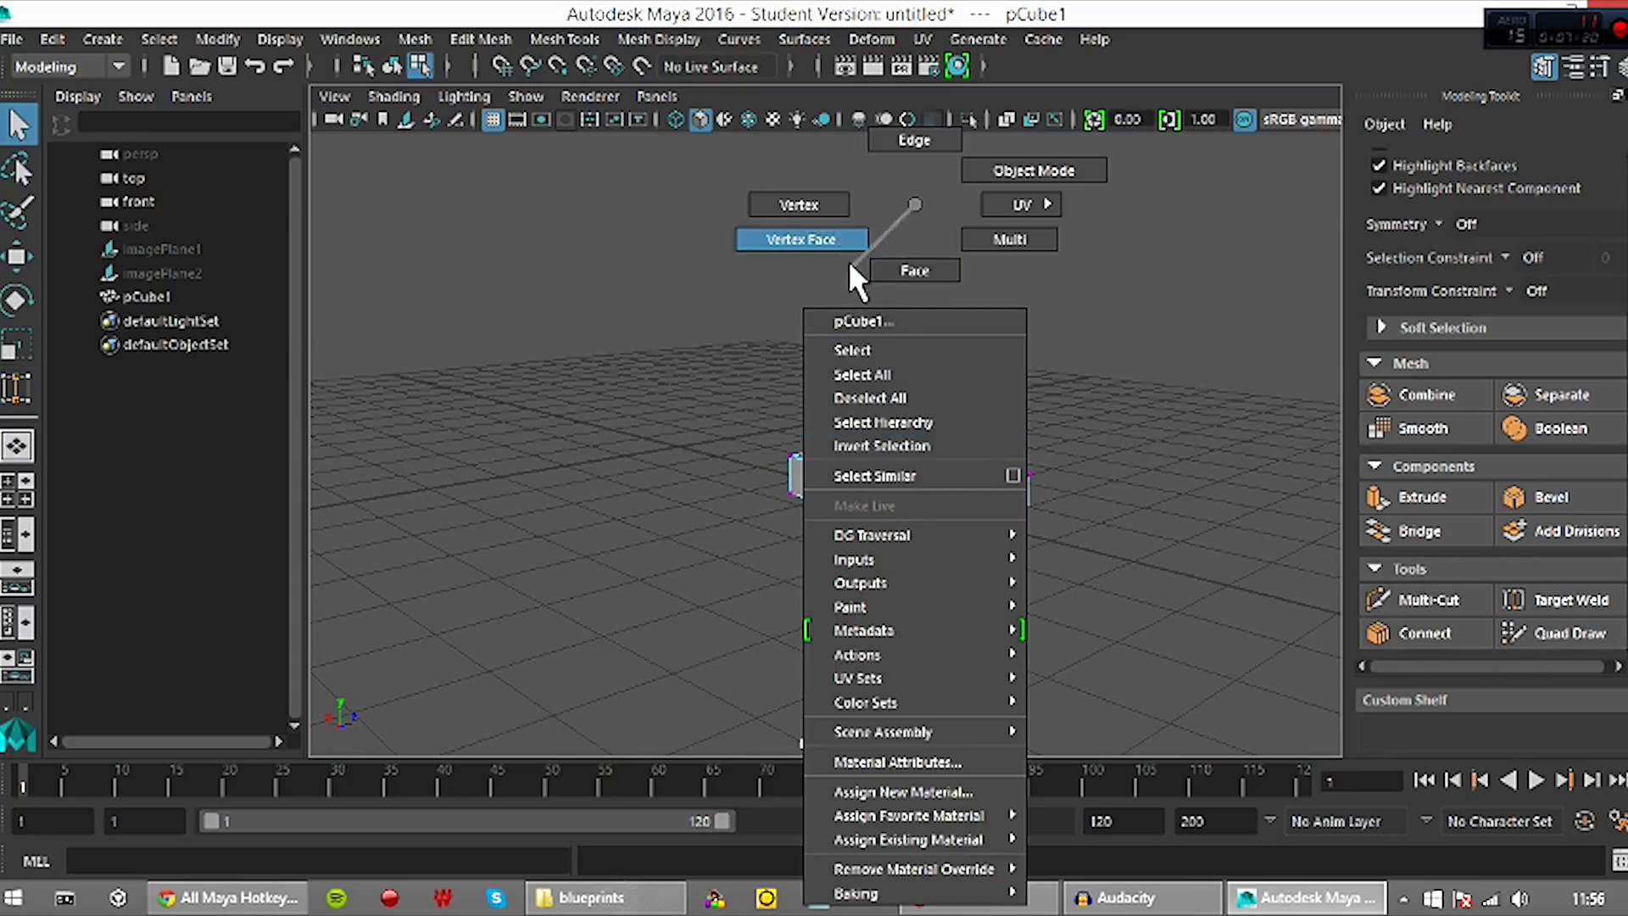
left_click(914, 140)
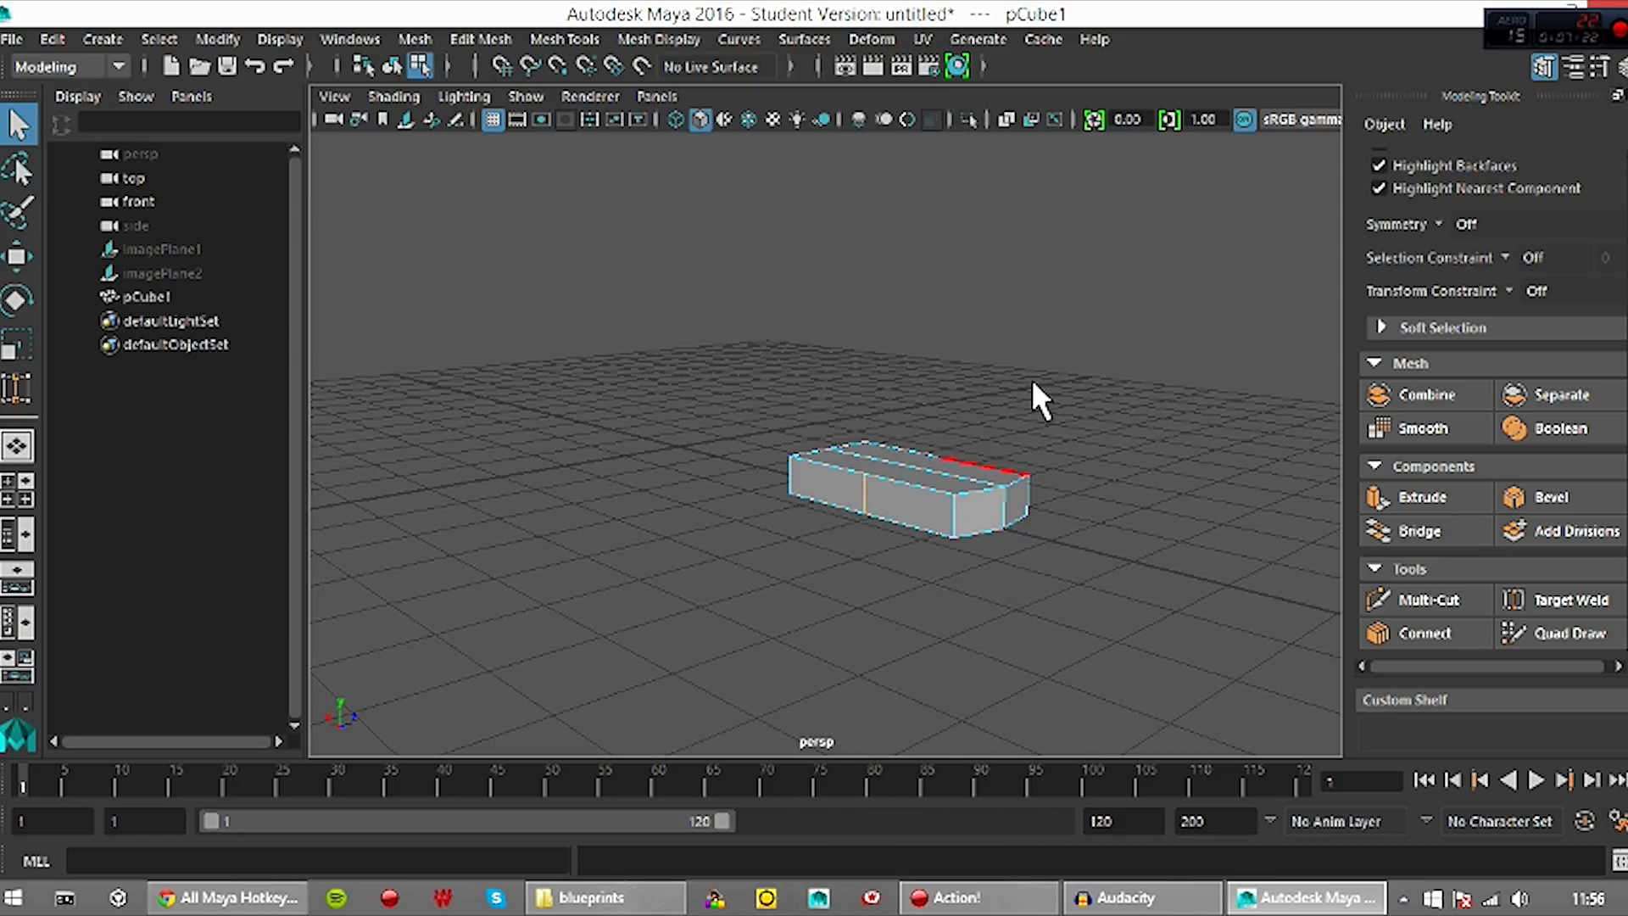
left_click_drag(952, 639, 691, 594, "alt")
Show imagePlane1 and imagePlane2 again and compare the block with the side-view blueprint
left_click_drag(163, 250, 191, 273)
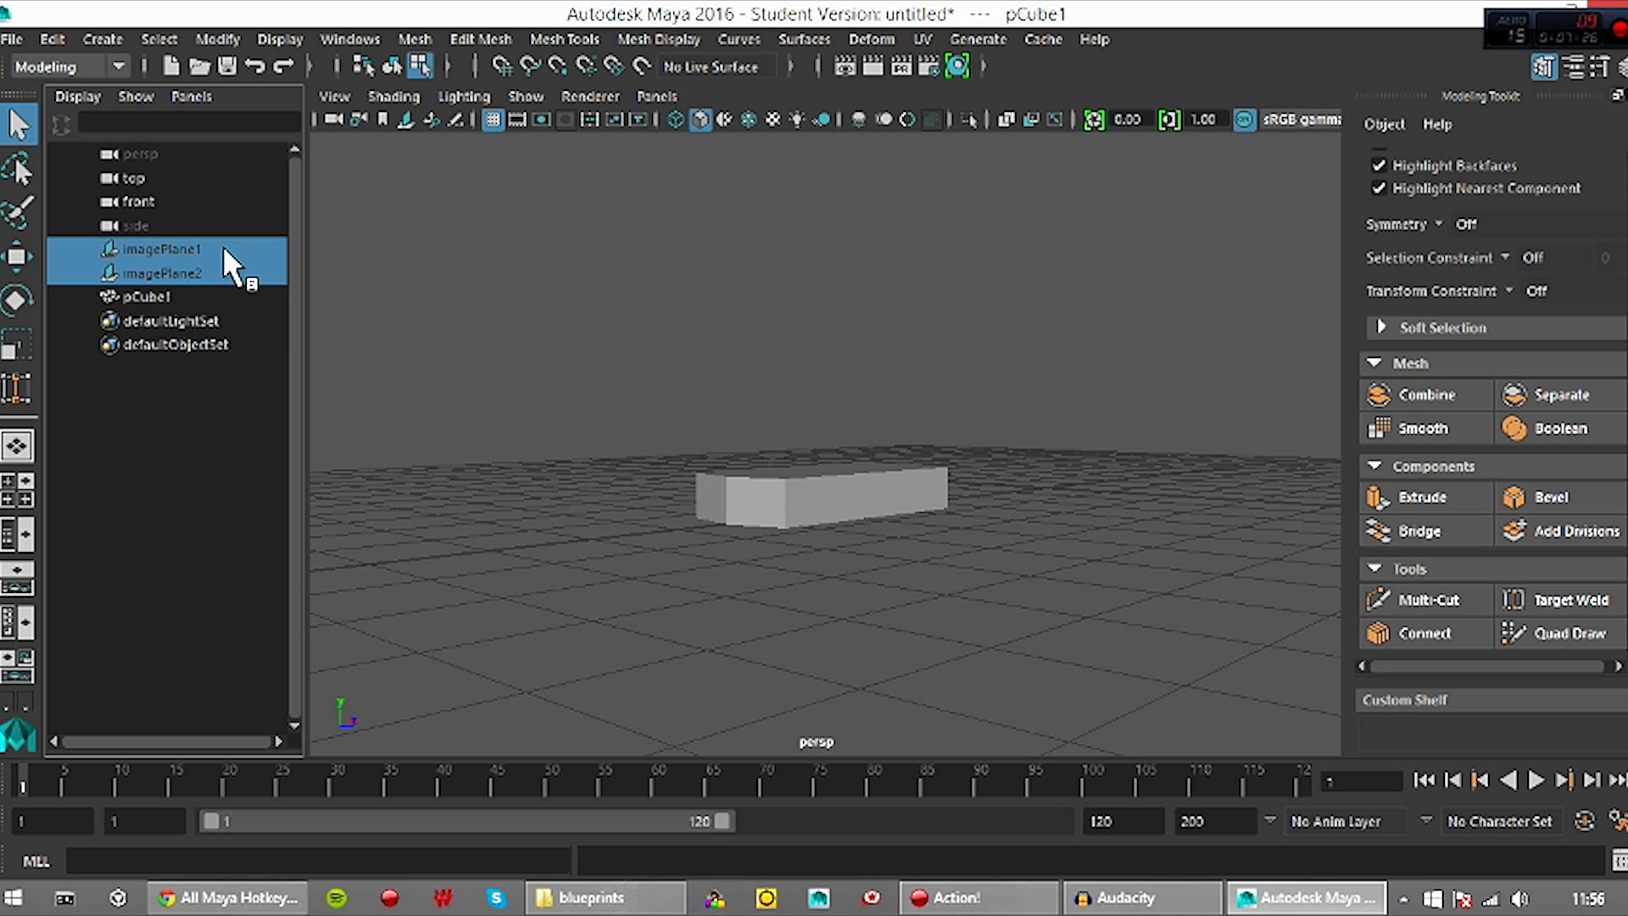
key("h")
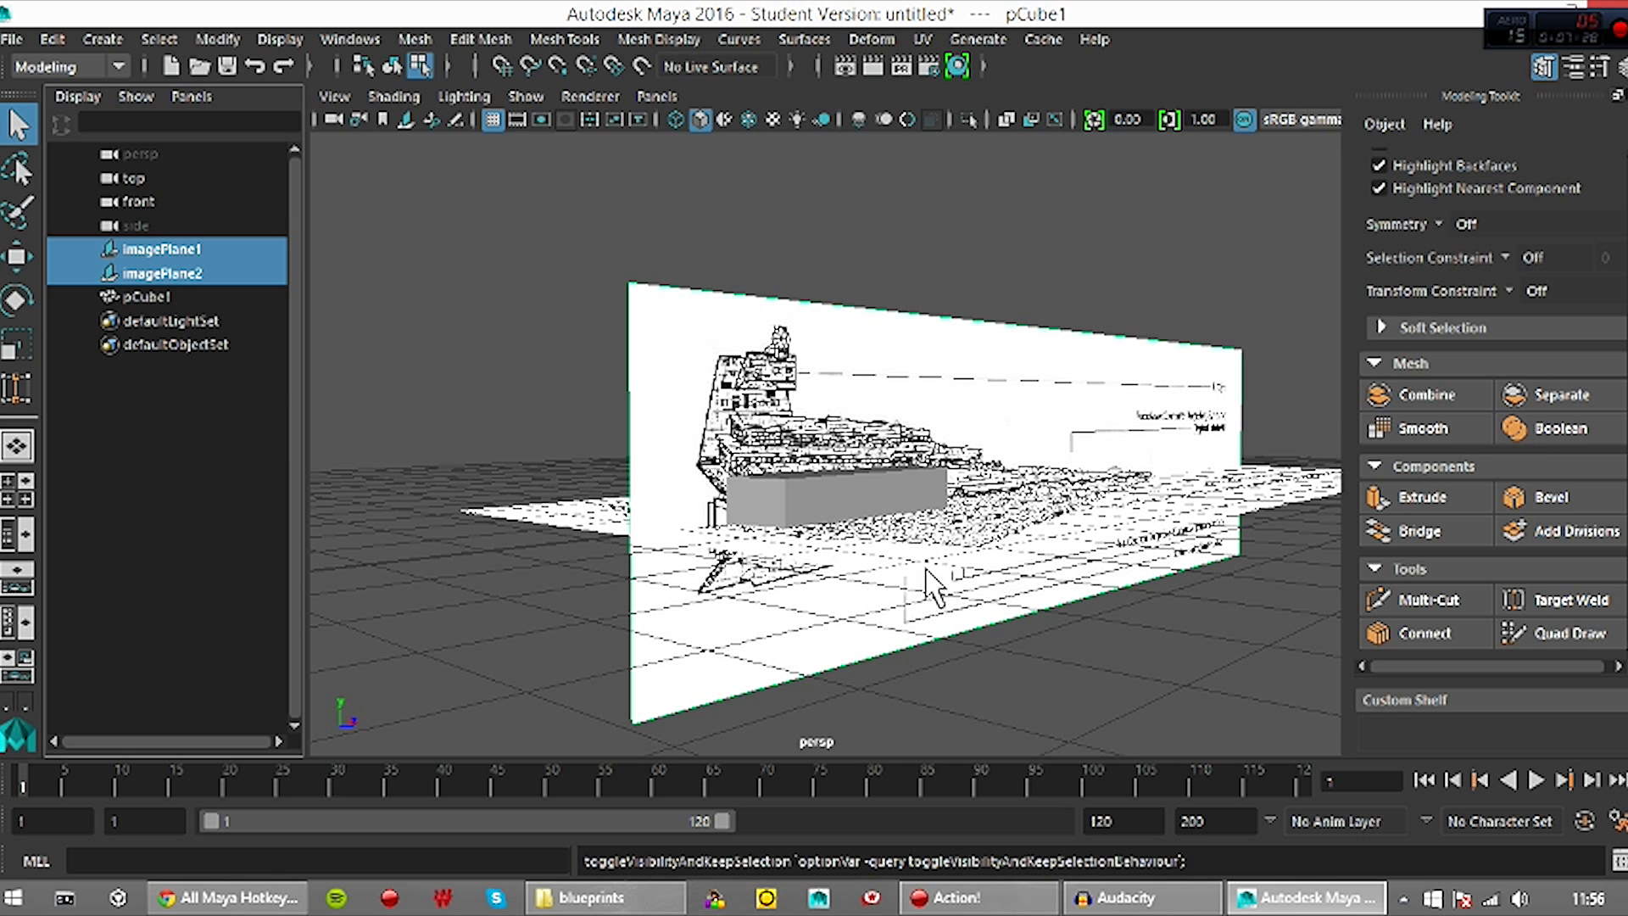
left_click_drag(1010, 598, 874, 626, "alt")
scroll(870, 619, "up", 5)
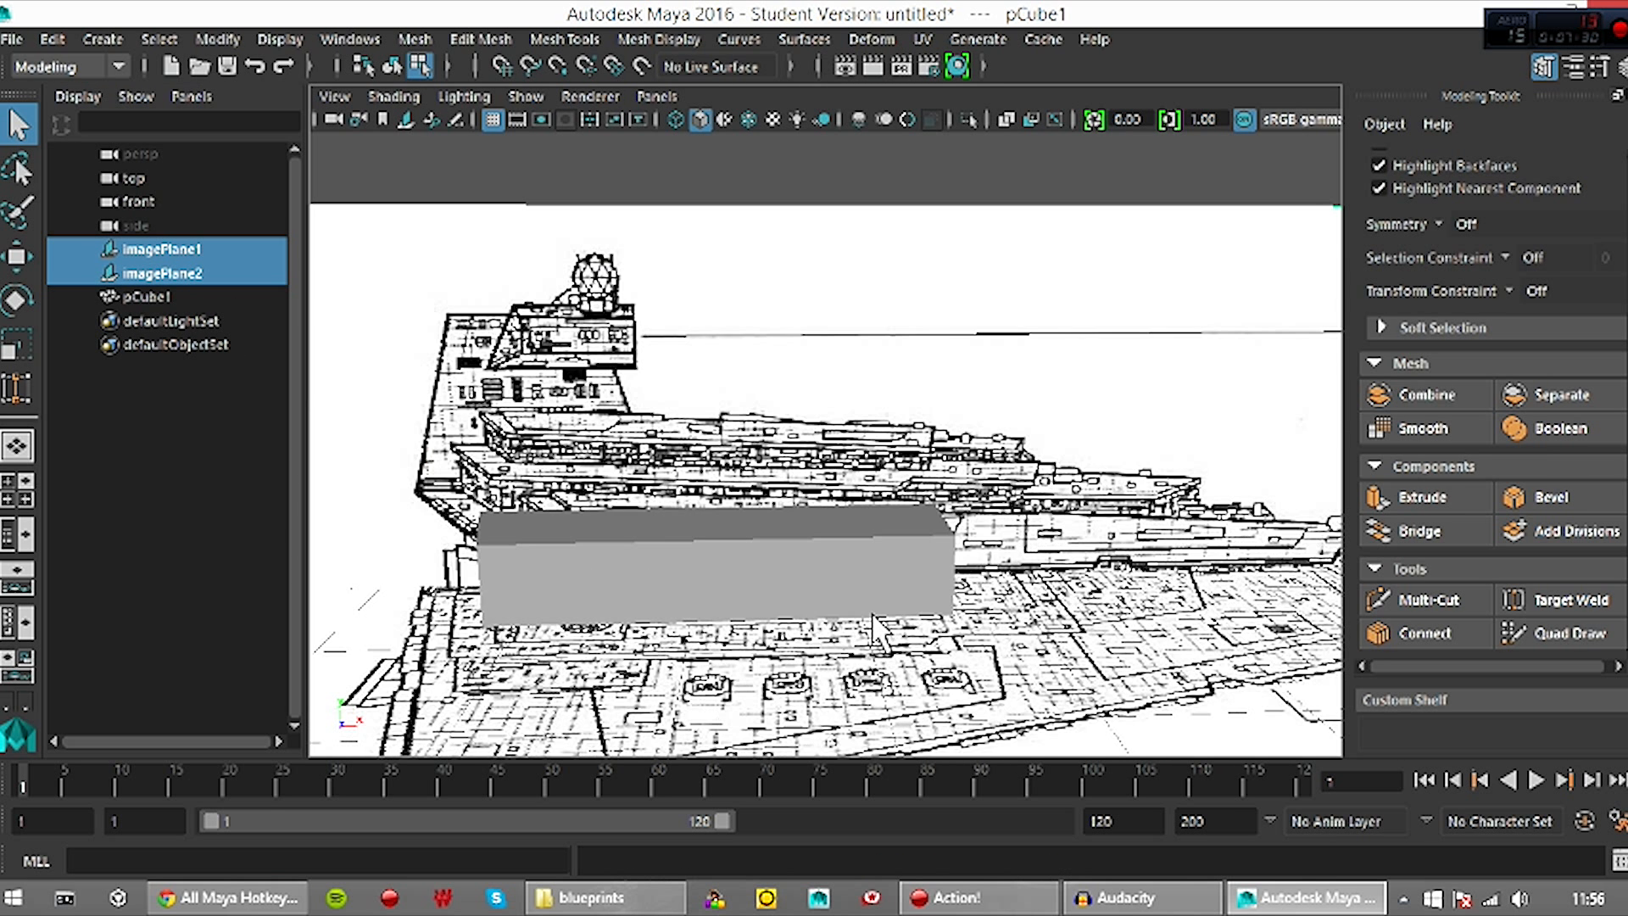
left_click_drag(856, 689, 729, 627, "alt")
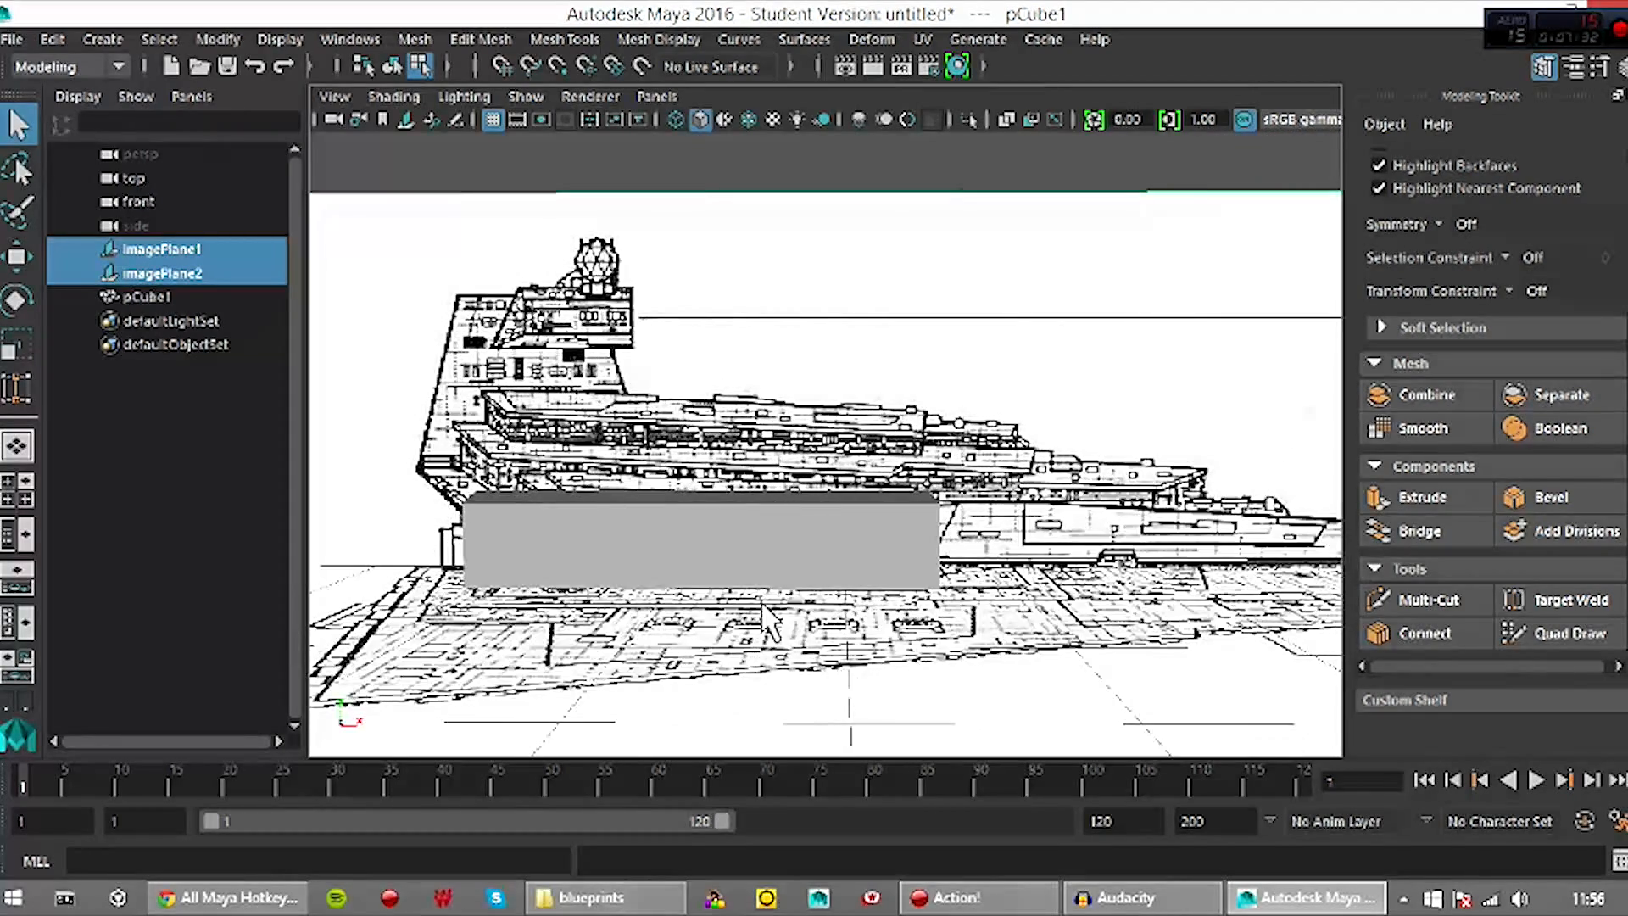
Return the block to object mode and temporarily hide it to examine the side-view blueprint behind it
right_click_drag(792, 551, 886, 170)
left_click(759, 555)
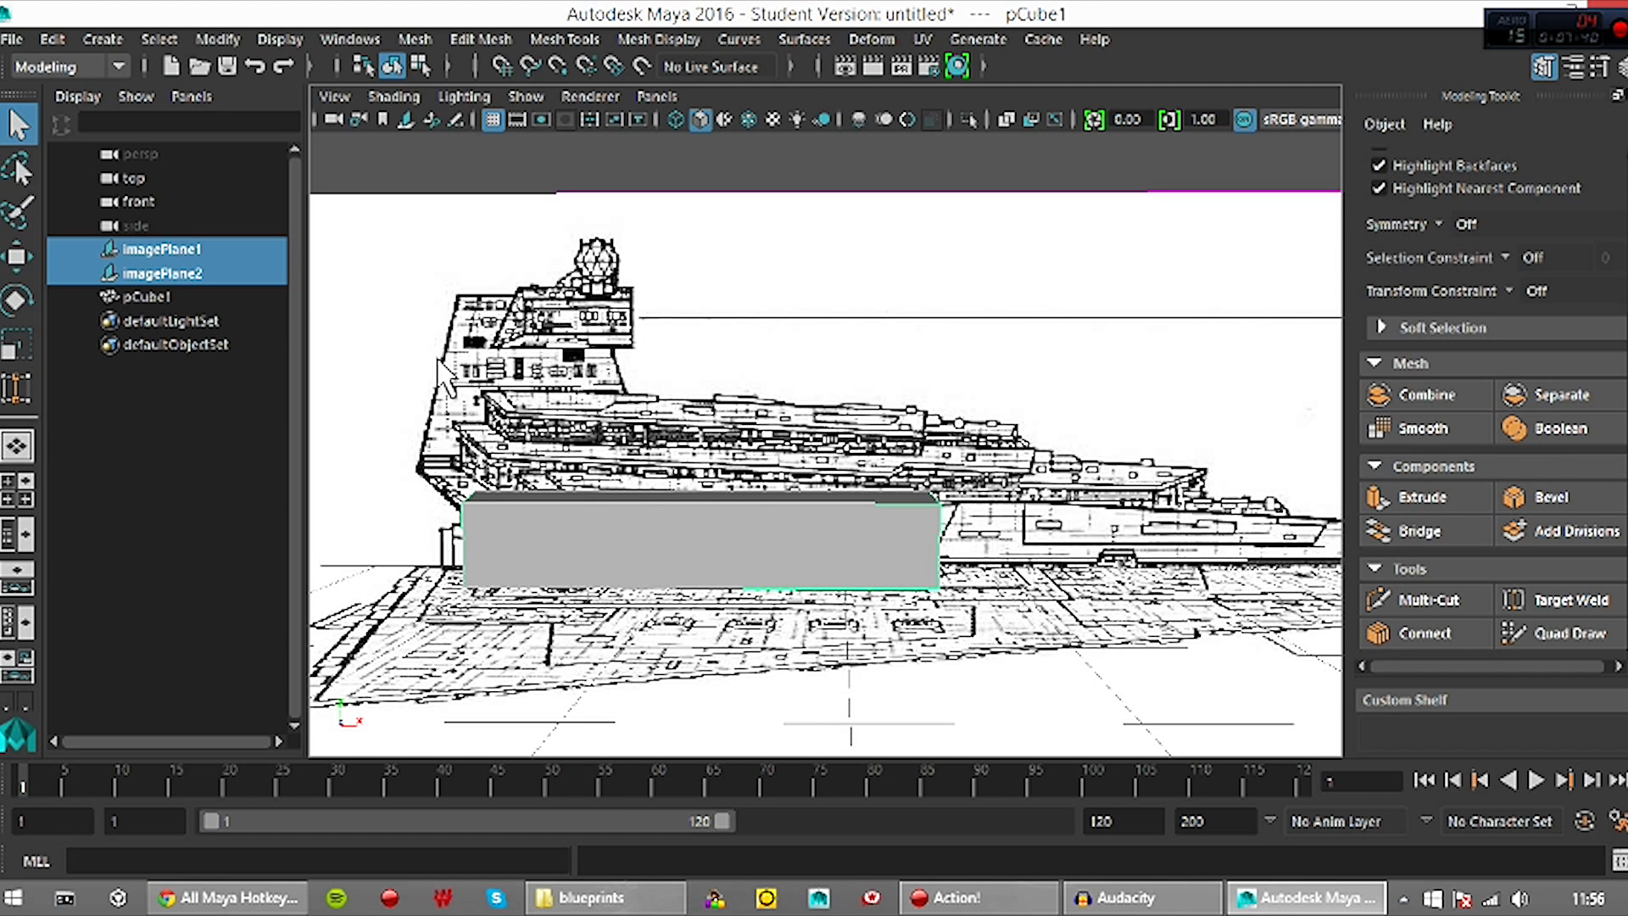
key("ctrl+h")
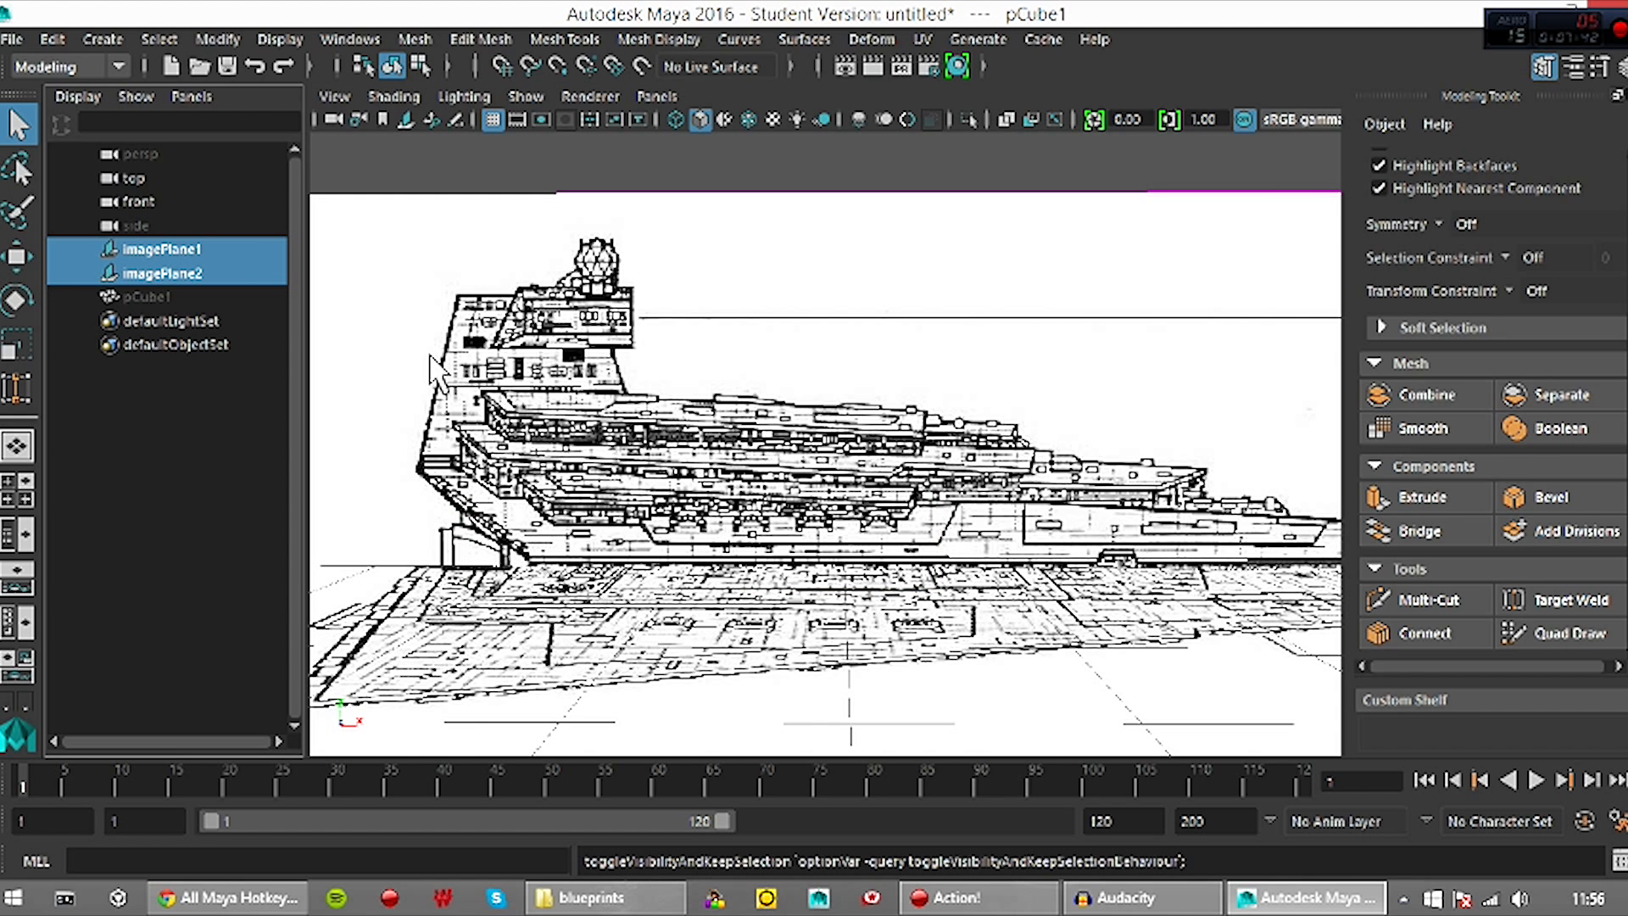
key("ctrl+h")
left_click(229, 295)
Hide imagePlane1 and imagePlane2, leaving only the block displayed
left_click(192, 250)
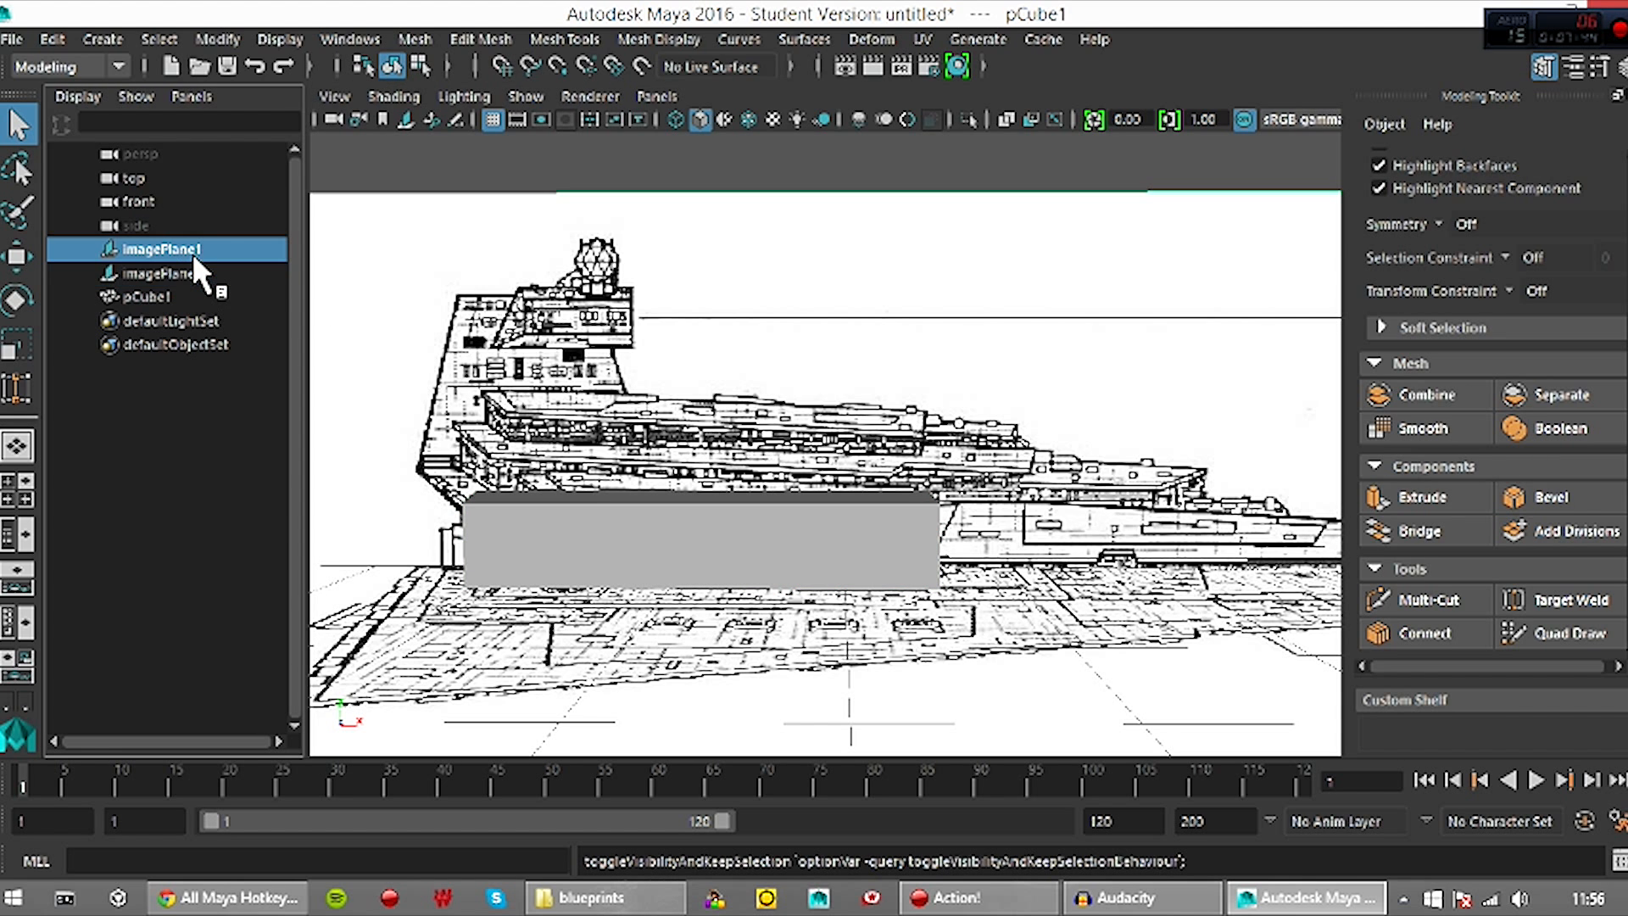
key("ctrl+h")
left_click(203, 272)
key("ctrl+h")
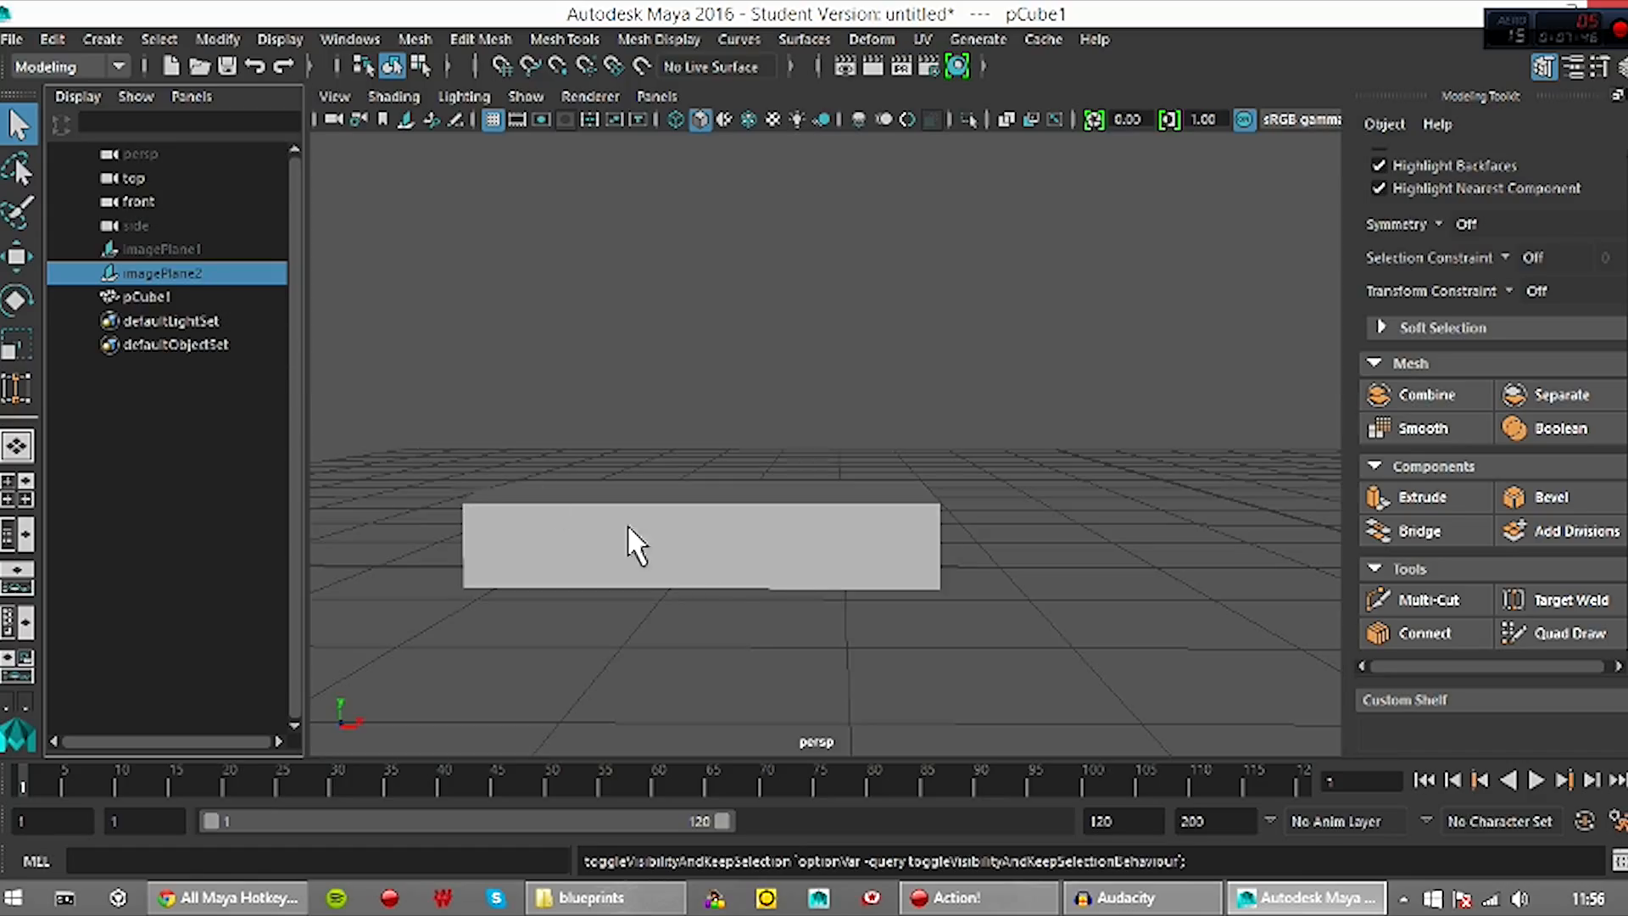
In face mode, select the block's bottom face and move it up along Y to make the block thinner
left_click_drag(722, 573, 741, 545, "alt")
right_click_drag(728, 216, 761, 332)
left_click(699, 497)
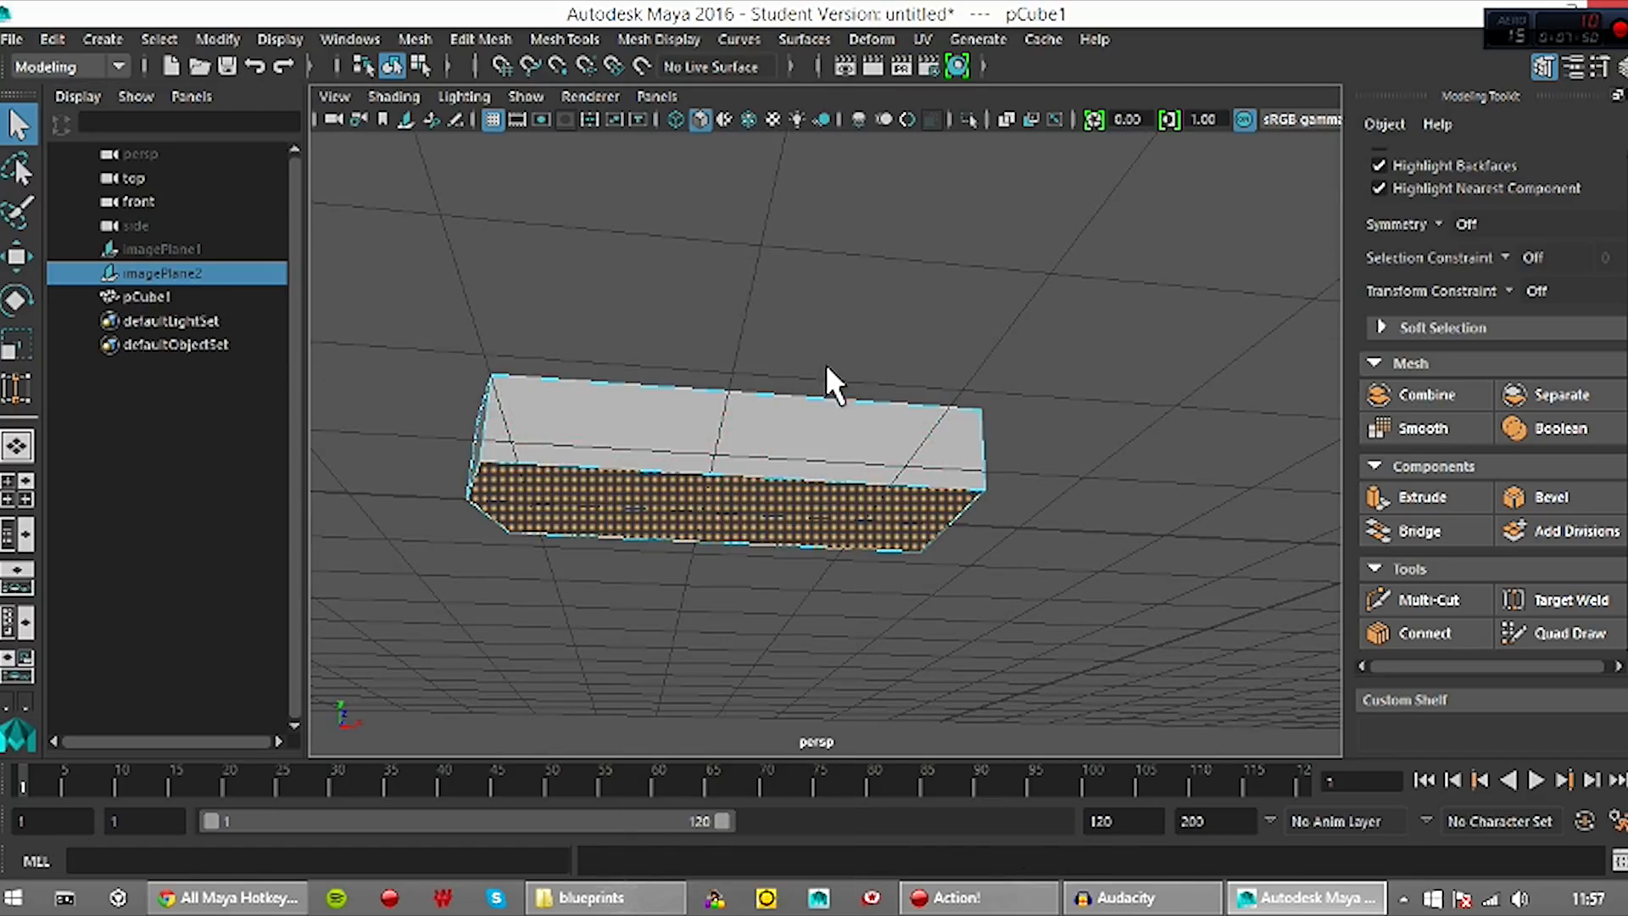
key("w")
left_click_drag(722, 458, 723, 414)
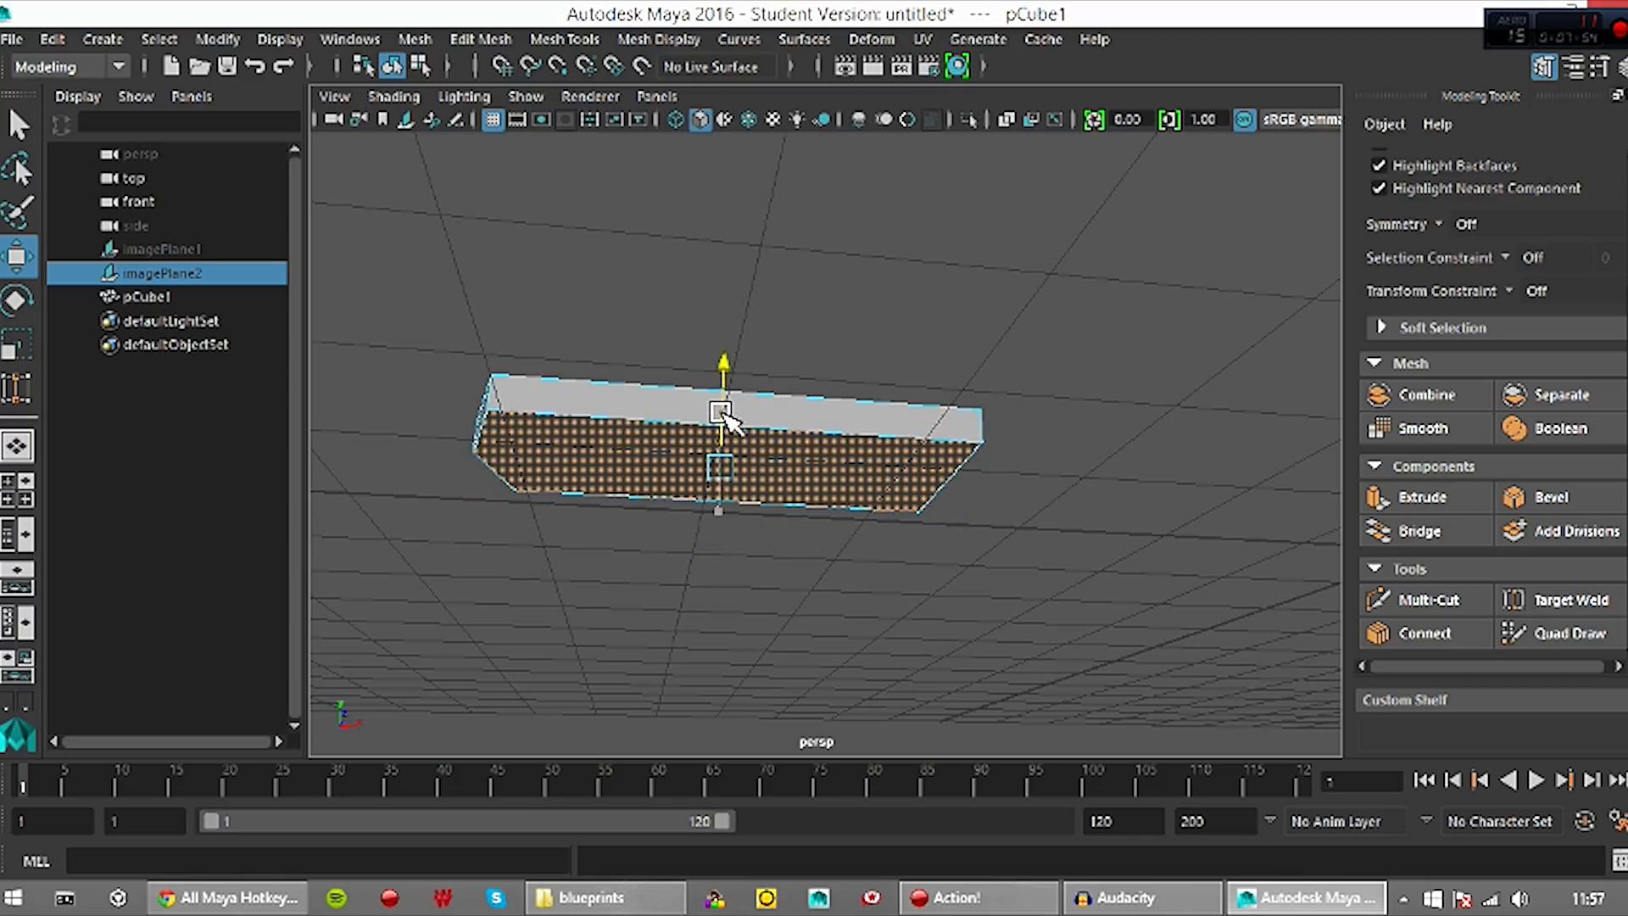
Show imagePlane1 and imagePlane2 again behind the thinned block
left_click_drag(839, 390, 901, 379, "alt")
left_click_drag(706, 466, 708, 462)
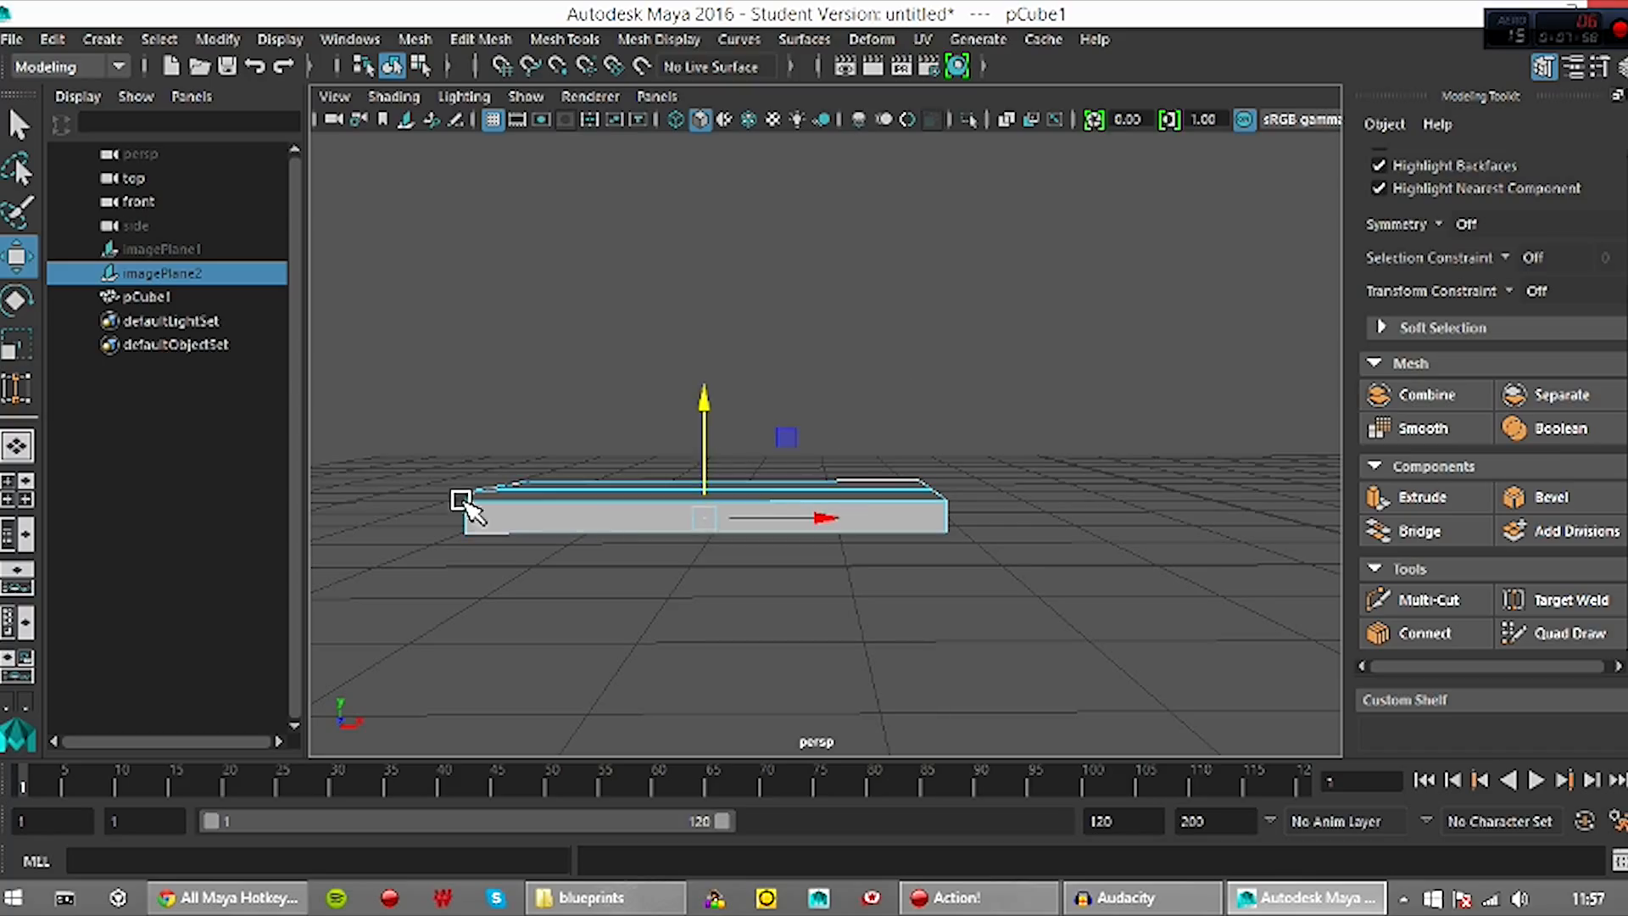
left_click_drag(196, 253, 204, 271)
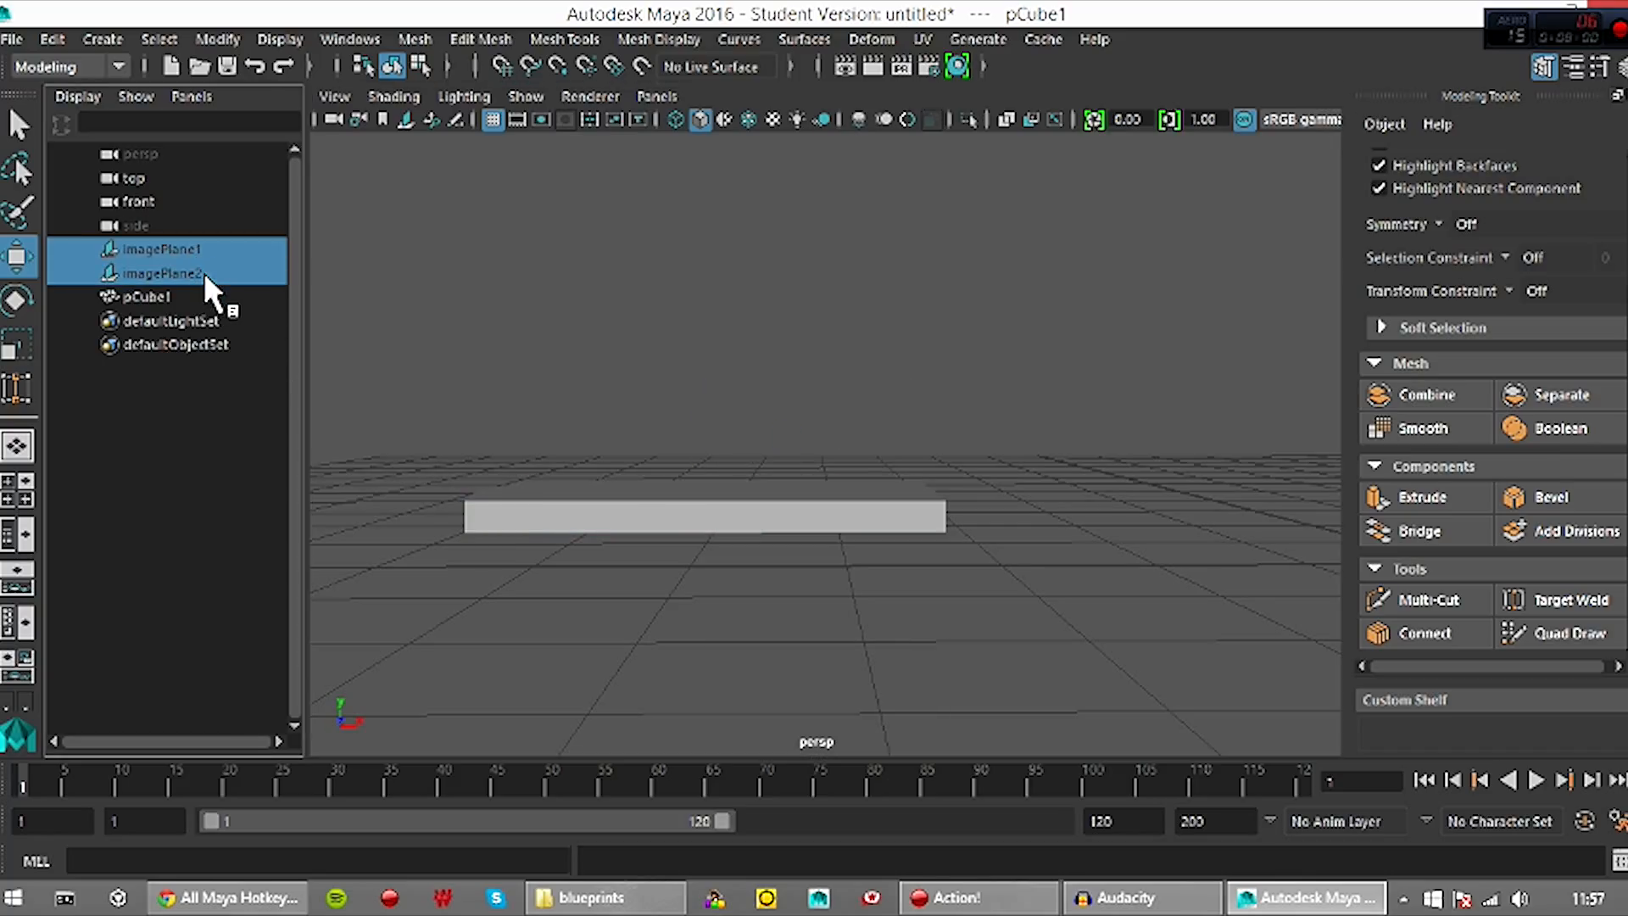
key("ctrl+h")
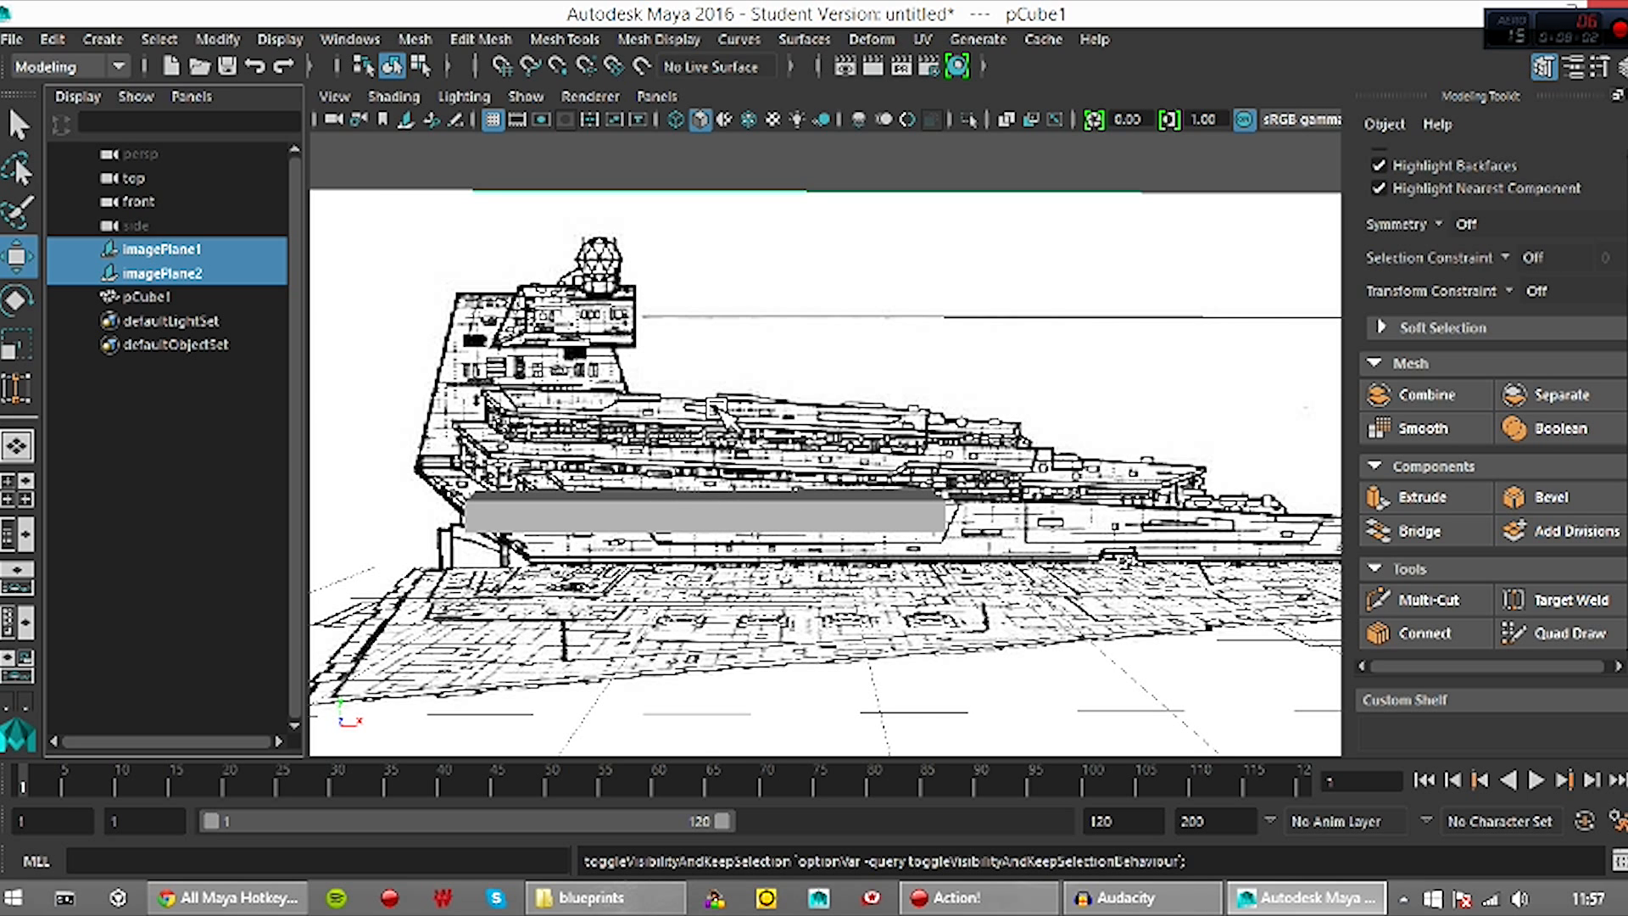
In the side view, raise the whole block along Y towards the superstructure's upper tier on the blueprint
key("space")
left_click_drag(707, 395, 722, 456)
scroll(748, 527, "up", 5)
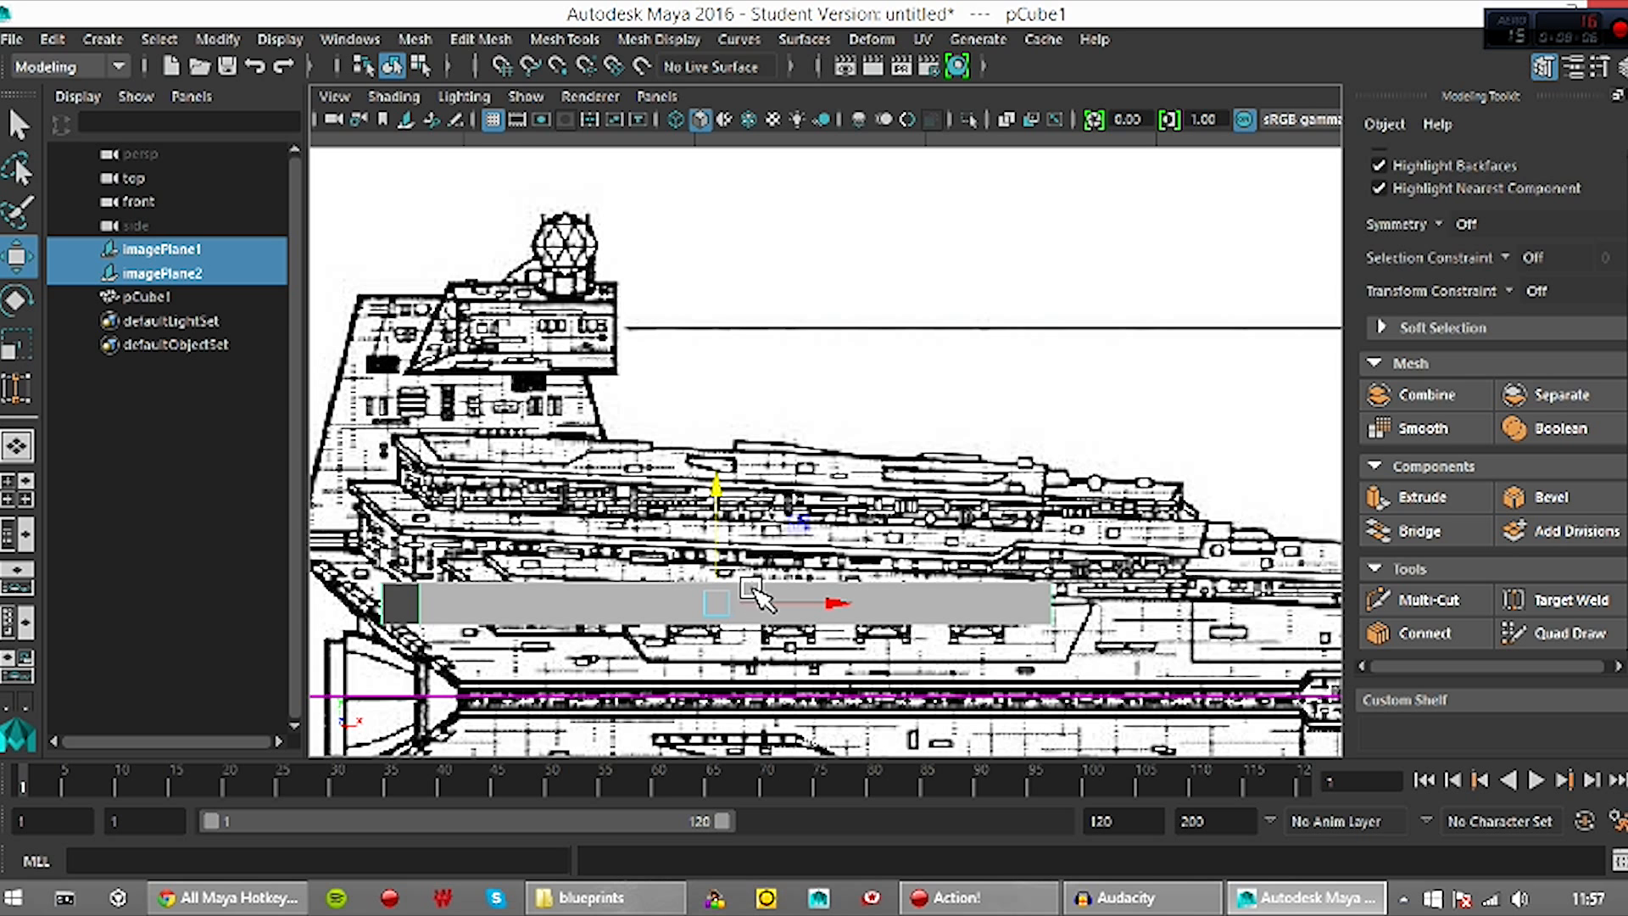
left_click_drag(730, 566, 725, 467)
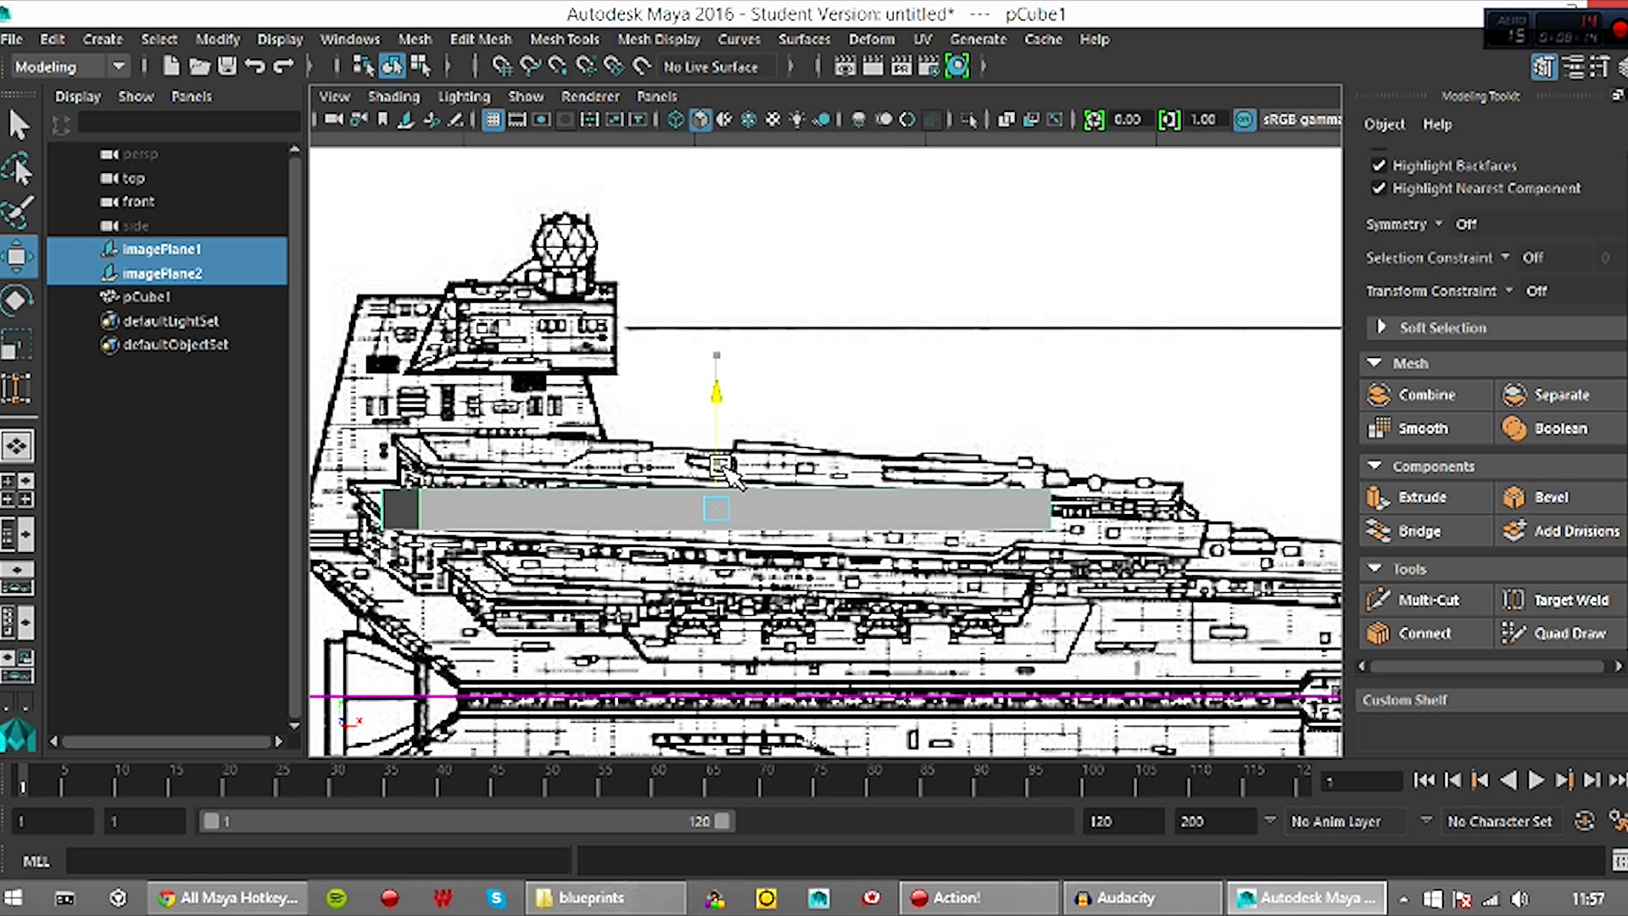
In vertex mode, select the block's rear-end vertices and raise them to the upper tier's rear edge on the side blueprint
right_click_drag(918, 532, 787, 219)
left_click_drag(631, 421, 852, 697)
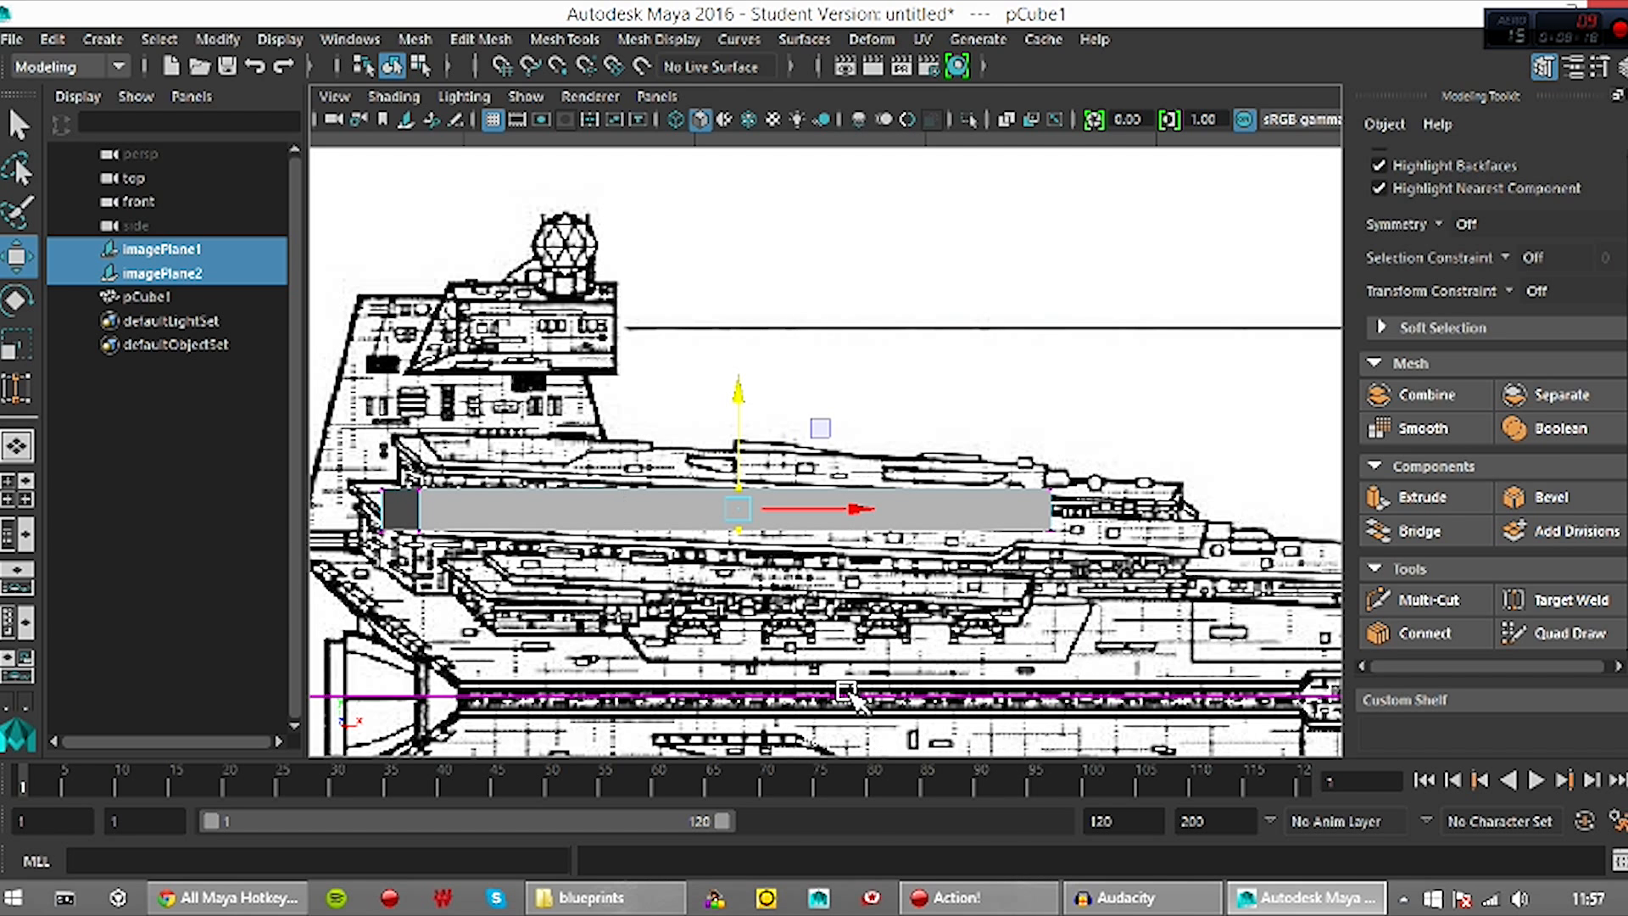
left_click(838, 660)
left_click_drag(344, 450, 514, 641)
left_click_drag(402, 462, 405, 540)
left_click_drag(390, 454, 406, 416)
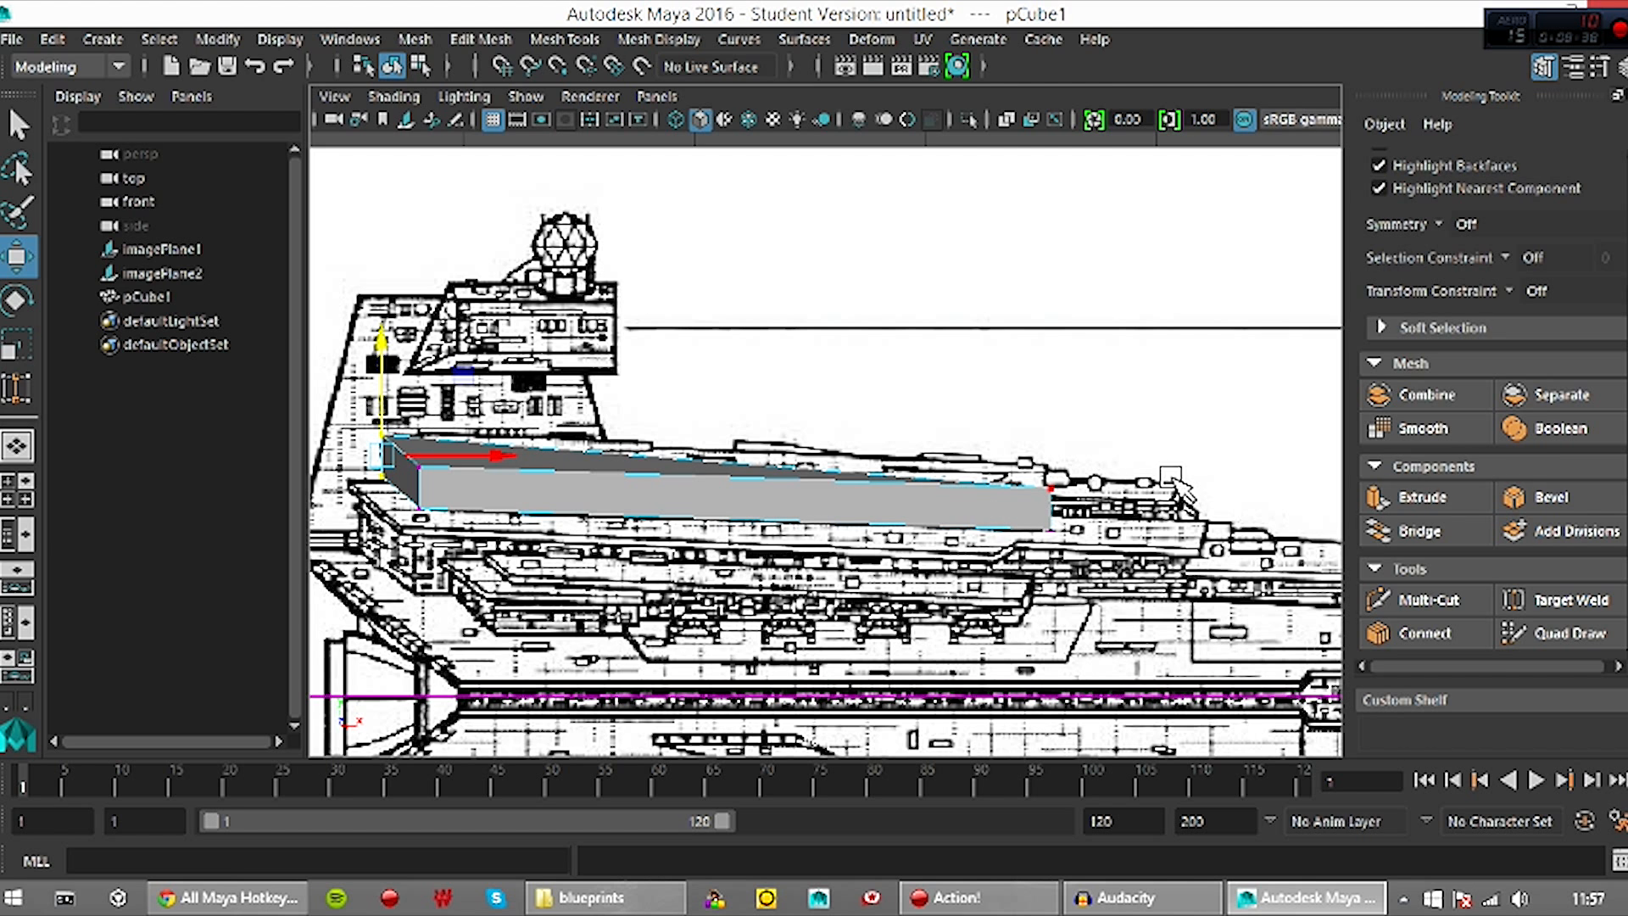
Select the block's front-end vertices and raise them in the side view to follow the upper tier's sloping top line
key("space")
left_click_drag(929, 513, 933, 471)
left_click_drag(904, 560, 909, 605, "alt")
scroll(888, 554, "up", 5)
left_click_drag(927, 468, 1045, 634)
left_click_drag(850, 643, 918, 647, "alt")
key("space")
left_click_drag(964, 519, 975, 573)
scroll(1022, 568, "up", 3)
left_click_drag(1183, 505, 1191, 460)
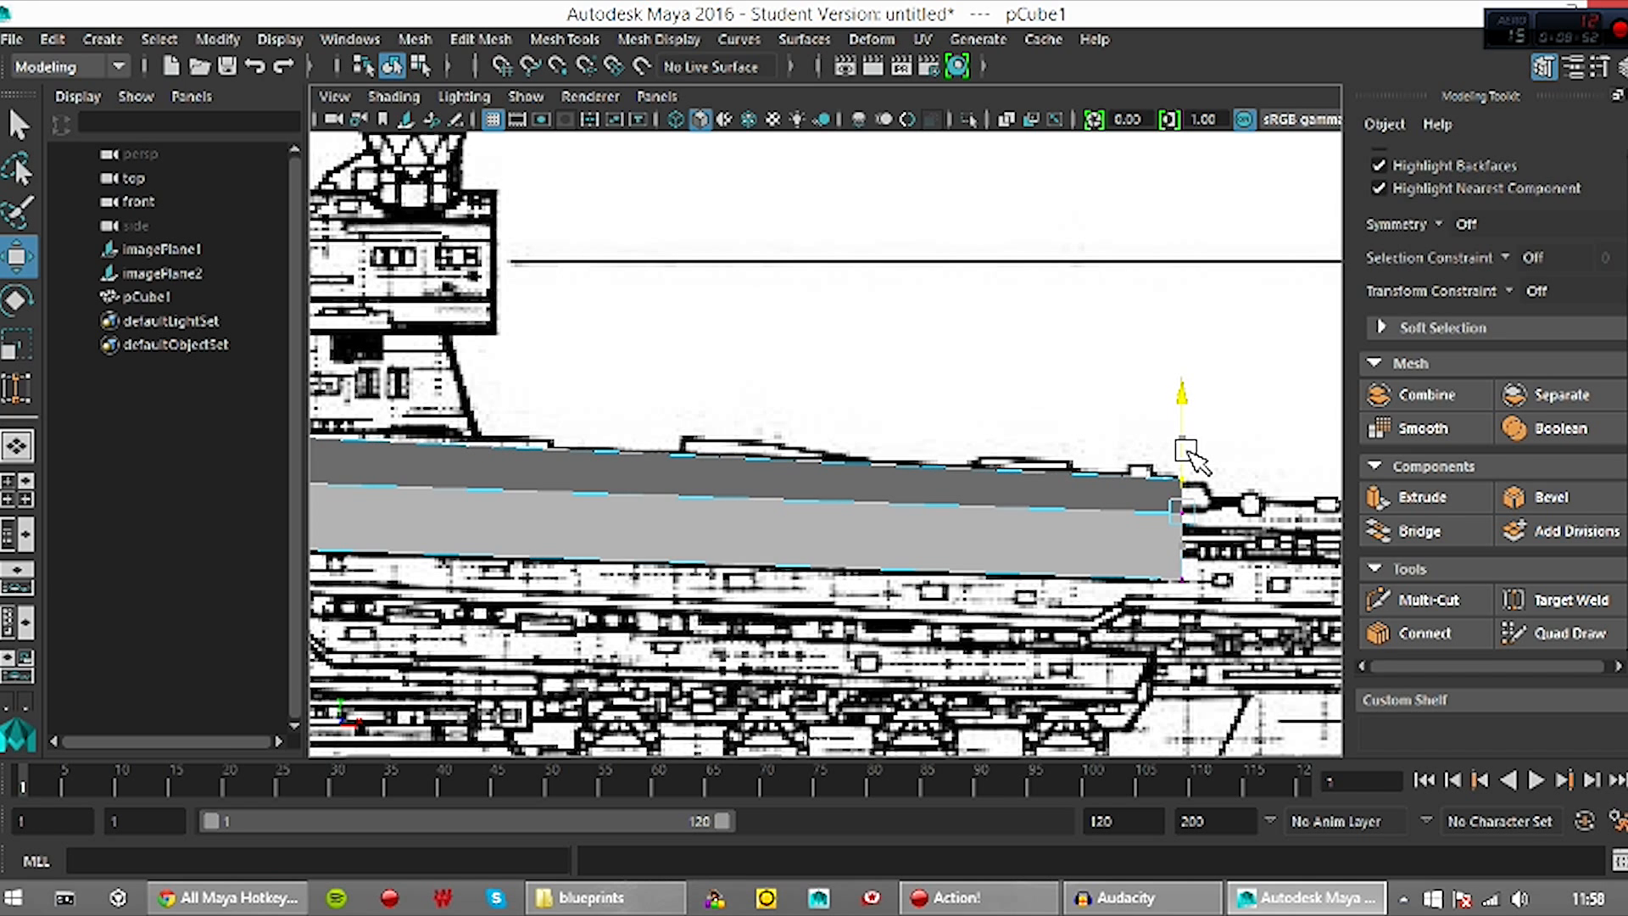
Open star_destroyer.jpg from the blueprints folder, examine the stepped tiers of the superstructure, and return to Maya
scroll(1003, 534, "down", 5)
left_click_drag(876, 539, 678, 525, "alt")
key("space")
left_click_drag(798, 502, 803, 443)
left_click_drag(1089, 574, 742, 559, "alt")
left_click(593, 897)
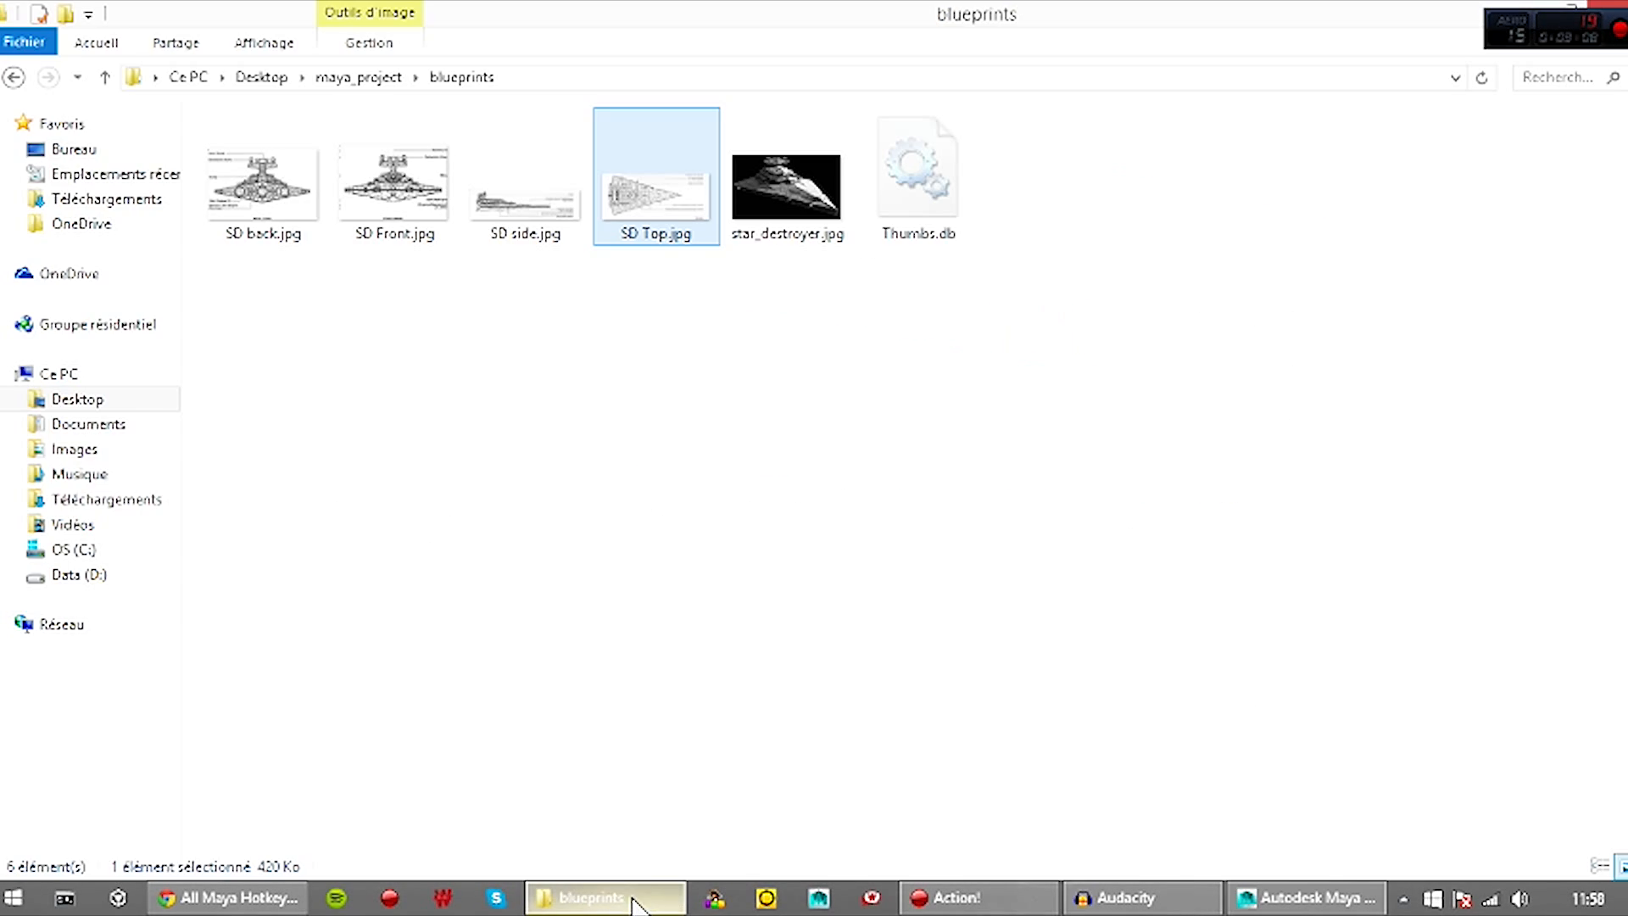
left_click(775, 204)
double_click(773, 201)
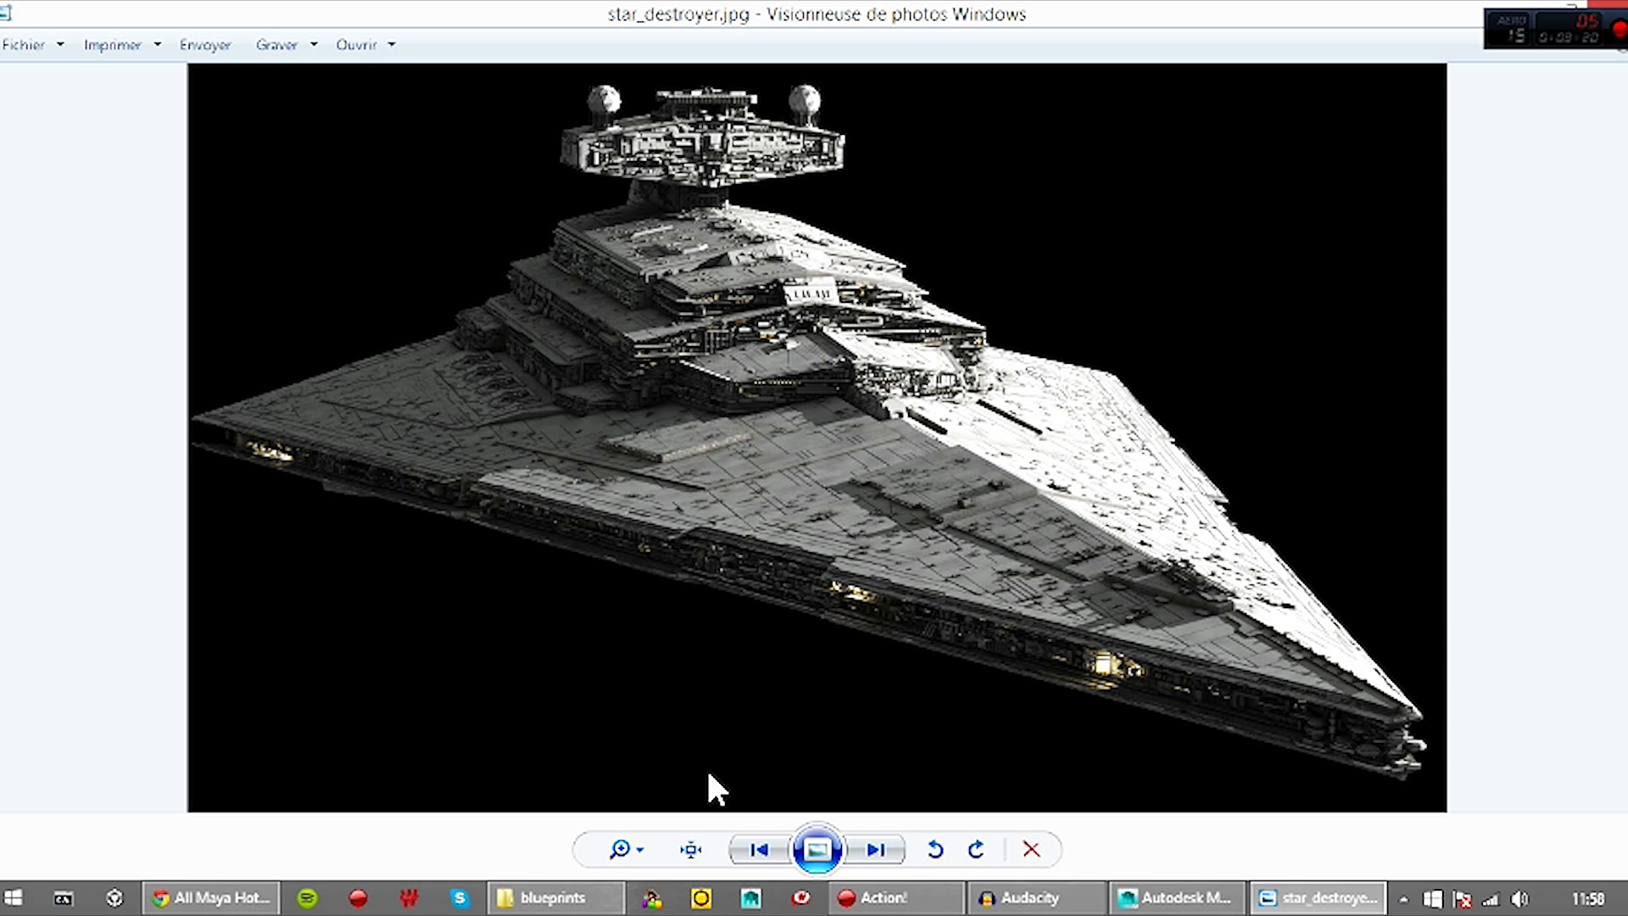
left_click(553, 897)
left_click(1178, 896)
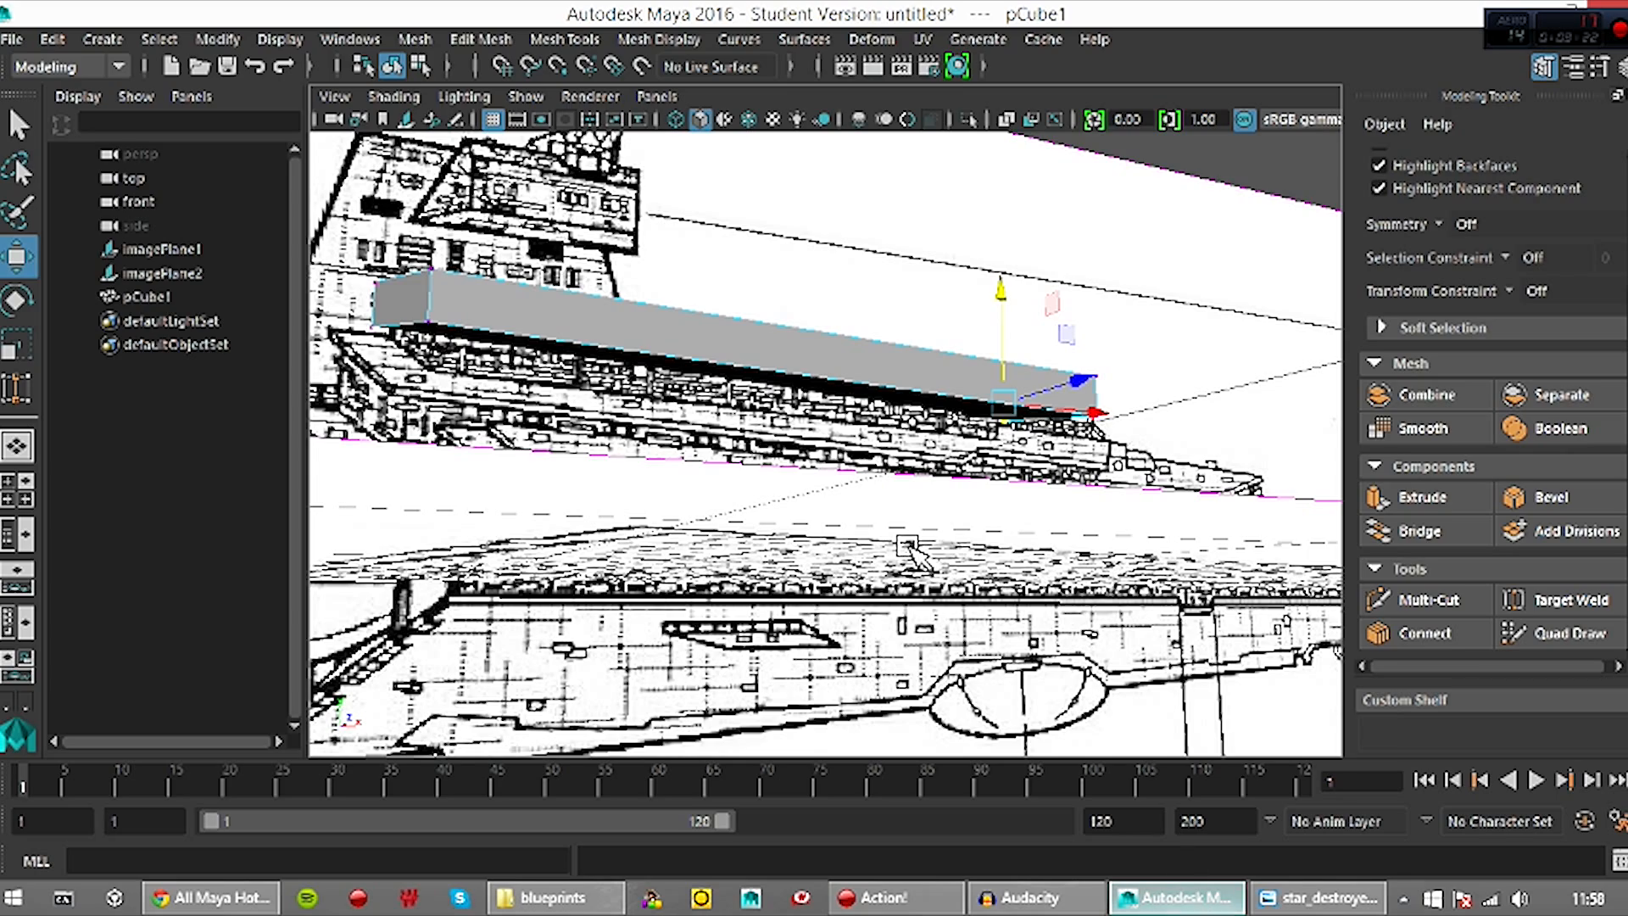
Return the block to object mode, duplicate it and move the copy down along Y beneath the original
left_click_drag(906, 585, 838, 667, "alt")
left_click(801, 301)
right_click_drag(687, 213, 817, 189)
left_click(757, 447)
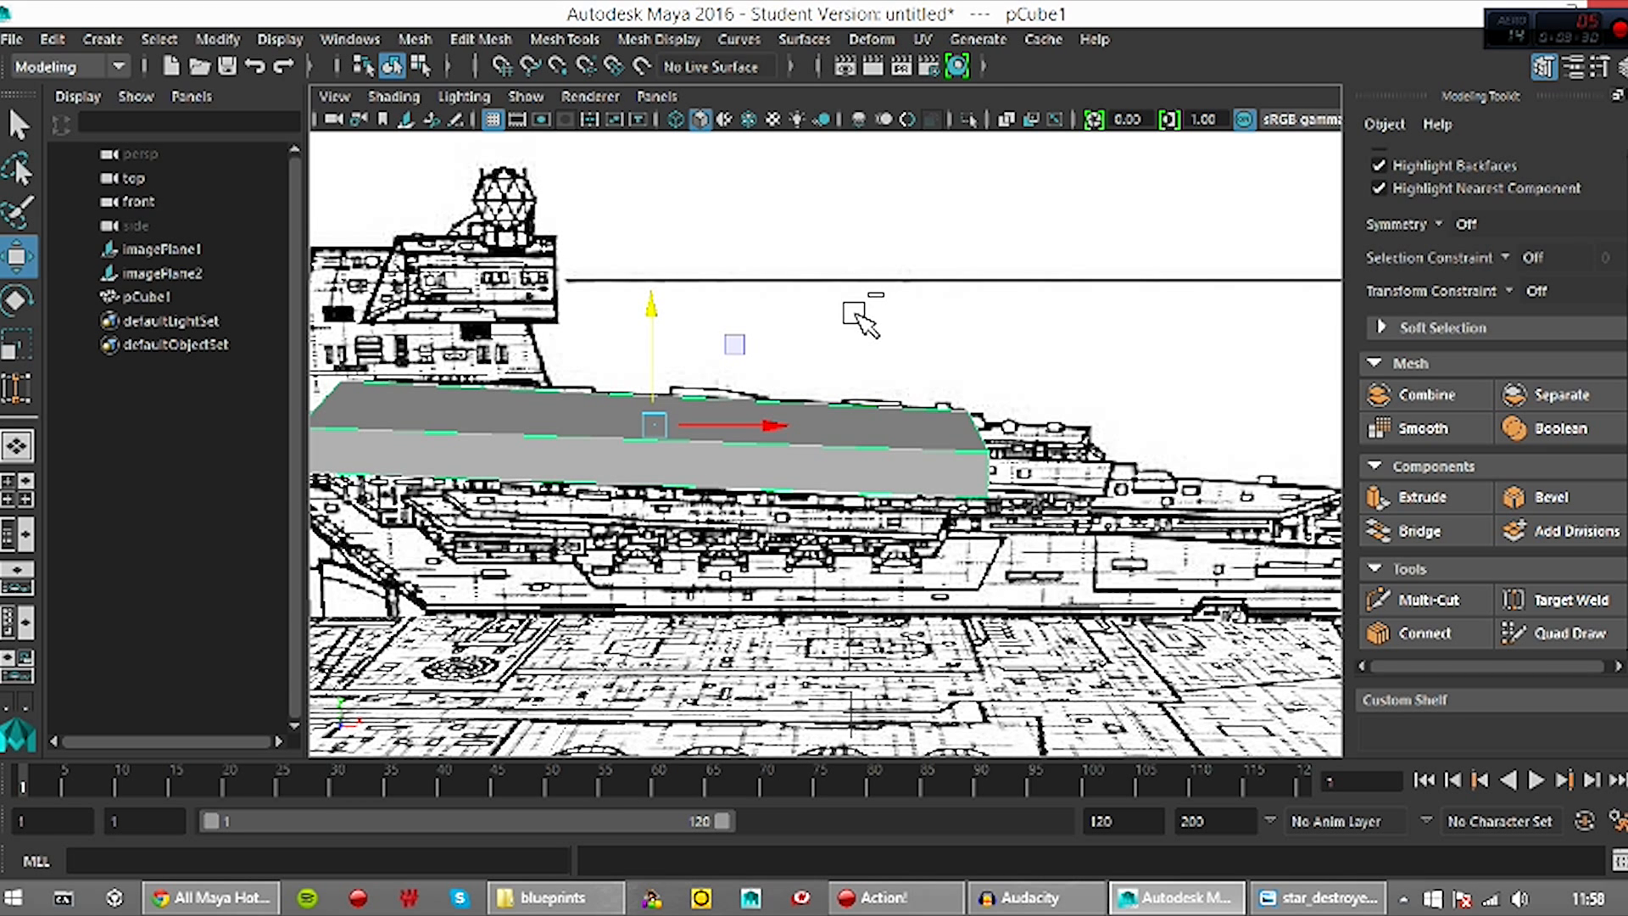
key("ctrl+d")
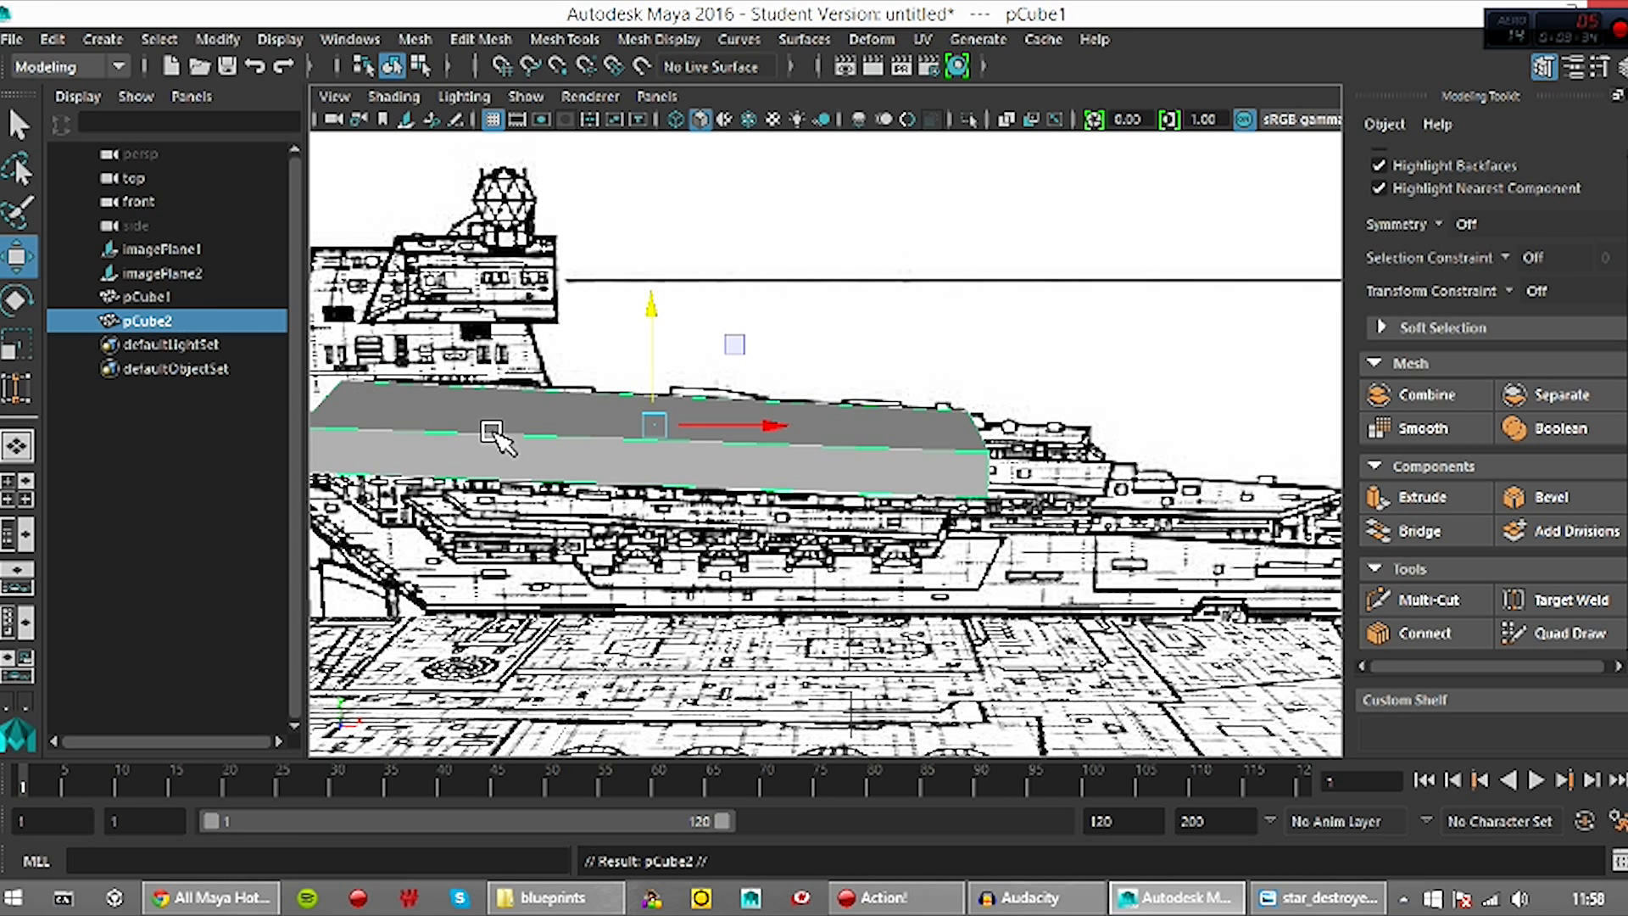
left_click_drag(661, 369, 659, 421)
left_click_drag(866, 371, 987, 339, "alt")
left_click_drag(752, 287, 757, 316)
left_click_drag(1195, 465, 889, 549, "alt")
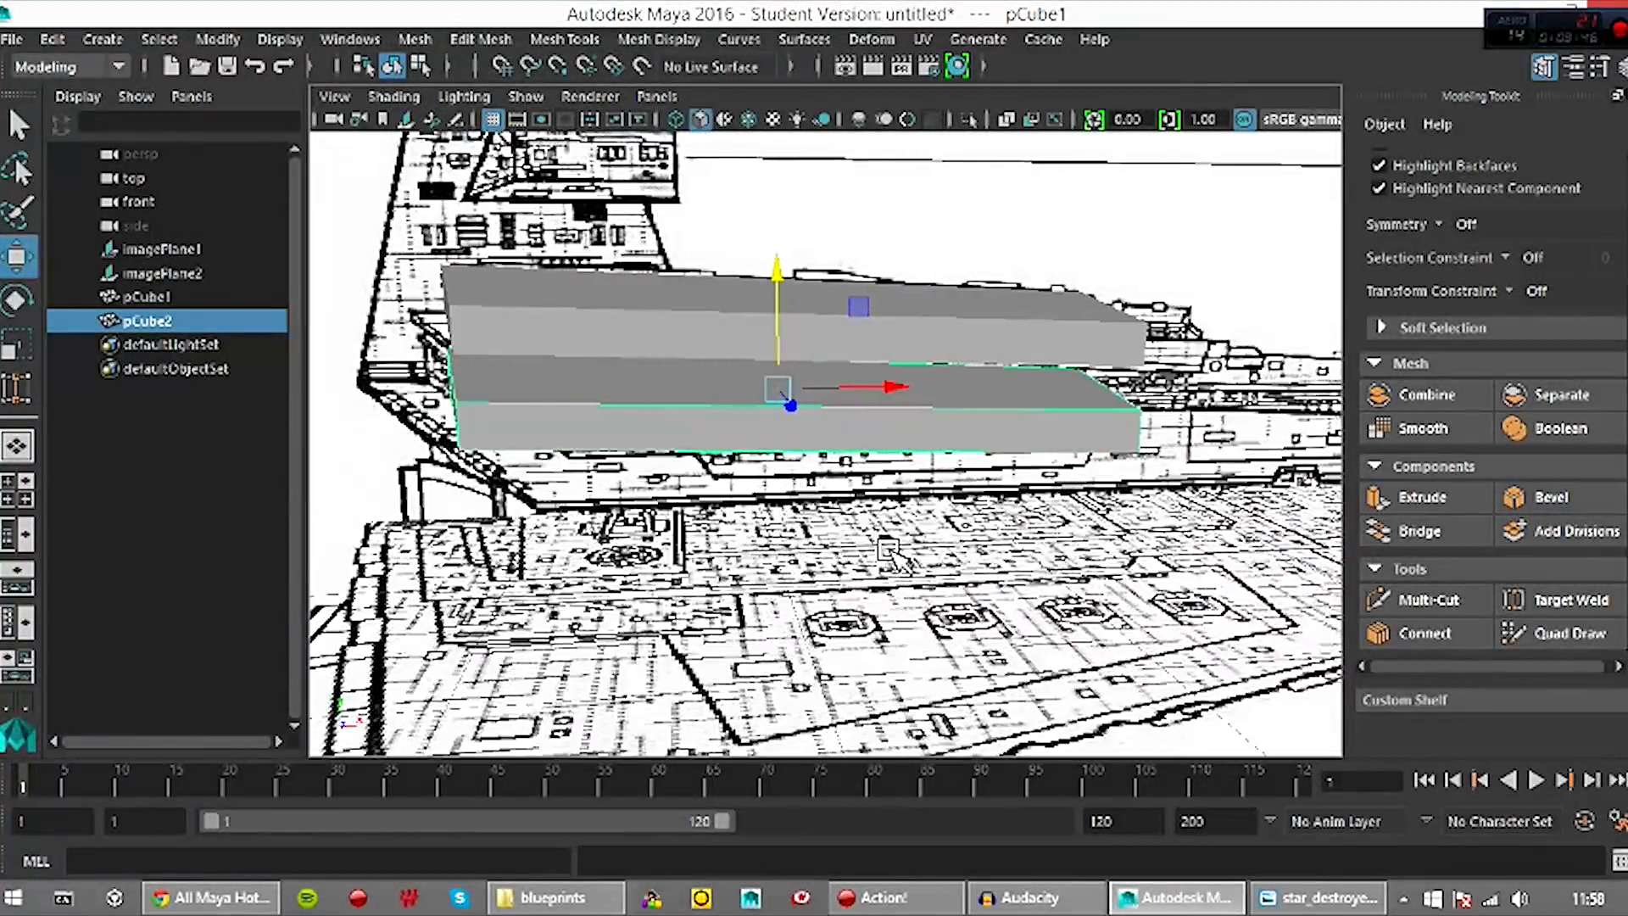
Hide the original block pCube1 and select the duplicate
left_click(158, 299)
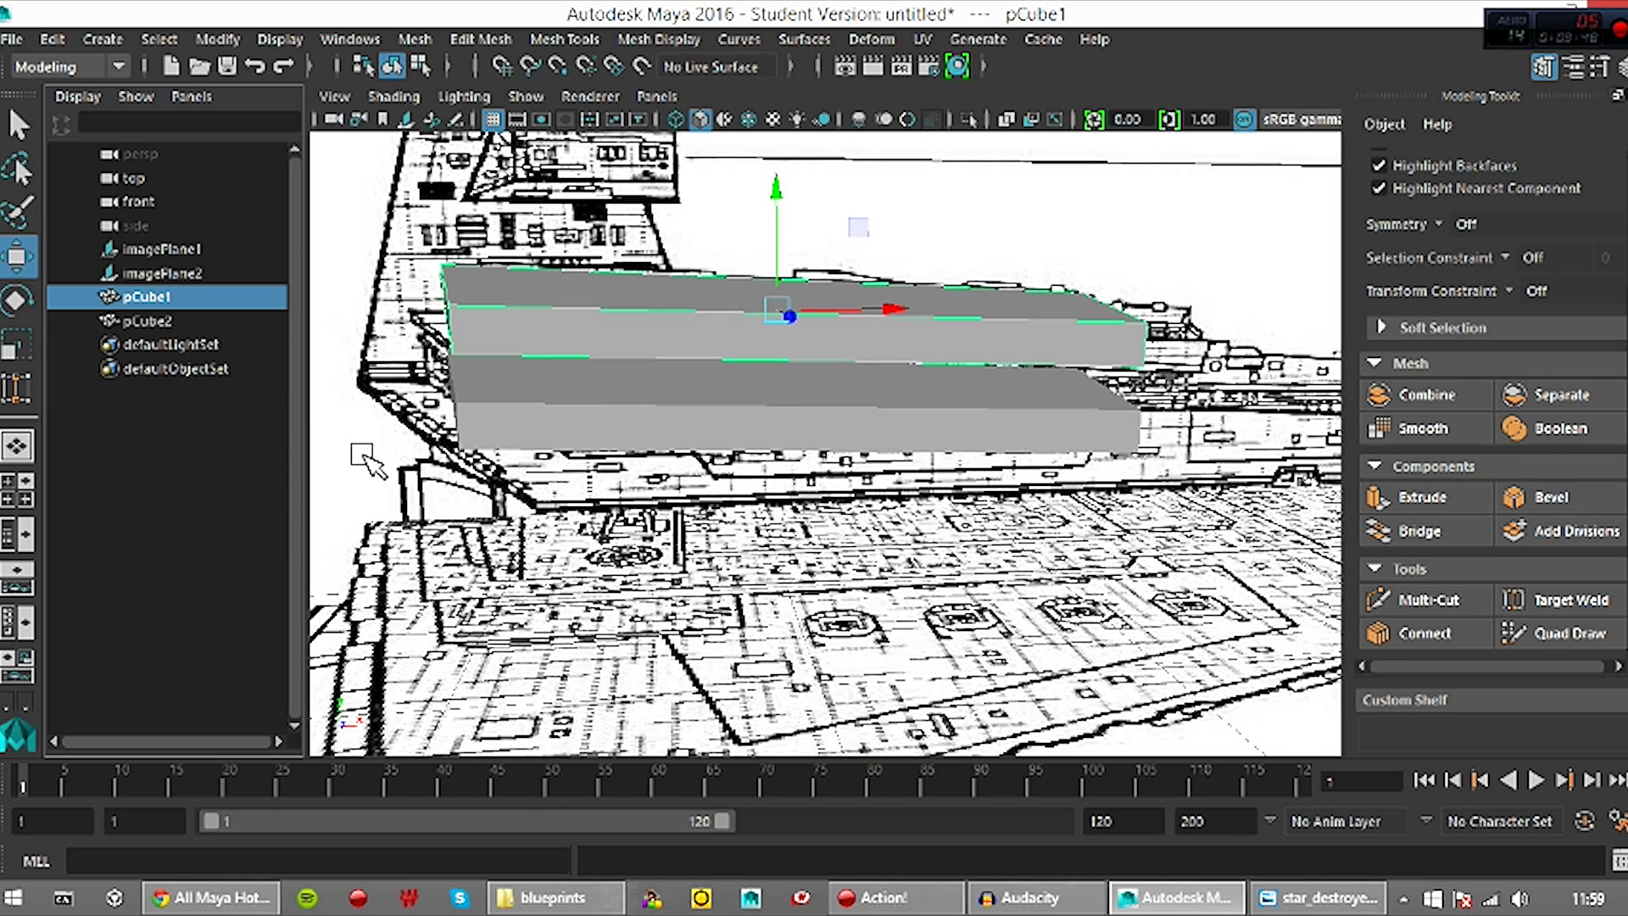
key("ctrl+h")
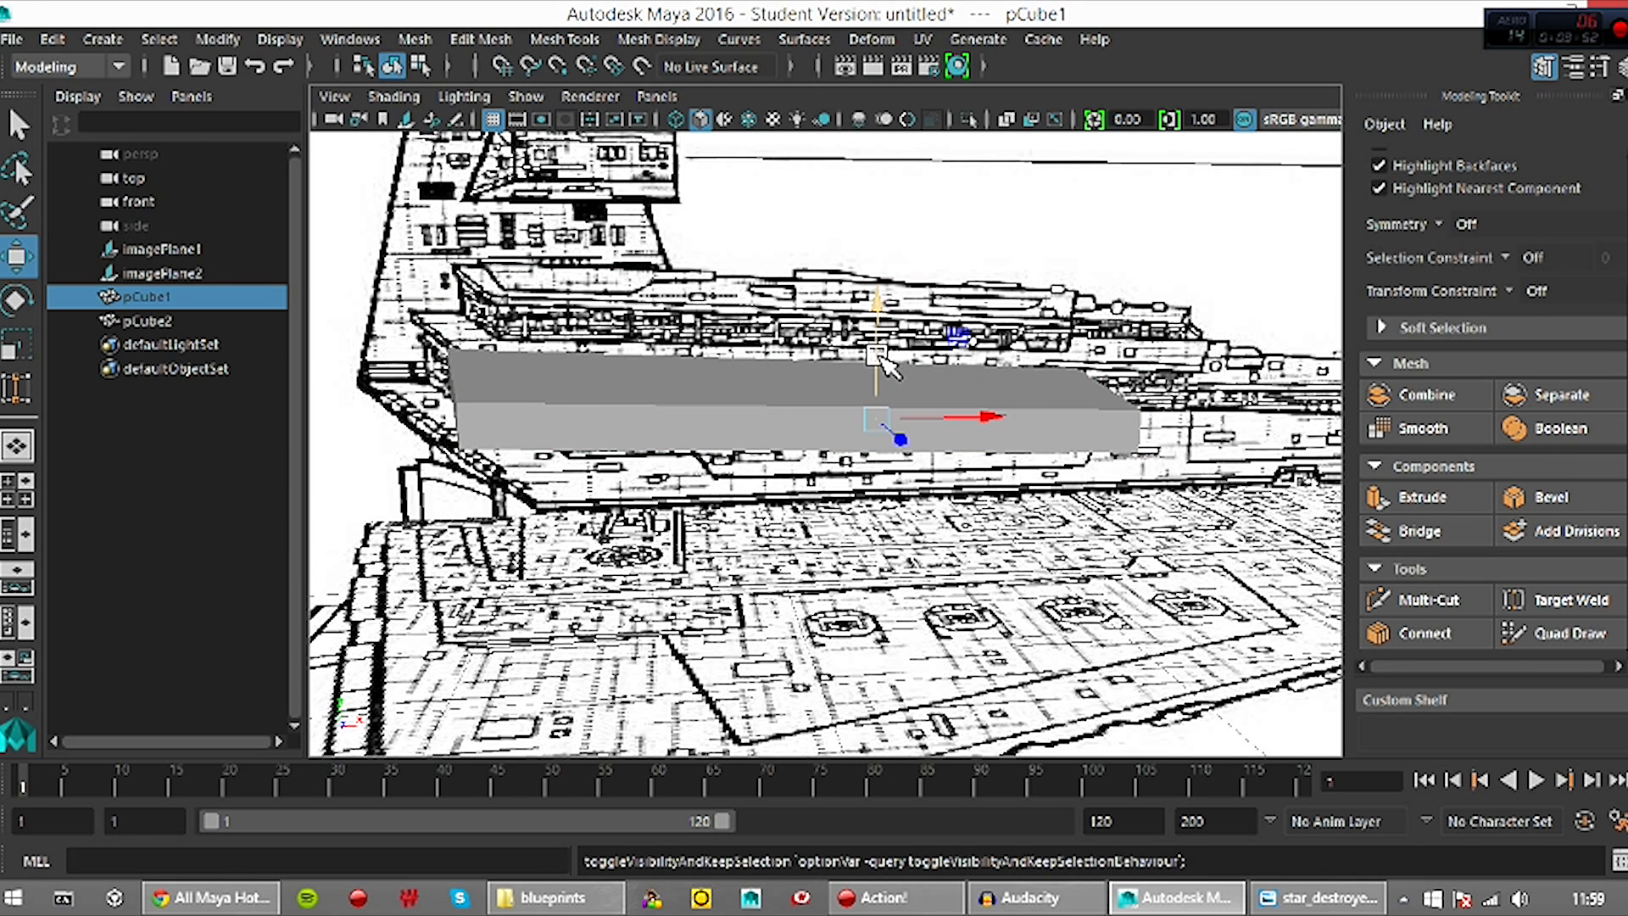
left_click_drag(879, 356, 797, 356)
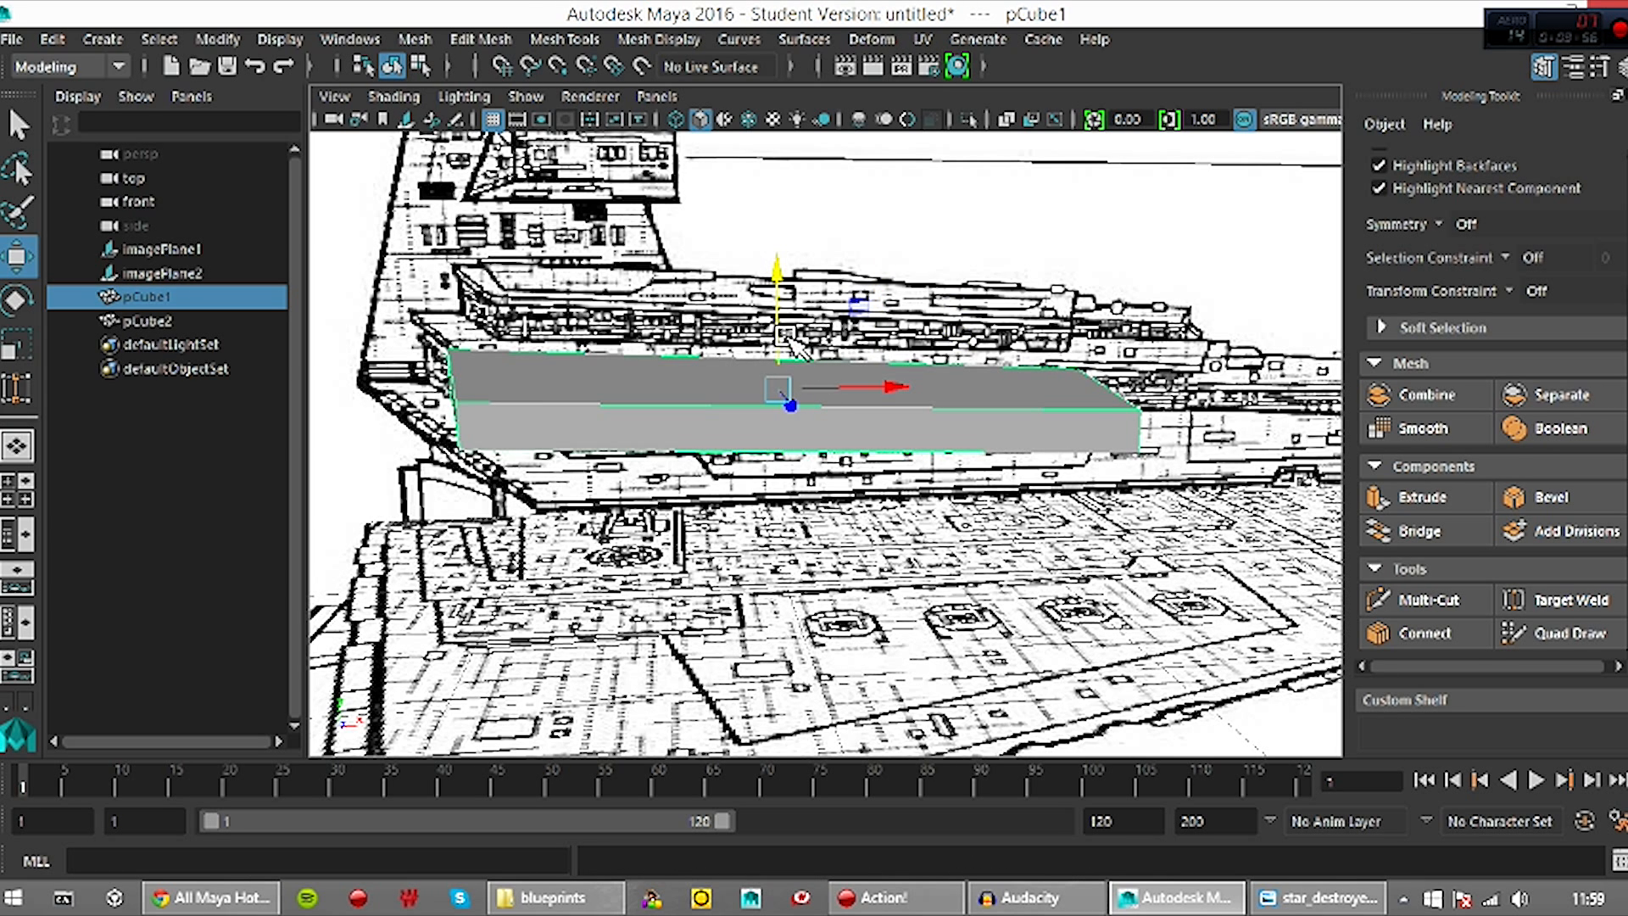
In the side view, position the duplicate block along Y on the blueprint's second tier and shift it forward along X
left_click_drag(778, 339, 795, 193)
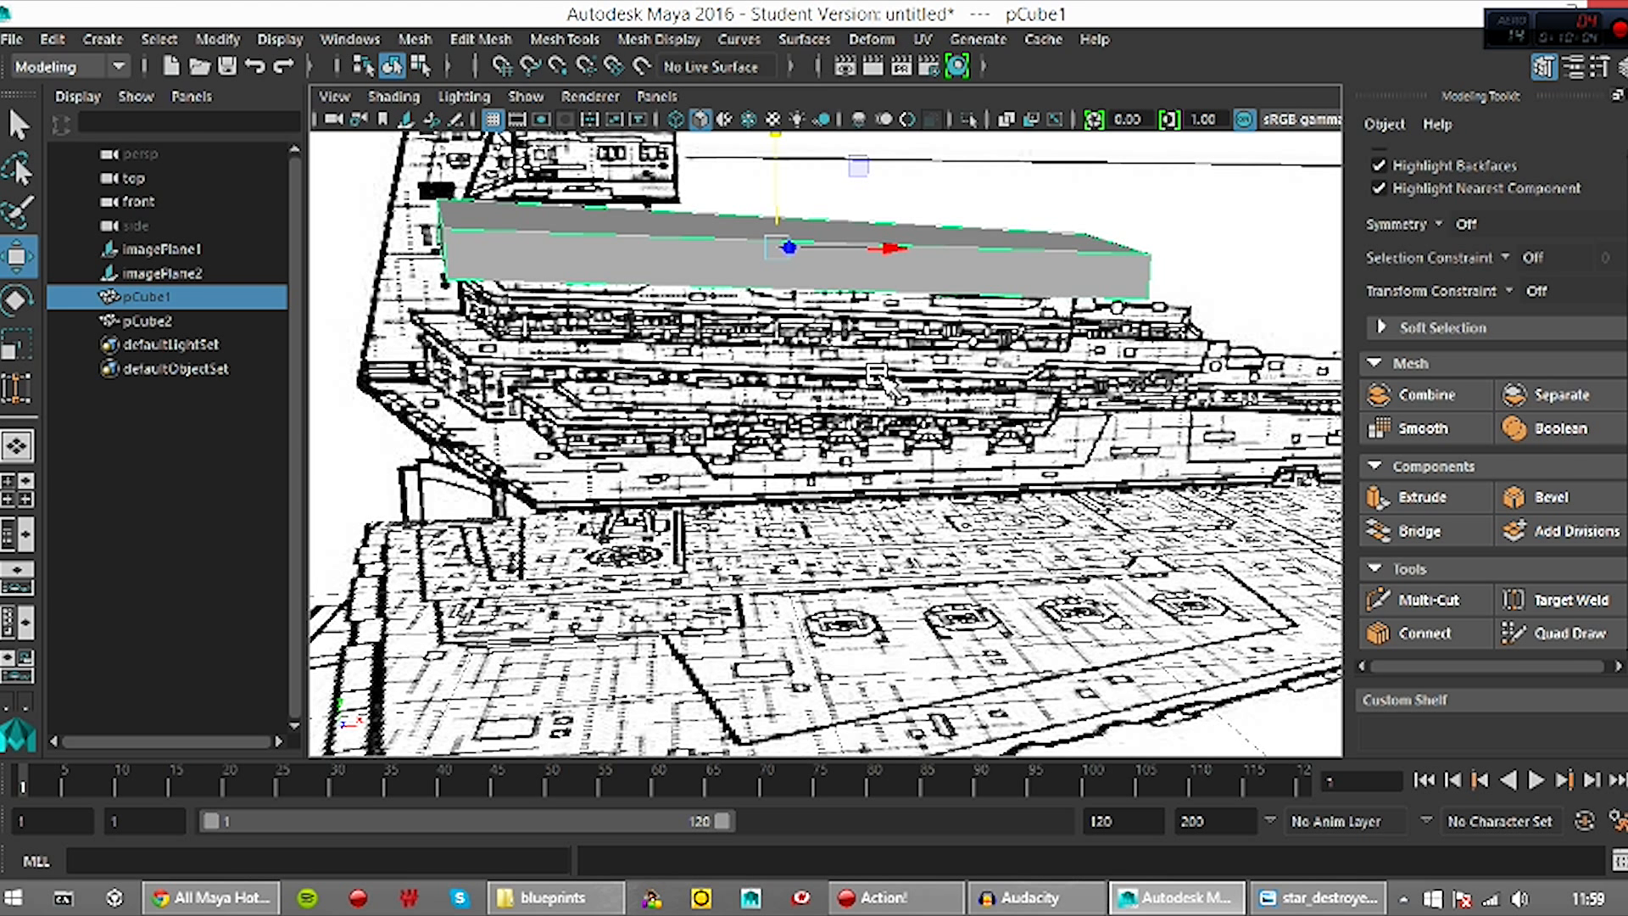
key("space")
left_click_drag(821, 465, 829, 514)
left_click_drag(781, 397, 794, 498)
scroll(802, 496, "up", 3)
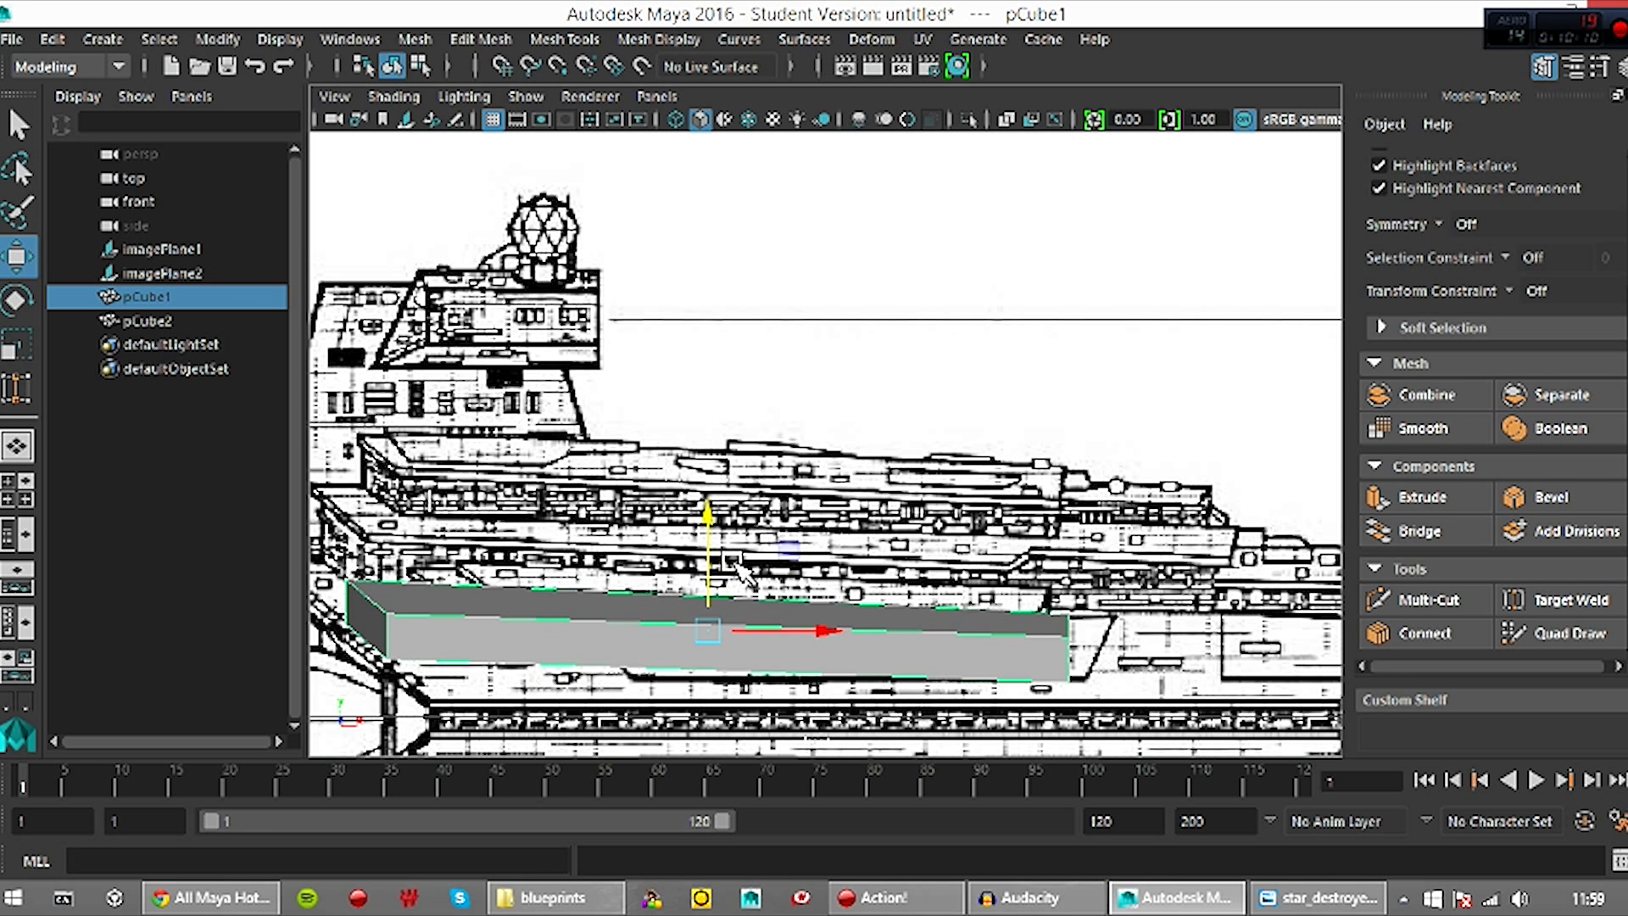
scroll(789, 555, "down", 4)
scroll(785, 530, "up", 2)
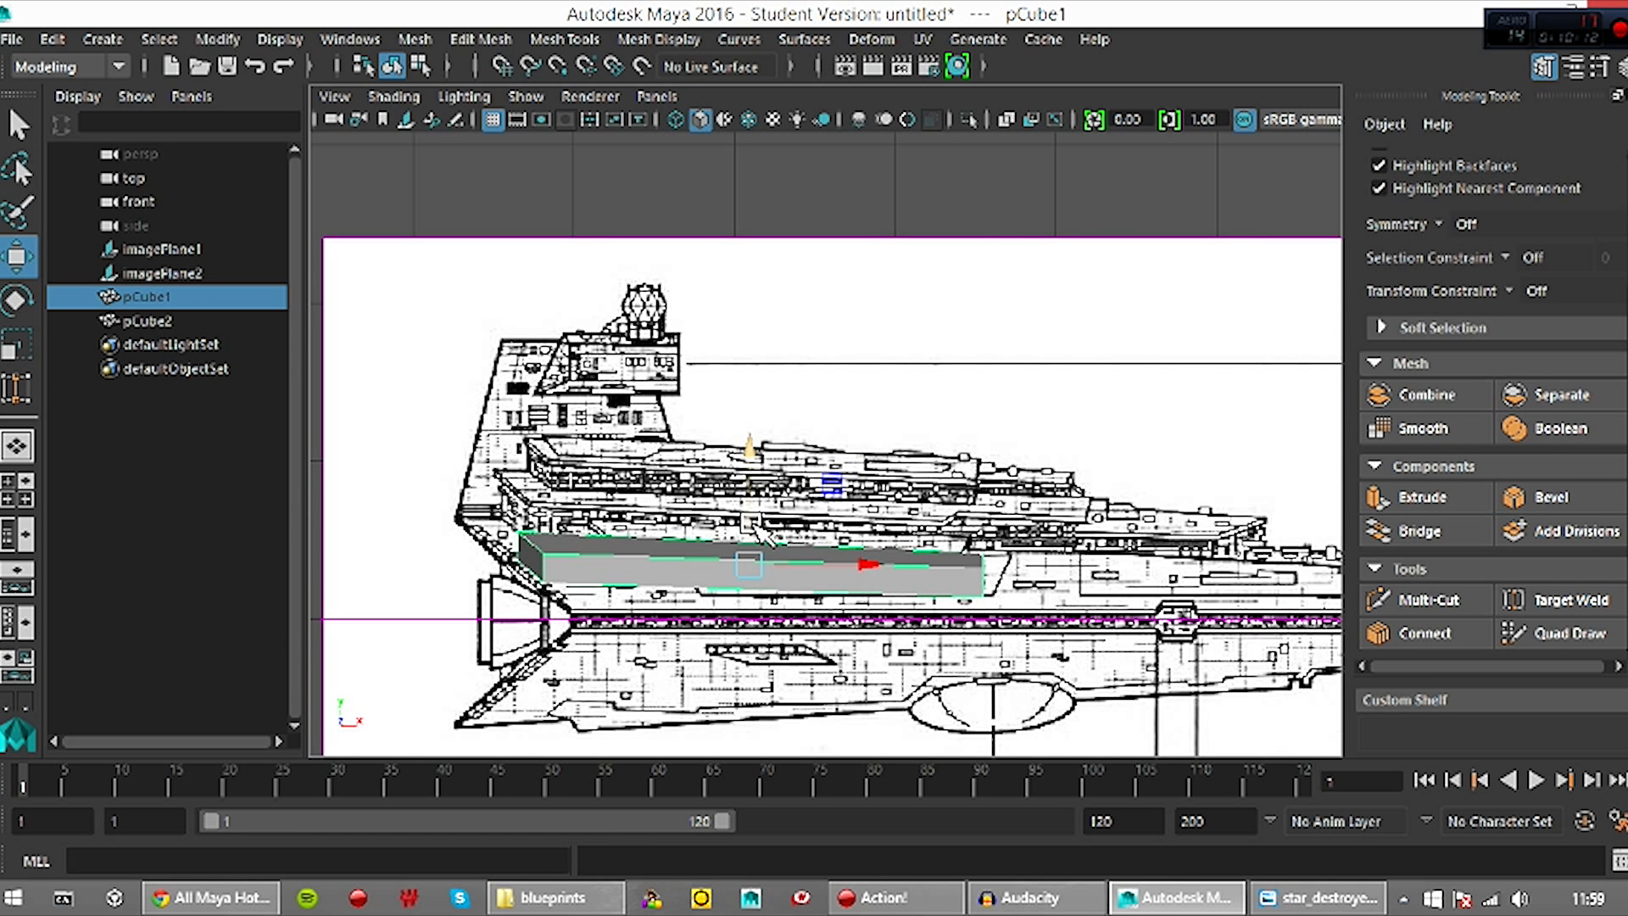
left_click_drag(754, 518, 761, 476)
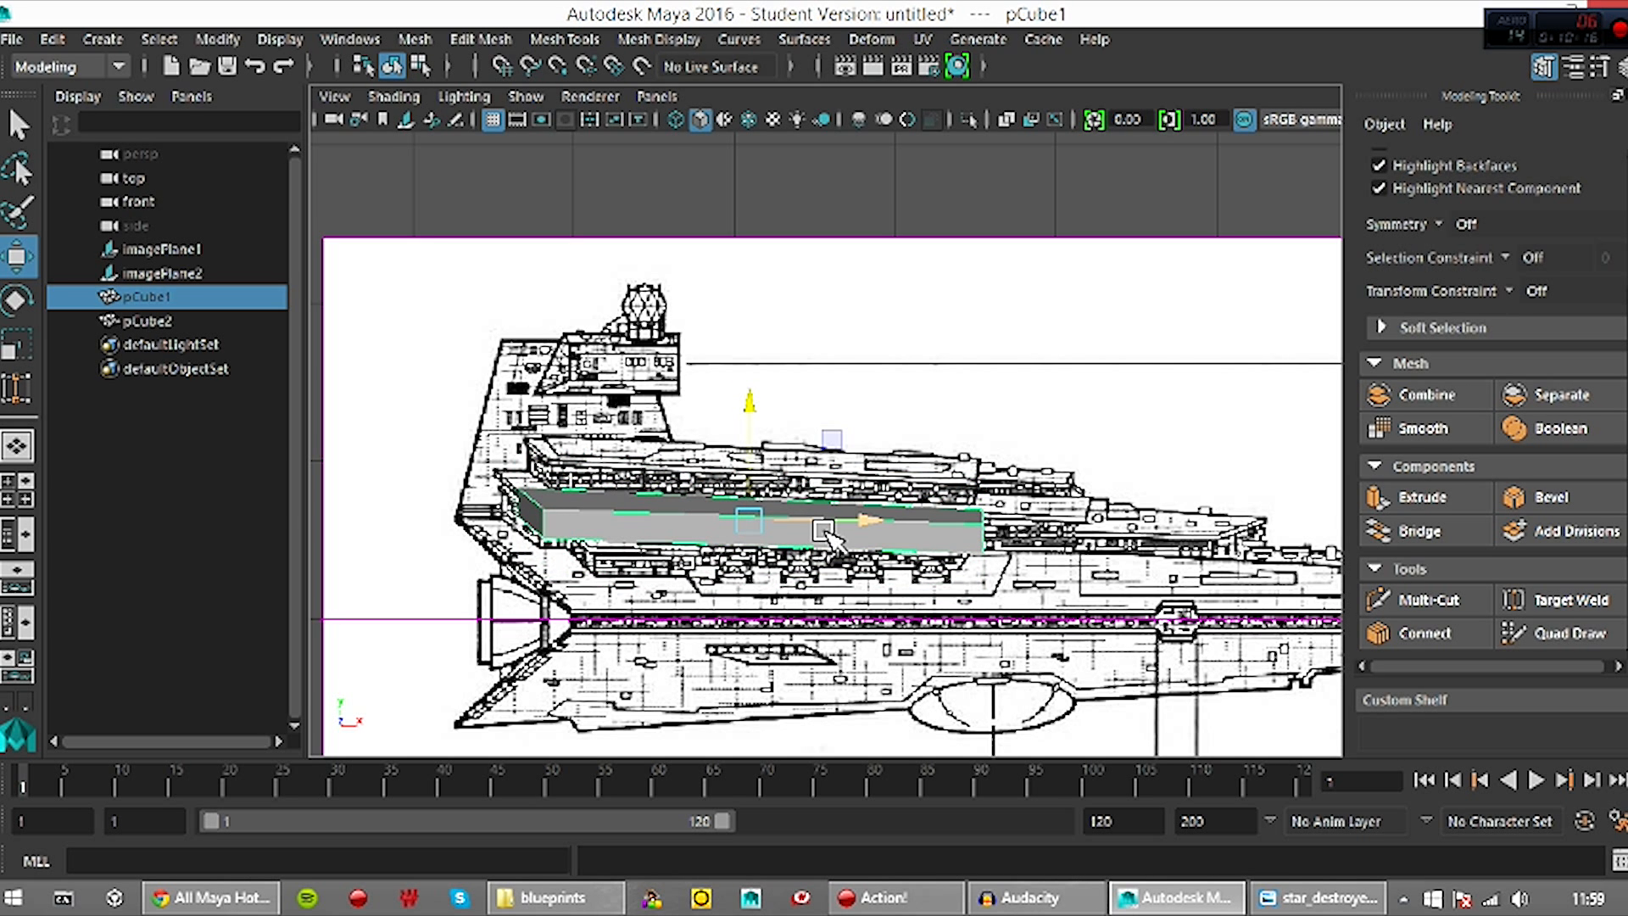
left_click_drag(831, 531, 896, 523)
In vertex mode, select the duplicate's rear-end vertices and pull them back along X to the second tier's rear edge
right_click_drag(647, 203, 542, 224)
left_click_drag(559, 451, 705, 587)
left_click_drag(716, 523, 624, 523)
mouse_move(529, 446)
left_mouse_down()
mouse_move(507, 544)
mouse_move(530, 563)
mouse_move(557, 519)
mouse_move(507, 460)
left_mouse_up()
scroll(621, 565, "up", 1)
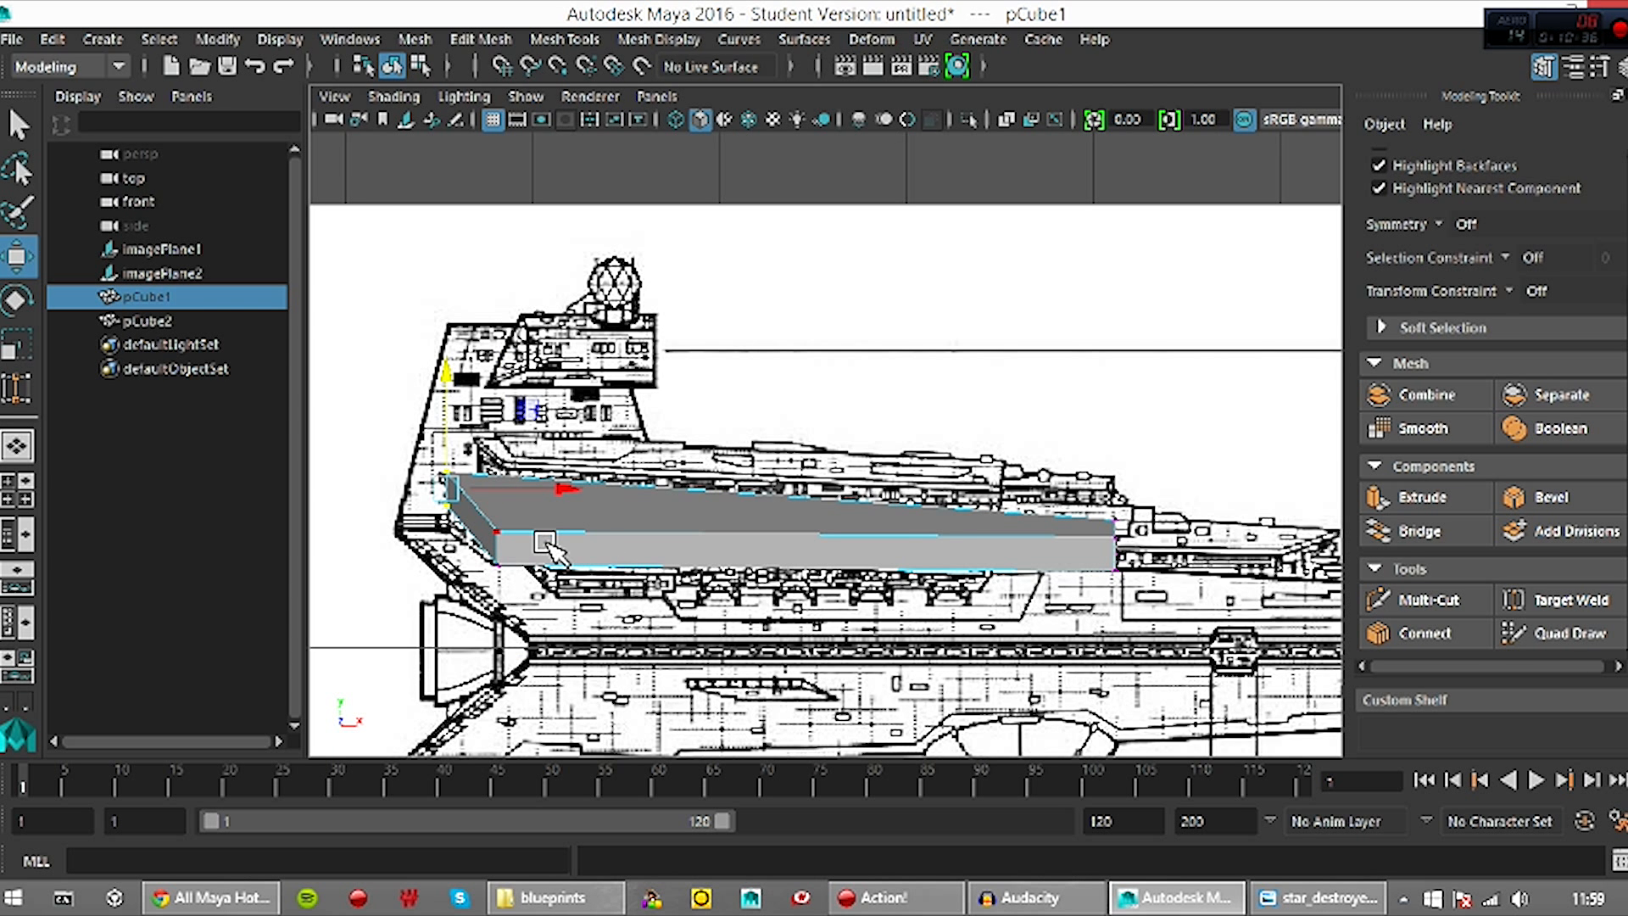
Lower the duplicate's rearmost bottom vertex along Y to match the second tier's lower rear outline
middle_click_drag(550, 548, 746, 553, "alt")
scroll(684, 547, "up", 2)
left_click(567, 545)
right_click_drag(612, 518, 526, 203)
left_click_drag(605, 512, 646, 557)
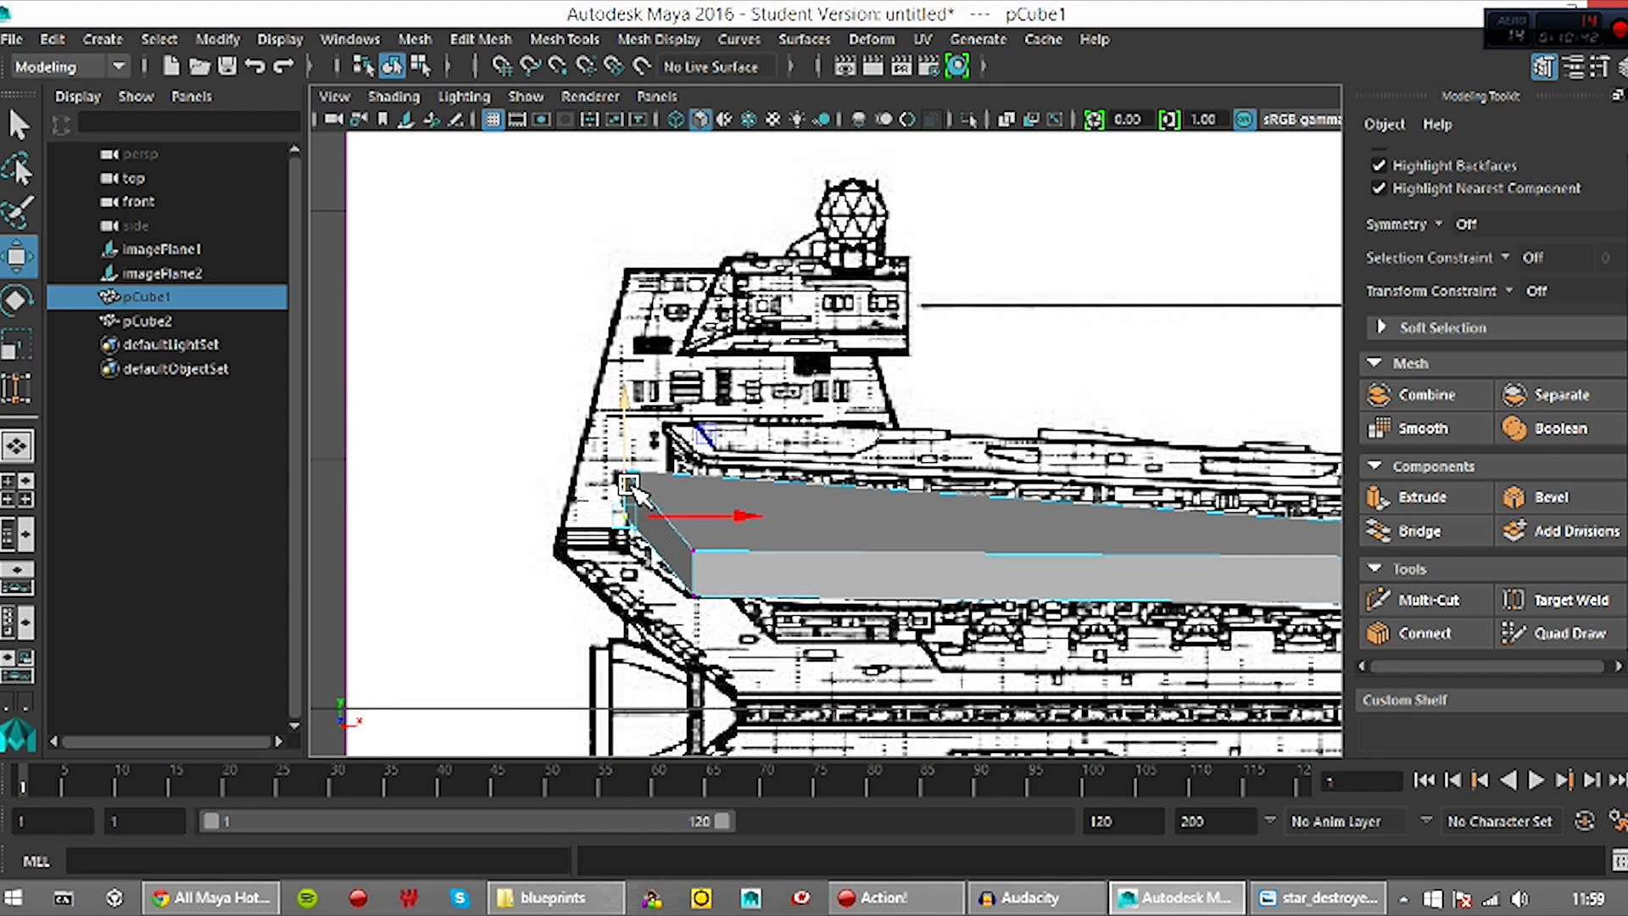
left_click_drag(625, 455, 624, 485)
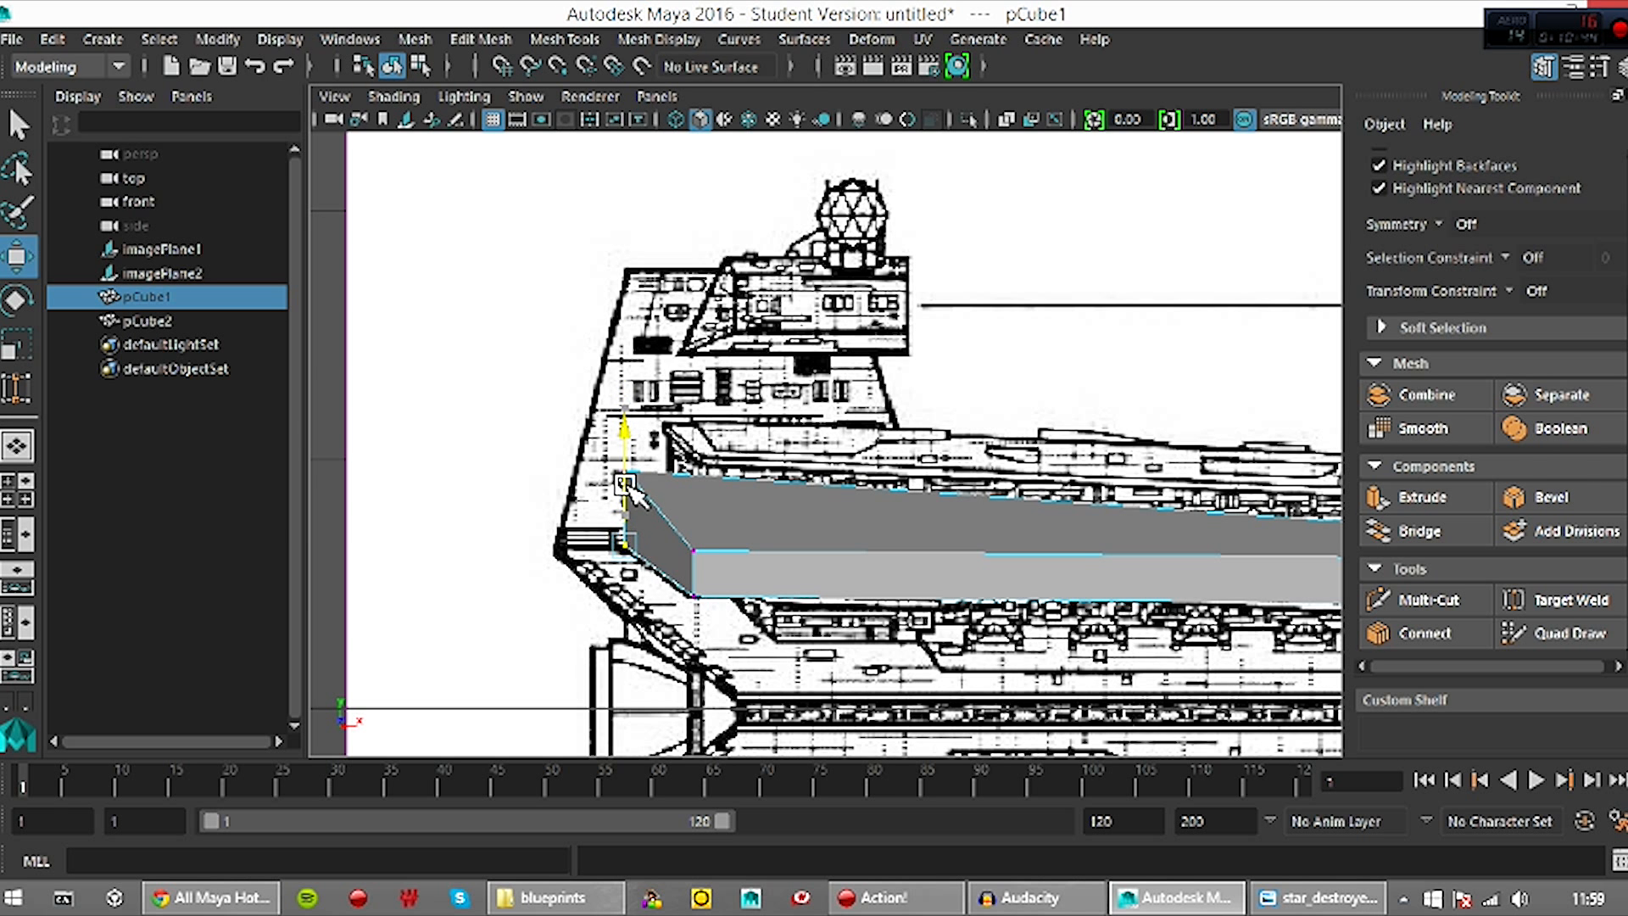
left_click_drag(729, 638, 727, 634)
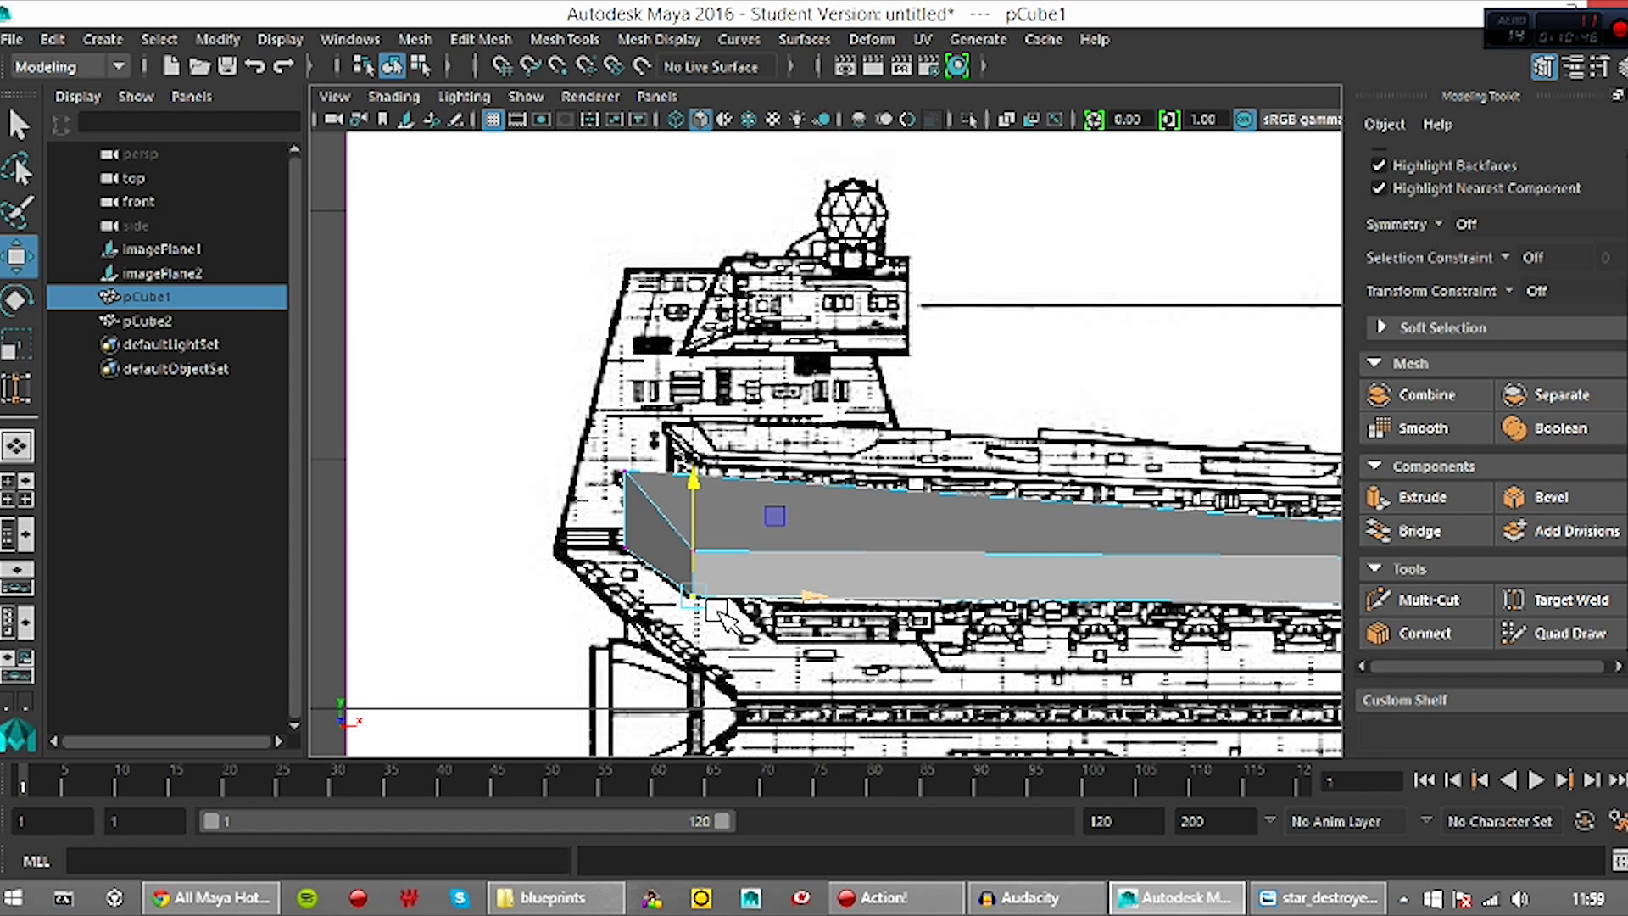
Select the duplicate's front-end vertices and raise them in the side view to the second tier's top line
left_click(983, 443)
middle_click_drag(996, 579, 570, 570, "alt")
right_click_drag(1007, 577, 894, 218)
key("space")
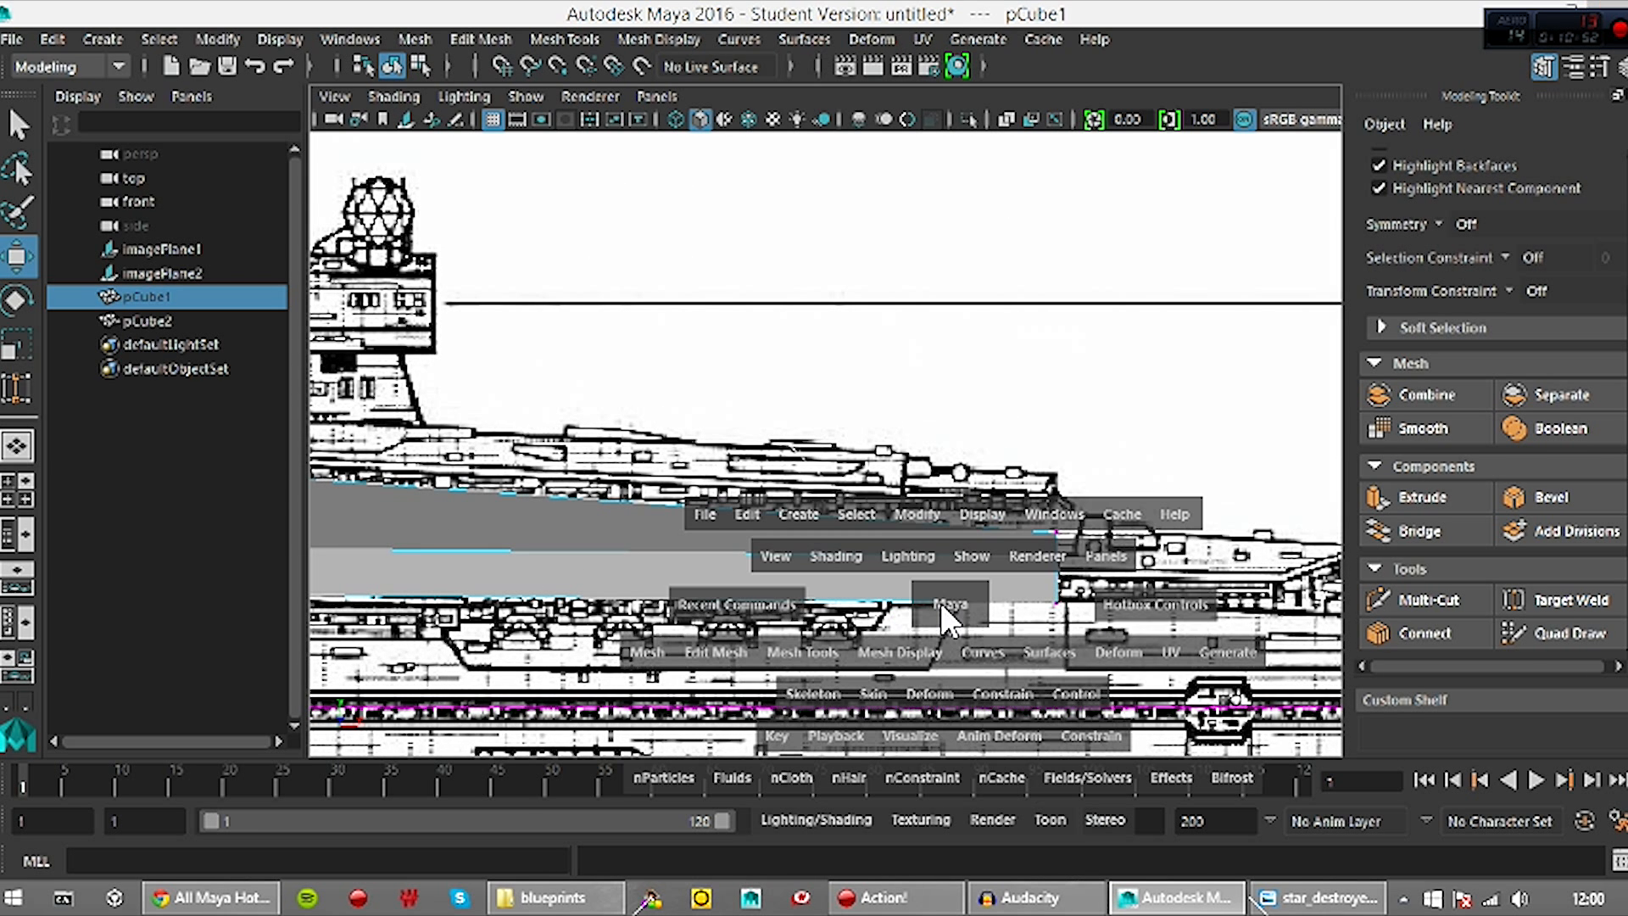
left_click_drag(941, 607, 945, 547)
left_click_drag(1218, 462, 1094, 551, "alt")
right_click_drag(1058, 204, 977, 232)
left_click_drag(1116, 462, 1164, 610)
left_click_drag(981, 609, 1037, 599, "alt")
key("space")
left_click_drag(1009, 516, 1017, 573)
left_click_drag(1058, 514, 1059, 500)
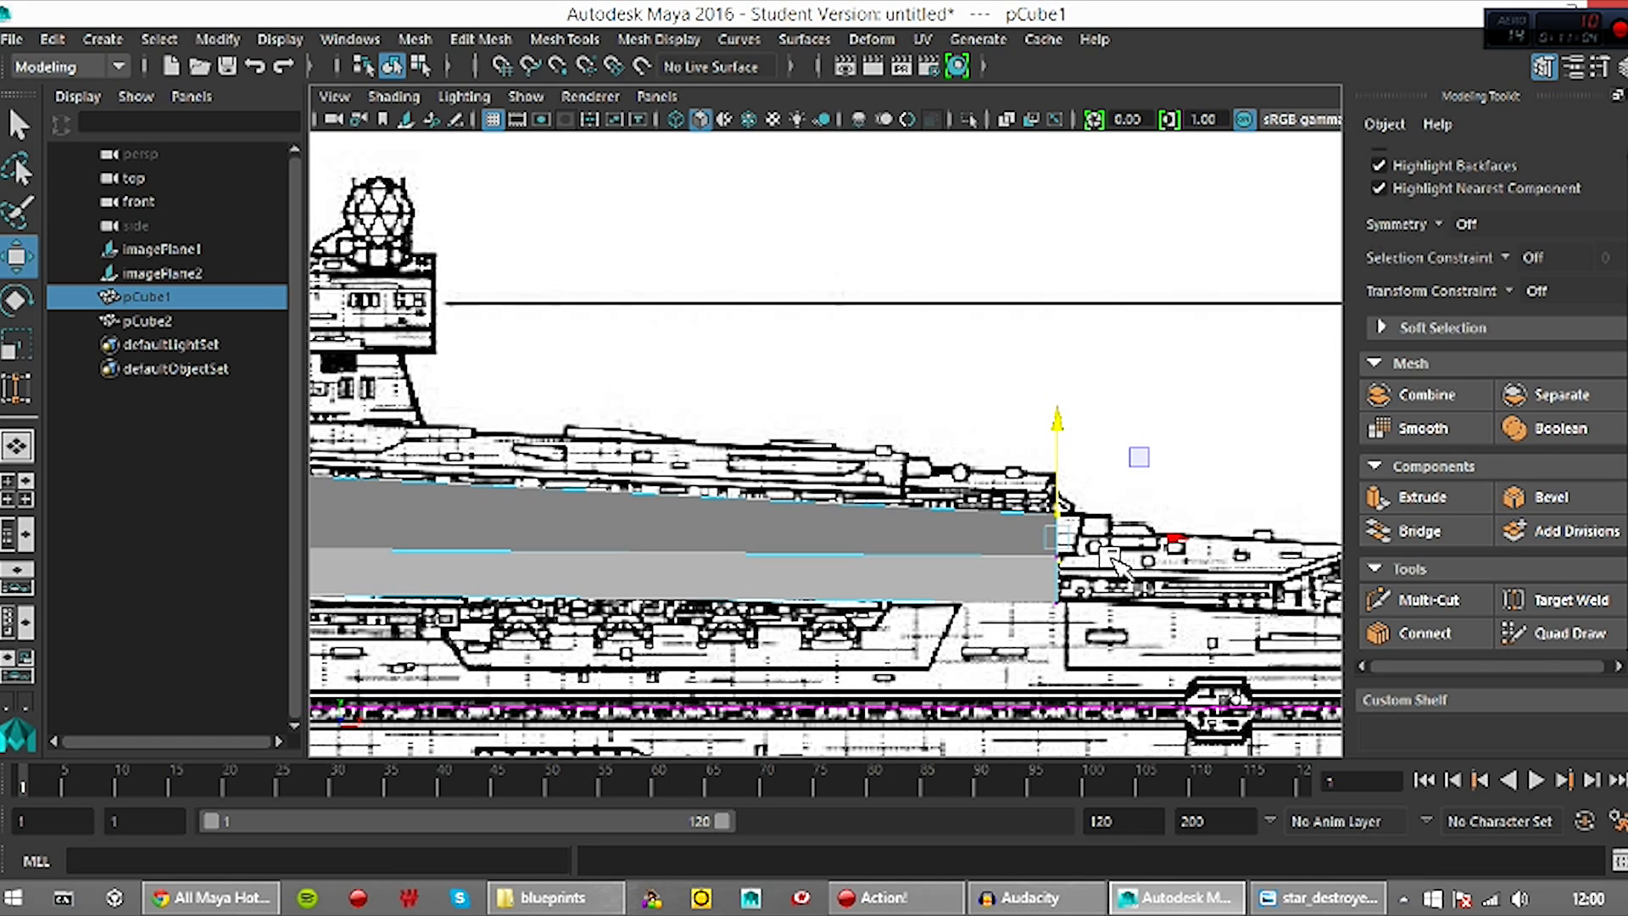
Select the duplicate's central front vertices and move them forward along X to give the second tier a pointed front end
left_click_drag(1015, 490, 1141, 526)
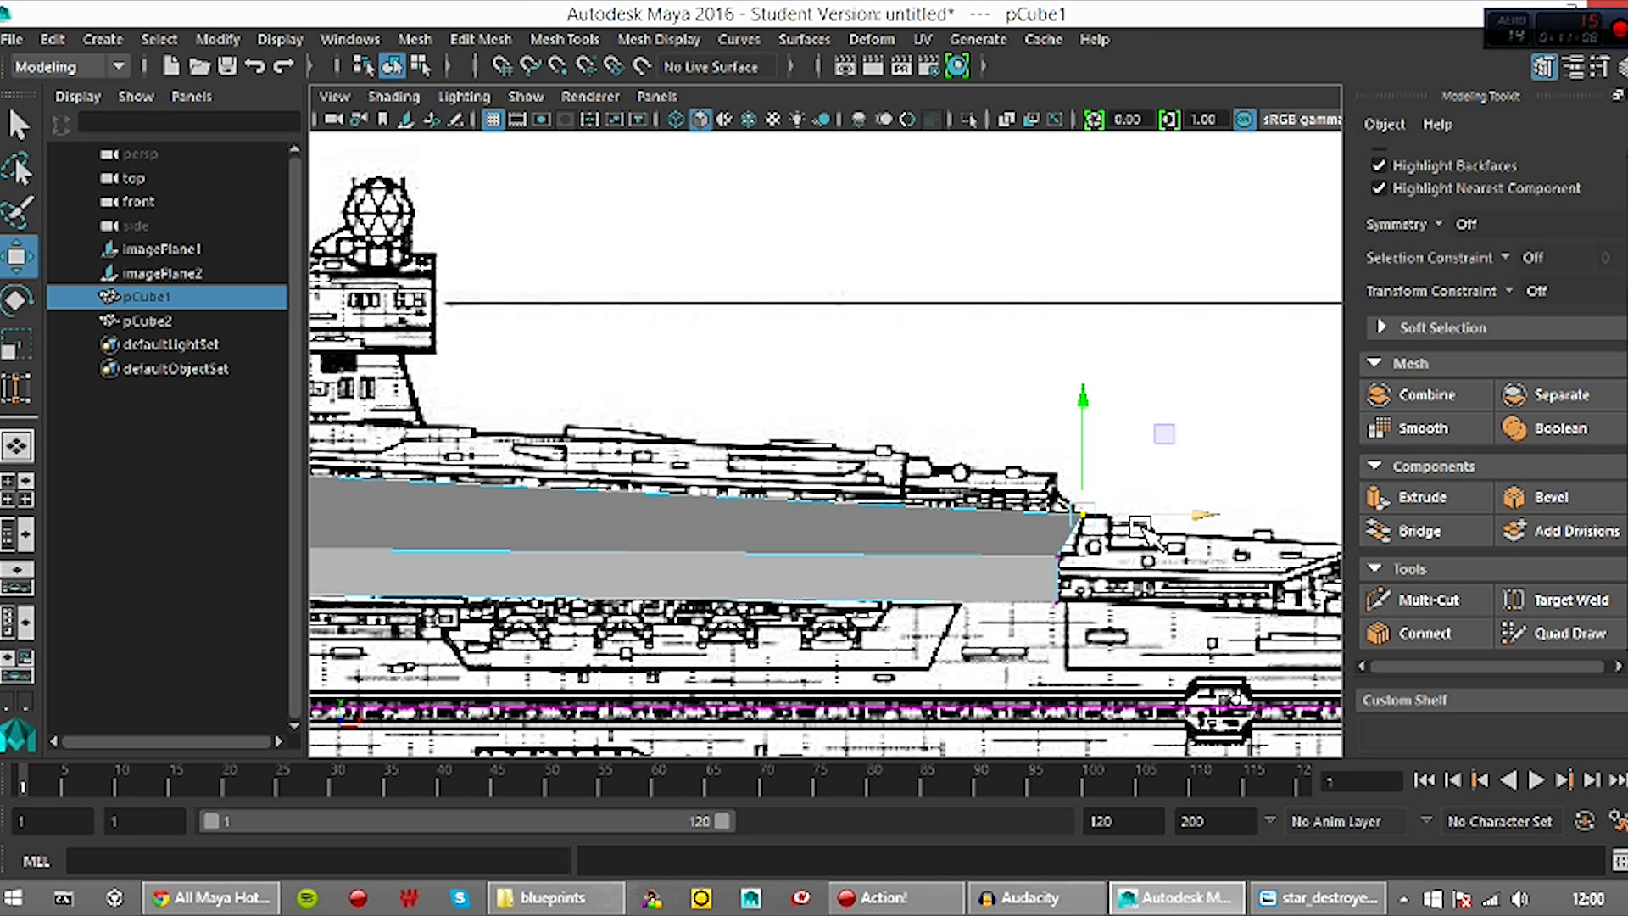
key("ctrl+z")
right_click_drag(1011, 561, 1163, 414)
key("space")
left_click_drag(948, 555, 963, 499)
left_click_drag(1156, 544, 1028, 491, "alt")
left_click_drag(1013, 566, 1036, 457, "alt")
right_click_drag(1029, 205, 1107, 424)
key("space")
left_click_drag(1107, 424, 1128, 502)
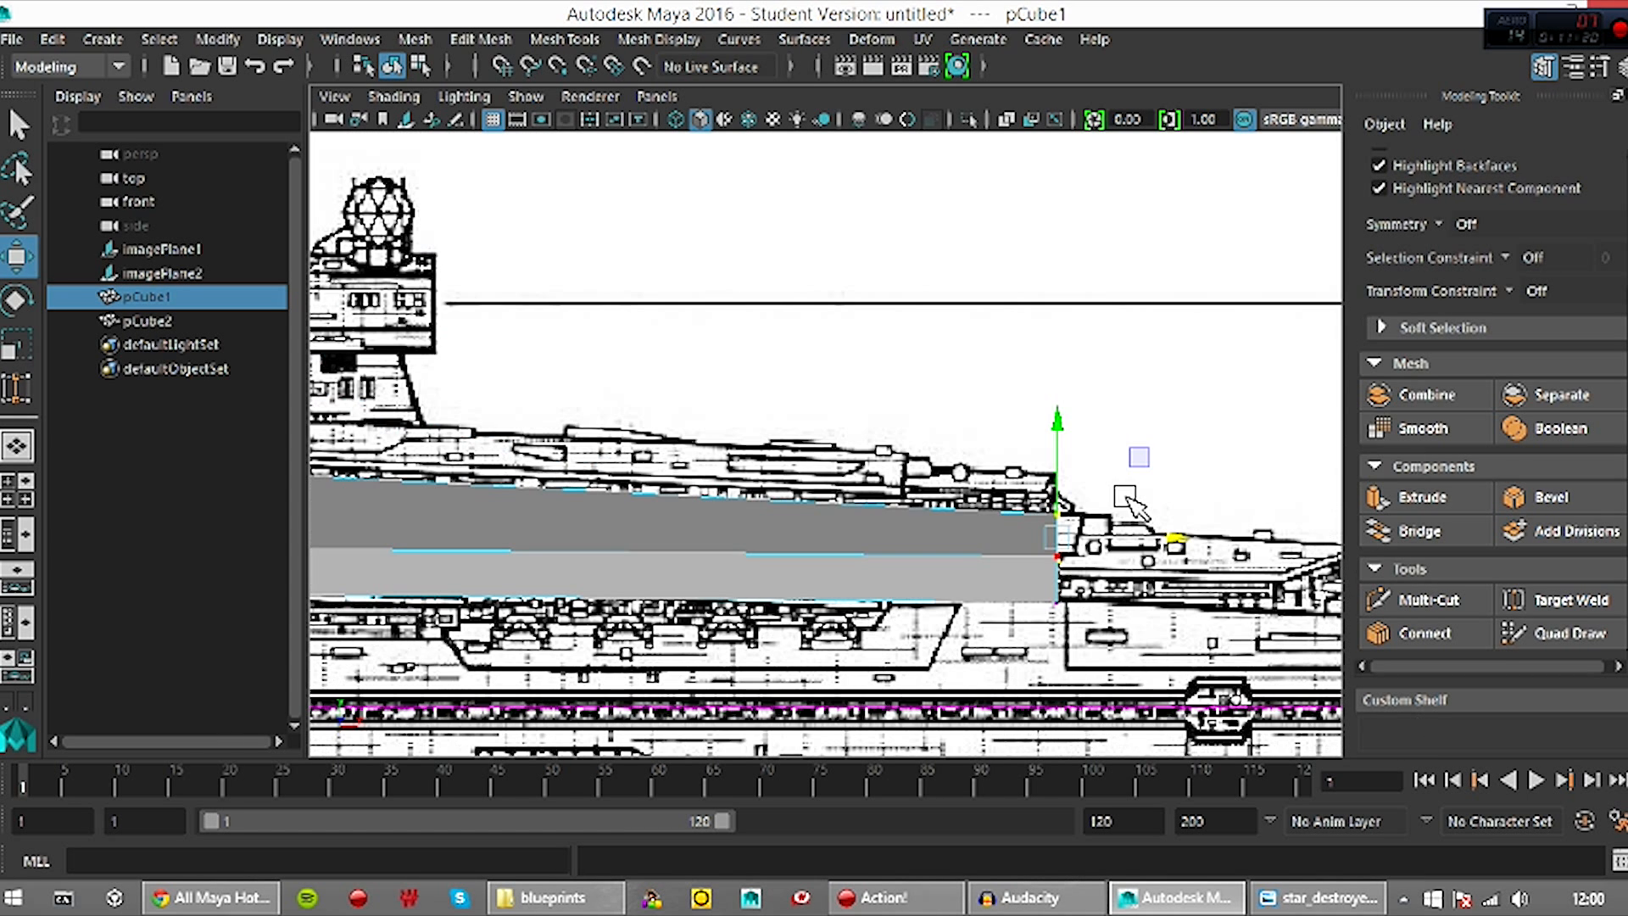
middle_click_drag(1128, 546, 1149, 544)
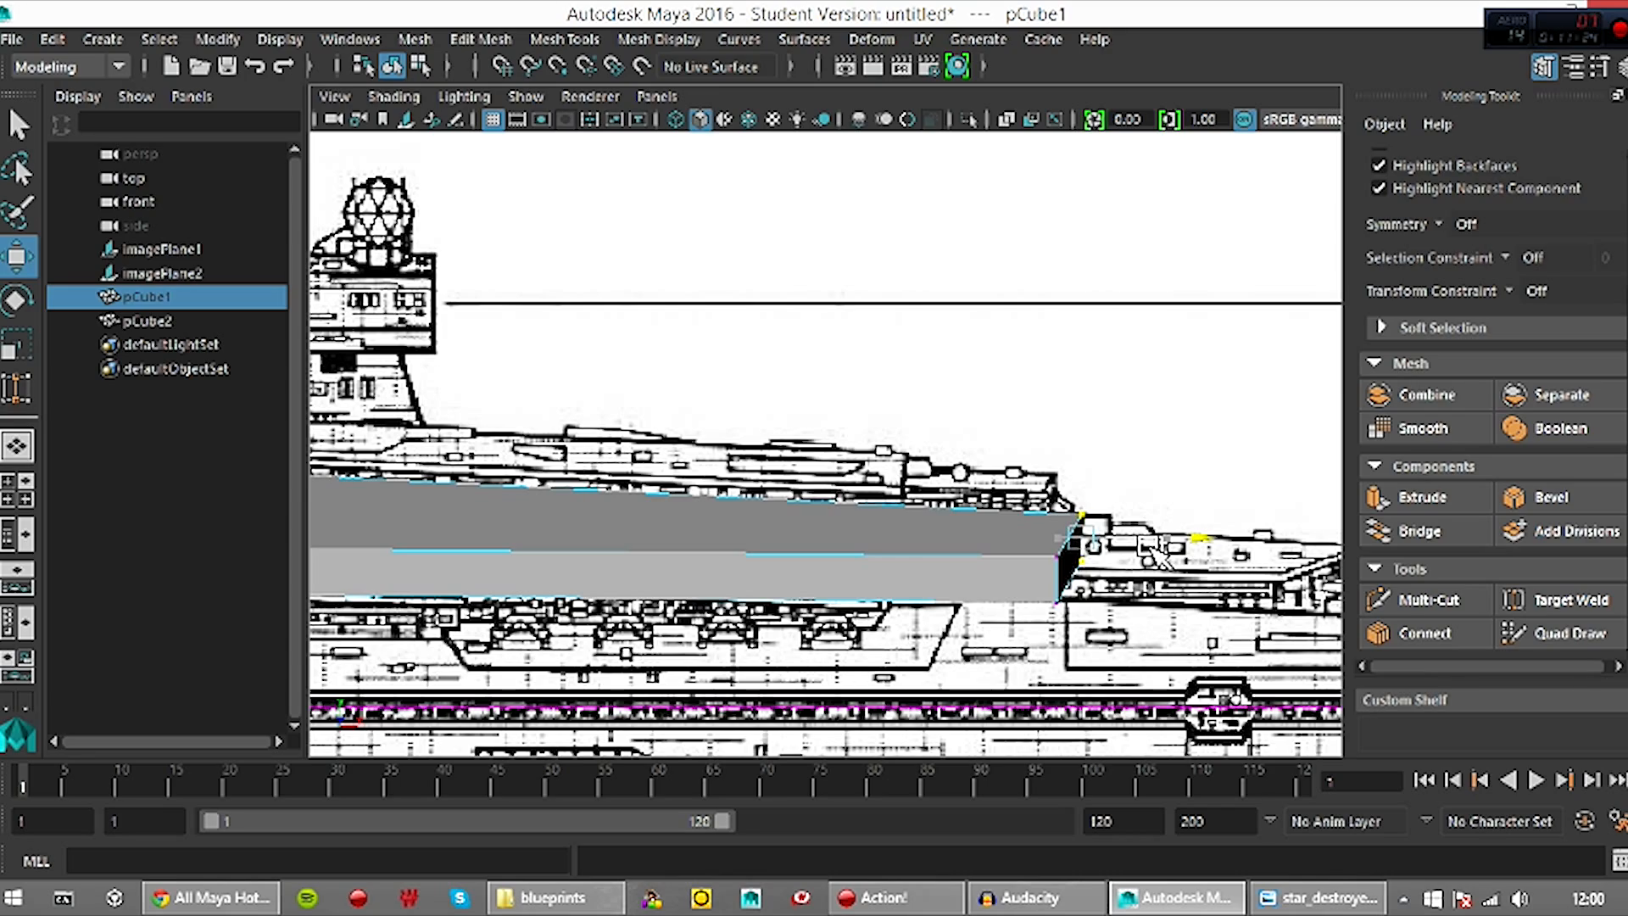
In the top view, return the duplicate to object mode and nudge it slightly along Z over the top-view blueprint
left_click_drag(1115, 604, 653, 572, "alt")
key("space")
key("space")
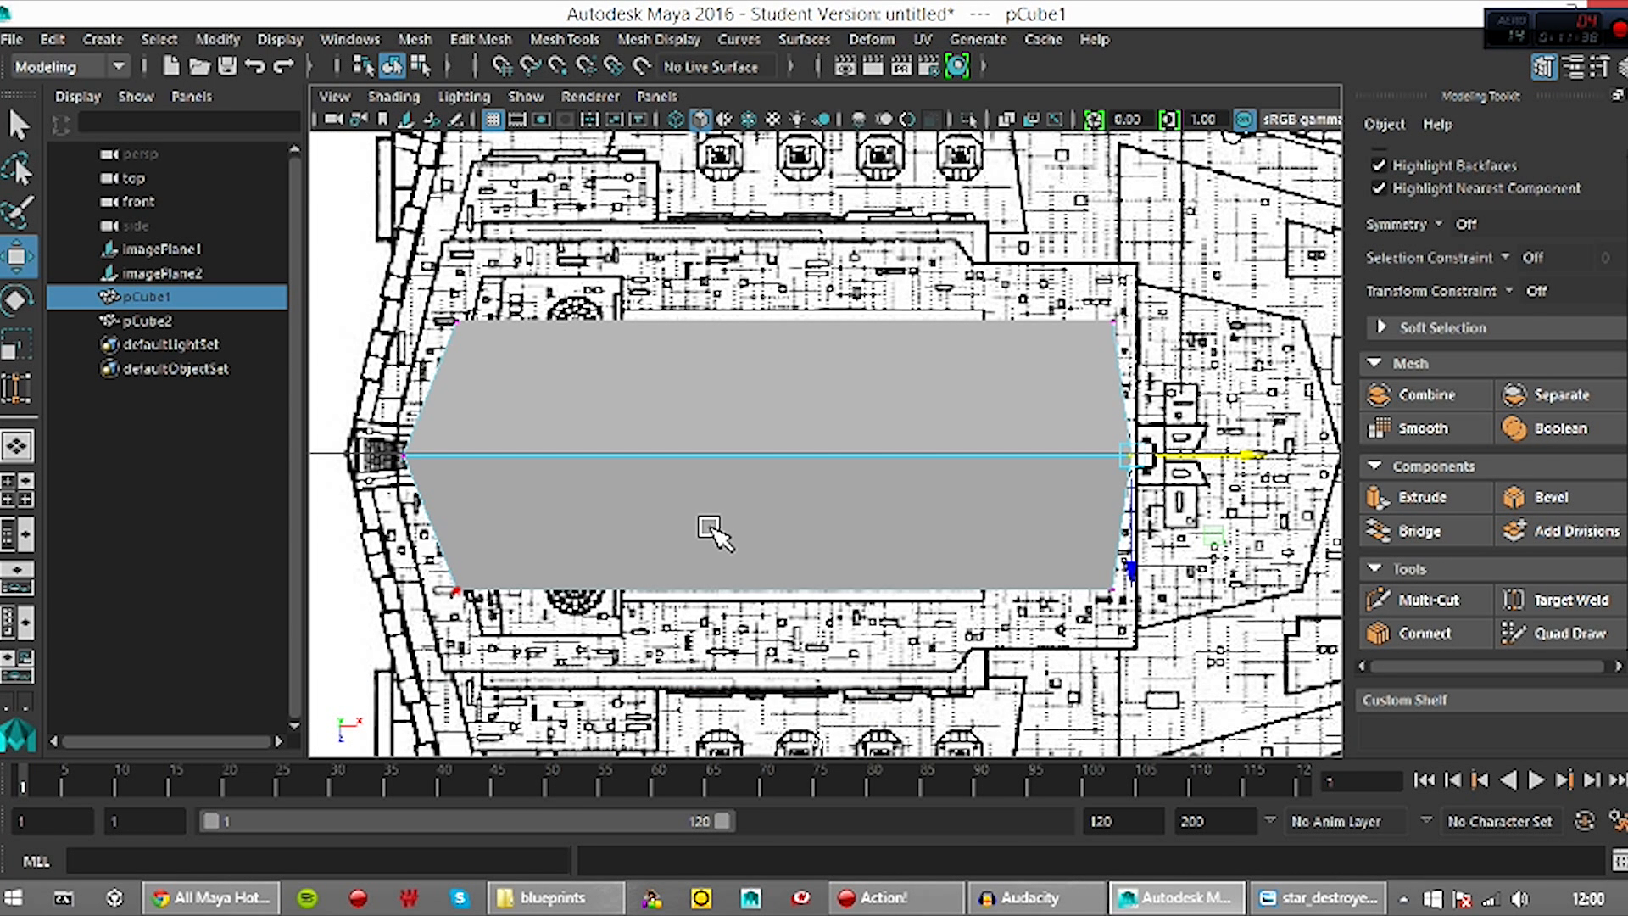
right_click(800, 380)
right_click_drag(799, 380, 926, 180)
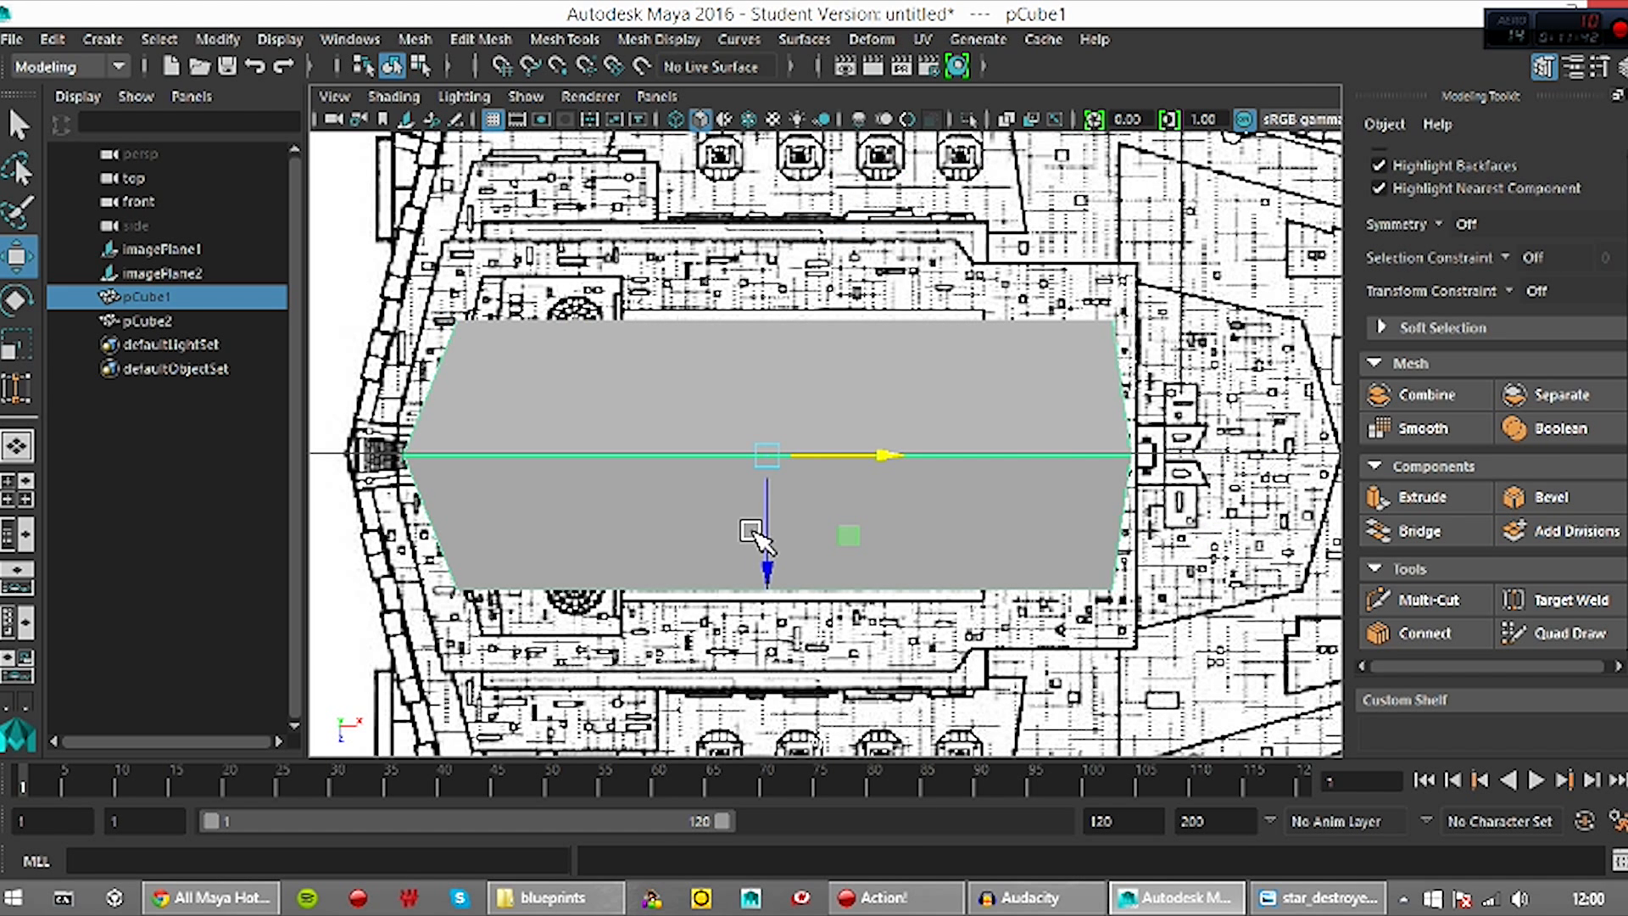
mouse_move(768, 530)
left_mouse_down()
mouse_move(774, 229)
mouse_move(768, 523)
left_mouse_up()
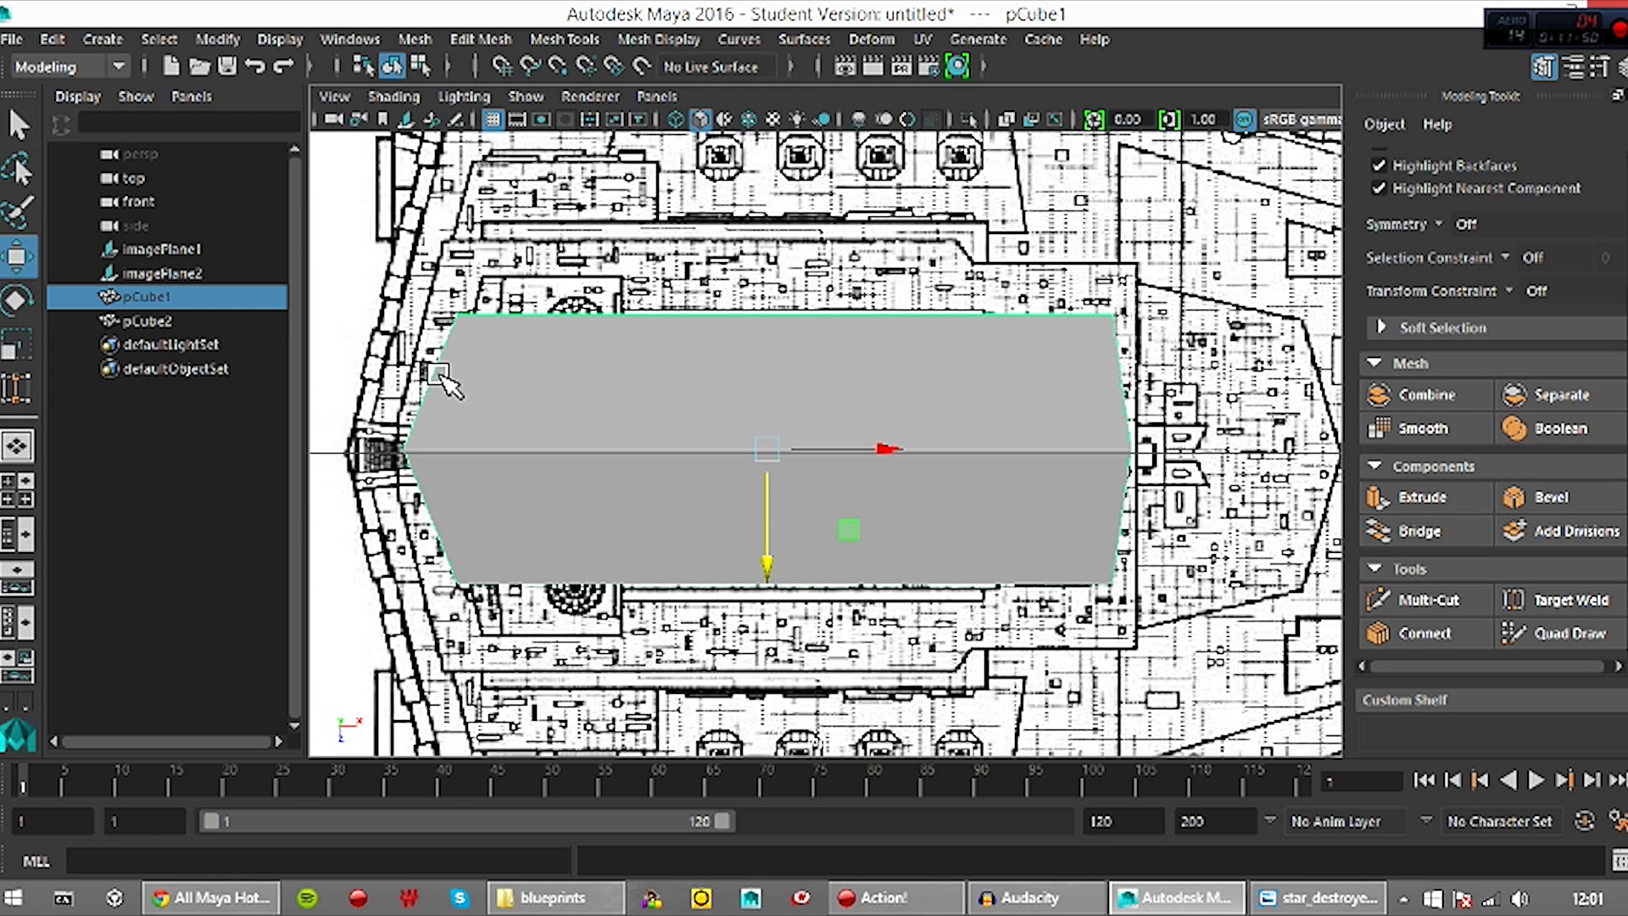
In vertex mode, move the second-tier block's -Z rear corner outward along Z to the blueprint outline and shift its rear centre point backward
right_click_drag(552, 362, 452, 212)
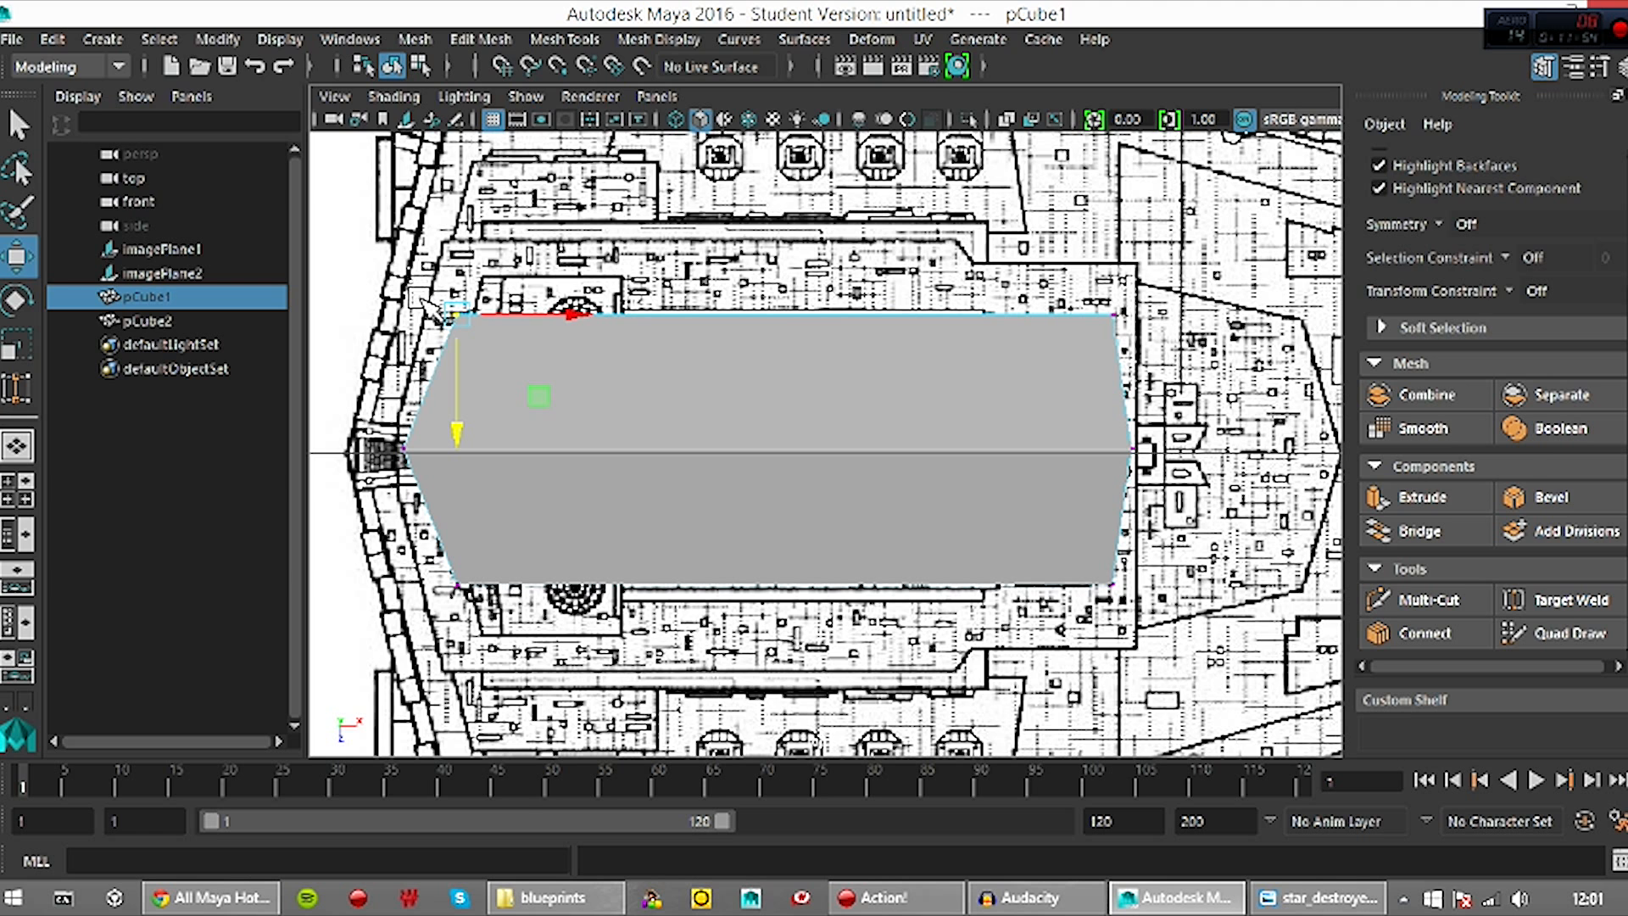
left_click_drag(465, 382, 465, 360)
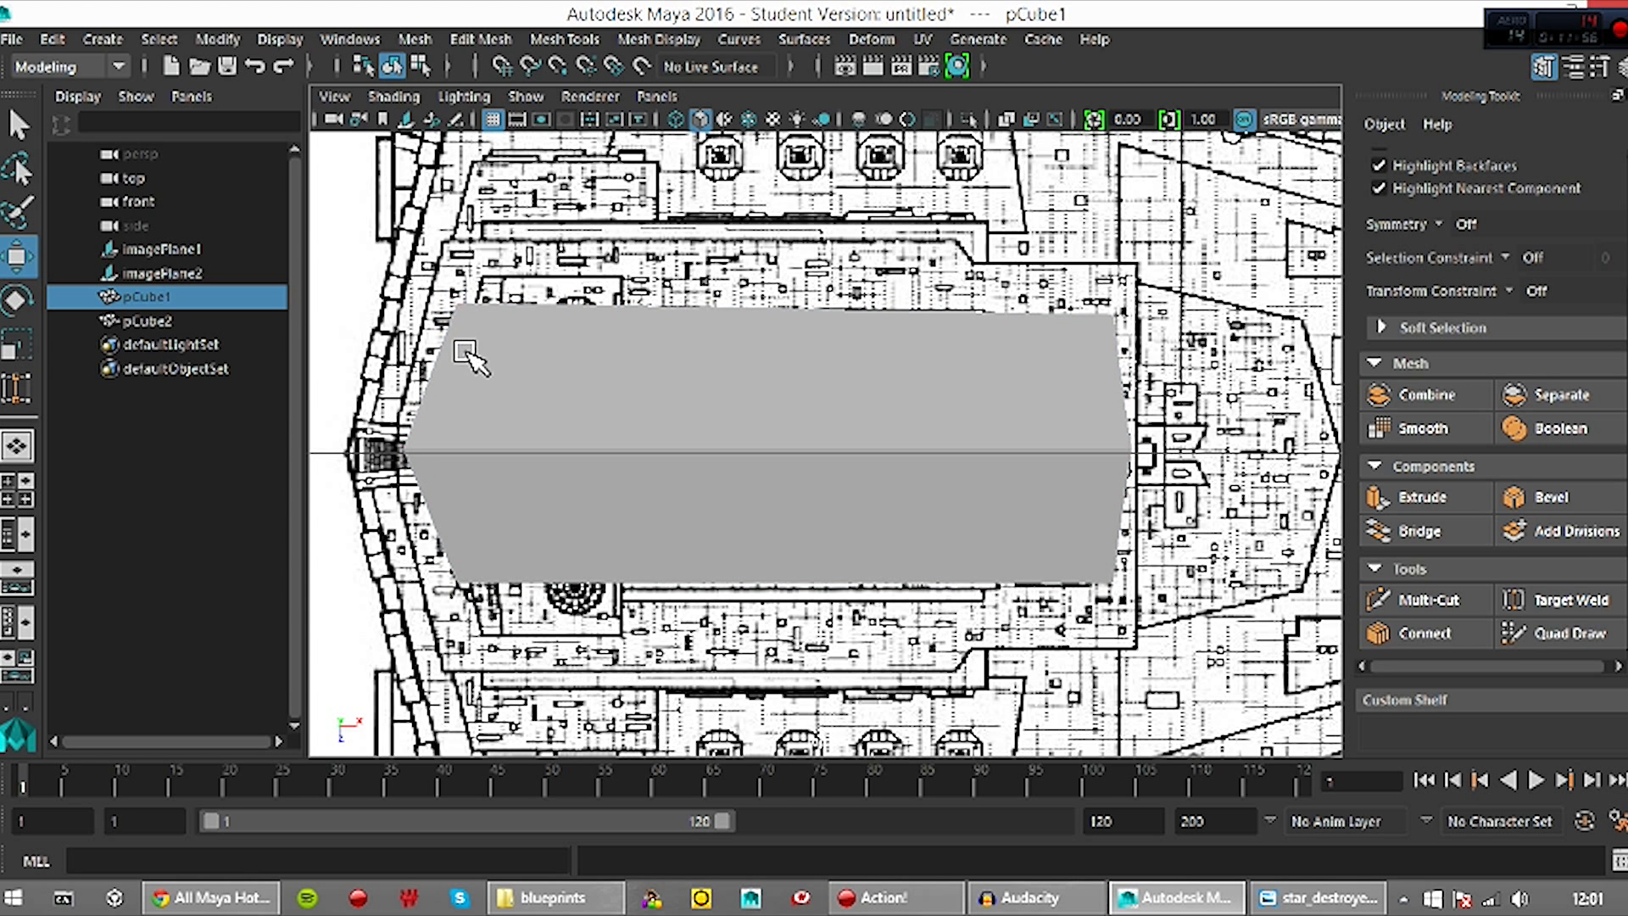
right_click_drag(455, 320, 415, 238)
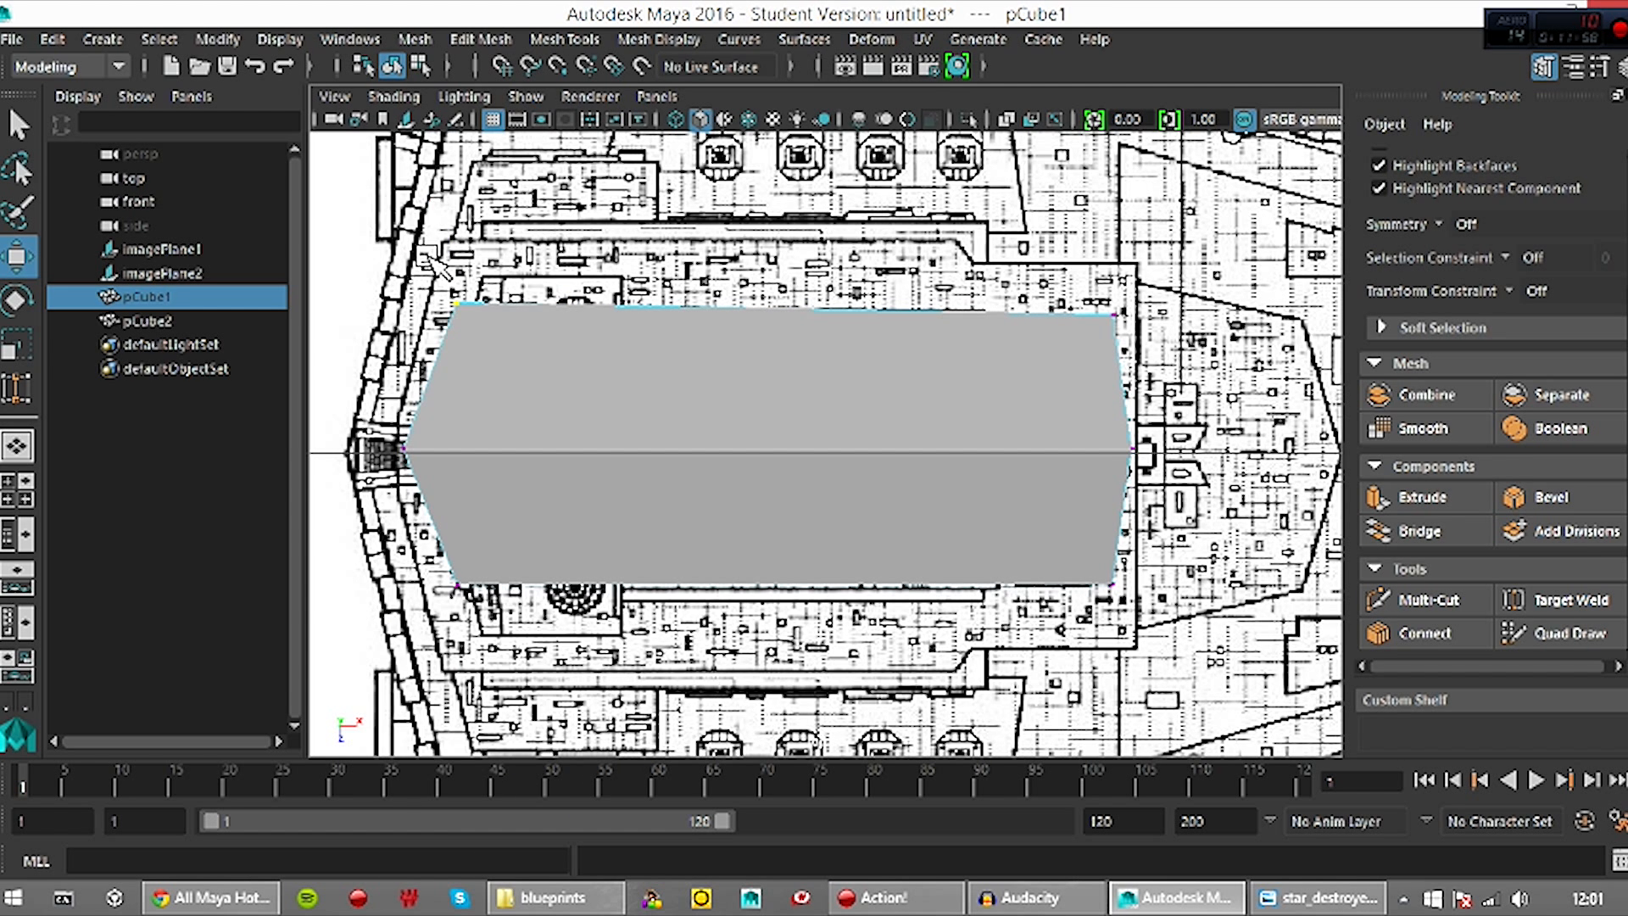
left_click_drag(465, 373, 466, 305)
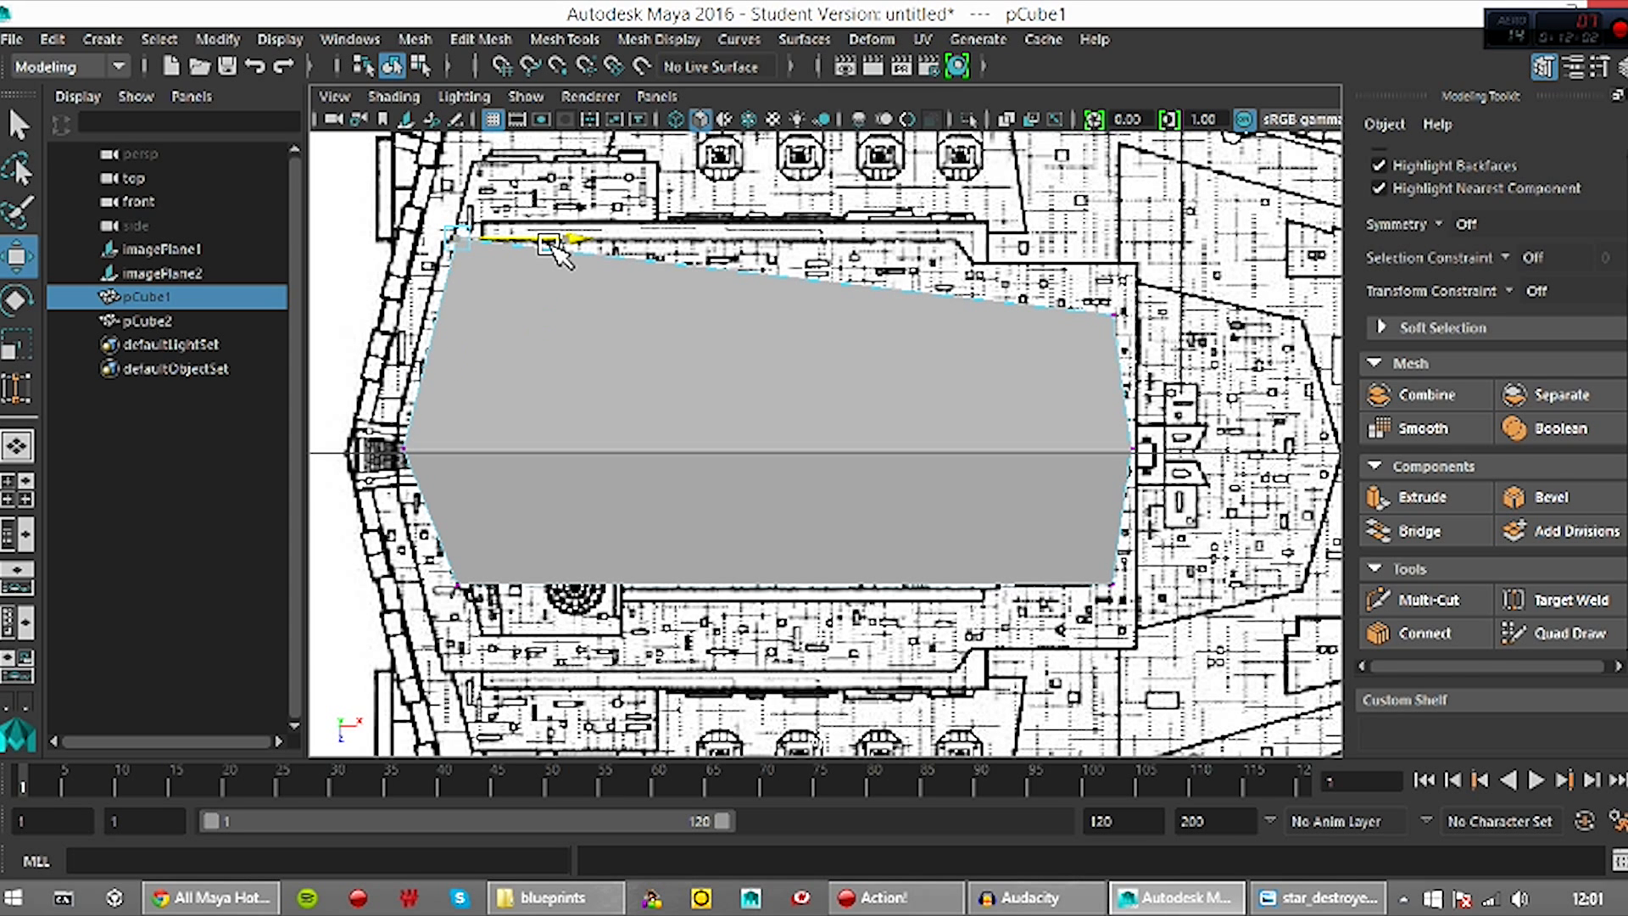
left_click_drag(373, 408, 461, 449)
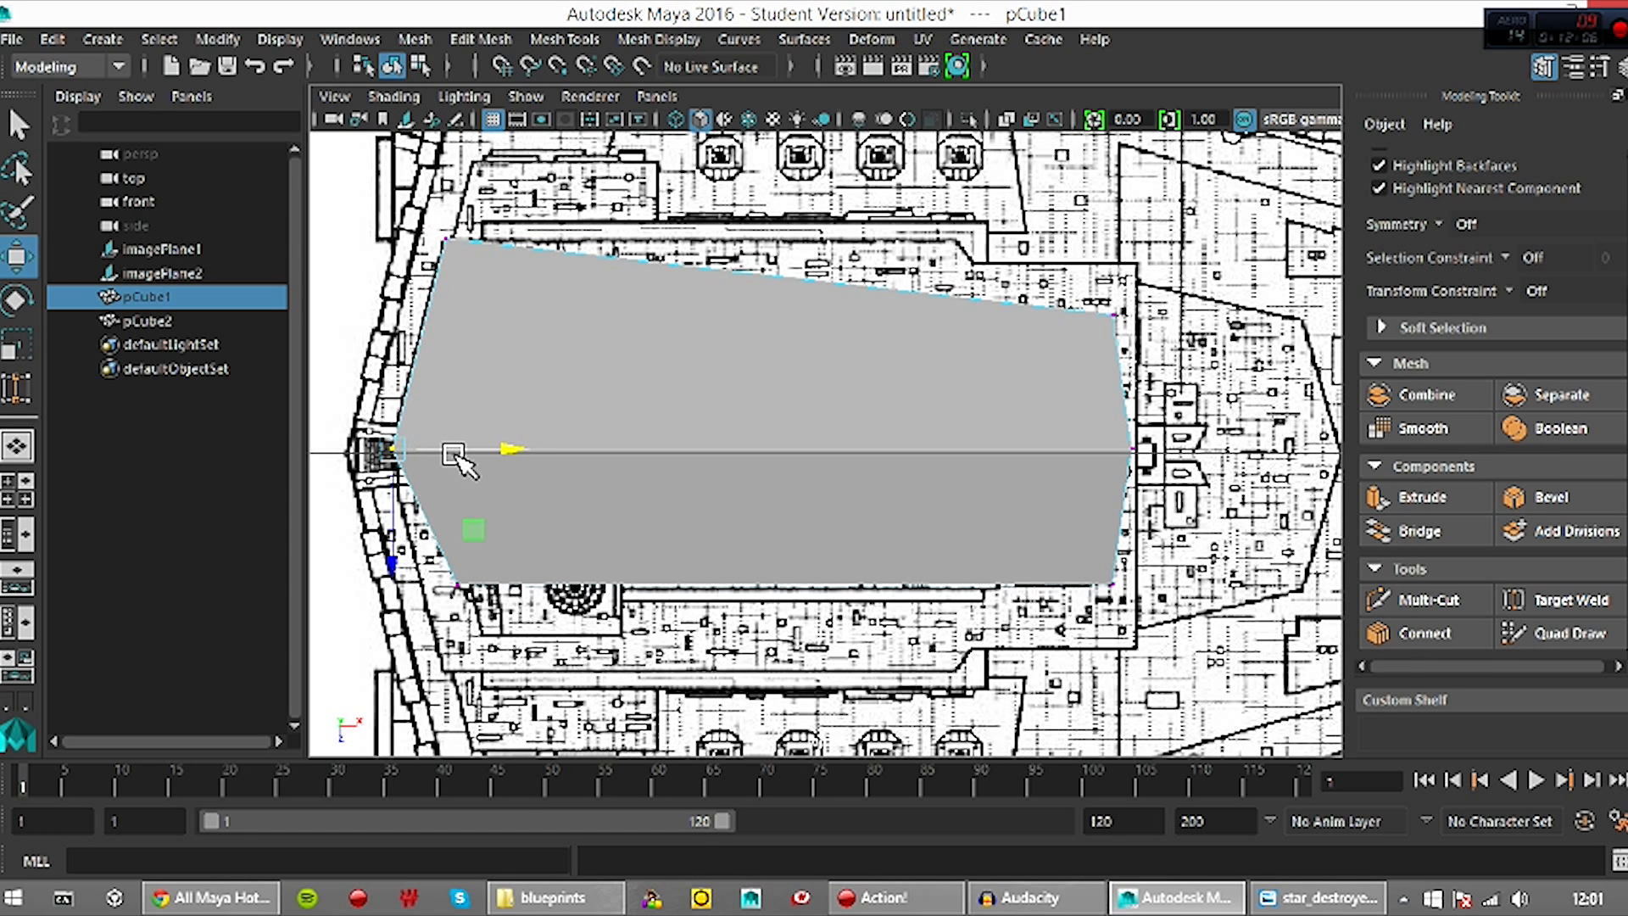
Move the block's +Z rear corner vertices outward along Z and adjust them along X to the blueprint outline
left_click_drag(395, 593, 487, 632)
key("ctrl+z")
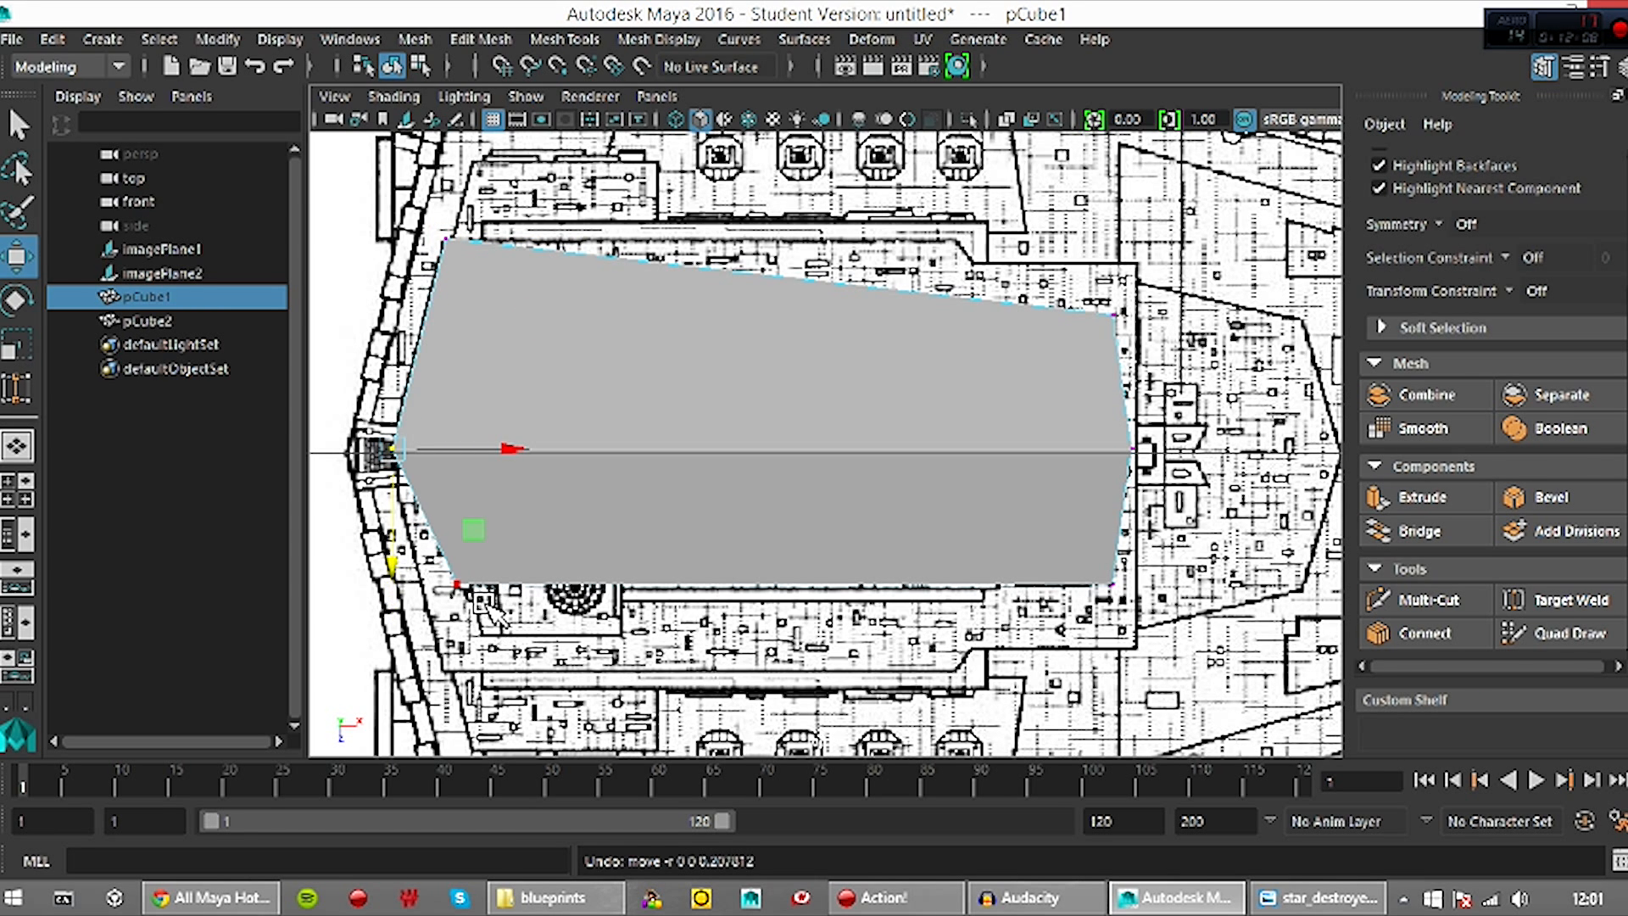
left_click_drag(437, 563, 497, 605)
left_click_drag(443, 651, 440, 750)
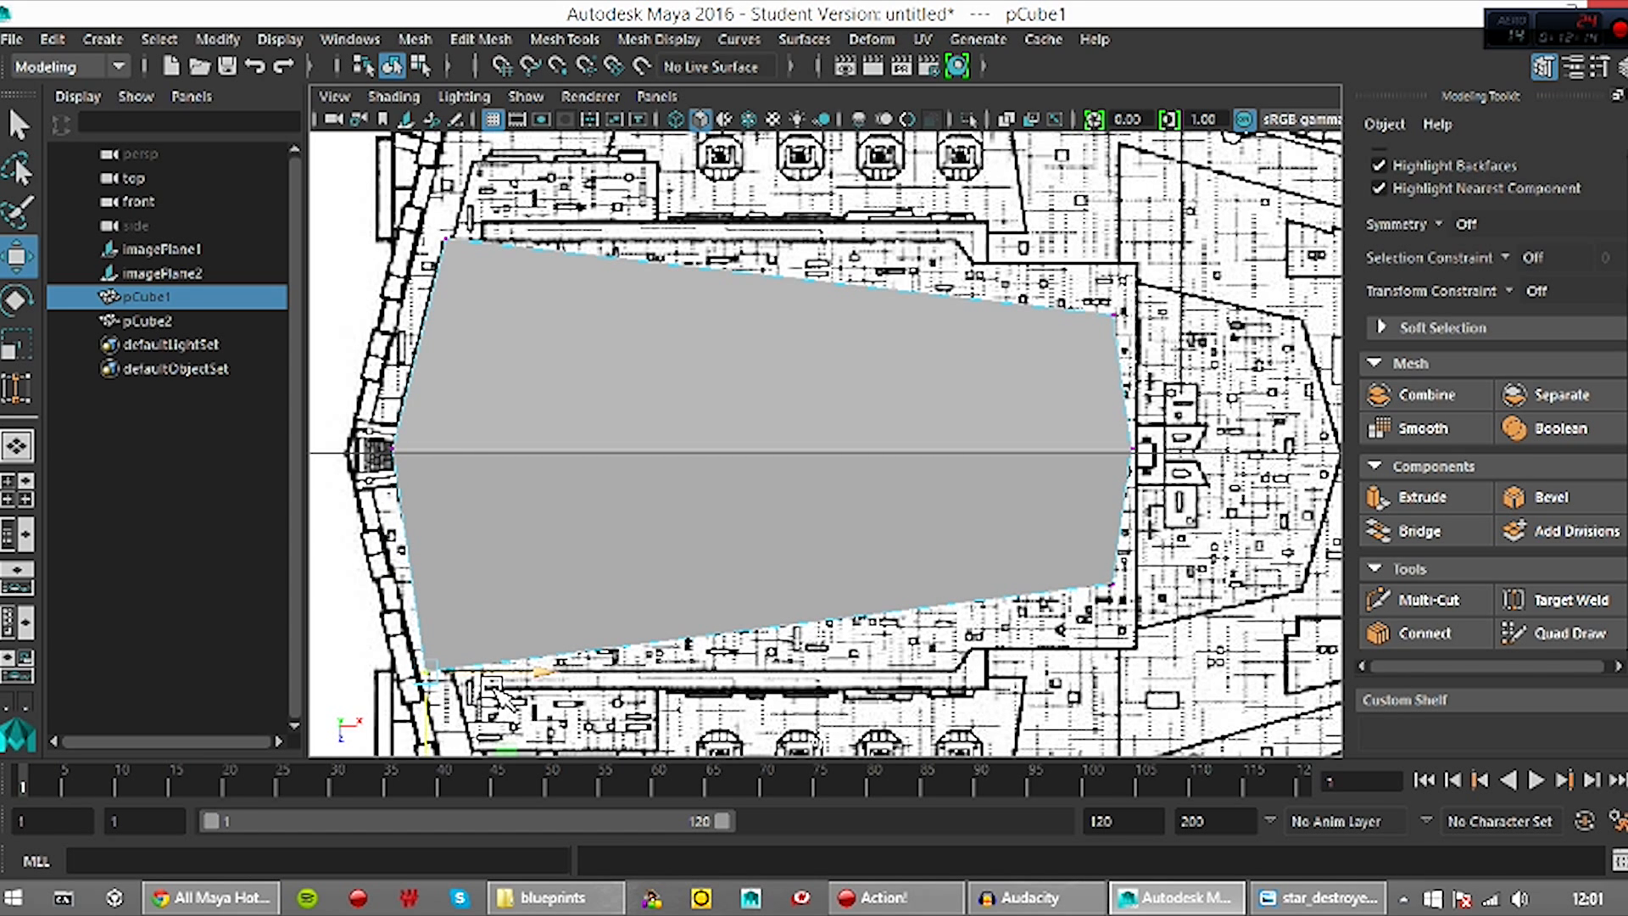
left_click_drag(493, 682, 511, 682)
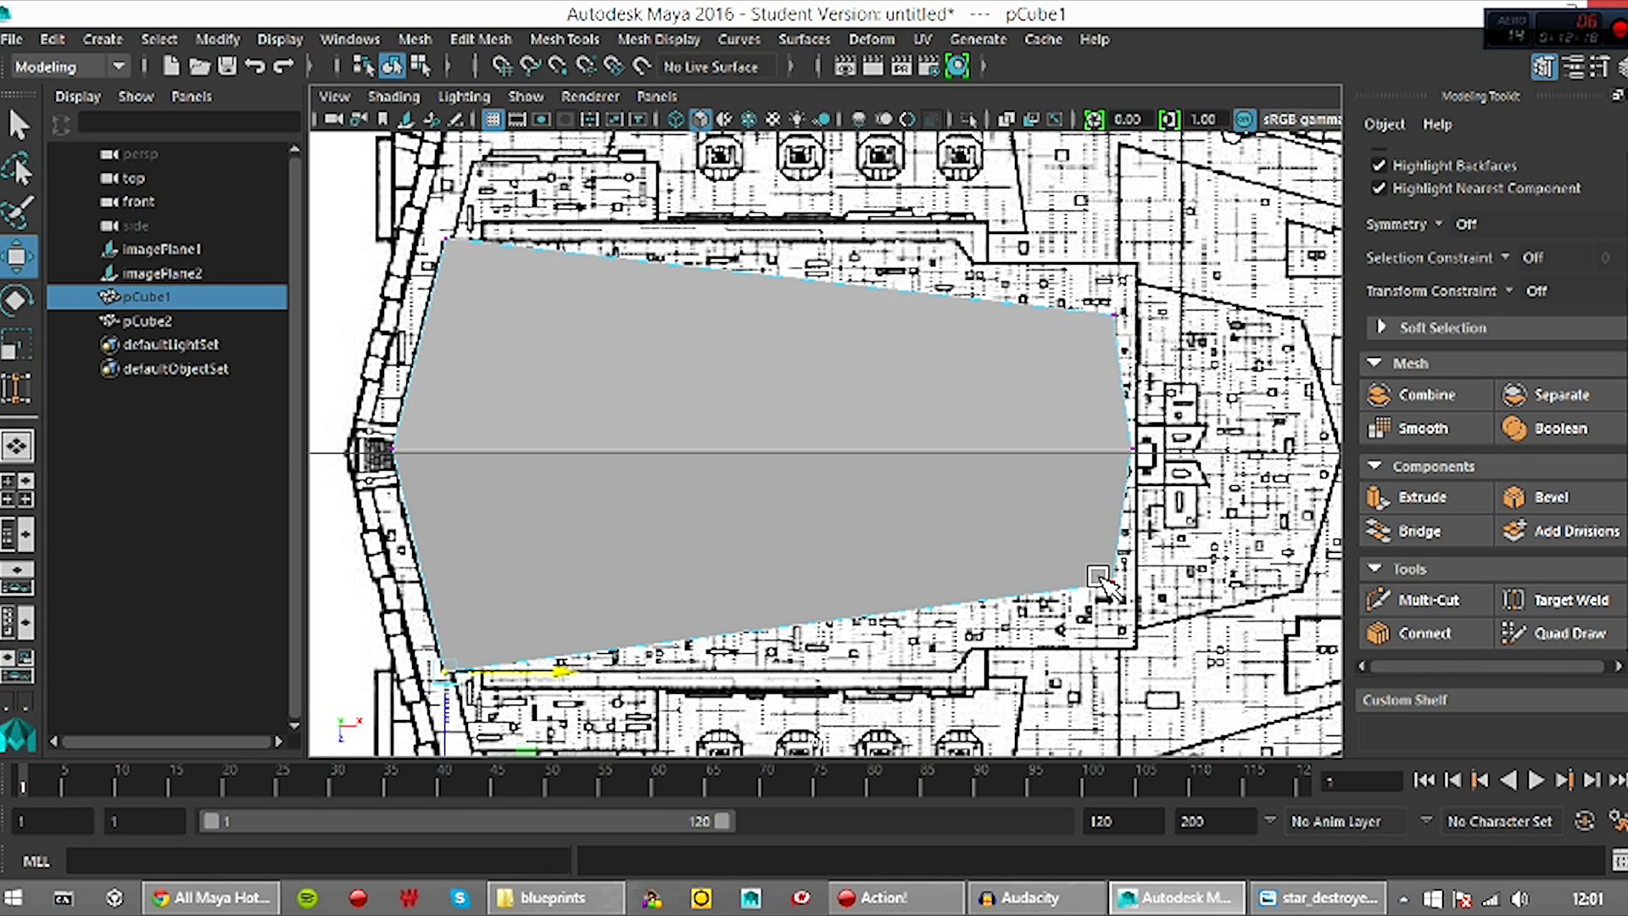
Move the block's -Z front corner vertices out to the matching corner of the tier on the top-view blueprint
left_click(1125, 373)
left_click_drag(1124, 373, 1189, 278)
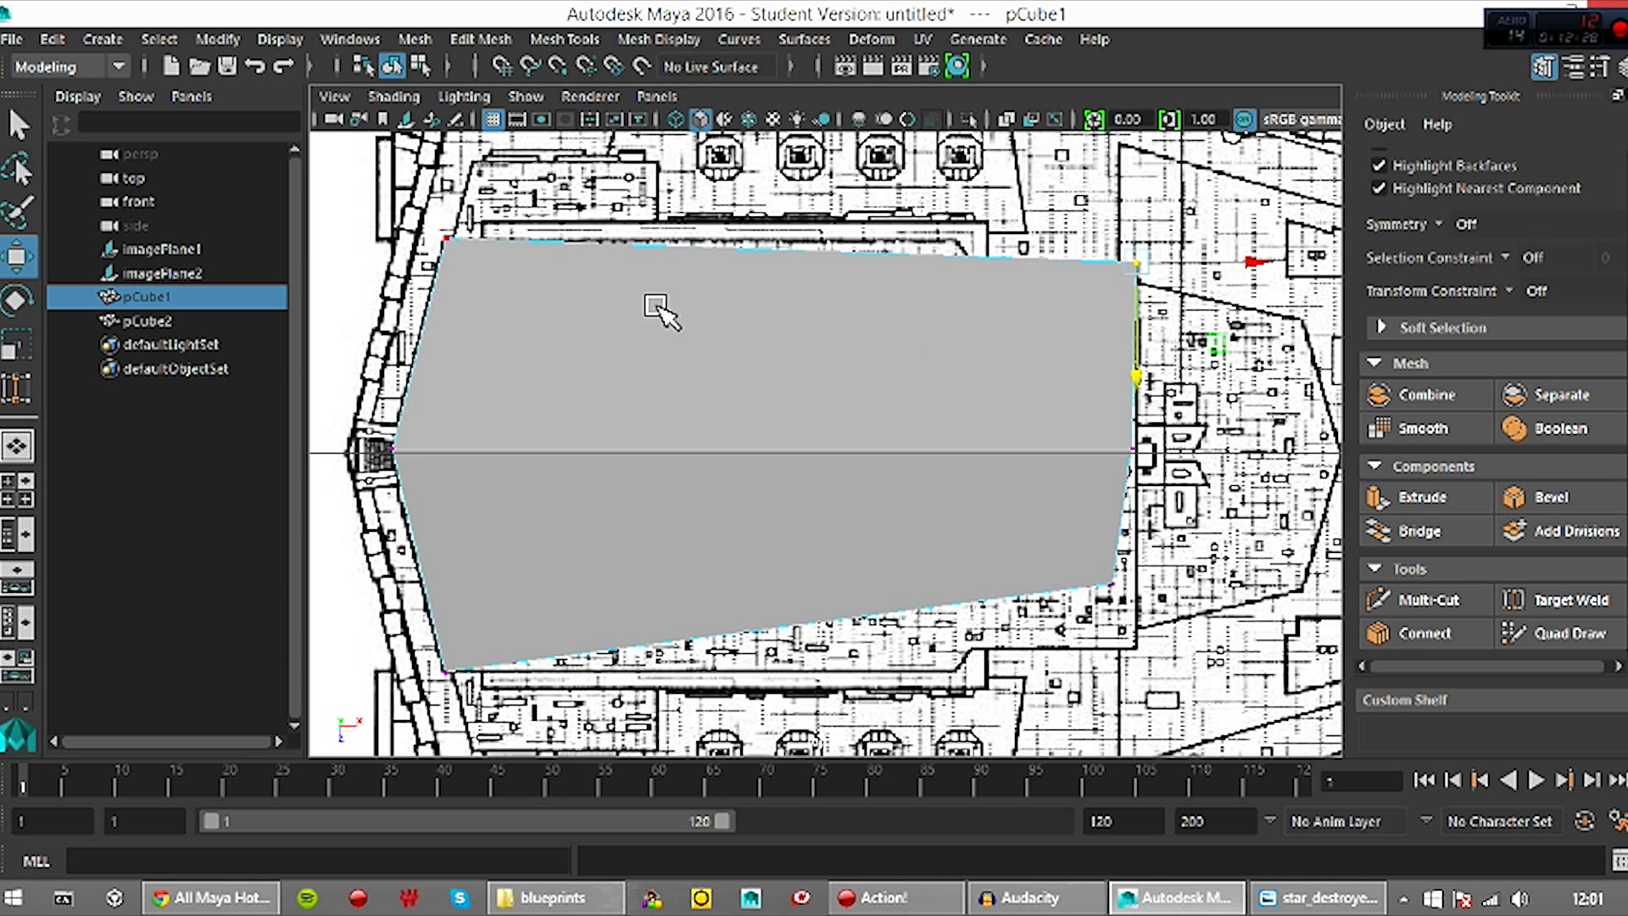
left_click(447, 242)
left_click_drag(458, 299, 455, 330)
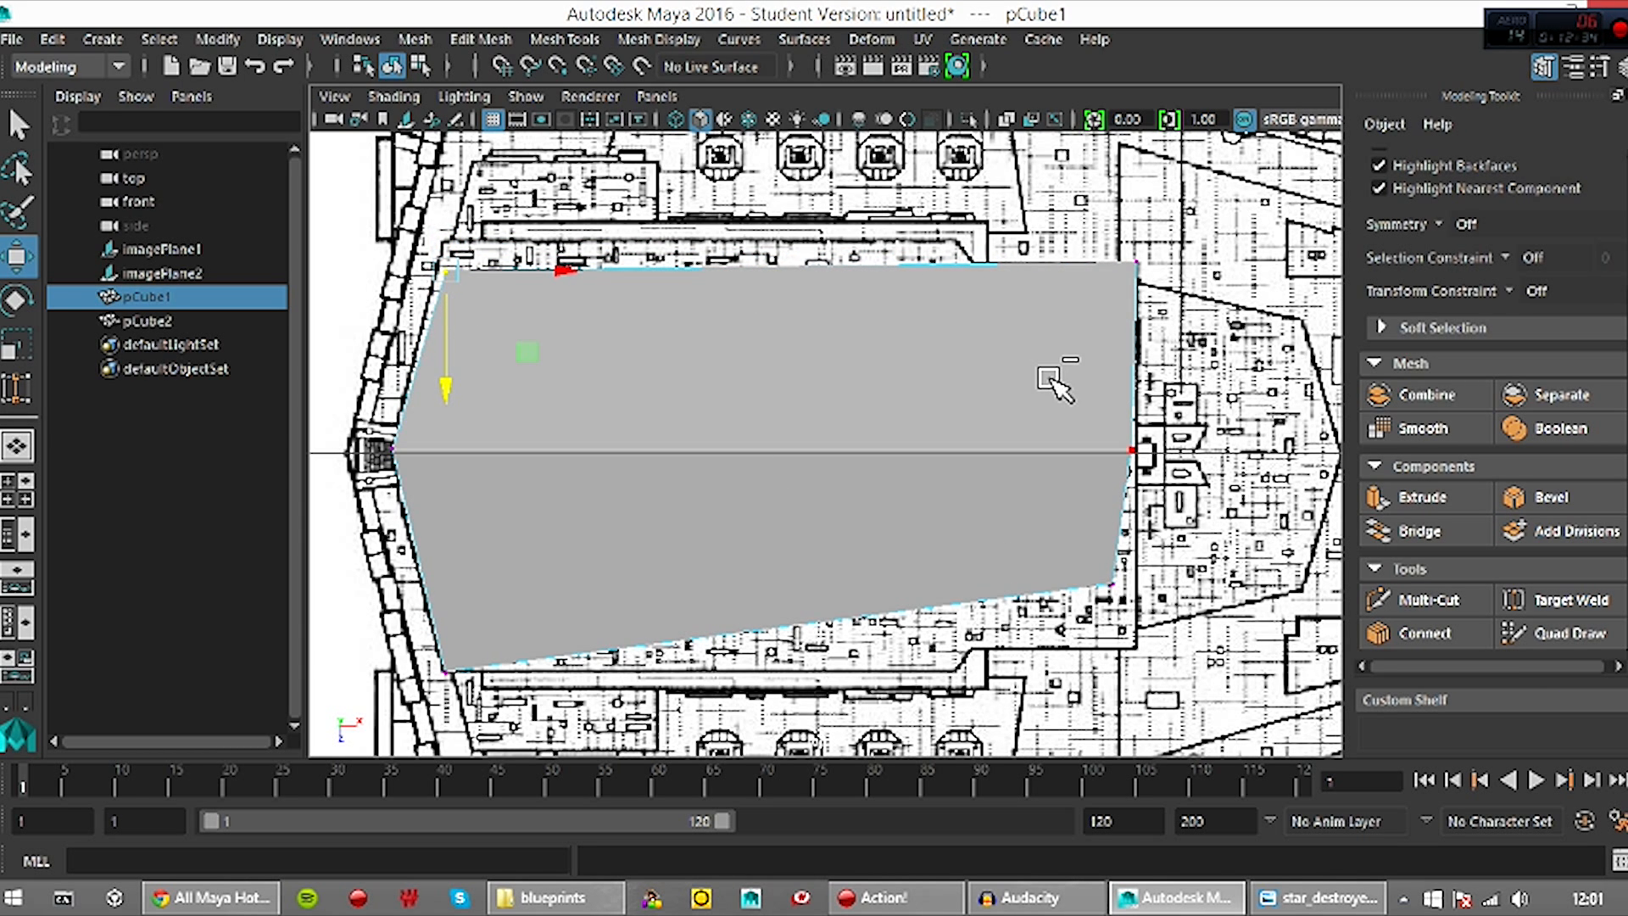
key("ctrl+z")
key("ctrl+z")
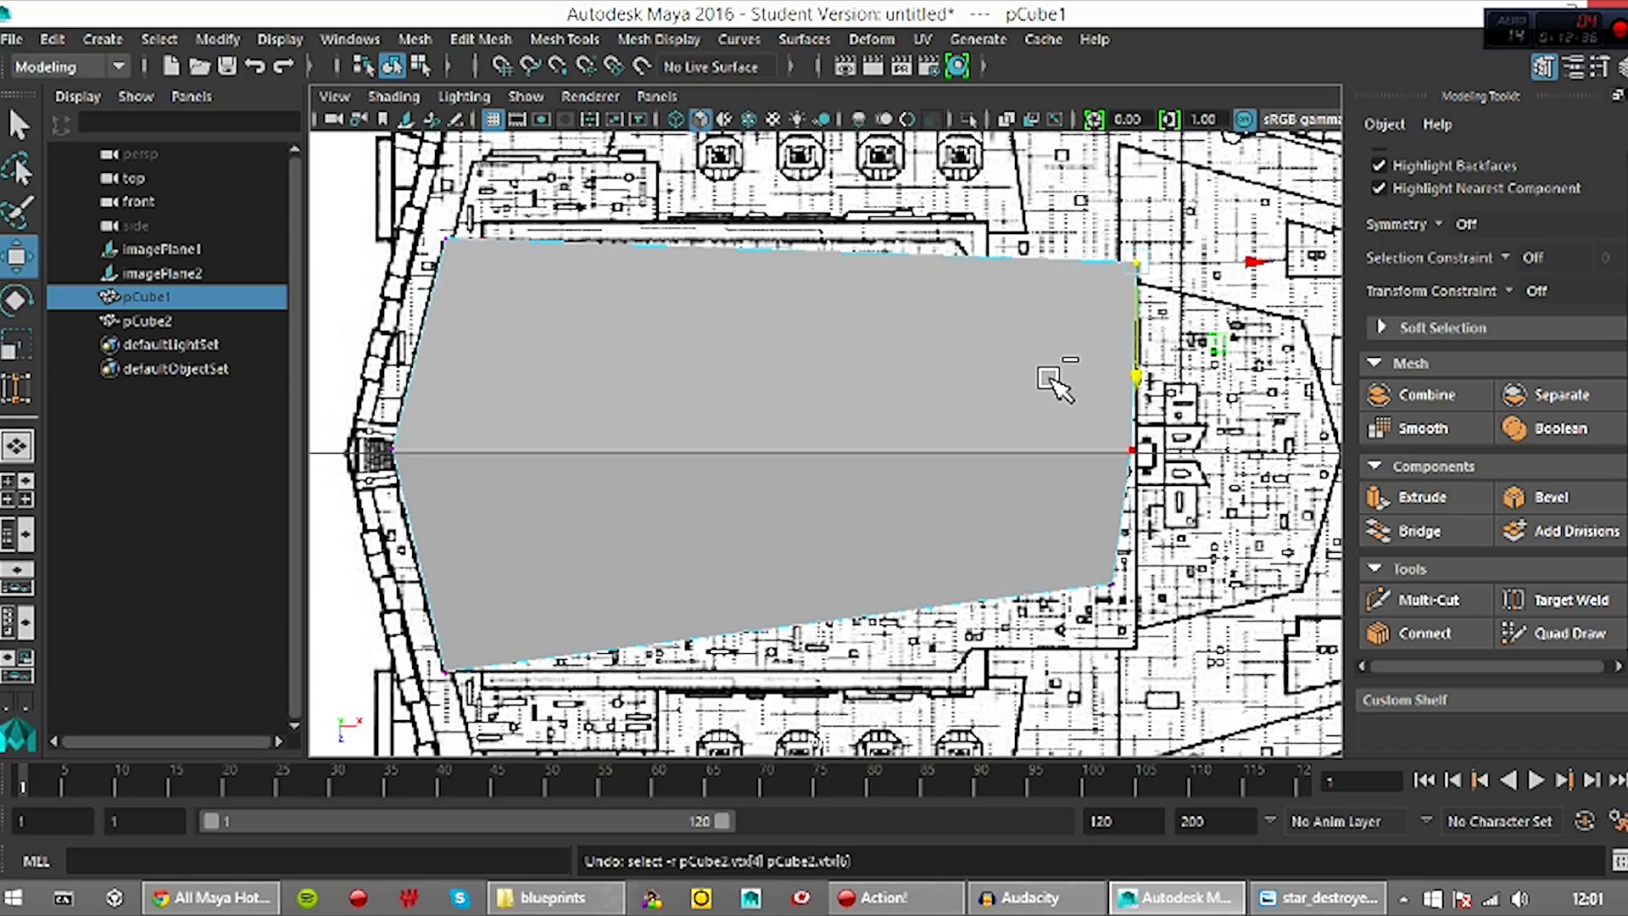
Pull the block's -Z rear corner vertices inward along Z level with the front corner and shift them slightly backward along X
left_click(445, 240)
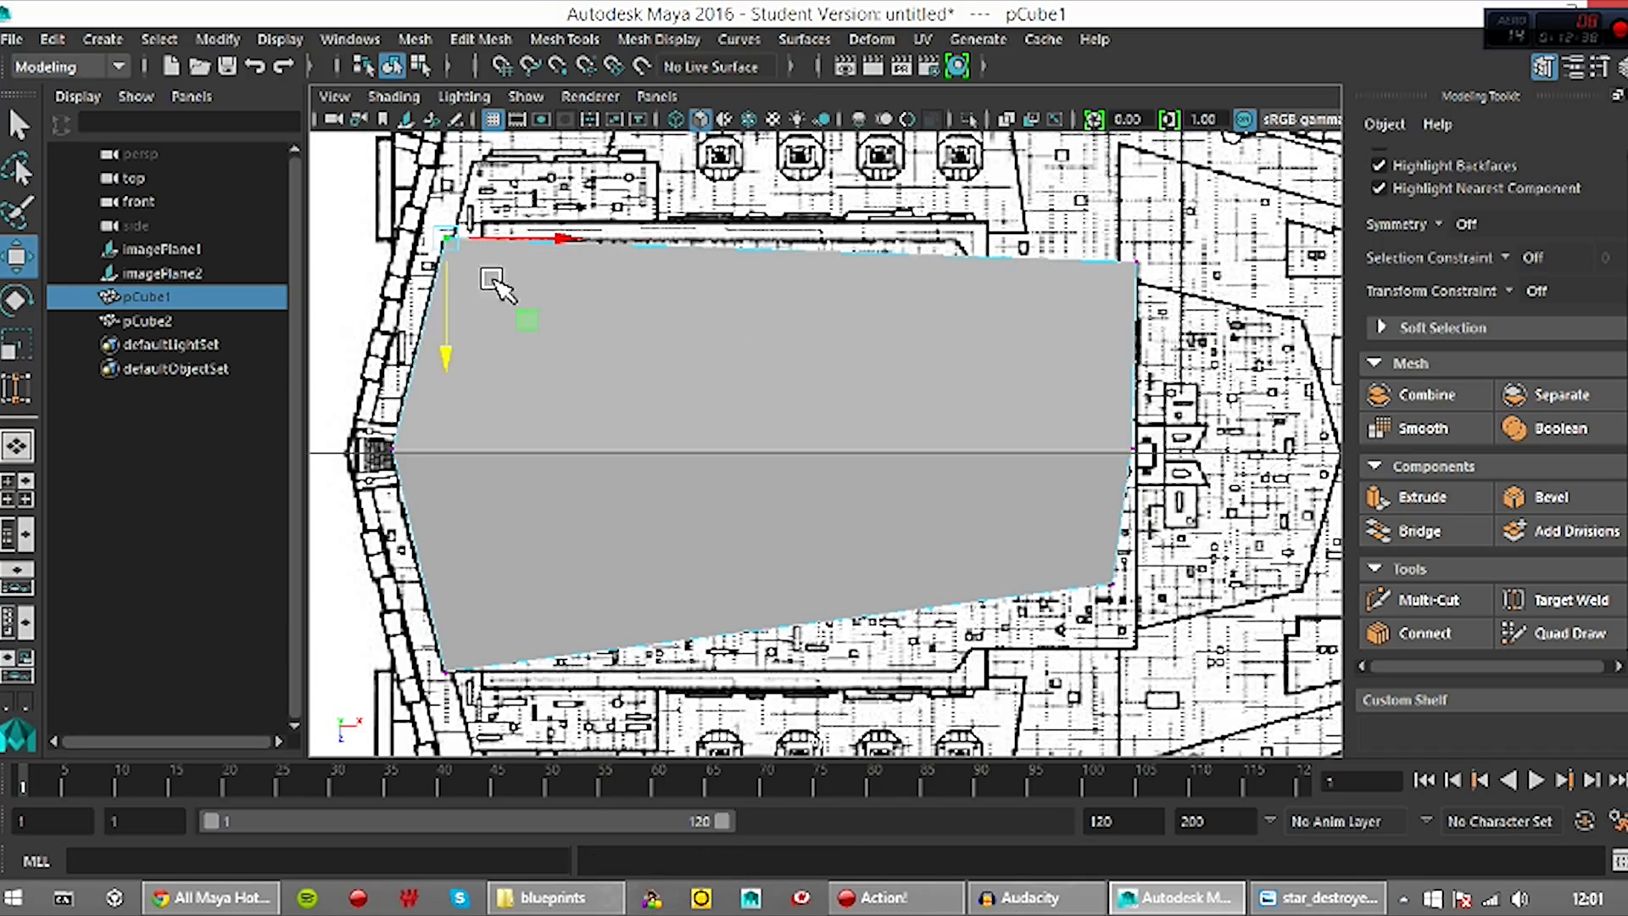
mouse_move(452, 307)
left_mouse_down()
mouse_move(449, 362)
mouse_move(440, 335)
left_mouse_up()
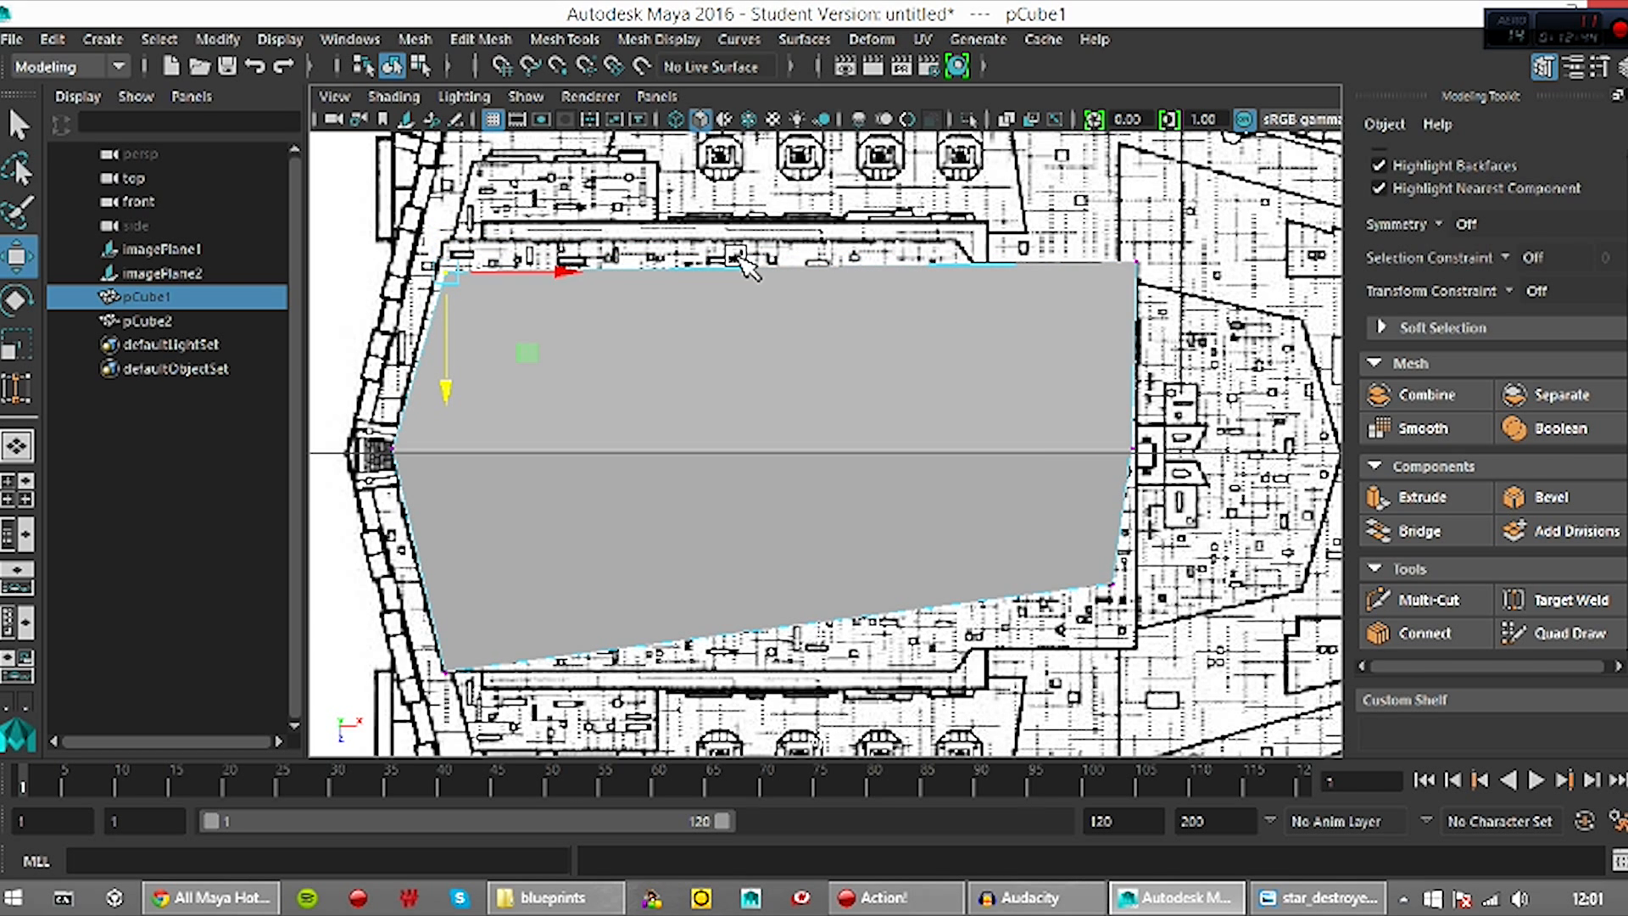
left_click(564, 283)
left_click_drag(561, 283, 556, 283)
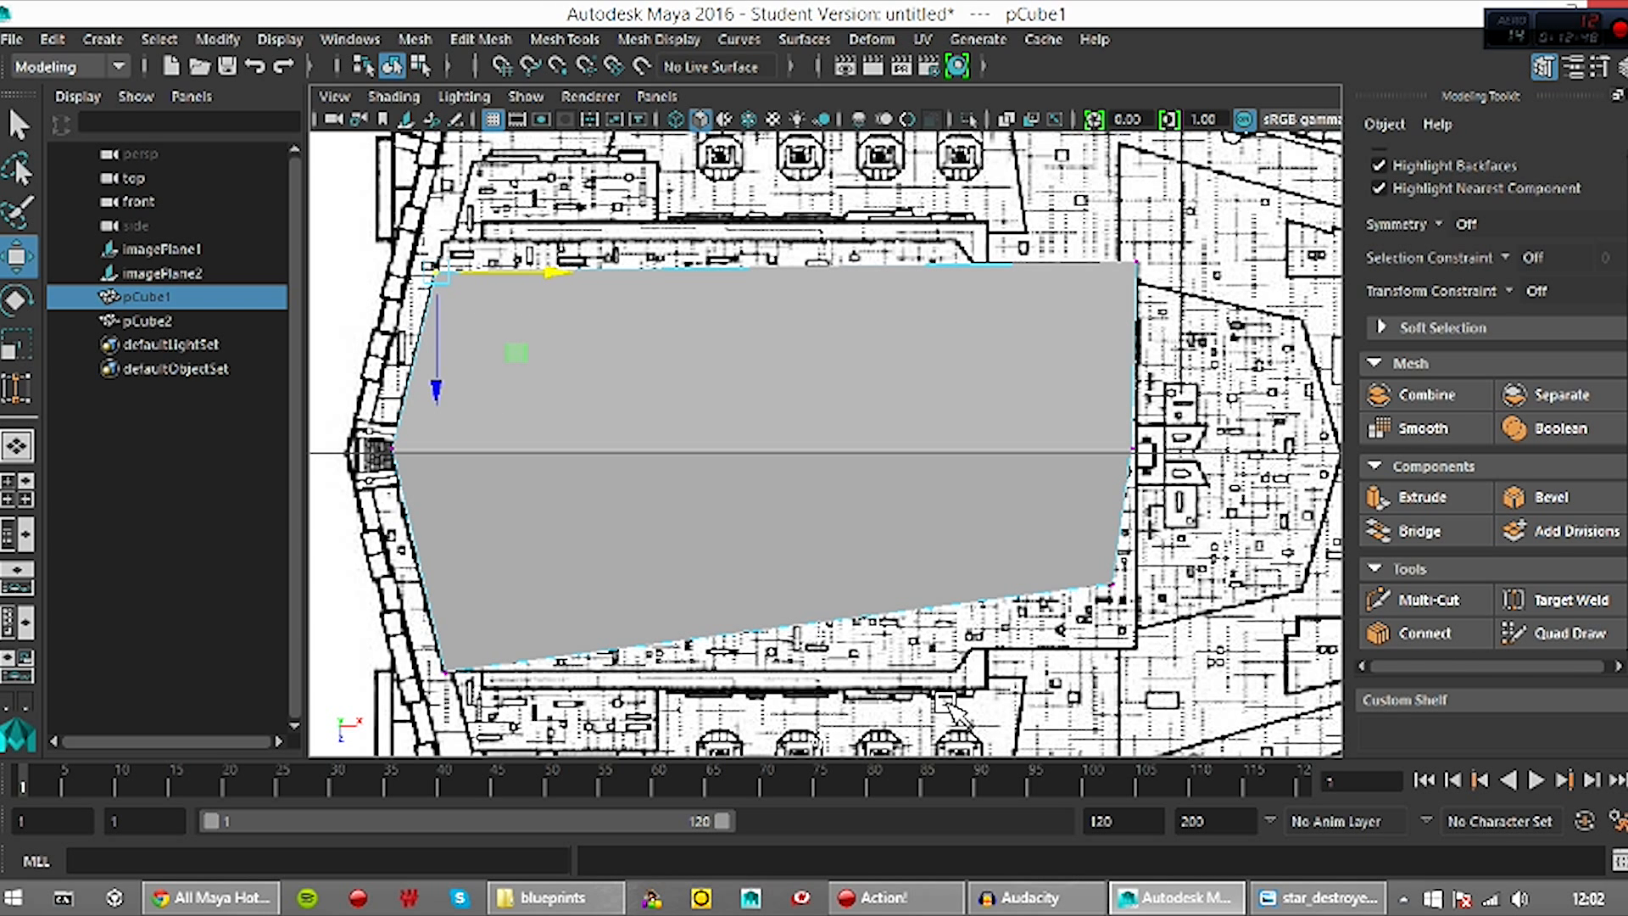
Move the block's +Z front corner vertices forward along X and outward along Z to the blueprint corner
left_click(1159, 601)
left_click_drag(1160, 600, 1185, 596)
left_click_drag(1138, 657, 1144, 720)
Pull the block's +Z rear corner vertices inward along Z and slightly backward along X to straighten that long side
left_click(451, 680)
left_click_drag(465, 730, 467, 706)
left_click_drag(529, 662, 518, 664)
left_click_drag(443, 706, 444, 703)
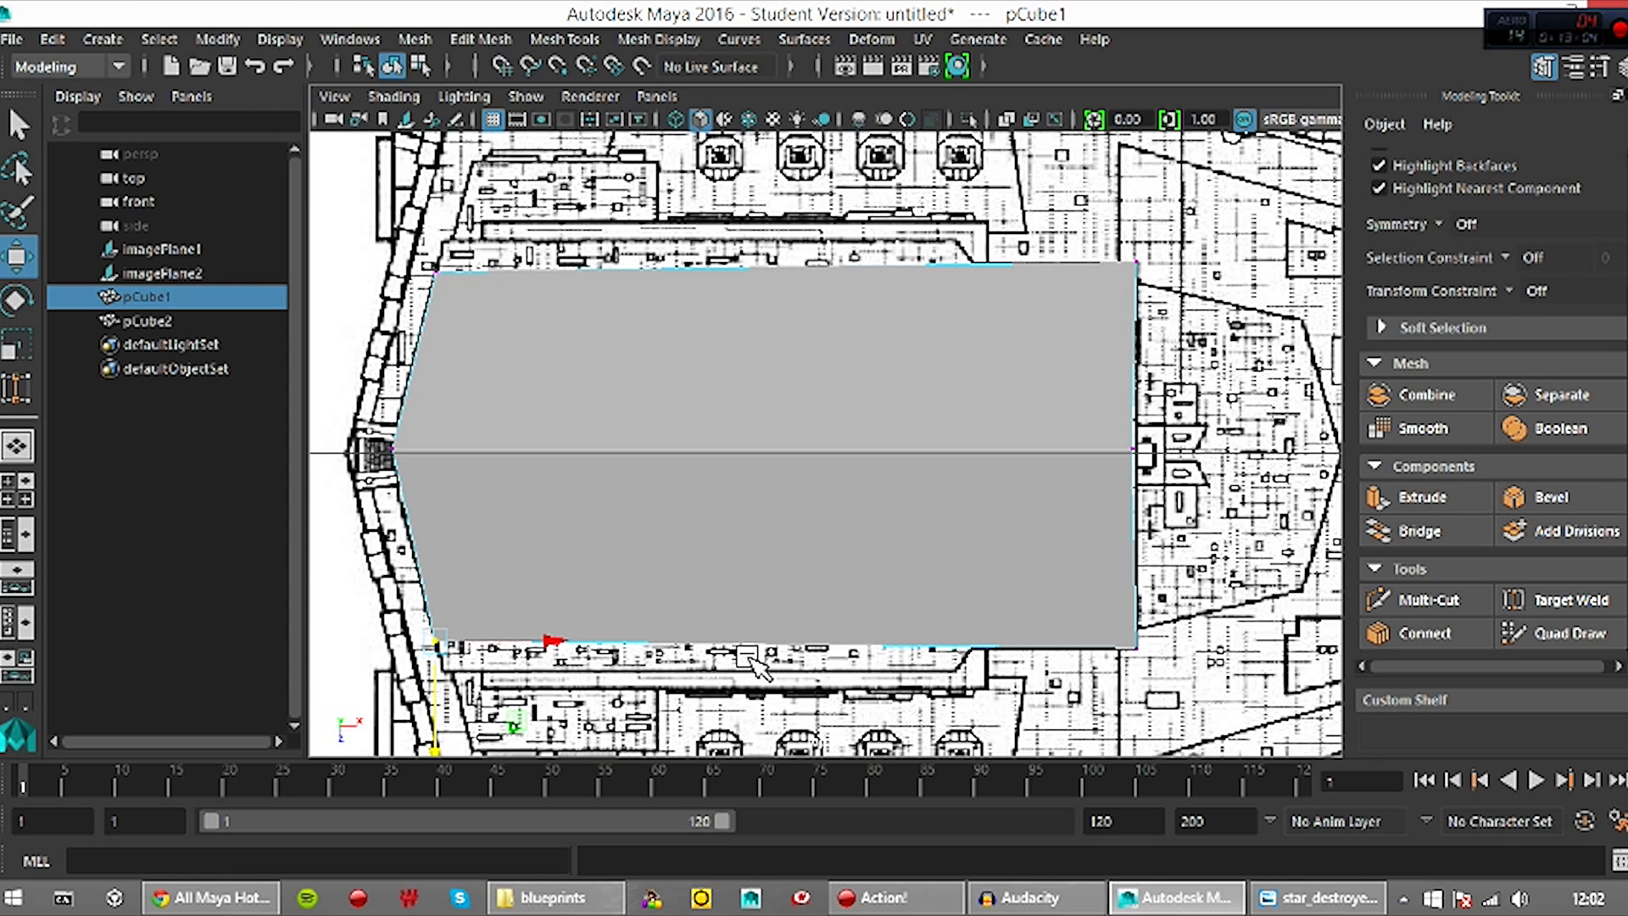
Fine-tune the block's two rear corners and rear centre point to the blueprint outline, then clear the selection
left_click_drag(399, 263, 438, 324)
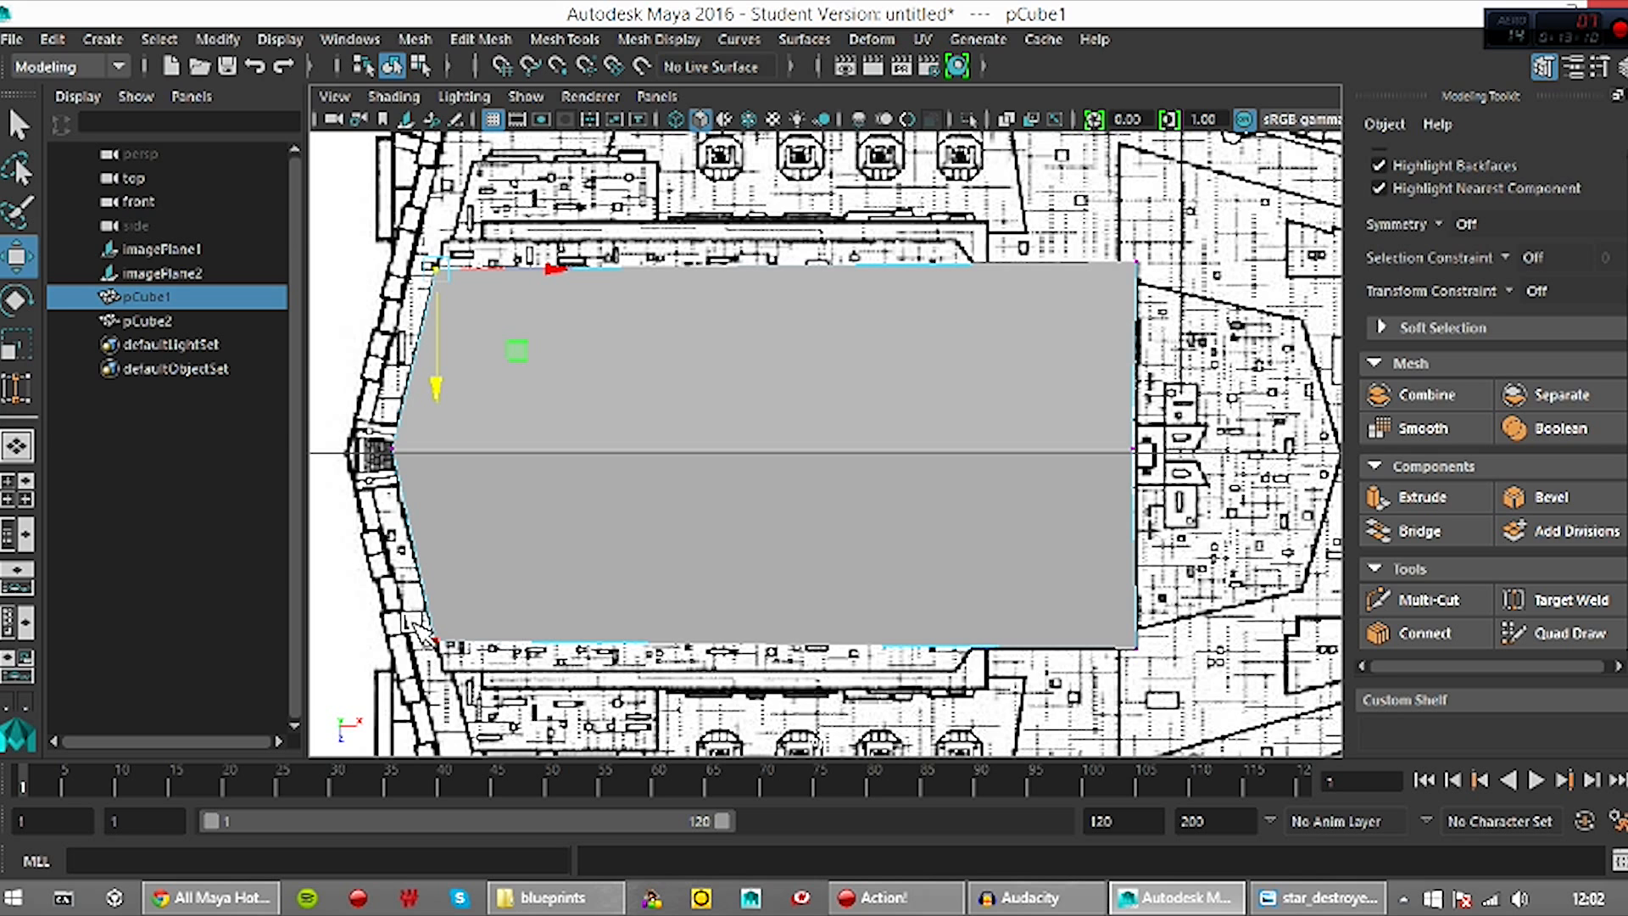
left_click(393, 451)
left_click_drag(439, 459, 435, 459)
left_click(436, 640)
left_click_drag(480, 653, 476, 651)
left_click(1253, 538)
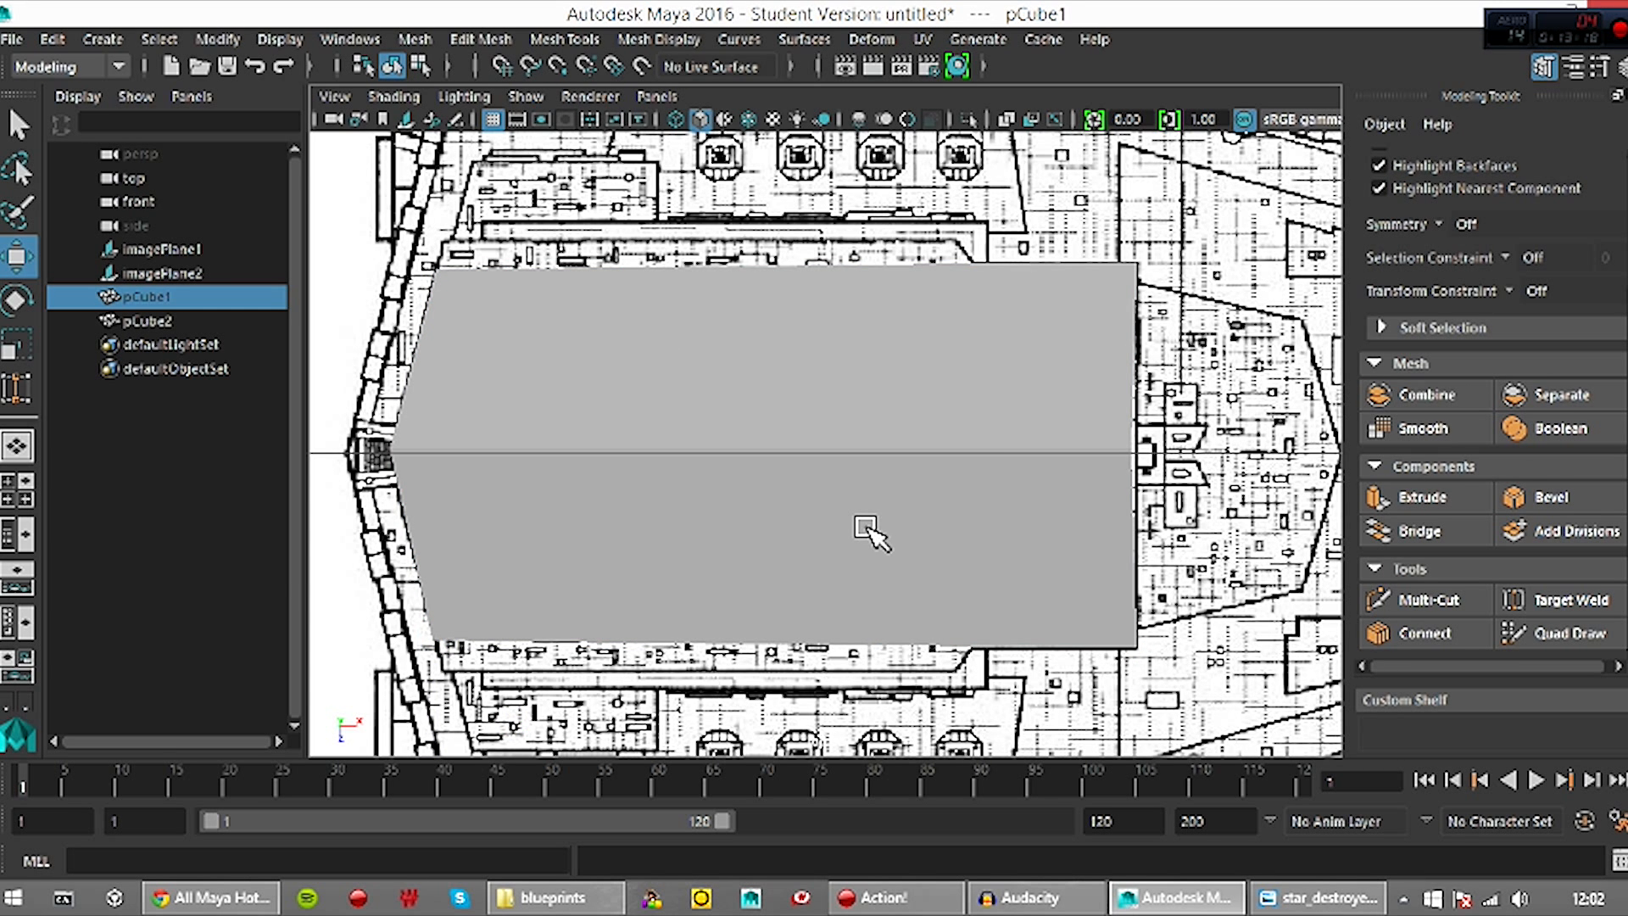
In the perspective view, hide imagePlane1 and imagePlane2 and show the hidden pCube1 block
key("space")
left_click_drag(852, 537, 842, 374)
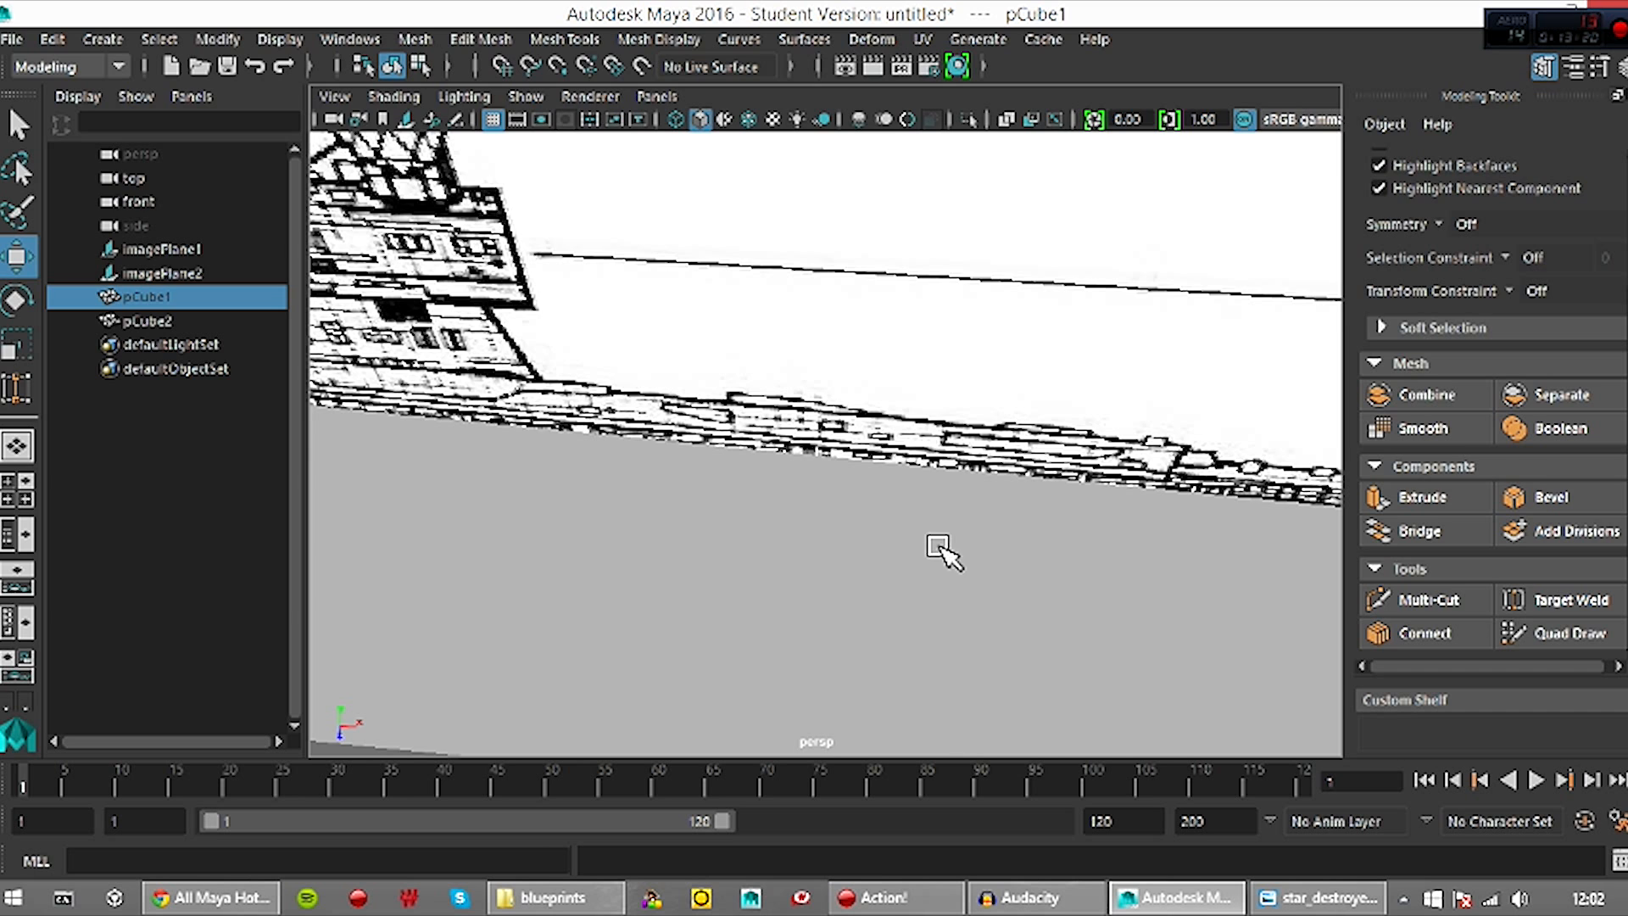
left_click_drag(873, 565, 826, 543, "alt")
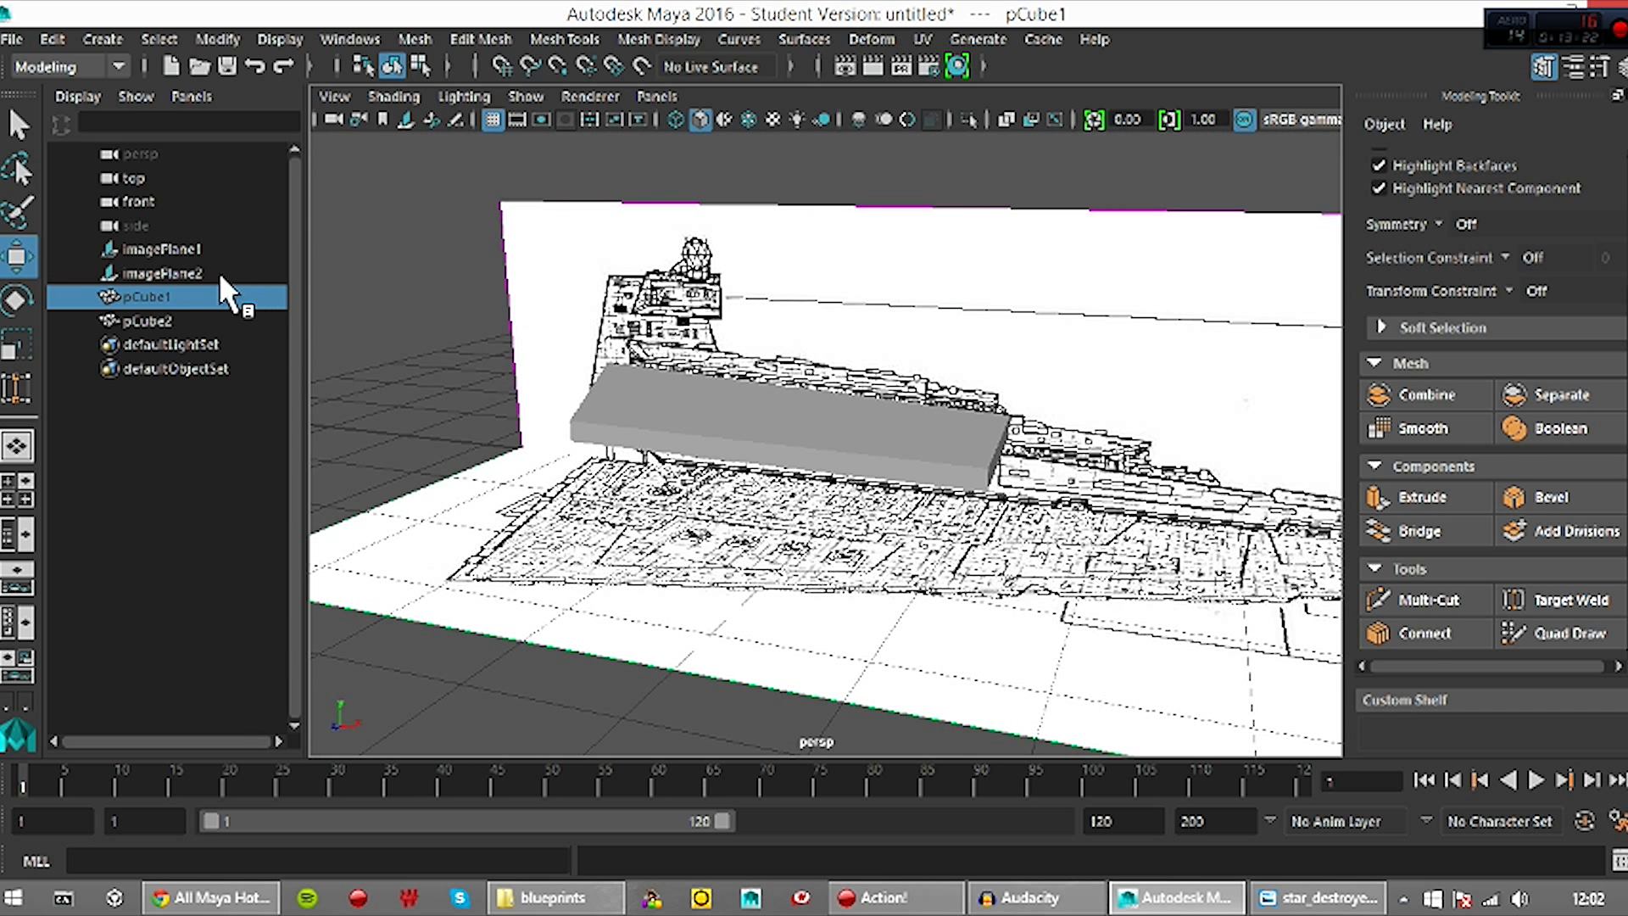
left_click_drag(186, 248, 188, 276)
key("ctrl+h")
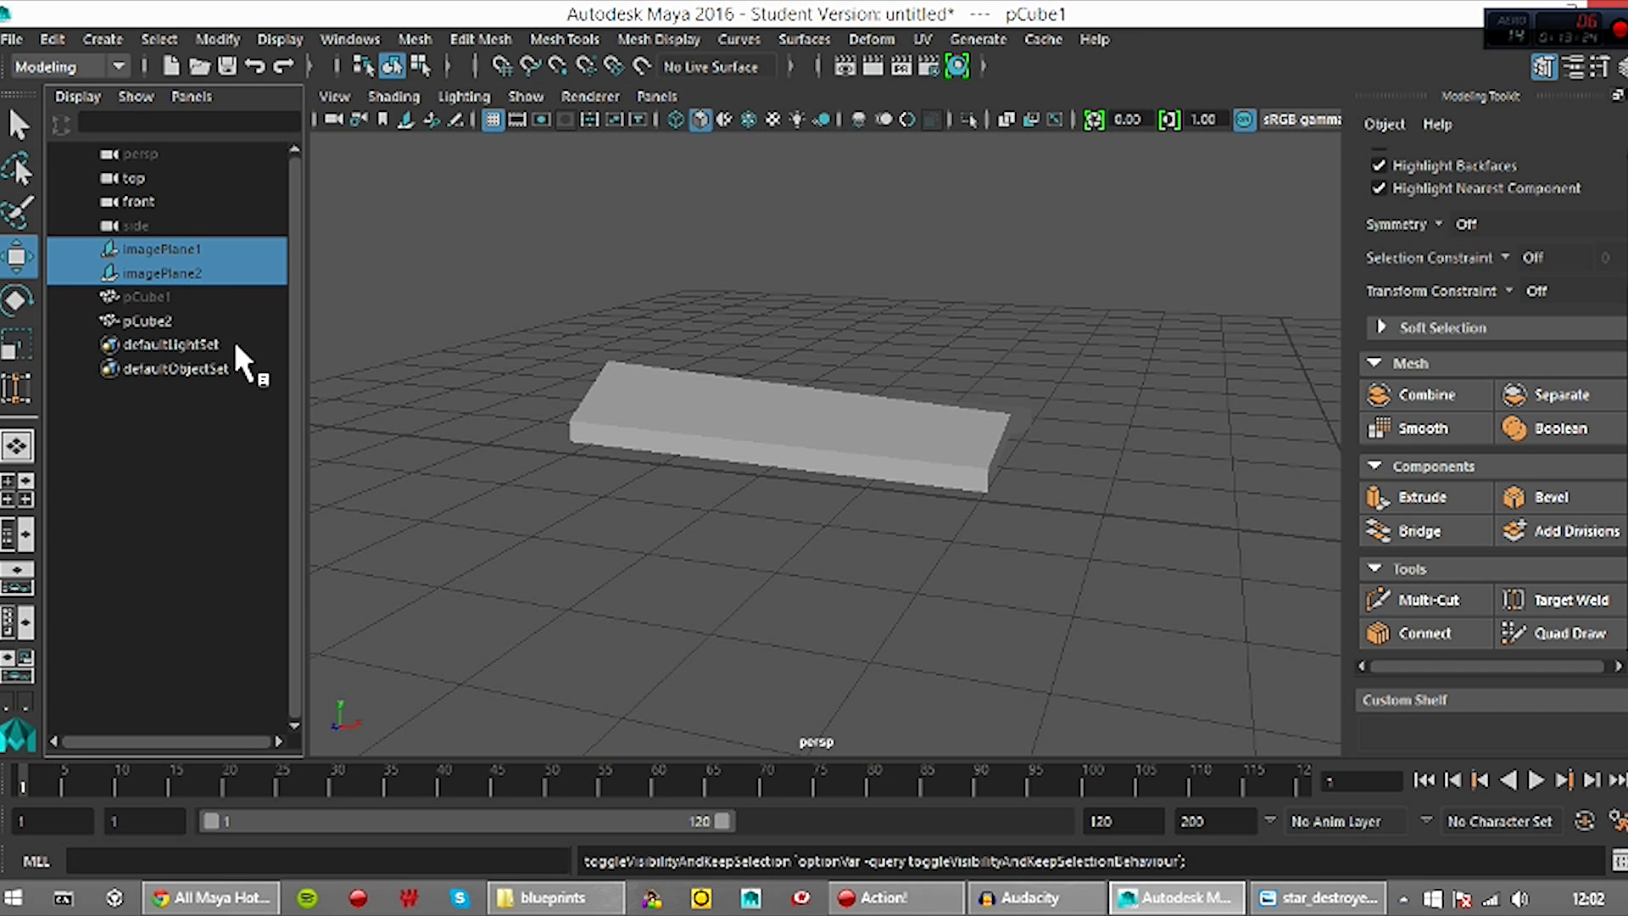
left_click(159, 306)
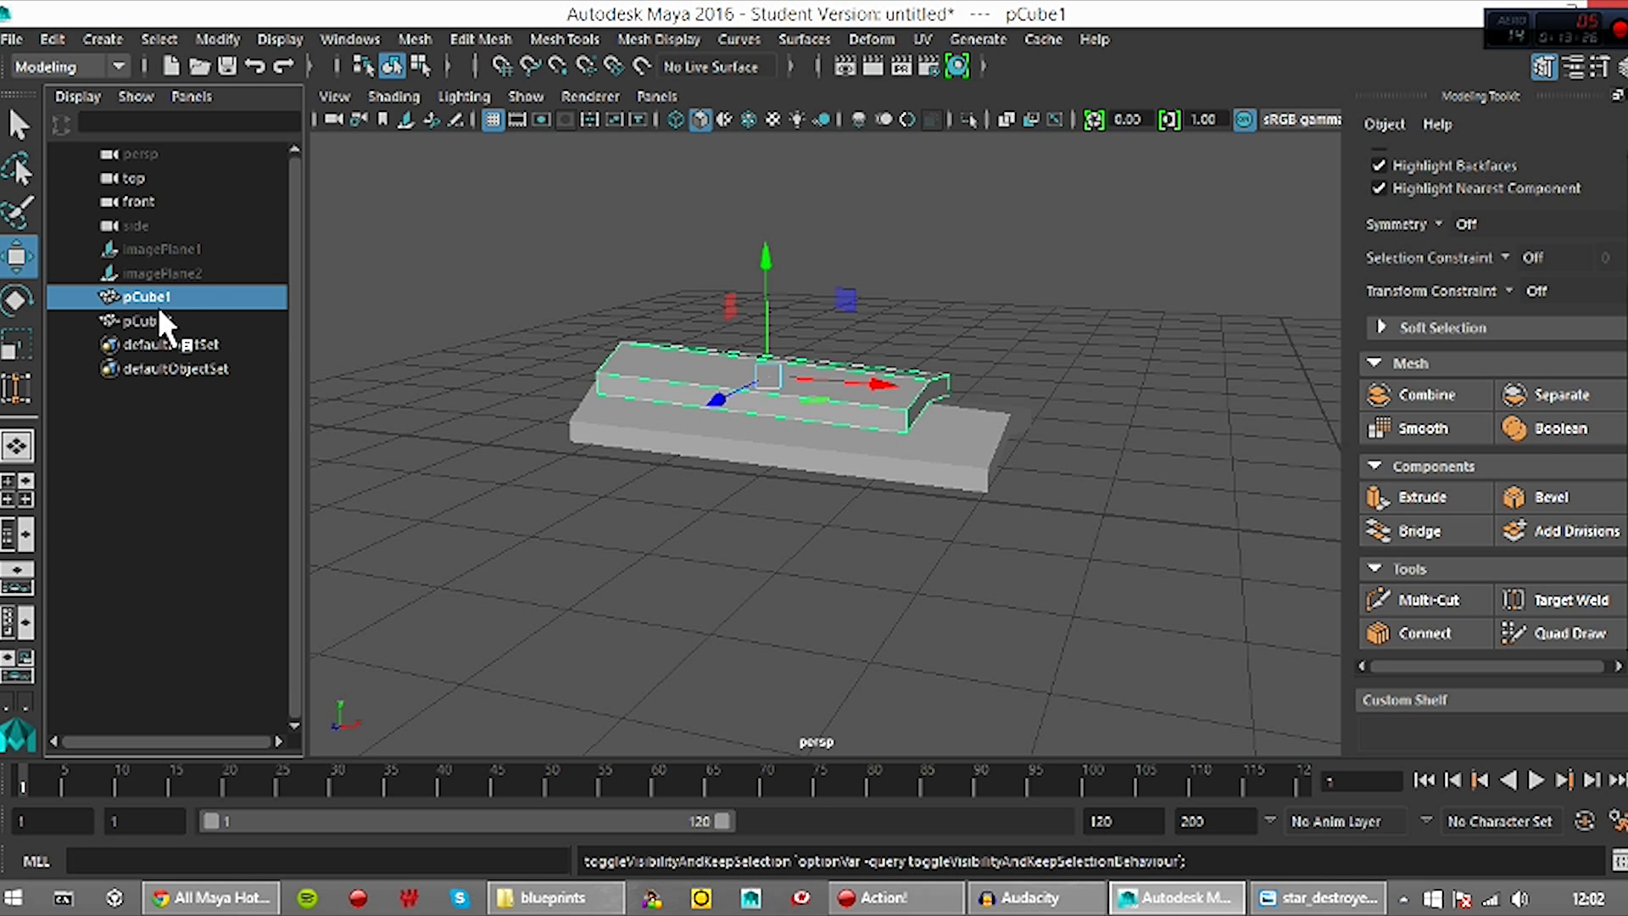
Adjust the upper block's height along Y above the lower tier and nudge it slightly along Z
left_click_drag(1054, 588, 869, 458, "alt")
left_click_drag(836, 450, 914, 344, "alt")
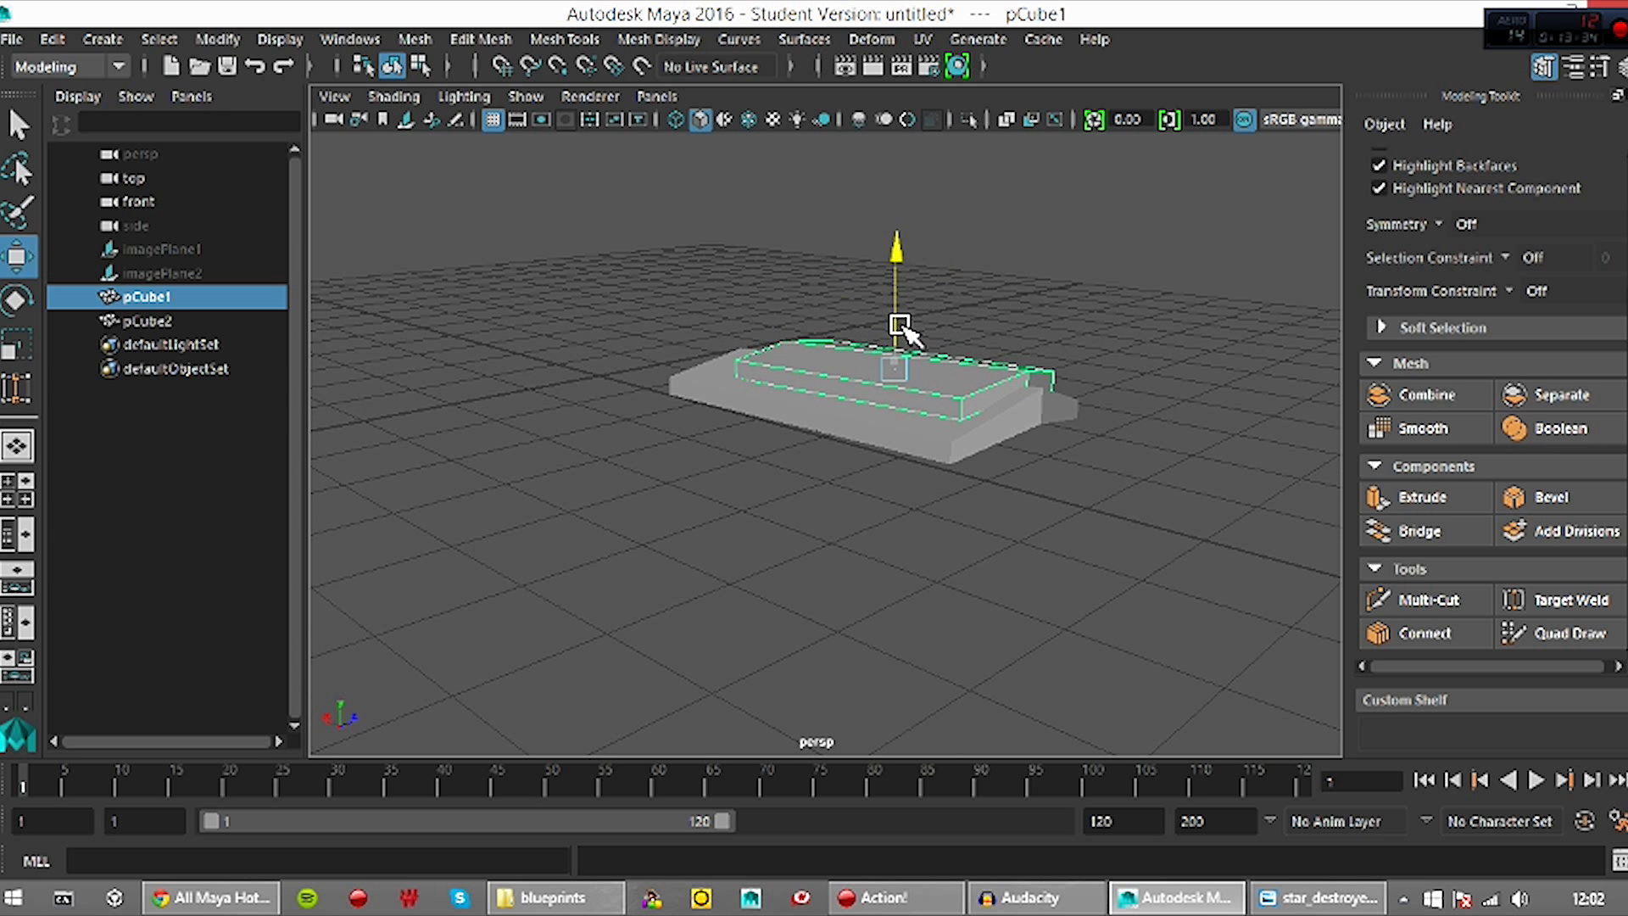
left_click_drag(1145, 433, 1034, 432, "alt")
right_click_drag(1034, 432, 1115, 449, "alt")
left_click_drag(1115, 449, 911, 427, "alt")
left_click_drag(856, 298, 935, 383)
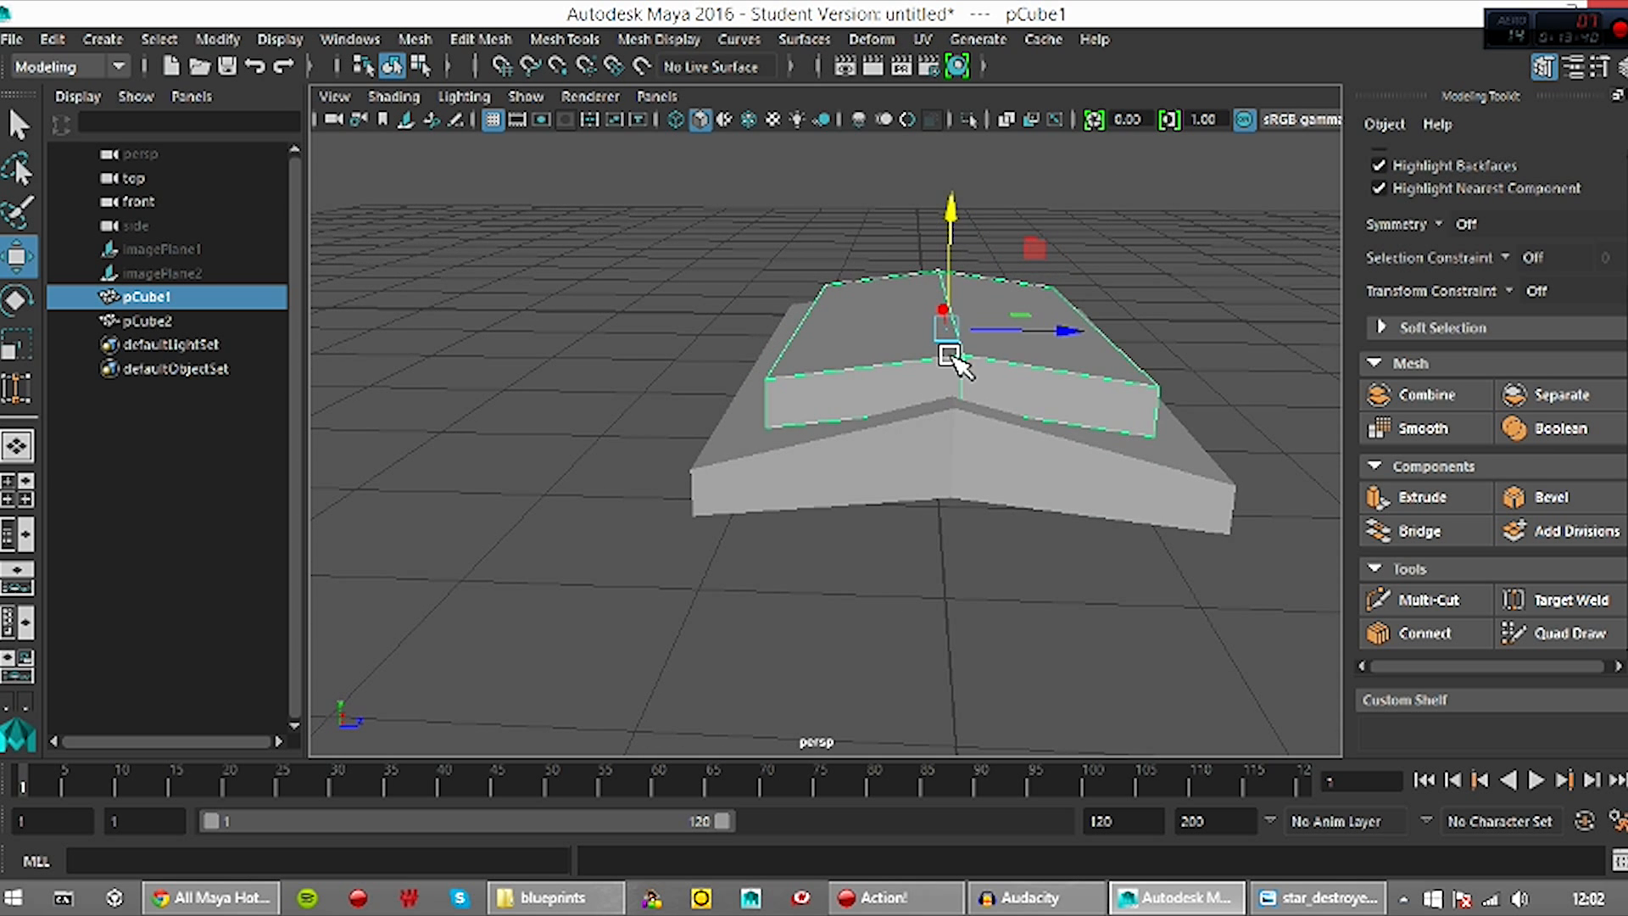
left_click_drag(953, 279, 954, 273)
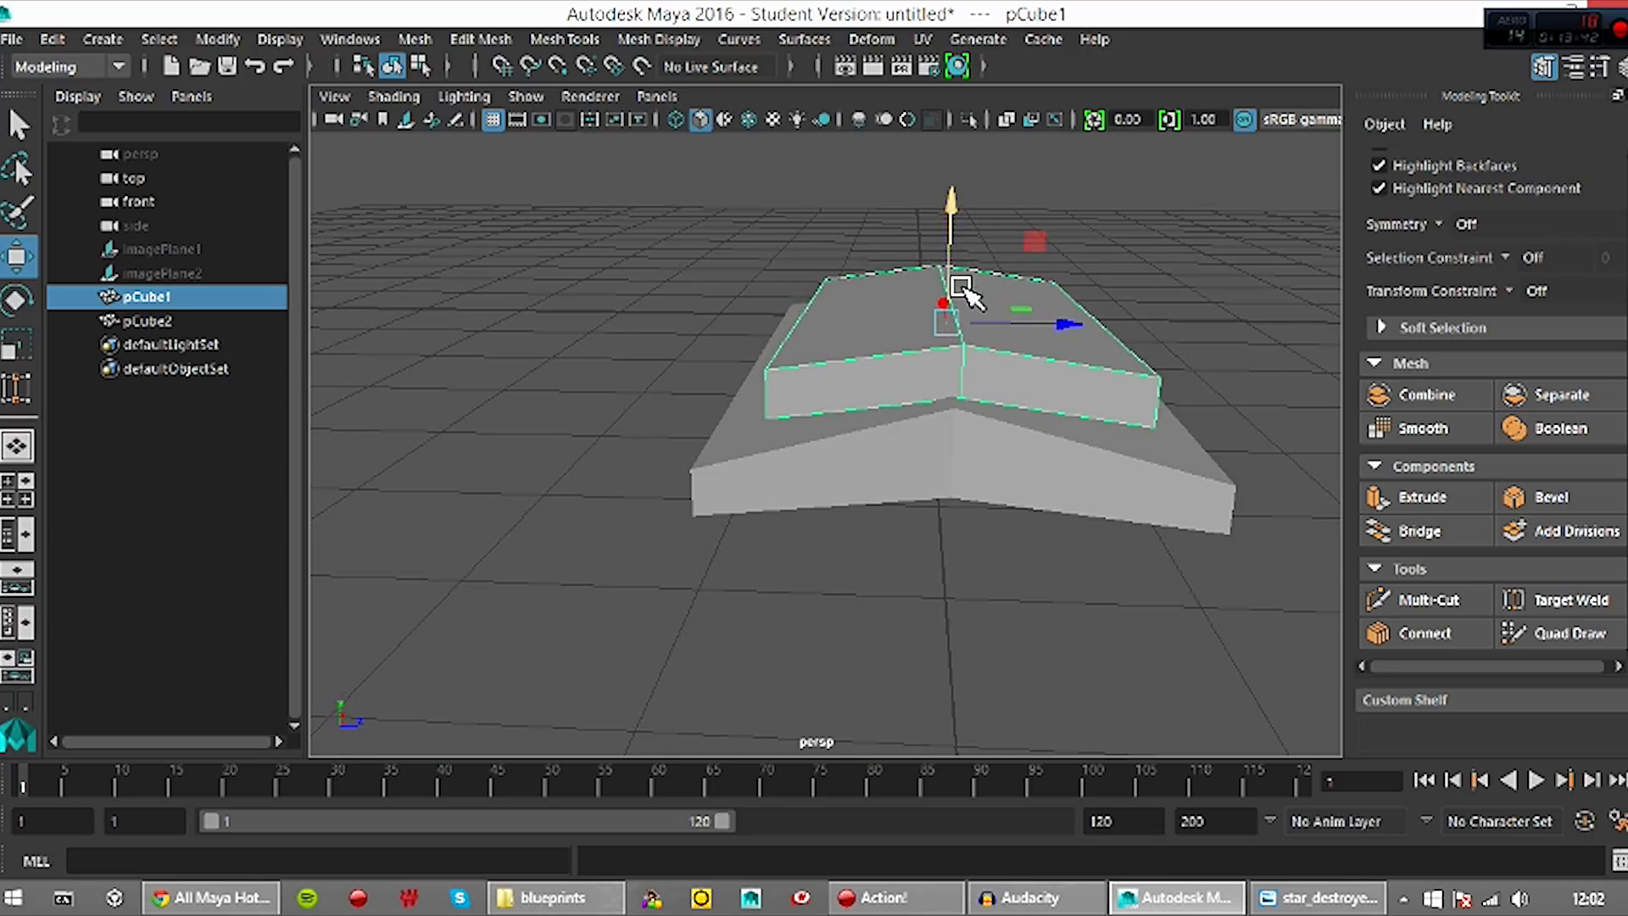
scroll(1071, 482, "up", 3)
scroll(1084, 475, "down", 4)
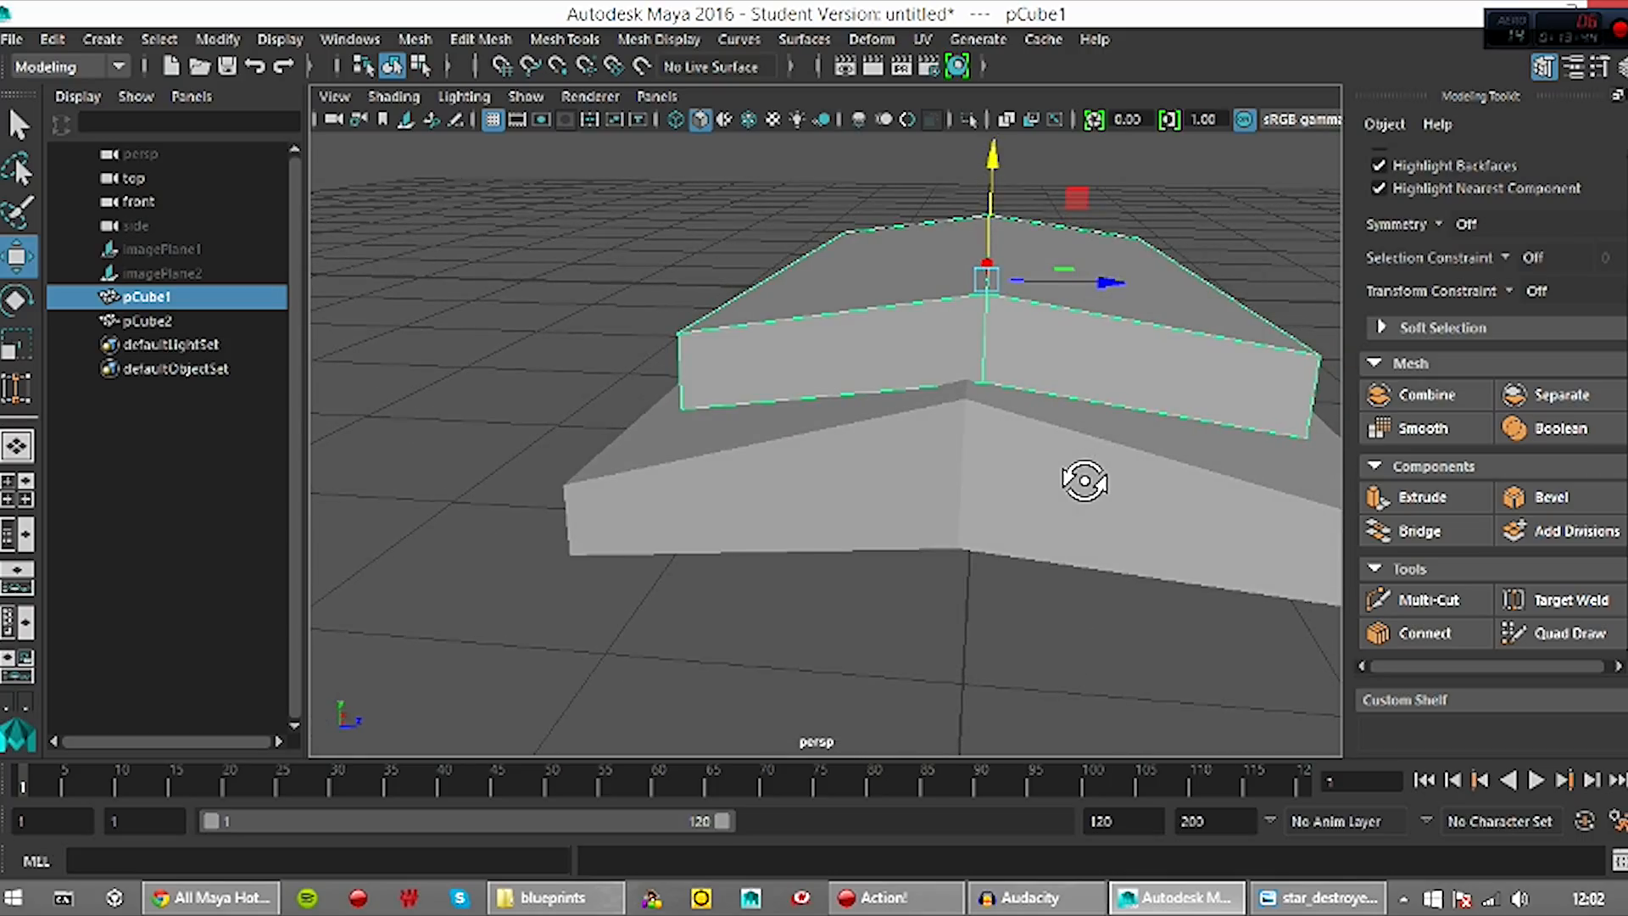
left_click_drag(1078, 291, 1070, 291)
left_click_drag(1071, 429, 1062, 471, "alt")
left_click_drag(1072, 292, 985, 410, "alt")
In the left view, nudge the lower block along Z to align its centre ridge with the upper block's, and turn on wireframe on shaded
key("space")
scroll(970, 454, "up", 5)
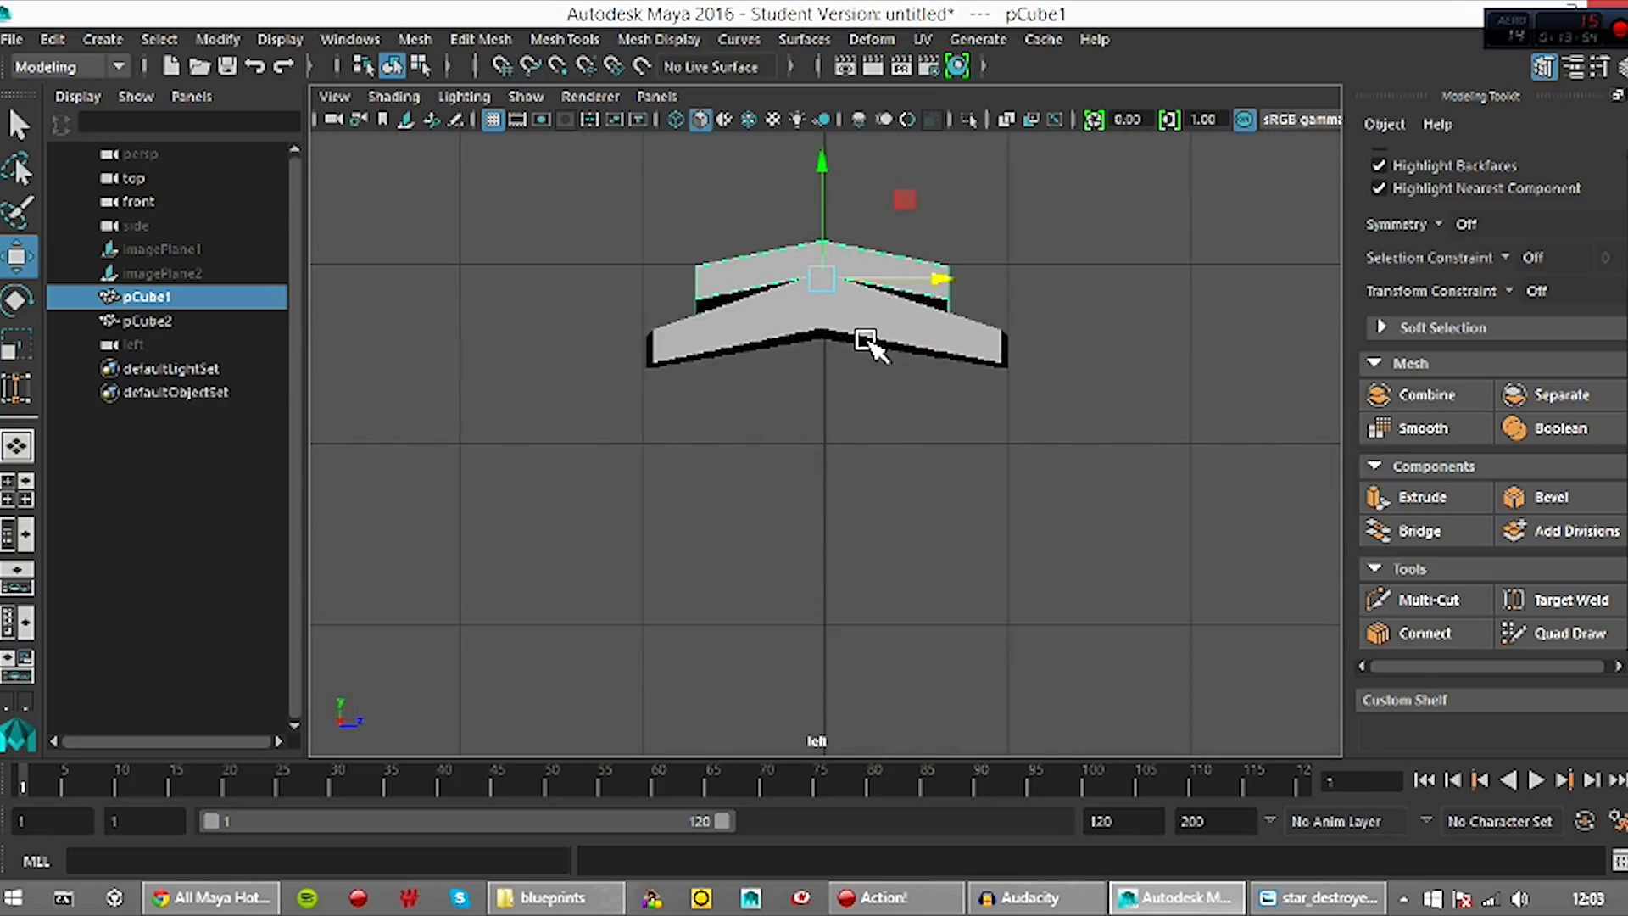
scroll(865, 337, "up", 2)
scroll(882, 650, "up", 3)
middle_click_drag(865, 318, 911, 458, "alt")
scroll(898, 611, "up", 2)
scroll(902, 612, "up", 2)
left_click(872, 562)
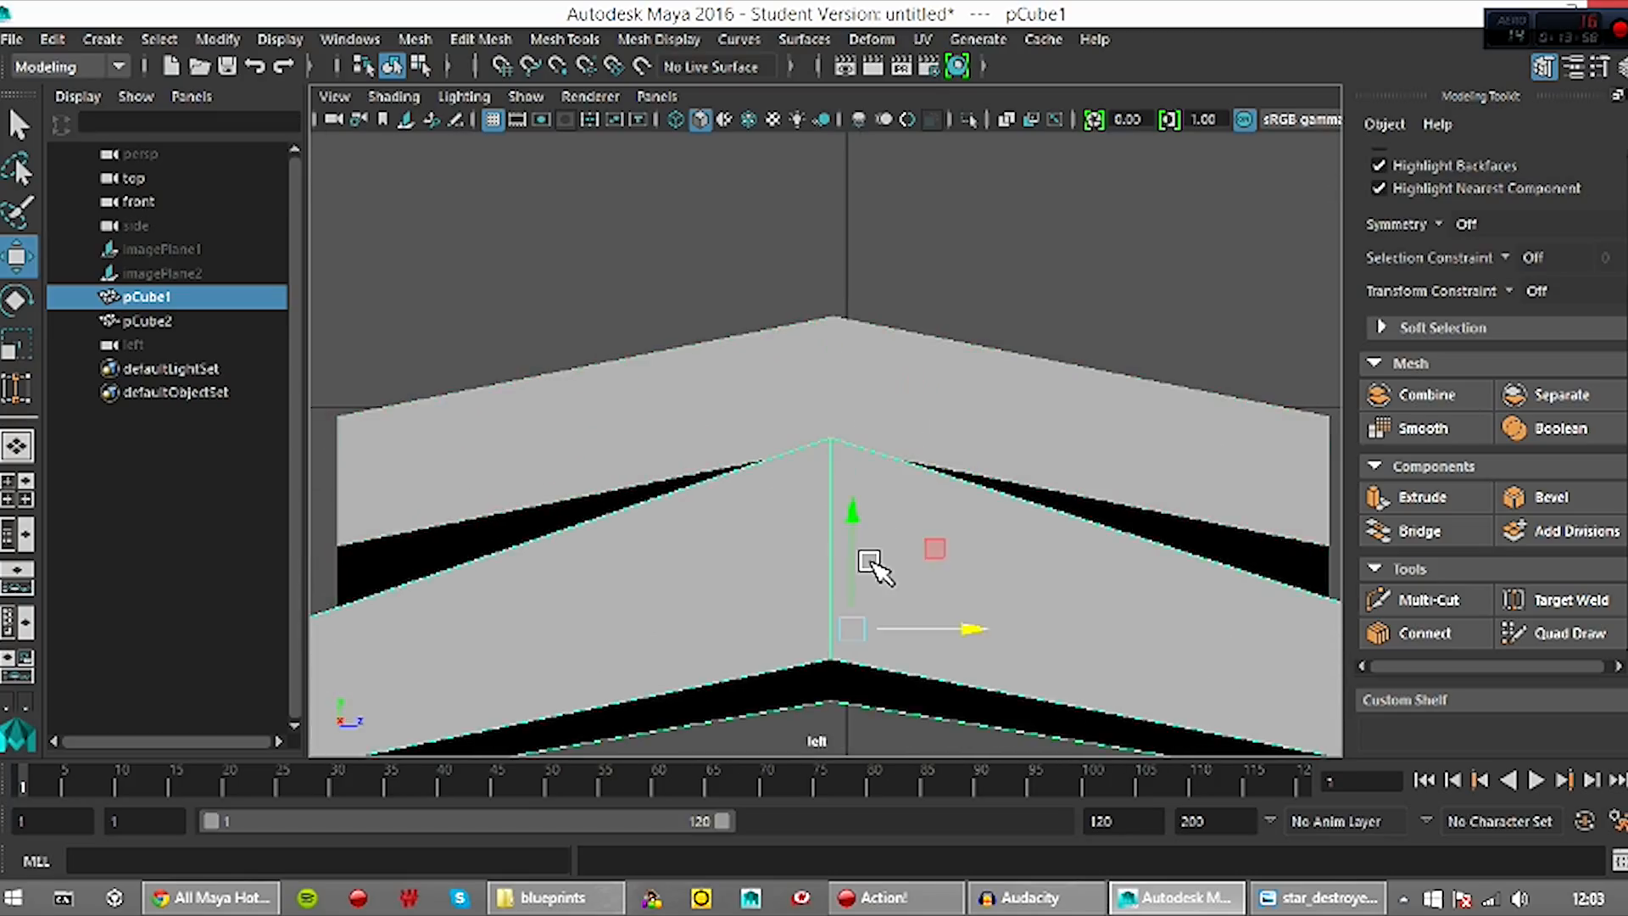
left_click(751, 119)
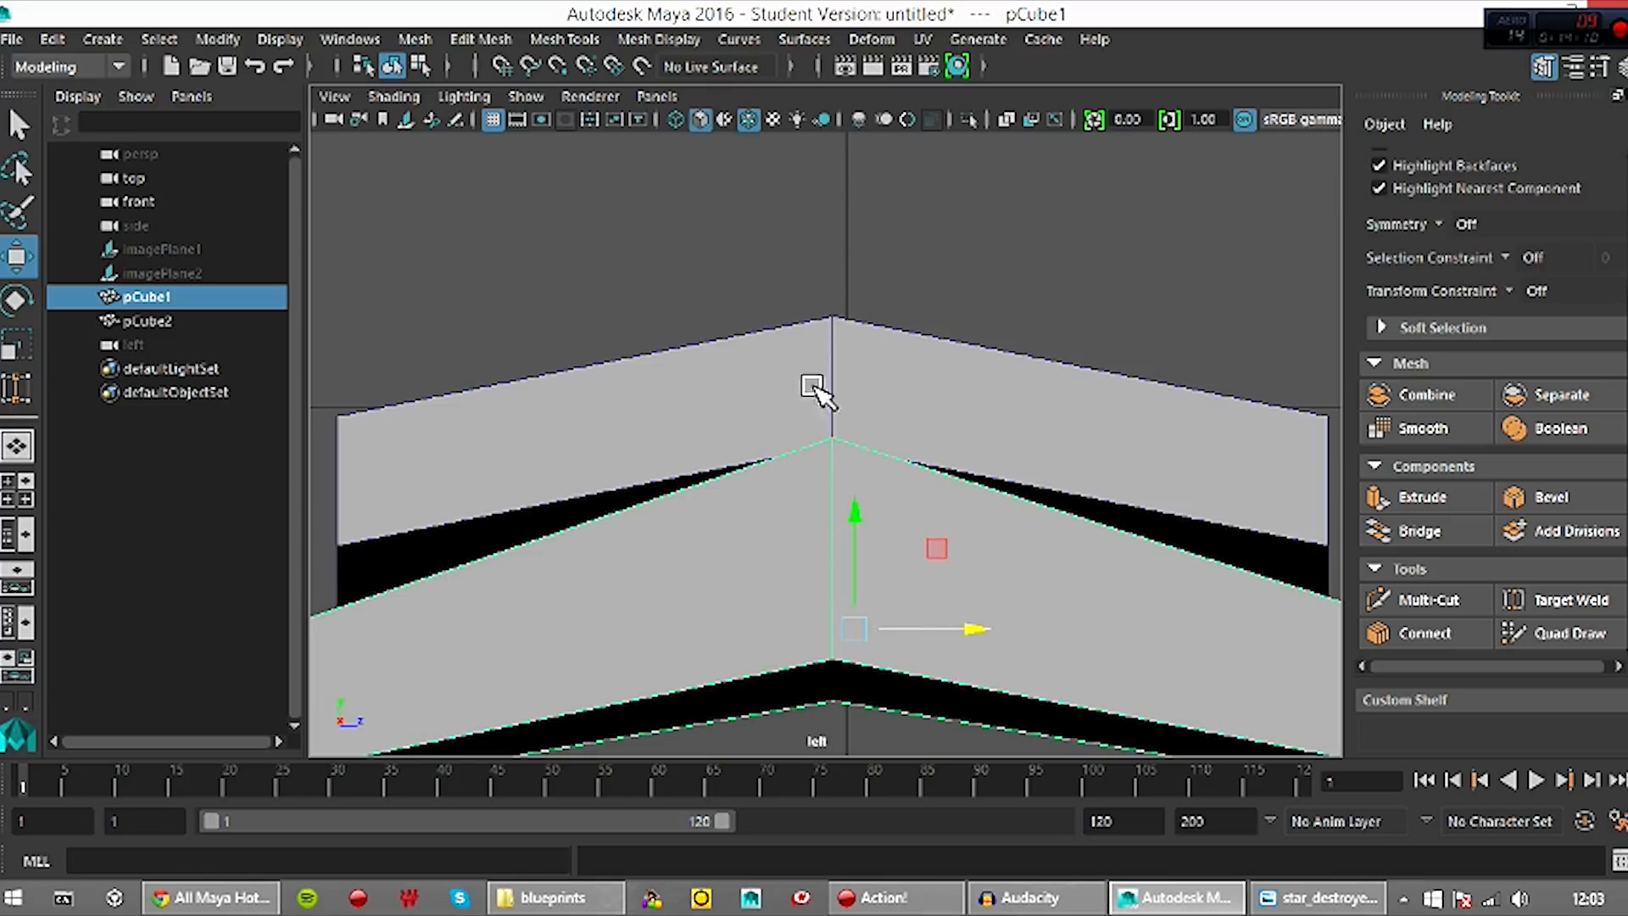
In the perspective view, select the upper block's -Z rear corner vertices and lower them along Y toward the lower tier
key("space")
left_click_drag(860, 410, 873, 358)
left_click_drag(908, 455, 1035, 291, "alt")
right_click_drag(1032, 203, 948, 228)
scroll(1162, 351, "down", 3)
left_click_drag(1052, 369, 997, 377, "alt")
left_click_drag(708, 283, 801, 389)
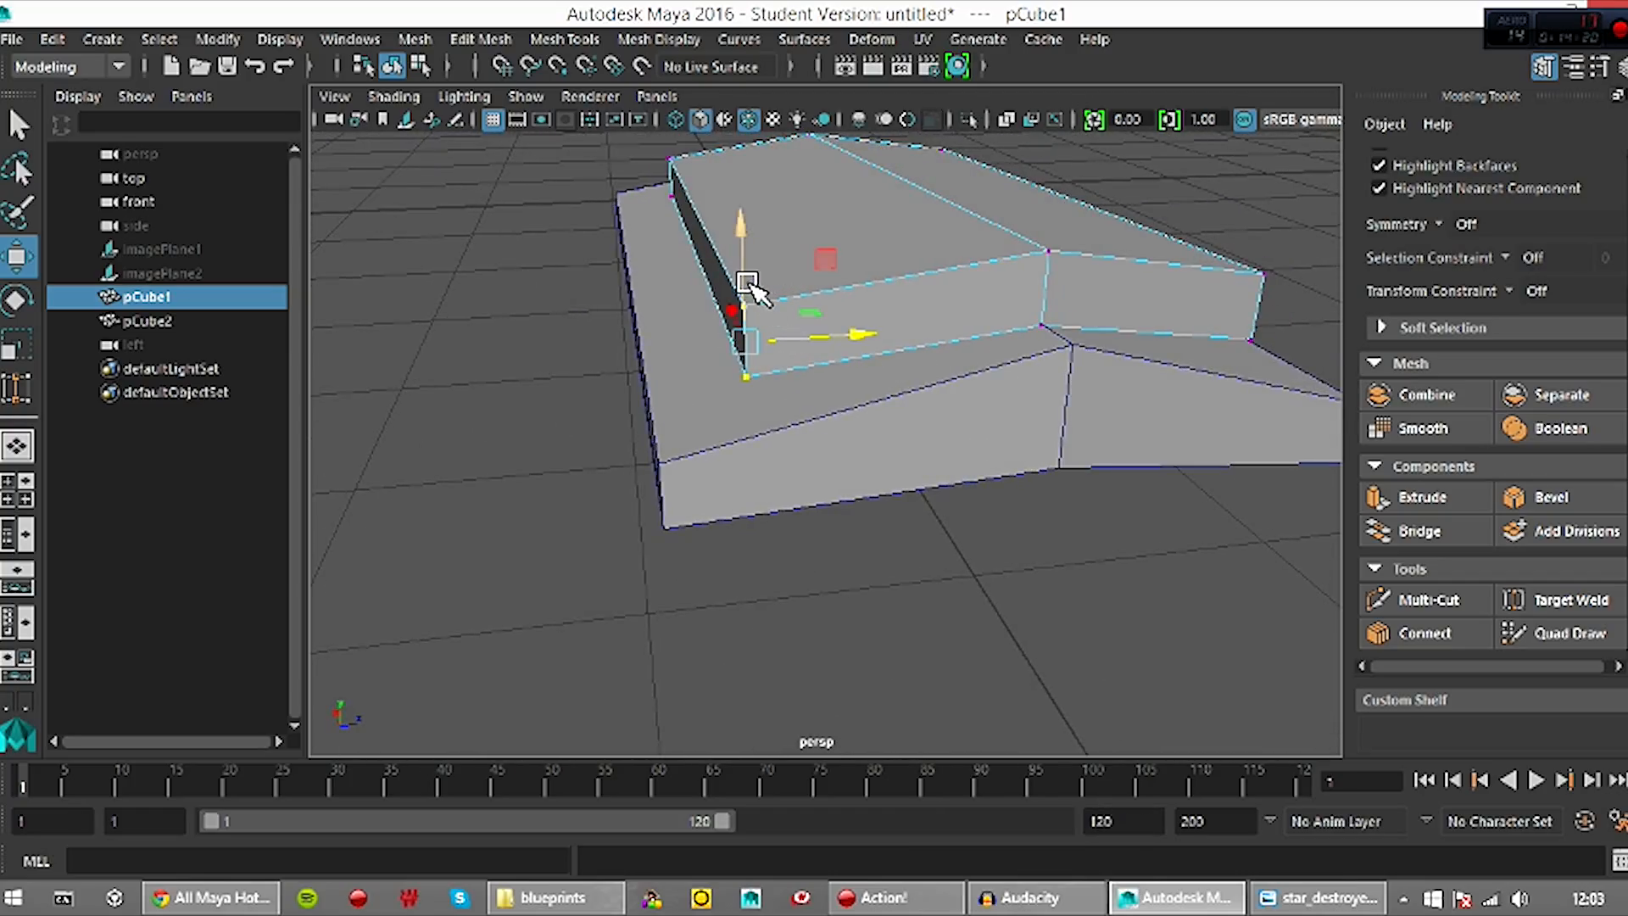
left_click_drag(750, 293, 754, 339)
Working around the upper block, select its other corner vertices in turn and lower them along Y onto the lower tier
left_click_drag(953, 360, 1160, 435, "alt")
left_click_drag(798, 225, 900, 348)
left_click_drag(842, 209, 842, 214)
left_click_drag(1114, 449, 1032, 356, "alt")
left_click_drag(969, 156, 1026, 286)
left_click_drag(990, 167, 991, 490)
left_click_drag(965, 417, 894, 392)
left_click_drag(850, 291, 967, 465)
left_click_drag(887, 317, 888, 285)
left_click_drag(1068, 434, 957, 356, "alt")
left_click_drag(868, 282, 864, 382)
Reselect the upper block's -Z rear corner vertices and lower them slightly further along Y into the lower tier
left_click_drag(1240, 360, 1148, 362, "alt")
left_click_drag(1113, 250, 1207, 398)
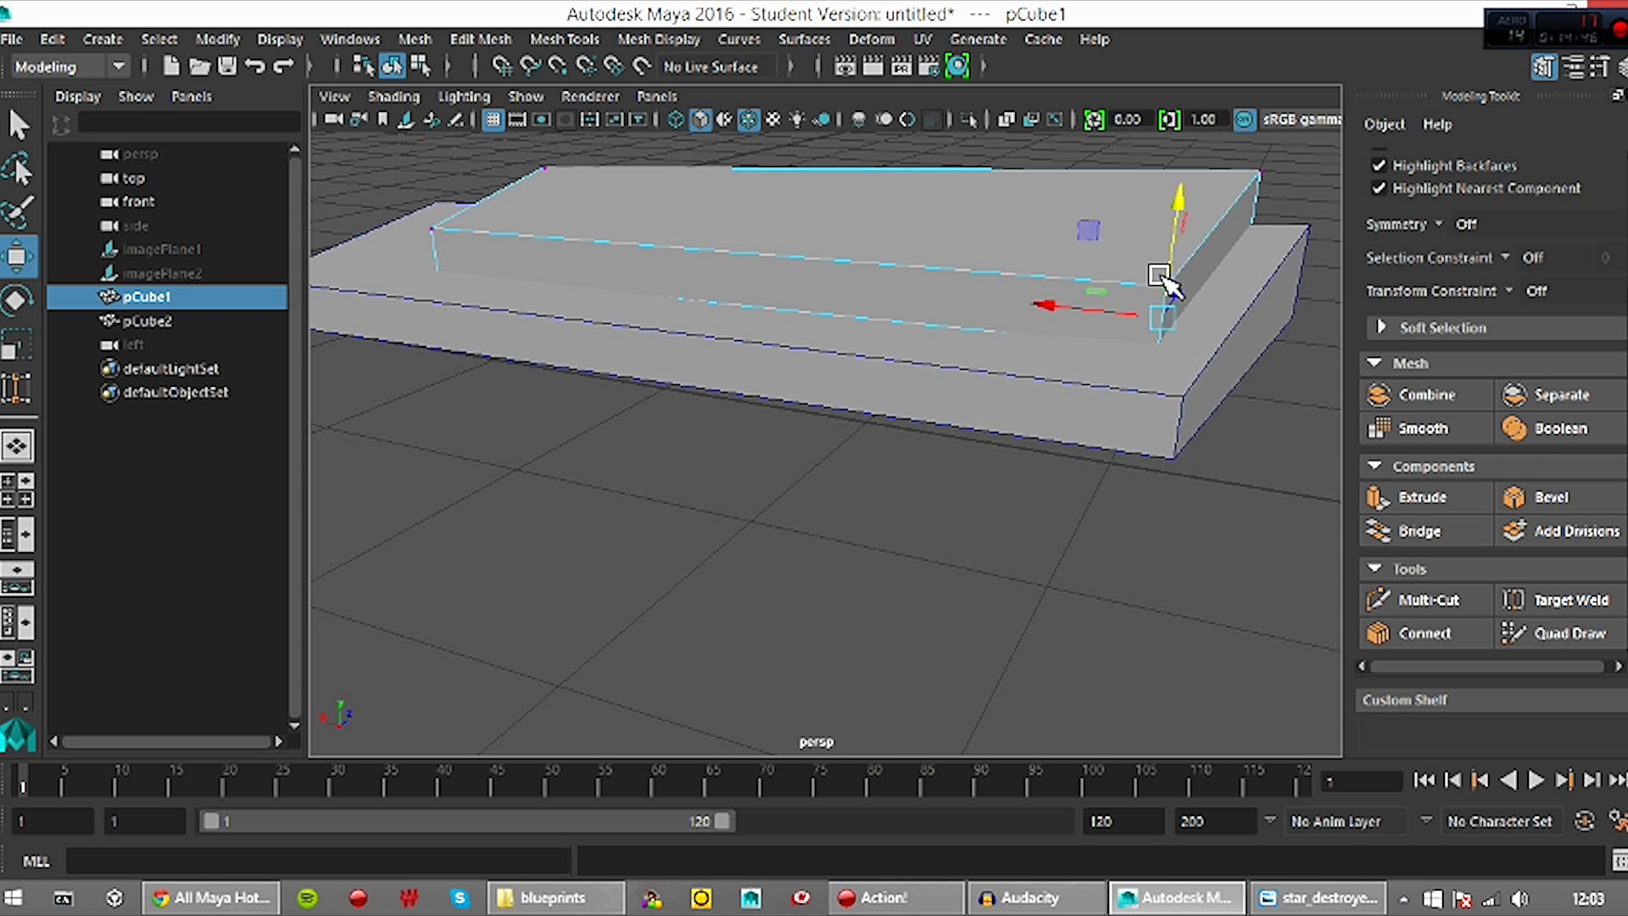
left_click_drag(1173, 262, 1181, 283)
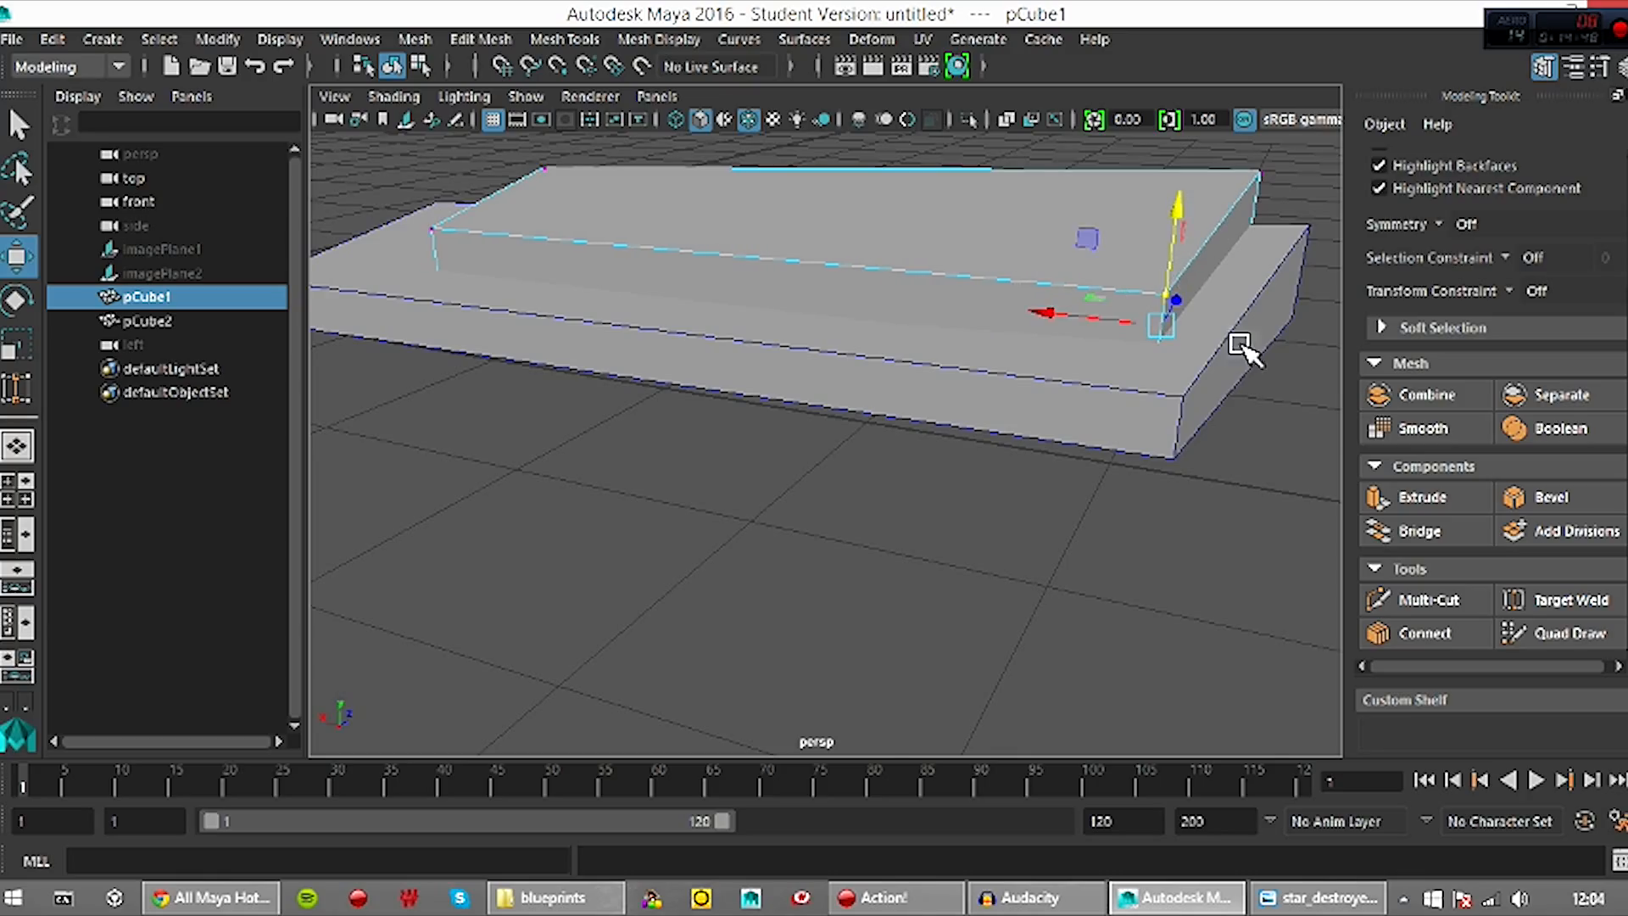
Select the upper block's +Z rear corner vertices and adjust their height along Y against the lower tier
left_click_drag(1235, 334, 1043, 356, "alt")
left_click_drag(1173, 422, 1066, 409, "alt")
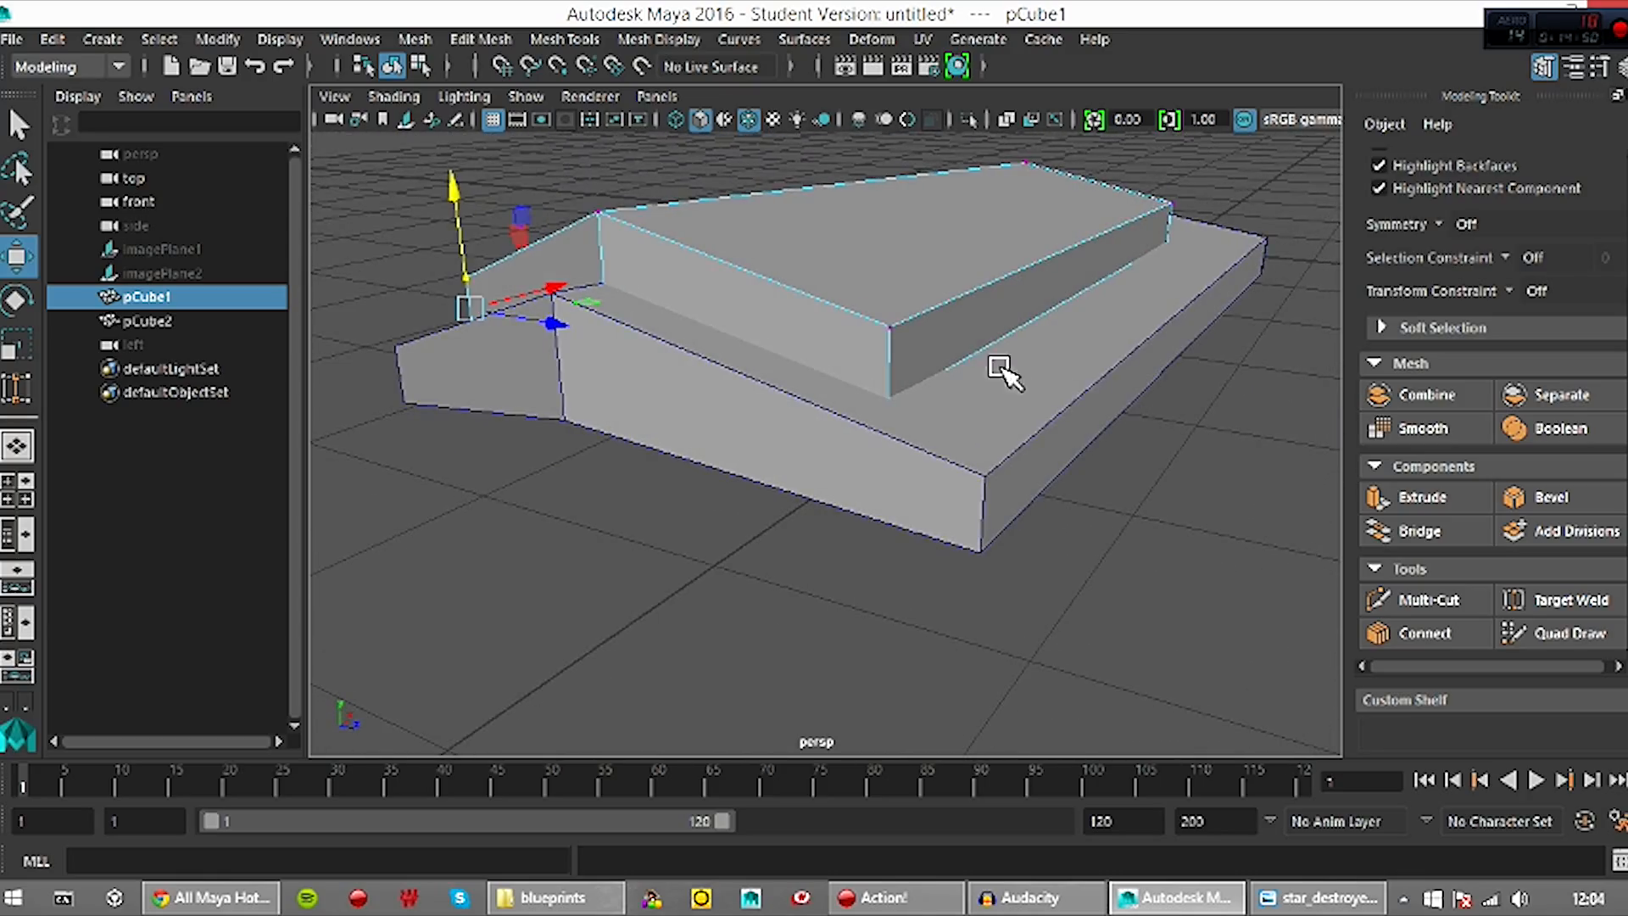
left_click(916, 339)
left_click_drag(842, 293, 1004, 498)
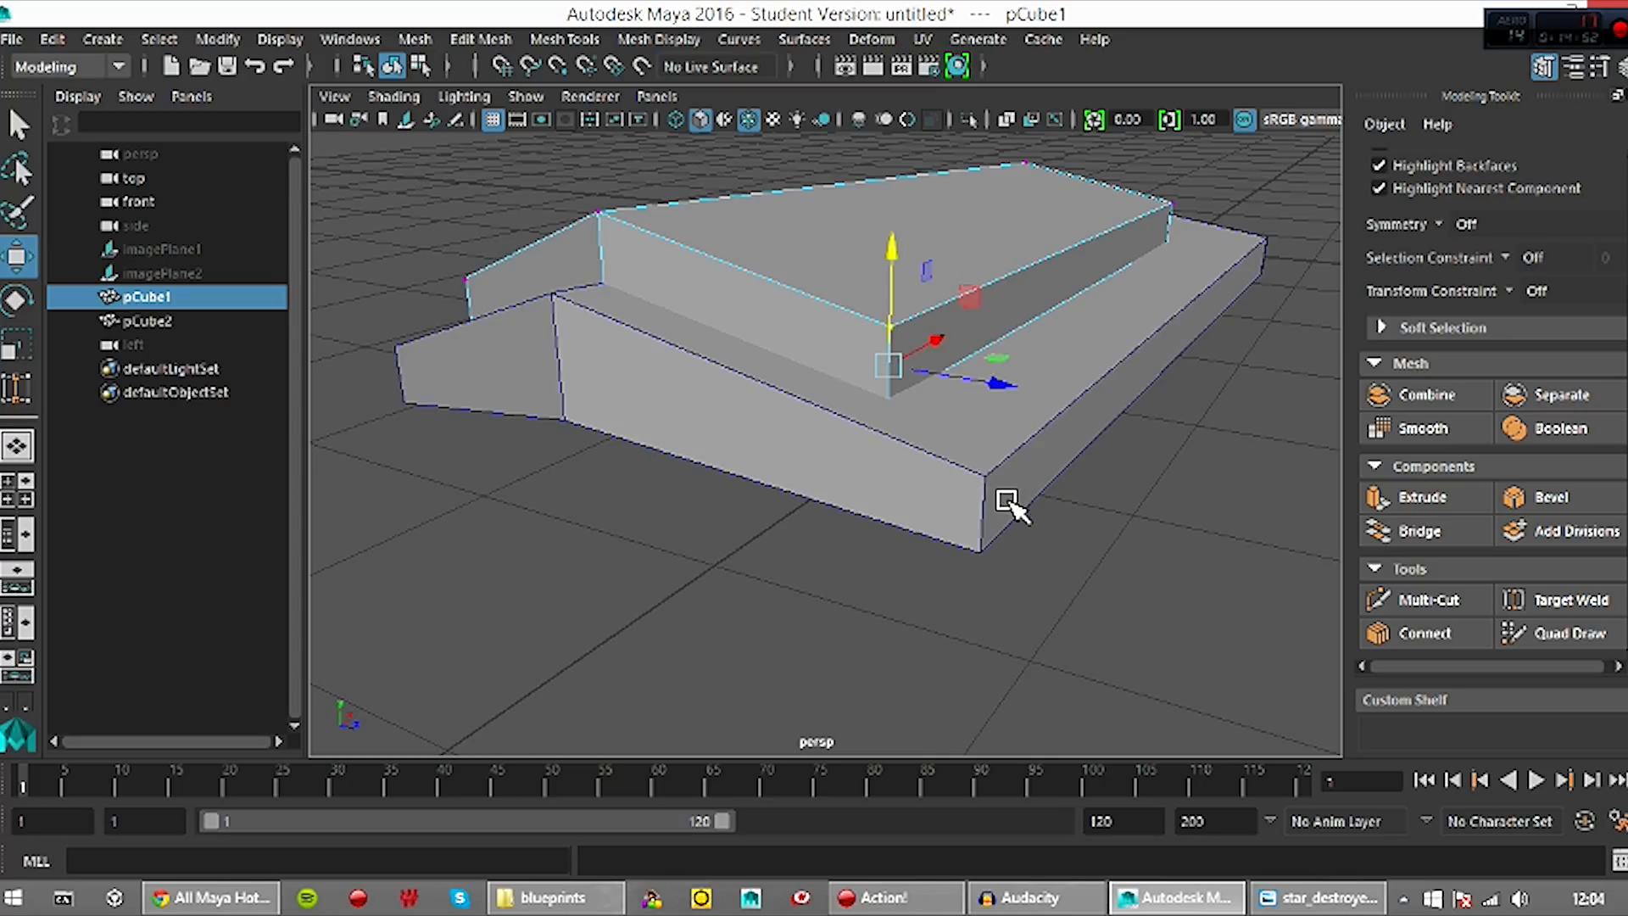
left_click_drag(892, 312, 1013, 429)
left_click_drag(1099, 479, 1095, 485)
Reselect the upper block's -Z and +Z rear corner vertices in turn and fine-tune their height along Y against the lower tier
left_click_drag(1181, 563, 1028, 354, "alt")
left_click_drag(1006, 260, 1112, 428)
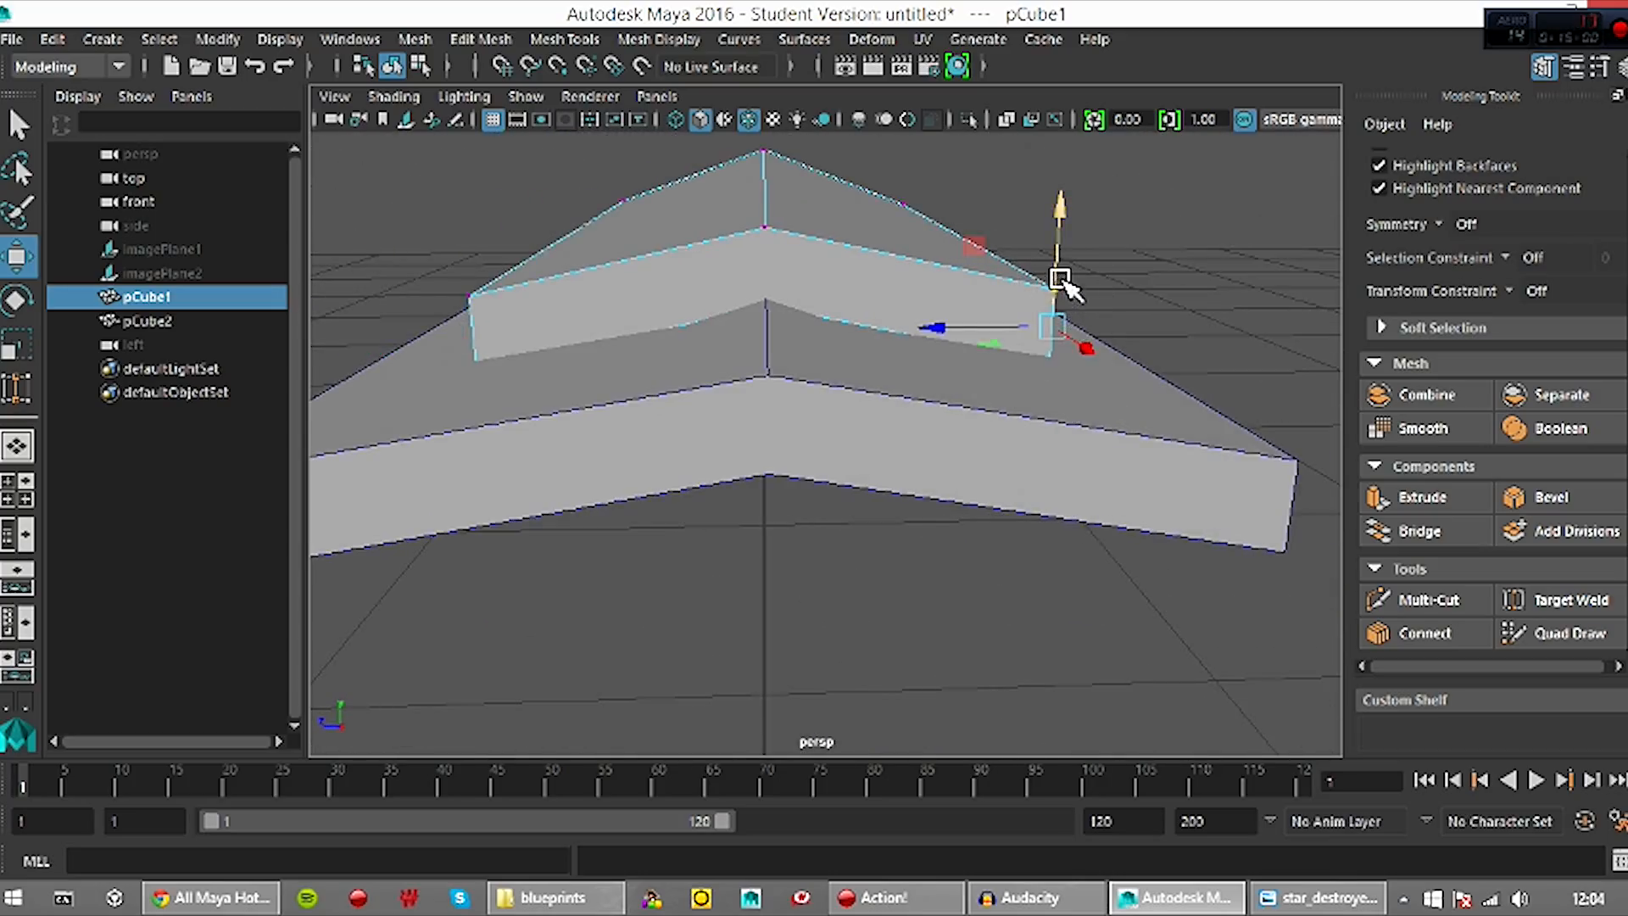
left_click_drag(1060, 272, 779, 394)
left_click_drag(570, 298, 674, 428)
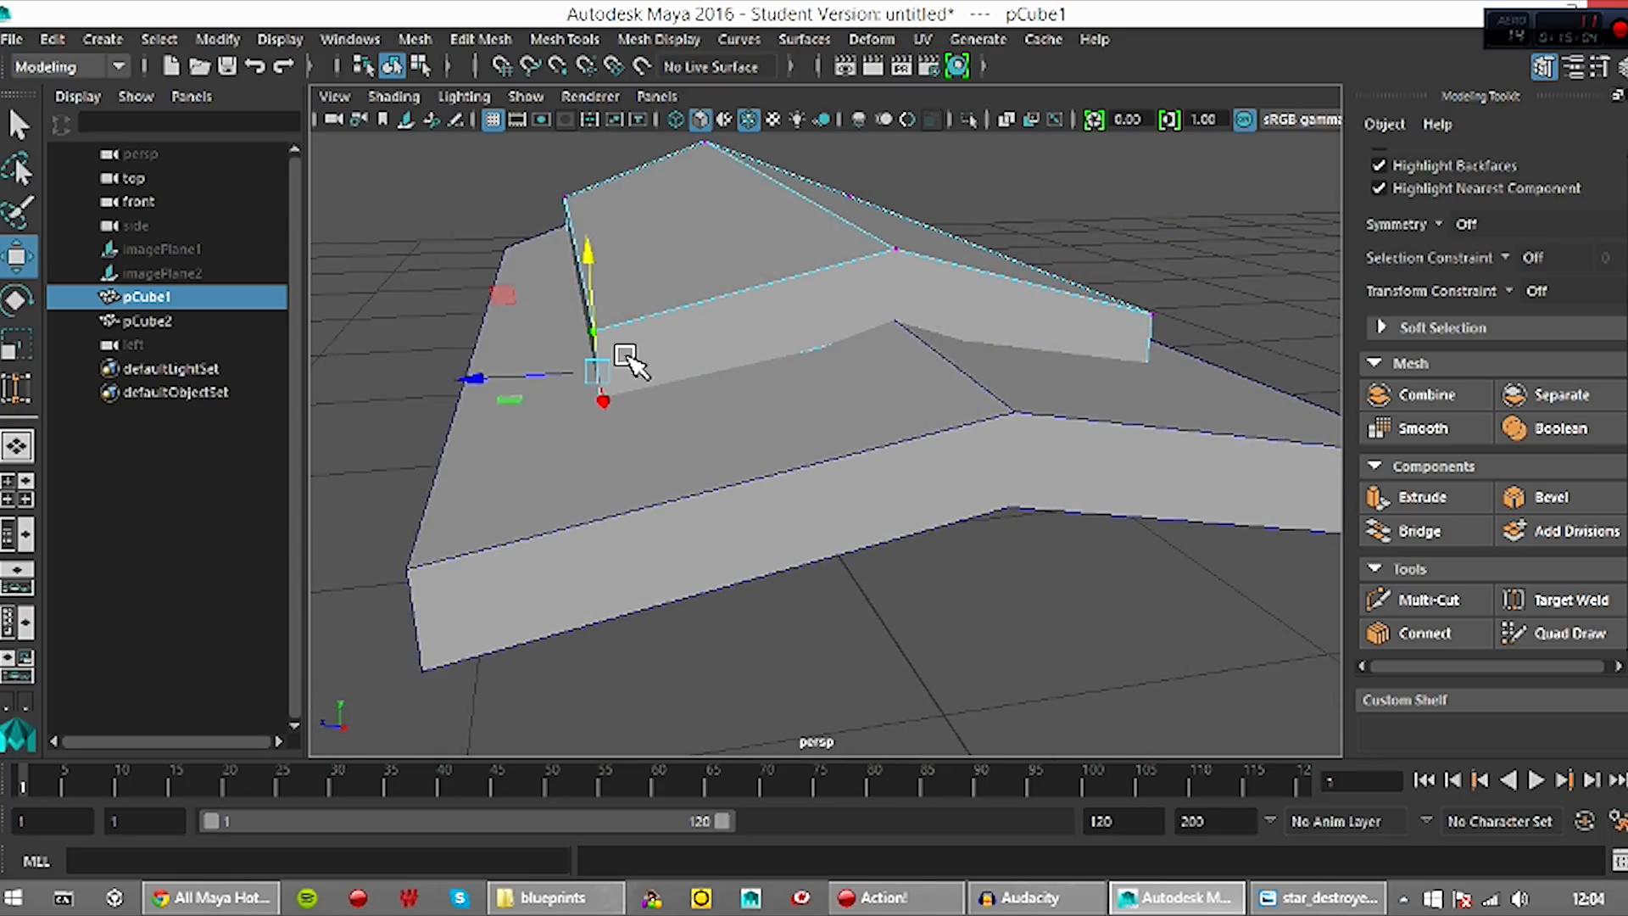
left_click_drag(593, 309, 861, 425)
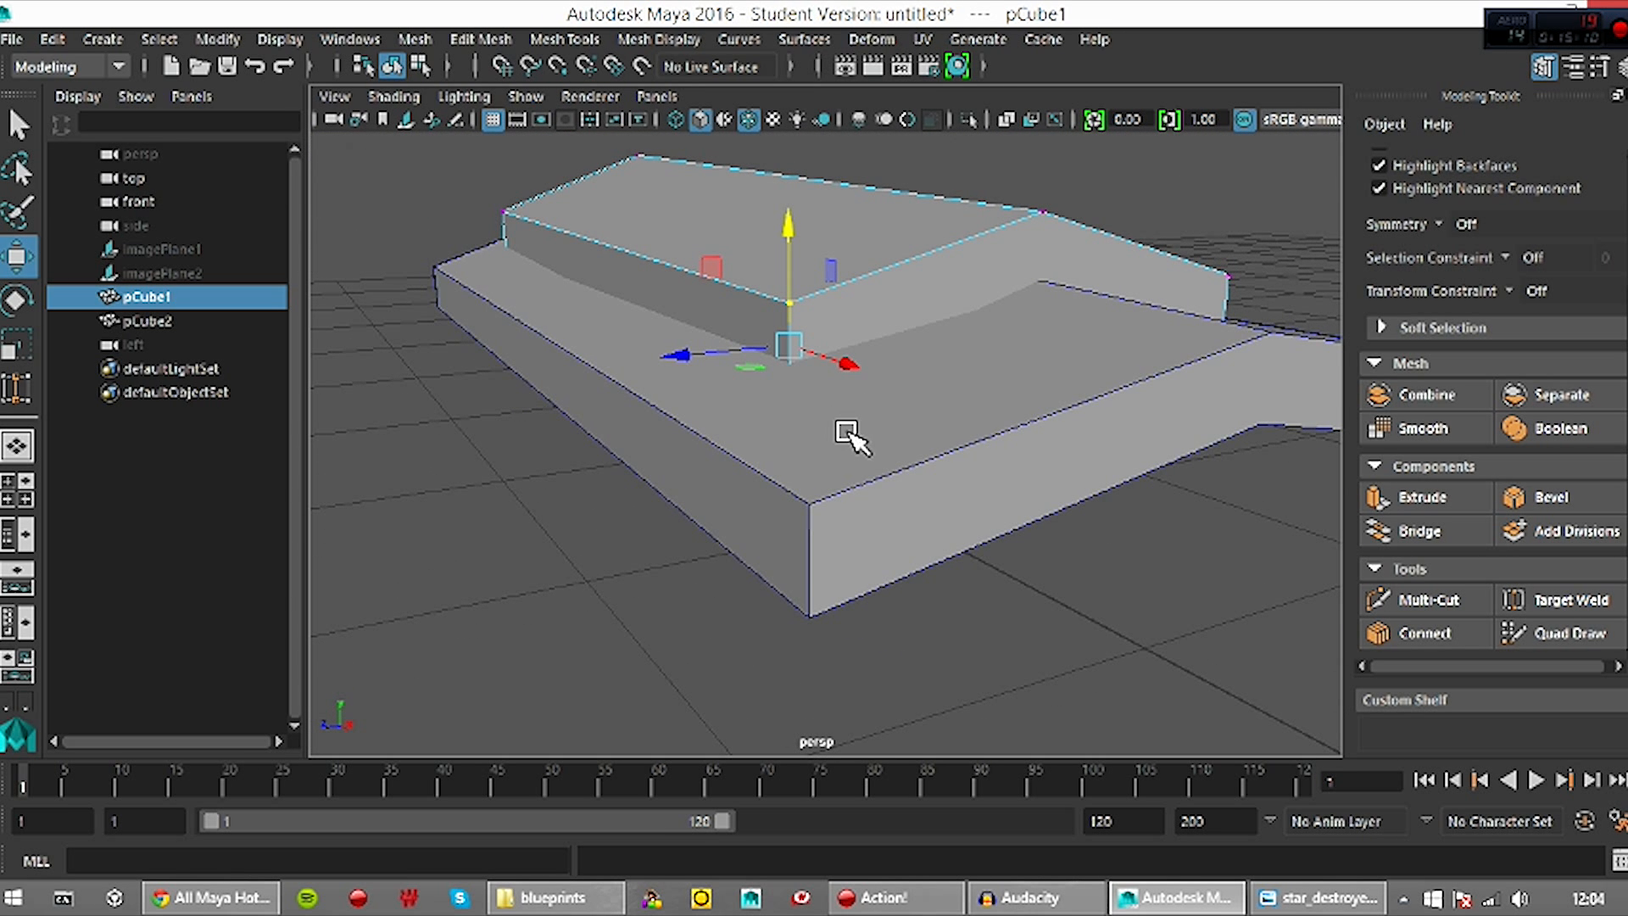
left_click(1226, 277)
left_click(1309, 555)
left_click_drag(820, 568, 913, 486, "alt")
In the top view, hide pCube1 and pCube2 and unhide the imagePlane1 blueprint
key("space")
key("space")
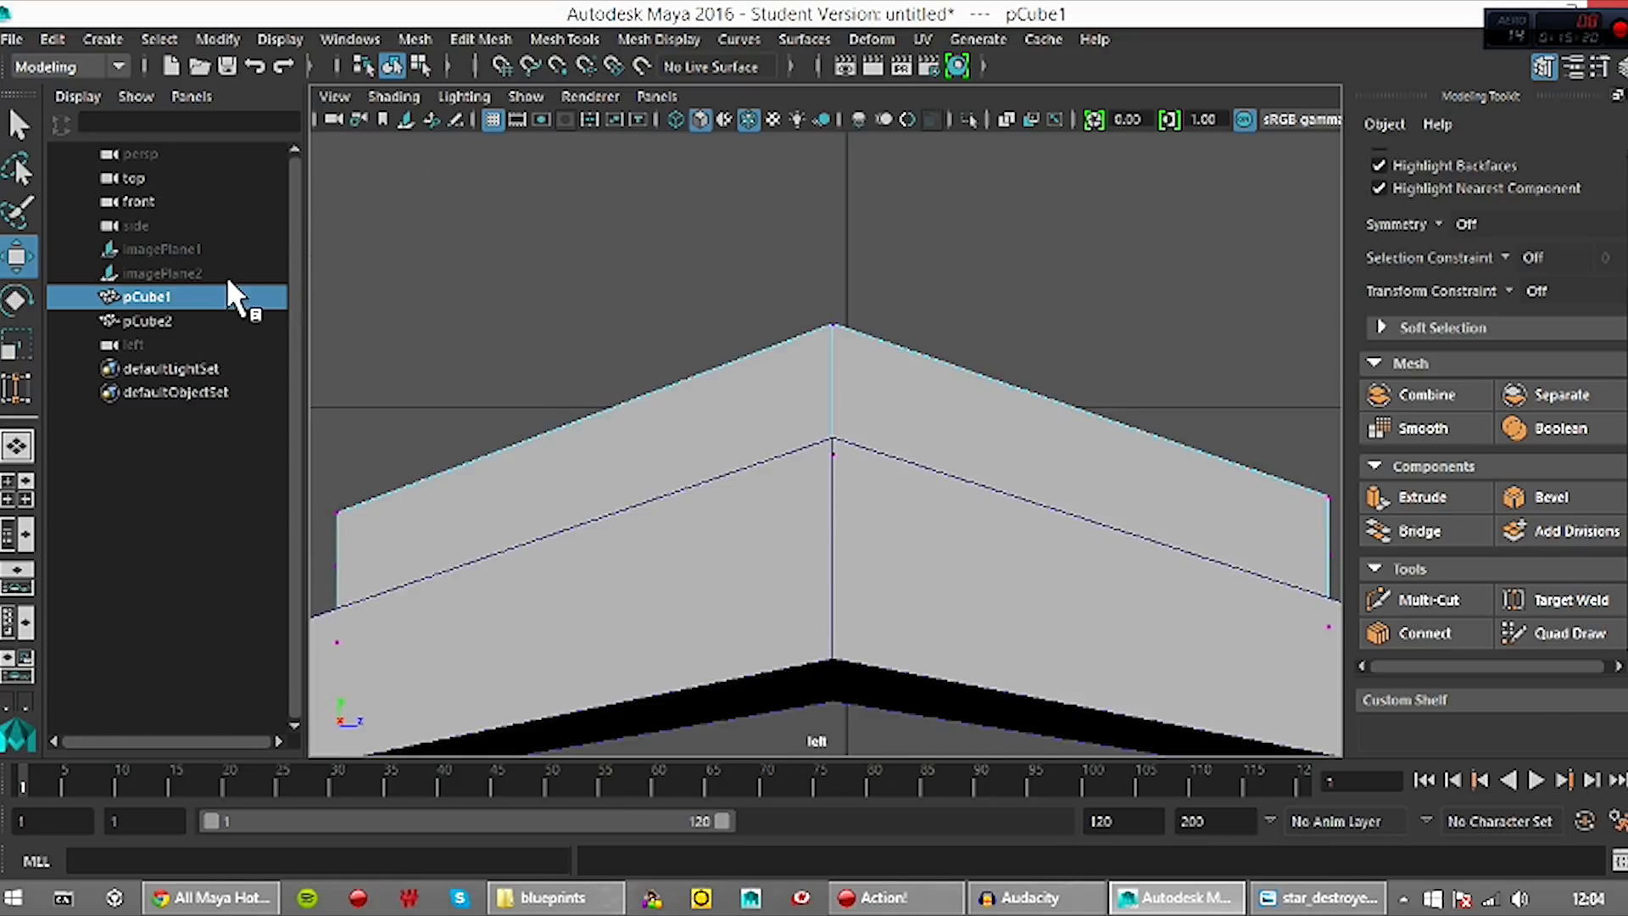
left_click(185, 249)
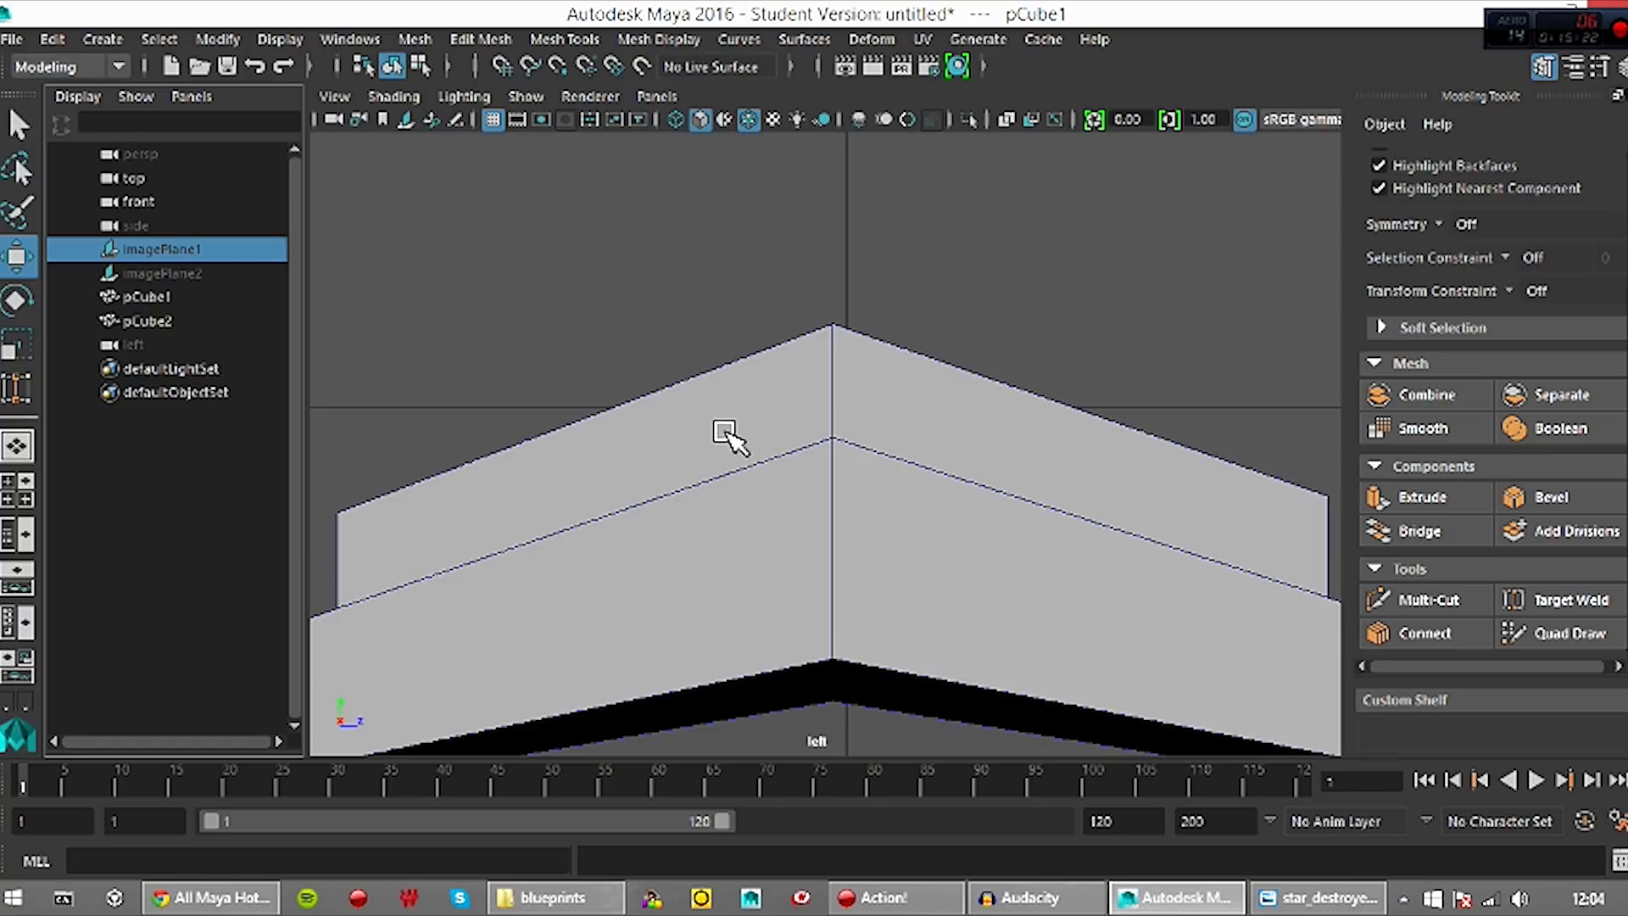
key("space")
left_click_drag(829, 502, 756, 511)
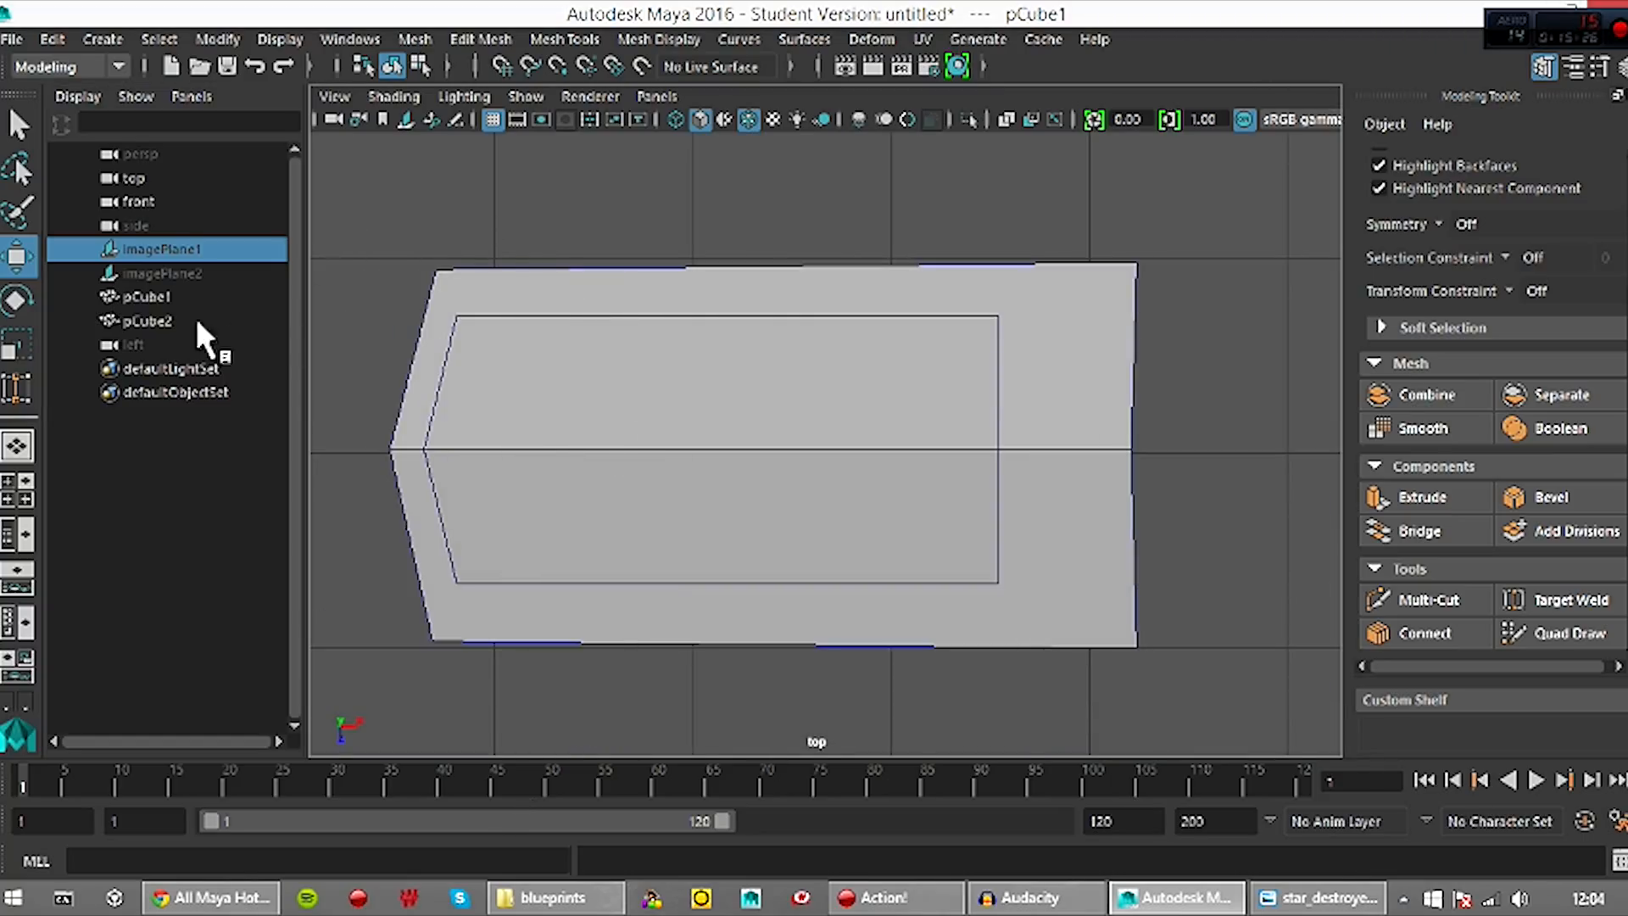
left_click_drag(158, 310, 155, 299)
key("ctrl+h")
left_click(165, 246)
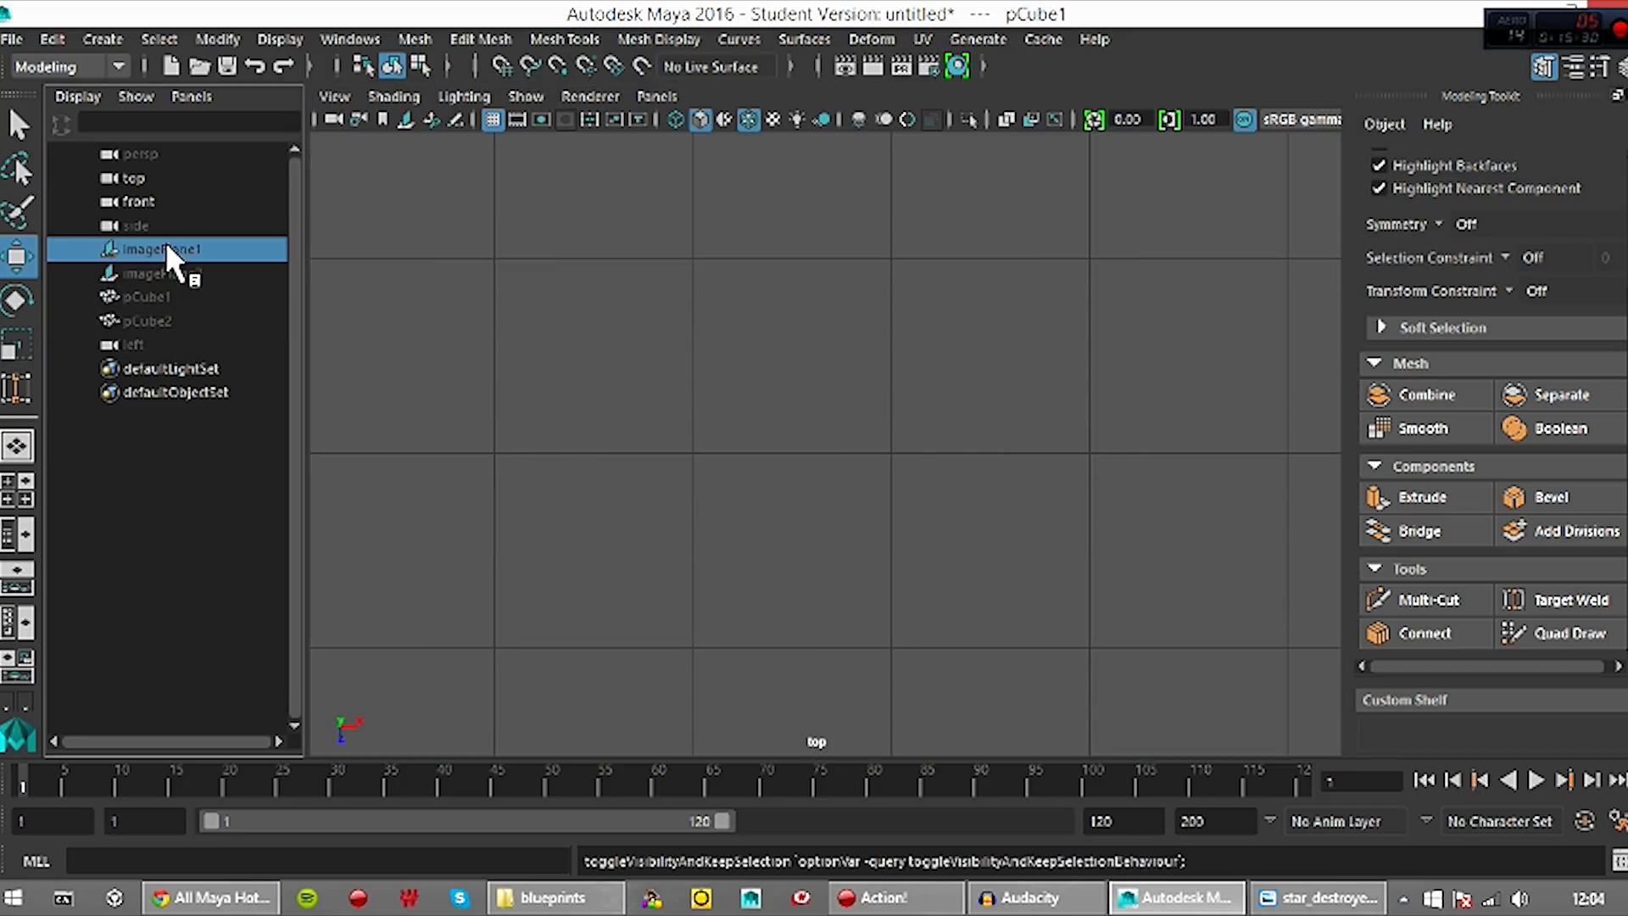
key("ctrl+h")
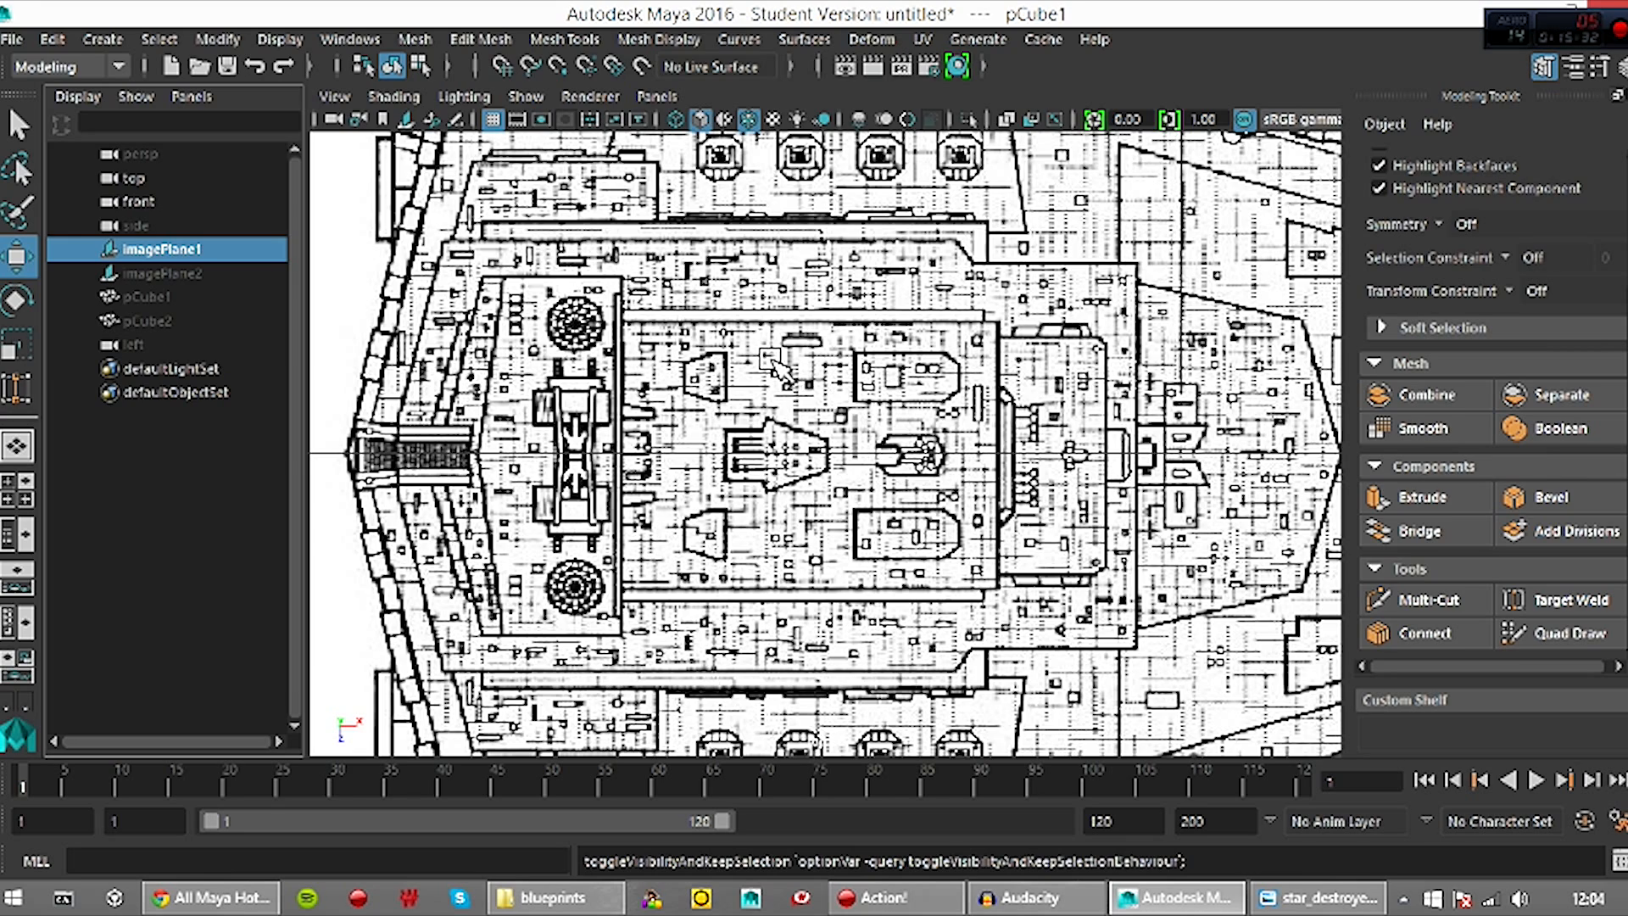
Rename the imagePlane1 blueprint as top_view
scroll(773, 366, "down", 5)
scroll(945, 445, "down", 1)
middle_click_drag(851, 477, 779, 478, "alt")
scroll(773, 464, "up", 2)
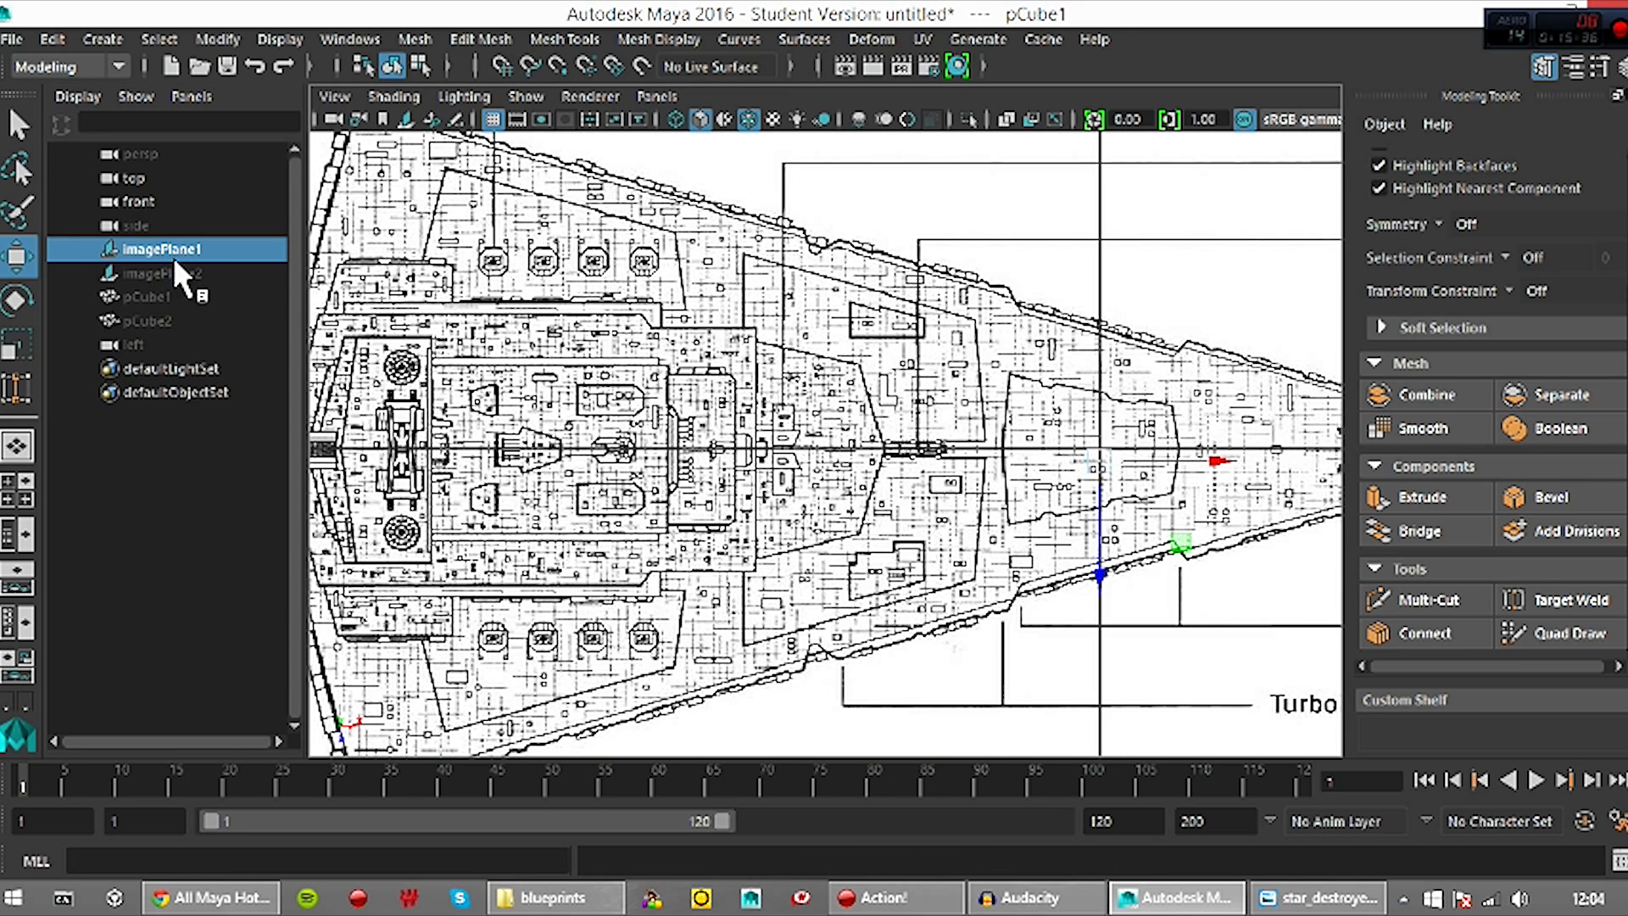
key("ctrl+a")
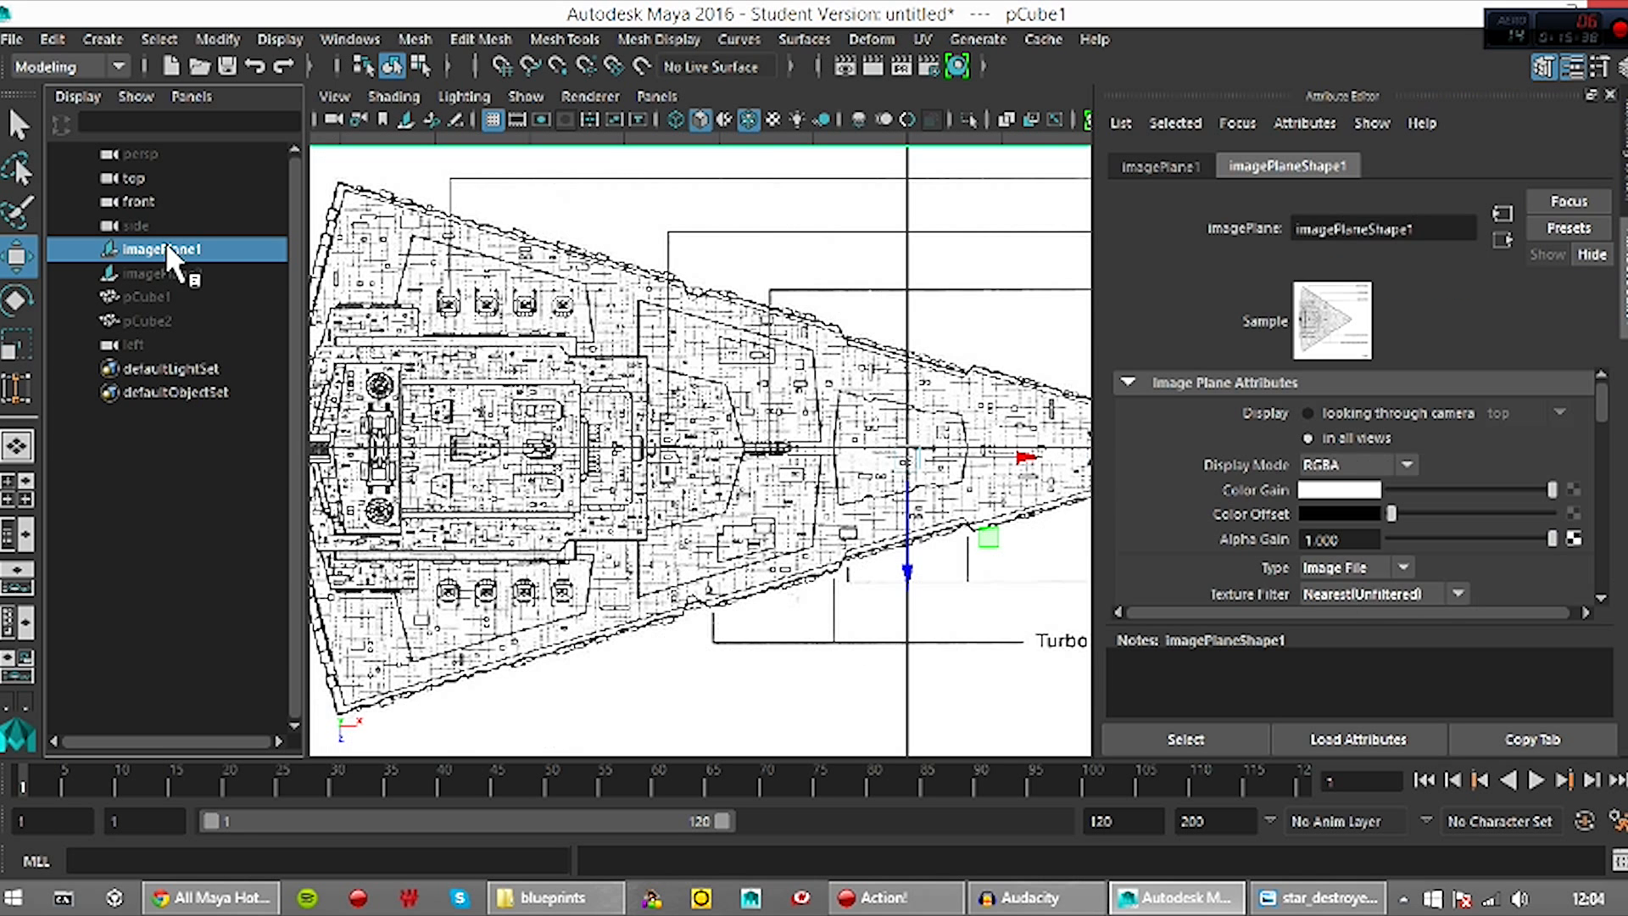
left_click(1180, 170)
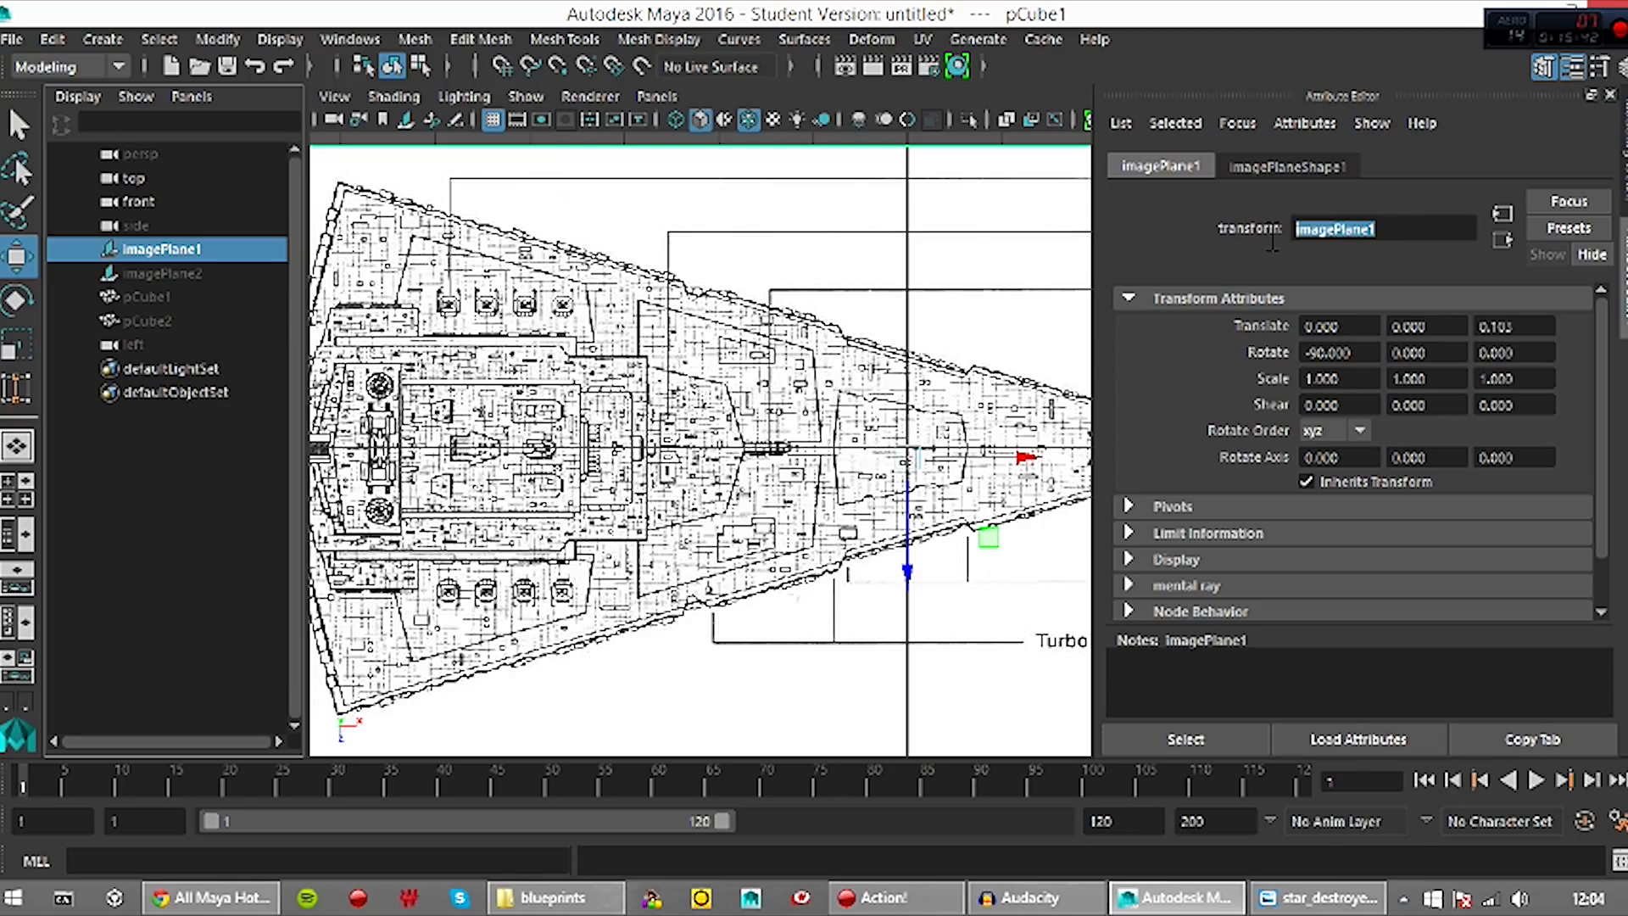
type("top_view")
key("Return")
scroll(721, 534, "up", 3)
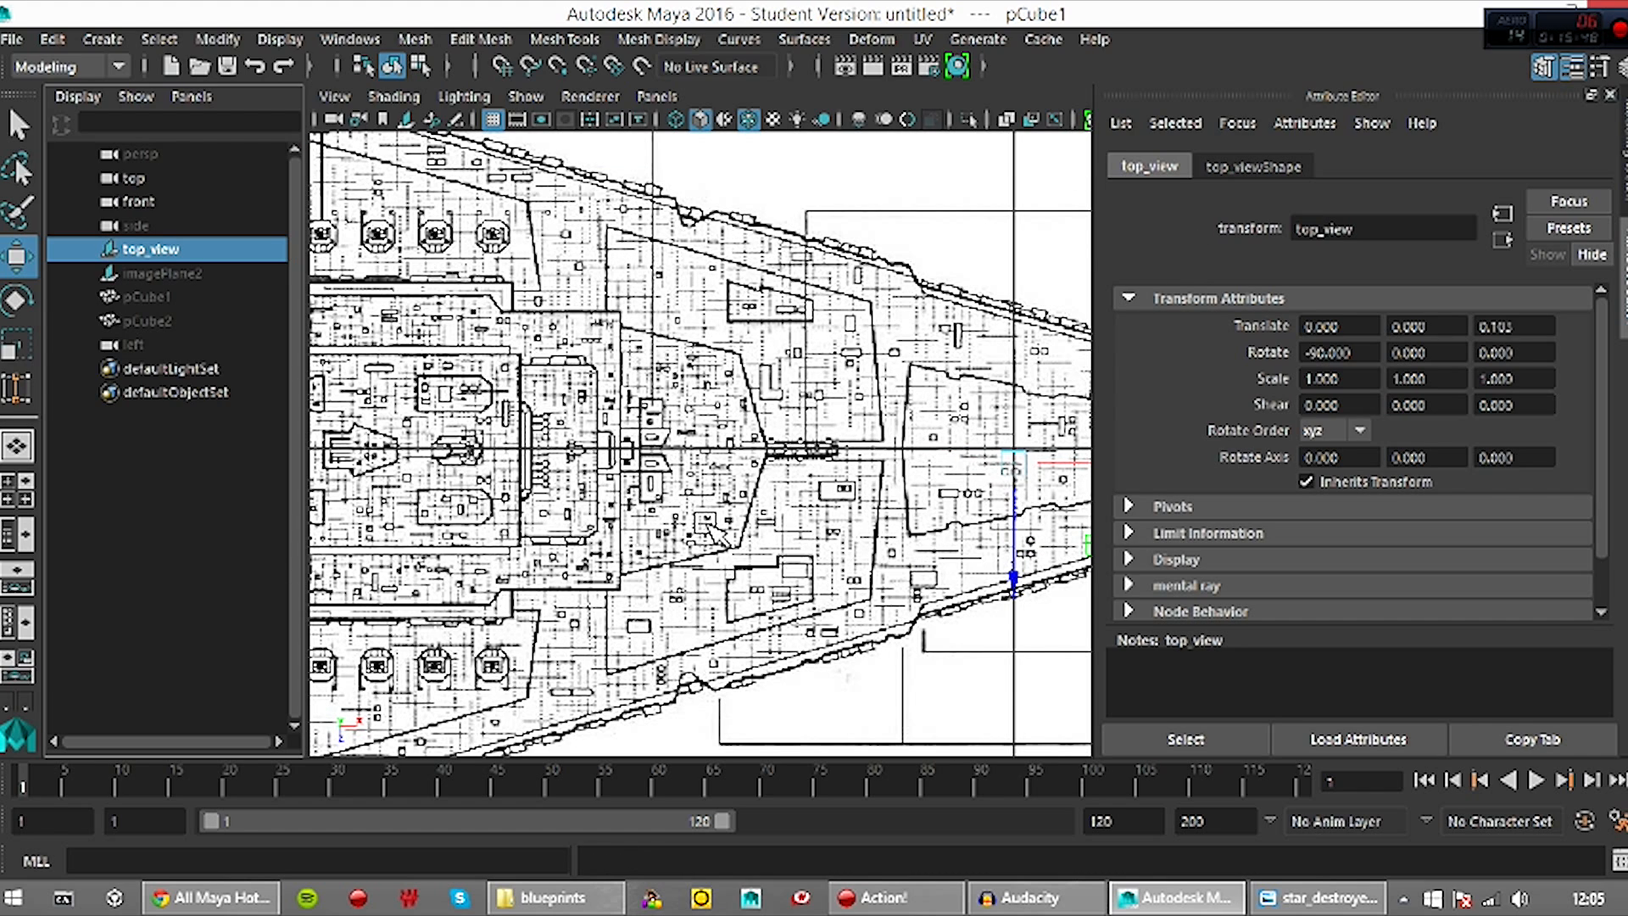
scroll(818, 488, "down", 5)
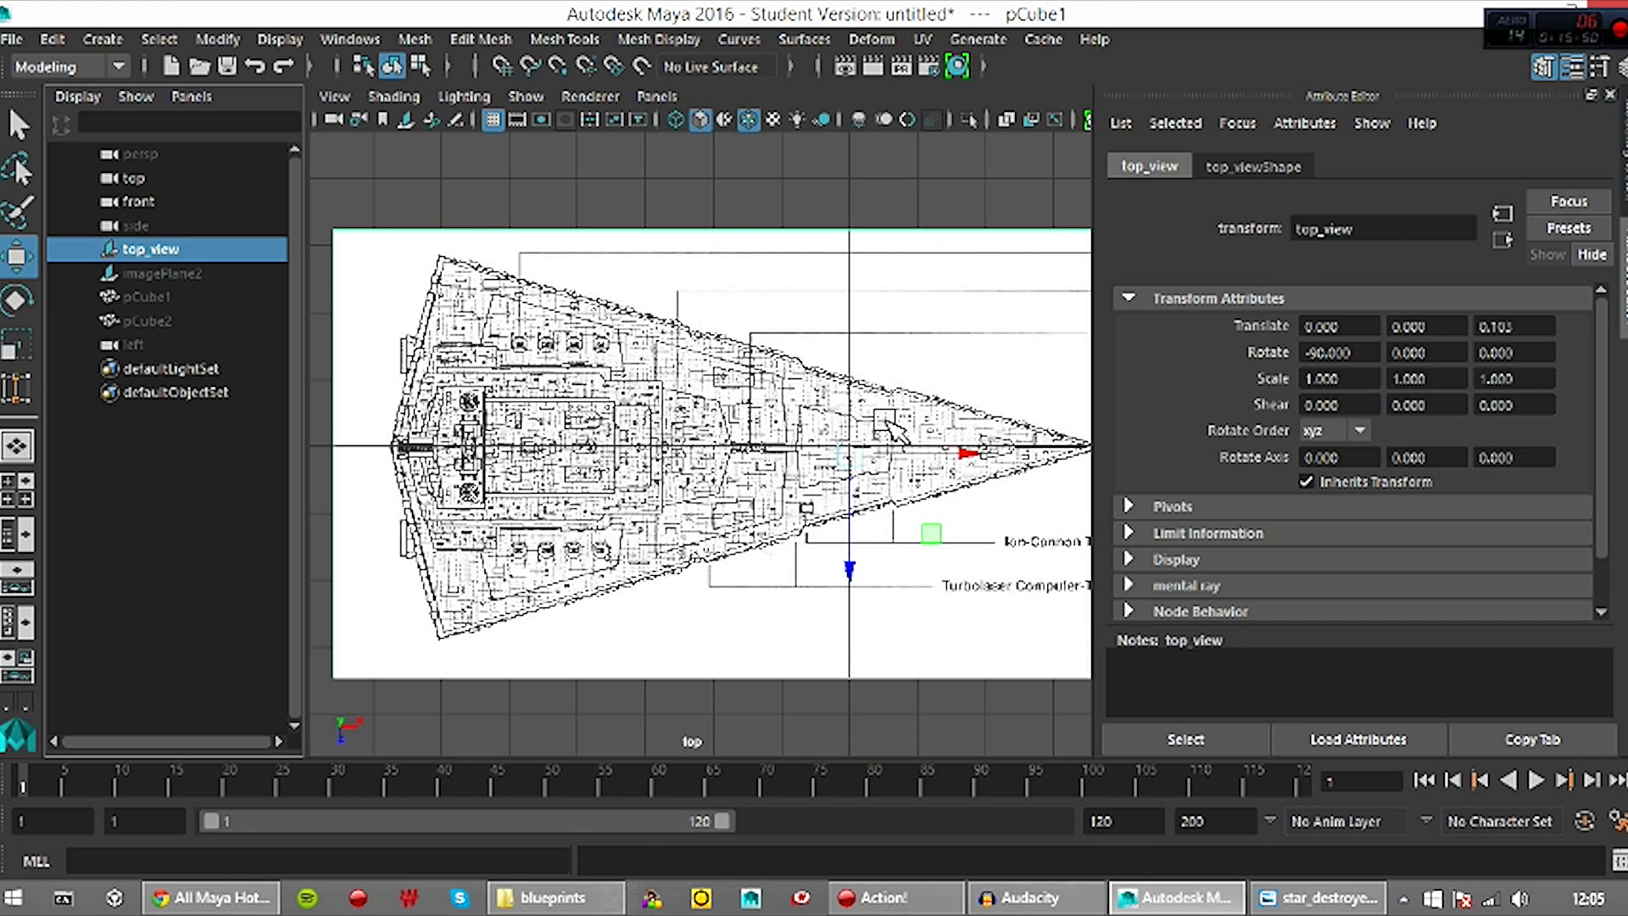
scroll(888, 431, "up", 3)
scroll(792, 360, "up", 2)
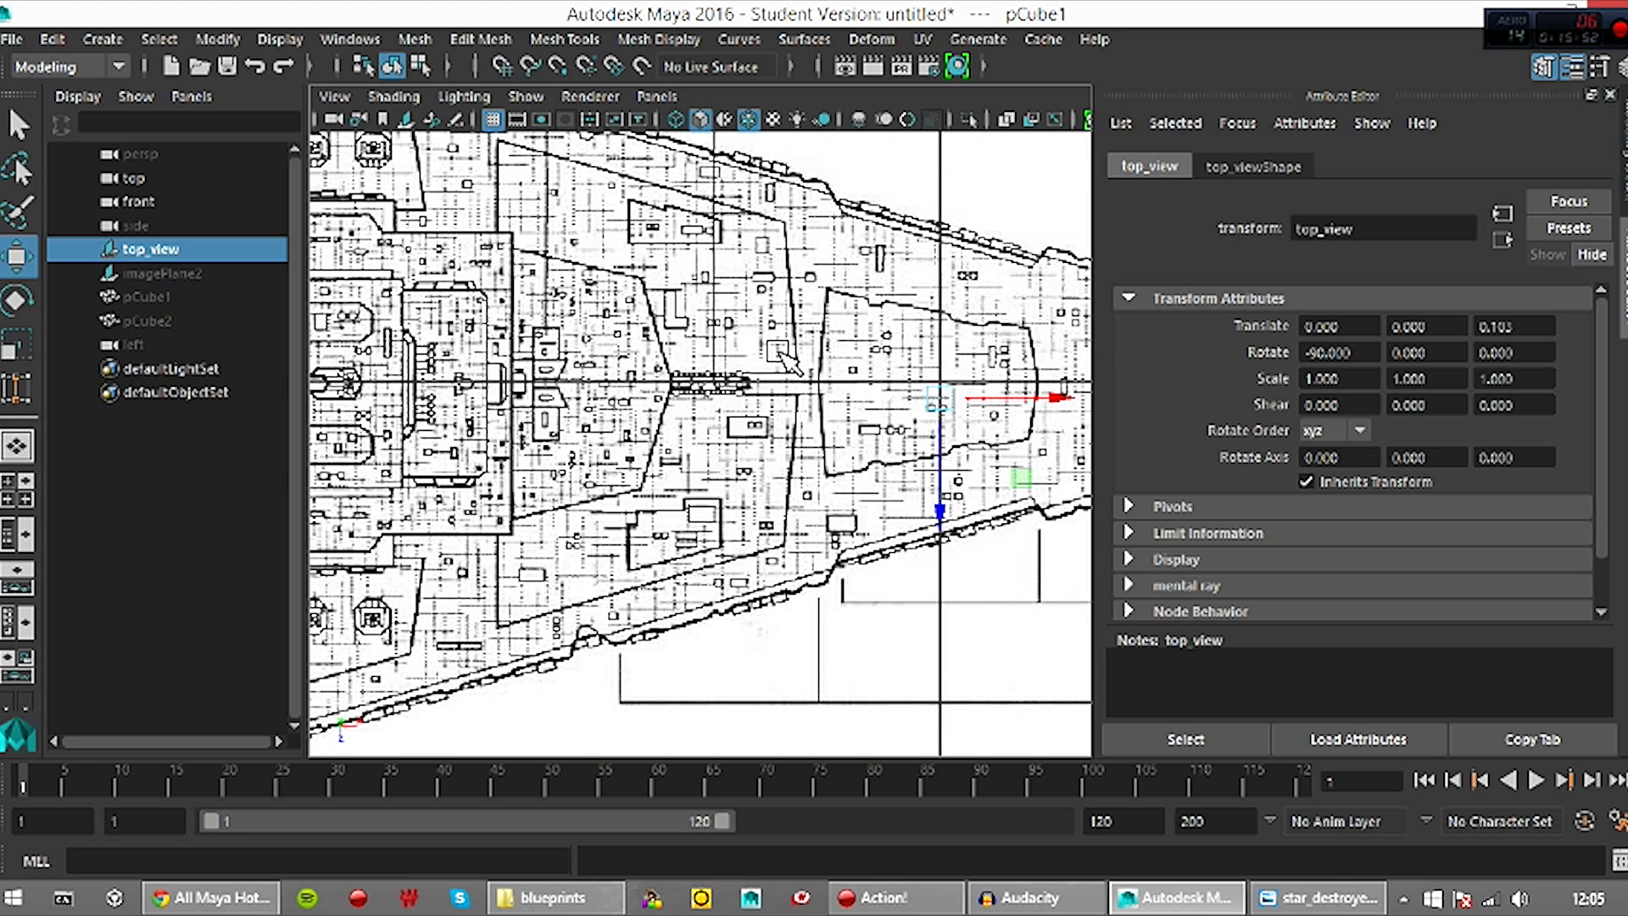
key("ctrl+a")
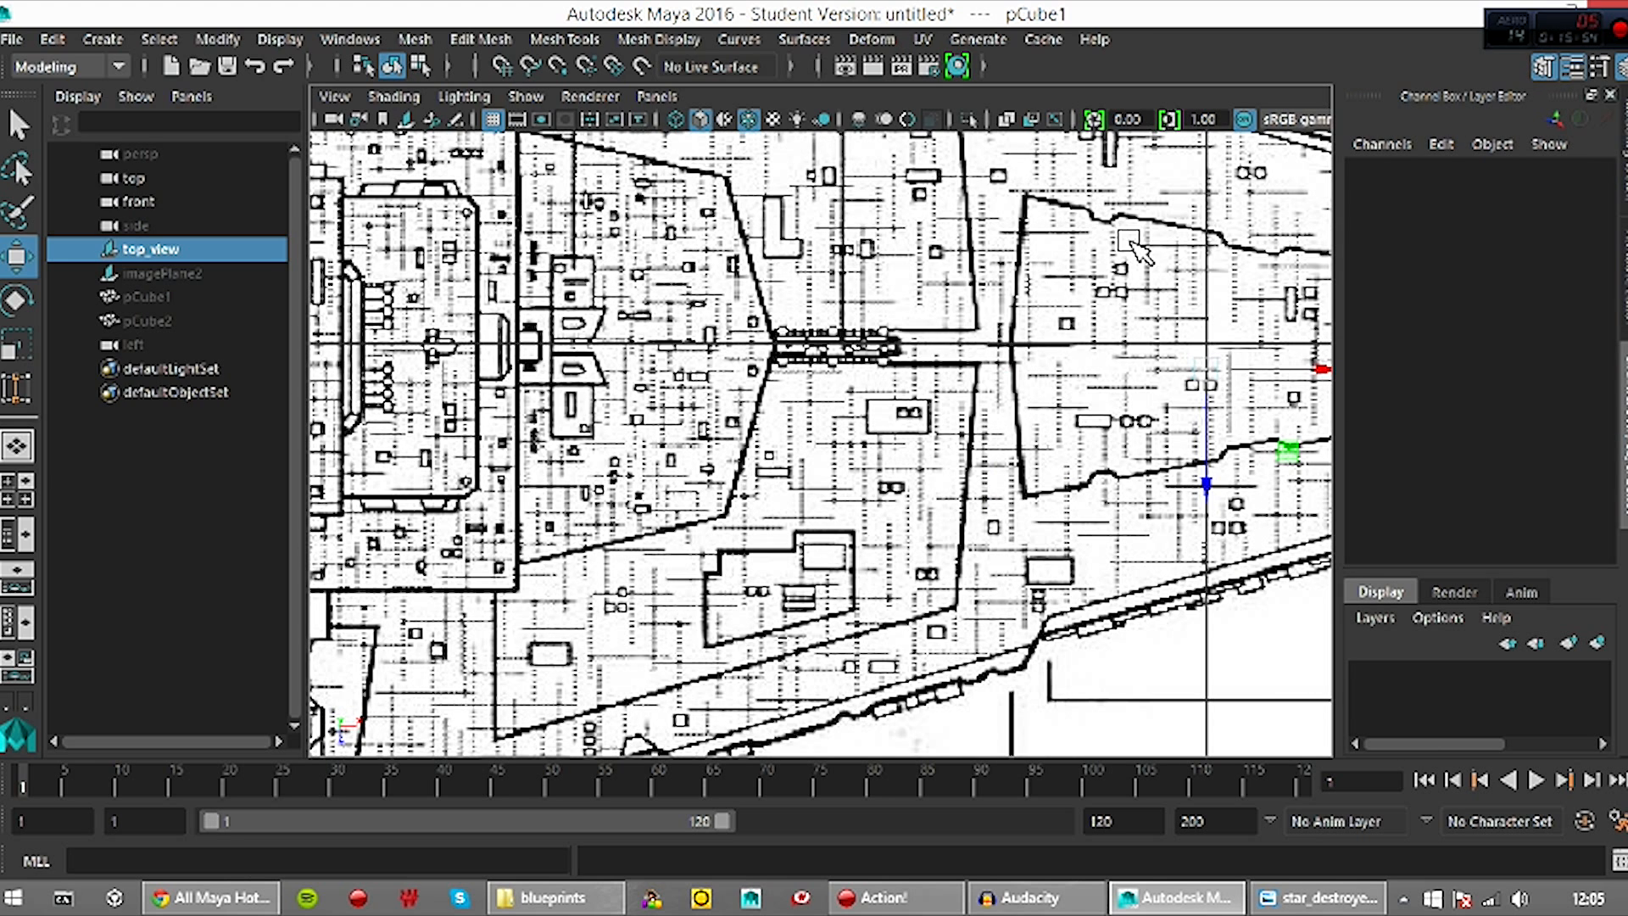
Open star_destroyer.jpg from the blueprints folder to study the superstructure's tiers, and return to Maya
scroll(1132, 373, "down", 5)
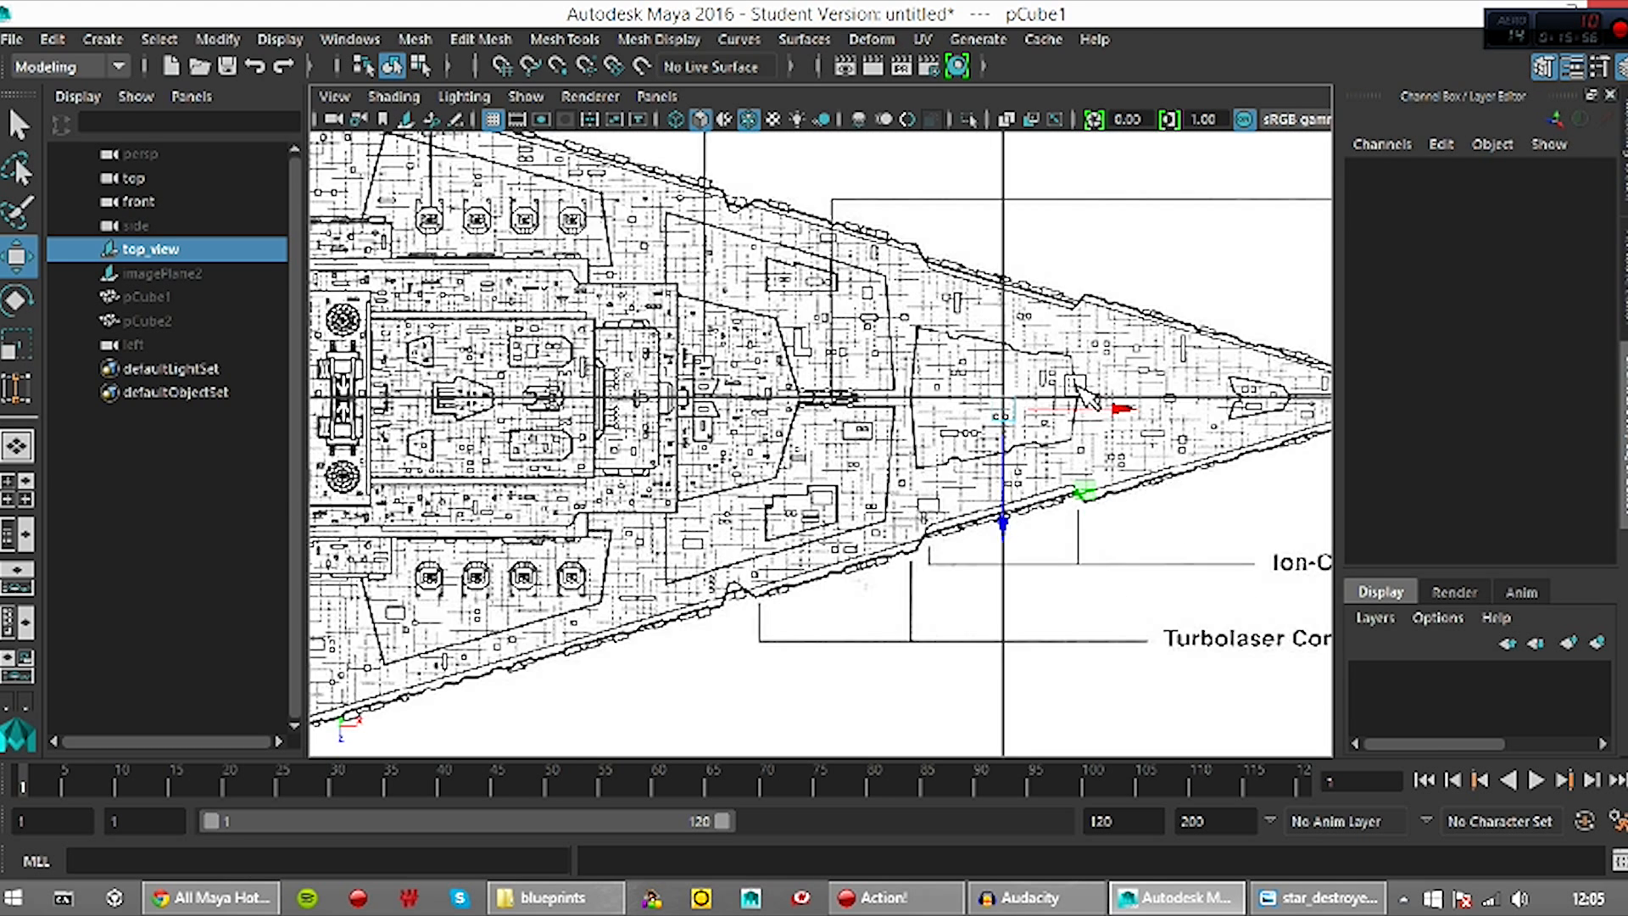
scroll(849, 407, "up", 2)
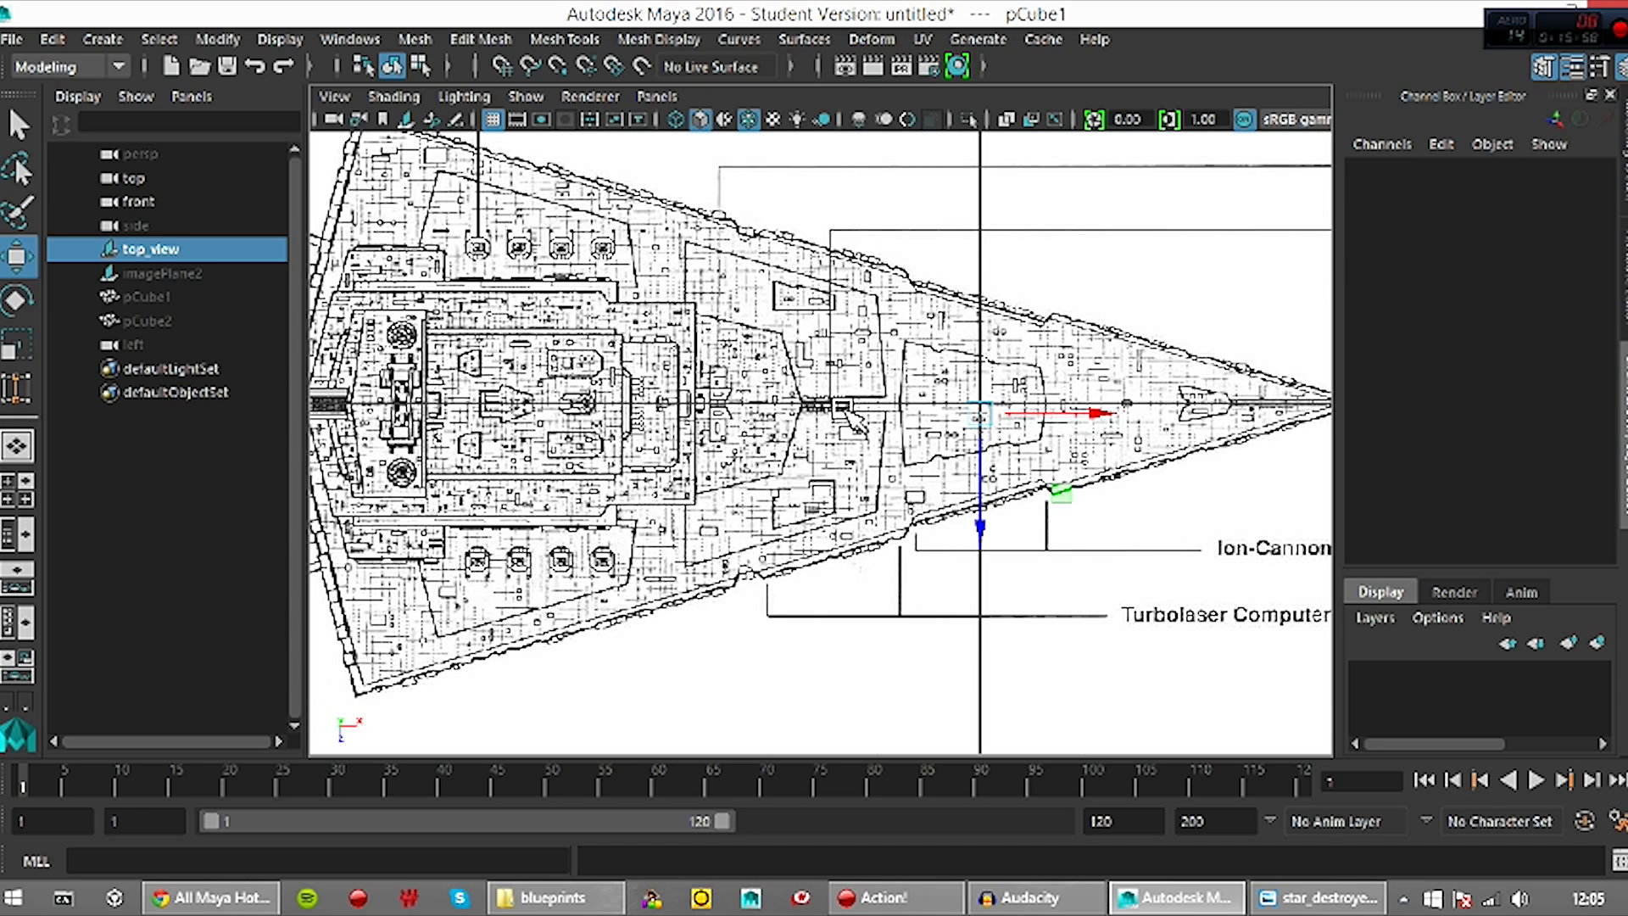
scroll(846, 417, "up", 3)
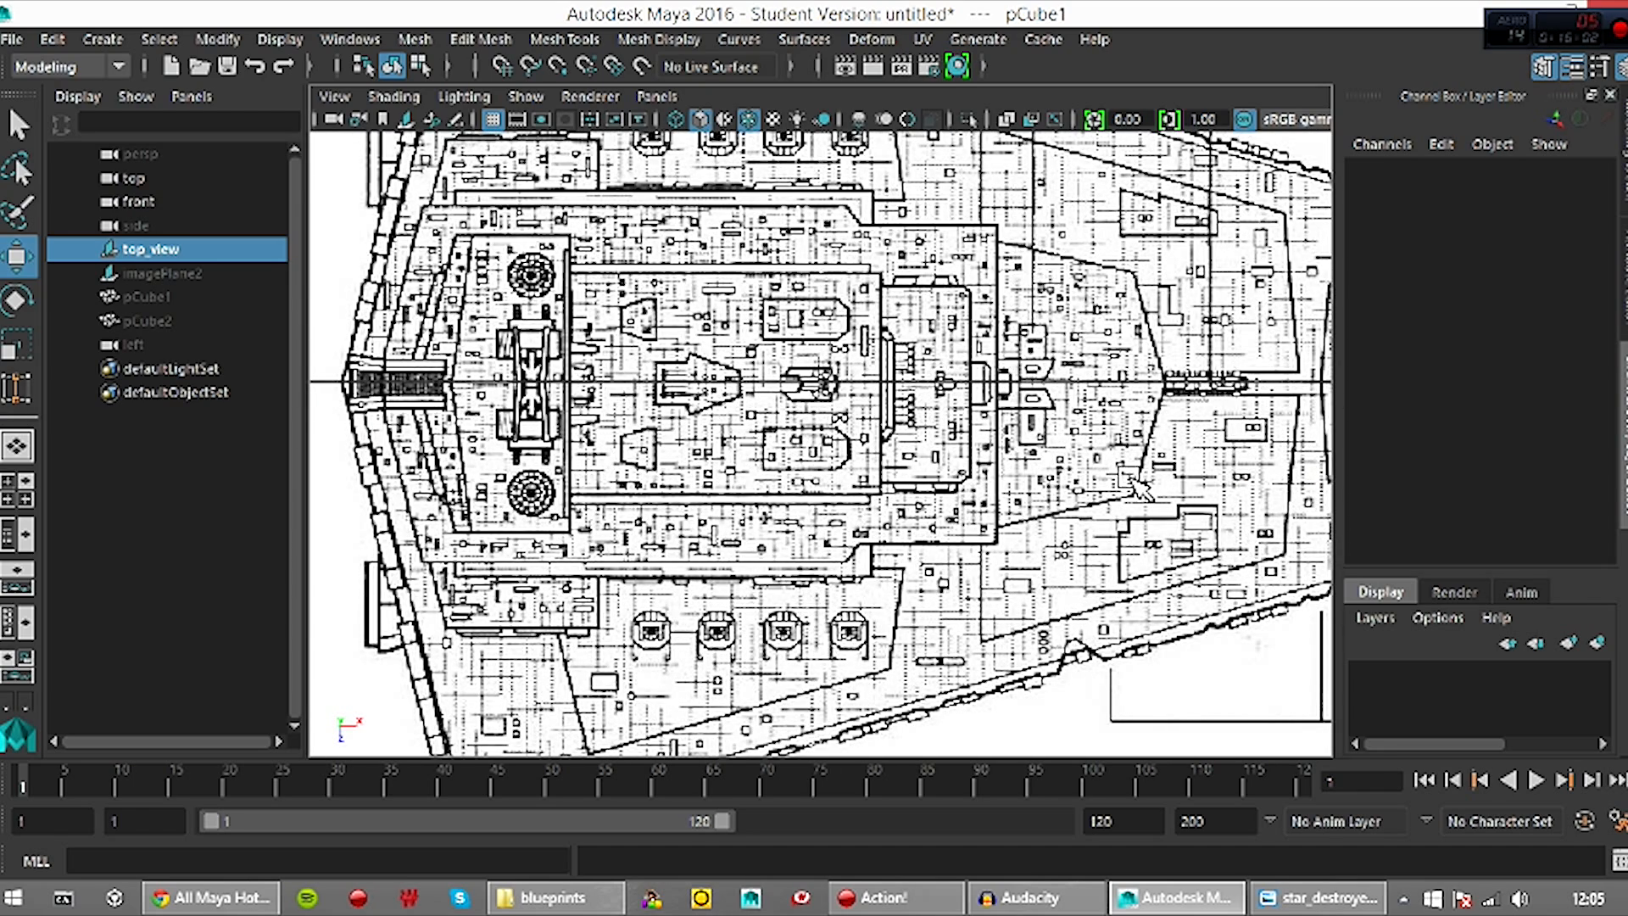
left_click(551, 897)
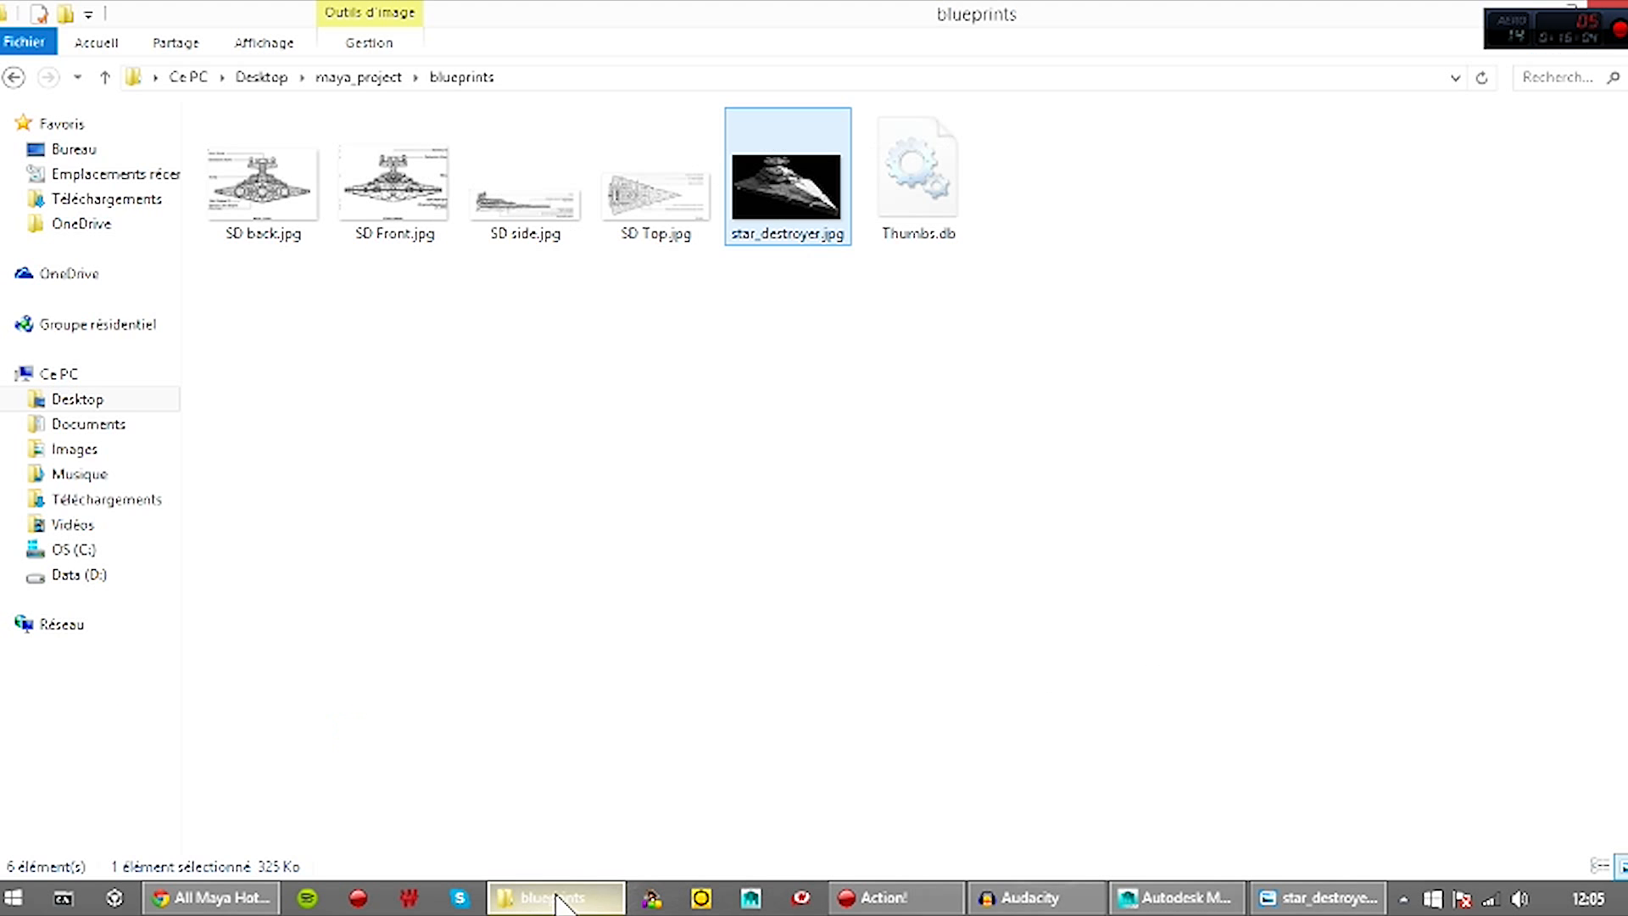
double_click(797, 216)
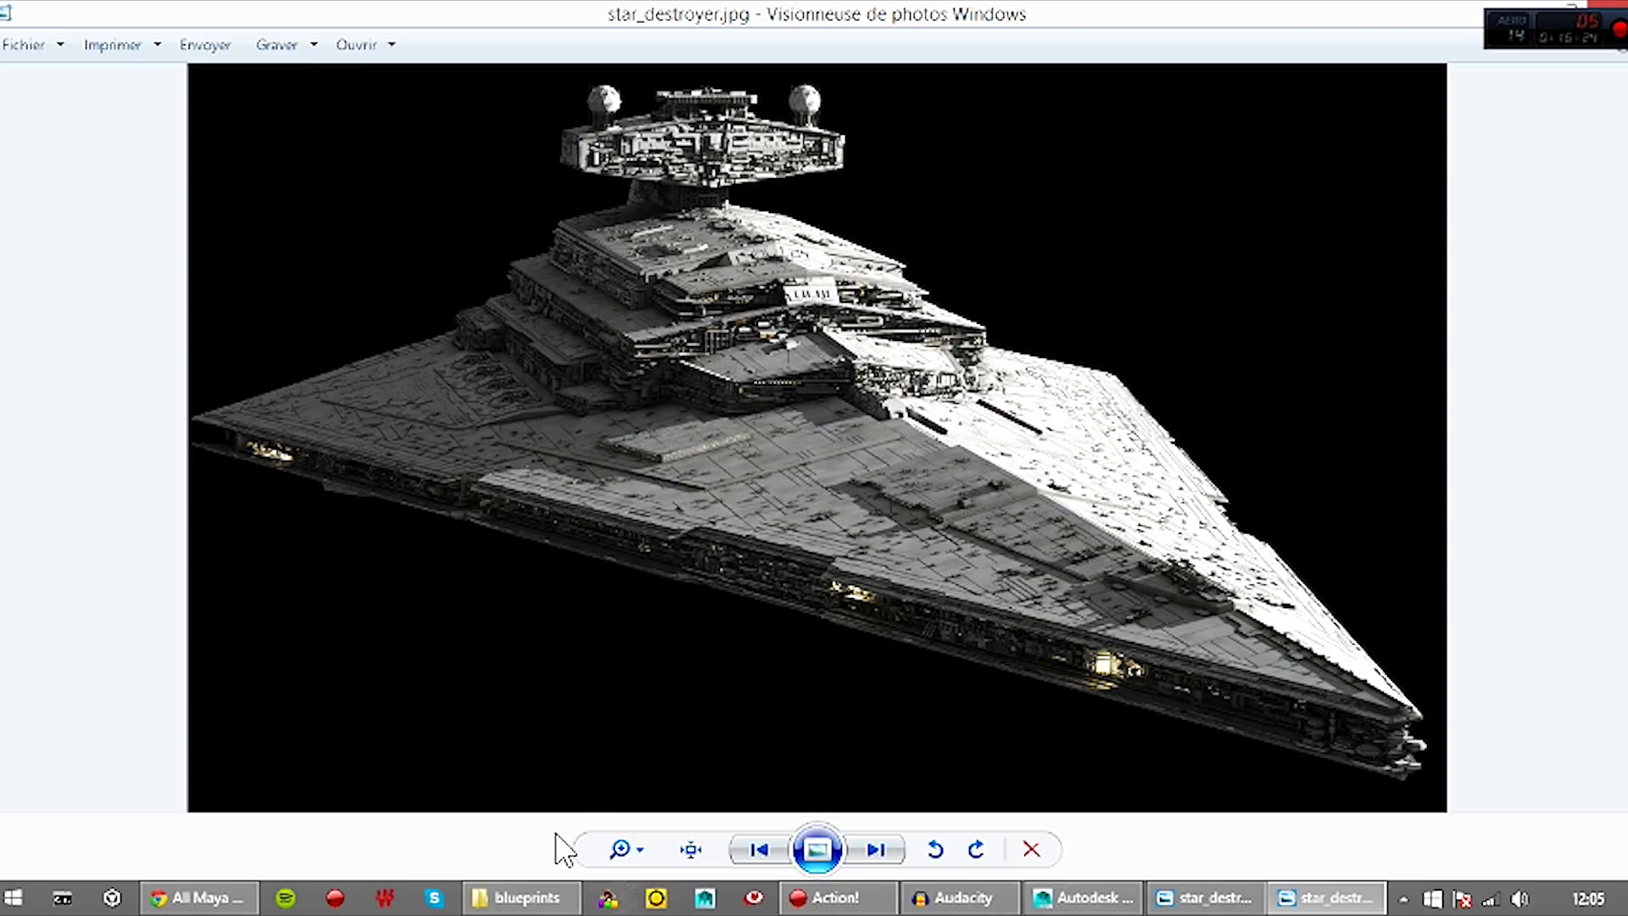
left_click(525, 897)
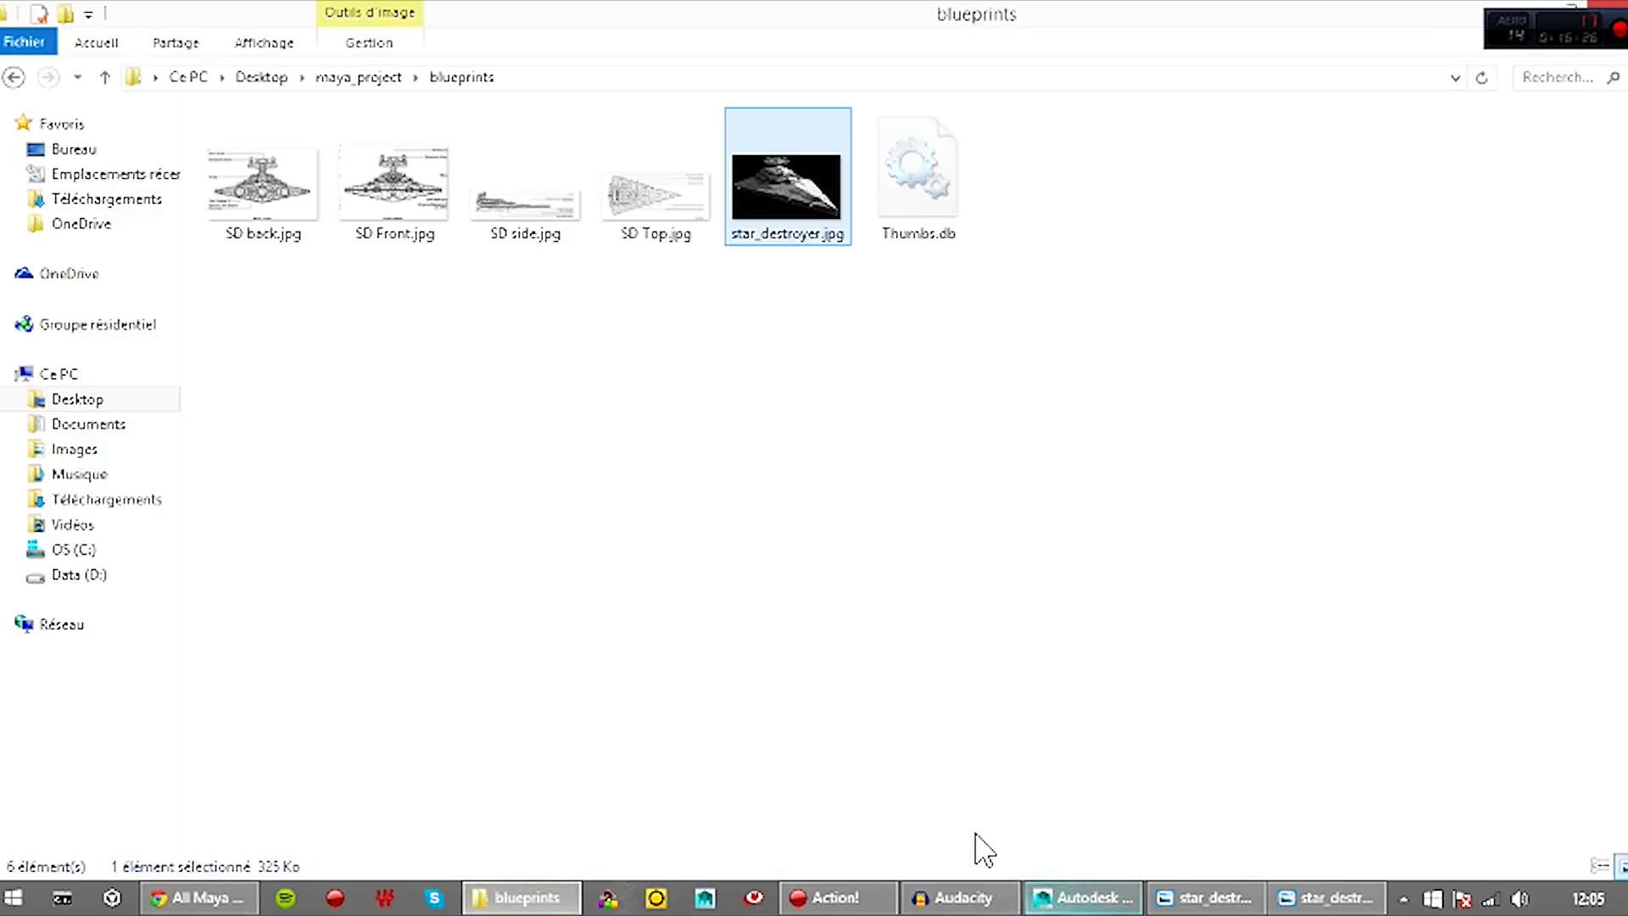
left_click(1085, 896)
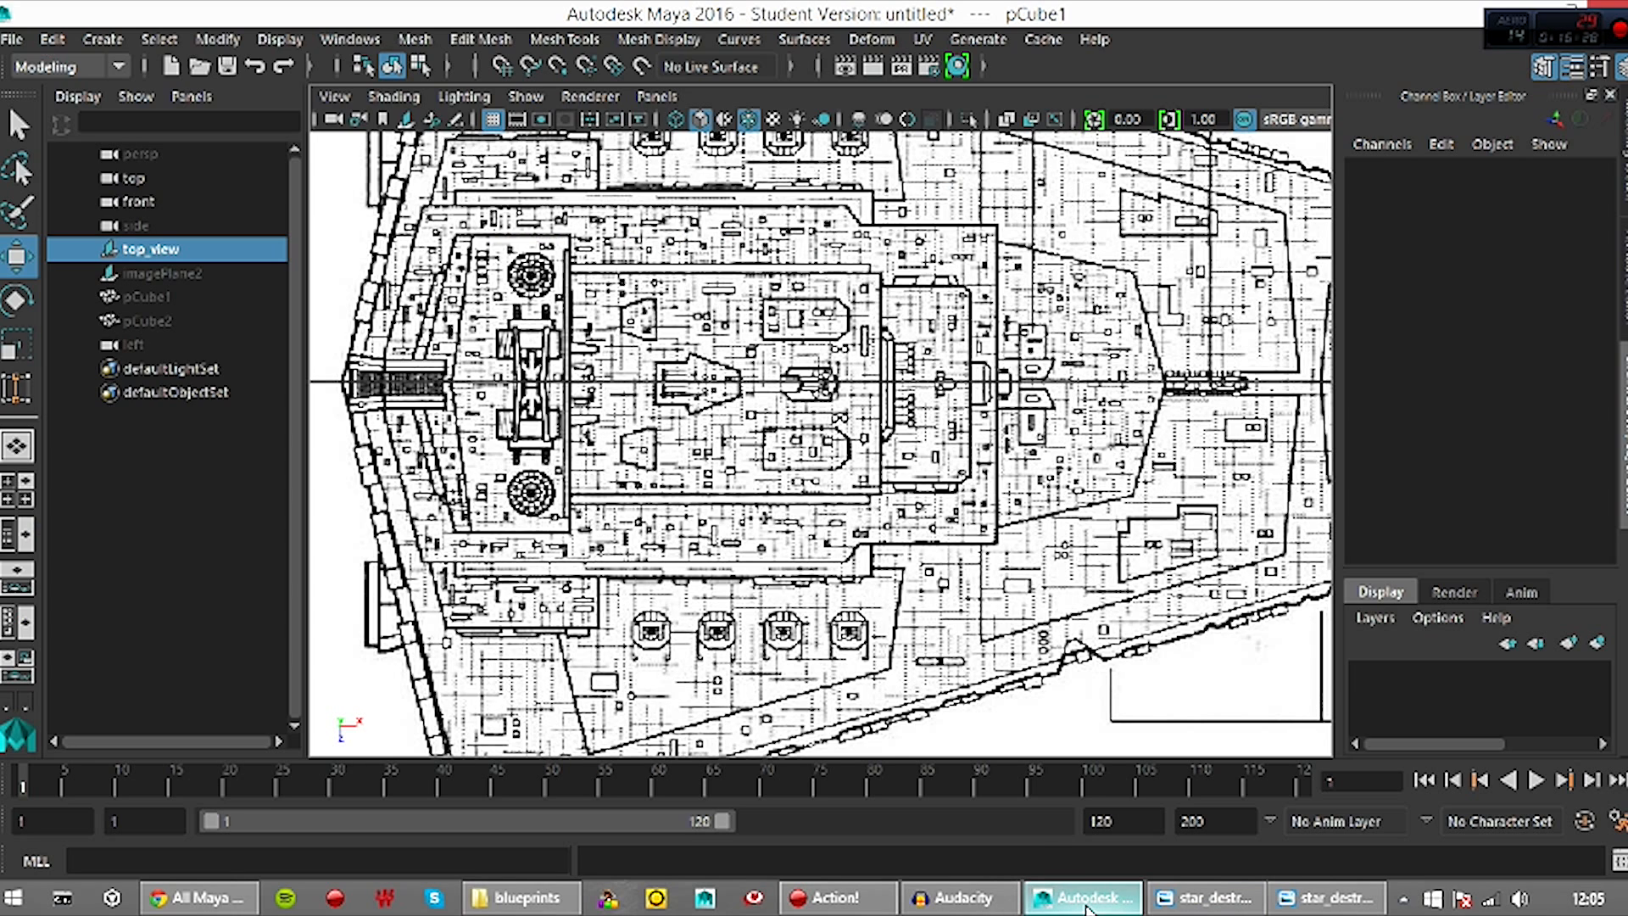
Examine the superstructure's central deck and bridge outlines on the top-view blueprint
scroll(768, 396, "up", 5)
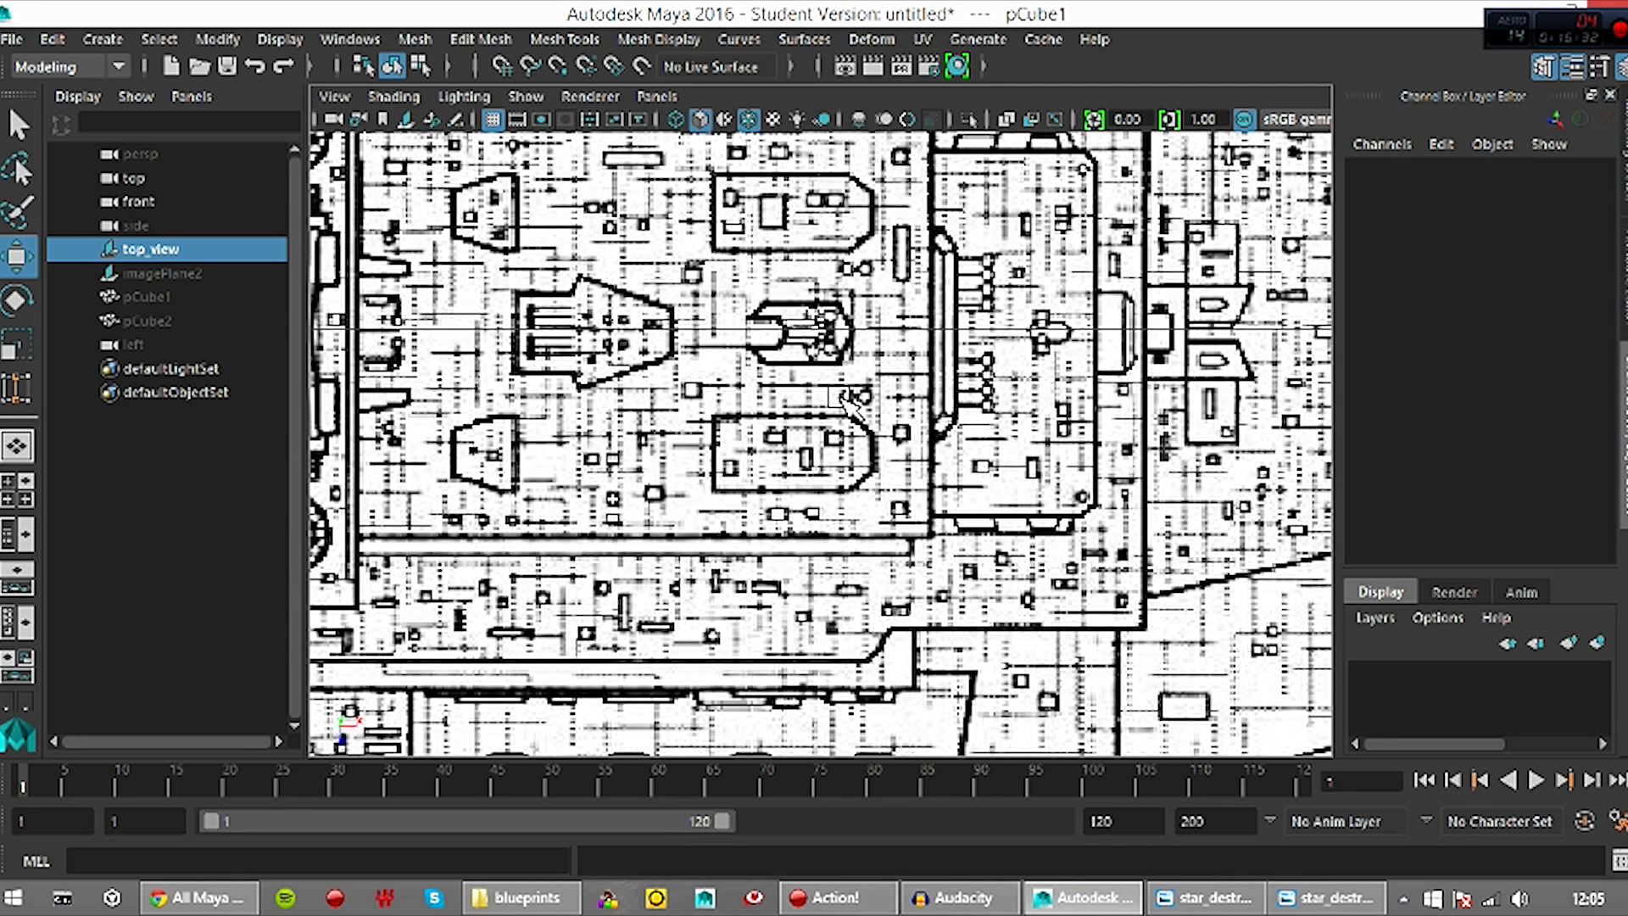
scroll(855, 406, "down", 3)
scroll(843, 416, "up", 1)
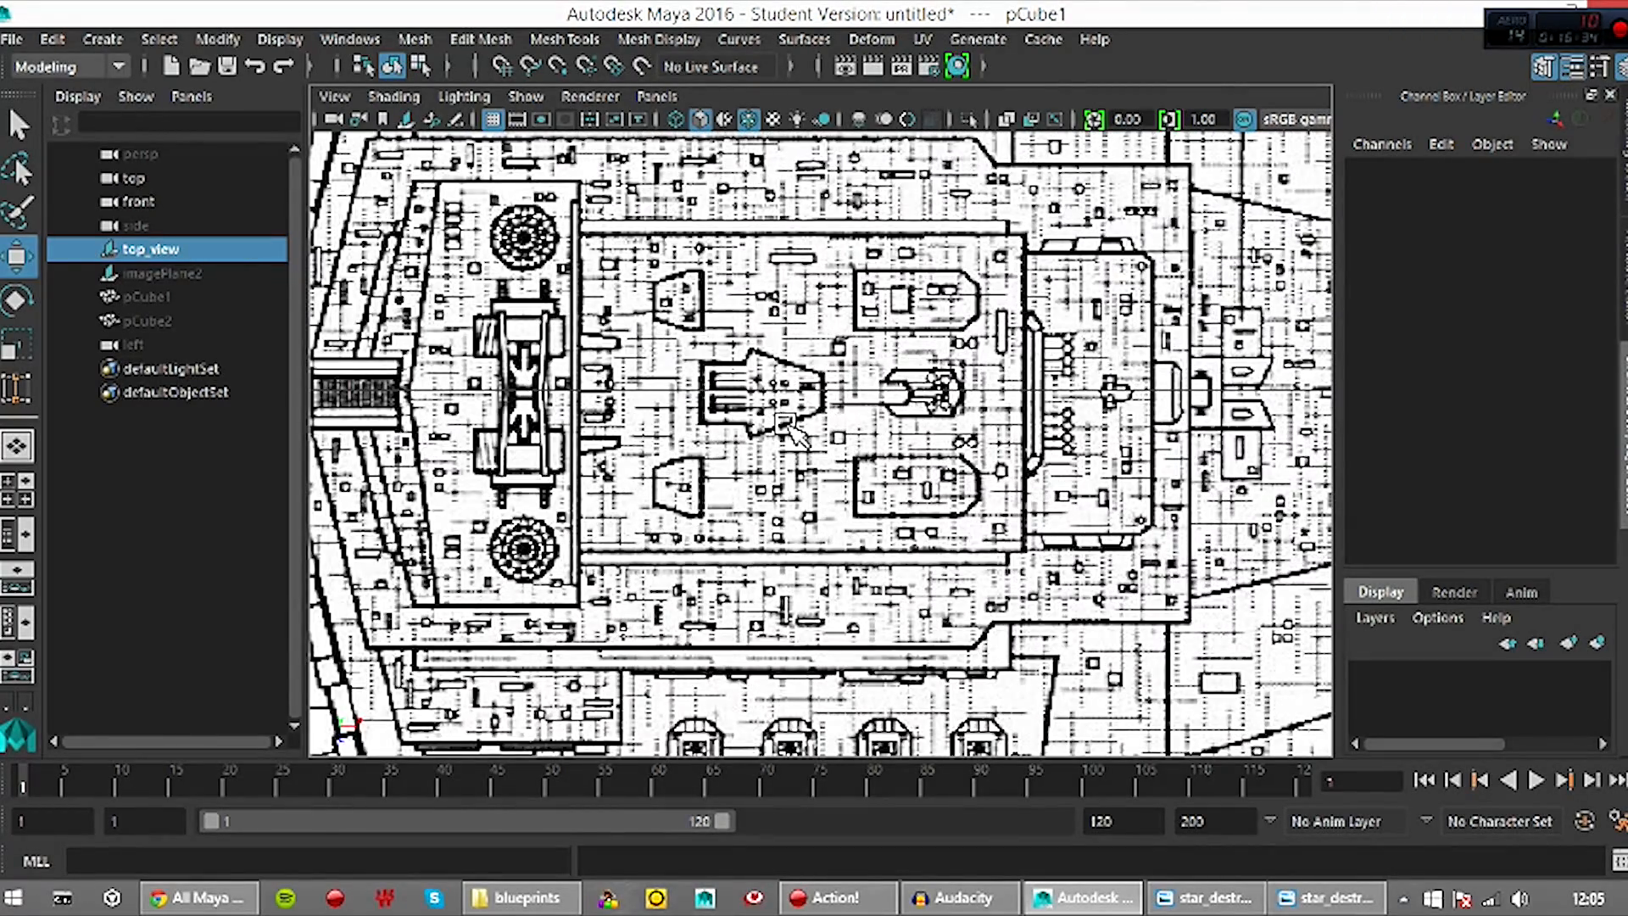
middle_click_drag(901, 387, 922, 445, "alt")
scroll(958, 479, "up", 1)
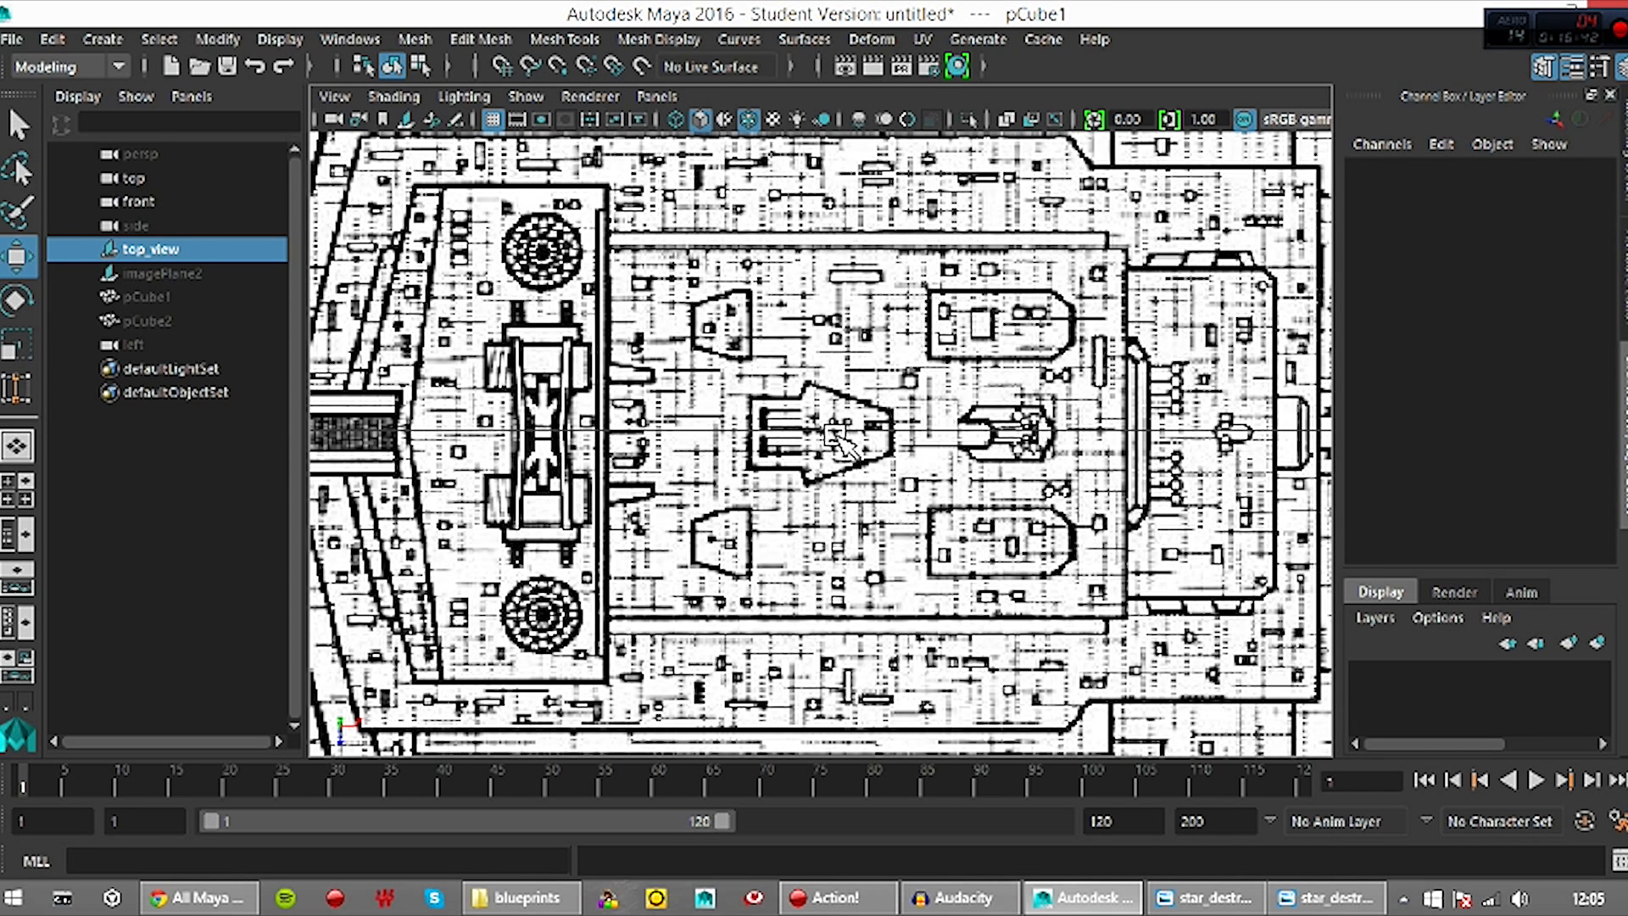
scroll(789, 455, "up", 4)
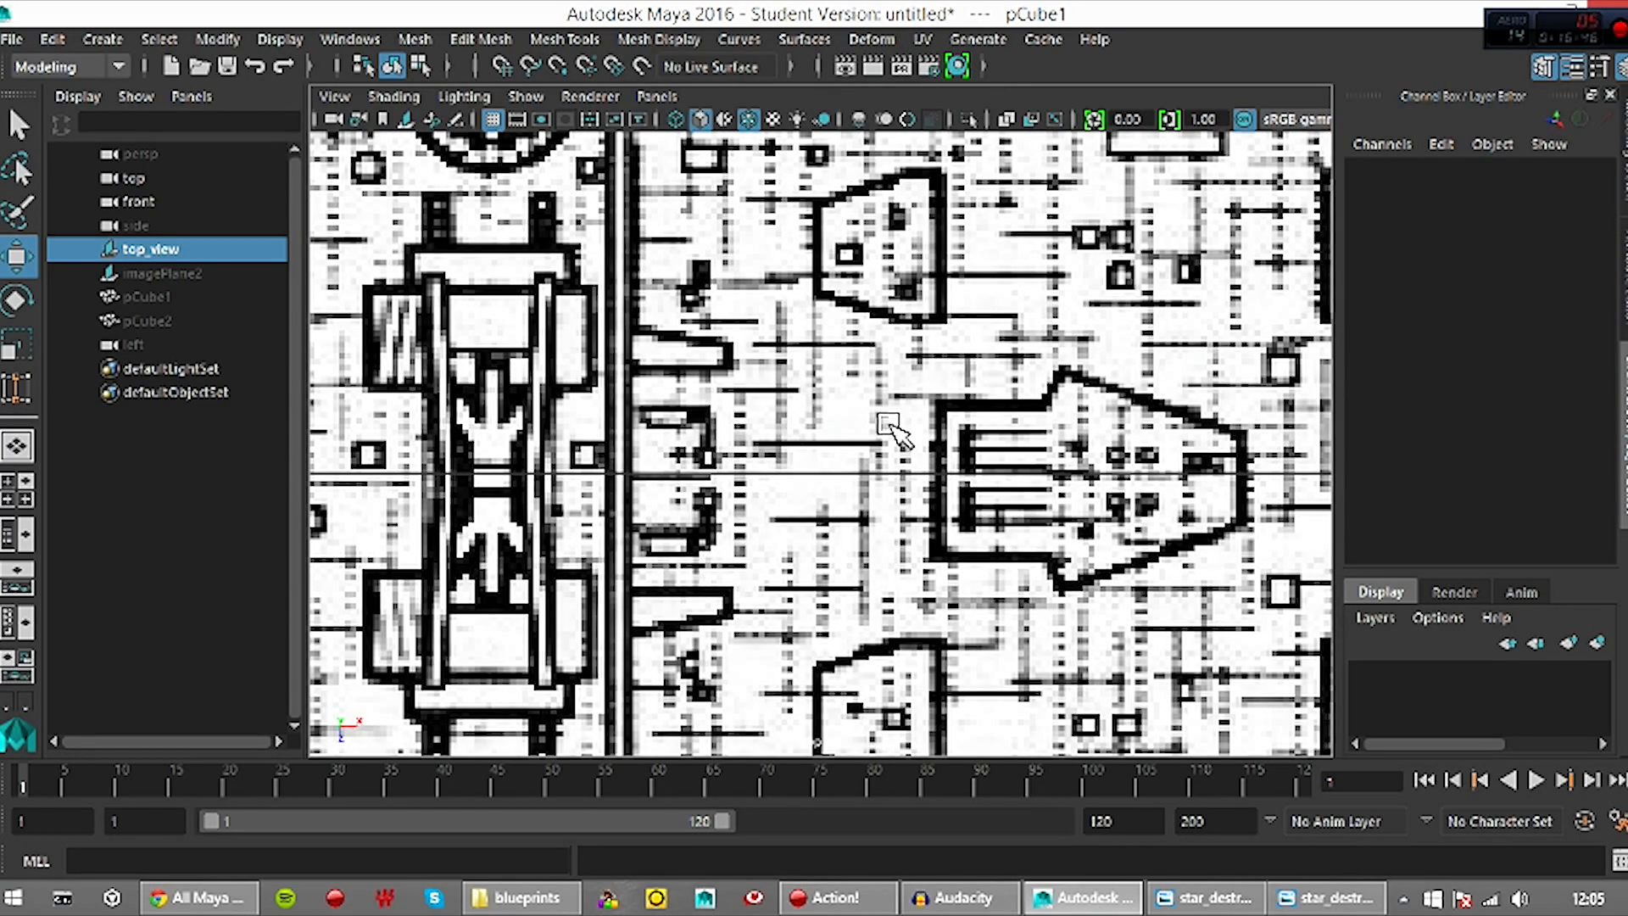
scroll(983, 579, "down", 5)
scroll(975, 579, "up", 3)
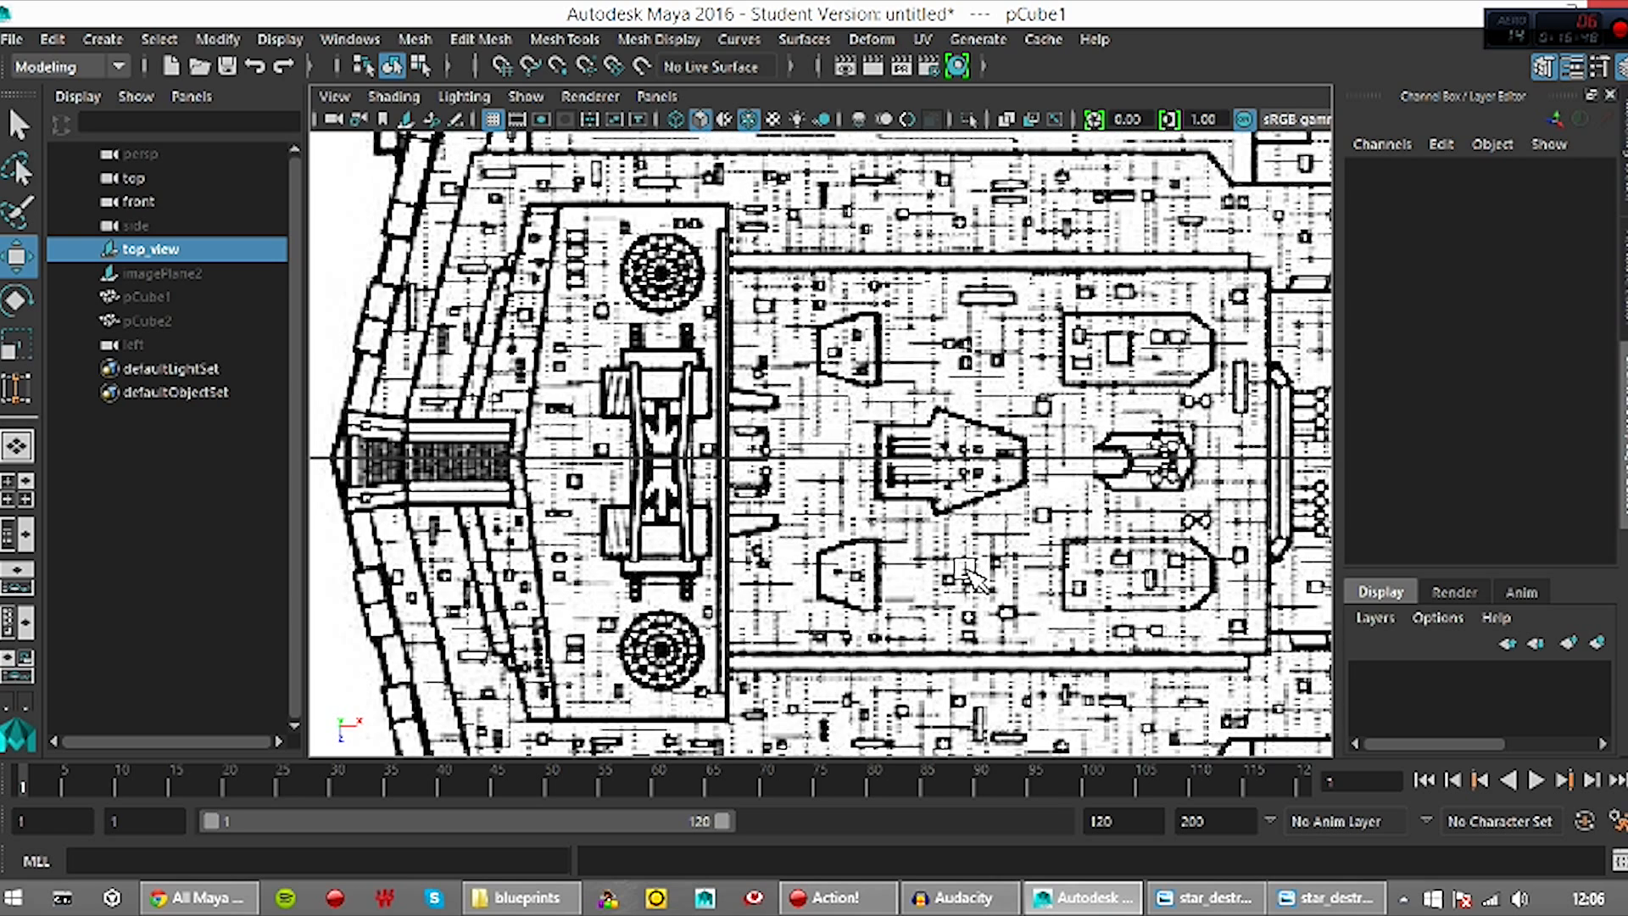
scroll(935, 536, "up", 2)
scroll(847, 416, "up", 5)
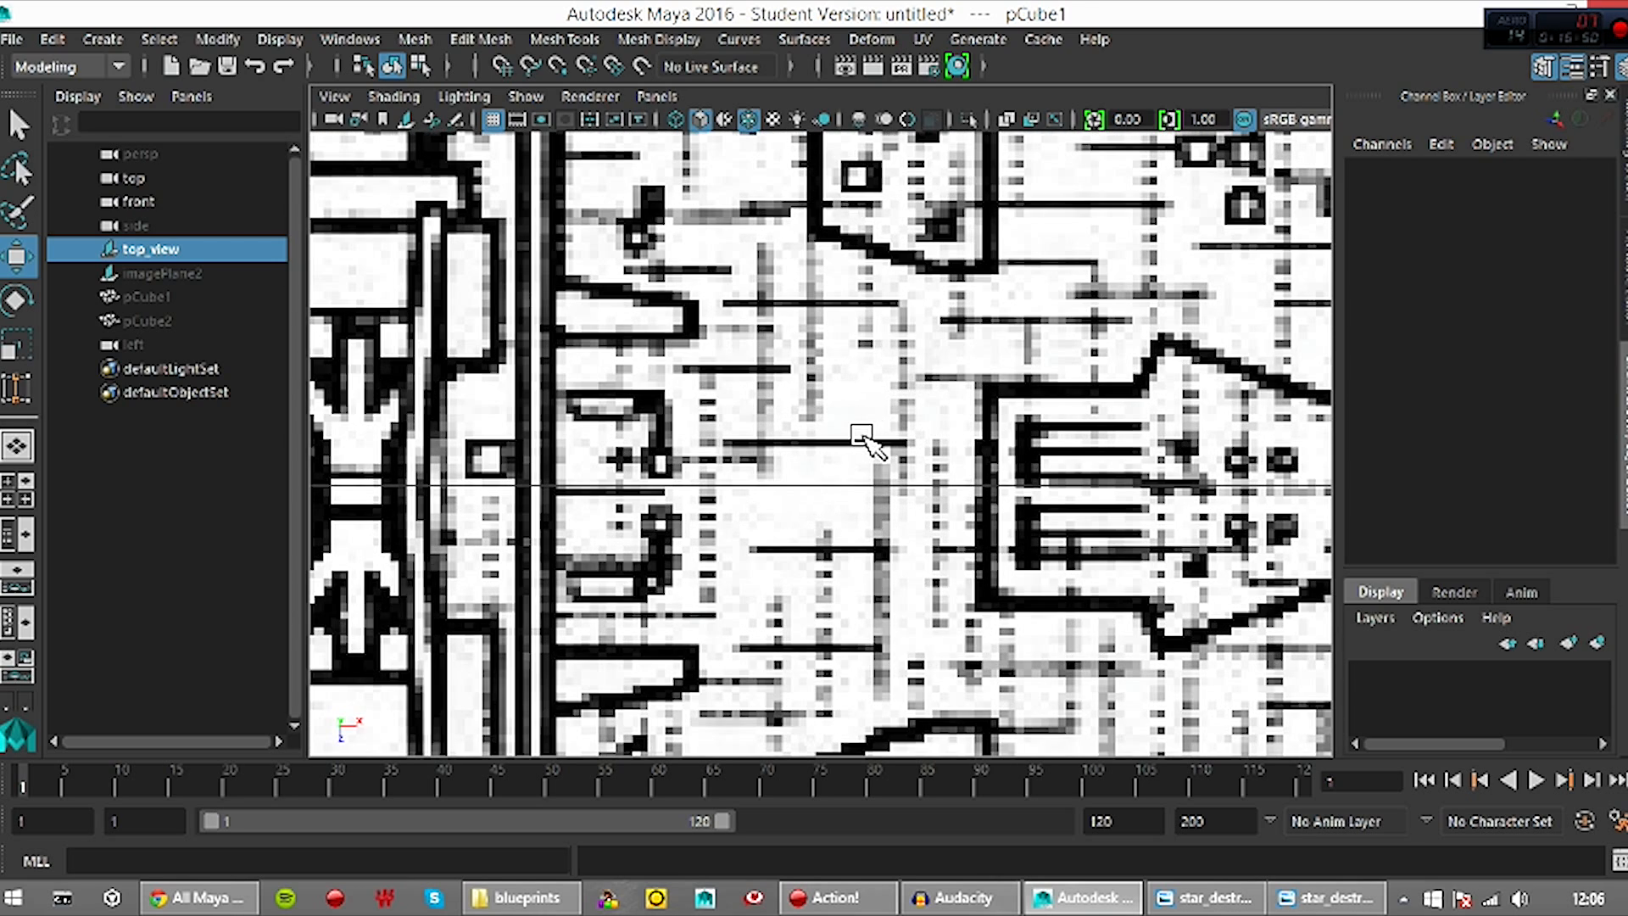
scroll(801, 432, "down", 5)
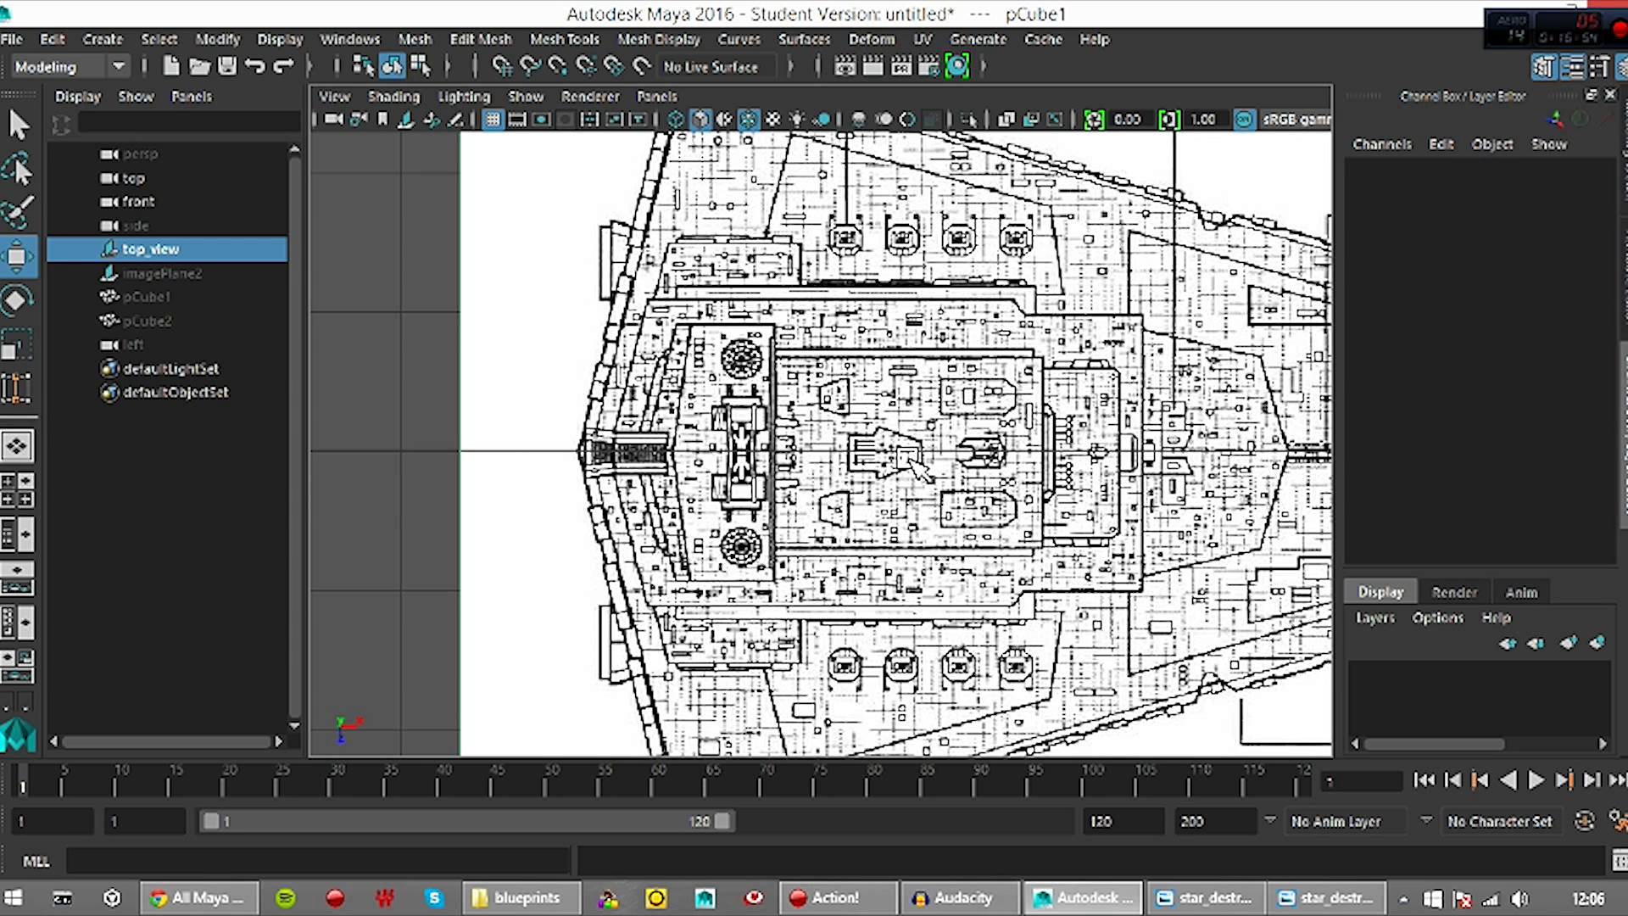
scroll(911, 441, "up", 5)
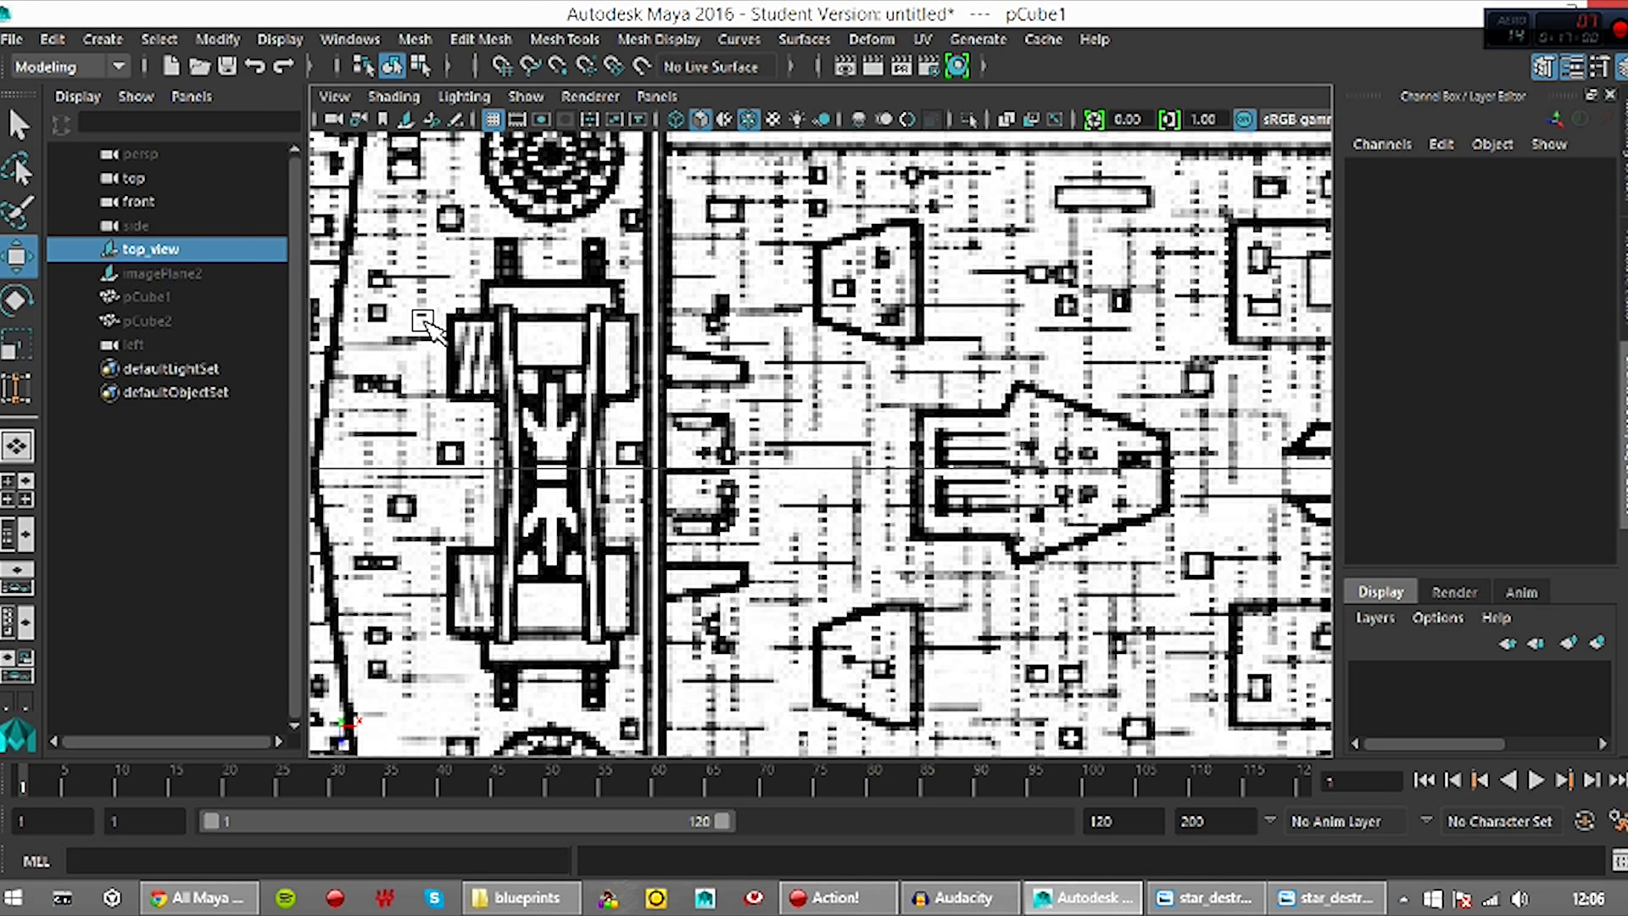
Create a polygon cube and move it along -X onto the superstructure's central deck in the top-view blueprint
left_click(103, 39)
mouse_move(217, 127)
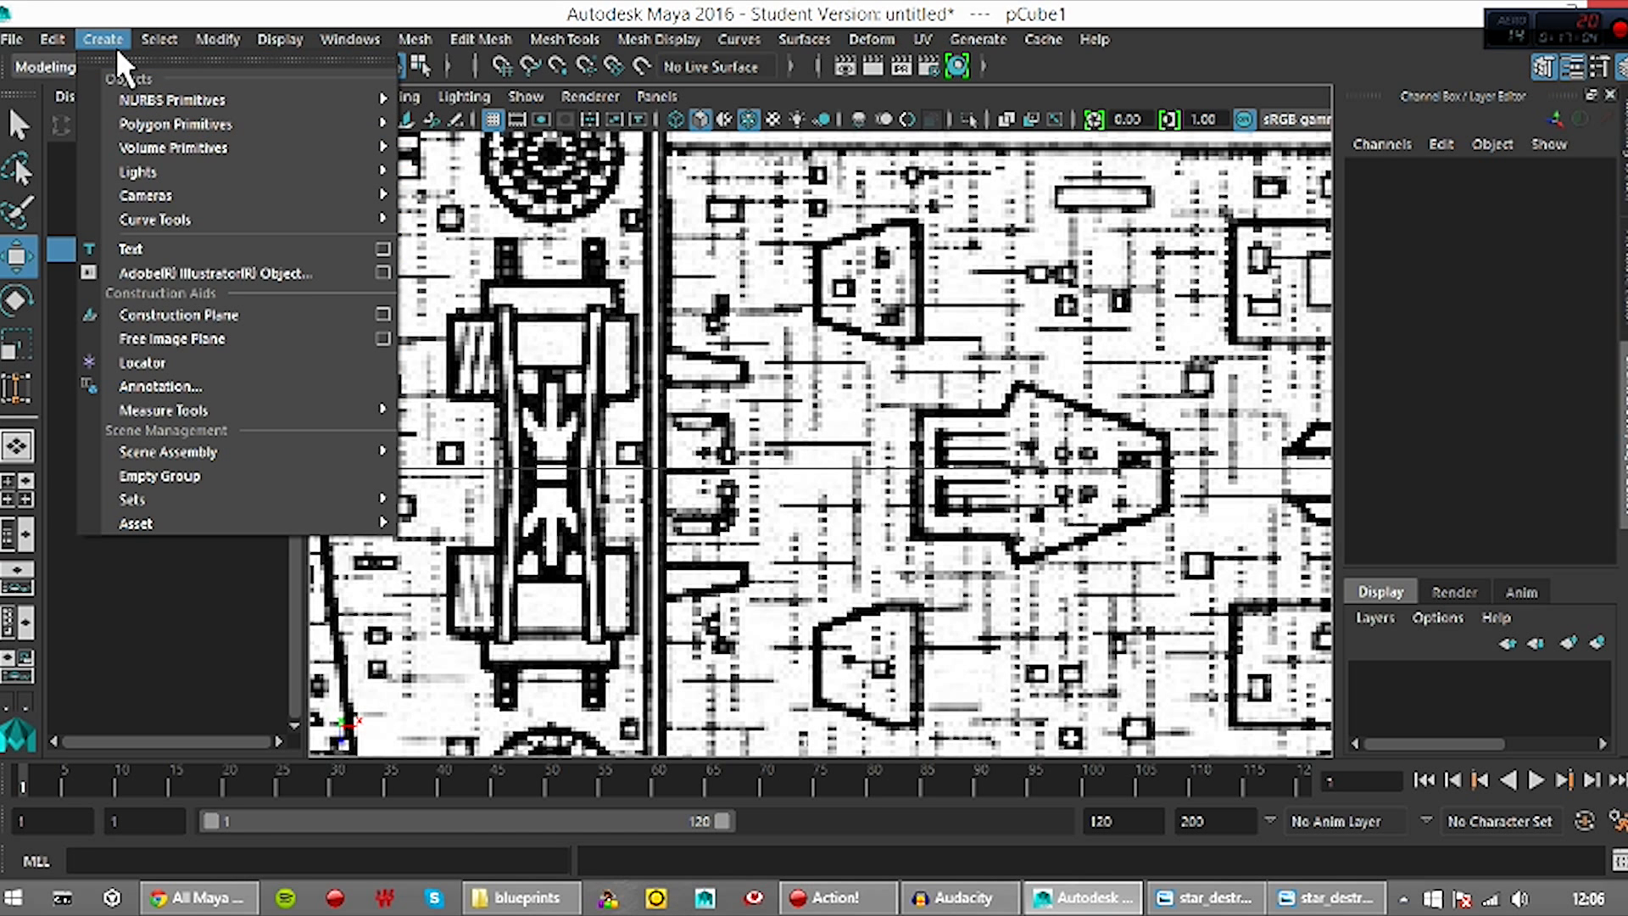
mouse_move(172, 102)
left_click(458, 169)
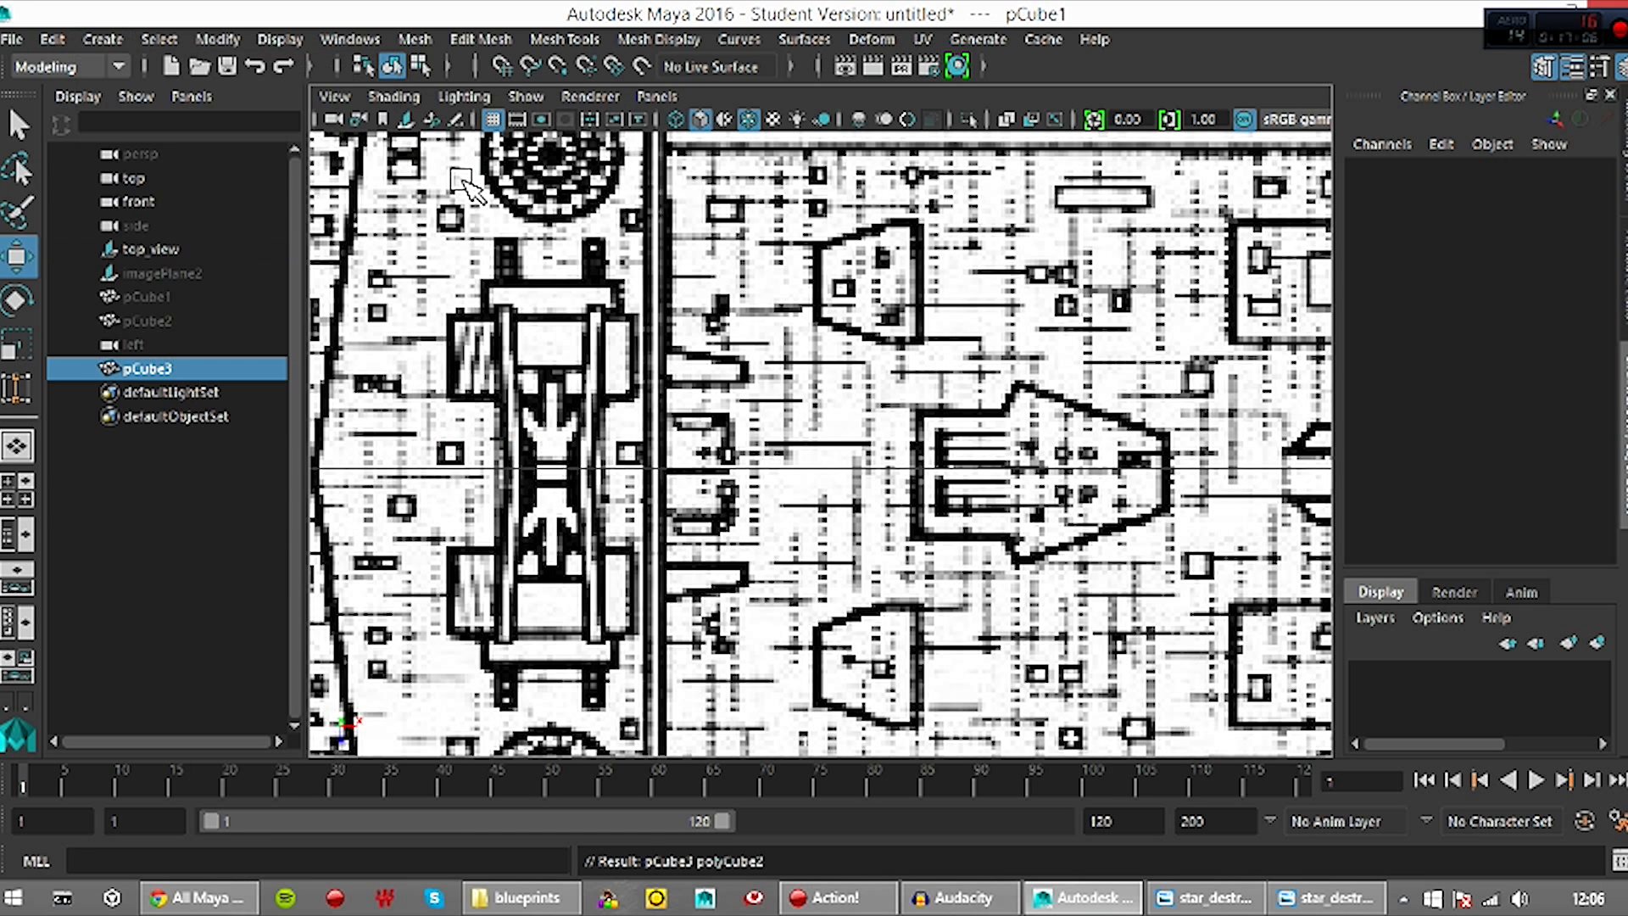
scroll(907, 420, "down", 10)
scroll(1136, 462, "up", 1)
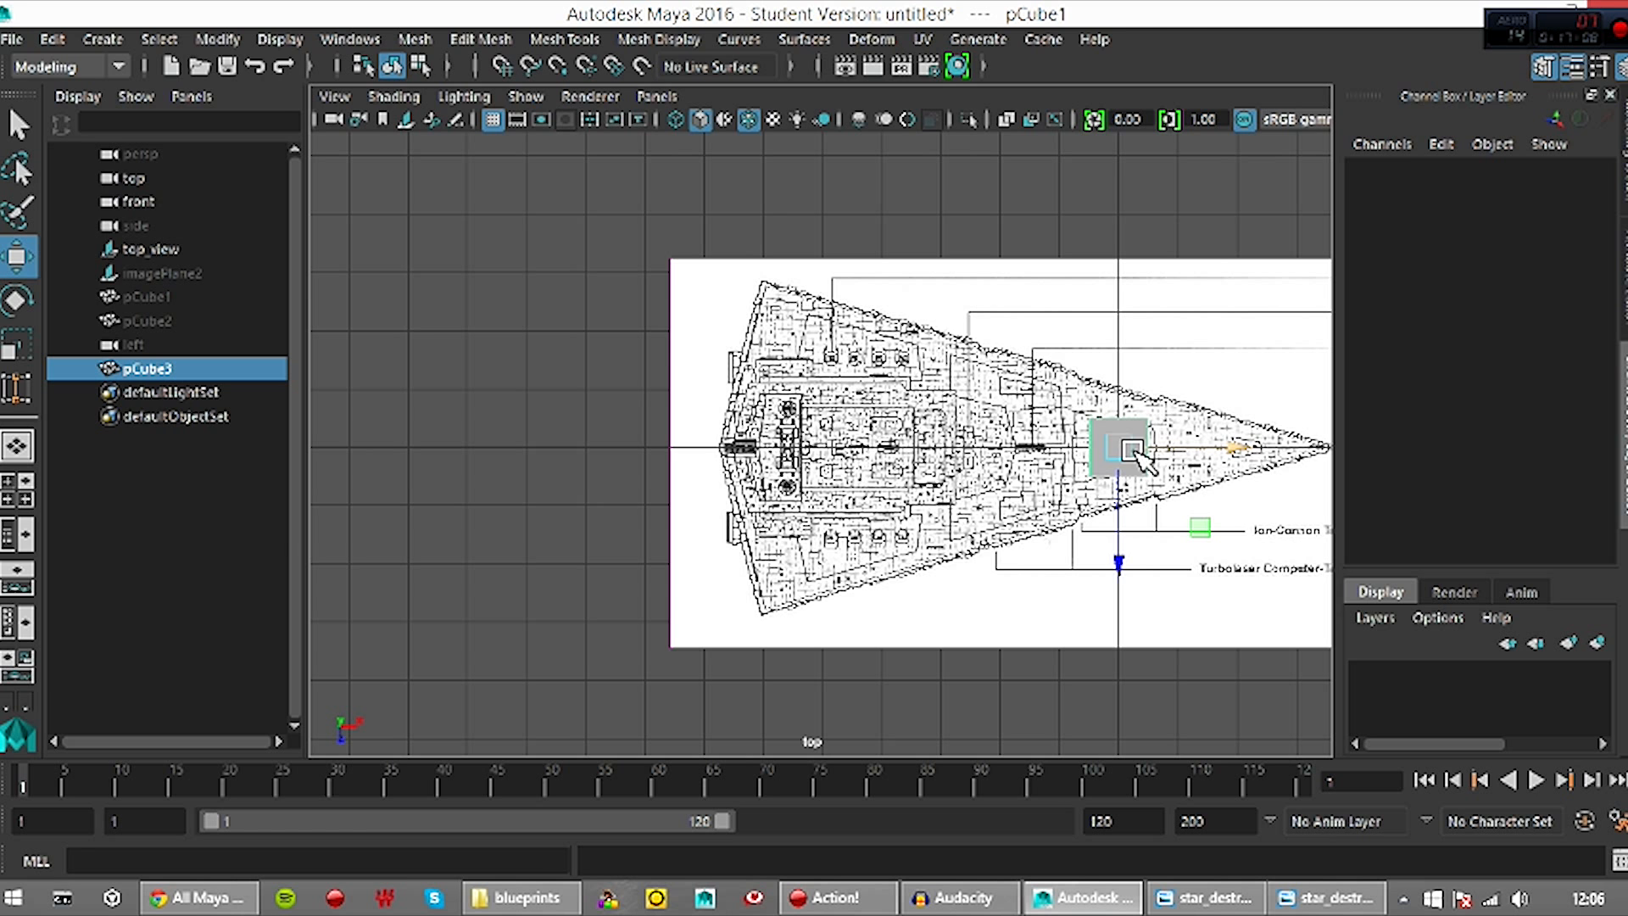
left_click_drag(1223, 451, 974, 442)
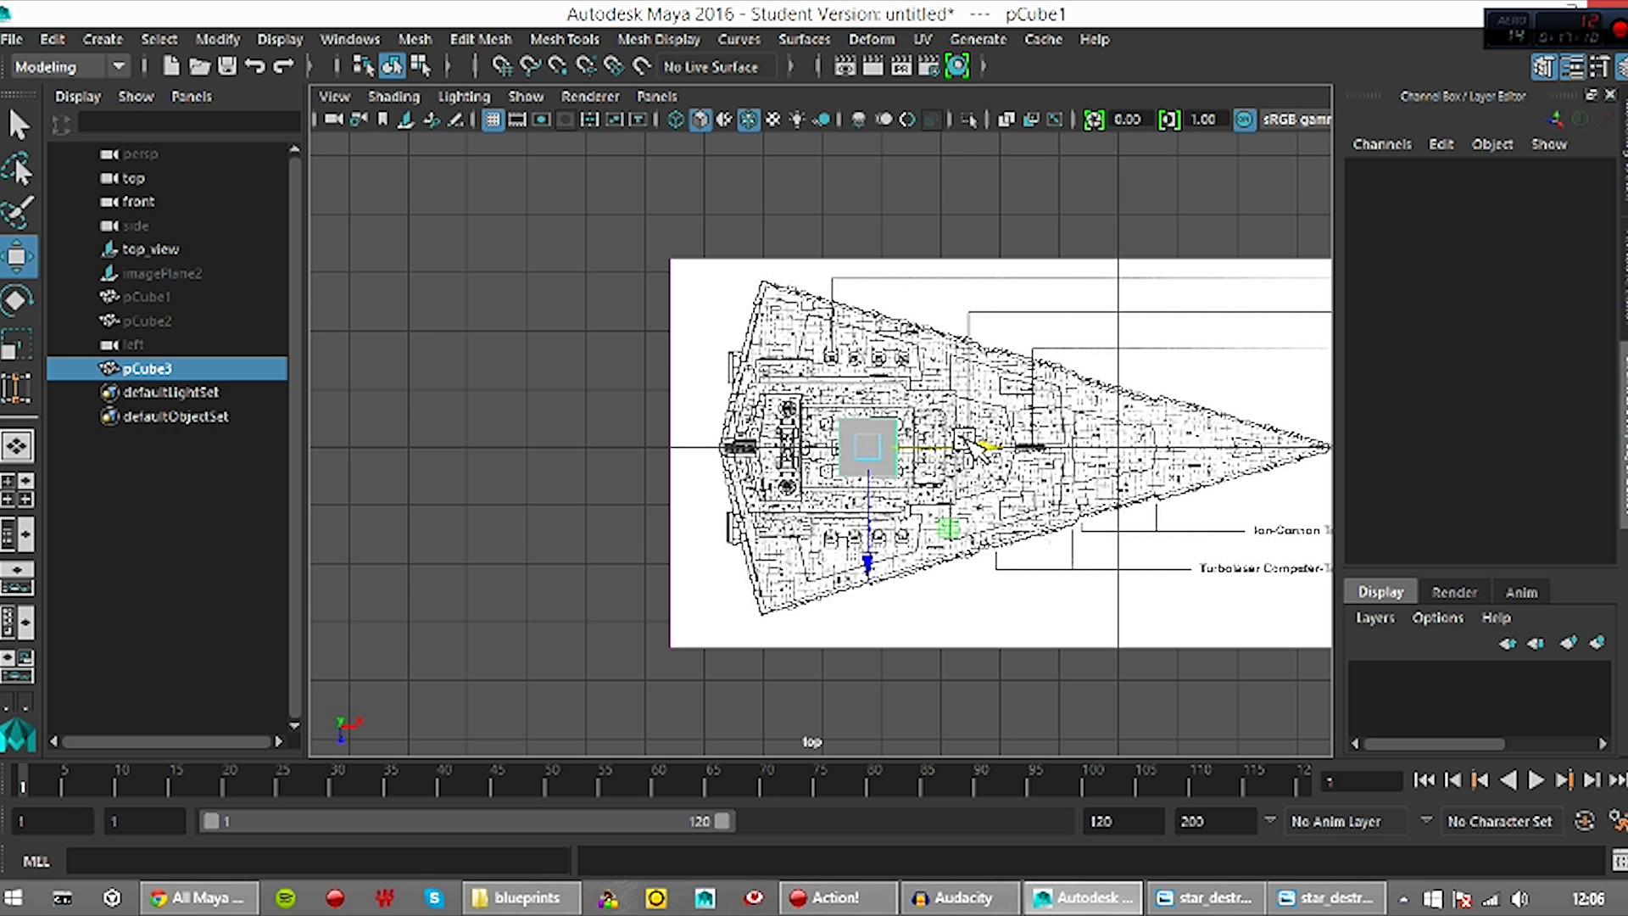
scroll(971, 454, "up", 8)
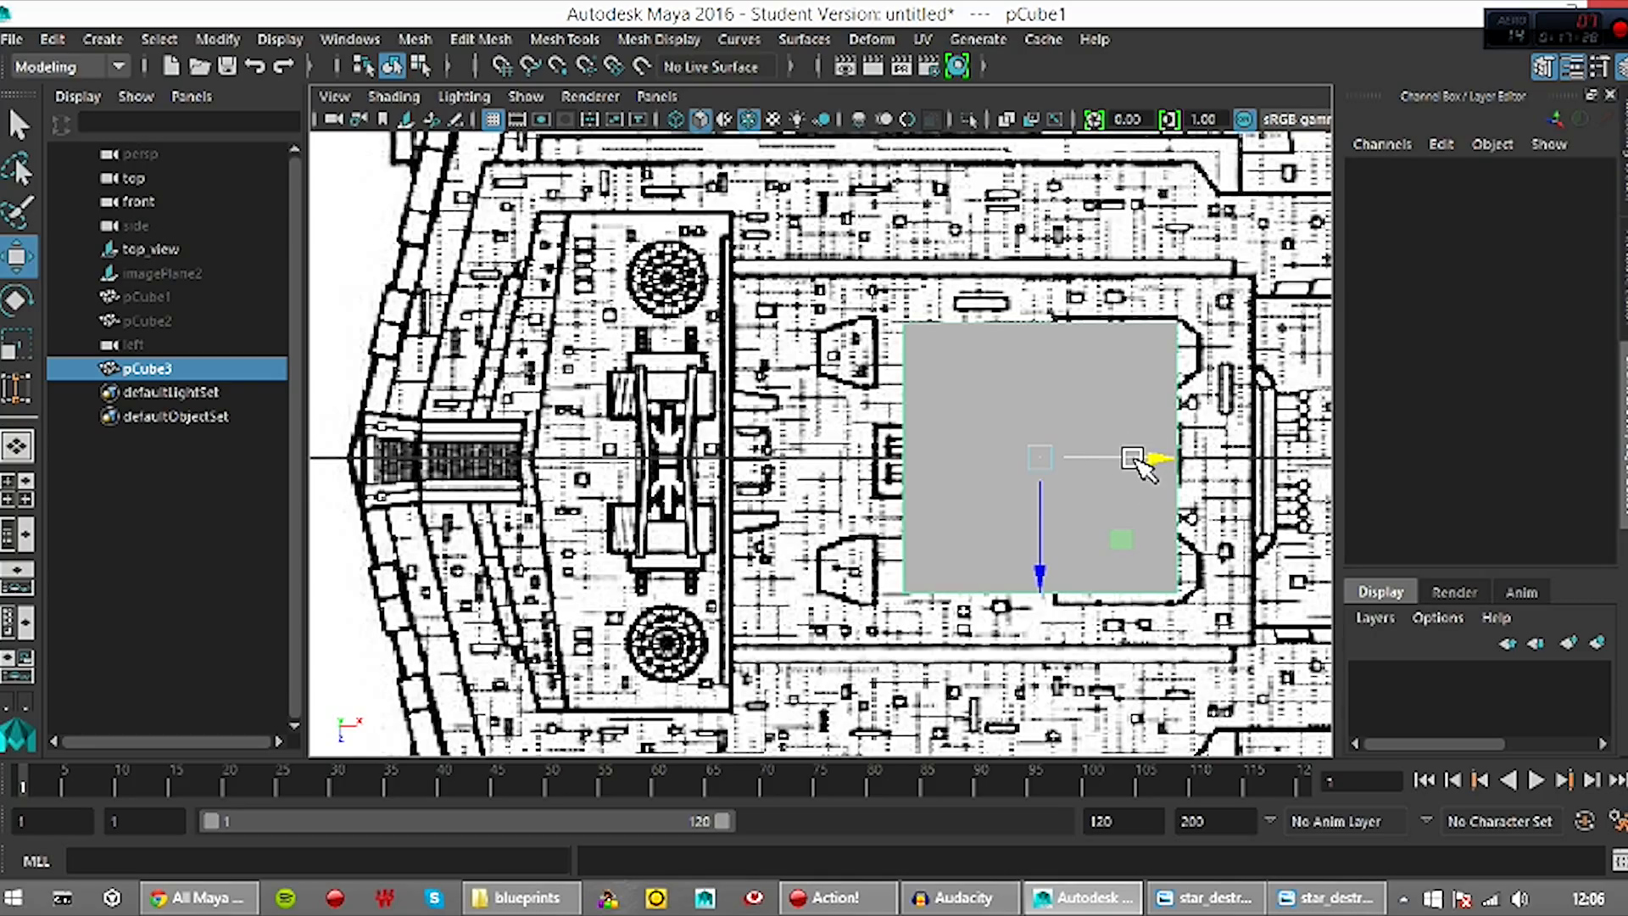
Scale the new cube down uniformly to a tiny block and move it along -X onto the open deck area ahead of the bridge
left_click_drag(1136, 468, 1026, 466)
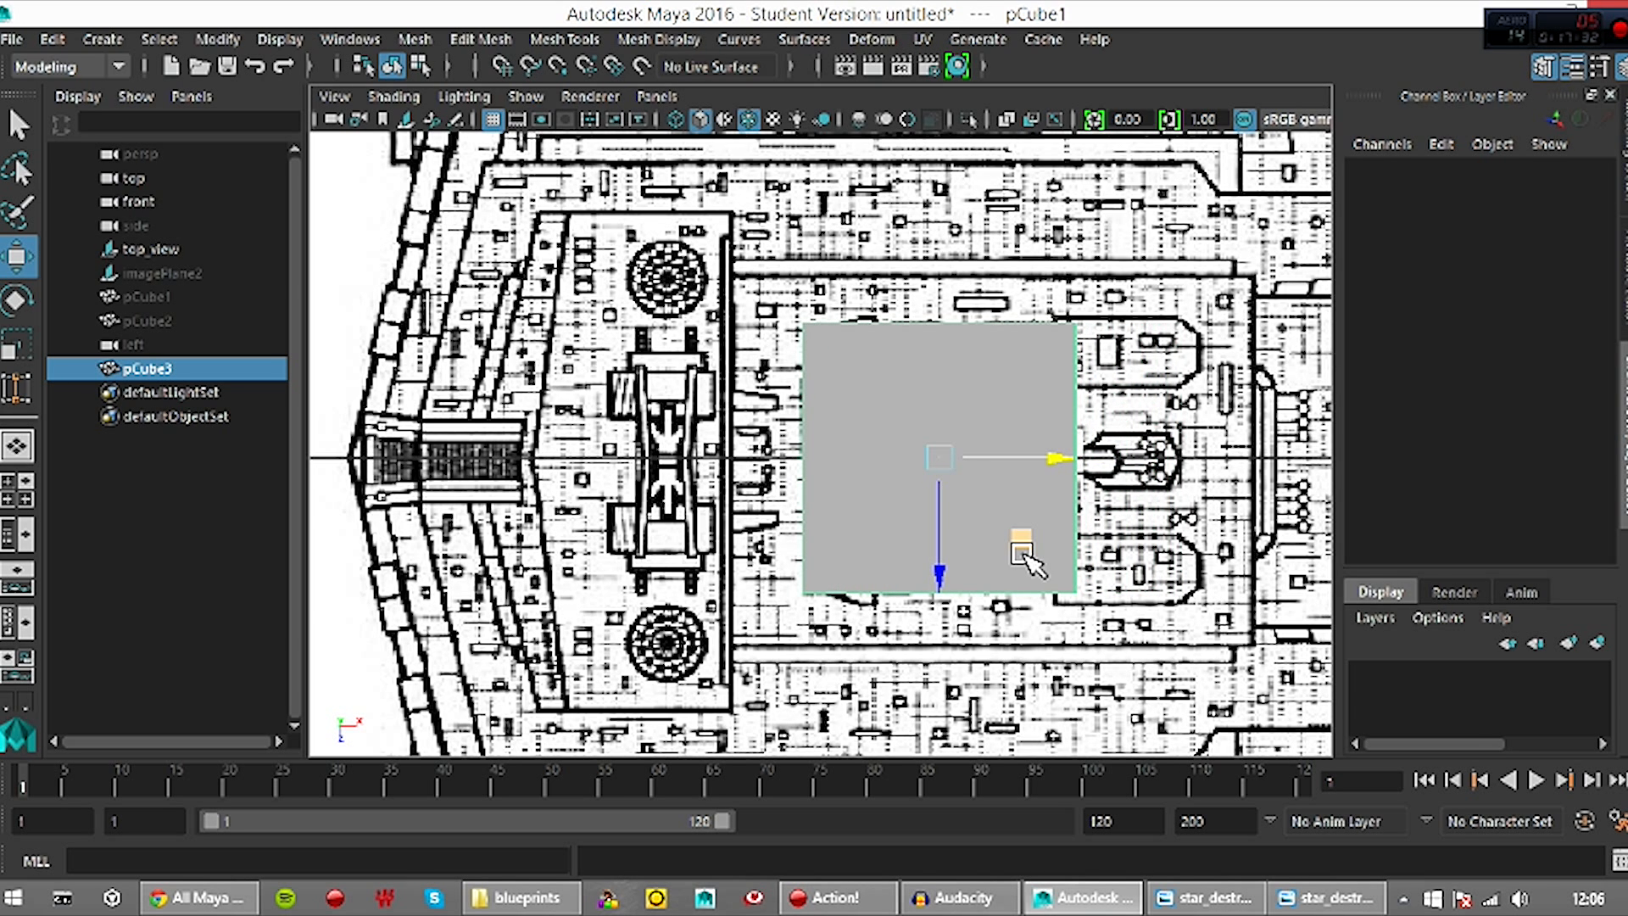
key("r")
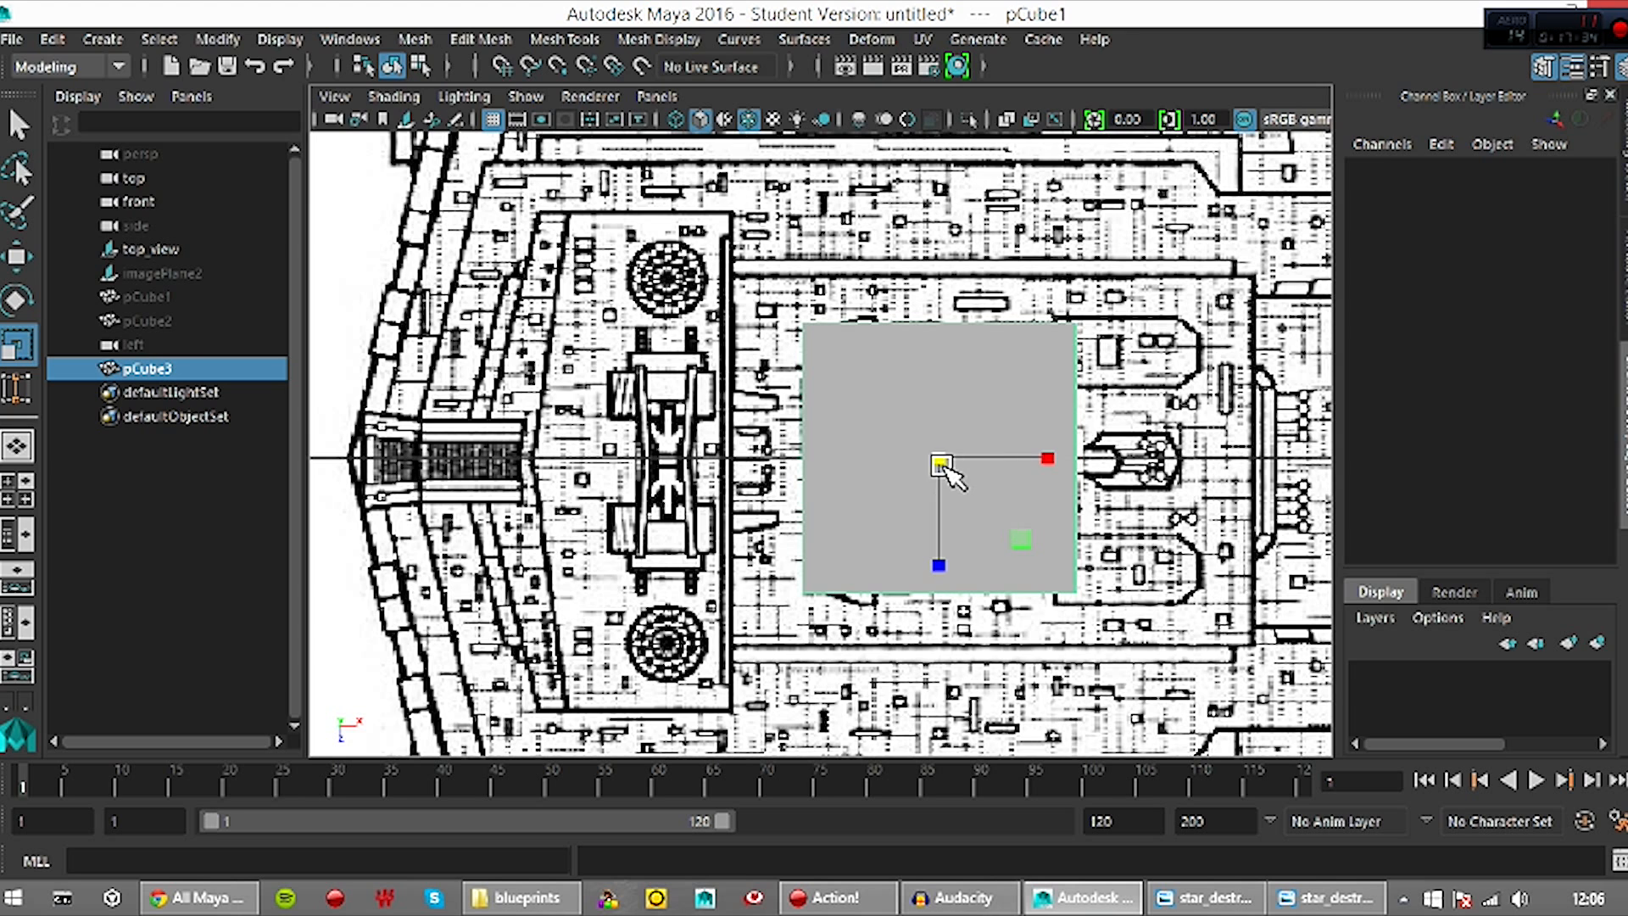
left_click_drag(942, 473, 711, 472)
scroll(1009, 513, "up", 4)
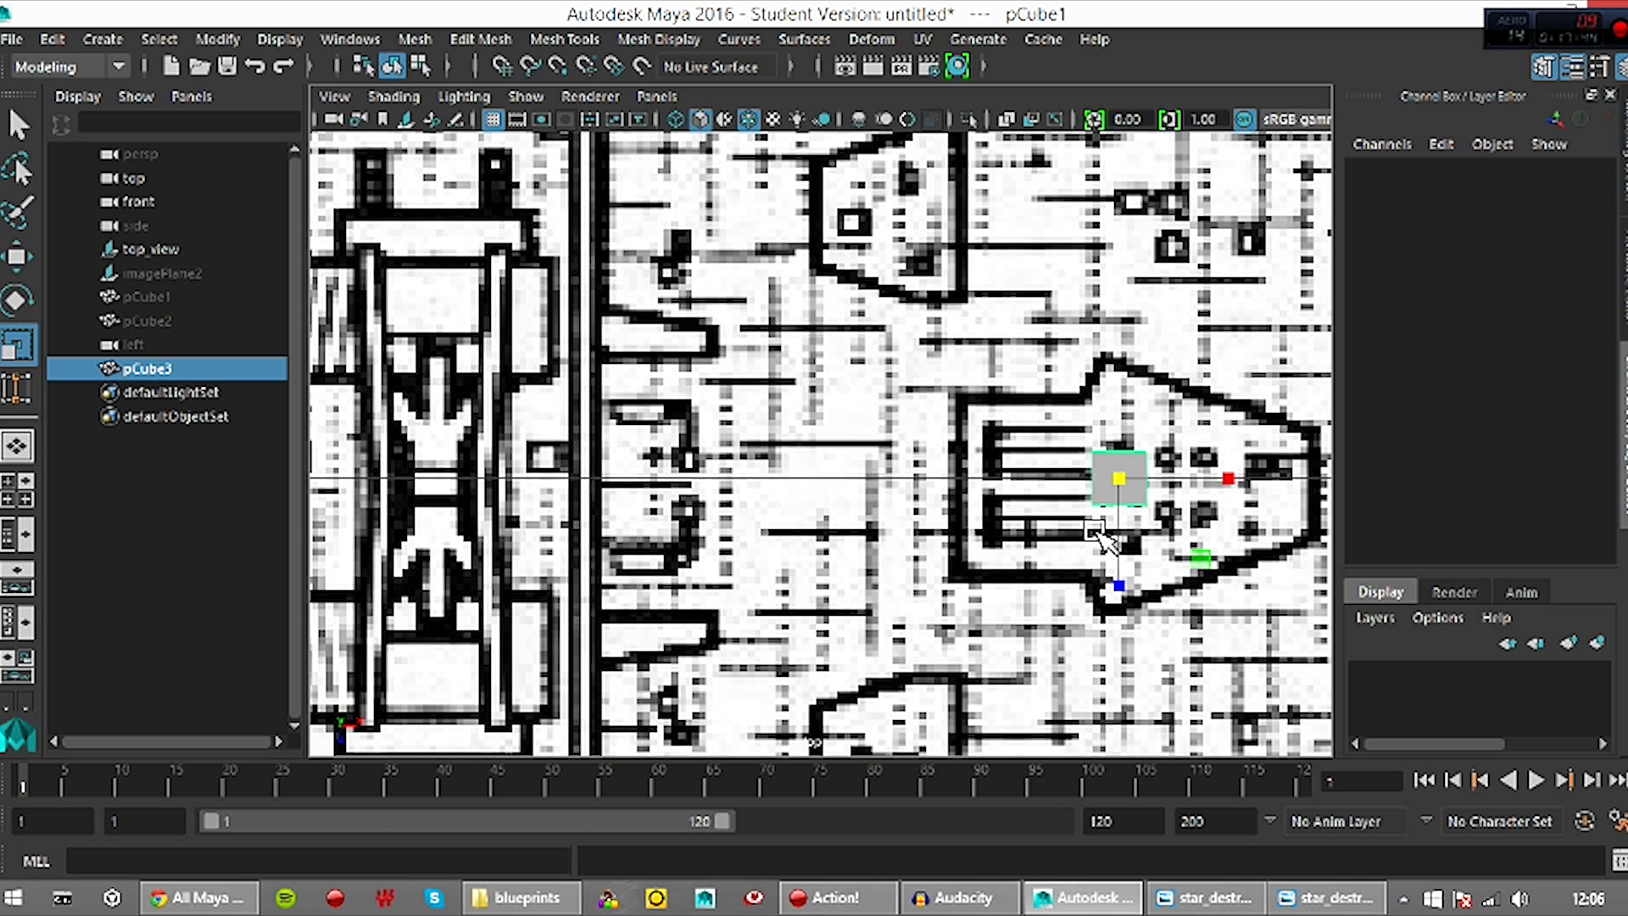
scroll(1204, 523, "up", 2)
middle_click_drag(1203, 519, 1191, 508)
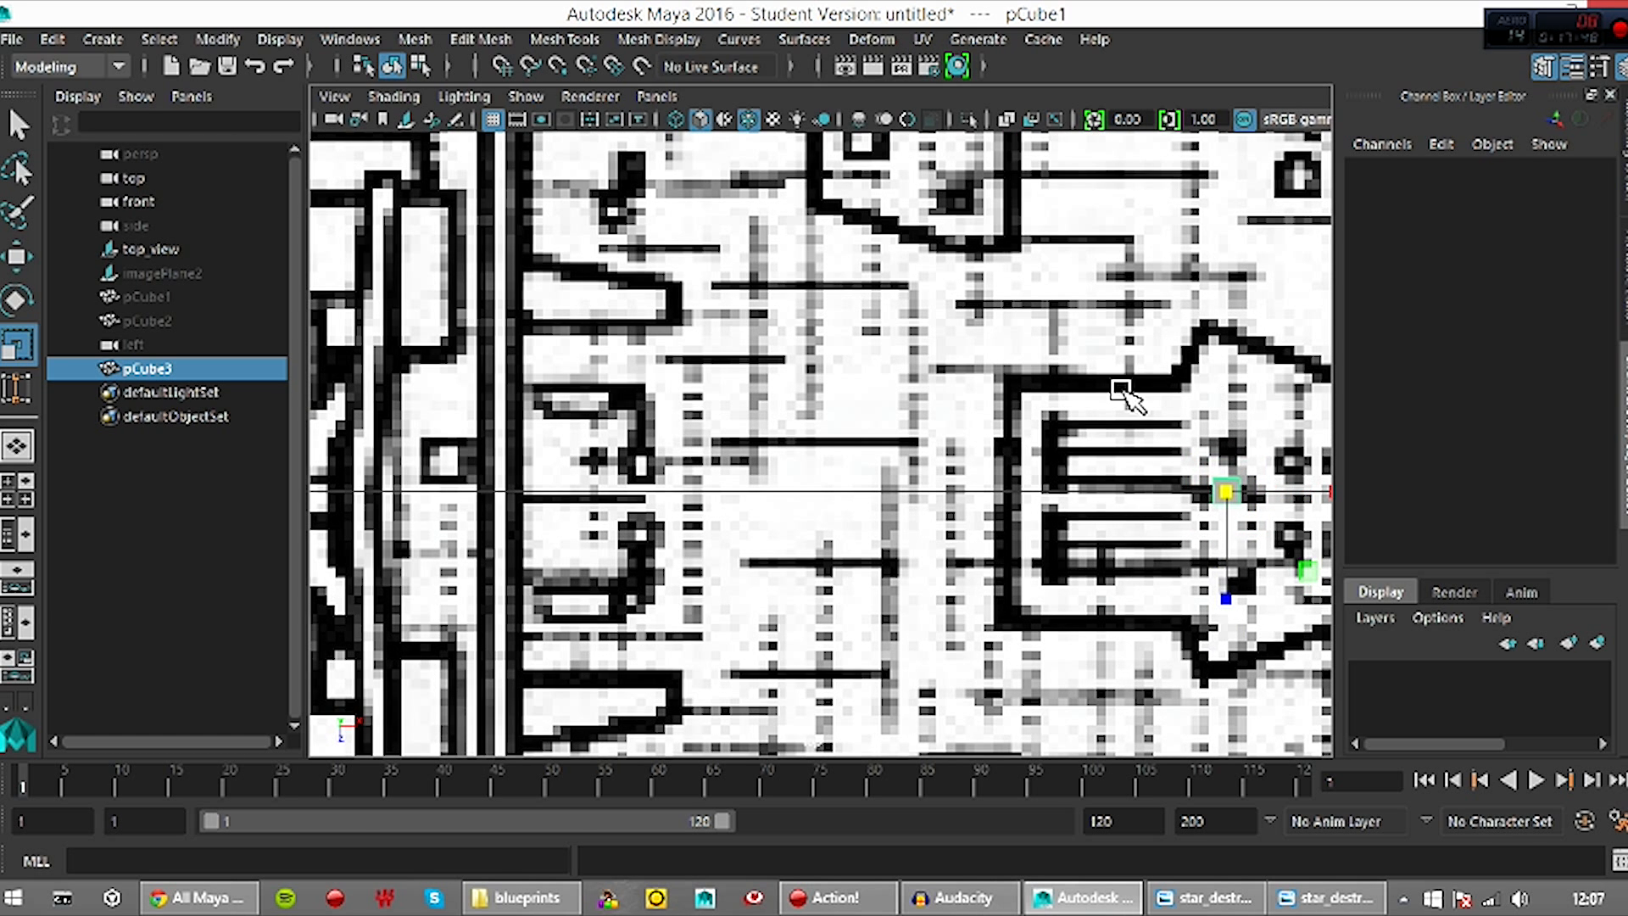
key("w")
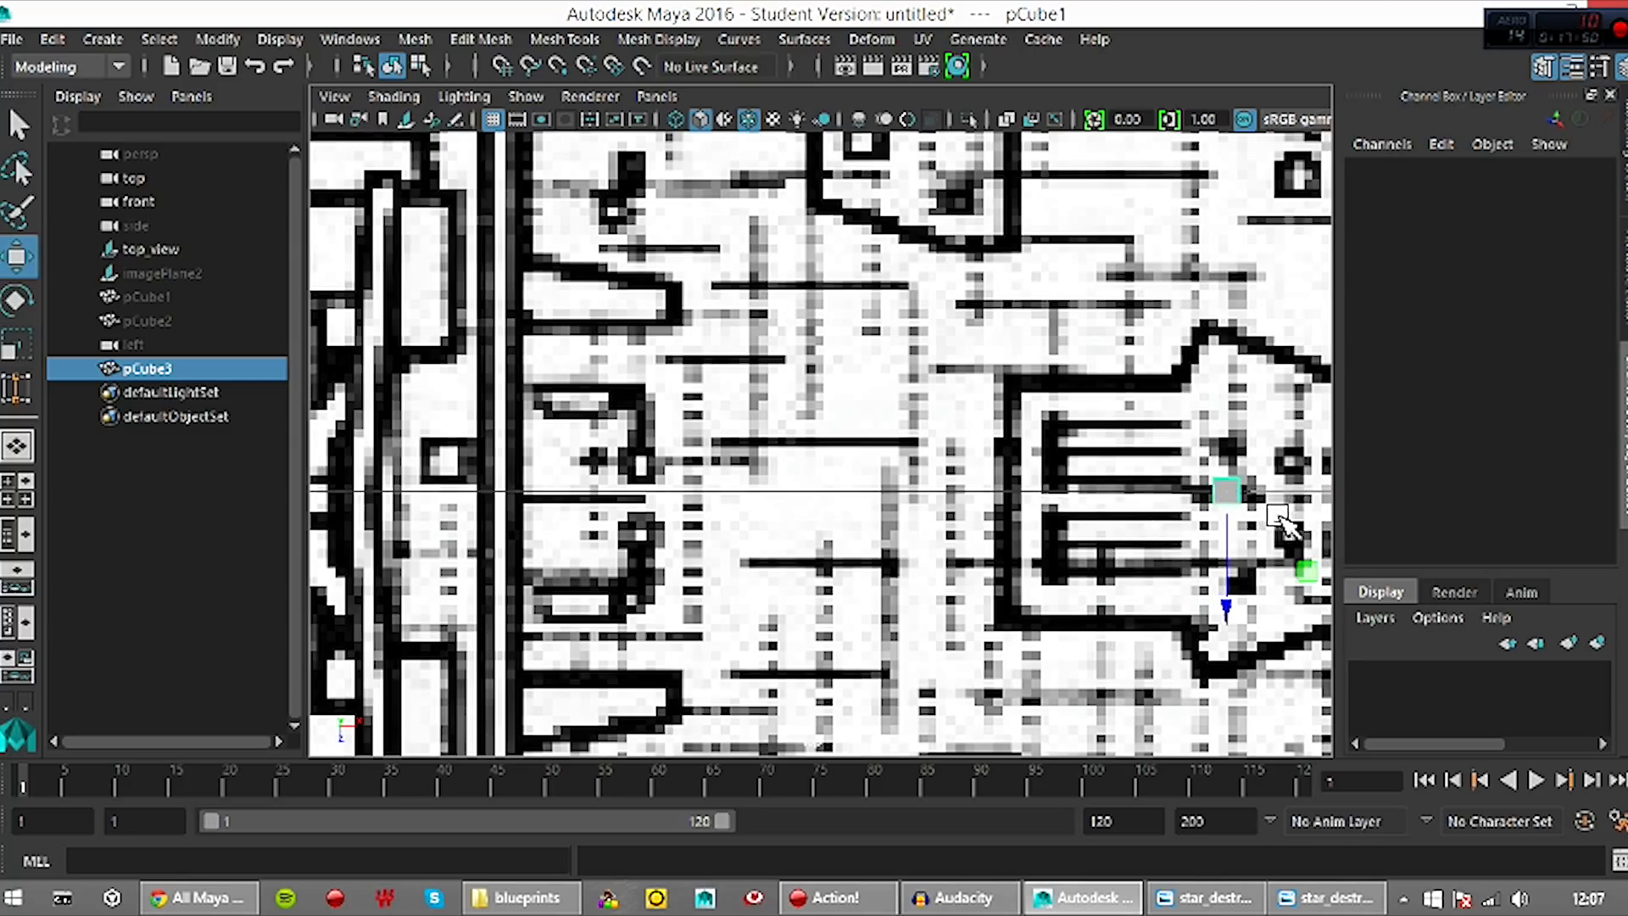
middle_click_drag(1294, 505, 873, 473)
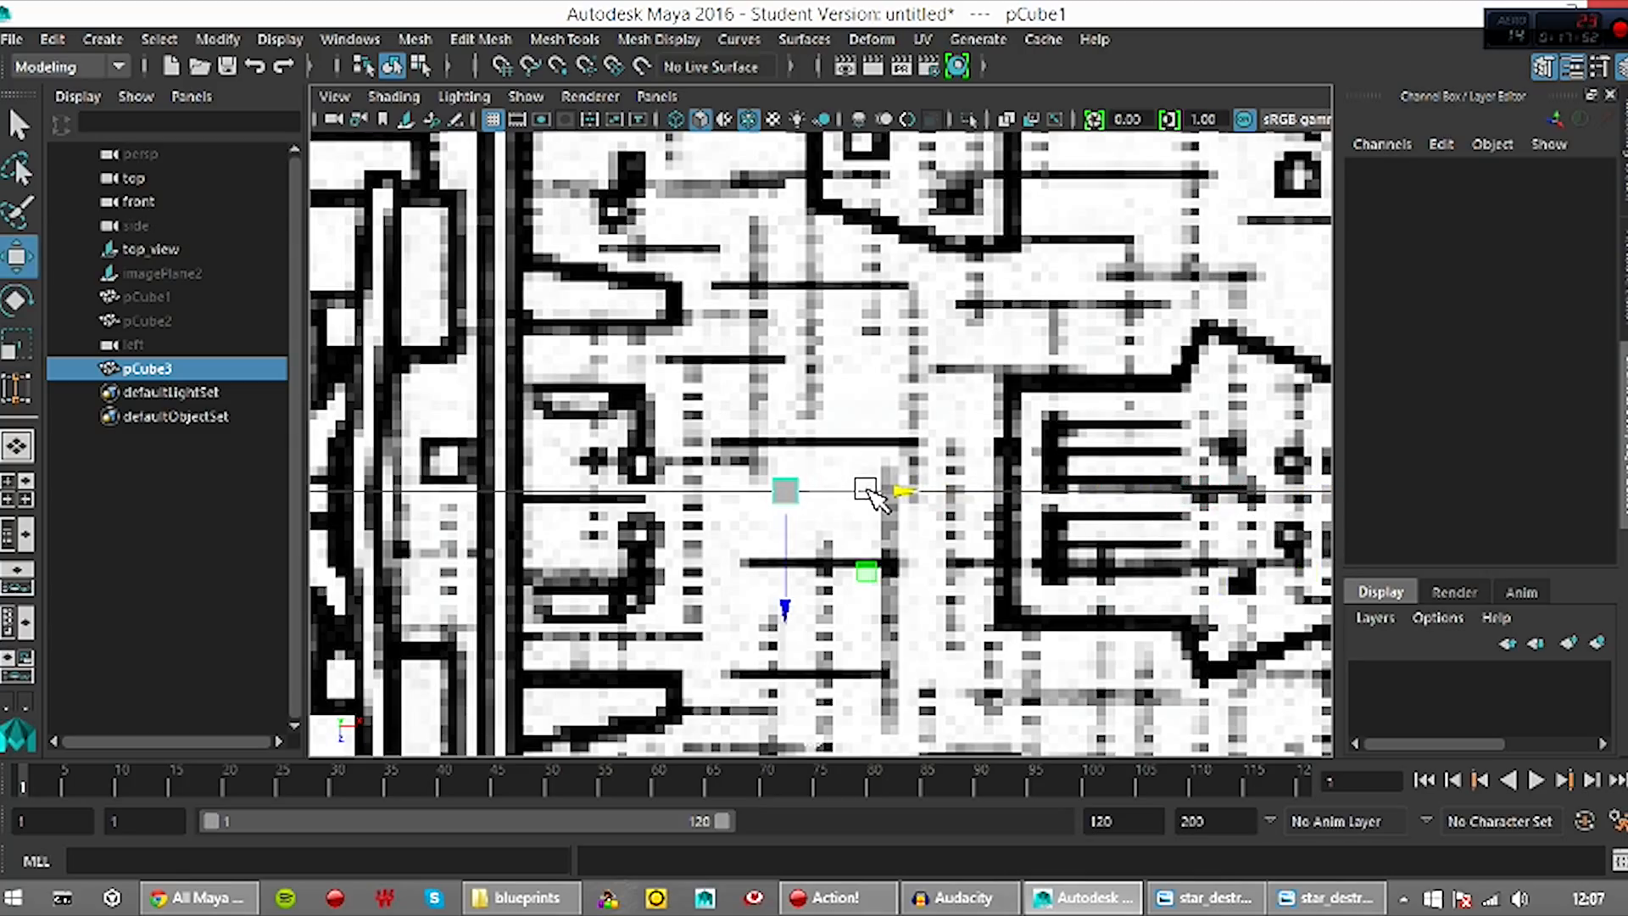
scroll(886, 487, "up", 3)
scroll(865, 490, "up", 1)
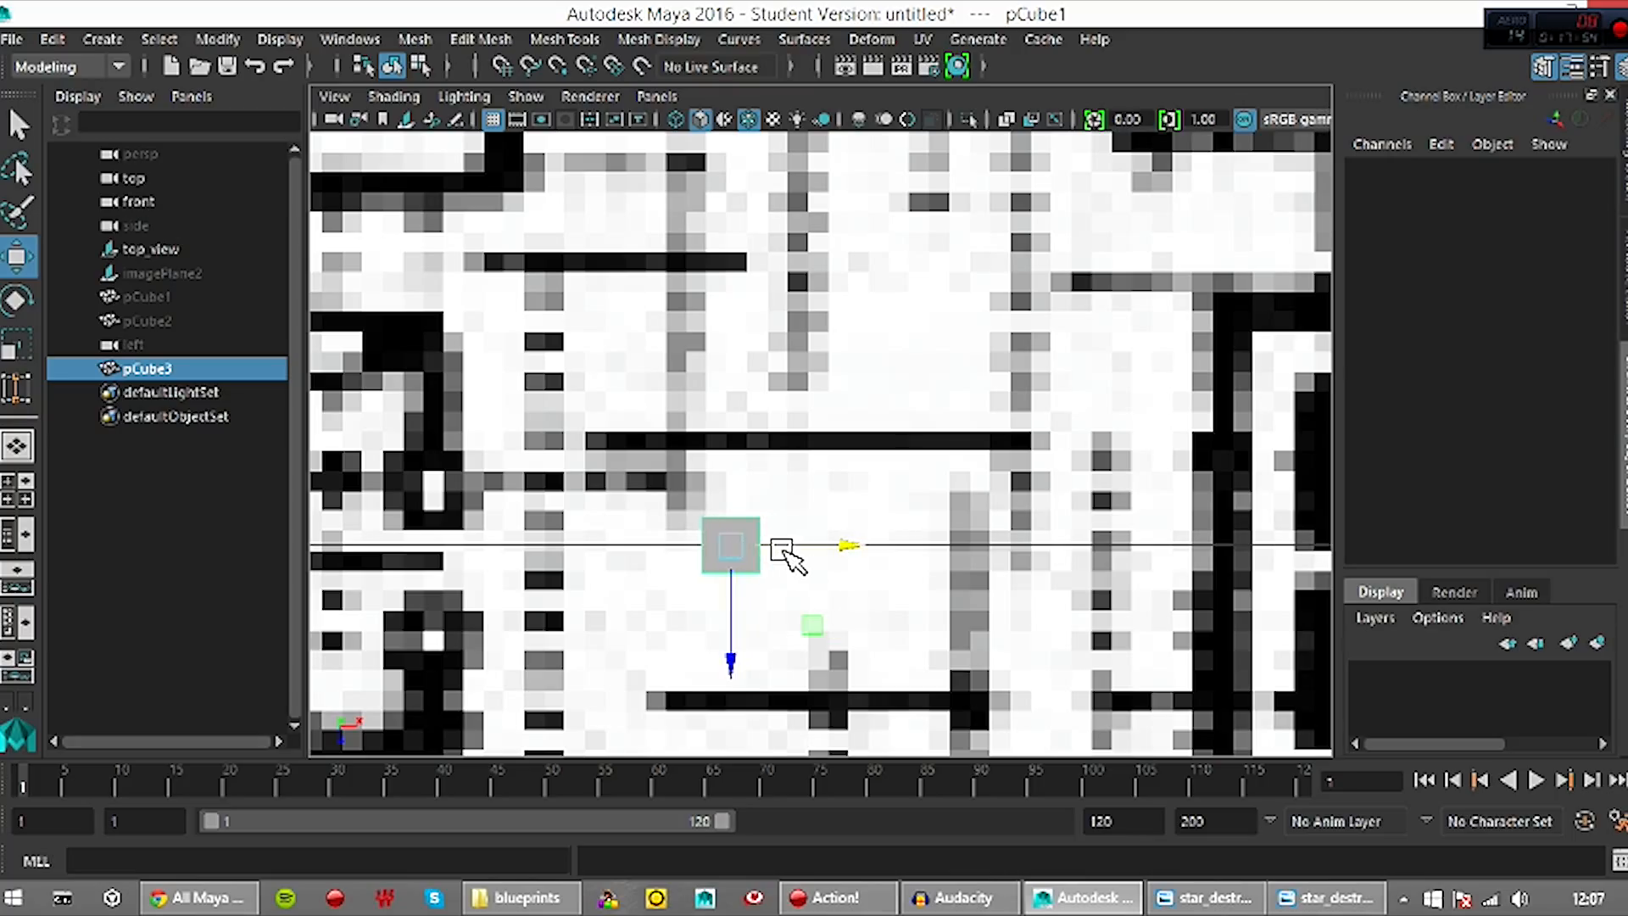
Move the small cube along -Z onto the short horizontal panel line just off the blueprint's centreline
left_click_drag(744, 605, 732, 511)
scroll(864, 508, "up", 3)
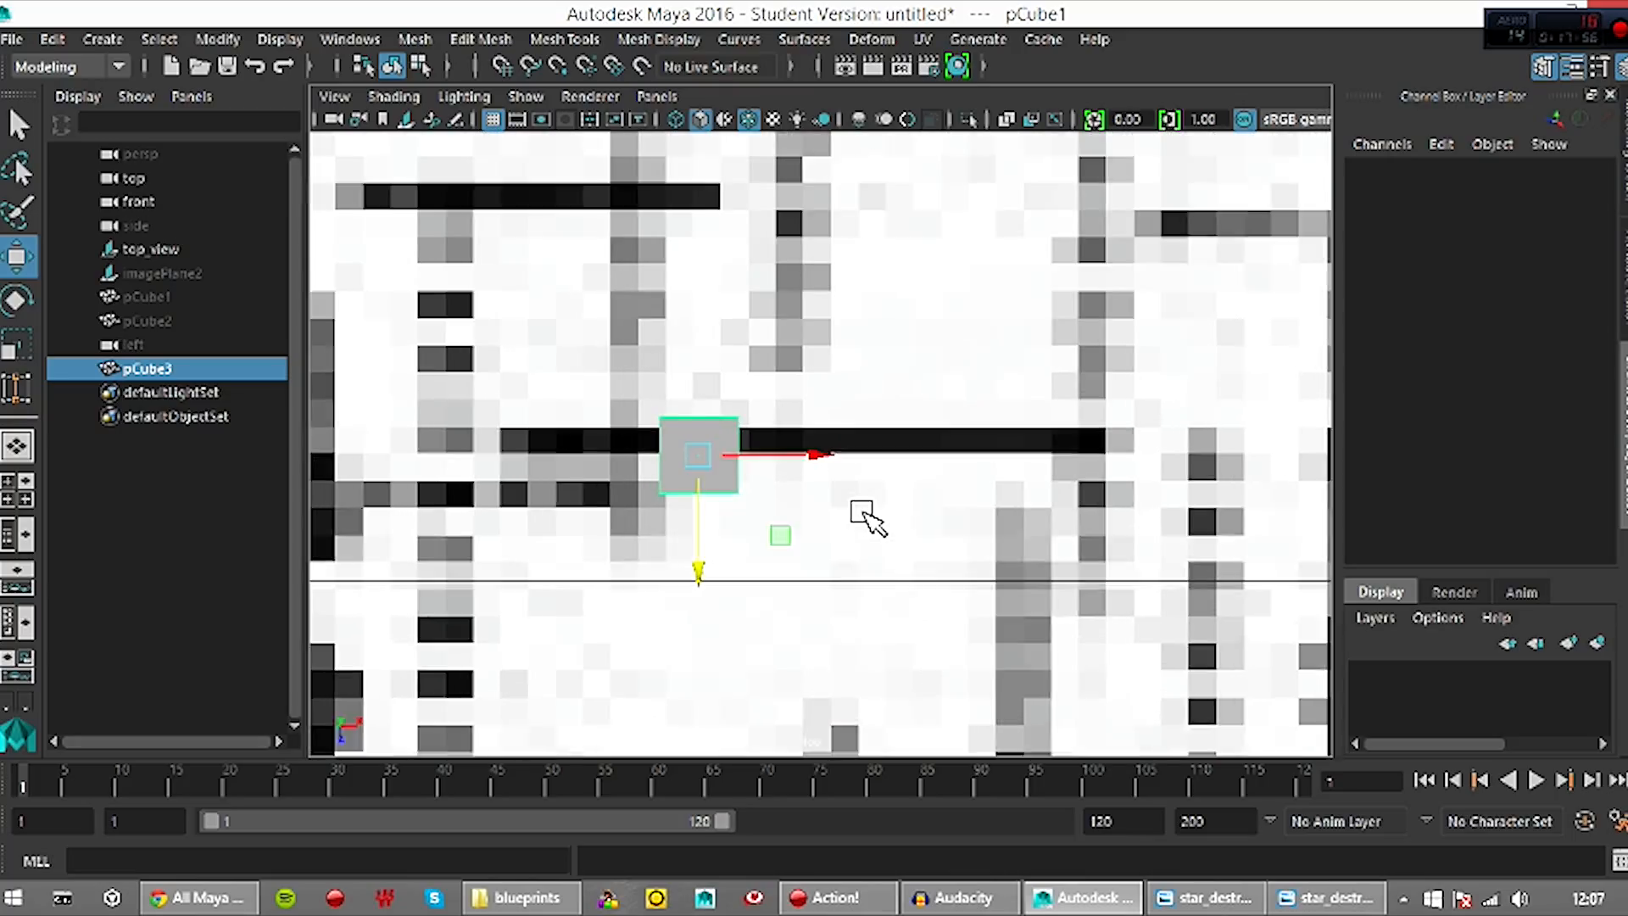
middle_click_drag(857, 491, 1028, 571)
left_click_drag(688, 599, 689, 592)
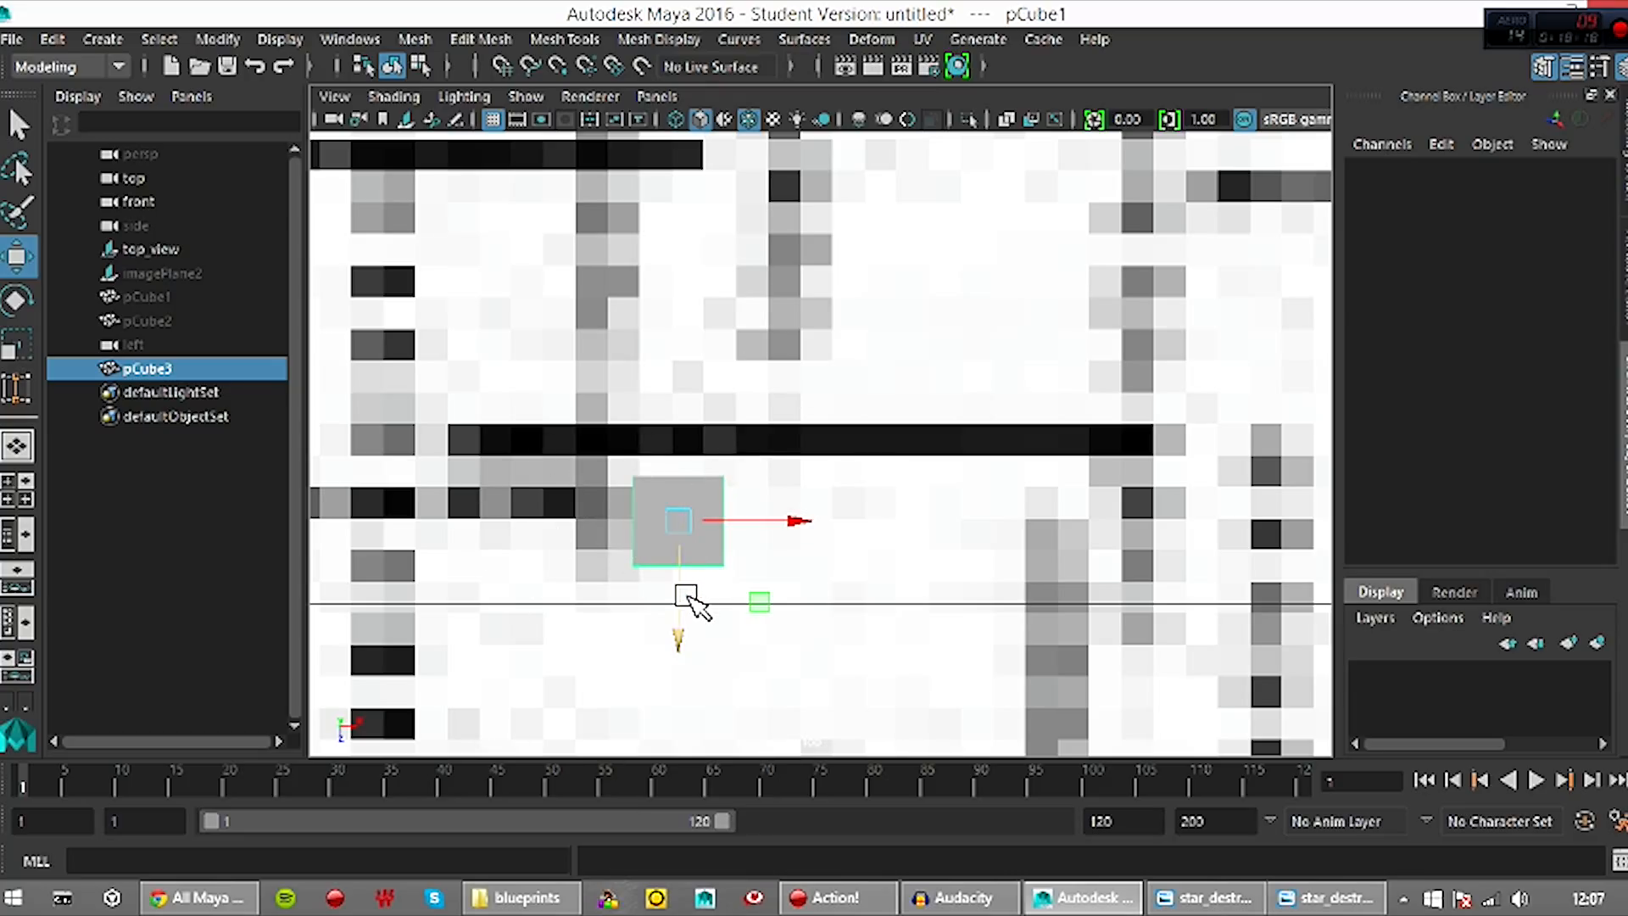
left_click_drag(689, 597, 690, 530)
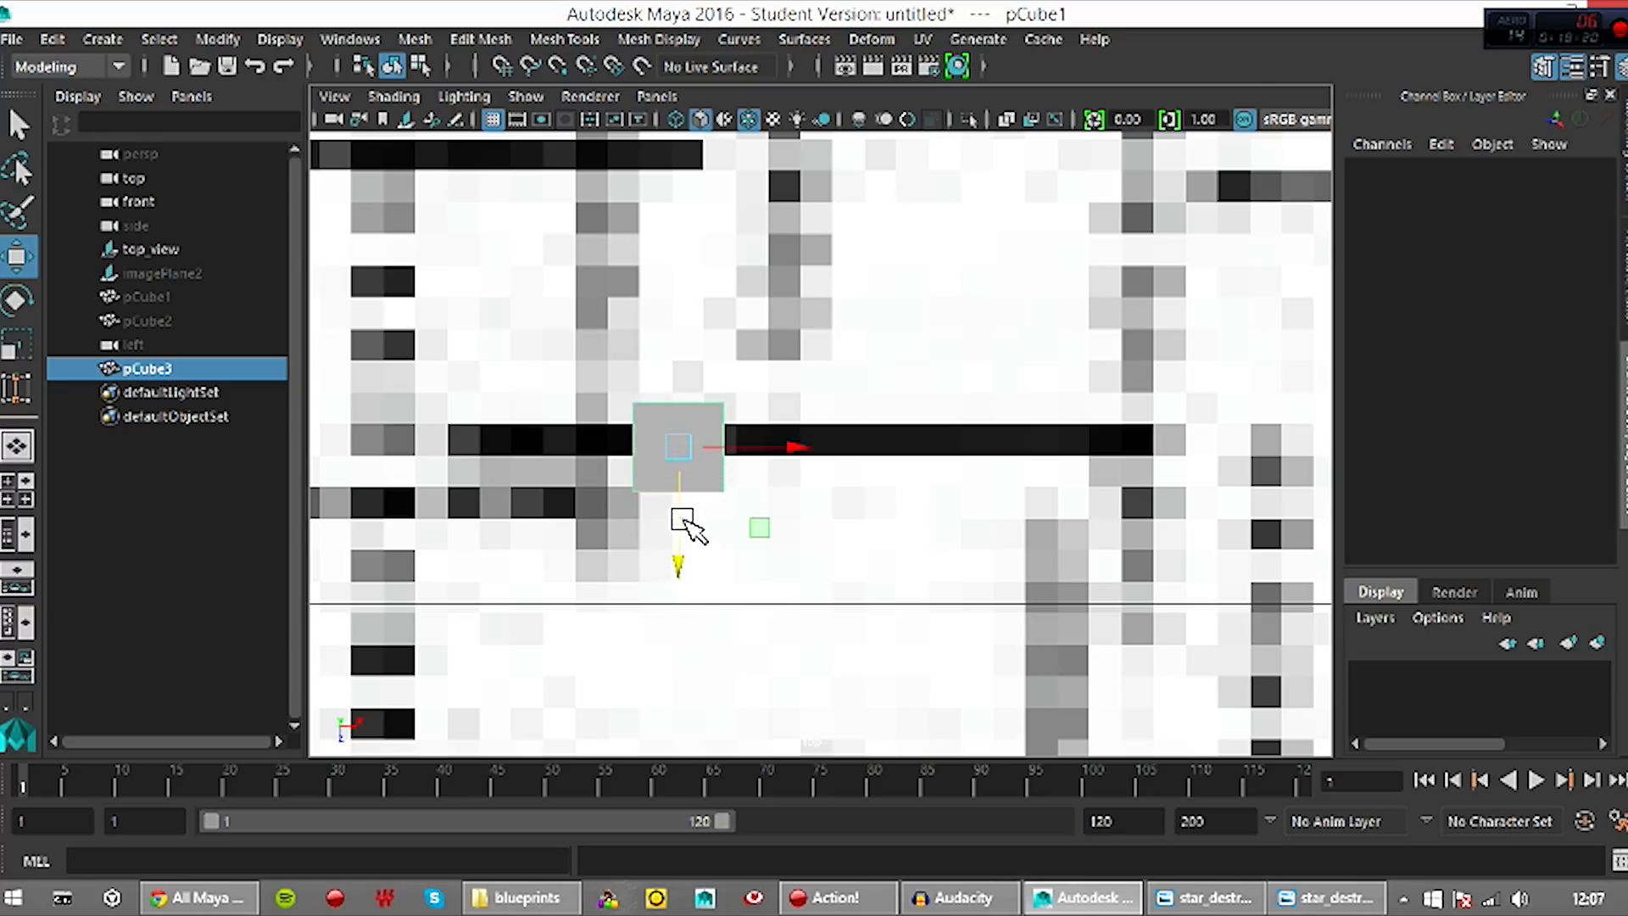
scroll(789, 494, "up", 1)
middle_click_drag(928, 519, 955, 552, "alt")
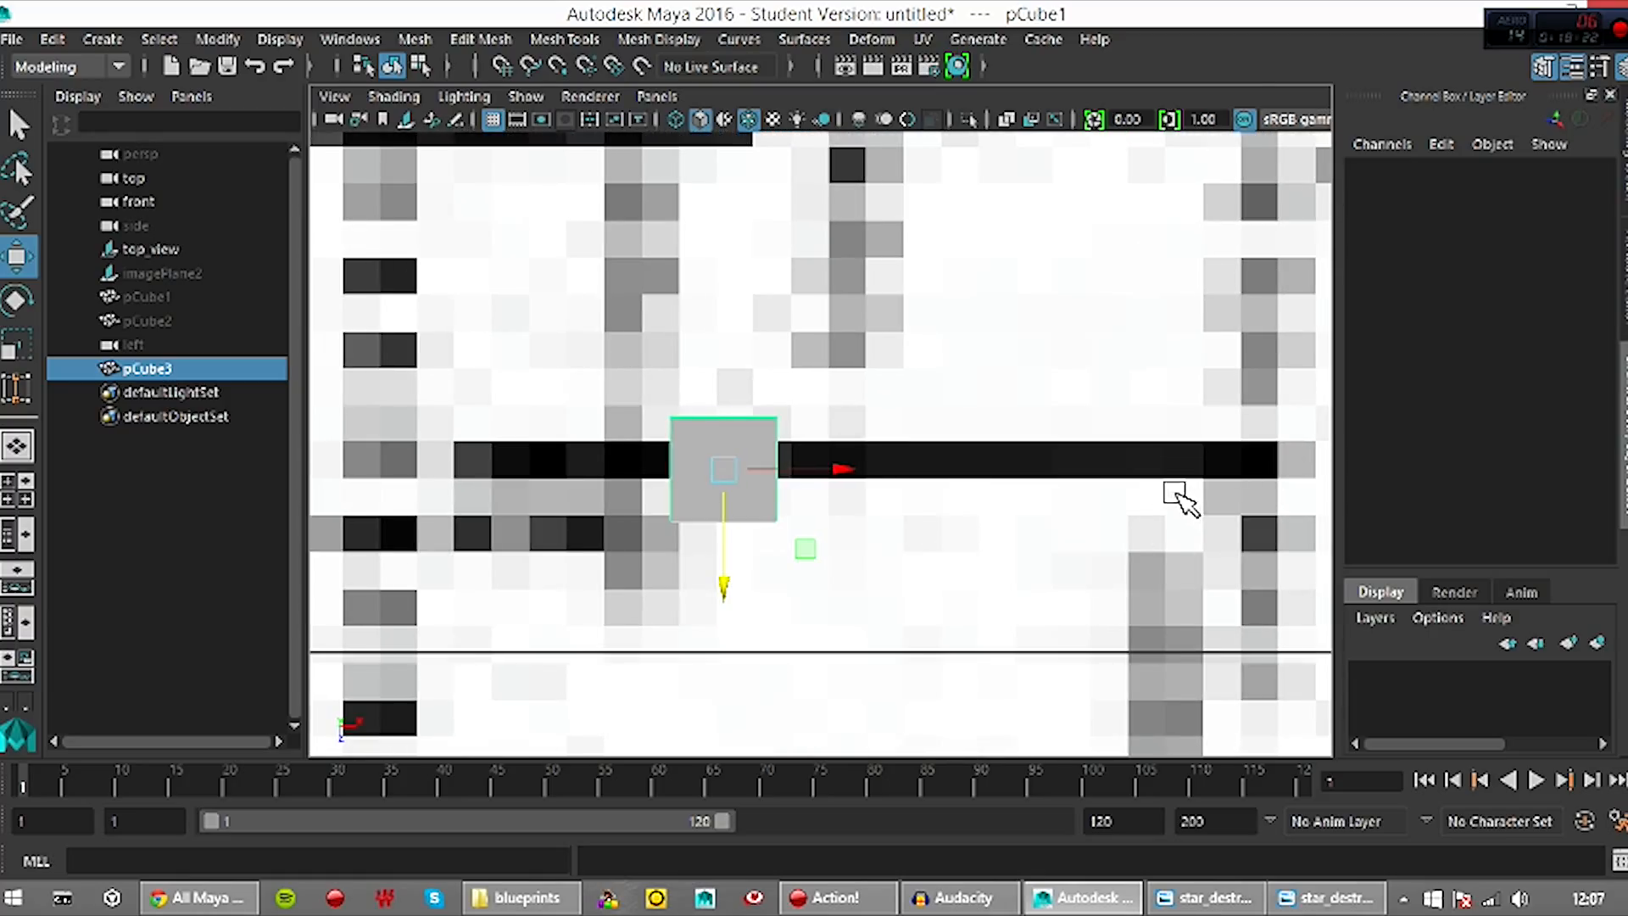
Scale the cube down to the panel line's thickness and centre it on the line along Z
key("r")
left_click_drag(729, 475, 670, 469)
key("w")
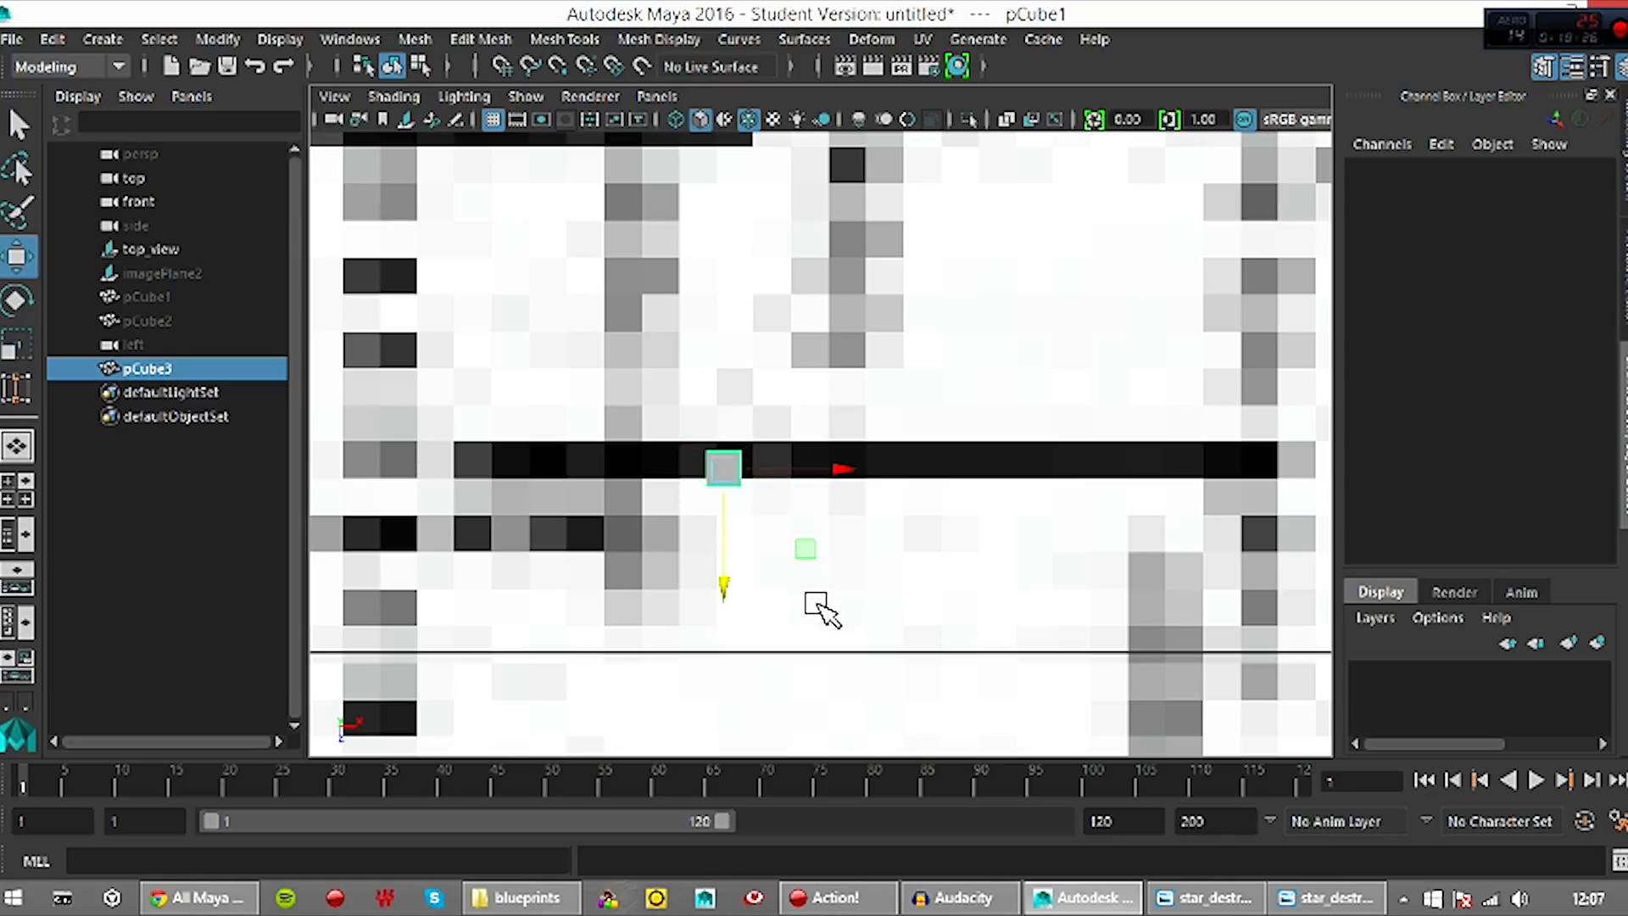
left_click_drag(738, 564, 725, 550)
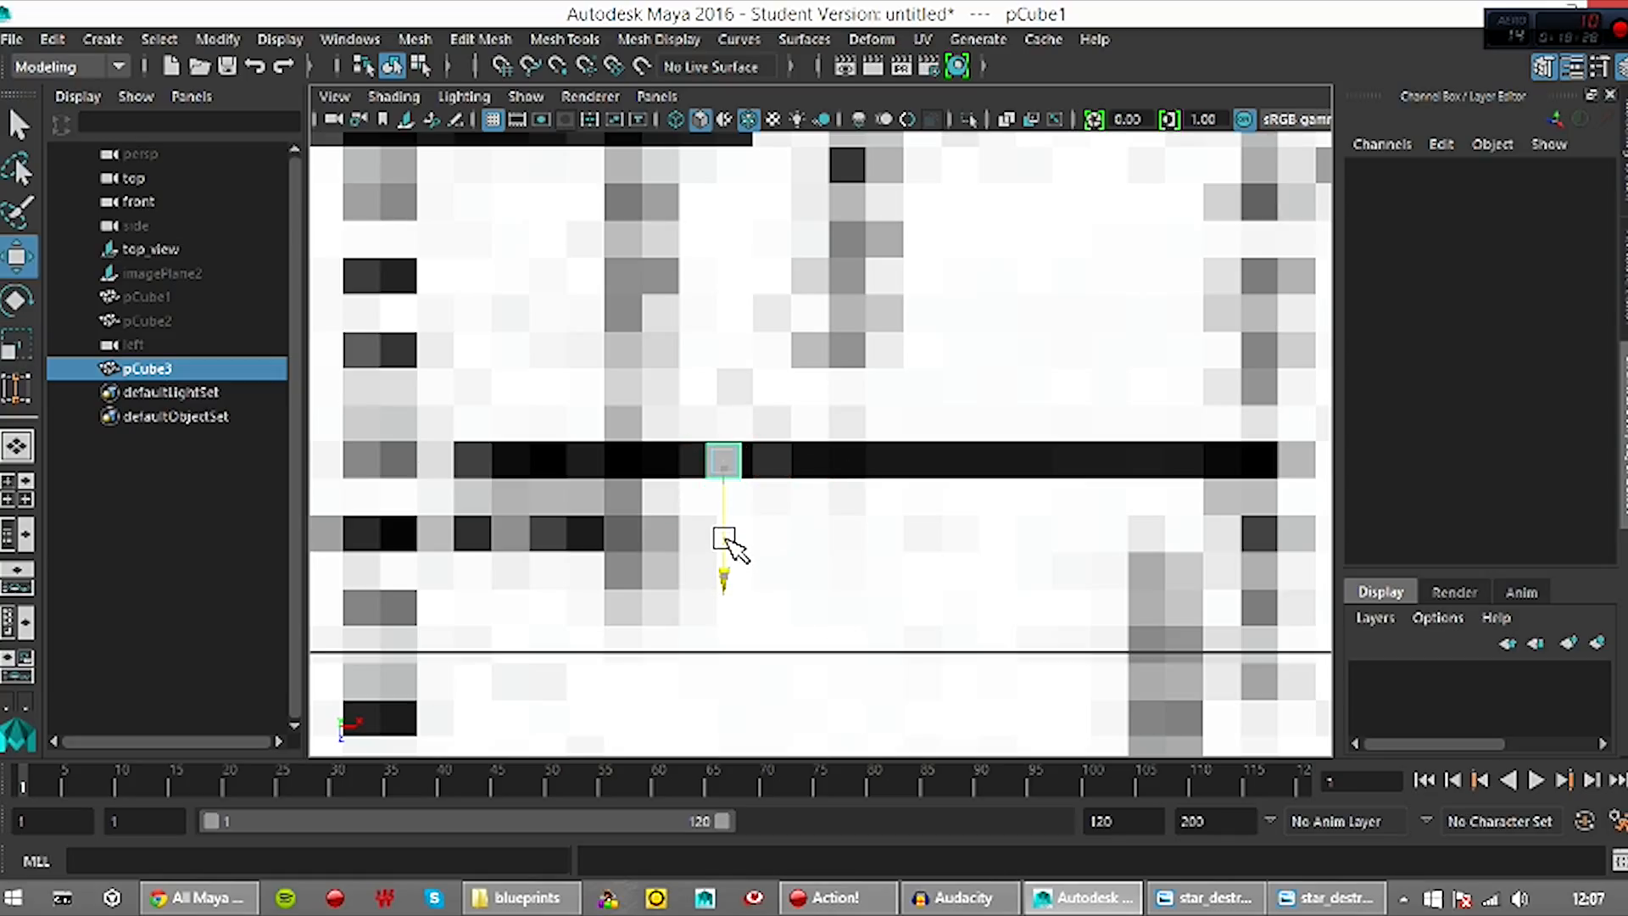
key("r")
left_click_drag(727, 471, 726, 483)
scroll(857, 580, "up", 1)
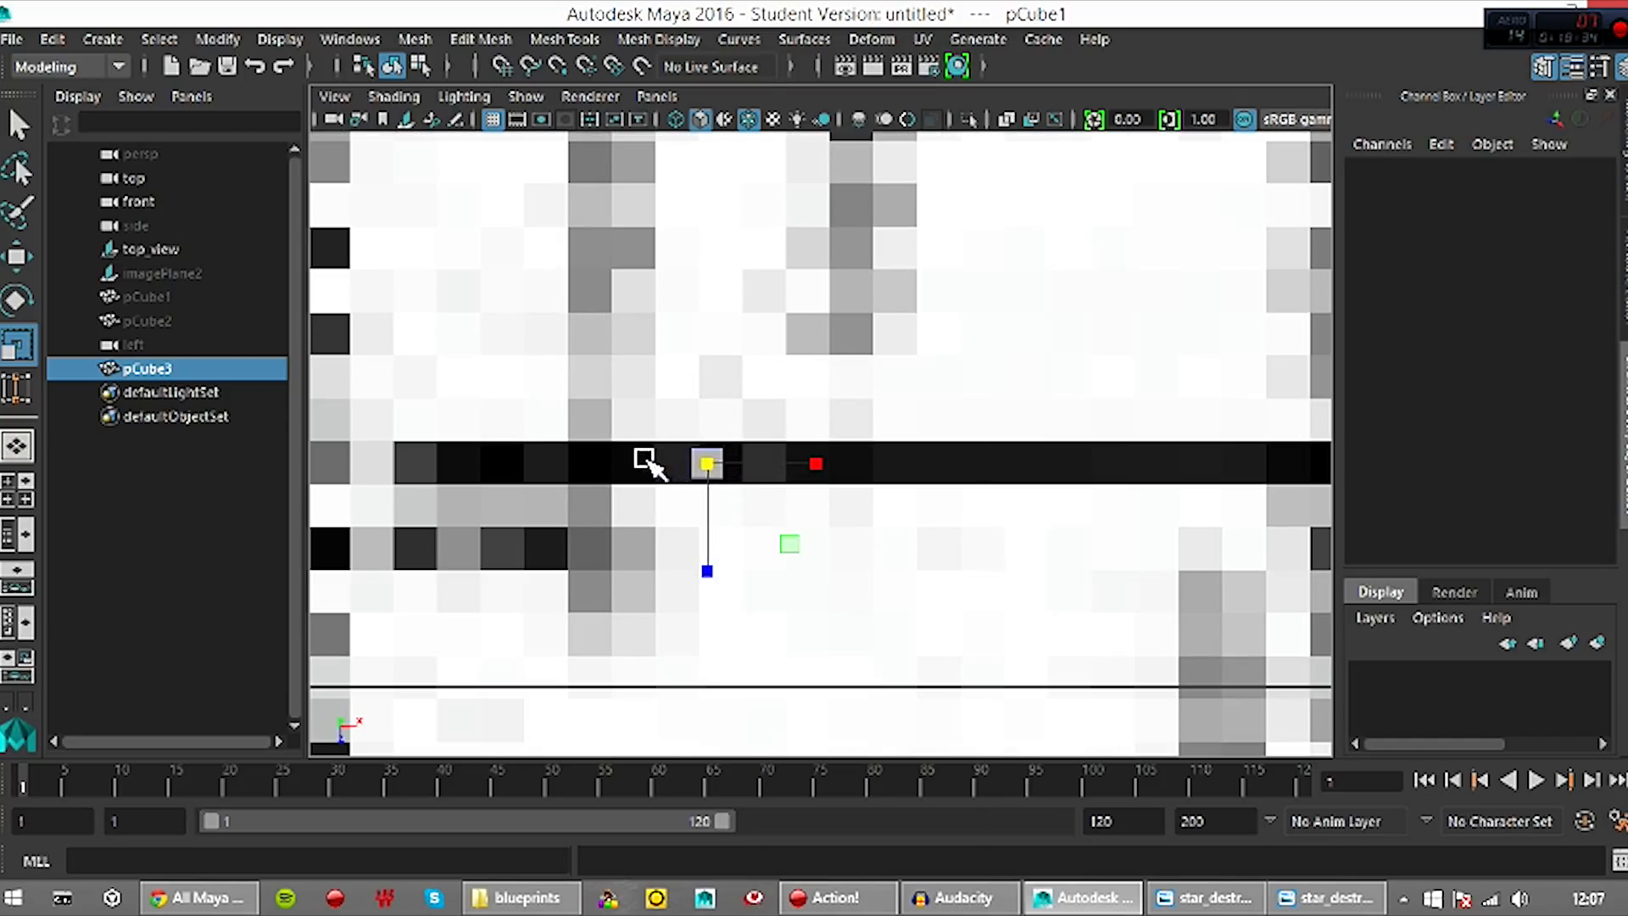
Stretch the cube into a thin bar by moving its end vertices along X to both ends of the panel line
right_click_drag(726, 468, 611, 222)
left_click_drag(660, 441, 704, 479)
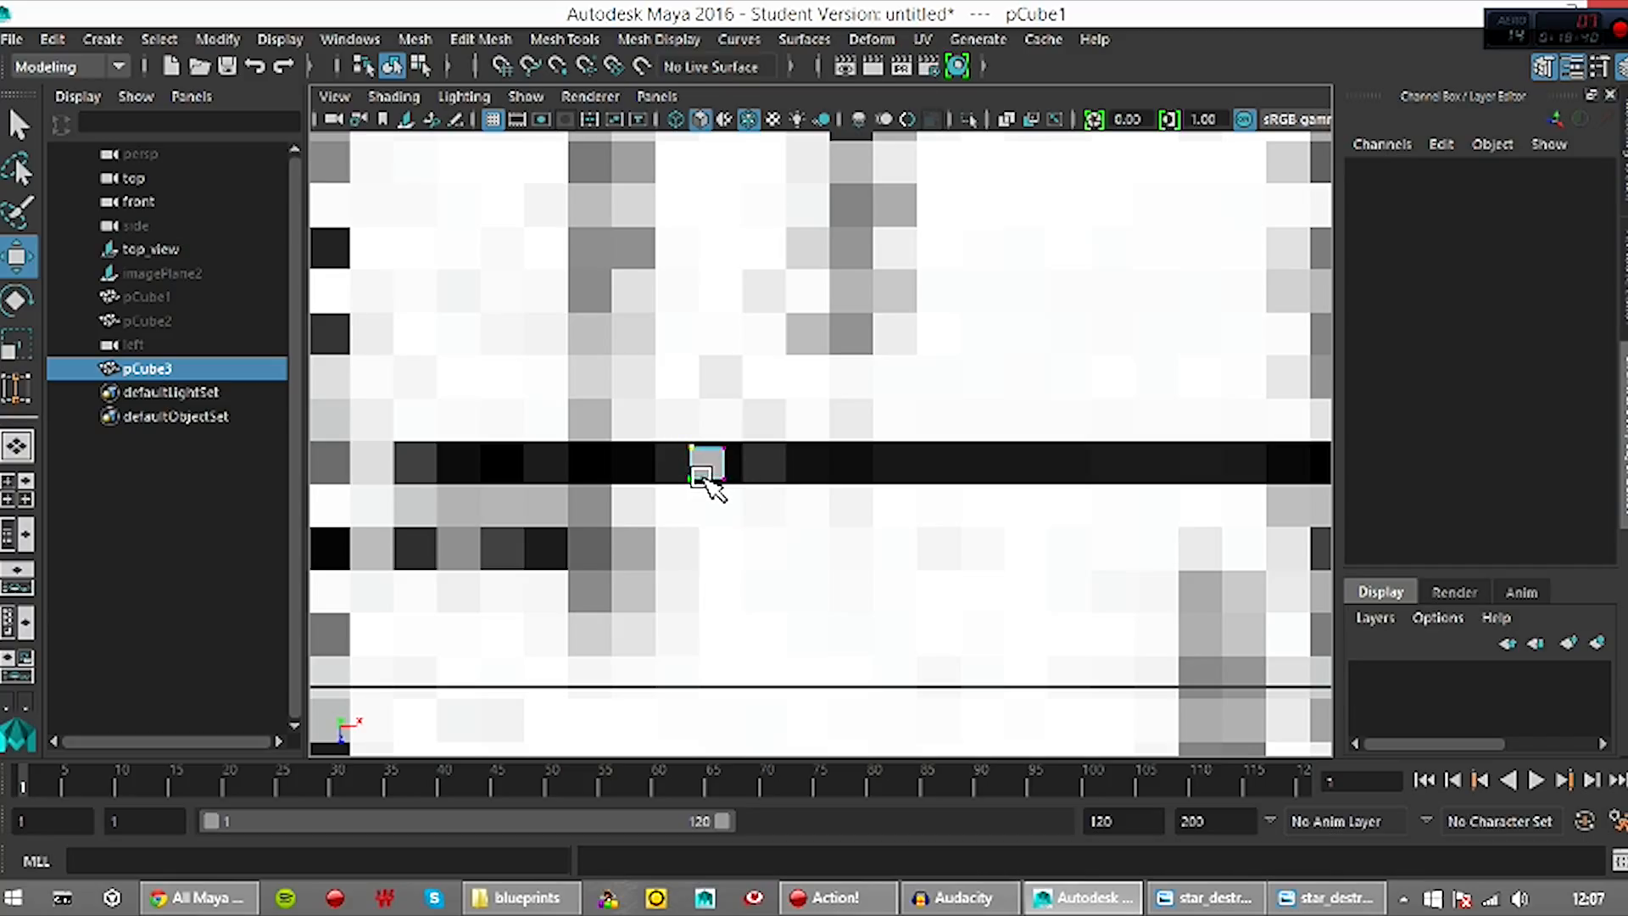
left_click_drag(767, 477, 463, 473)
left_click_drag(698, 433, 783, 533)
middle_click_drag(884, 559, 792, 556, "alt")
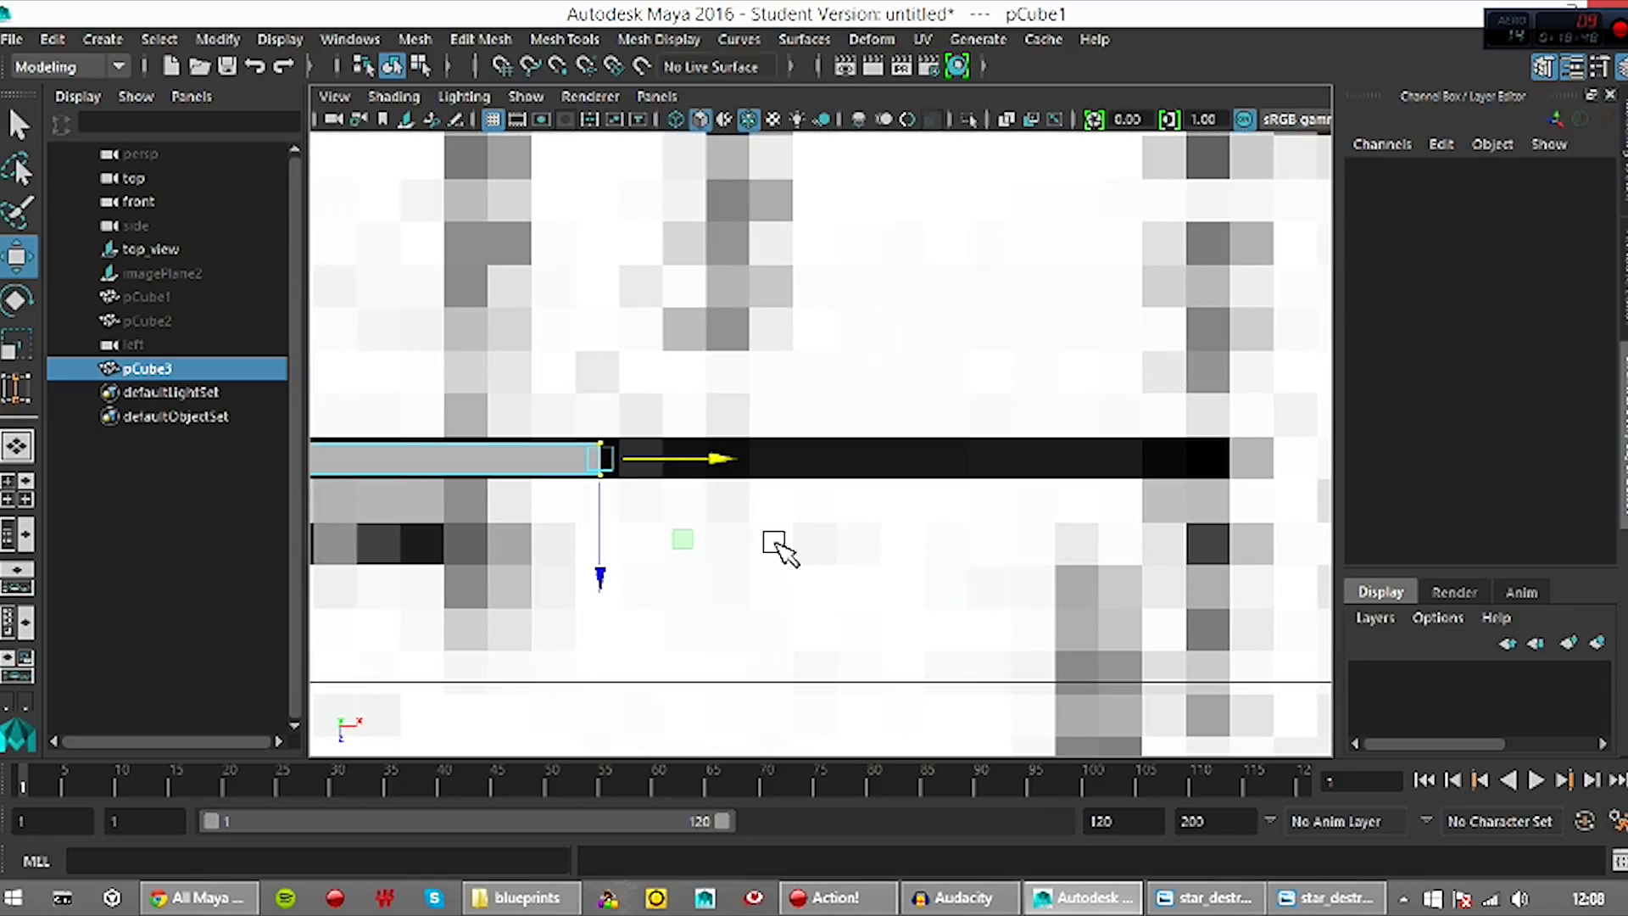
left_click_drag(701, 468, 1312, 476)
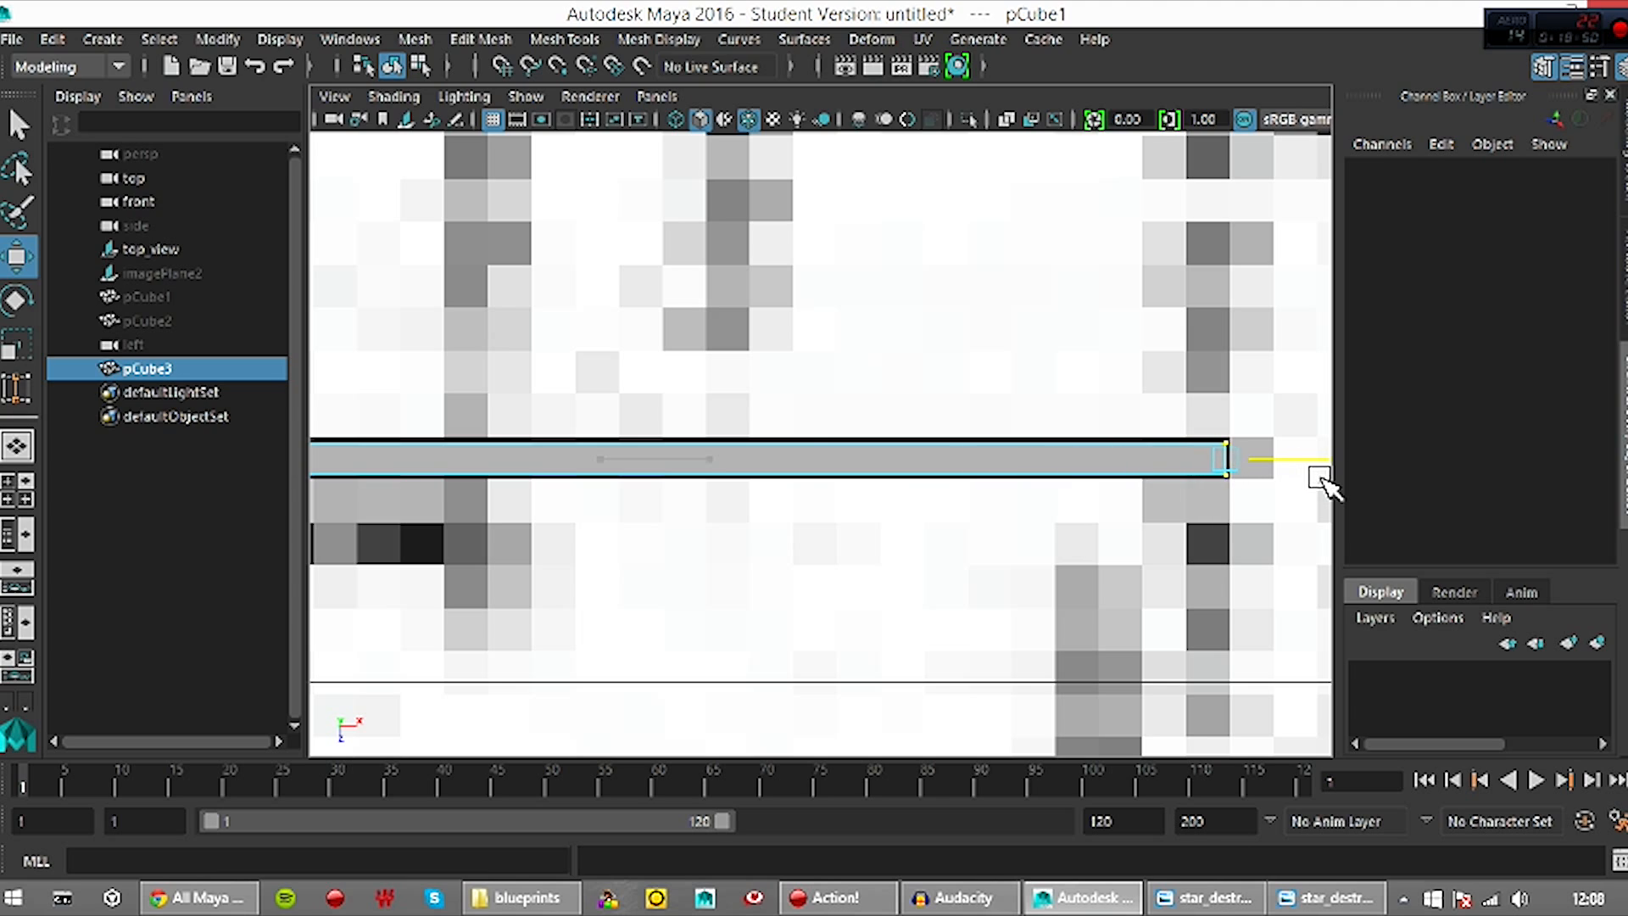
scroll(839, 521, "down", 8)
scroll(869, 538, "up", 5)
scroll(873, 539, "up", 5)
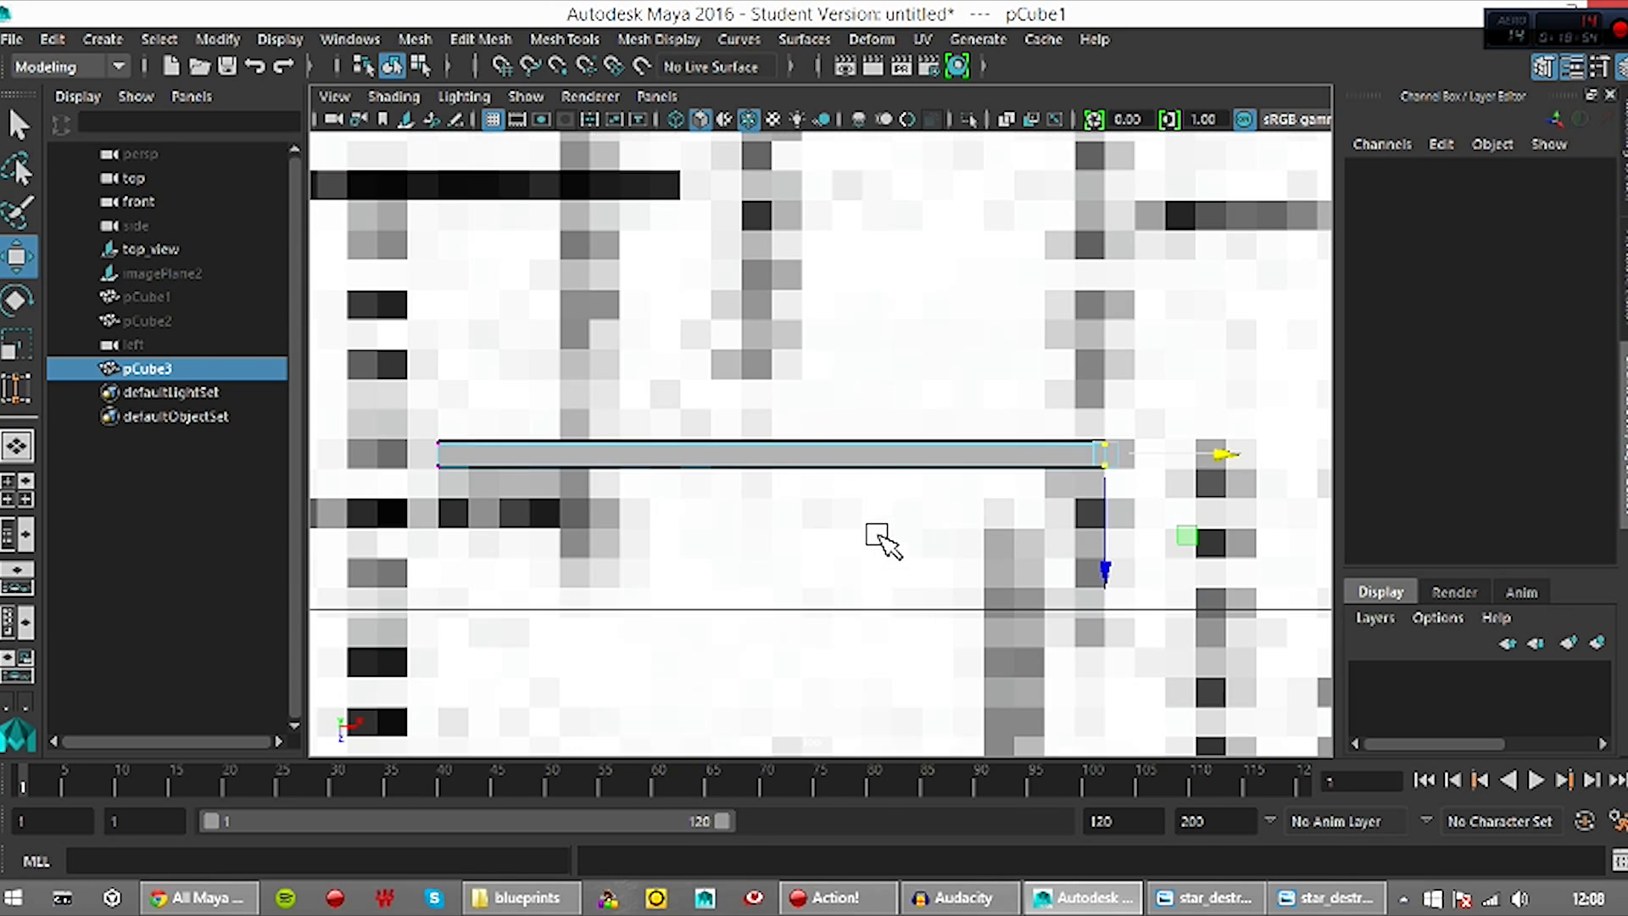
Nudge the vertices of the bar's two long edges along Z to cover the panel line's full thickness
left_click_drag(463, 459, 1161, 470)
left_click_drag(780, 509, 780, 507)
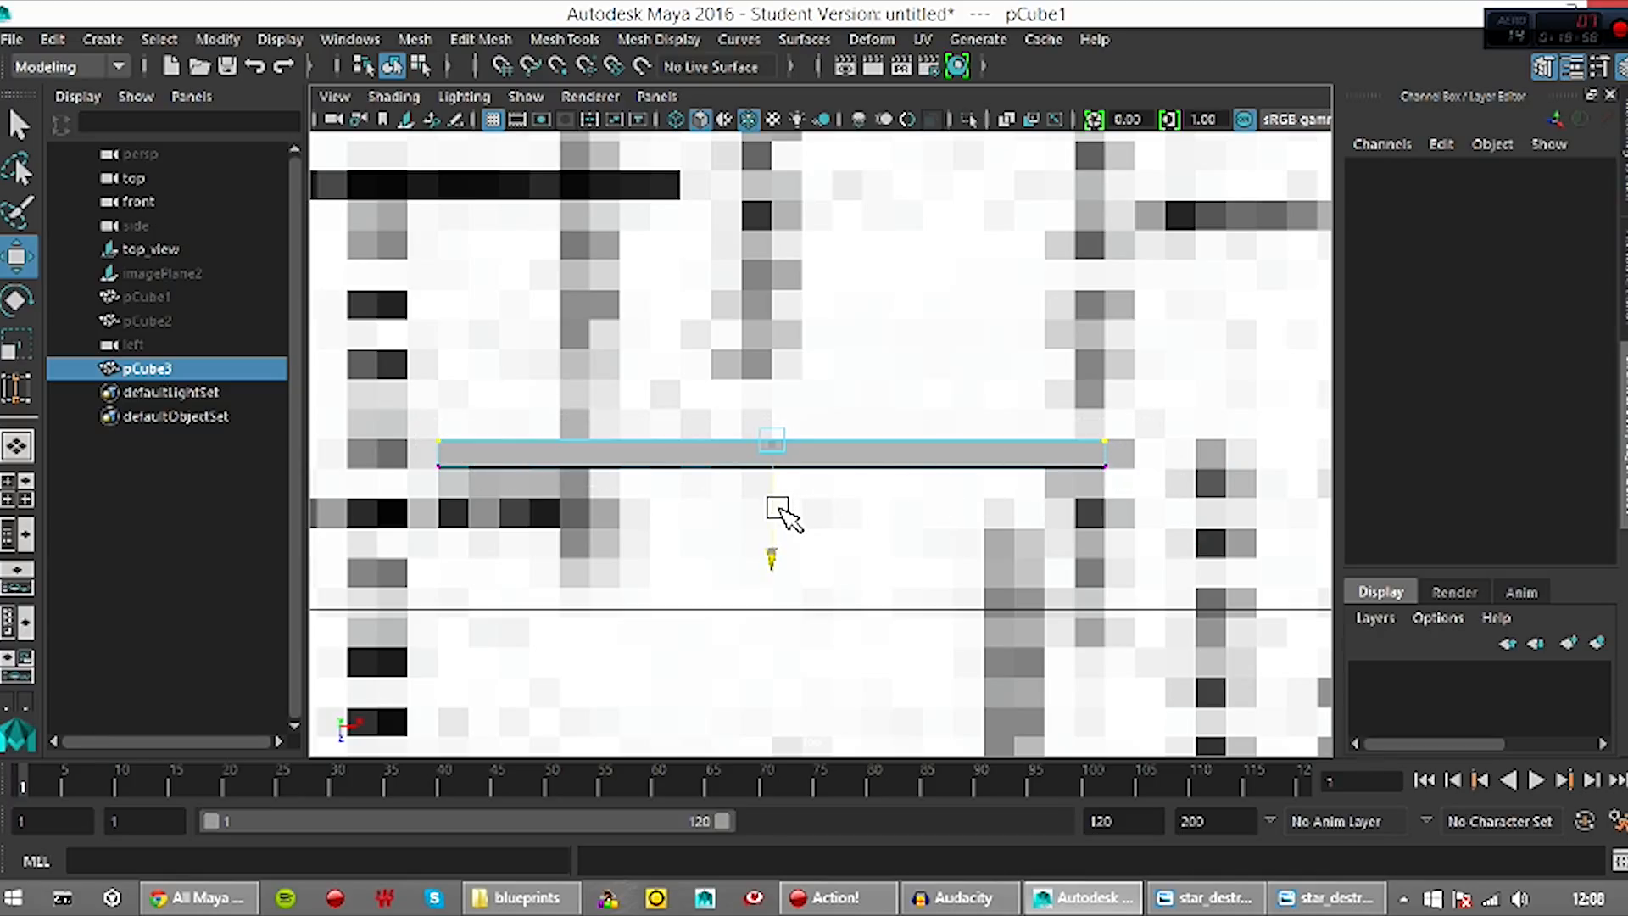
left_click_drag(398, 456, 1106, 575)
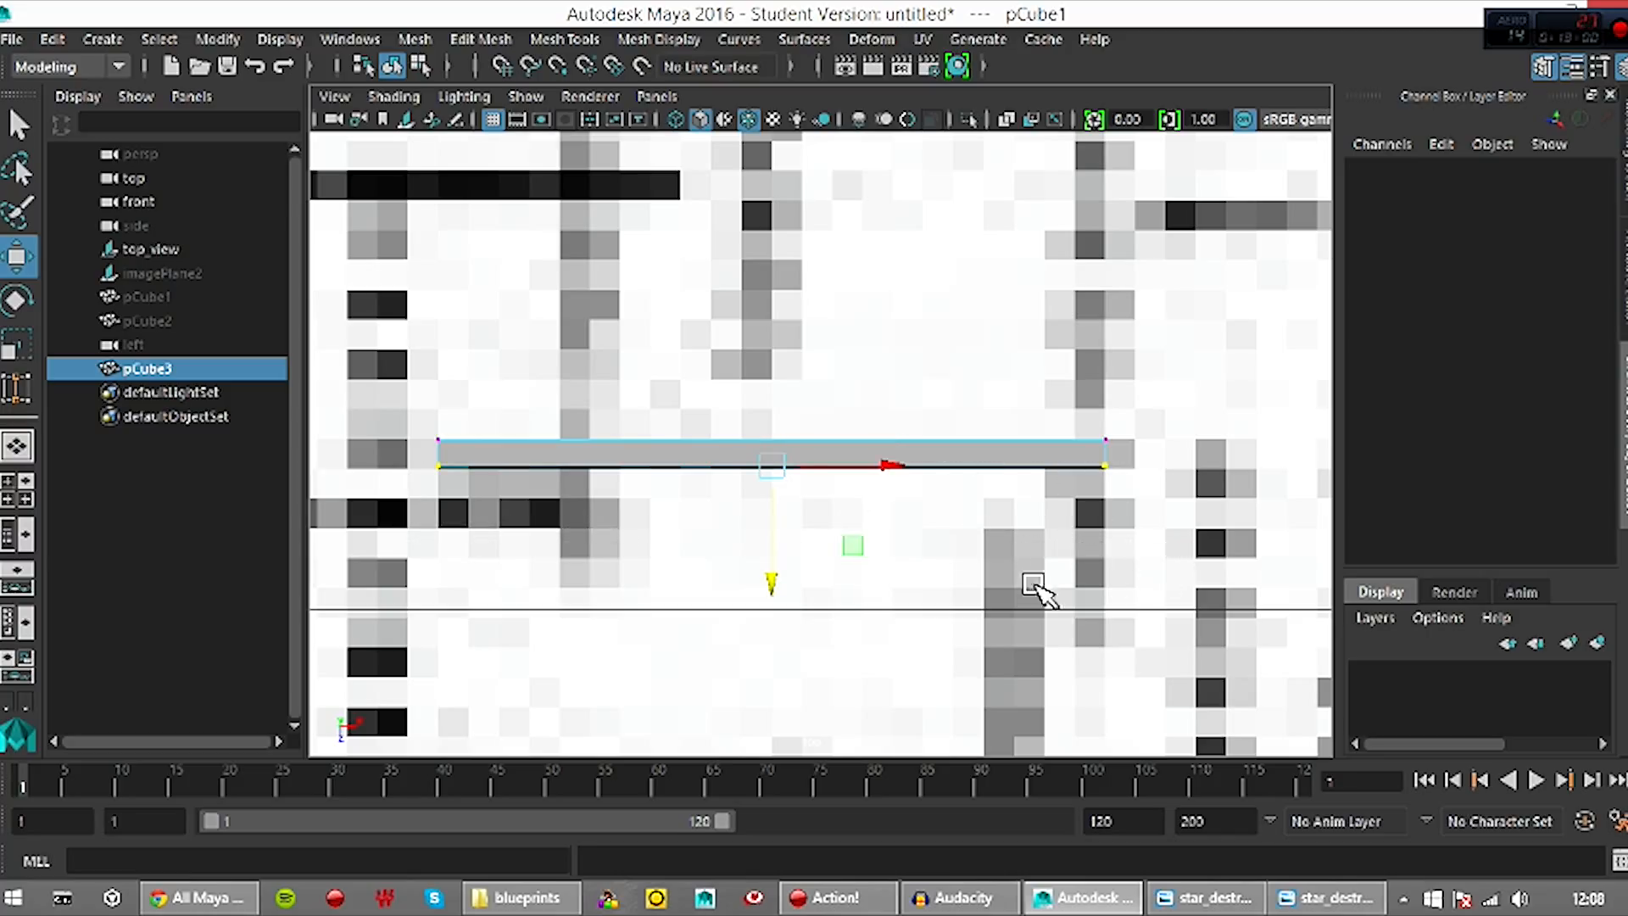
left_click_drag(779, 545, 778, 548)
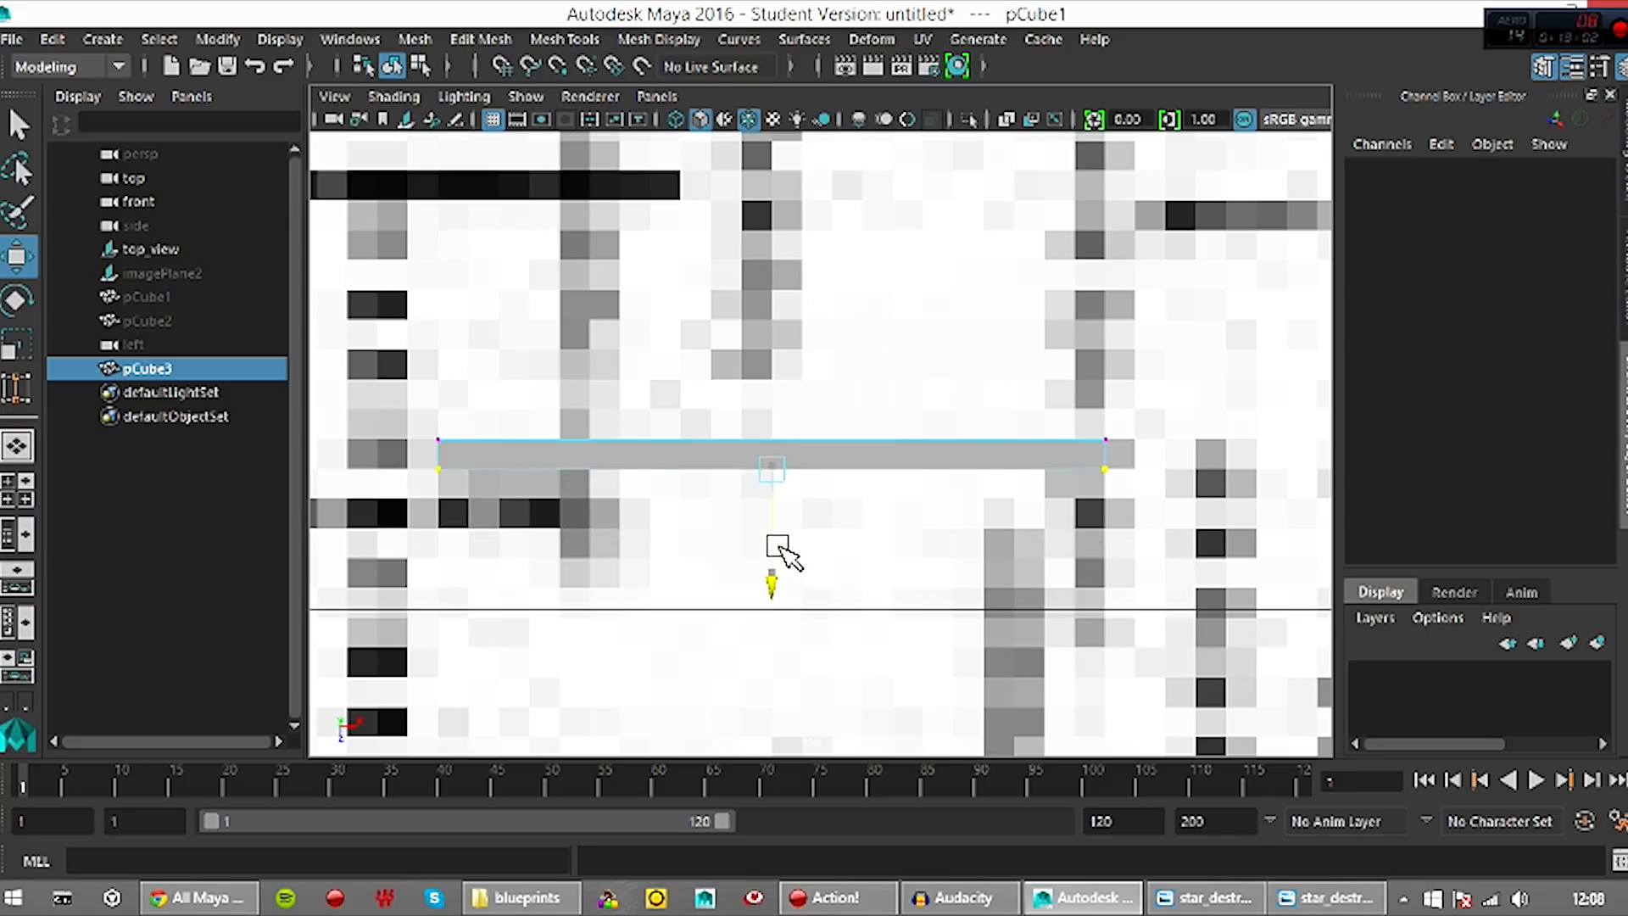
left_click(930, 381)
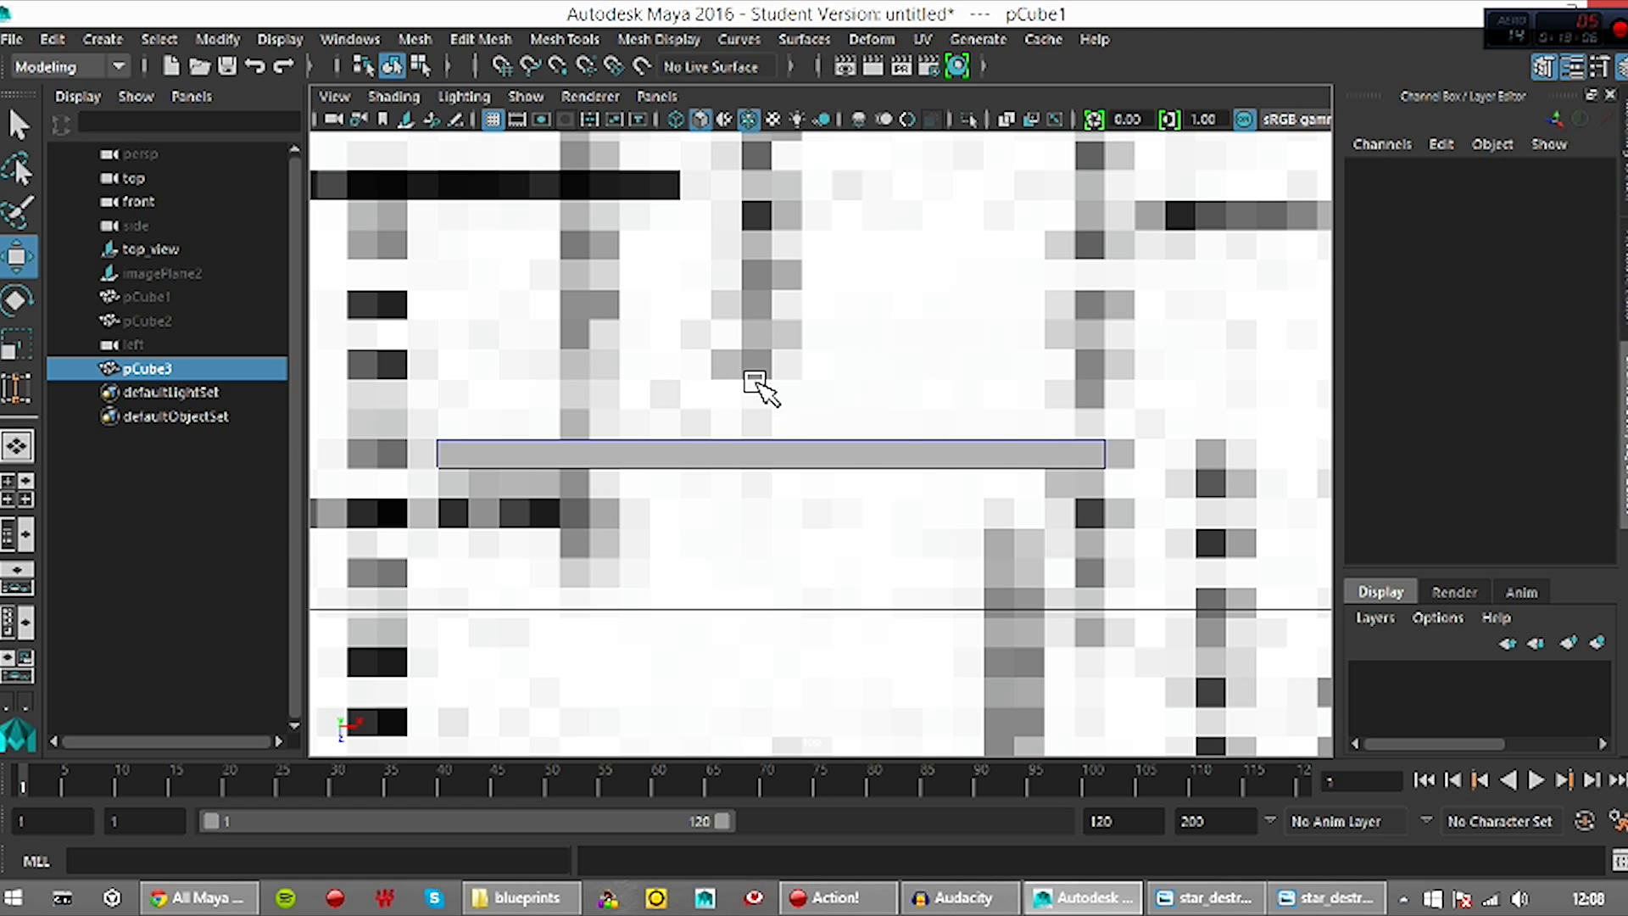
Duplicate the bar and move the copy along -Z onto the next horizontal panel line
scroll(729, 386, "down", 10)
scroll(723, 397, "up", 6)
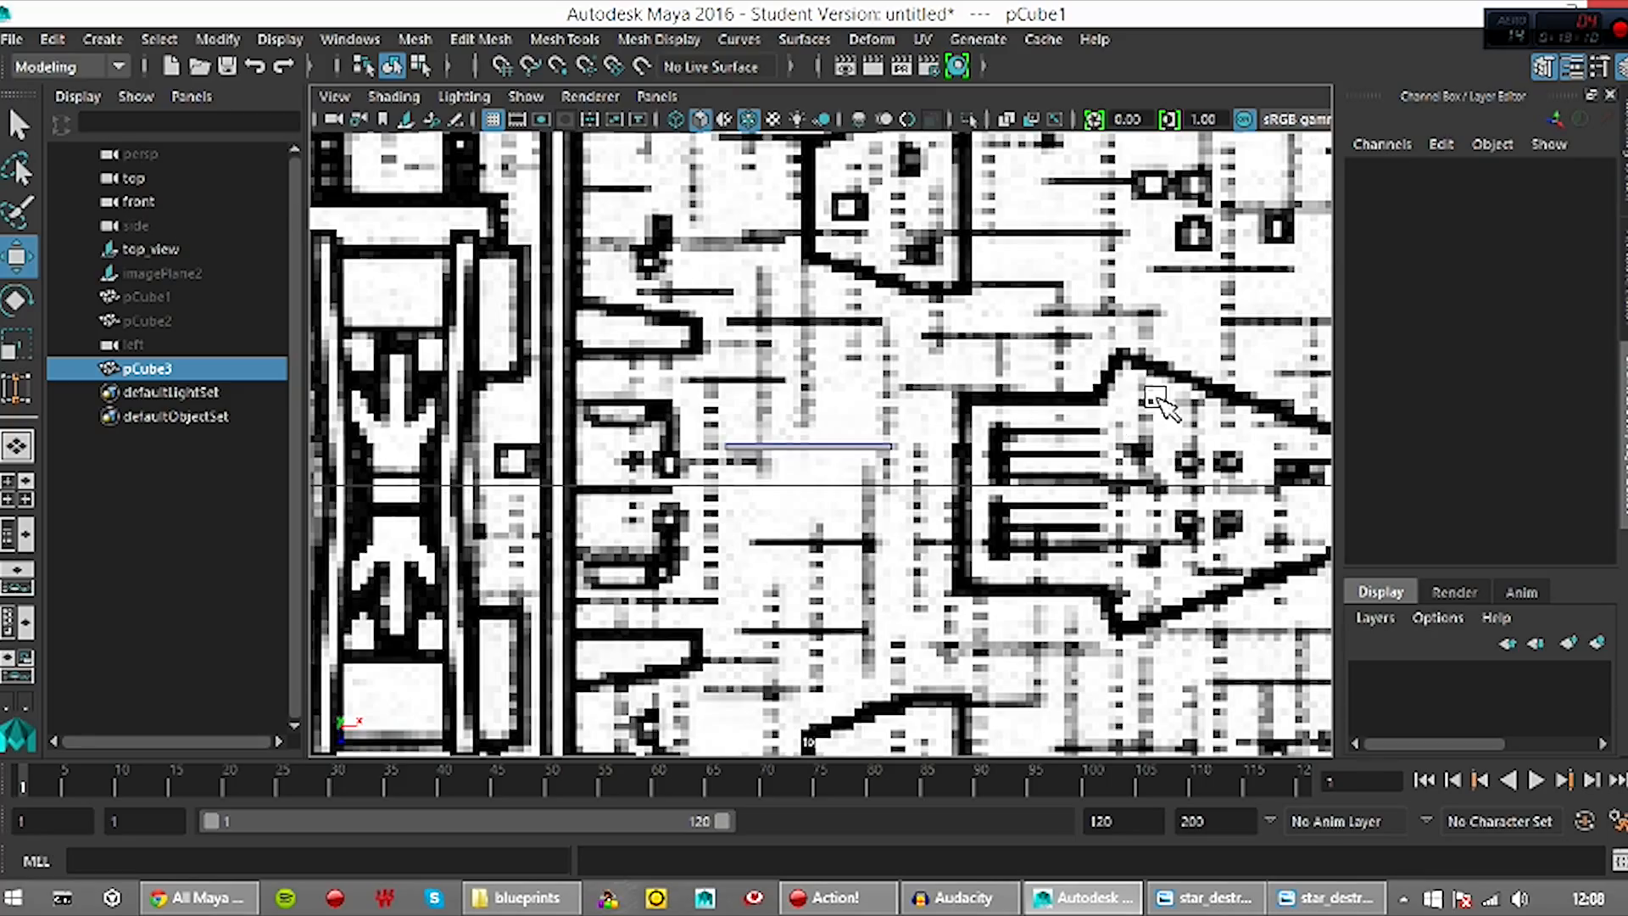
left_click(808, 449)
scroll(901, 461, "up", 5)
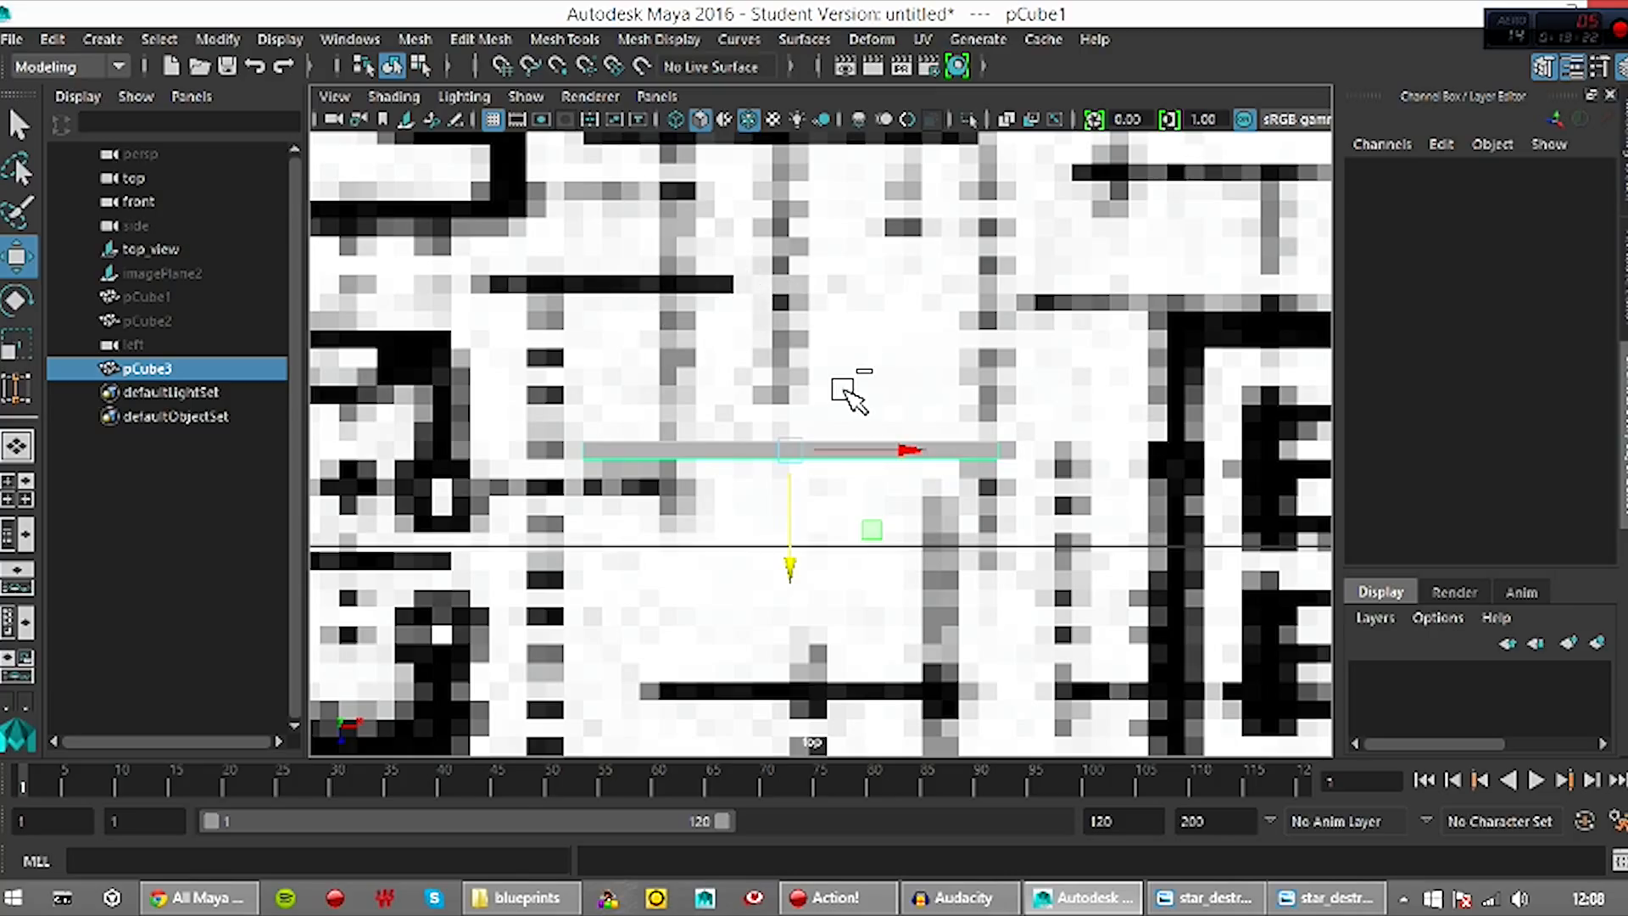
key("ctrl+d")
left_click(789, 563)
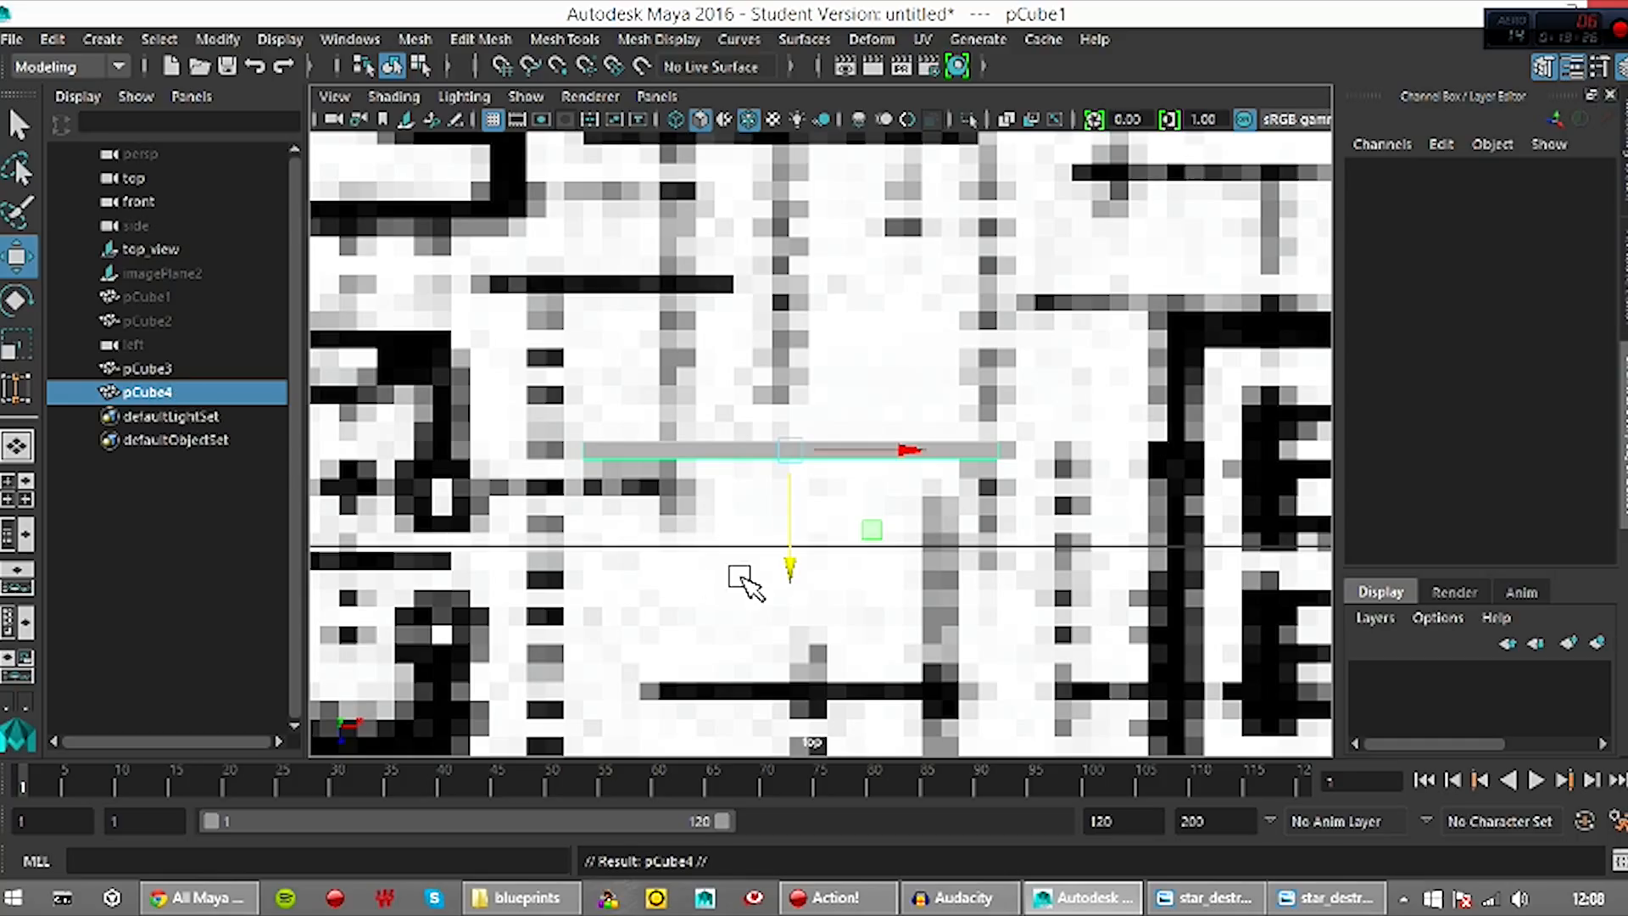
left_click_drag(798, 558, 790, 391)
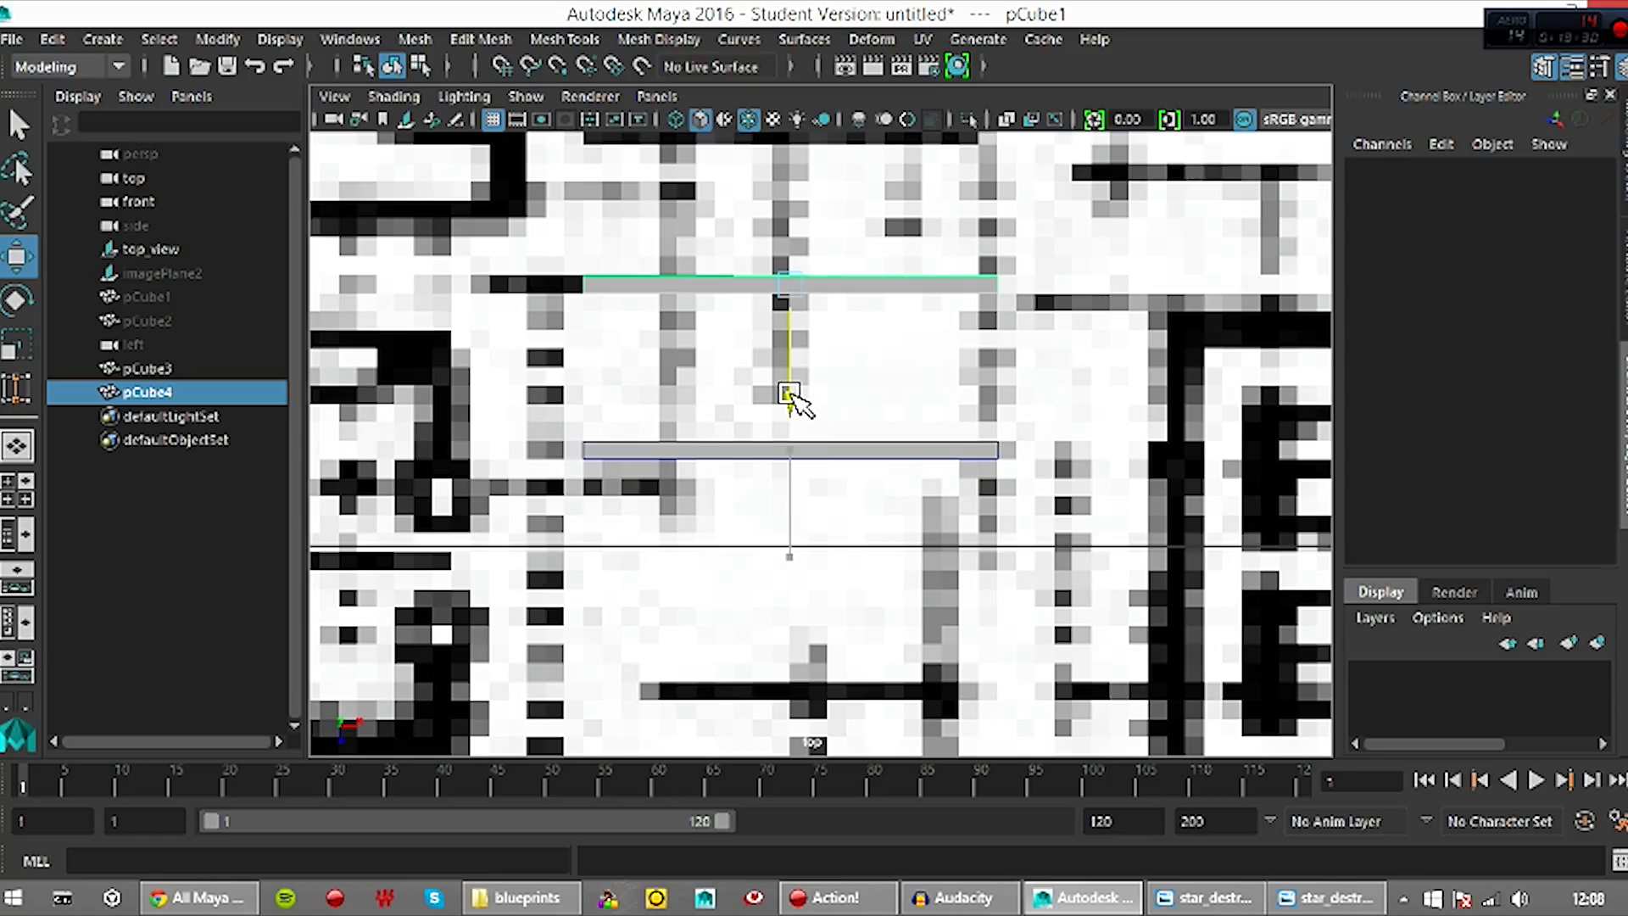
Shift the duplicated bar along -X and pull in its +X end vertices to match the shorter panel line
left_click_drag(908, 290, 804, 298)
right_click_drag(809, 212, 746, 218)
left_click(883, 292)
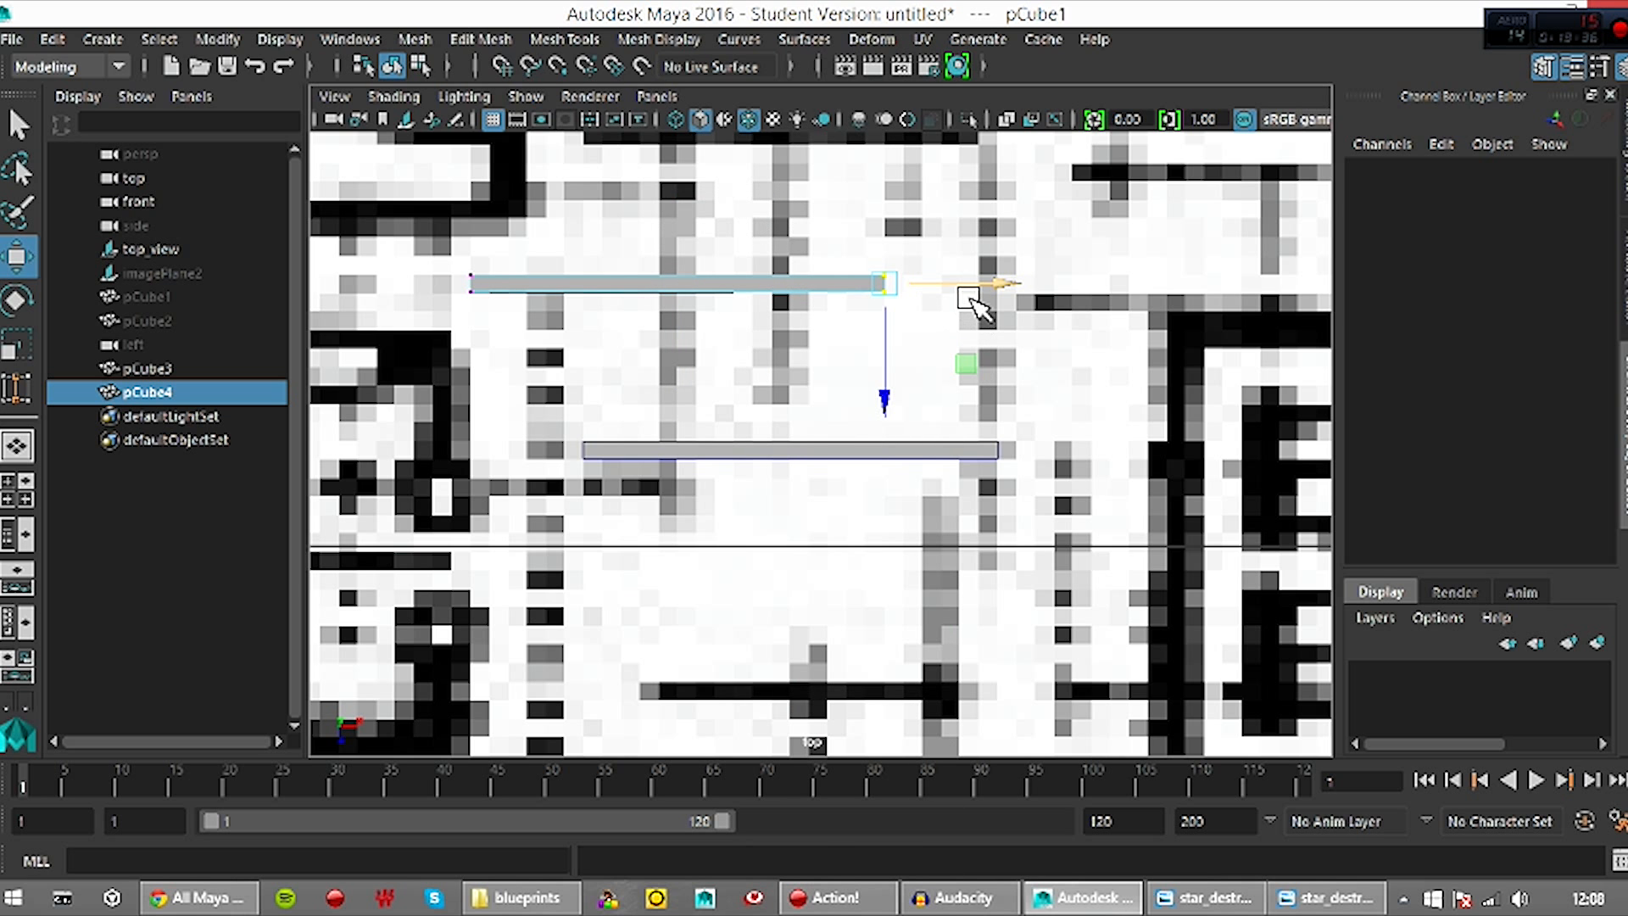
left_click_drag(967, 297, 817, 283)
left_click(858, 267)
Duplicate the shorter bar and move the copy along -Z and +X to the start of the next panel line
scroll(926, 309, "down", 8)
scroll(930, 313, "up", 8)
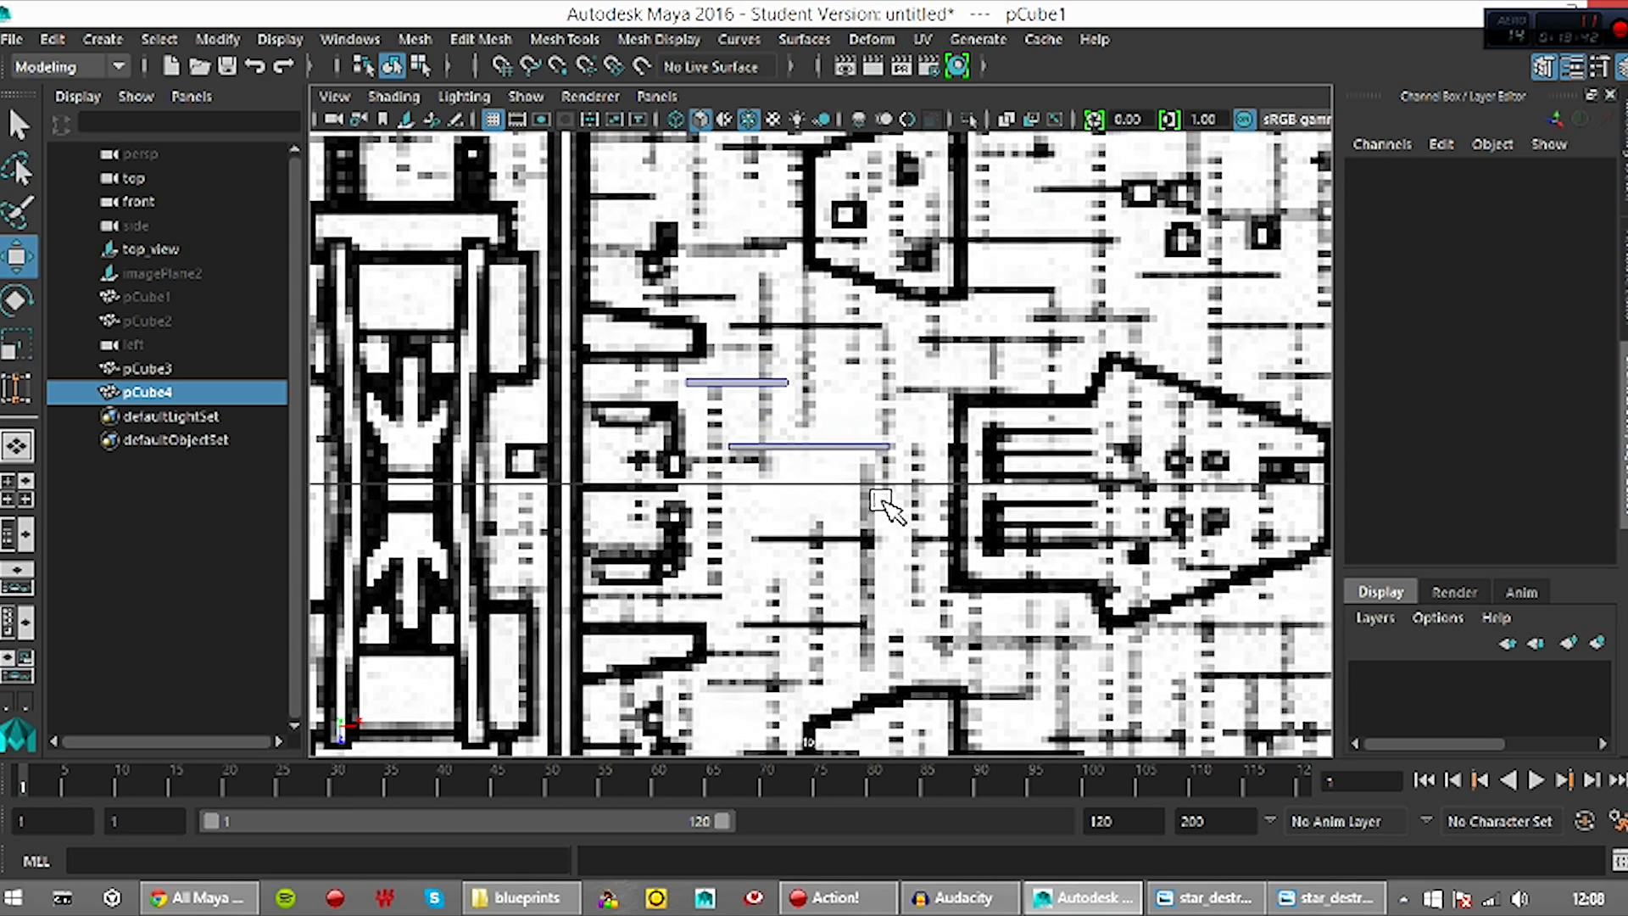
scroll(880, 500, "up", 2)
middle_click_drag(852, 538, 901, 625, "alt")
left_click(792, 449)
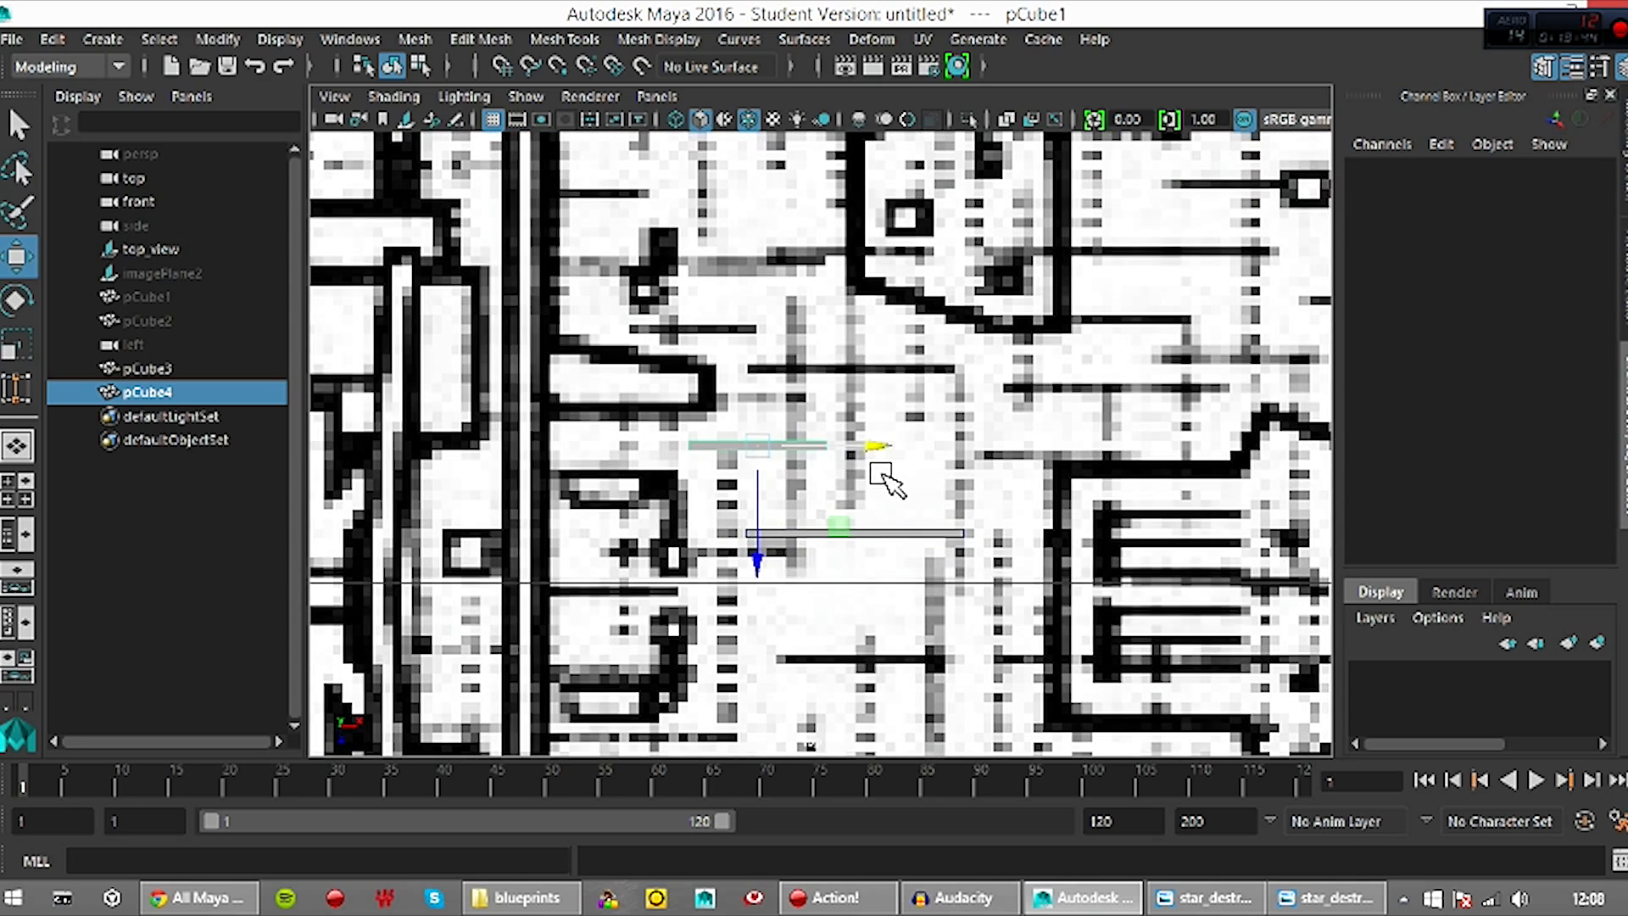
scroll(884, 473, "up", 3)
key("ctrl+d")
left_click_drag(712, 530, 721, 385)
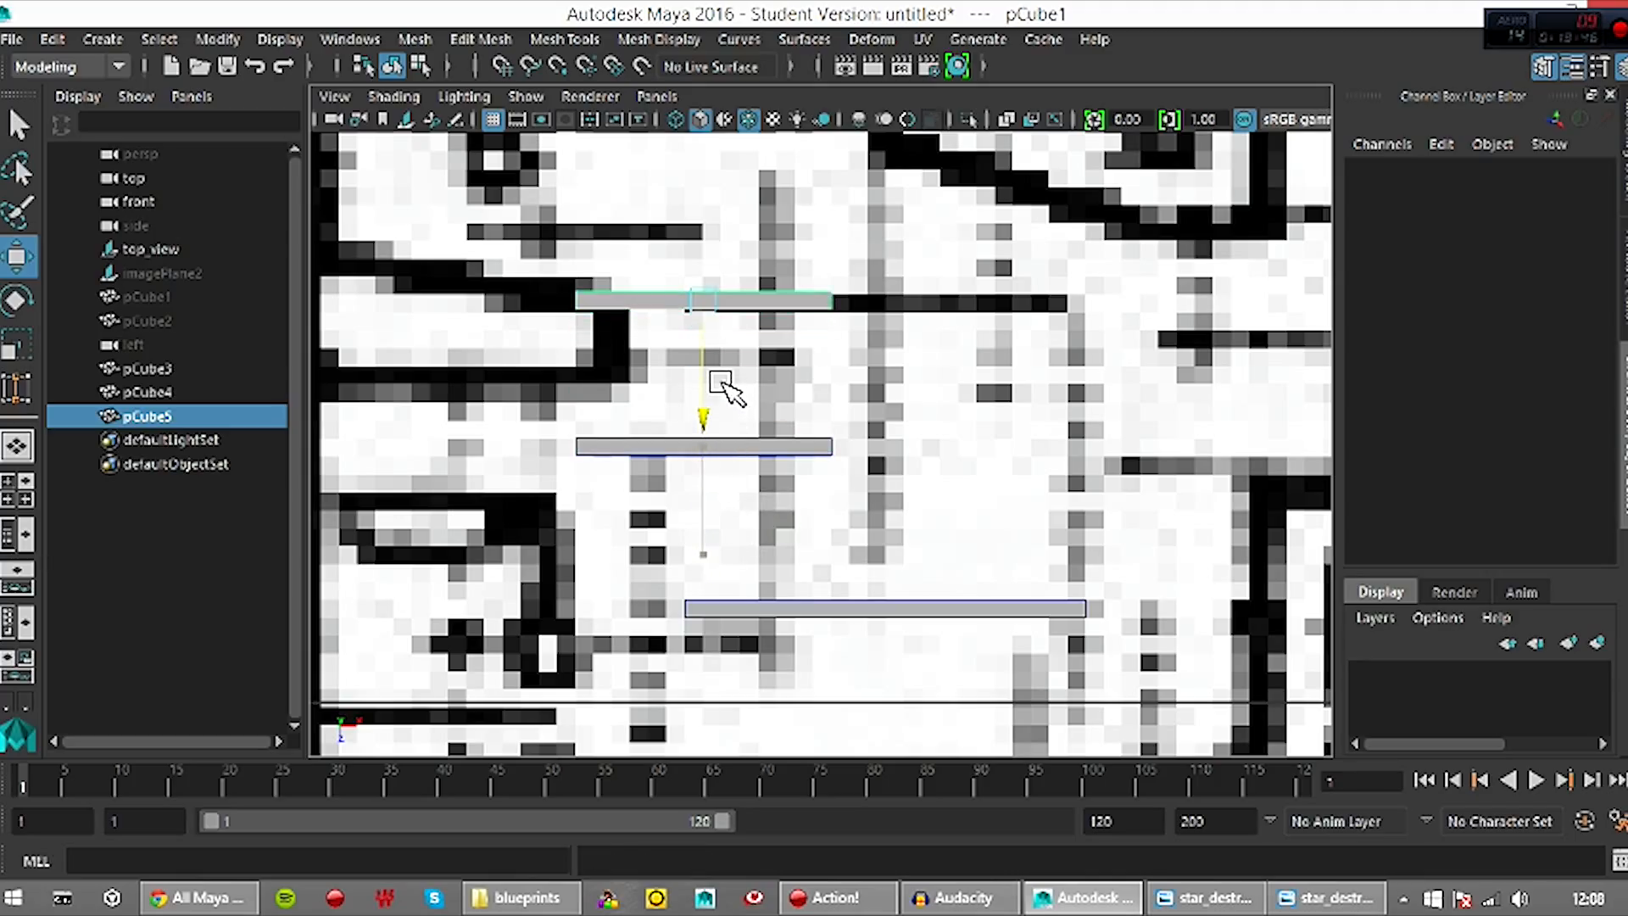
left_click_drag(836, 319, 932, 318)
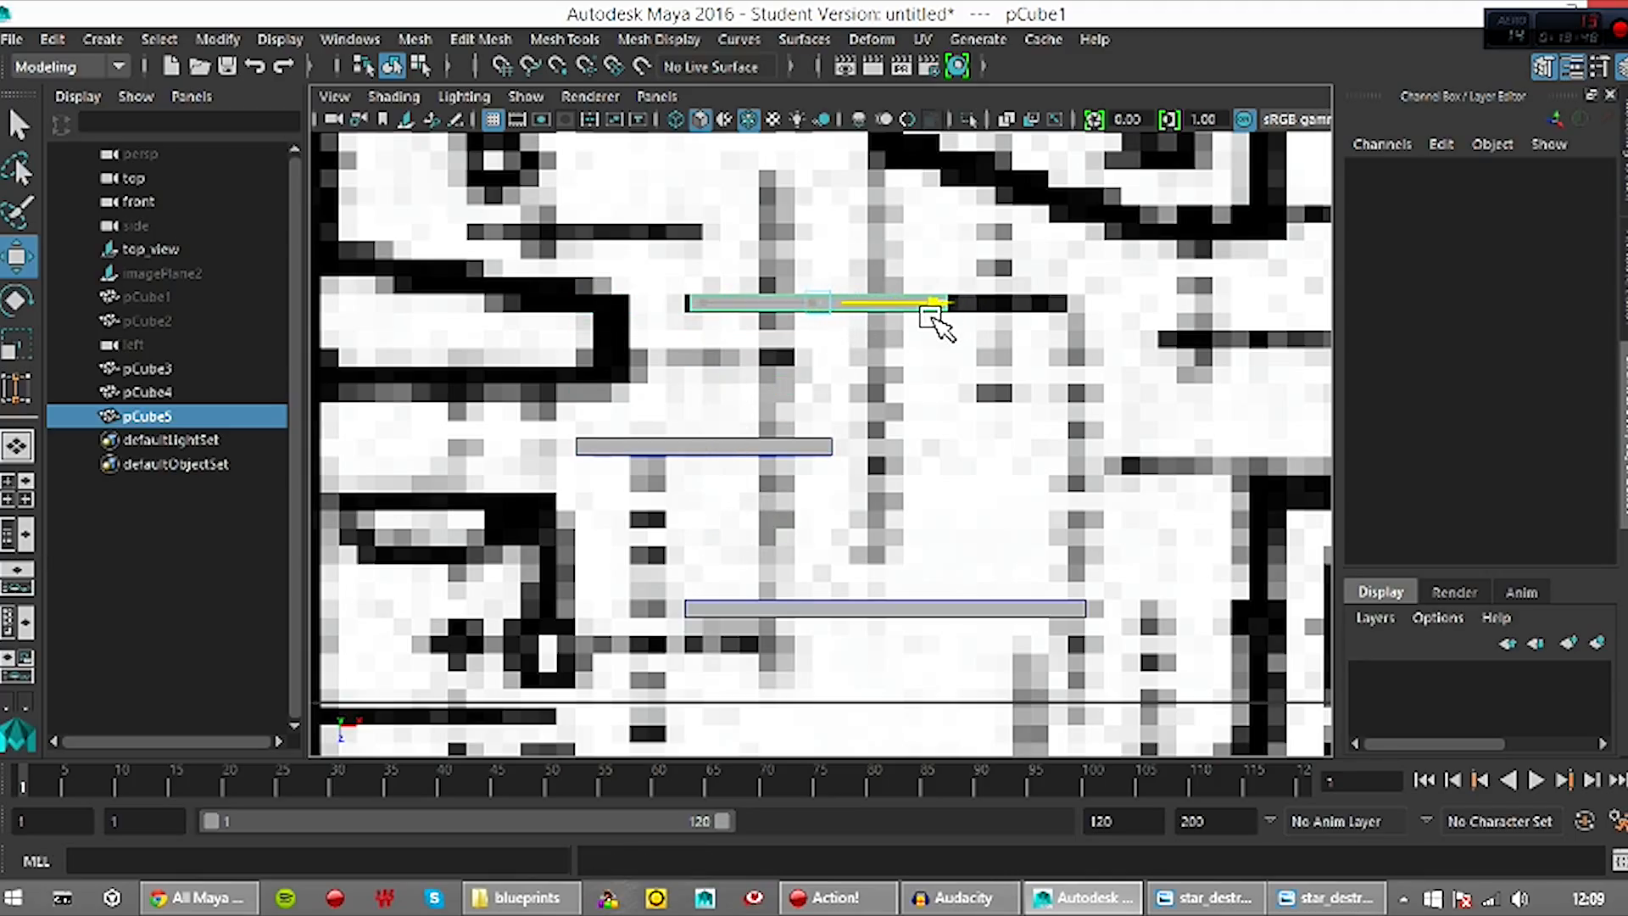
Extend the third bar's +X end vertices to the far end of its panel line
right_click_drag(905, 305, 804, 218)
left_click_drag(865, 264, 1000, 376)
left_click_drag(989, 309, 1115, 322)
left_click(1009, 454)
scroll(989, 520, "down", 10)
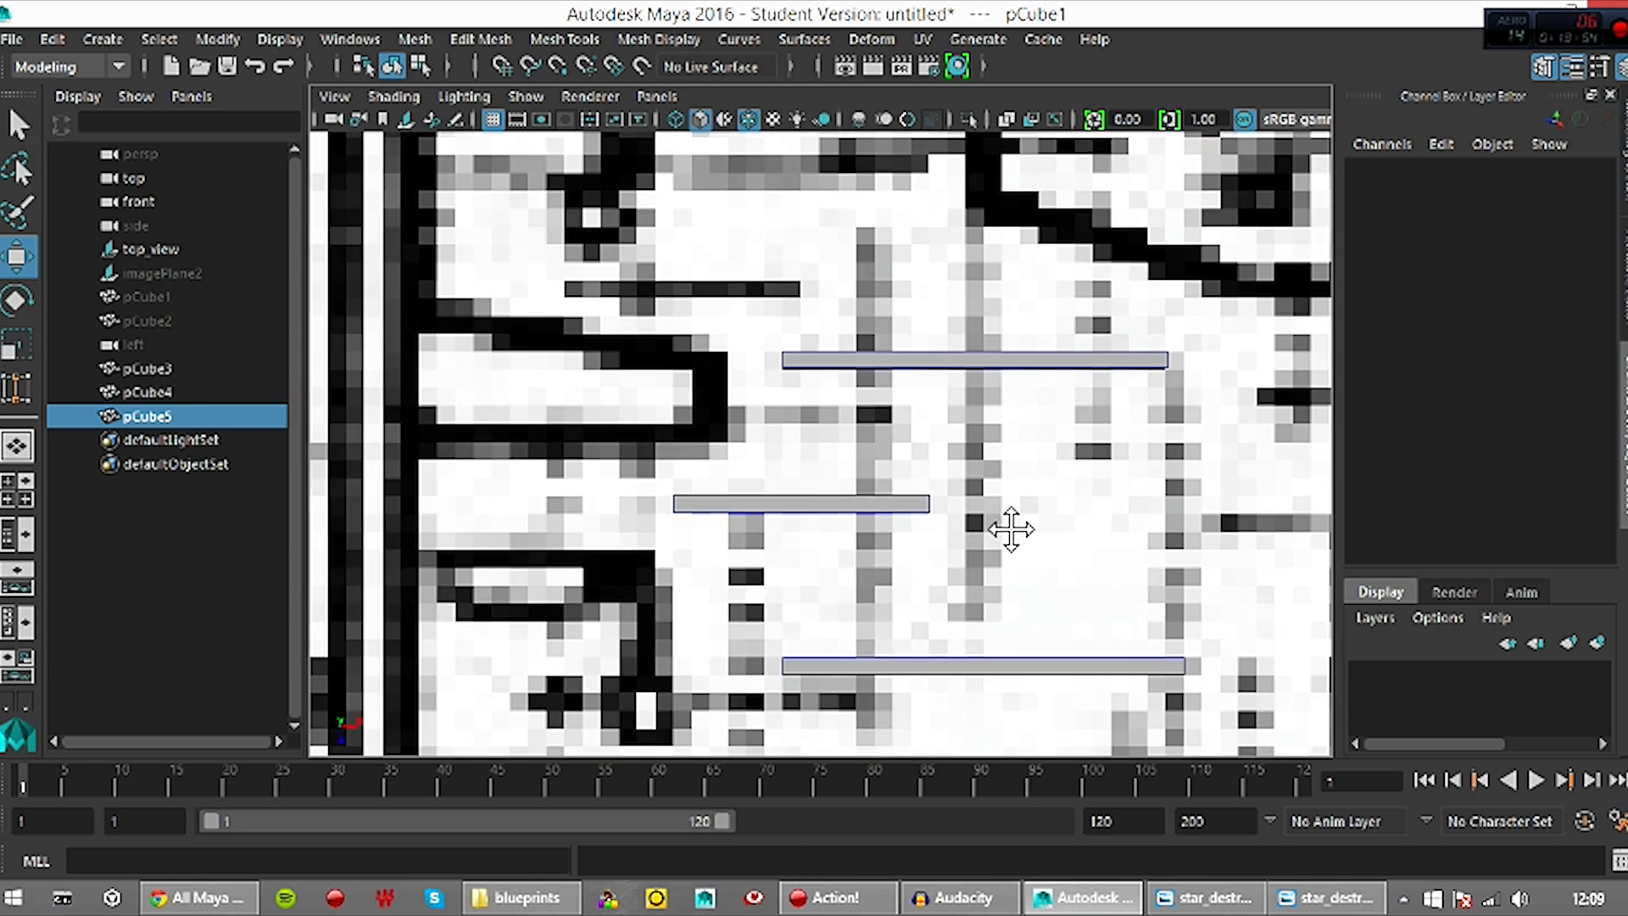
scroll(1051, 547, "up", 10)
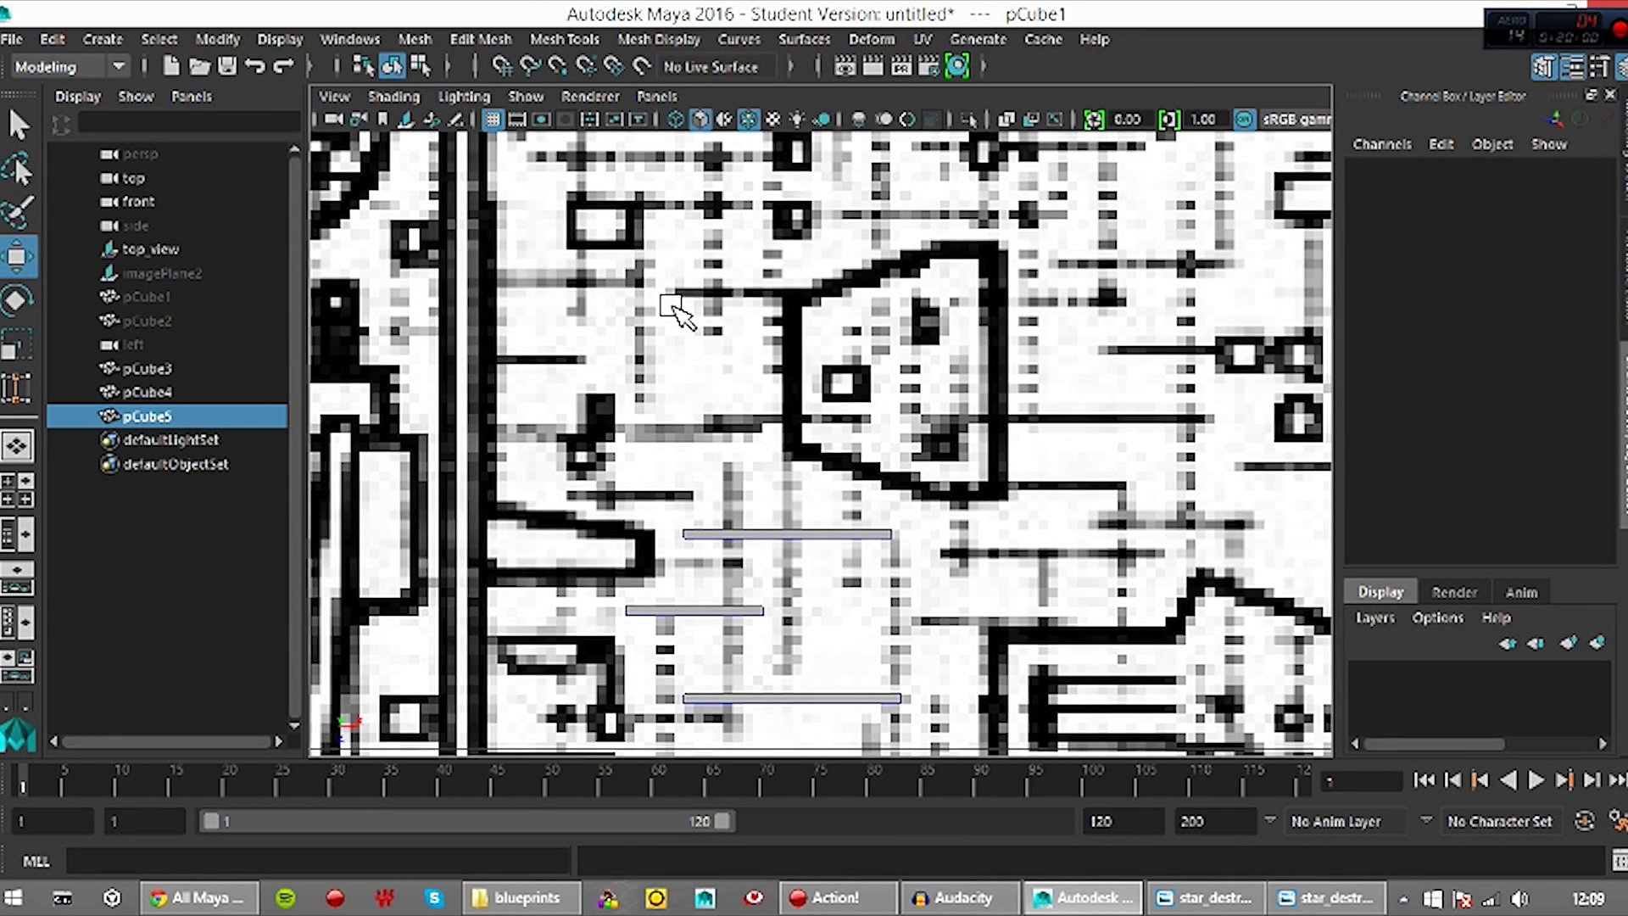
Create a polygon cube and move it along -X onto the central deck area of the top blueprint
left_click(103, 40)
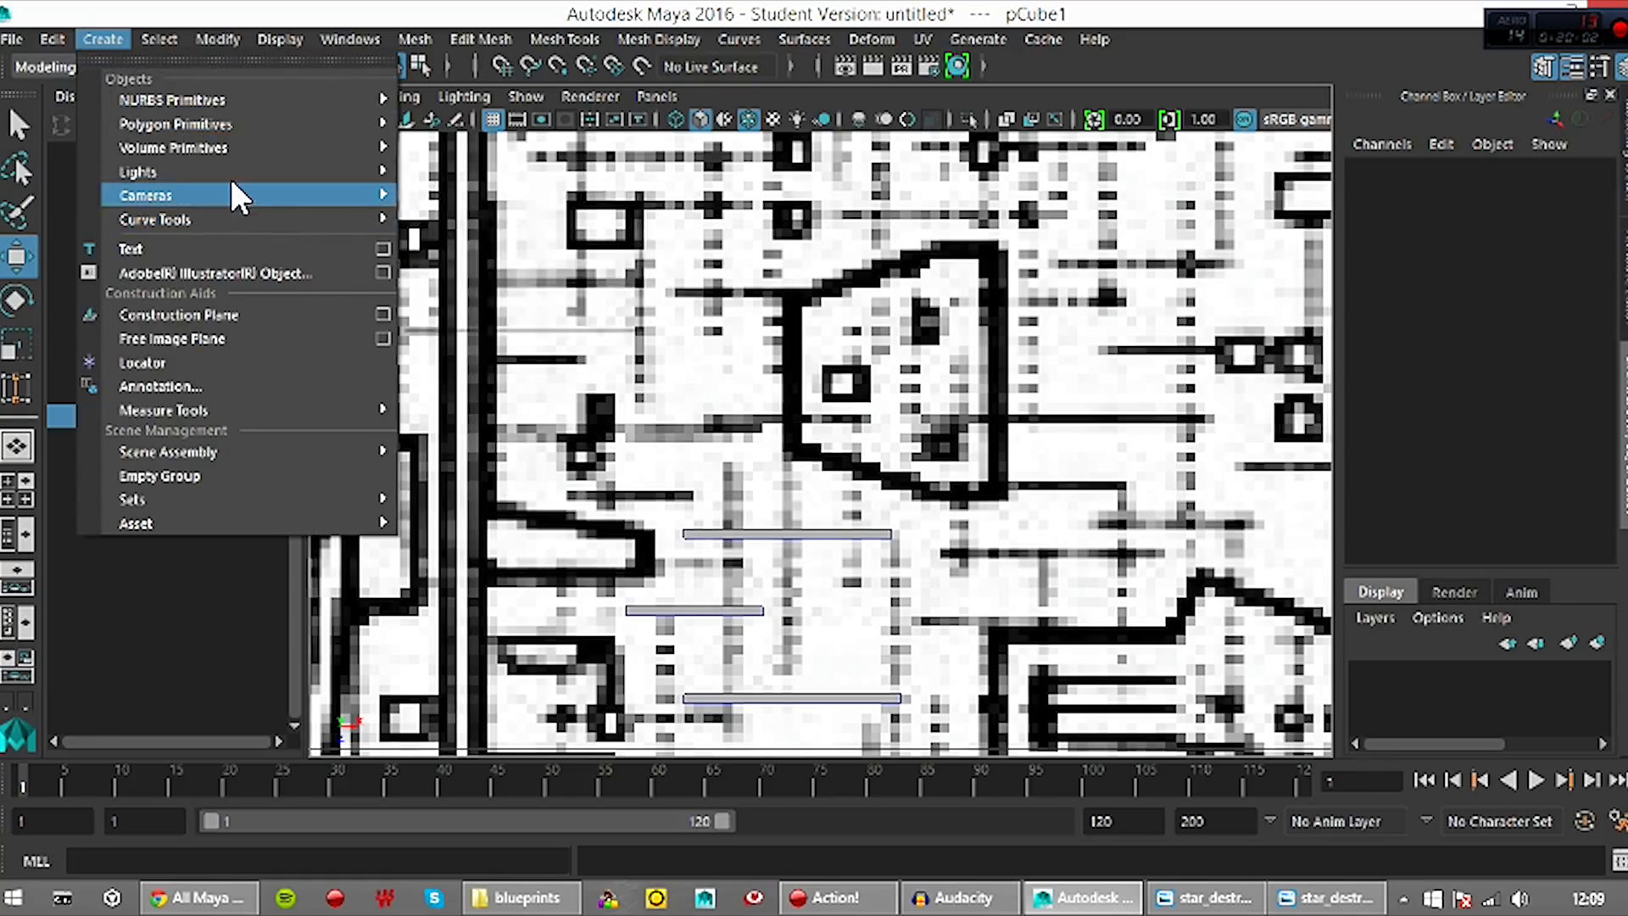
mouse_move(185, 100)
mouse_move(190, 129)
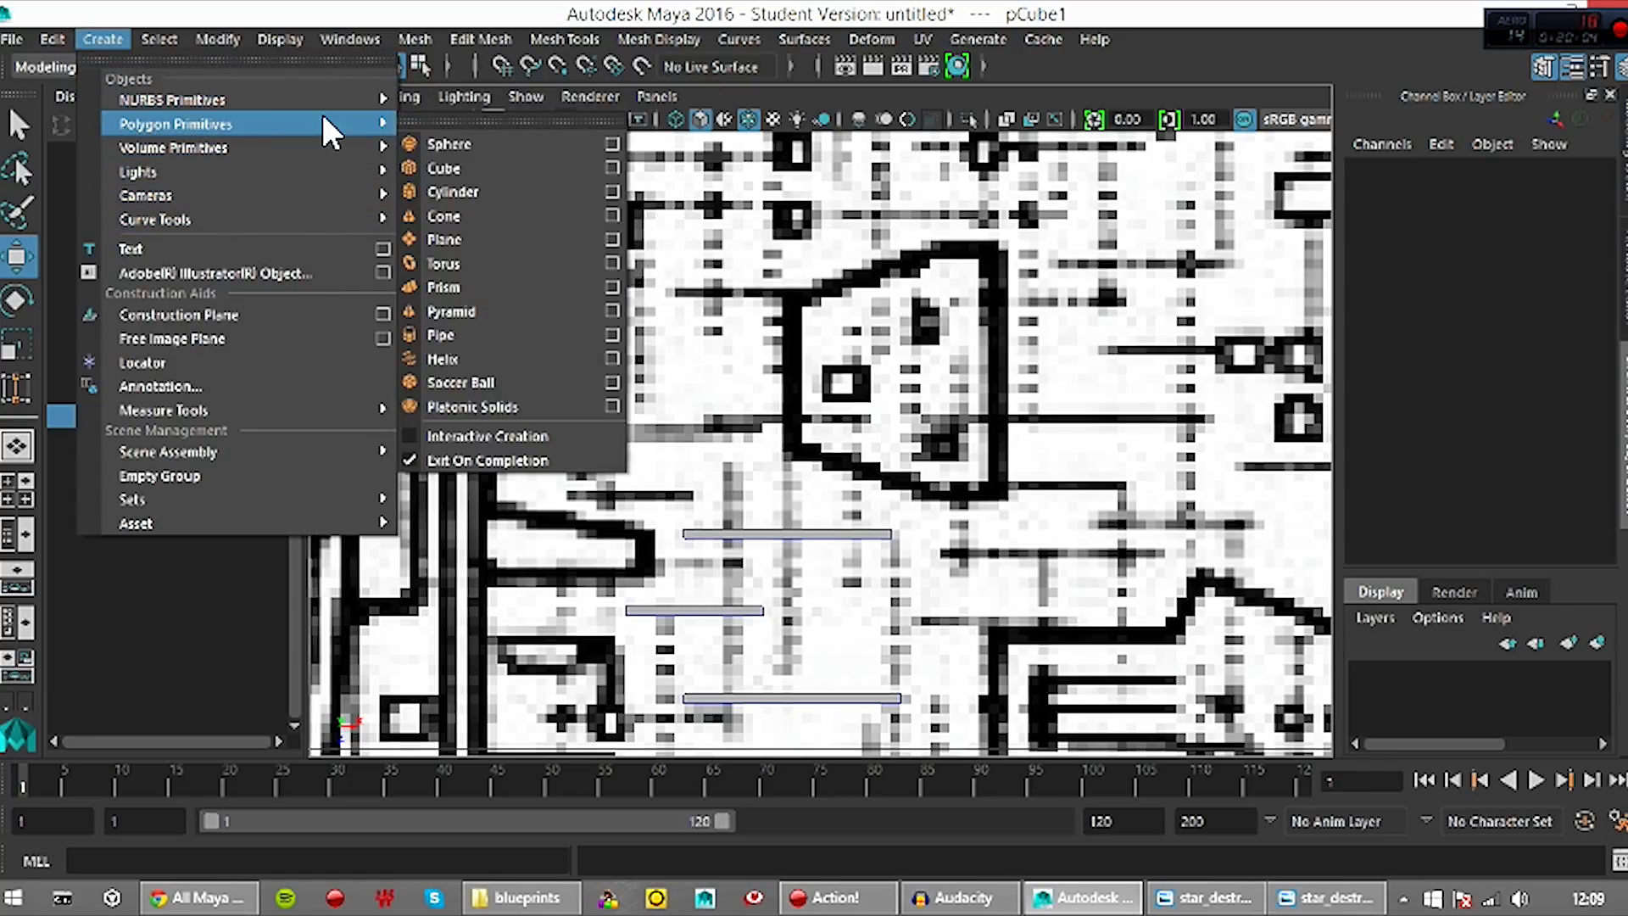
left_click(458, 163)
scroll(1094, 470, "down", 10)
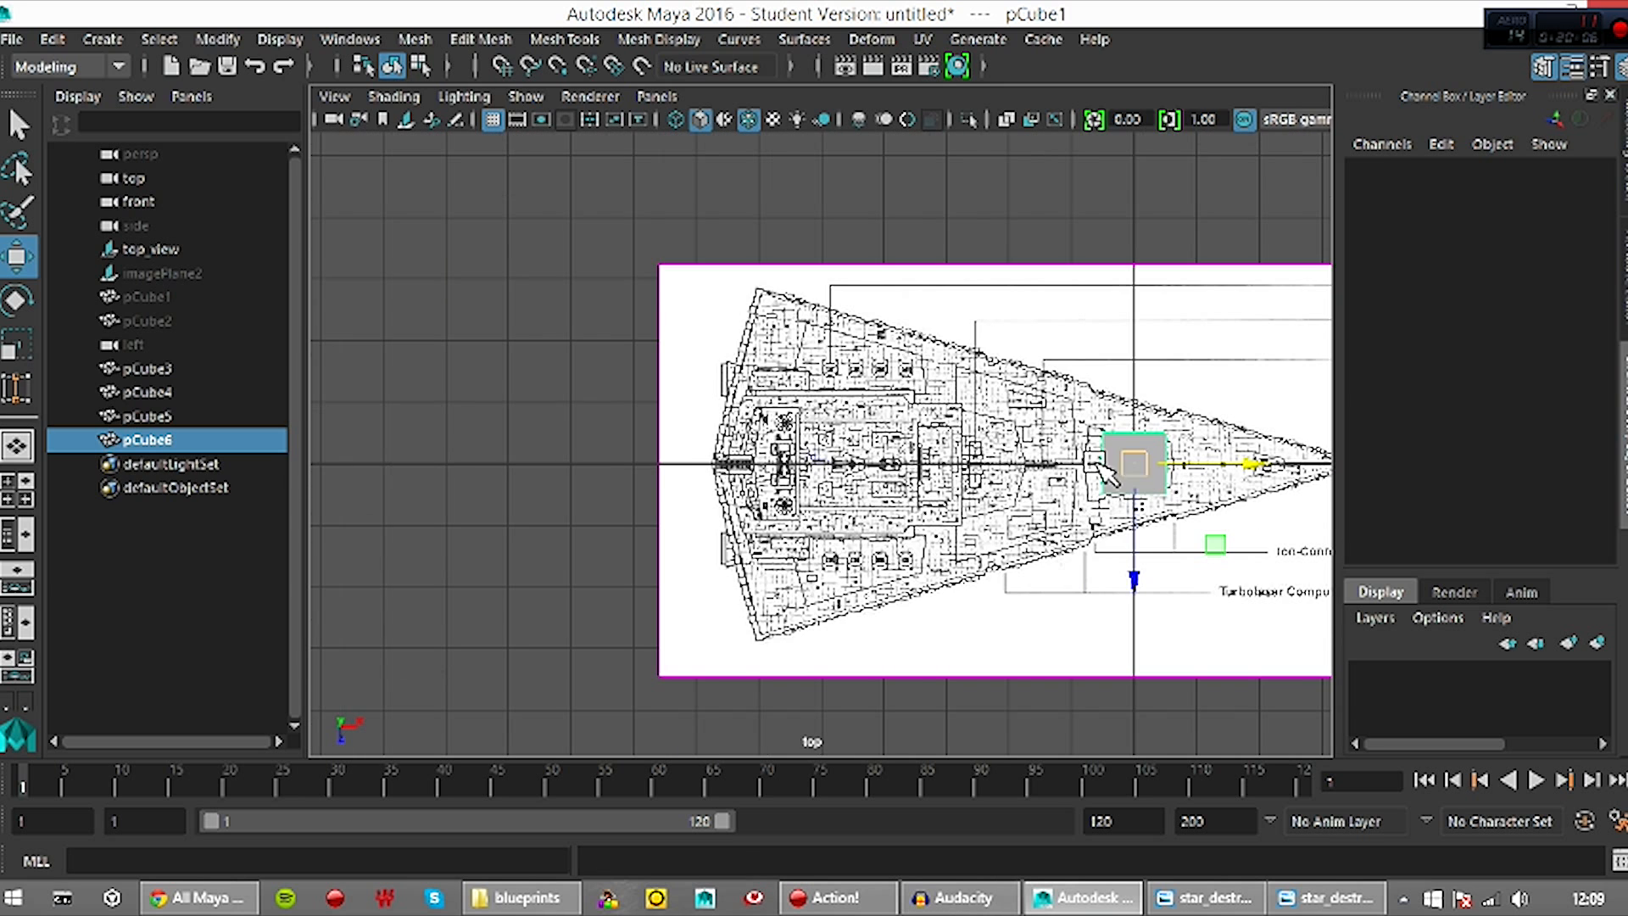
left_click_drag(1187, 477, 890, 481)
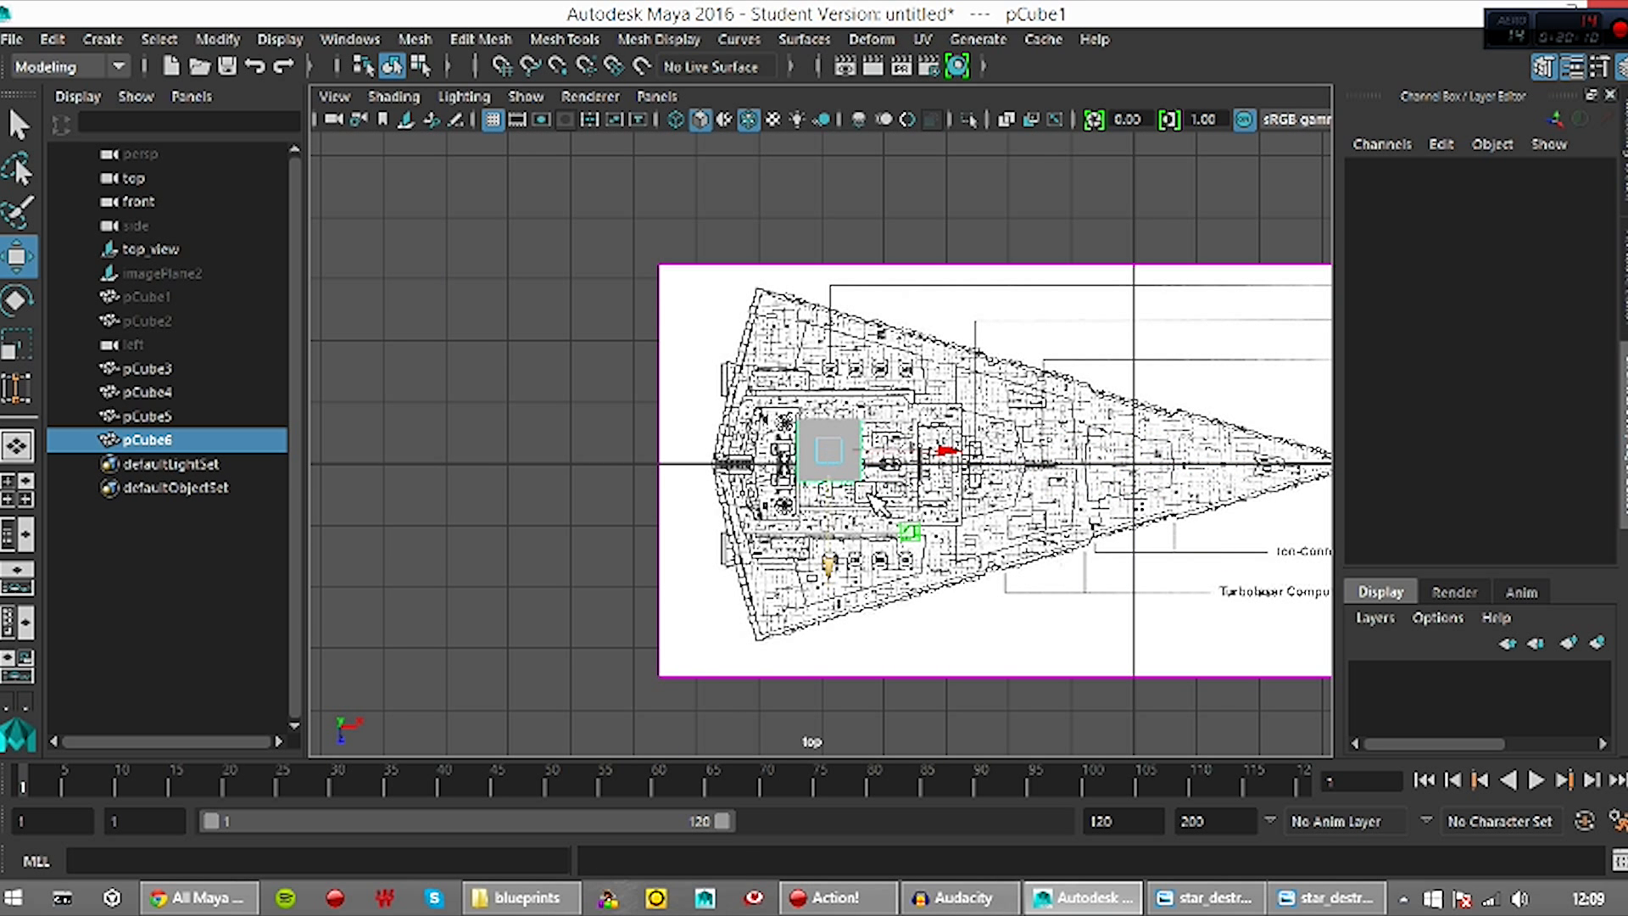
scroll(891, 467, "up", 10)
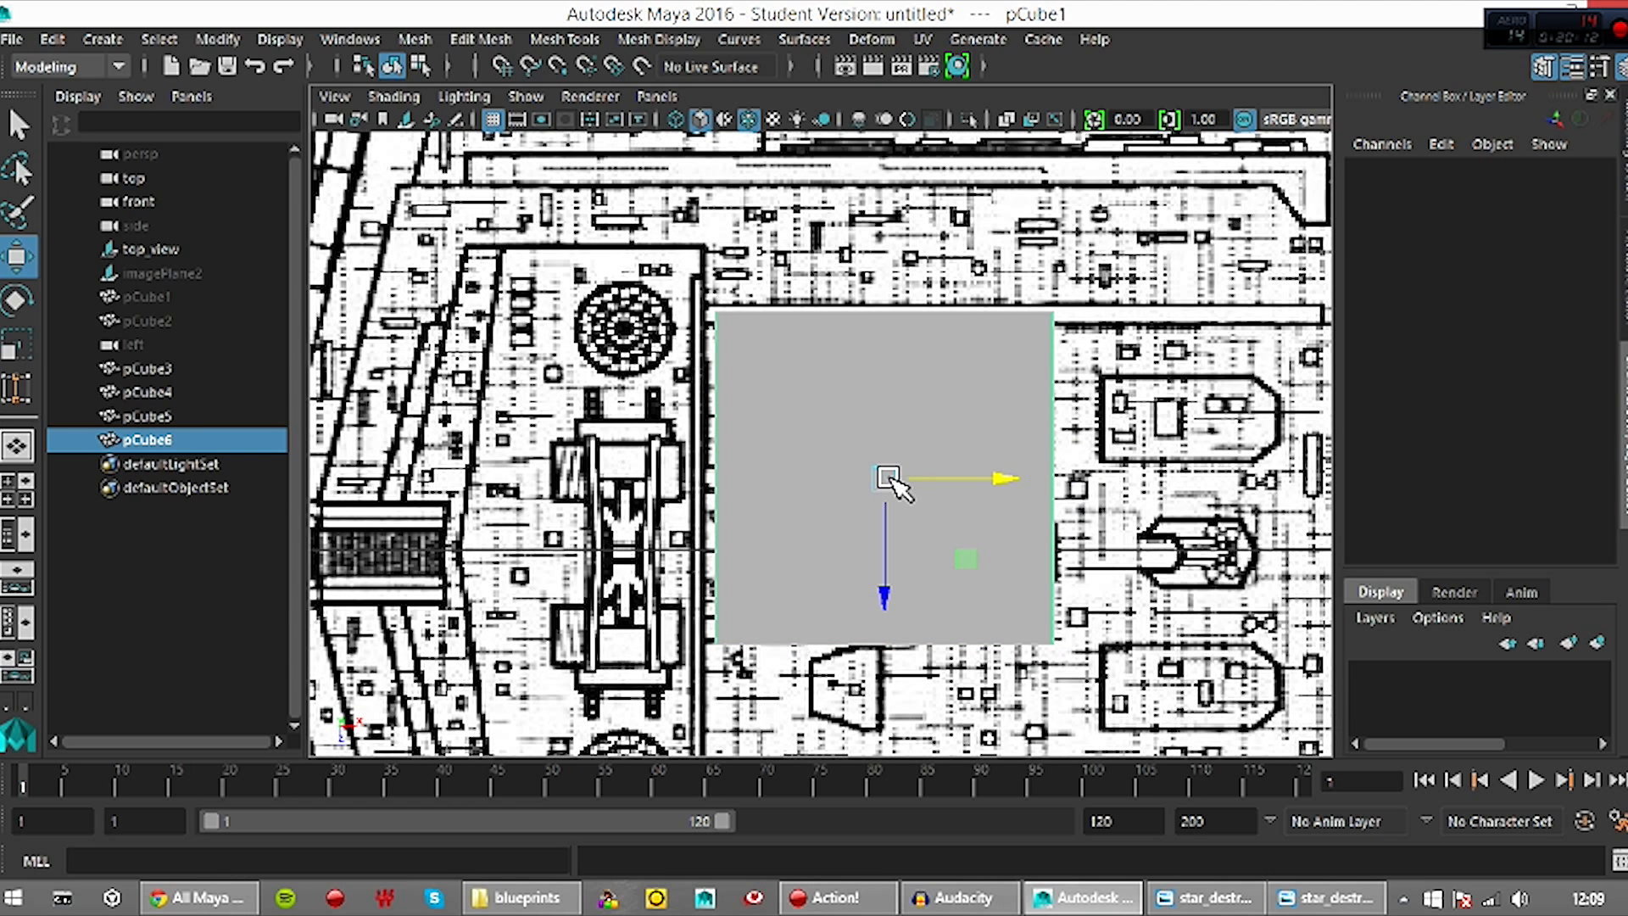
Scale the new cube down uniformly and position it inside the trapezoidal outline above the panel-line bars
key("r")
left_click_drag(886, 477, 631, 443)
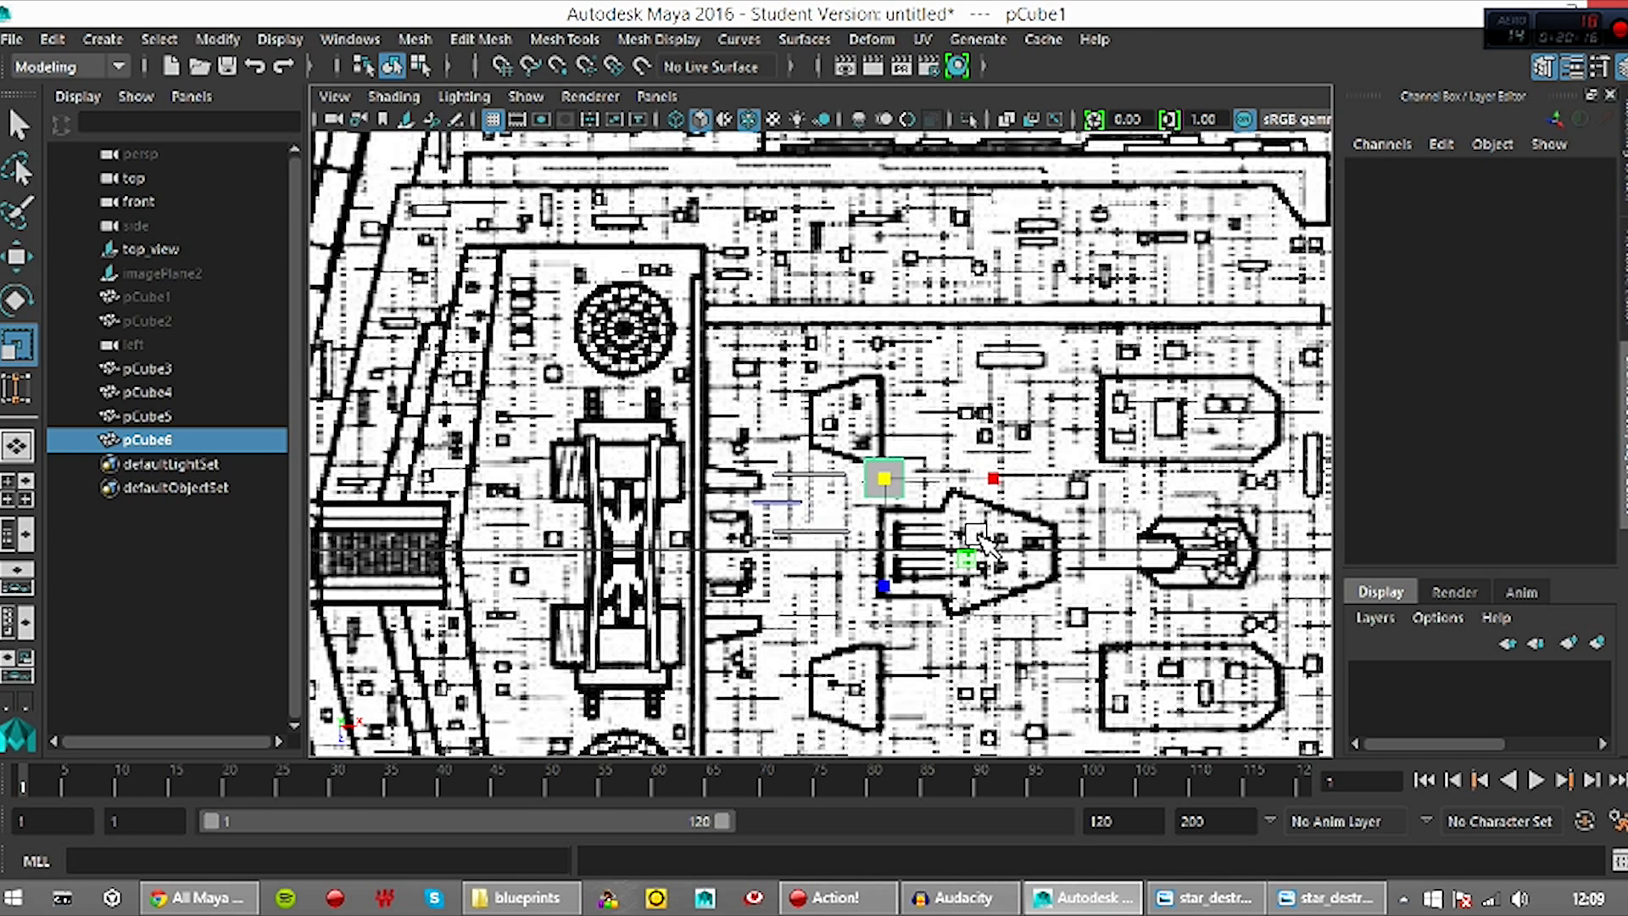
key("w")
left_click_drag(886, 551, 885, 488)
left_click_drag(941, 418, 908, 418)
scroll(932, 442, "up", 1)
scroll(931, 443, "up", 5)
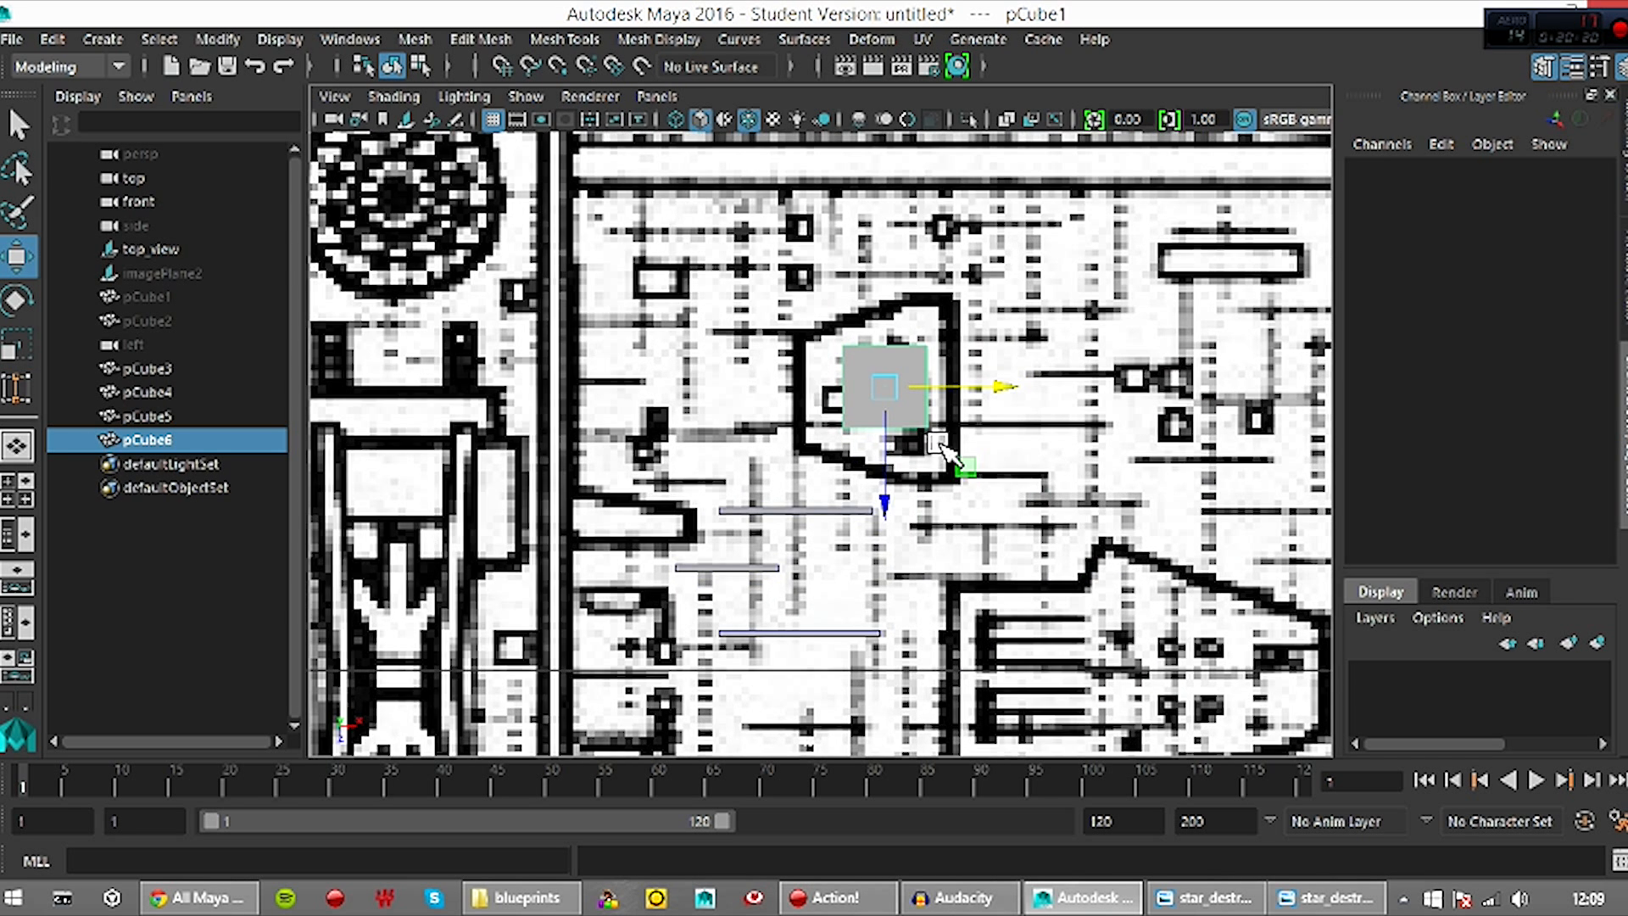
scroll(1007, 519, "up", 1)
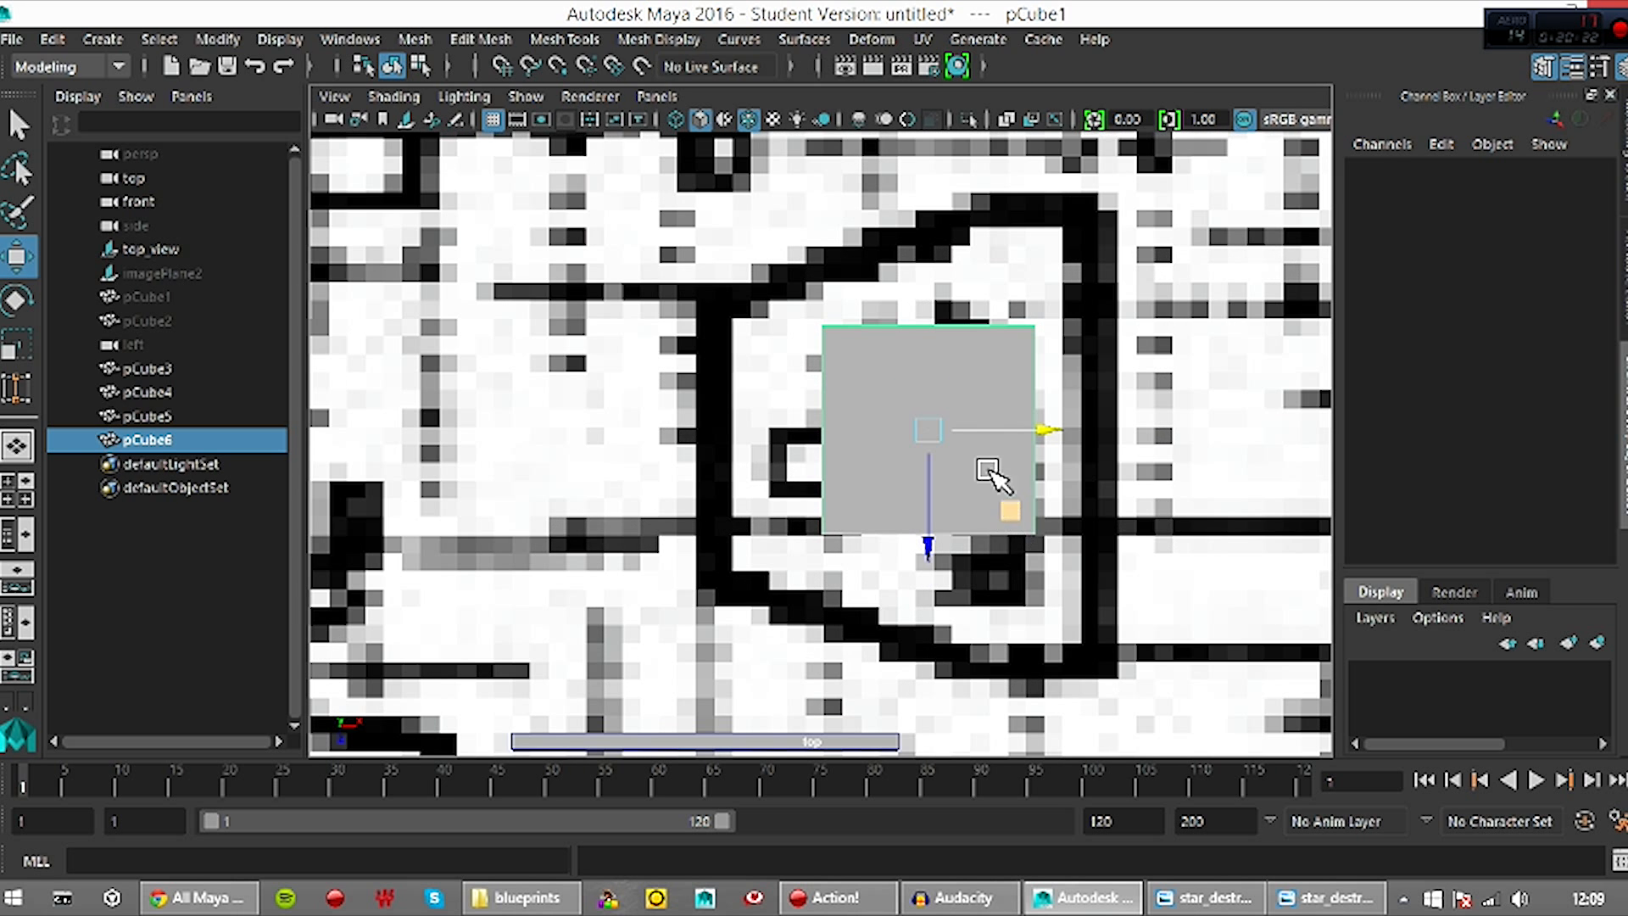
middle_click_drag(1031, 475, 950, 482, "alt")
Move the cube's vertices out to the trapezoid's two vertical sides and match its depth to the shorter -X side
right_click_drag(882, 466, 797, 214)
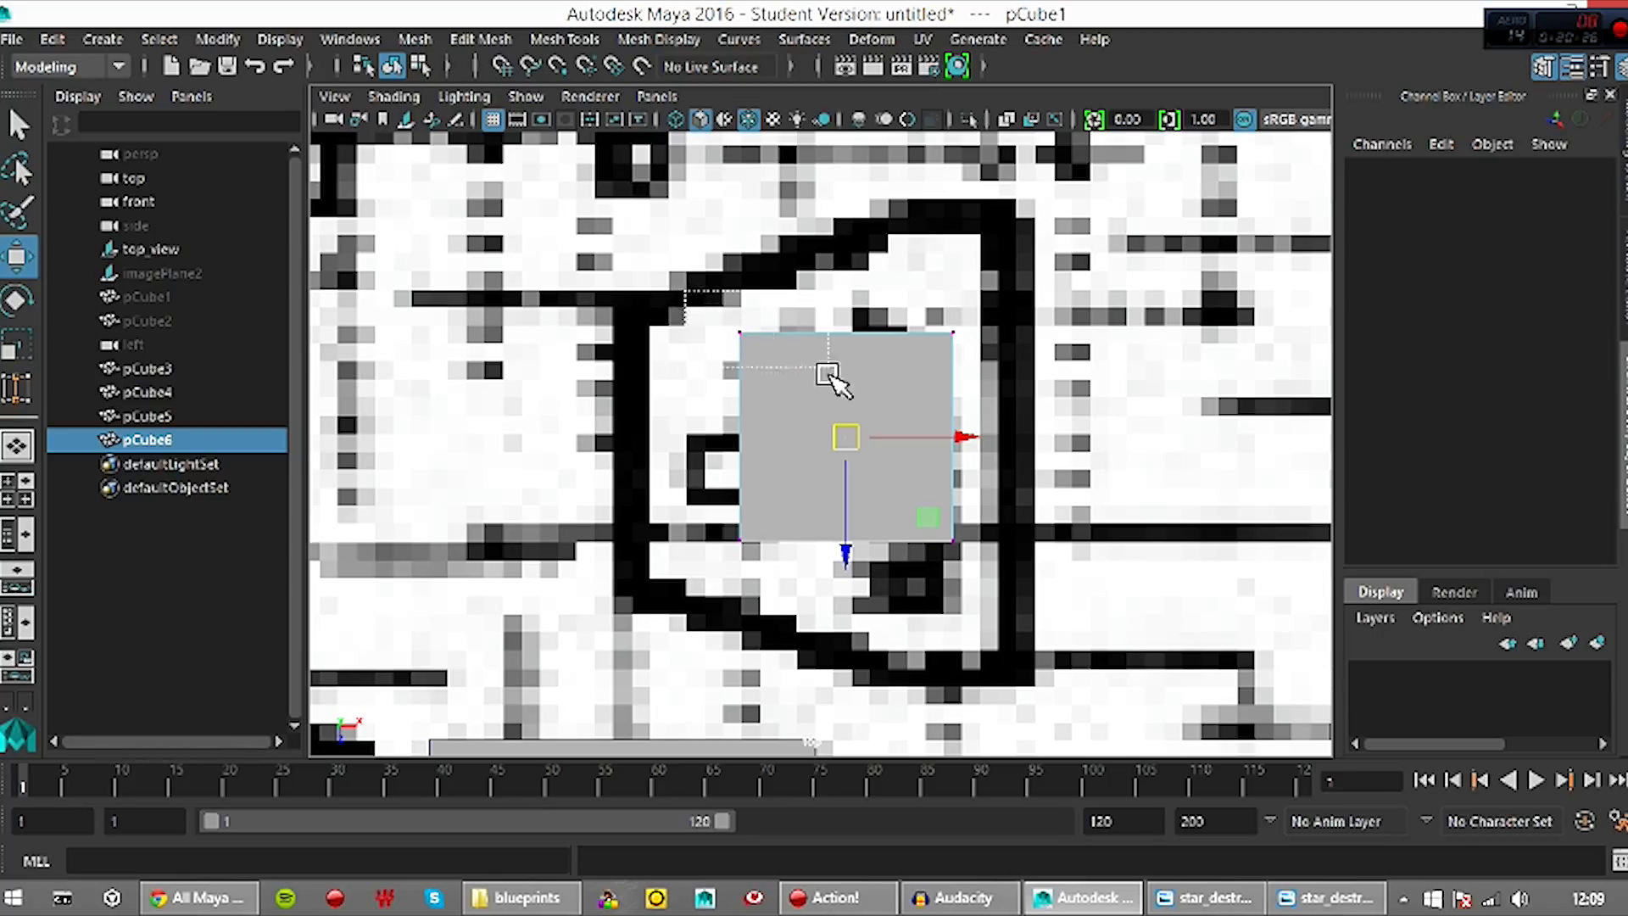
left_click_drag(681, 282, 814, 541)
left_click_drag(908, 441, 785, 443)
left_click_drag(890, 327, 1035, 604)
left_click_drag(958, 444, 1024, 459)
left_click_drag(569, 292, 1113, 410)
left_click_drag(850, 500, 850, 468)
left_click_drag(852, 549, 856, 604)
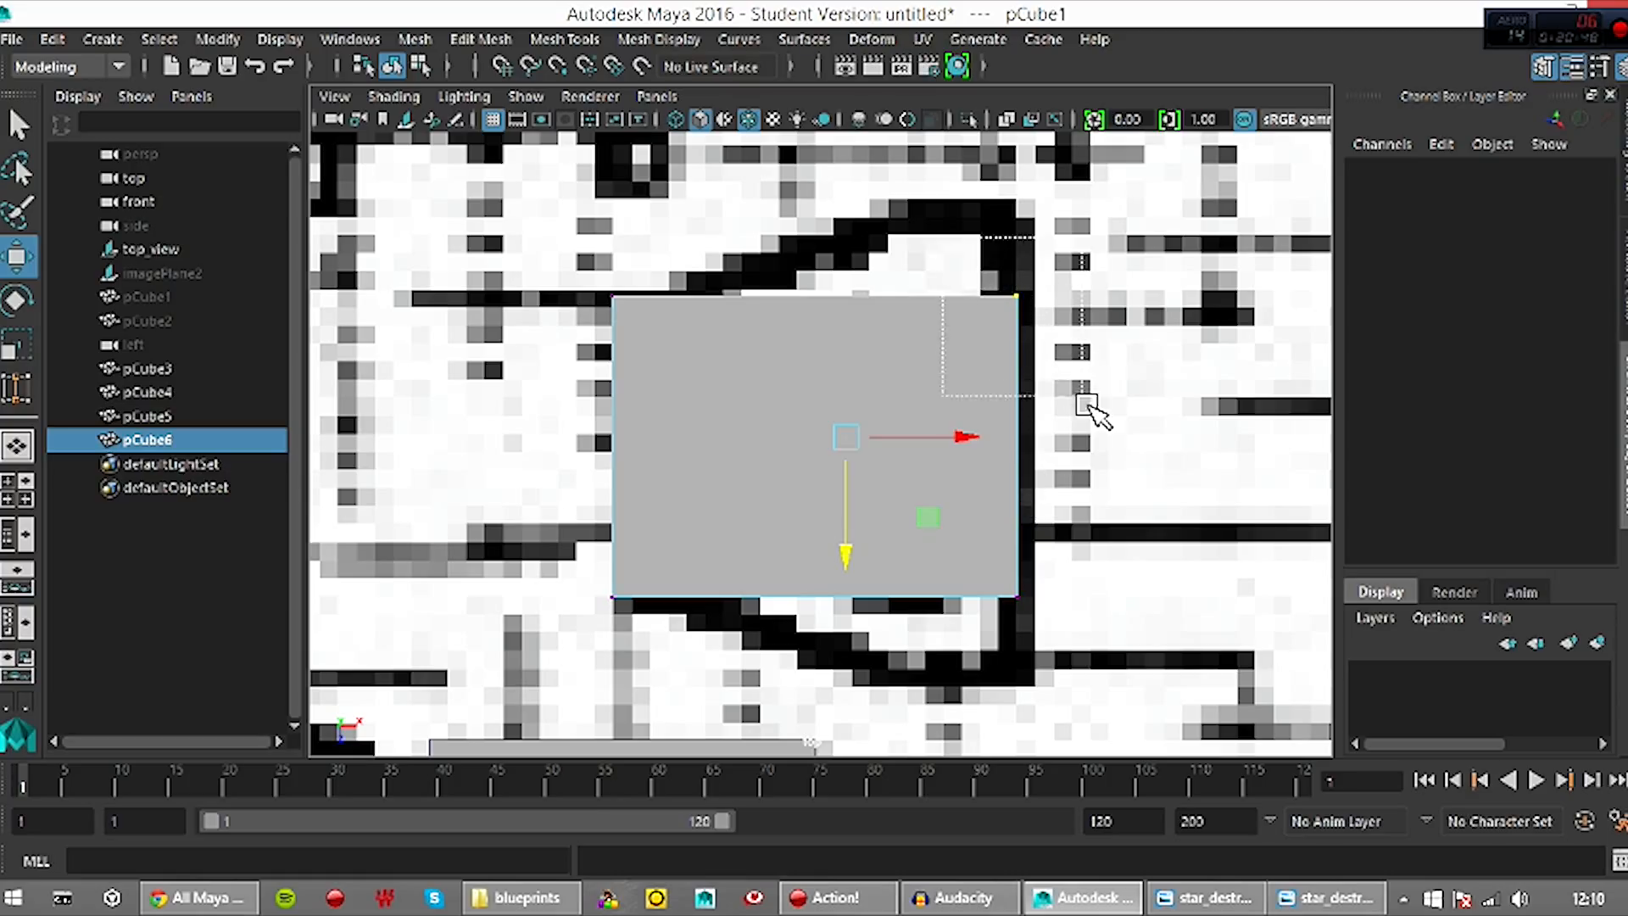
Spread the +X corner vertices along Z to form the trapezoid and shift them to the outline's outer edge
left_click_drag(850, 531, 853, 430)
left_click_drag(993, 550, 1066, 690)
left_click_drag(853, 544, 864, 635)
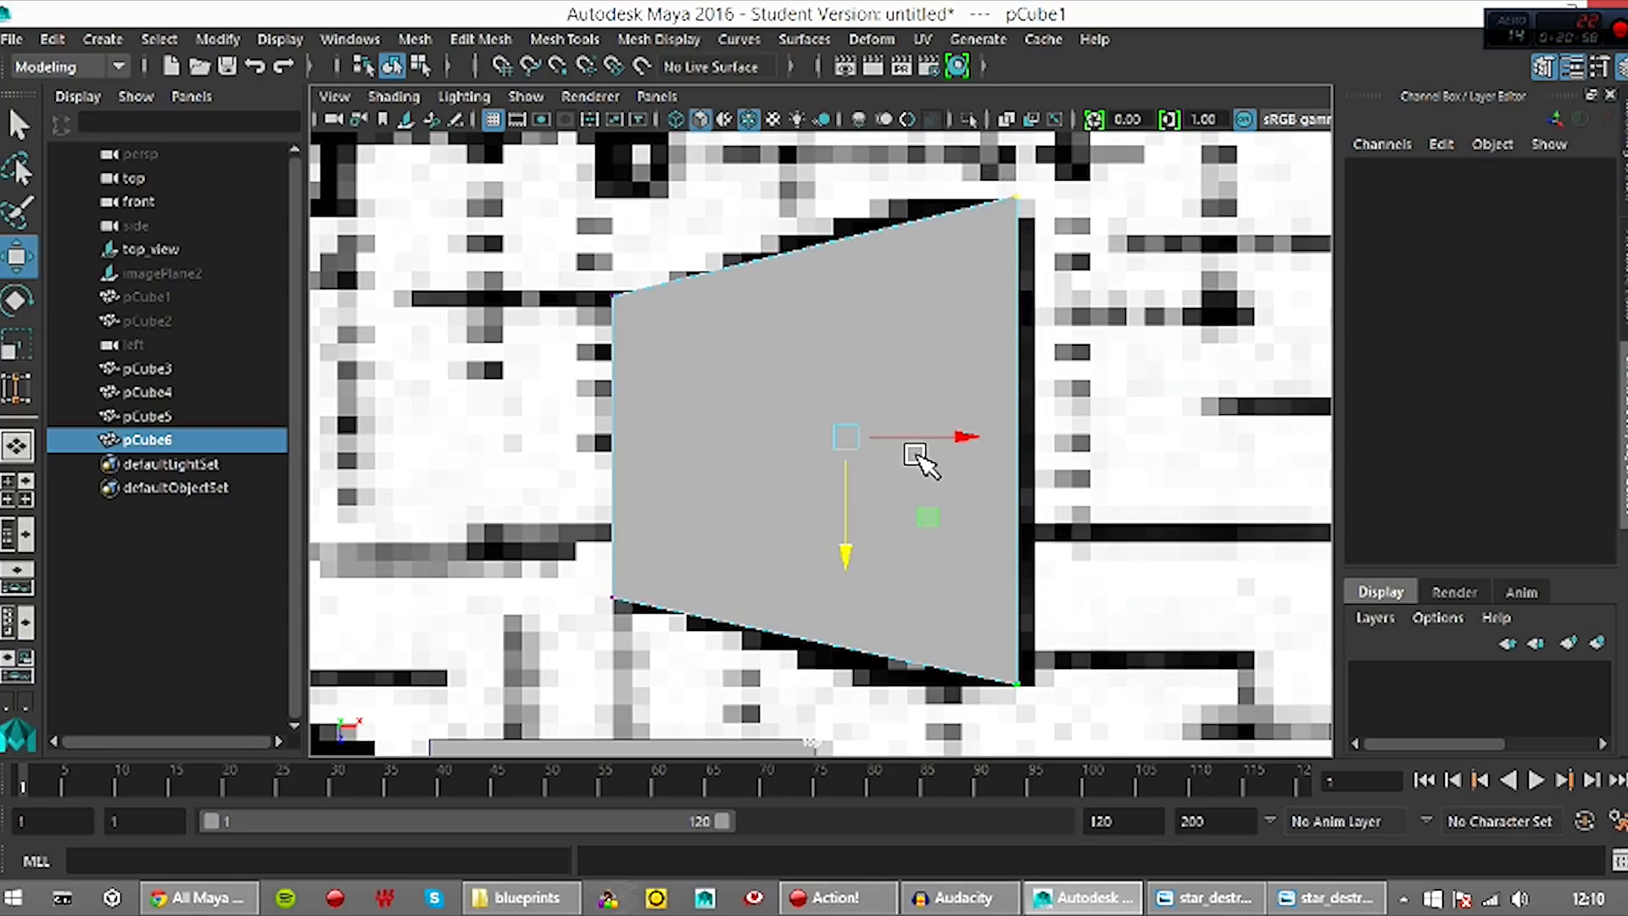
left_click_drag(926, 454, 944, 450)
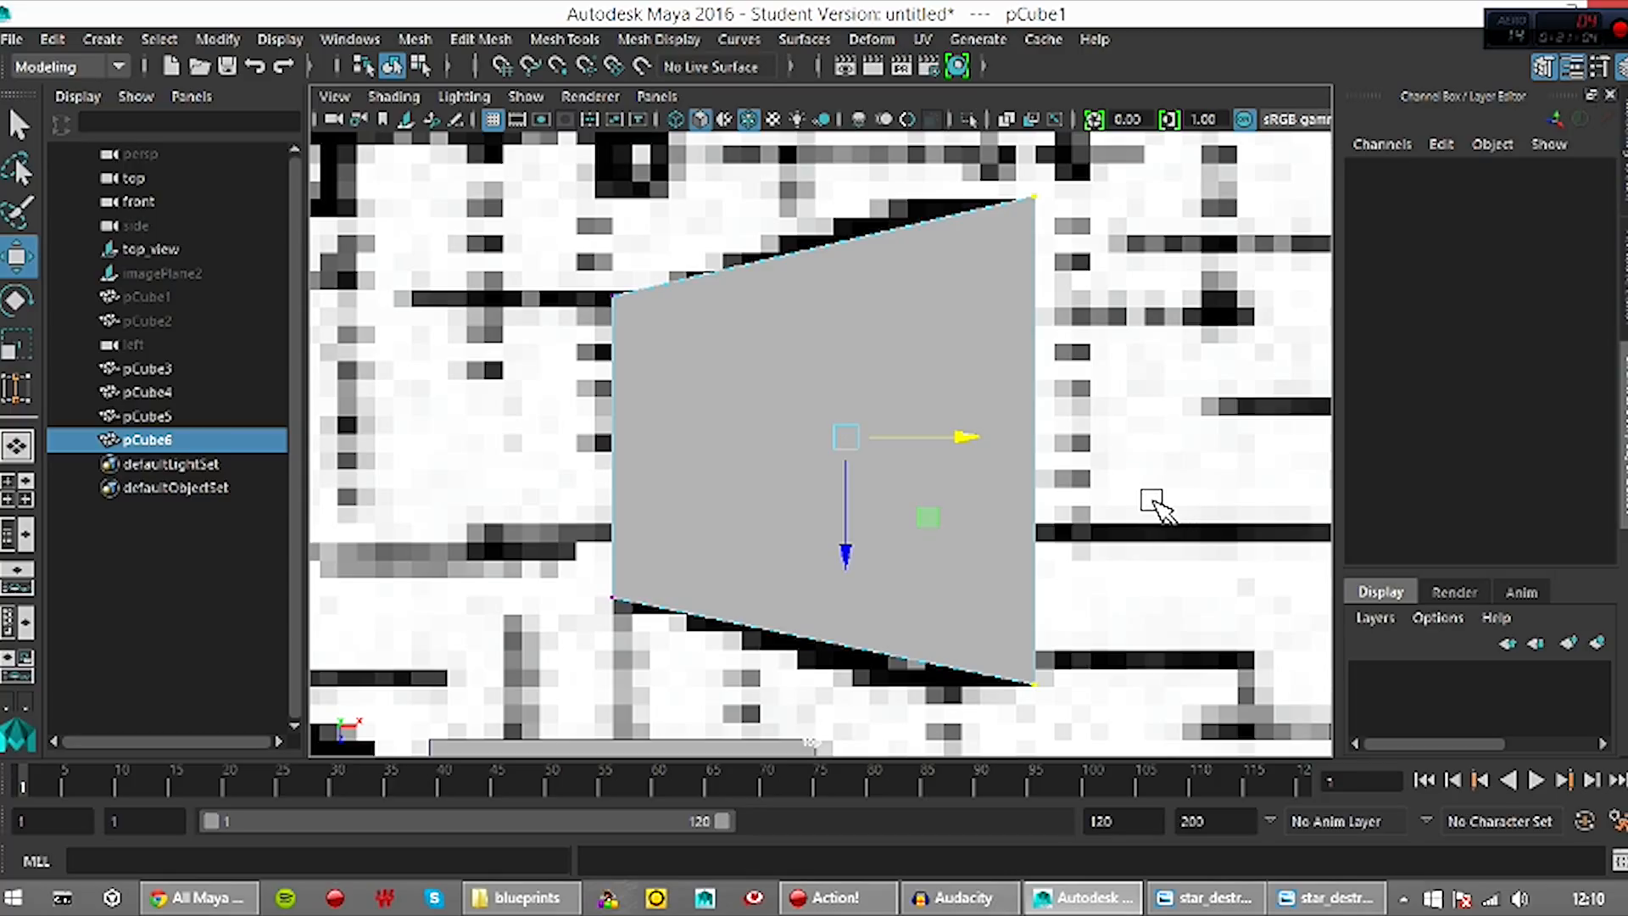
Return the trapezoid block to object selection and hide it to expose the blueprint details underneath
left_click_drag(144, 430, 159, 445)
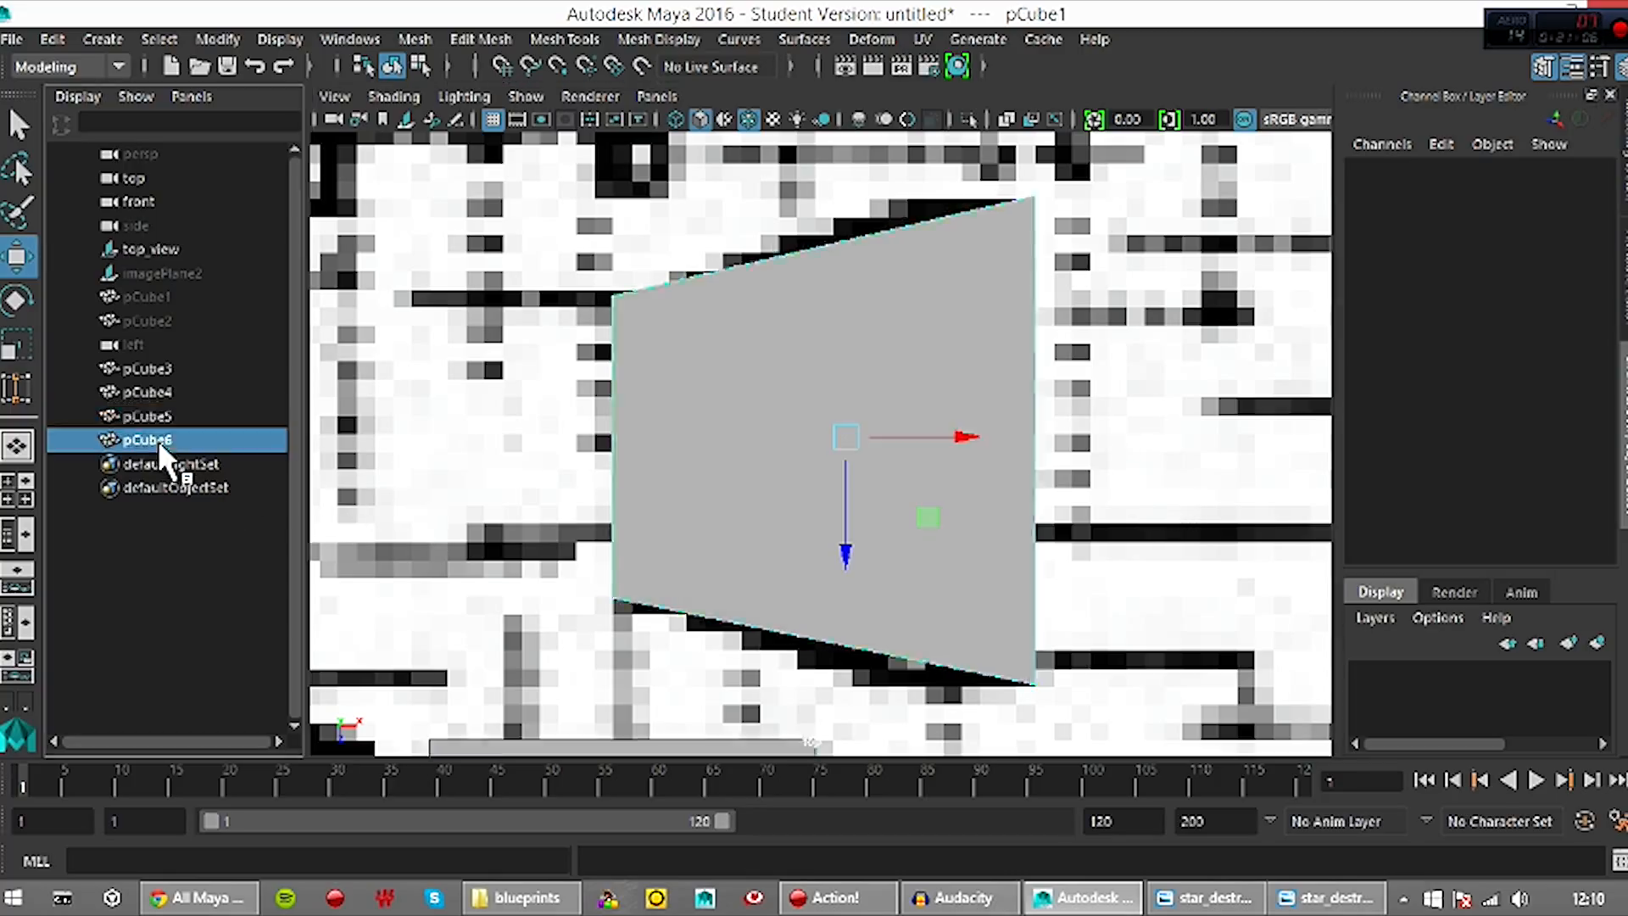
key("h")
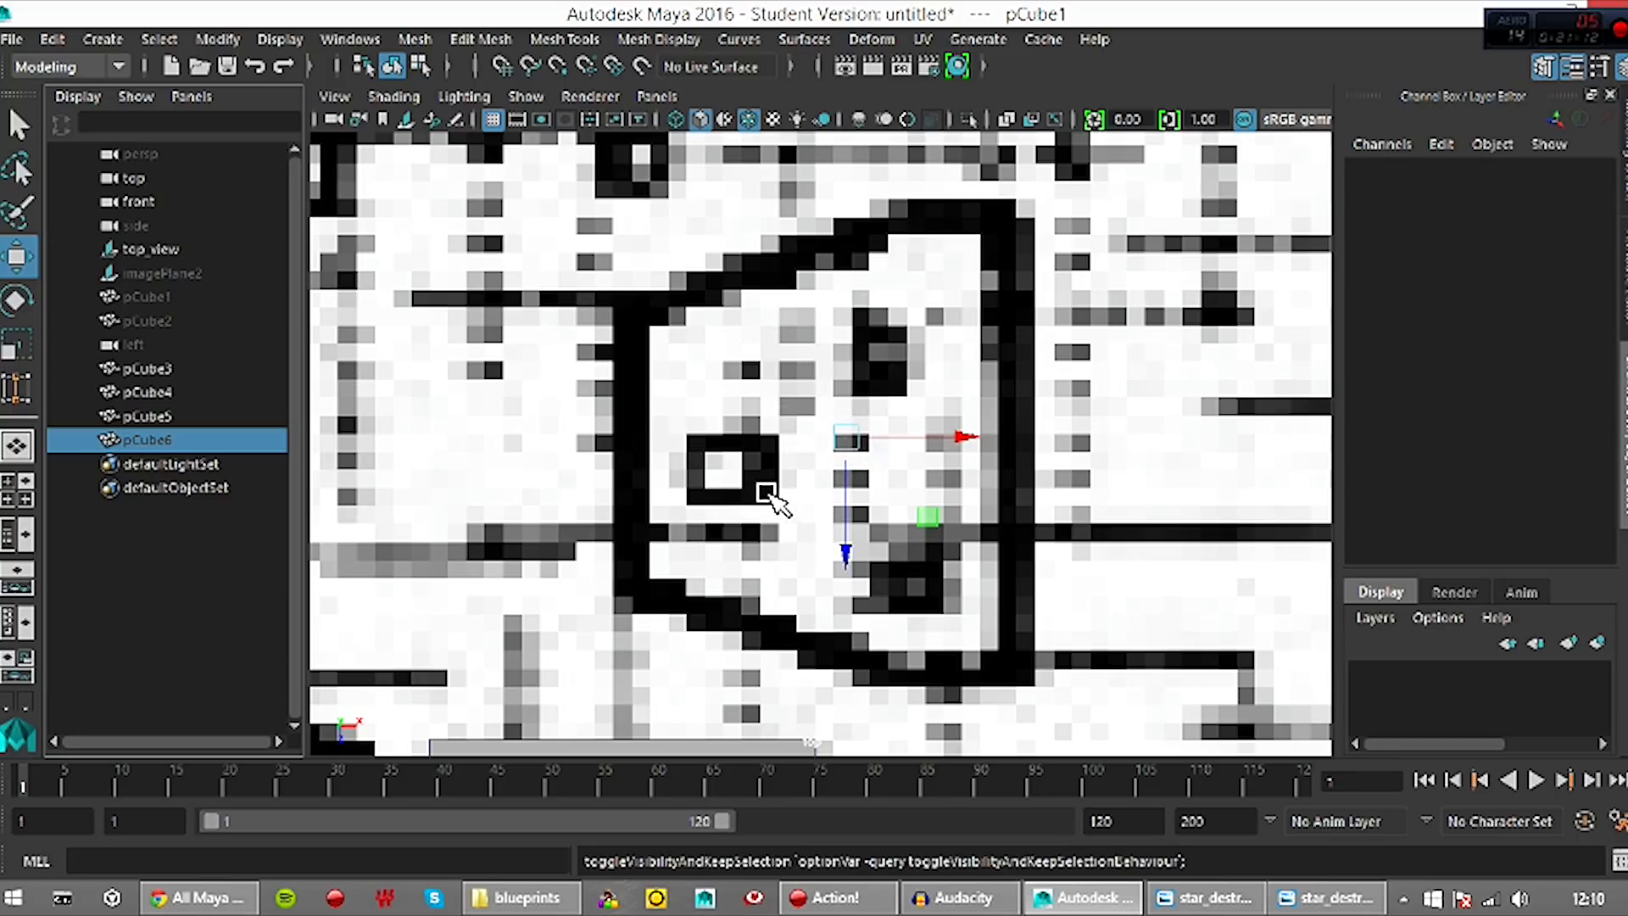
key("h")
key("h")
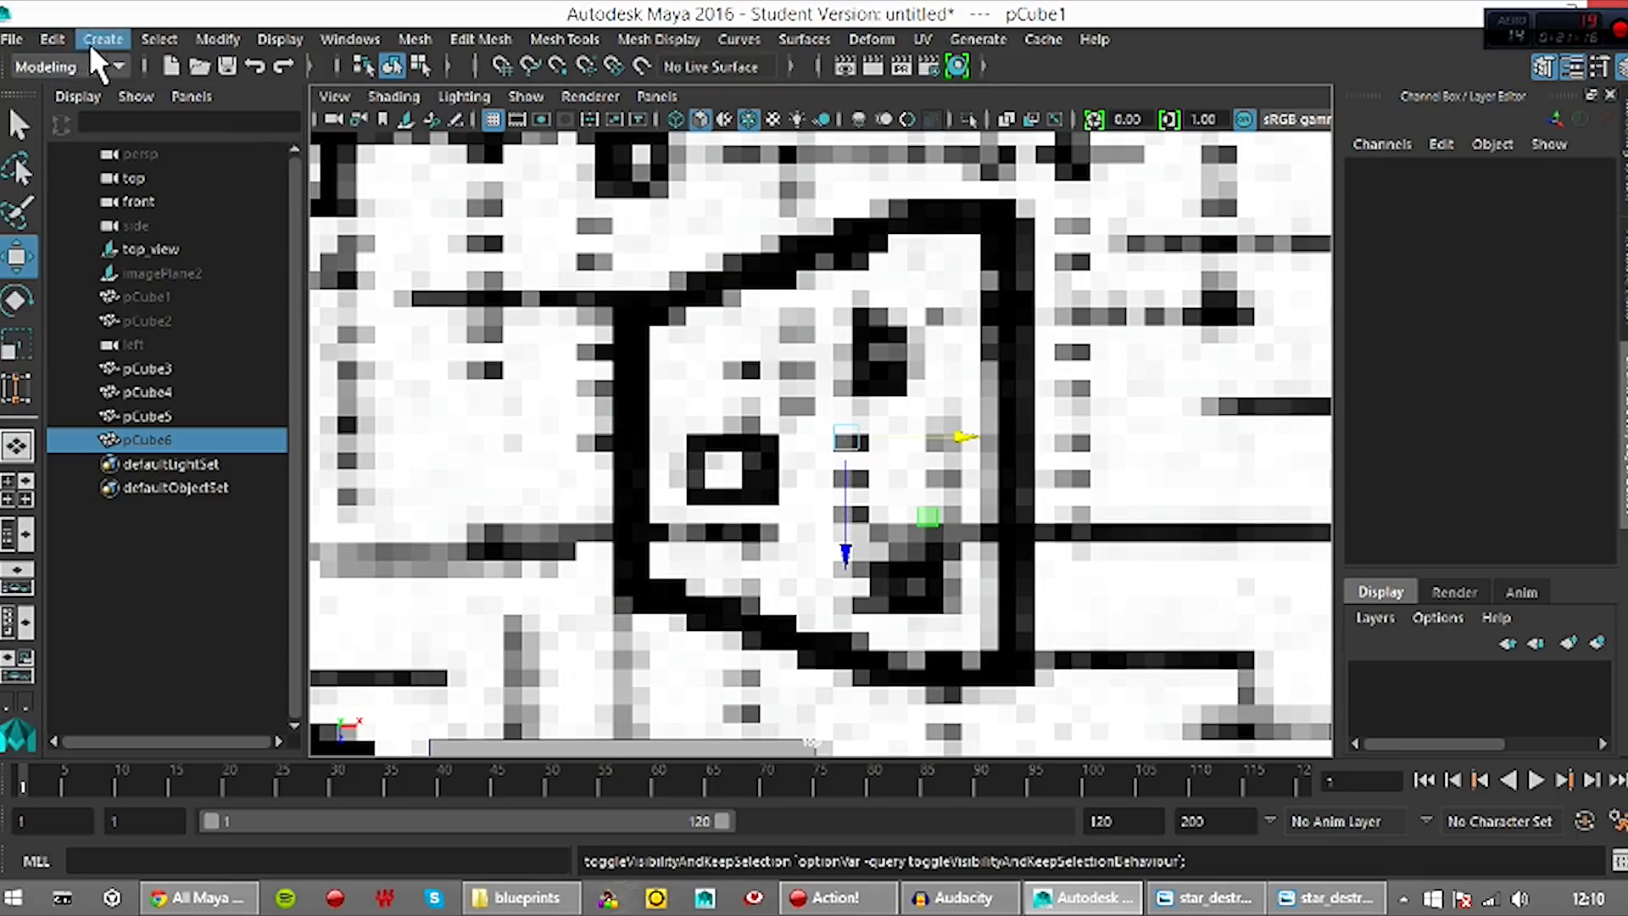
scroll(877, 534, "down", 5)
scroll(891, 536, "up", 6)
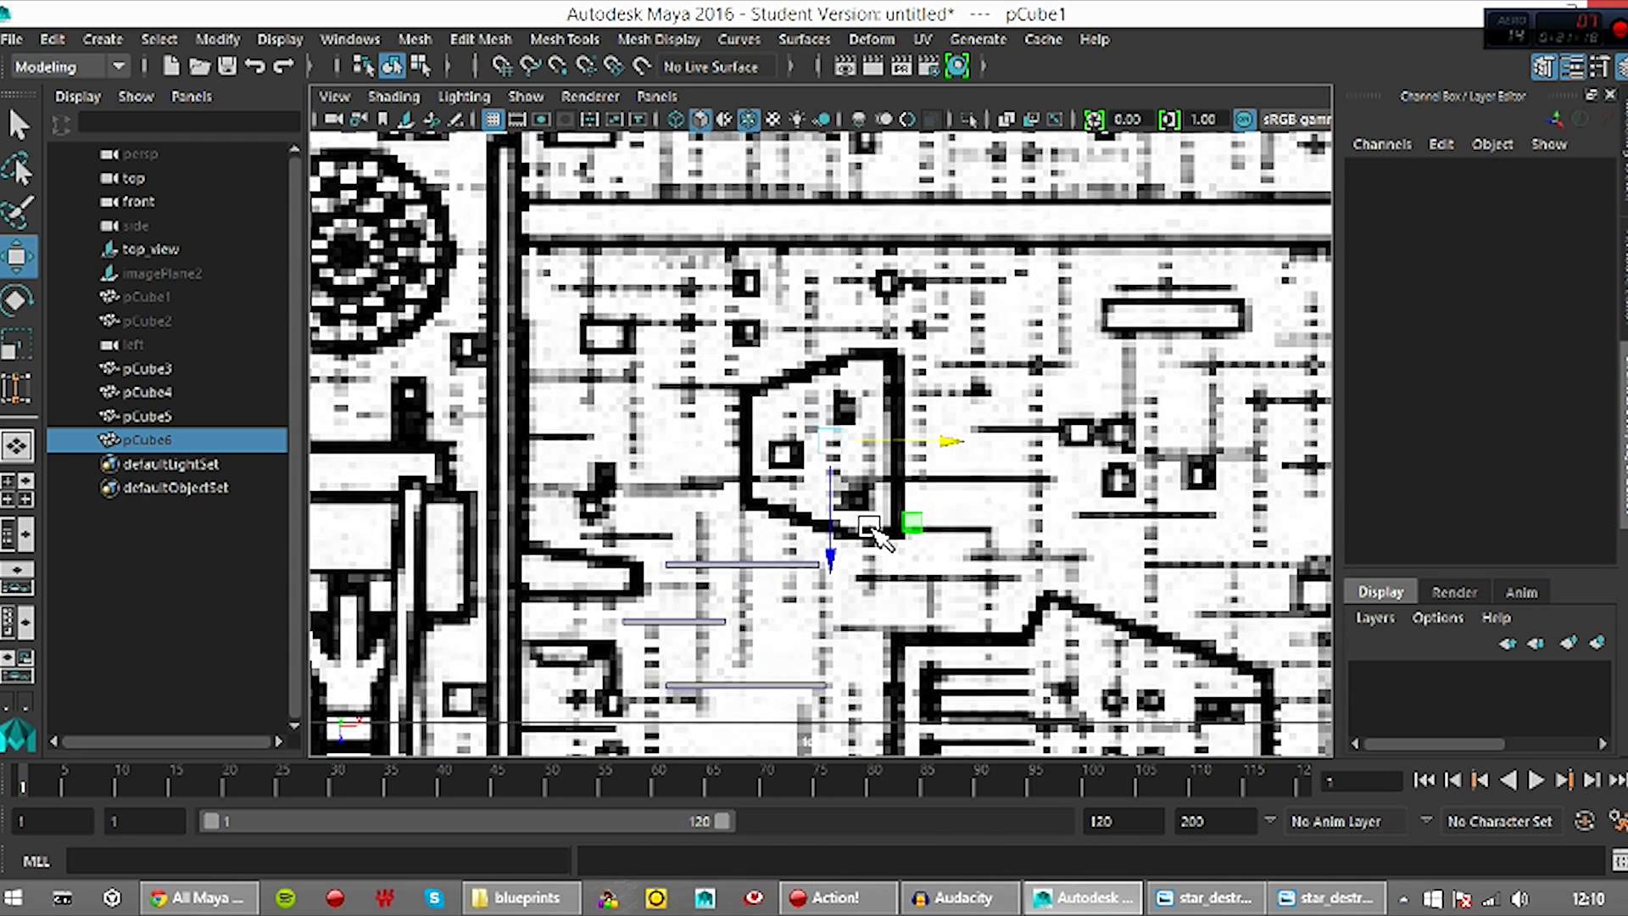
scroll(877, 534, "up", 2)
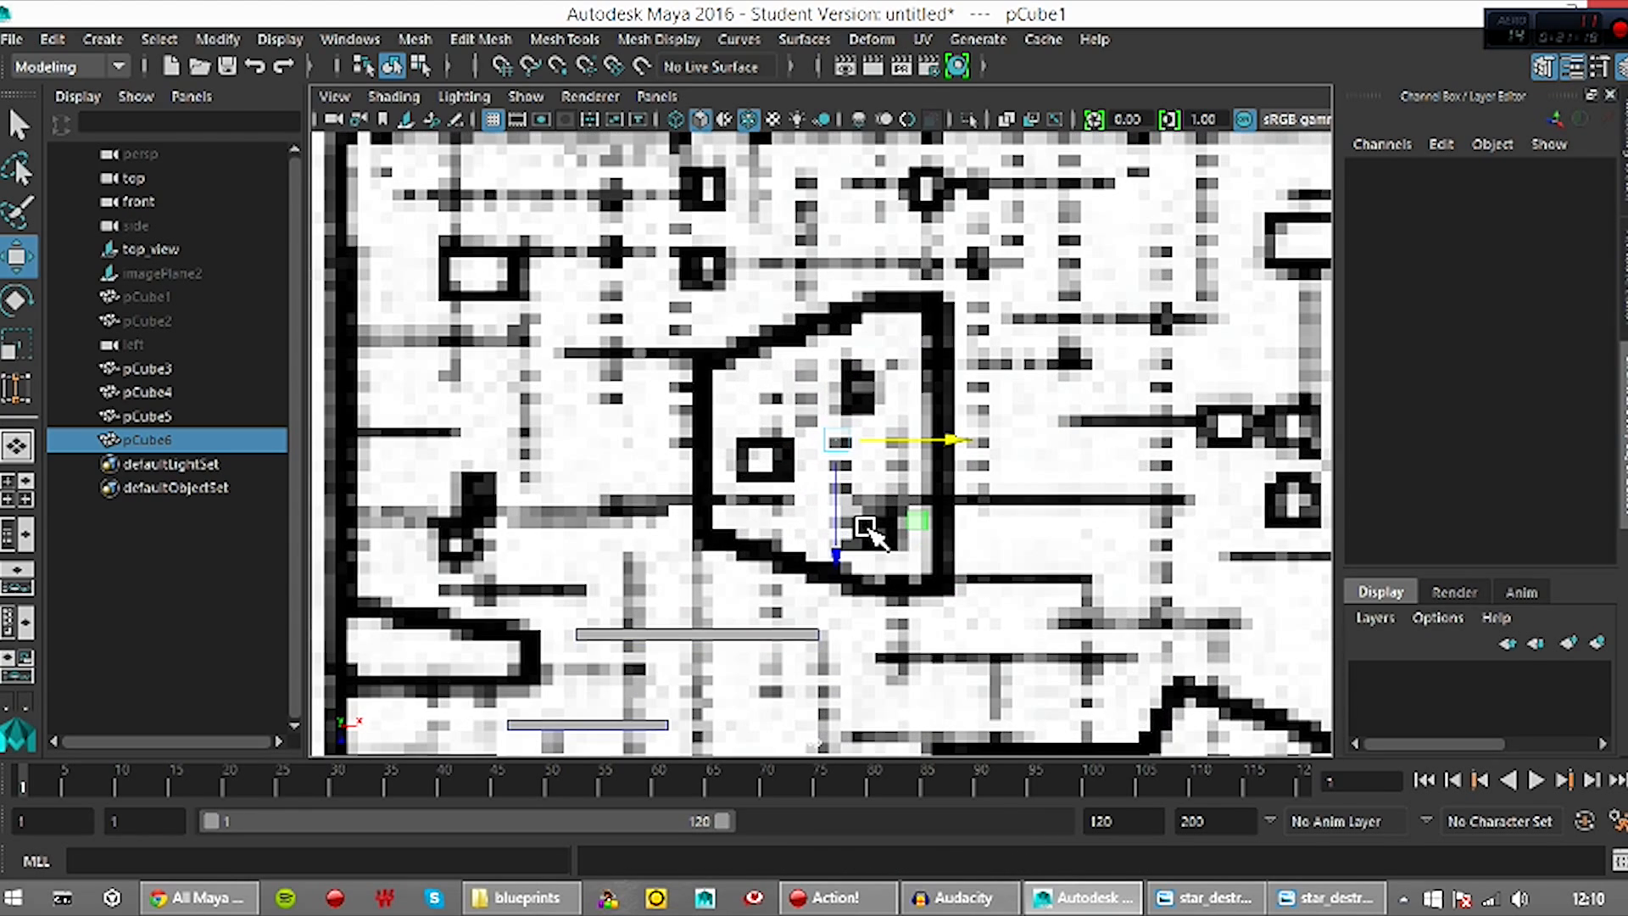
Duplicate the shortest panel-line bar and move the copy onto the small square inside the trapezoid outline
key("ctrl+d")
left_click(637, 732)
left_click_drag(582, 726, 830, 496)
scroll(831, 500, "up", 2)
scroll(831, 500, "up", 3)
Move the duplicated bar's vertices in X and Z so it covers the small square's outline
right_click_drag(829, 500, 704, 214)
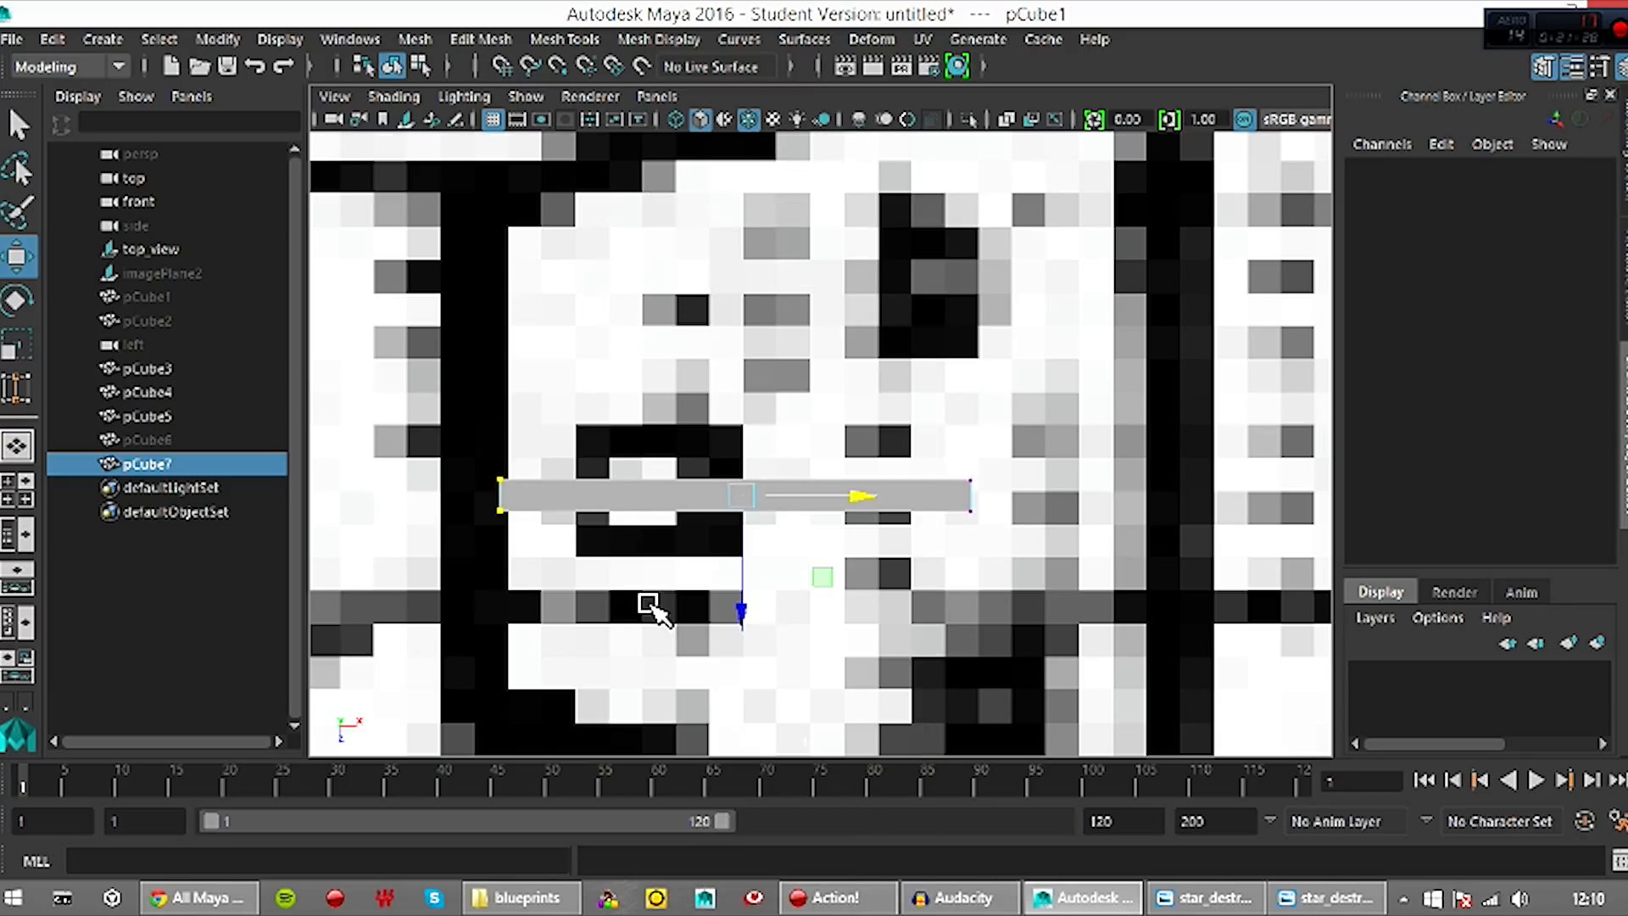
left_click_drag(821, 502, 695, 511)
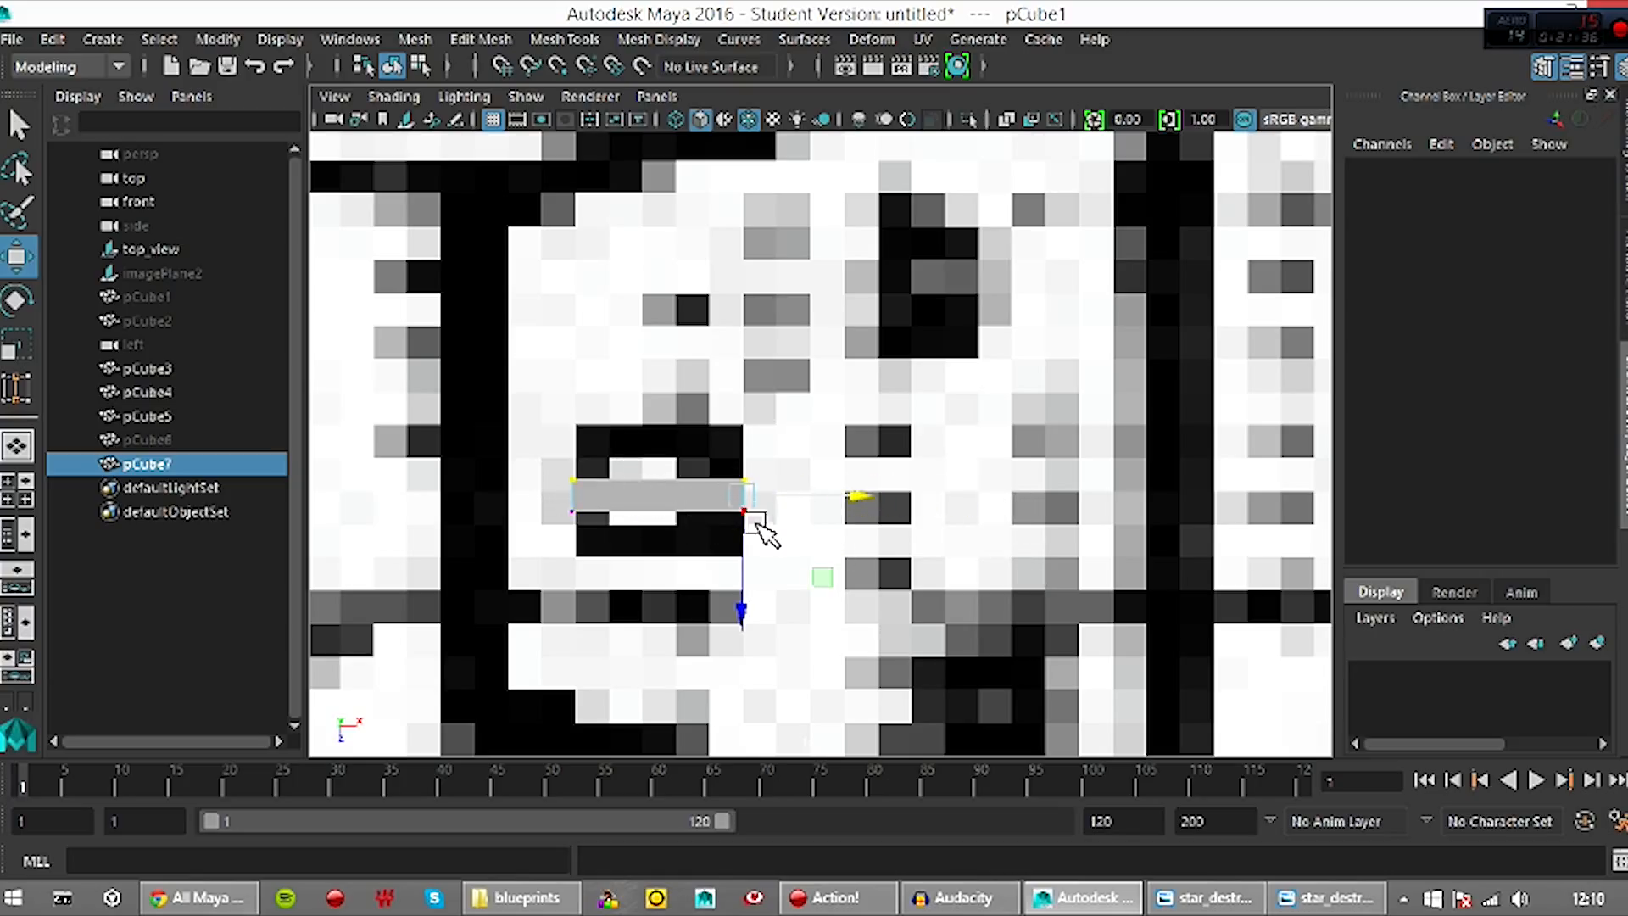
left_click_drag(746, 564, 746, 508)
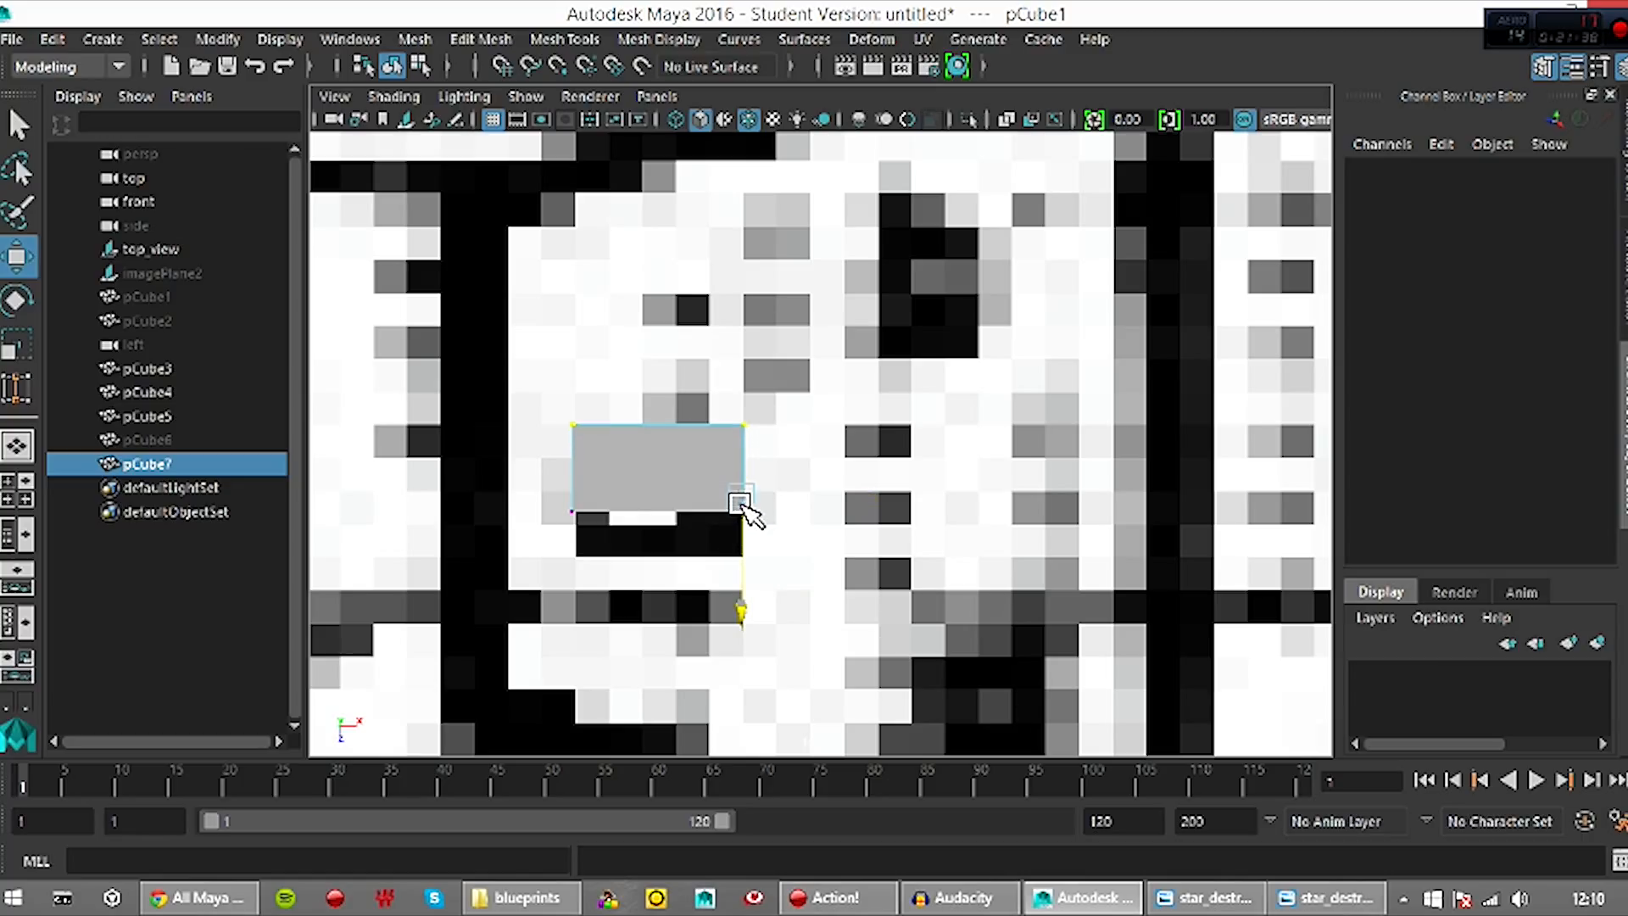
left_click_drag(745, 571, 750, 615)
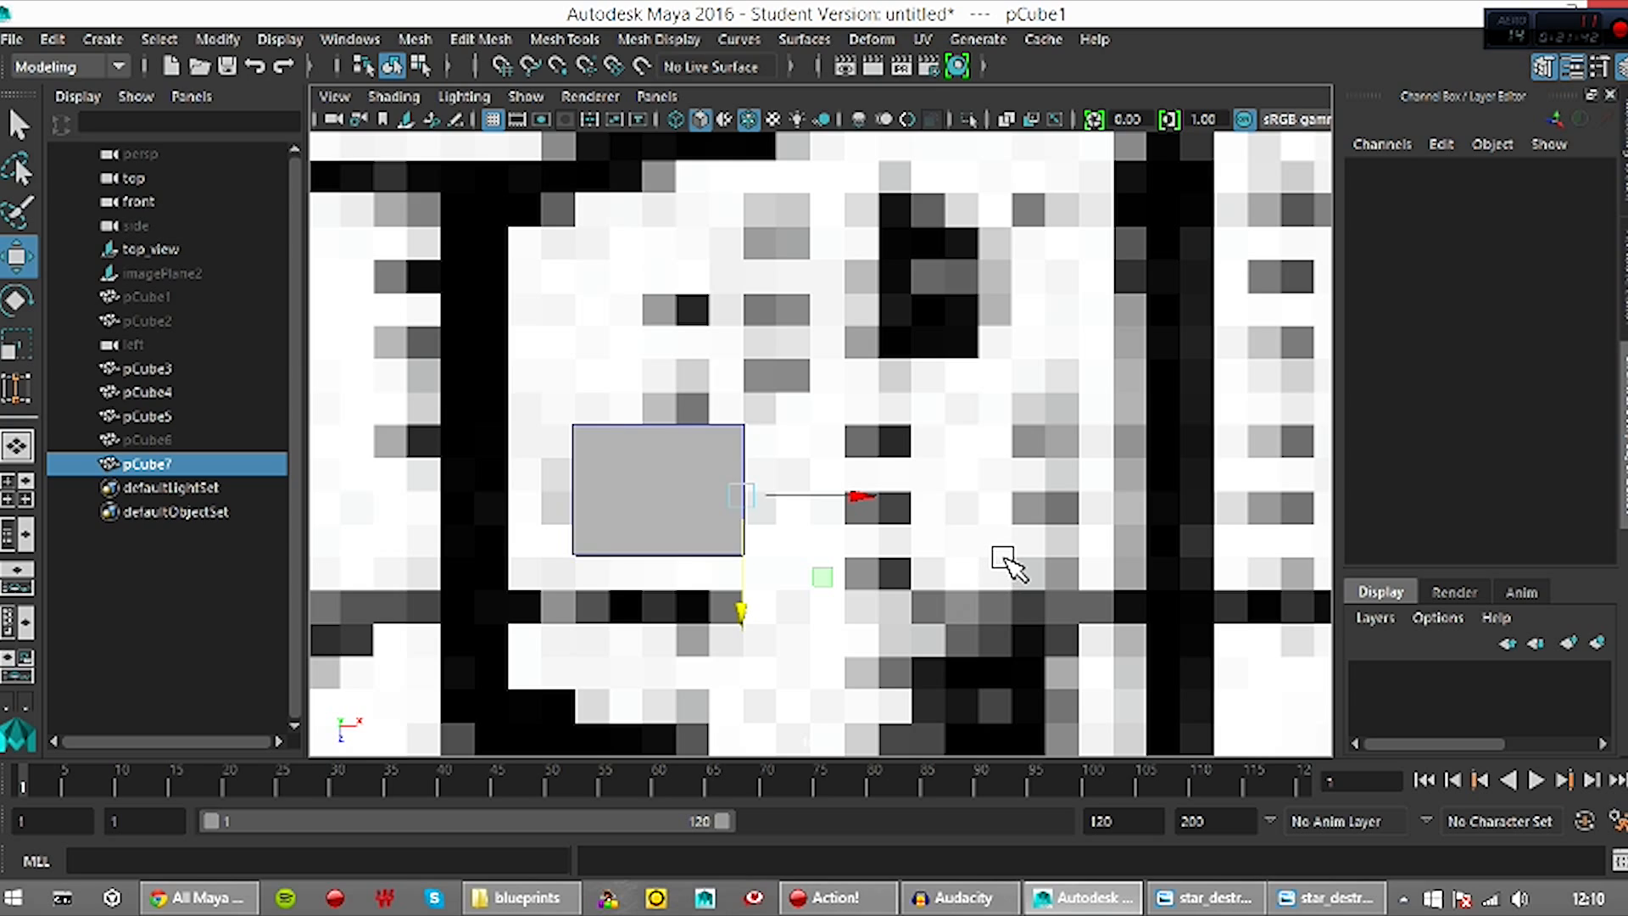
scroll(1013, 555, "down", 5)
scroll(966, 526, "up", 6)
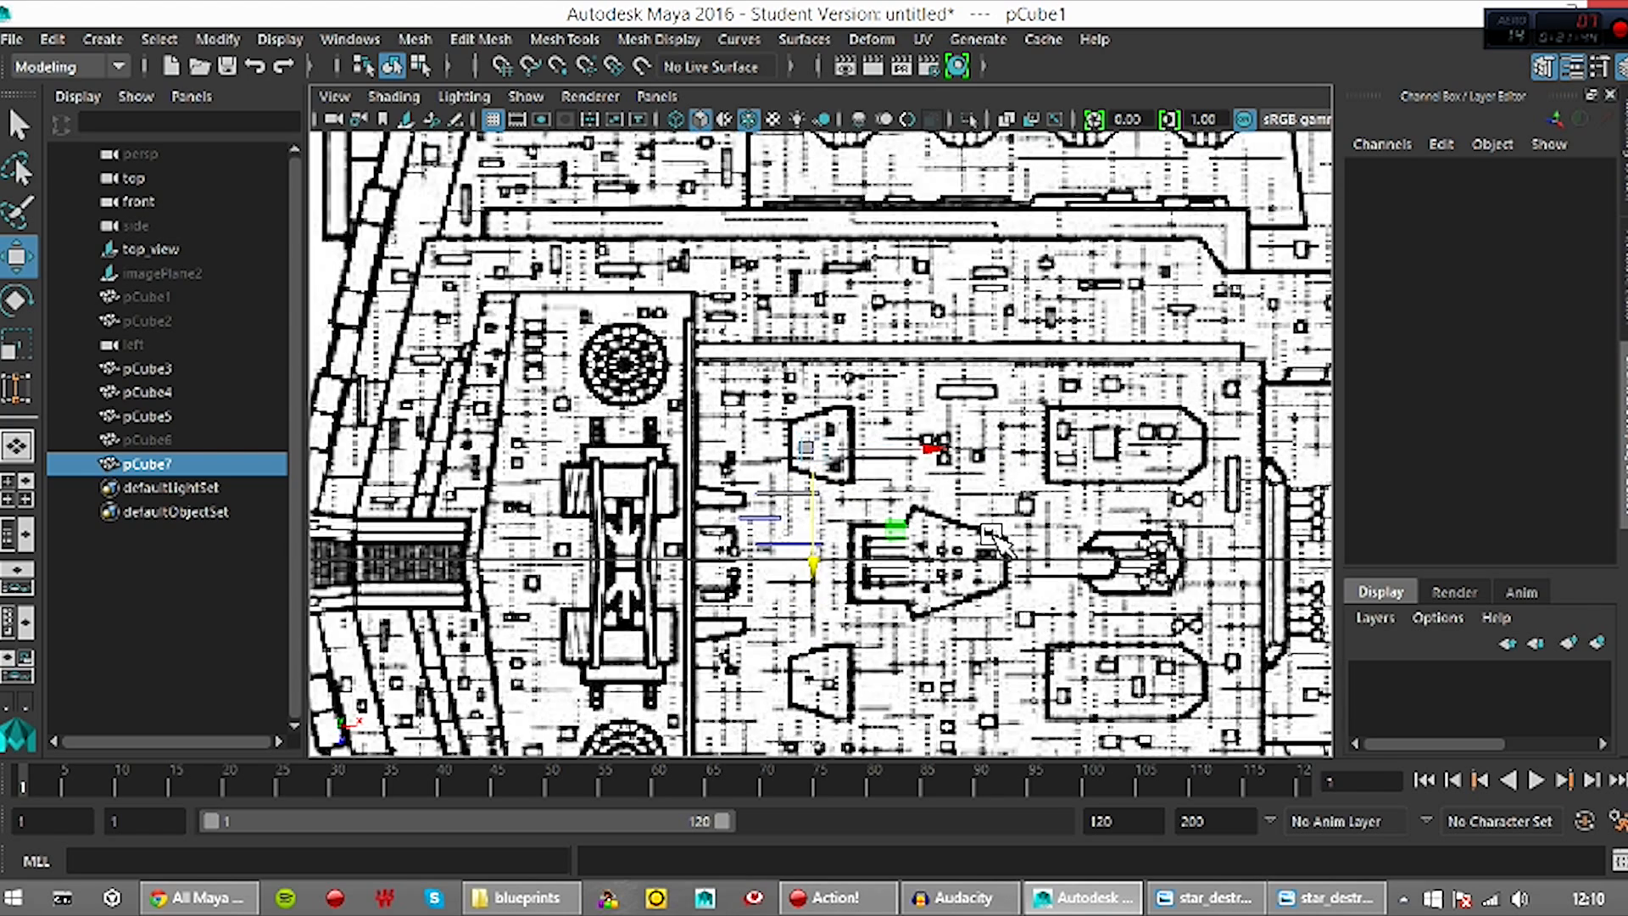
scroll(873, 474, "up", 1)
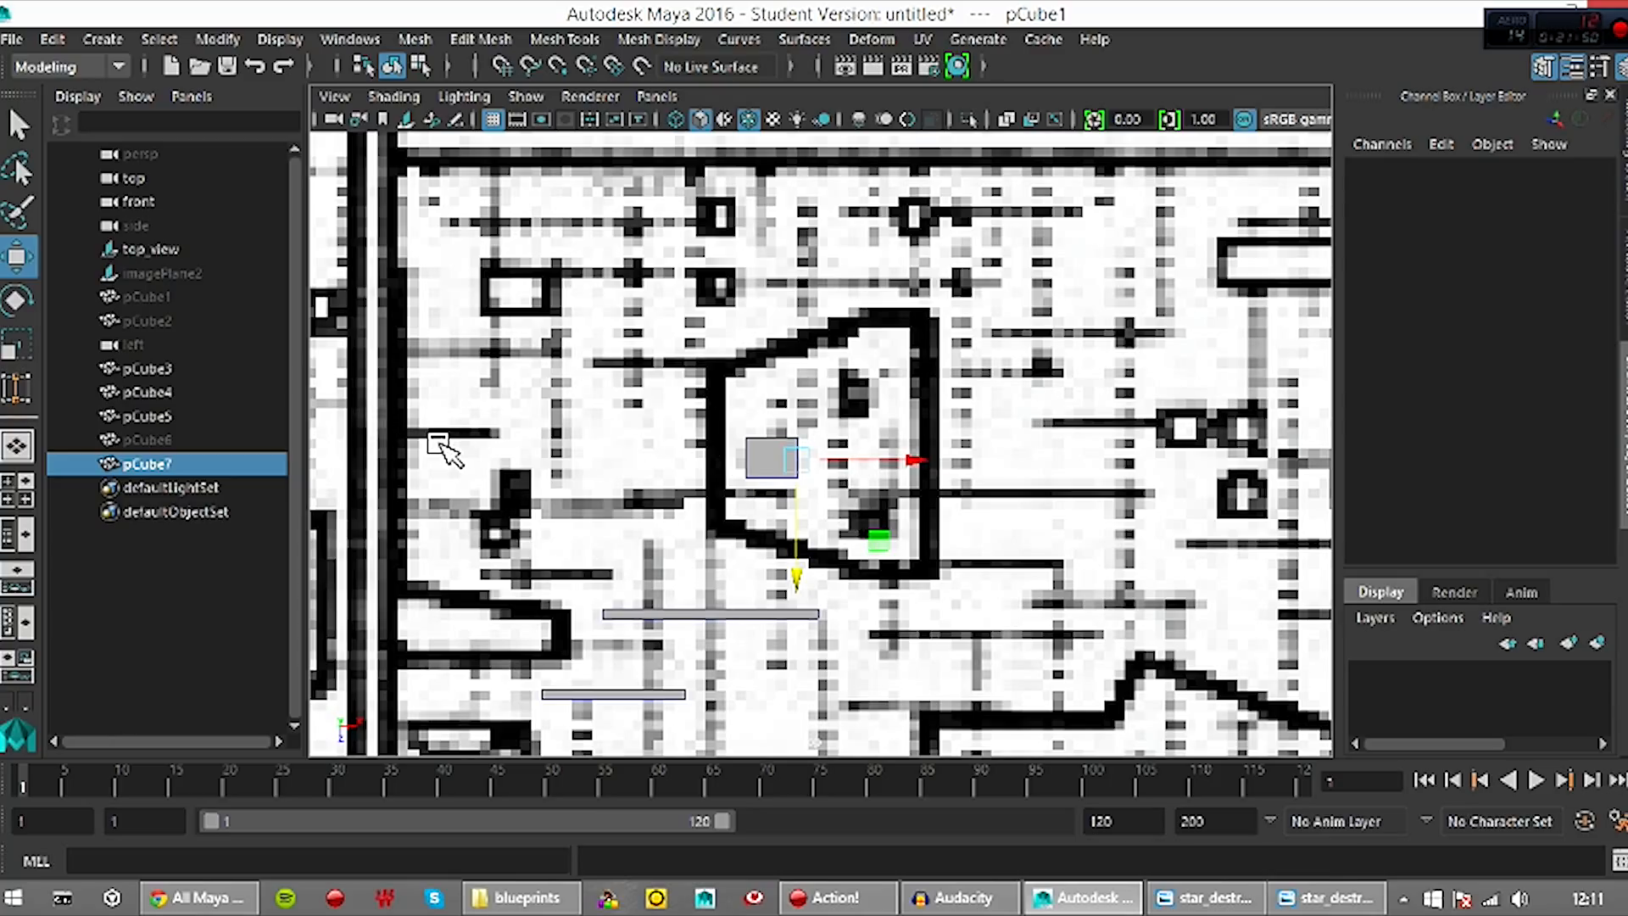
Switch to the perspective view, hide the top blueprint image plane and unhide the trapezoid block
key("space")
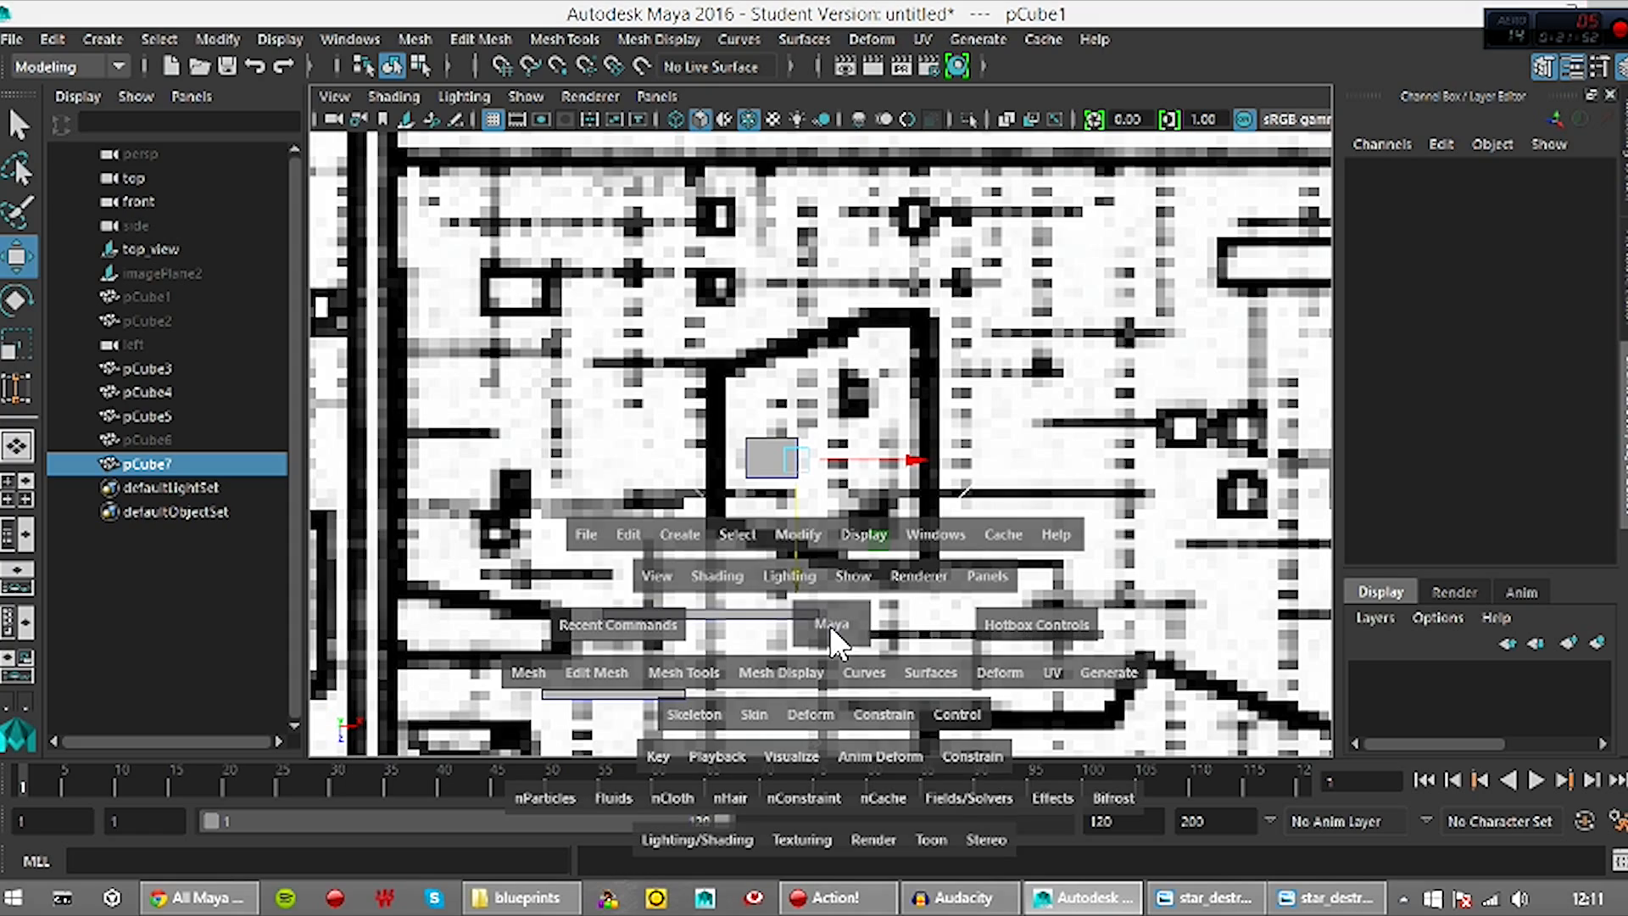
left_click_drag(822, 620, 822, 563)
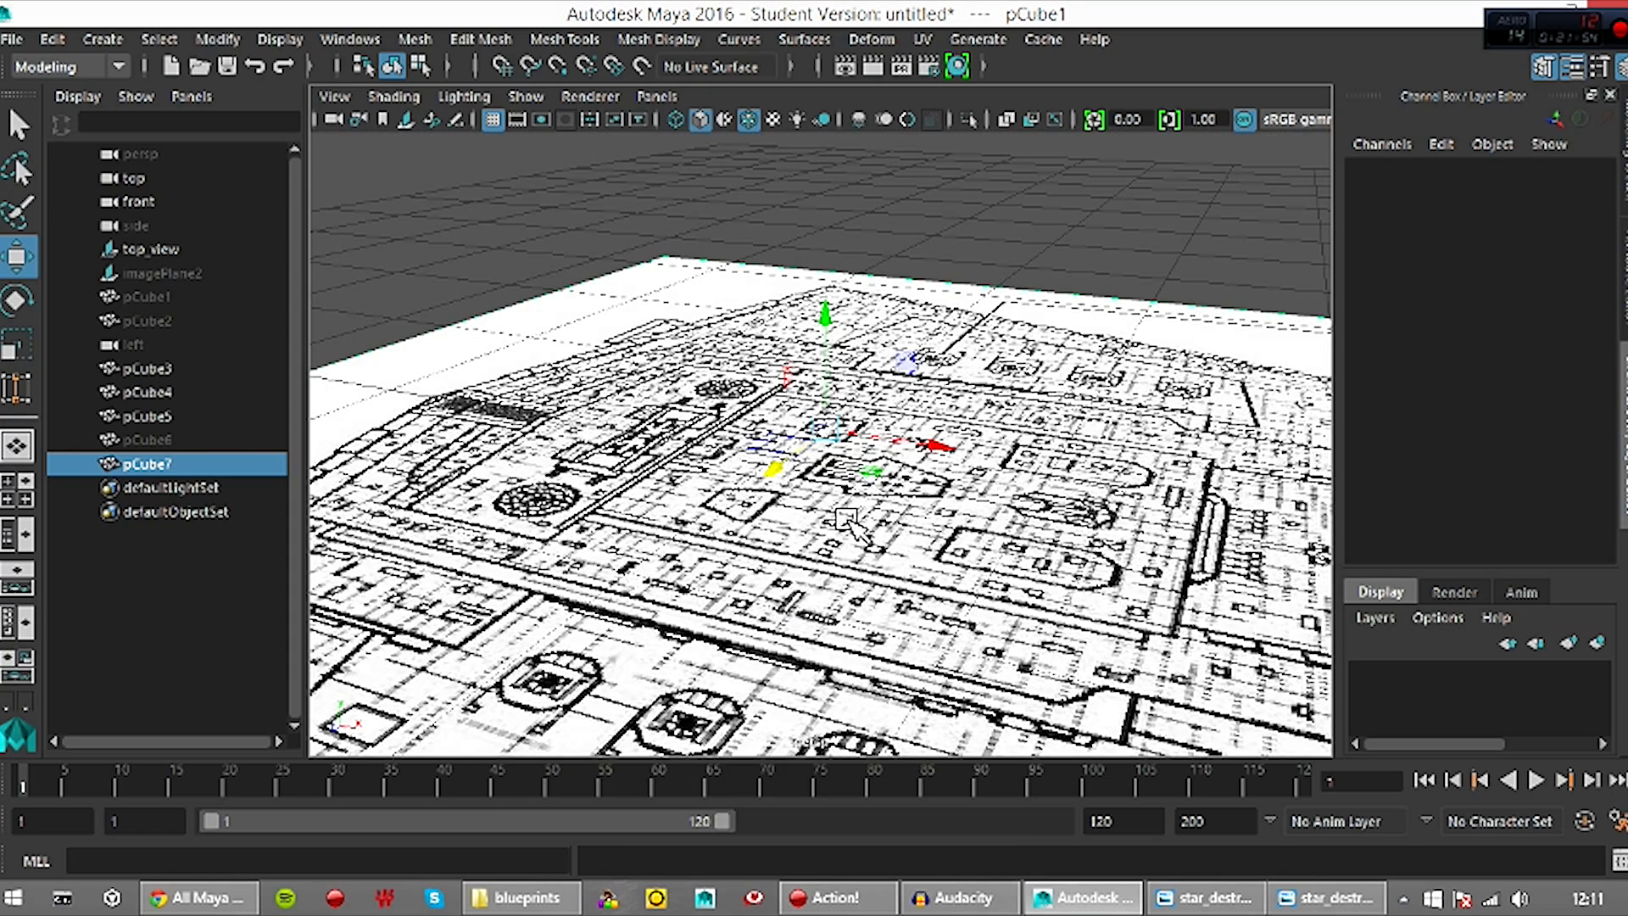
scroll(859, 546, "up", 5)
scroll(857, 490, "down", 5)
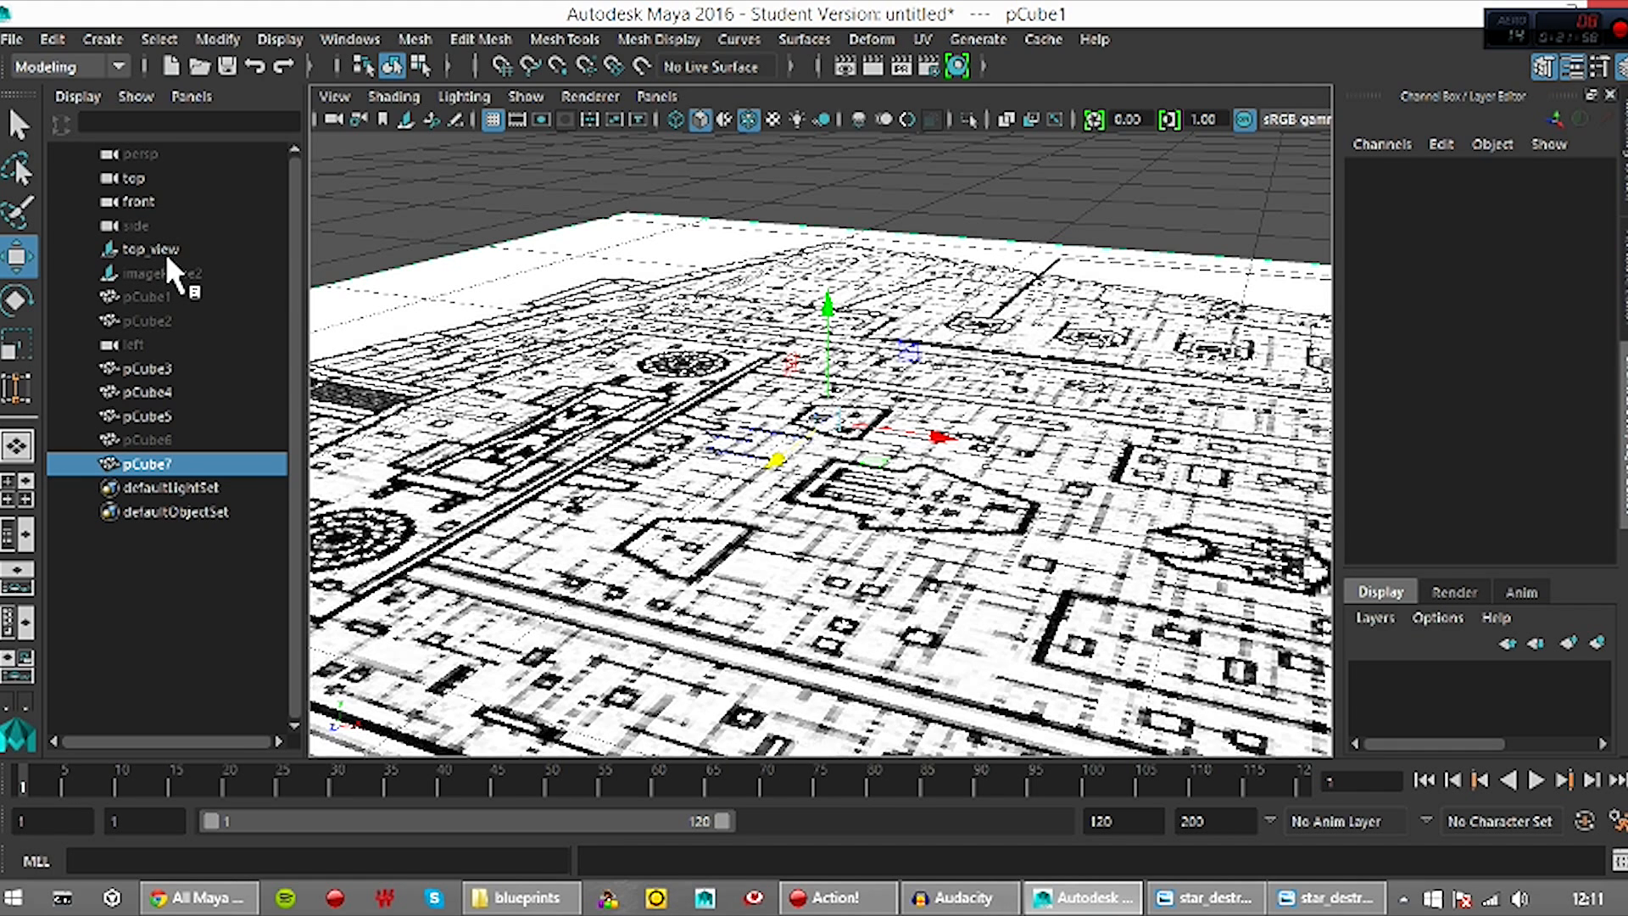
left_click(166, 253)
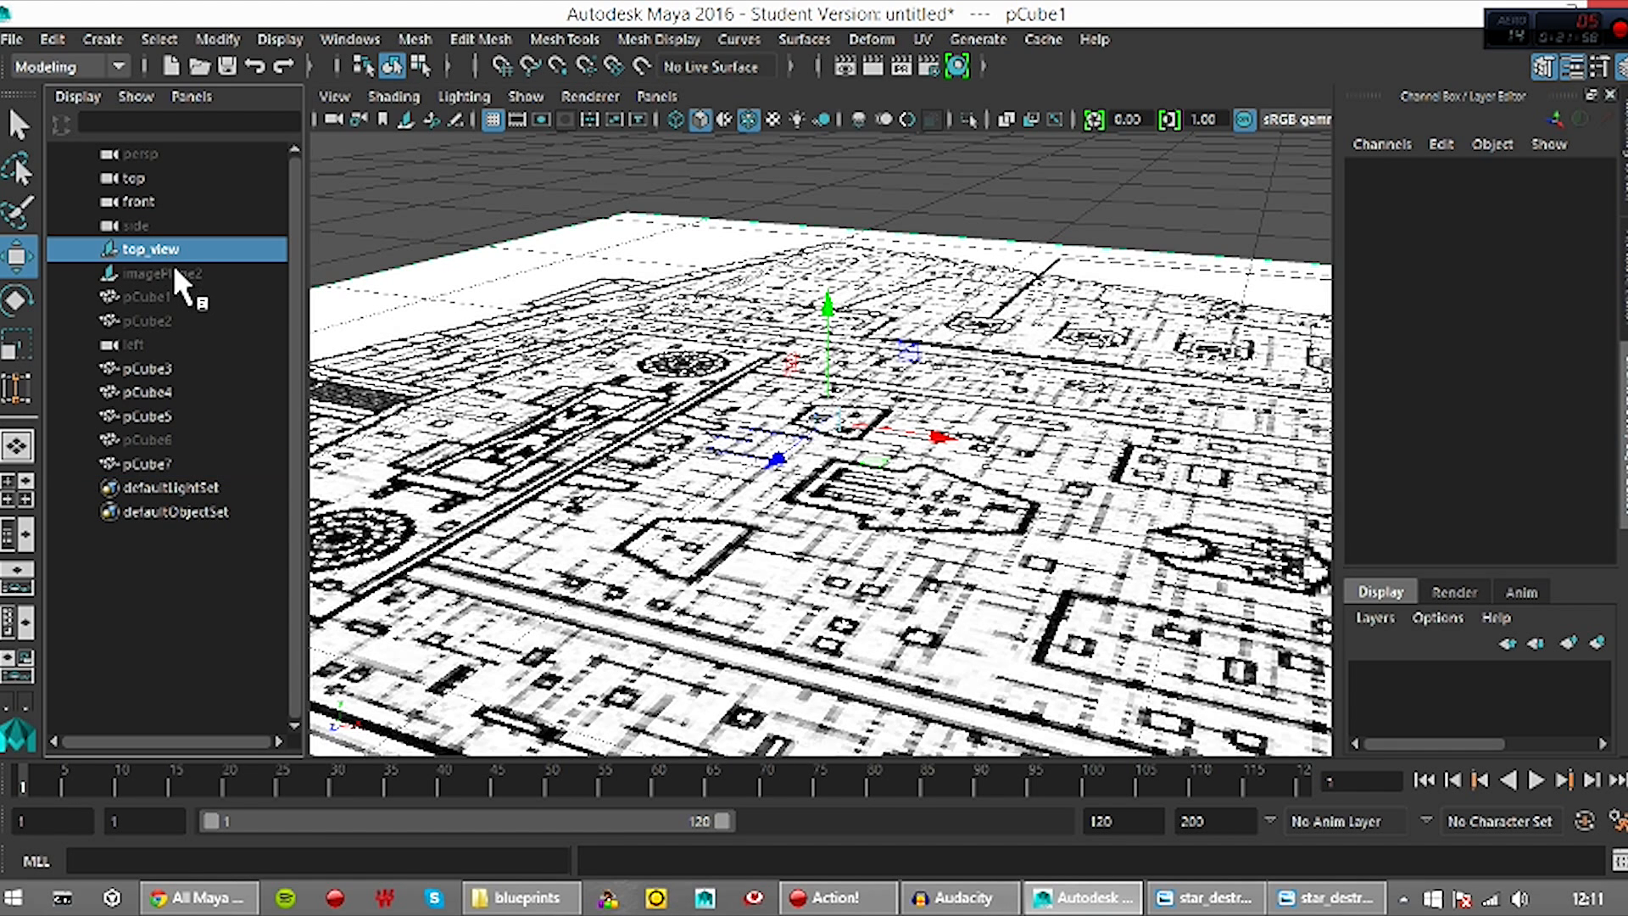
key("h")
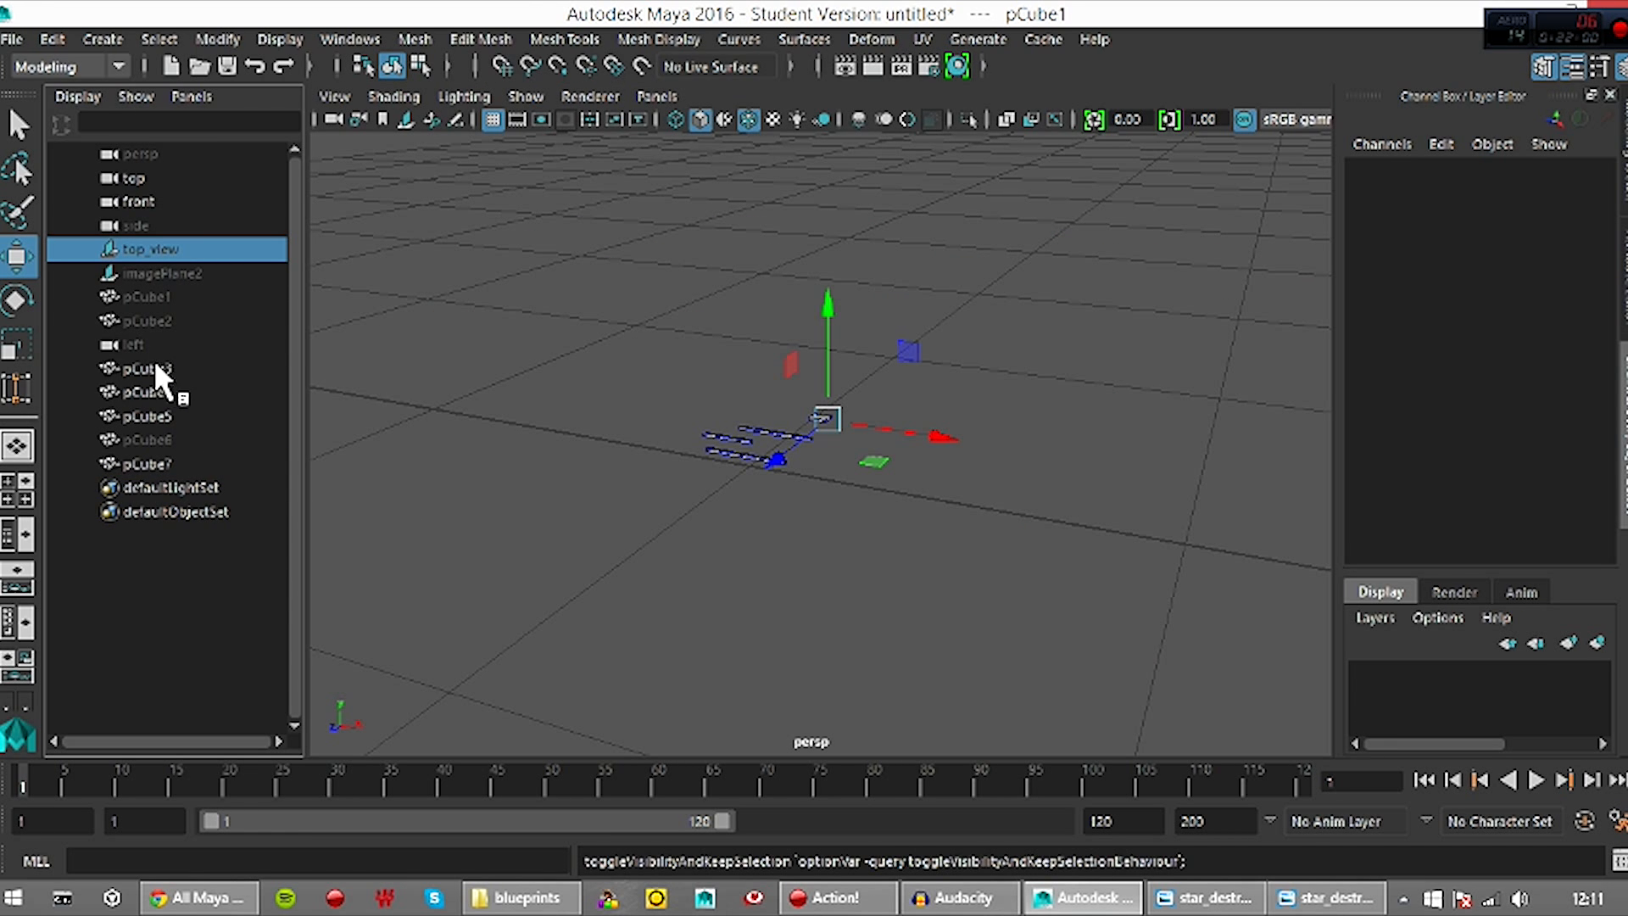
left_click(167, 443)
key("h")
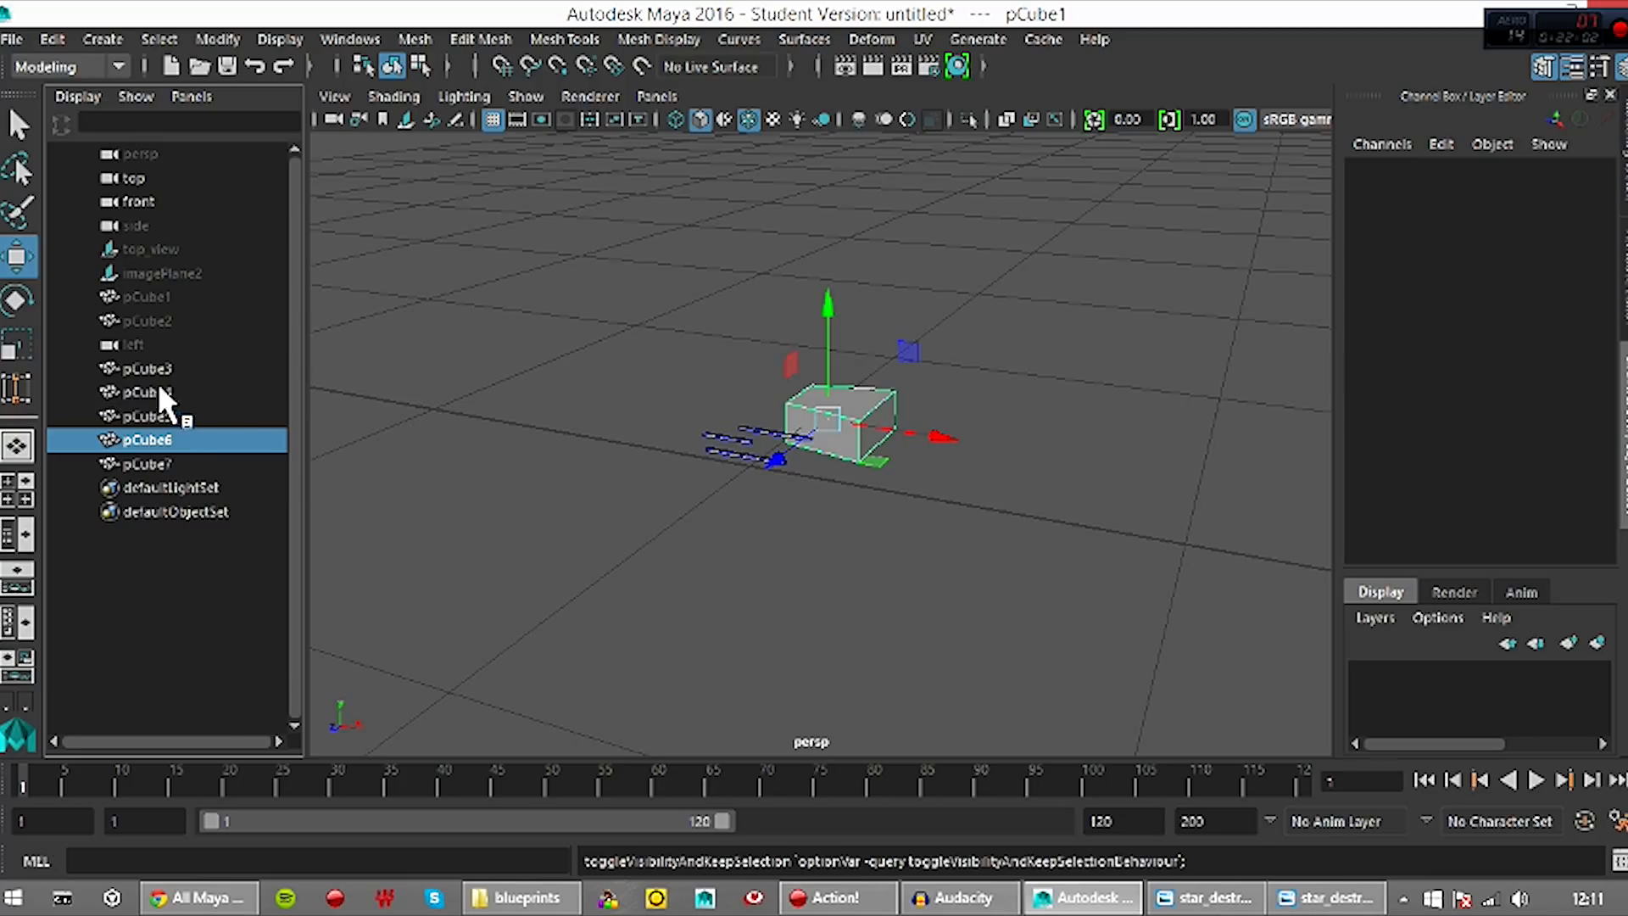
Unhide the two large superstructure blocks, pCube1 and pCube2, and frame them in the view
left_click_drag(154, 321, 154, 298)
key("h")
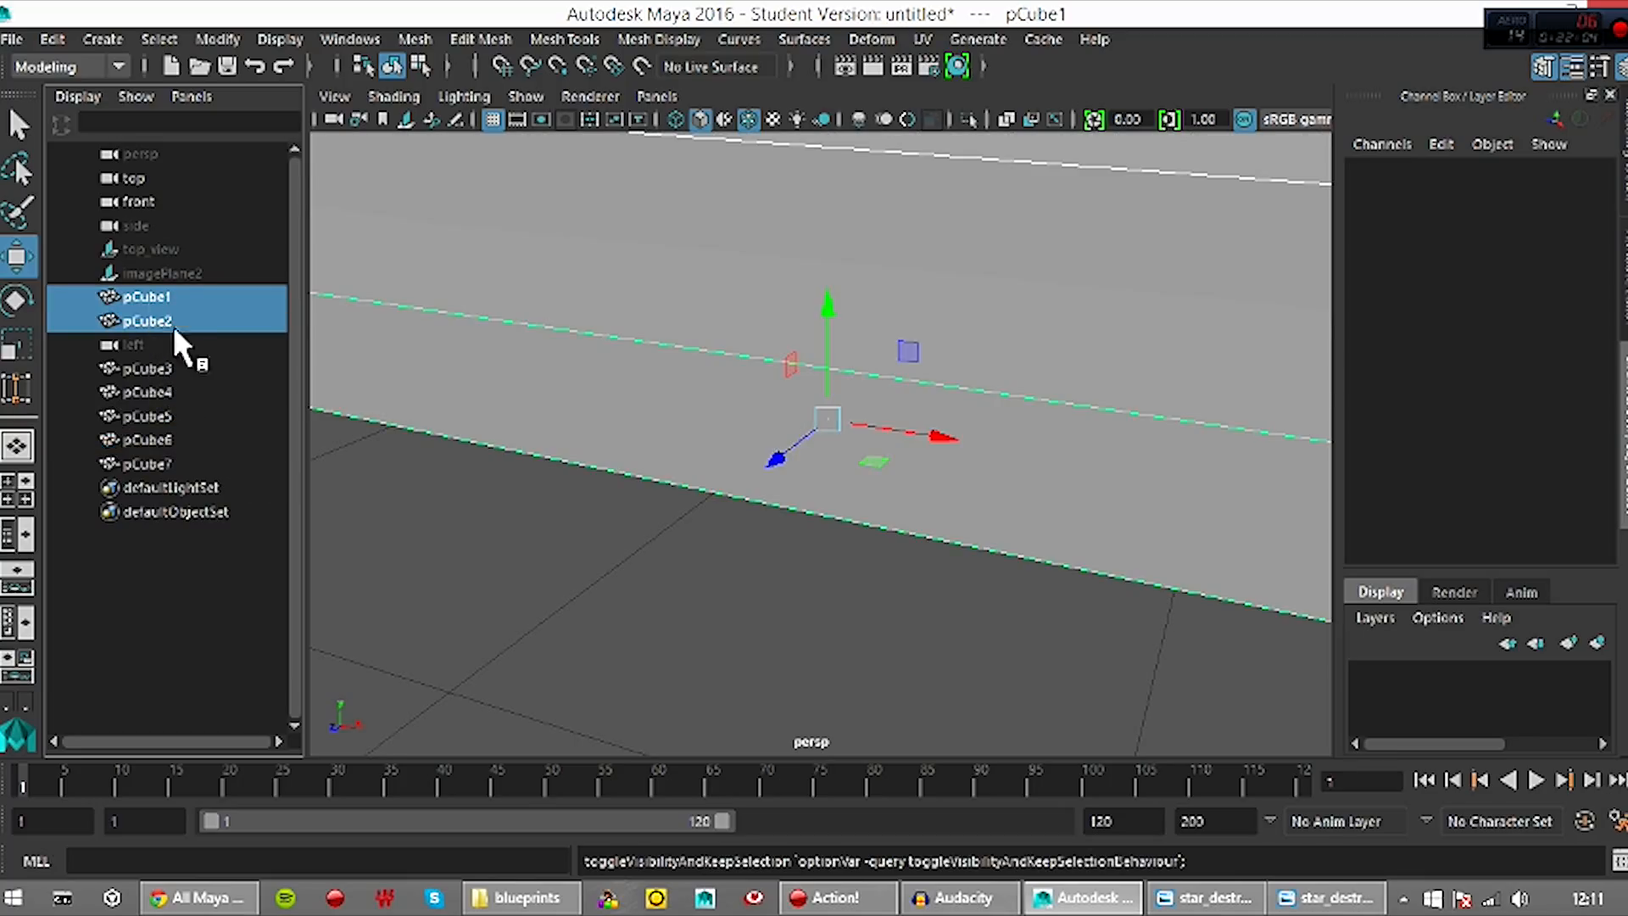
key("f")
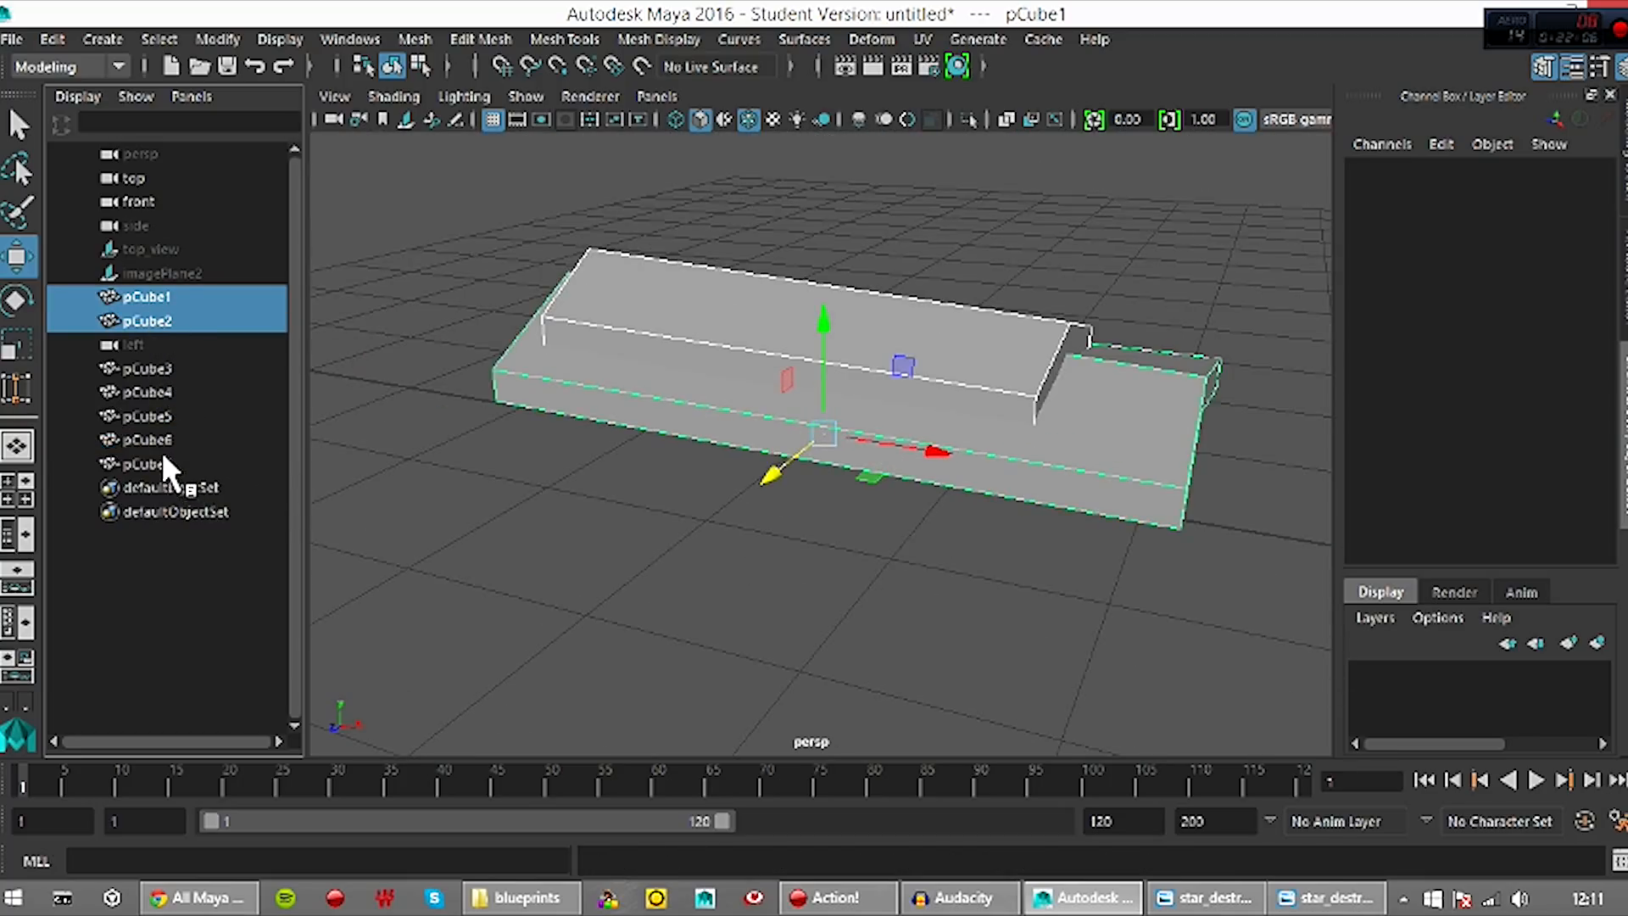
Select the five detail pieces, pCube3 to pCube7, and raise them along Y above the deck blocks
left_click_drag(161, 462, 161, 370)
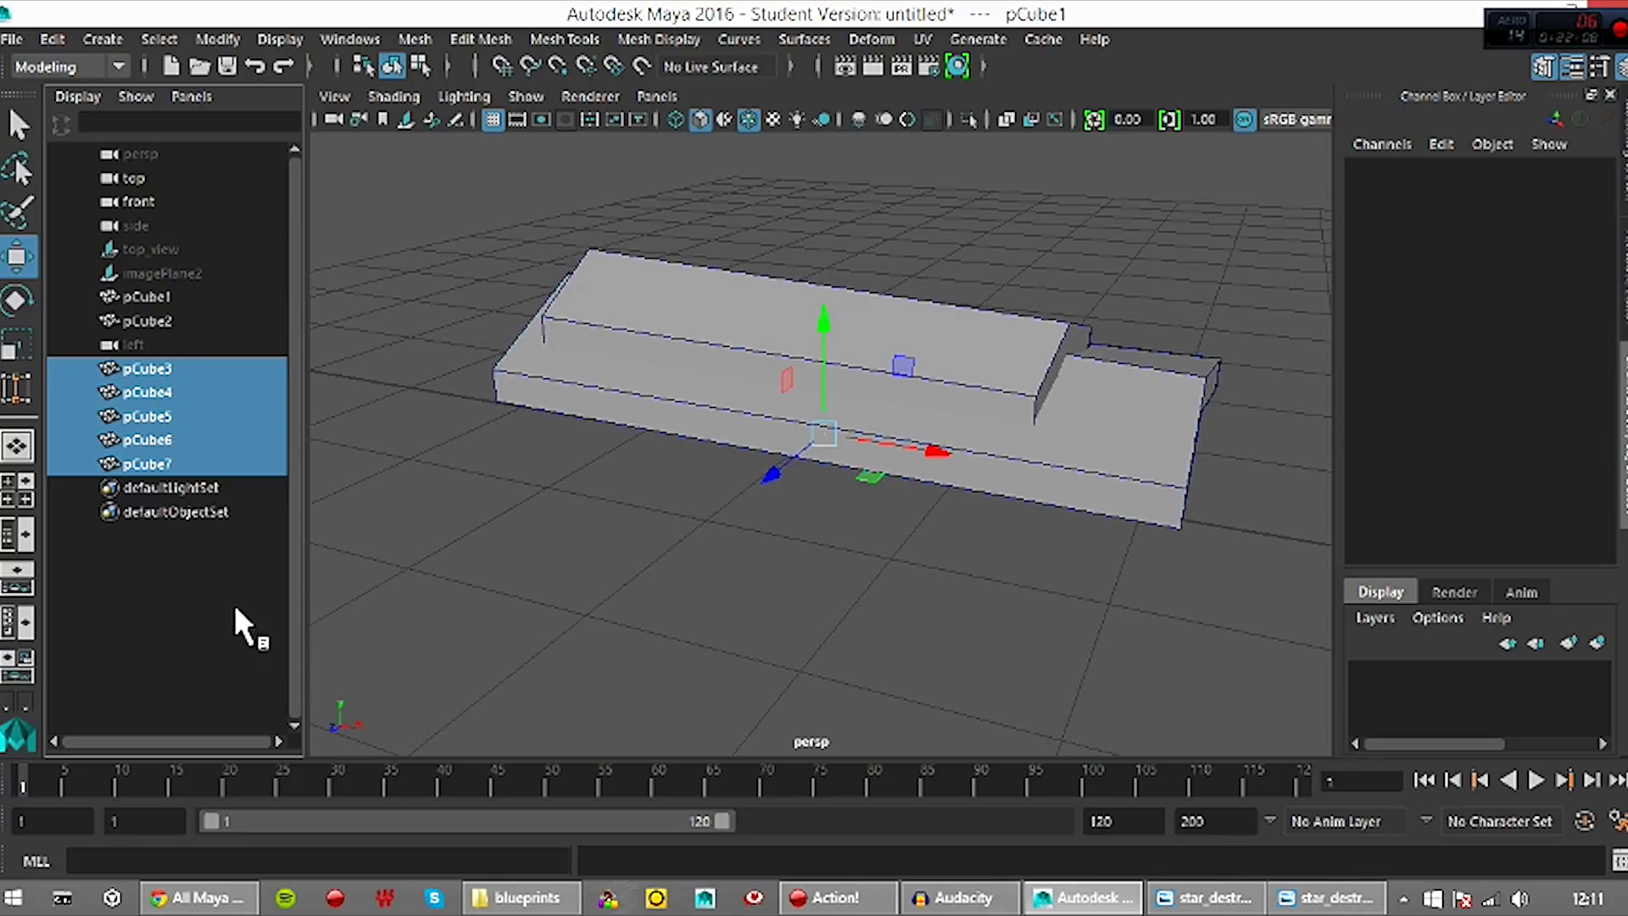
left_click_drag(828, 400, 824, 244)
left_click_drag(878, 461, 691, 585, "alt")
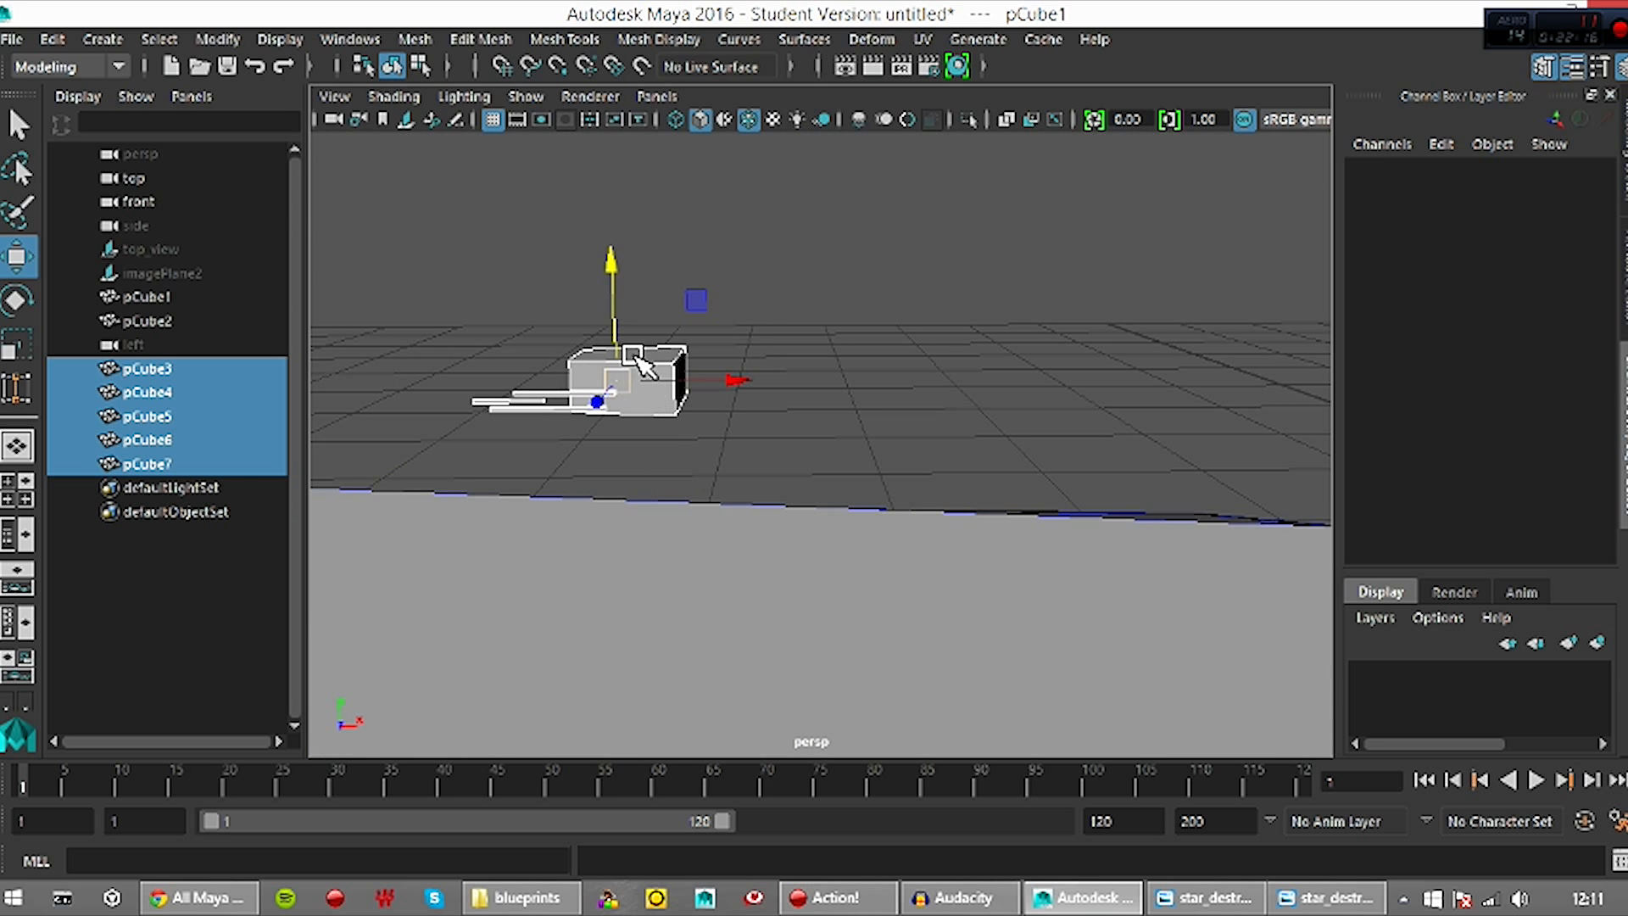
left_click_drag(806, 492, 788, 543, "alt")
Raise the small square piece, pCube7, along Y above the top of the trapezoid block
left_click(167, 464)
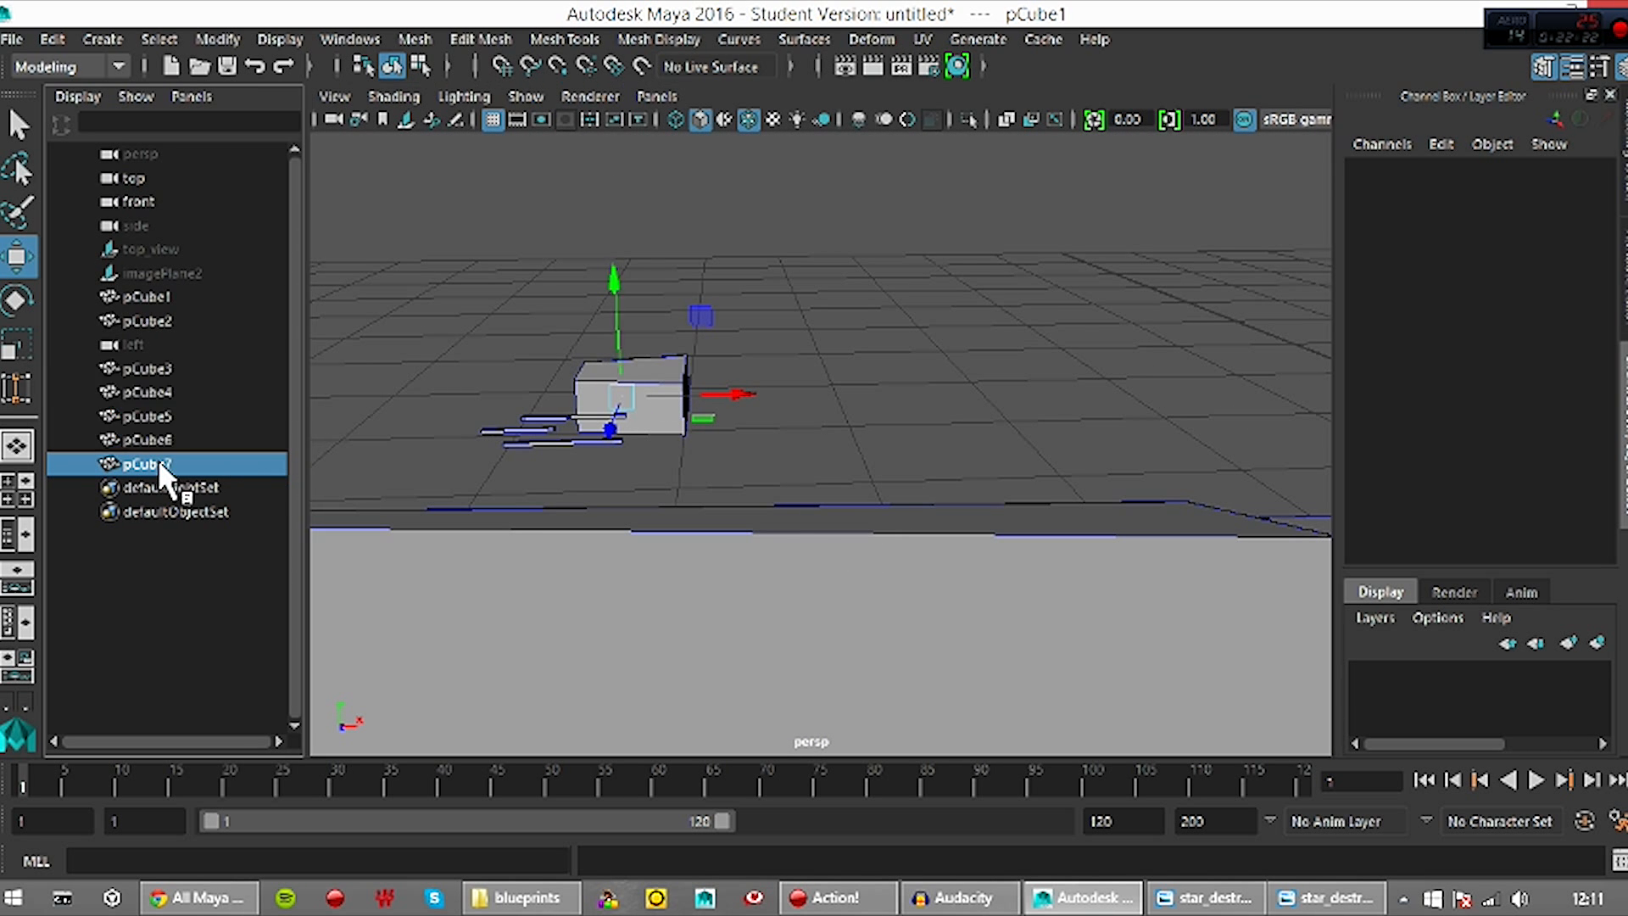
left_click_drag(618, 345, 625, 291)
left_click_drag(738, 443, 766, 607, "alt")
right_click_drag(766, 607, 834, 657, "alt")
left_click_drag(834, 657, 840, 410, "alt")
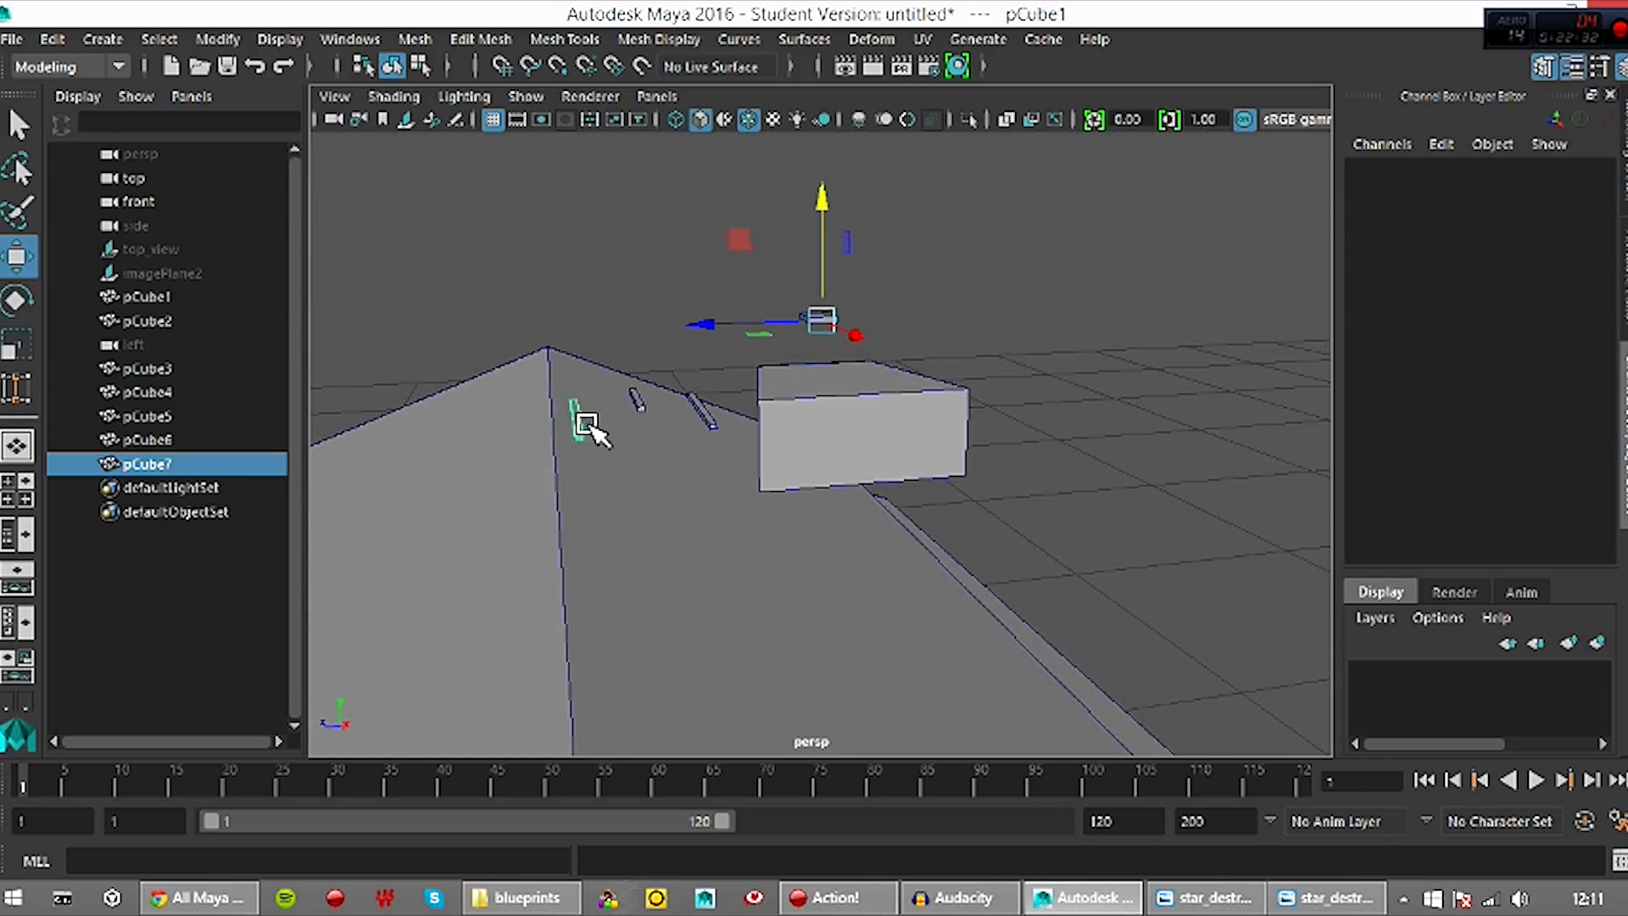
Lower the panel line nearest the deck's ridge along Y toward the sloping deck surface
left_click_drag(826, 274, 825, 343)
left_click_drag(616, 636, 586, 599, "alt")
left_click_drag(822, 284, 822, 322)
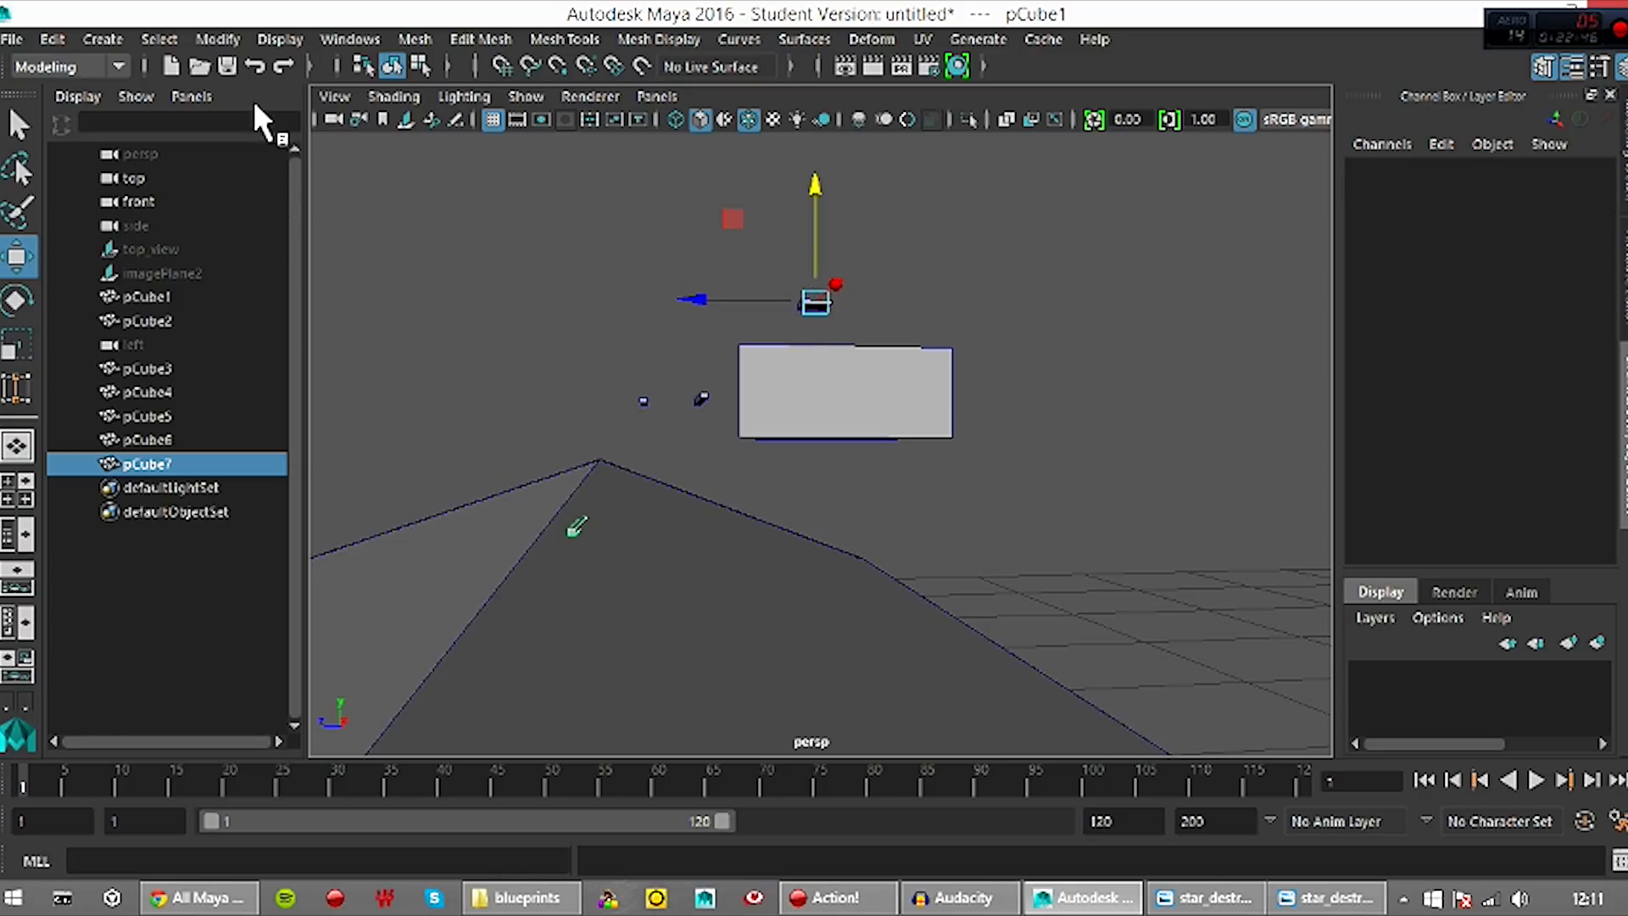
Center the pivot of the panel line nearest the ridge so the manipulator sits on the piece itself
left_click(360, 40)
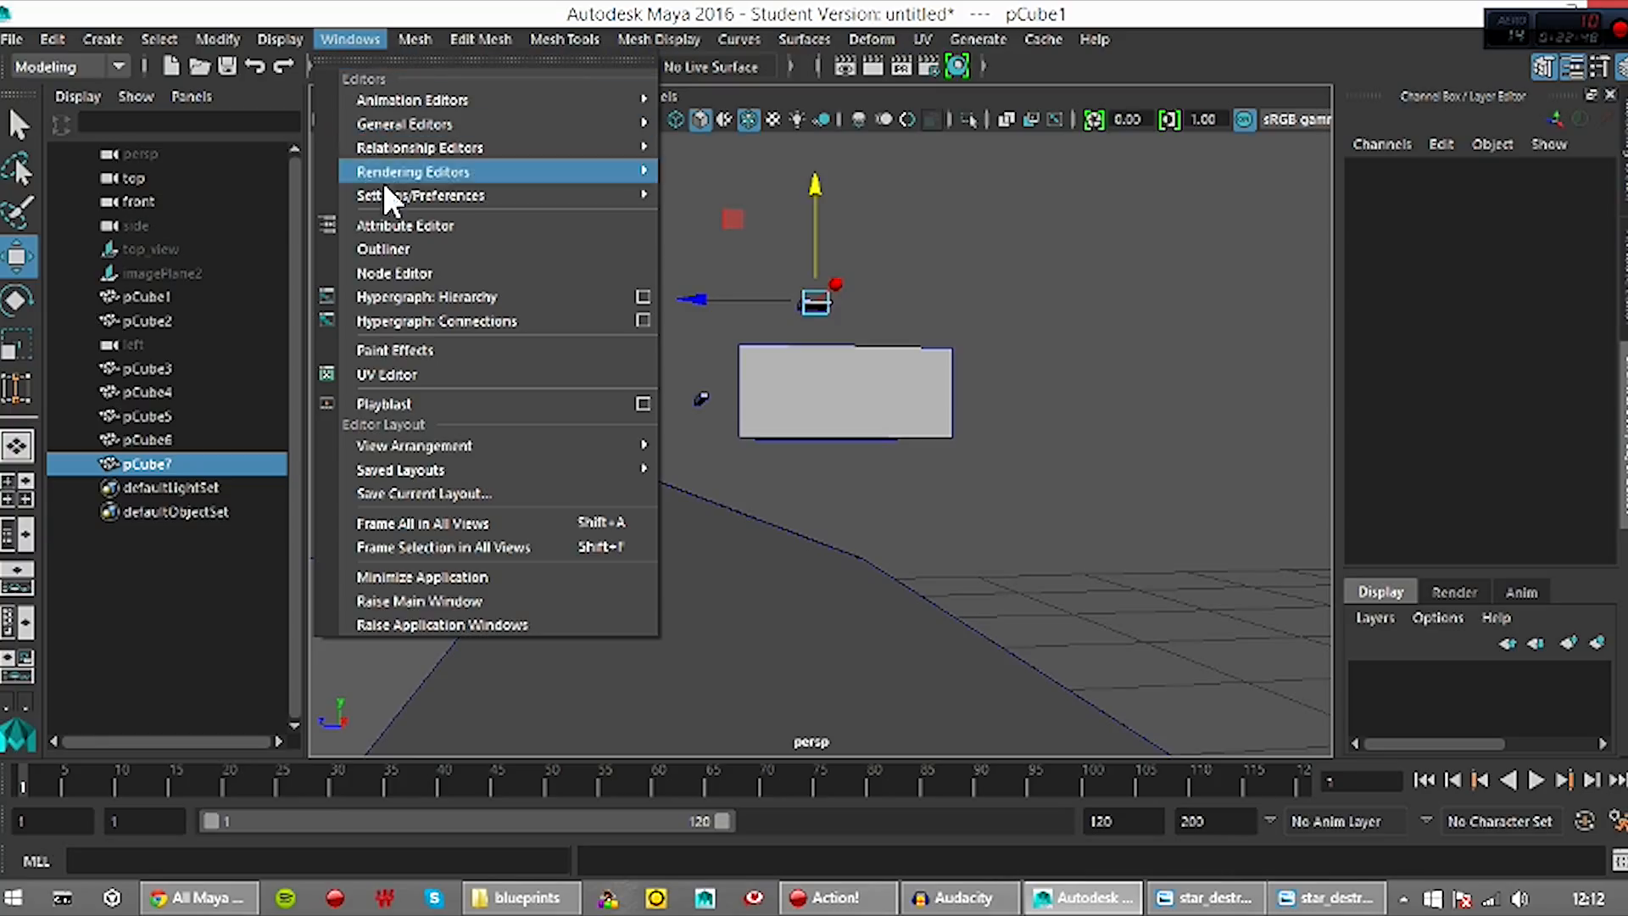
mouse_move(434, 197)
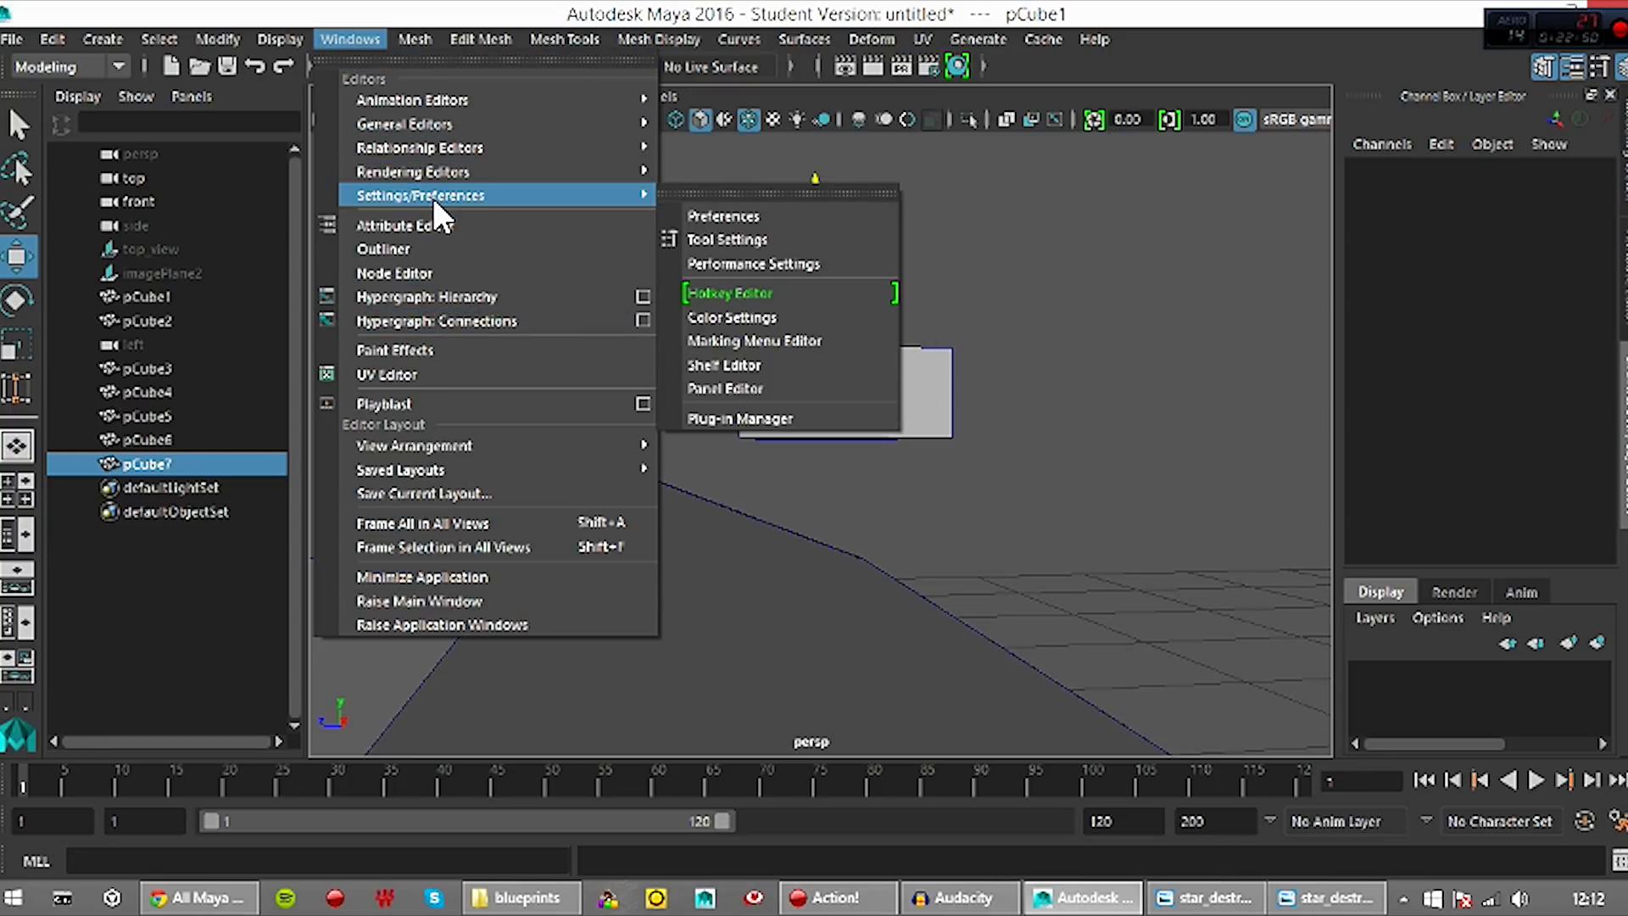
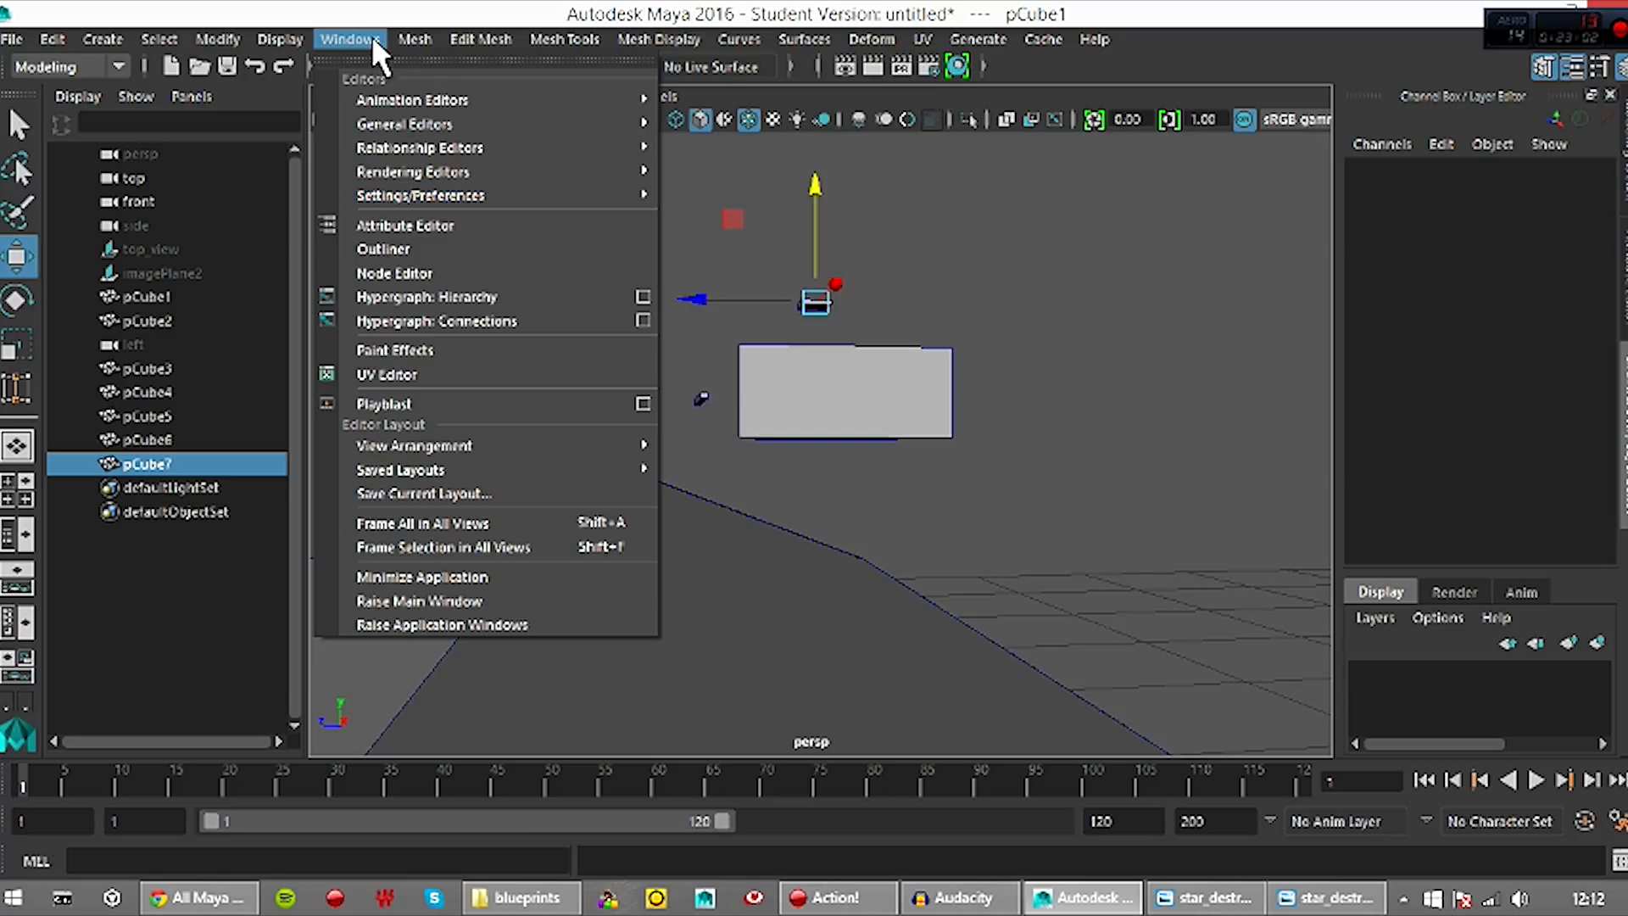
mouse_move(44, 42)
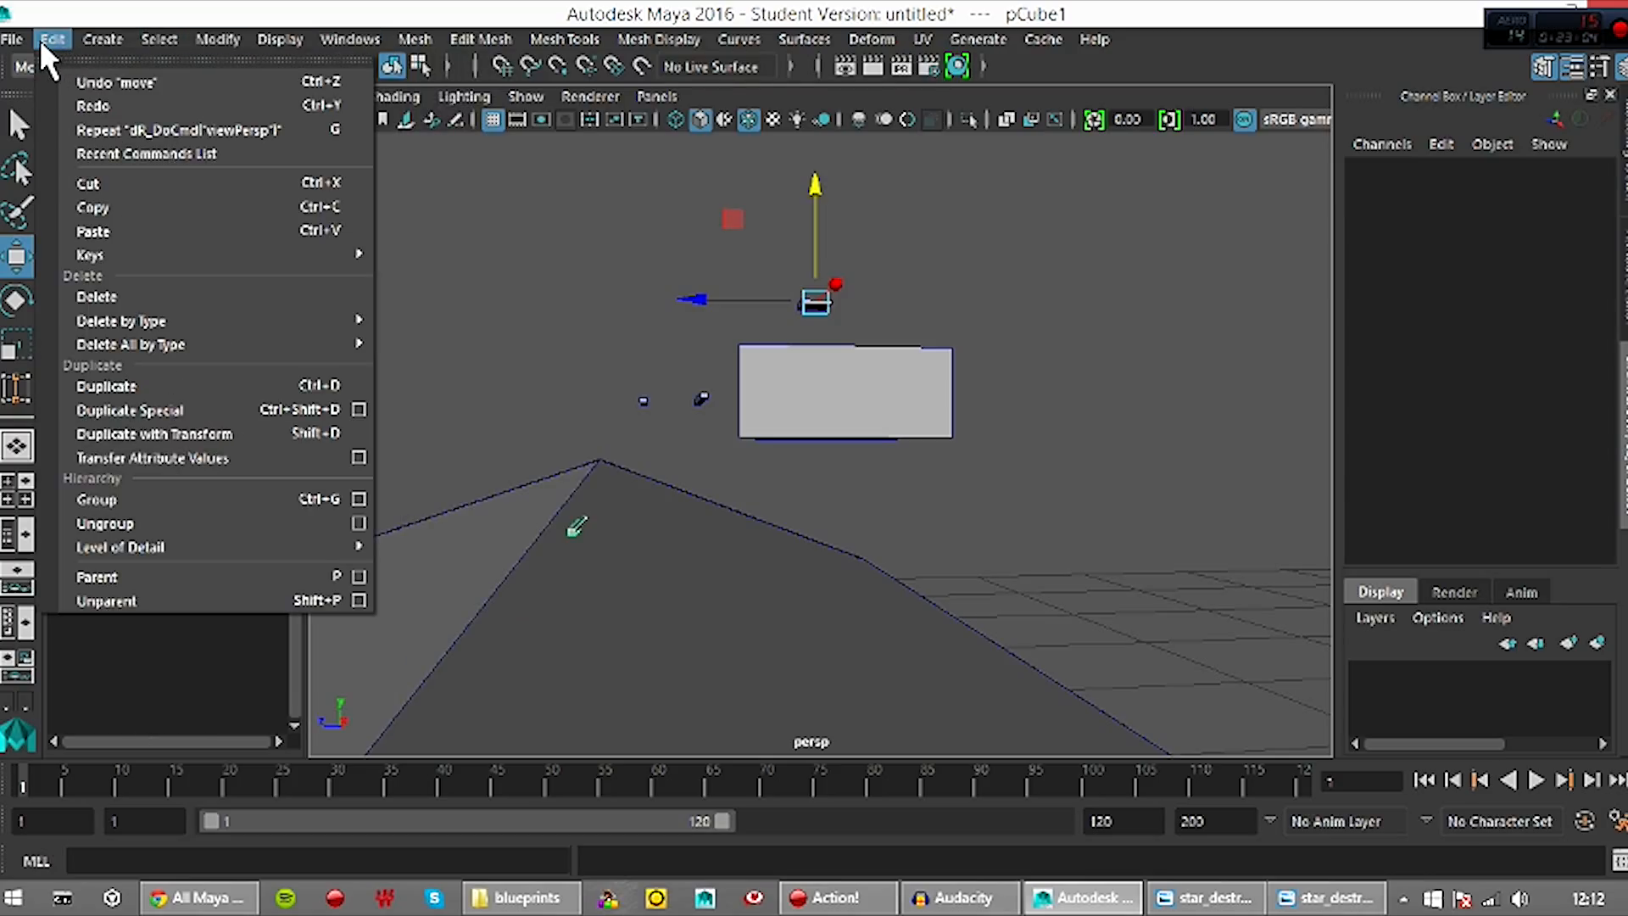
mouse_move(213, 35)
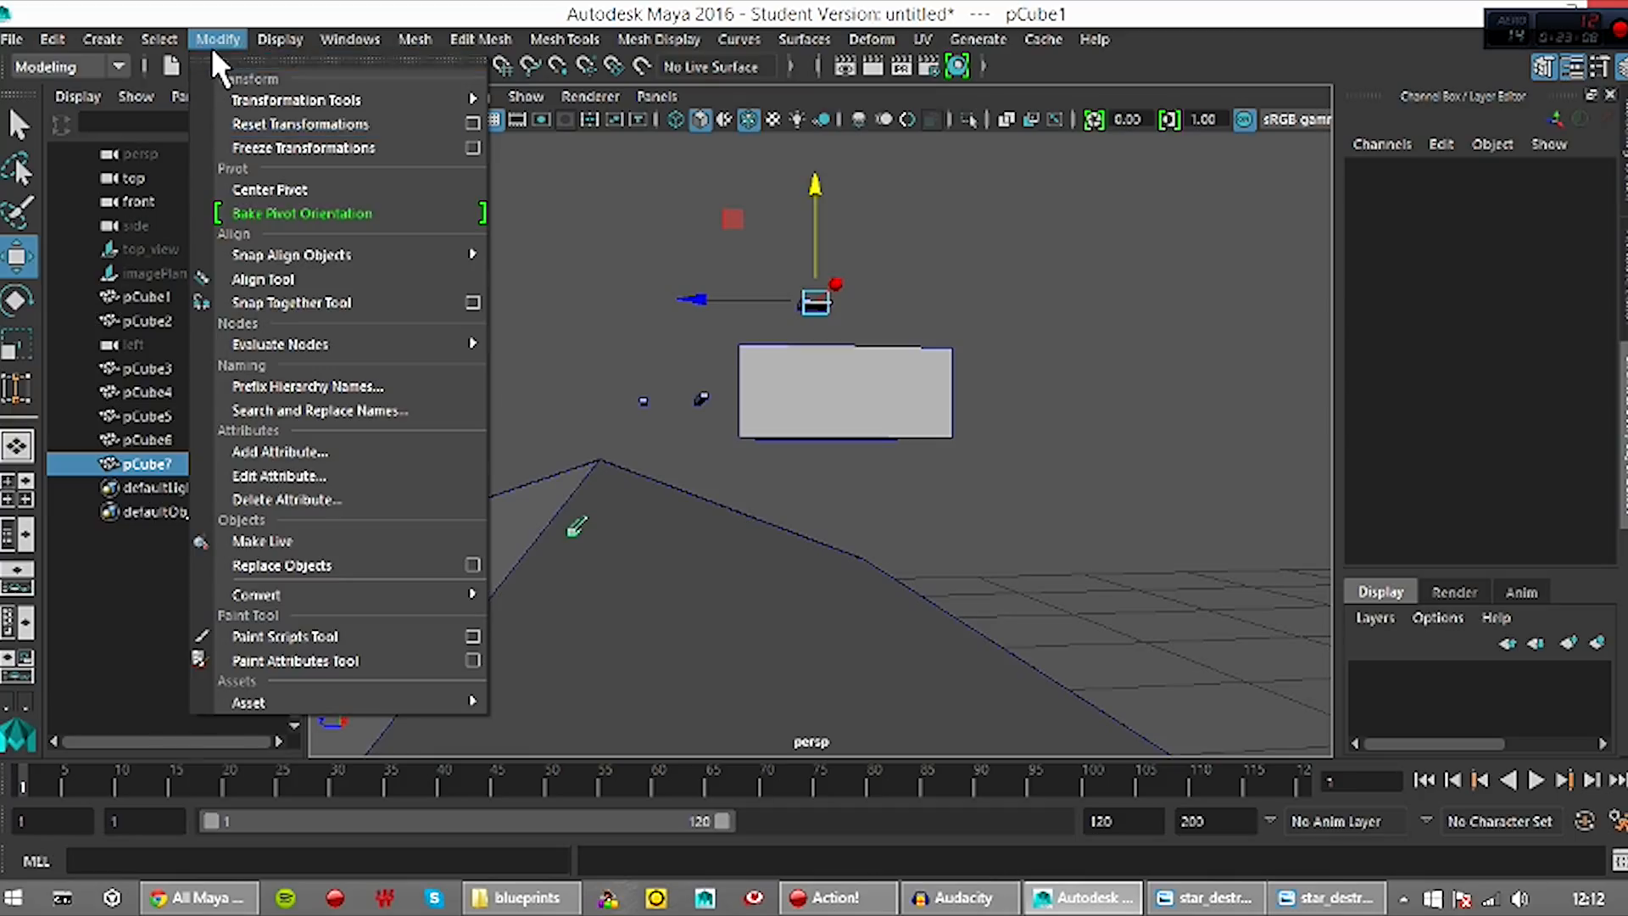
left_click(206, 46)
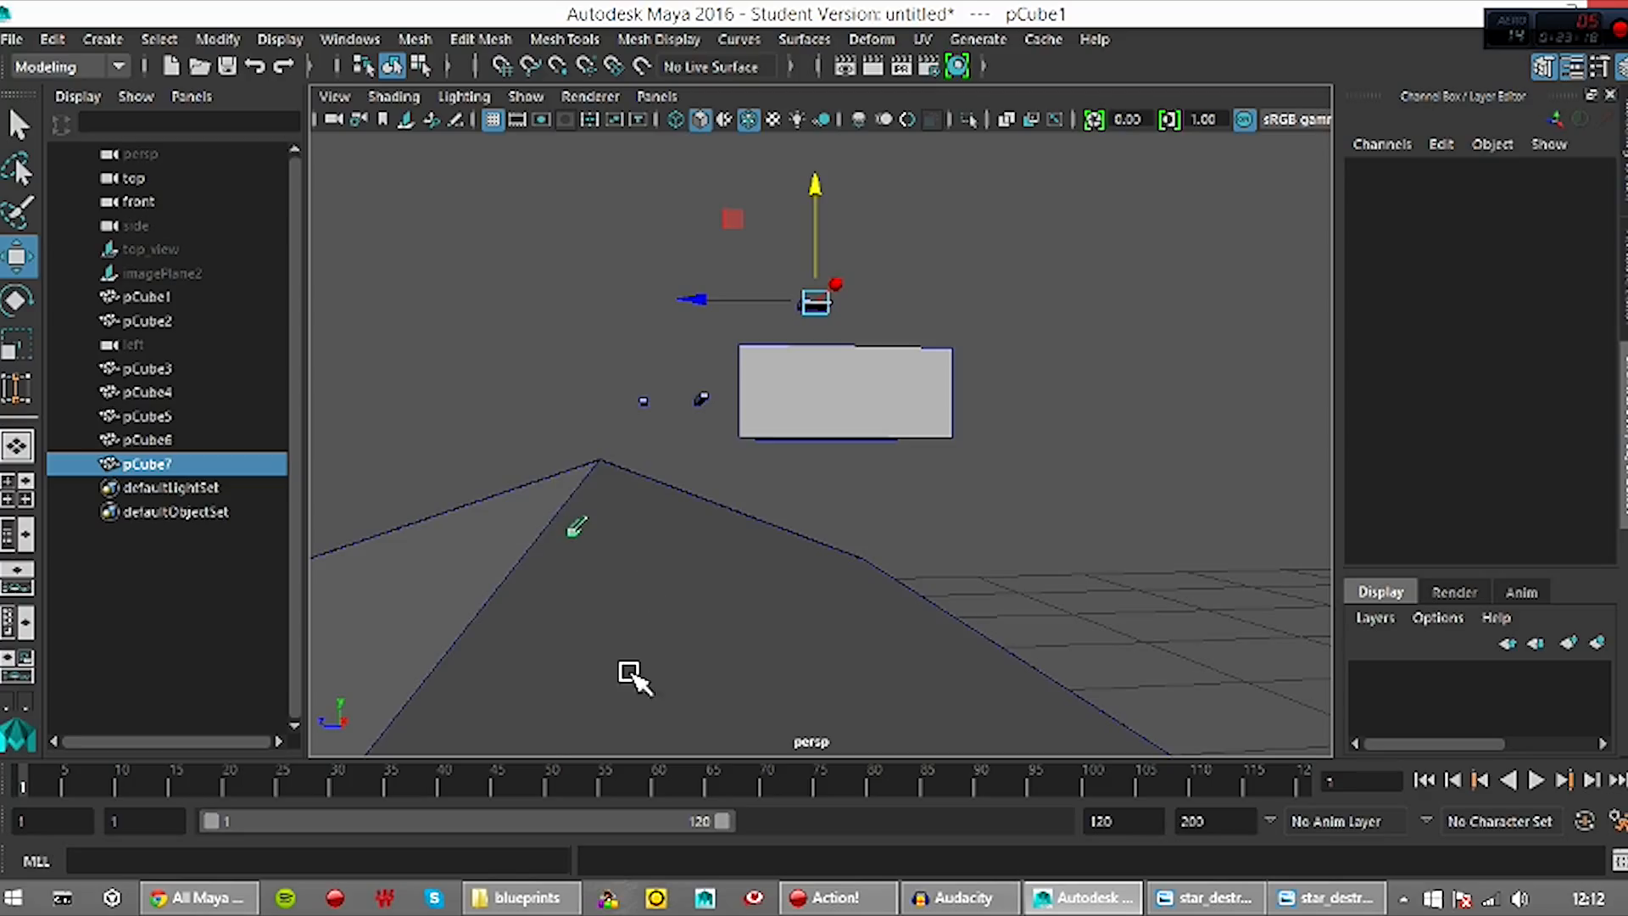
left_click(238, 39)
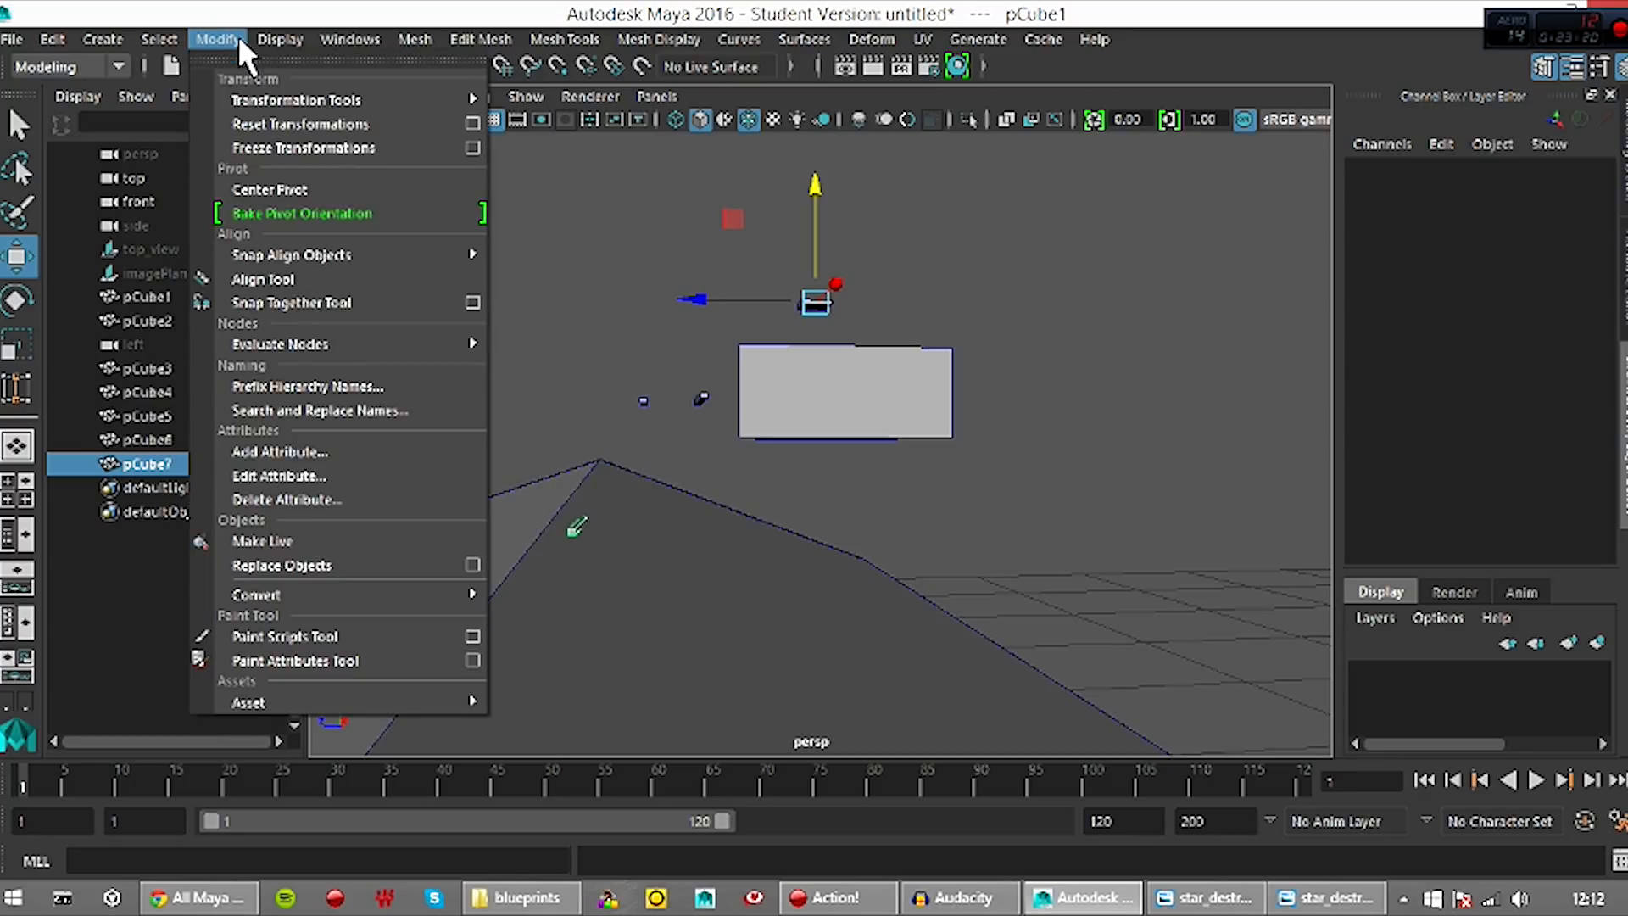
left_click(278, 184)
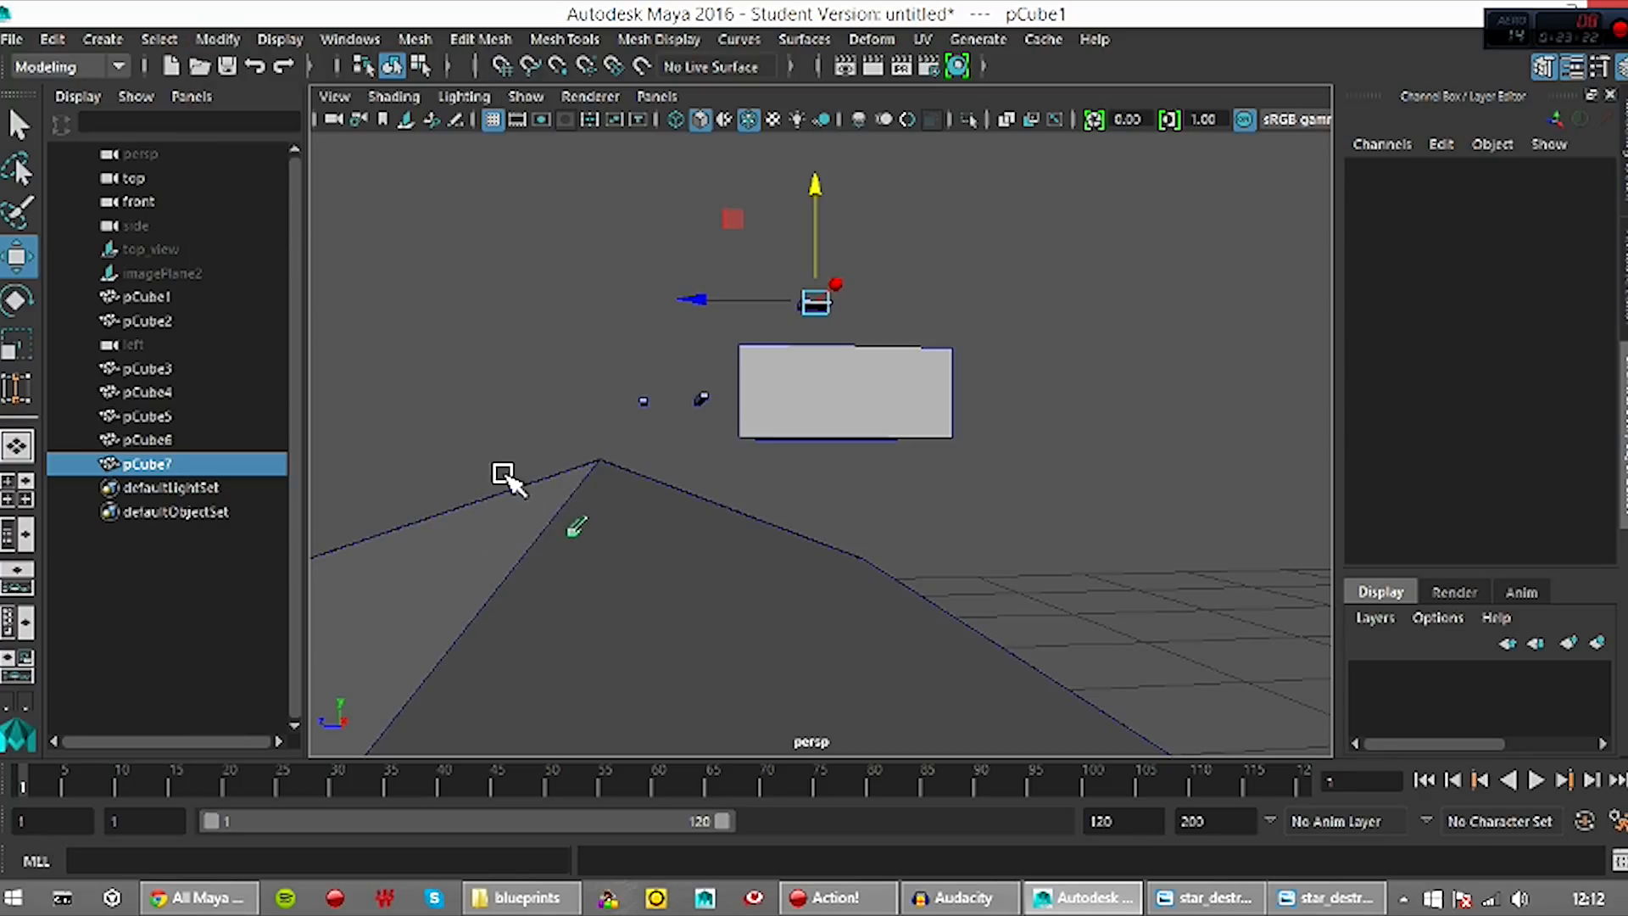
left_click(217, 39)
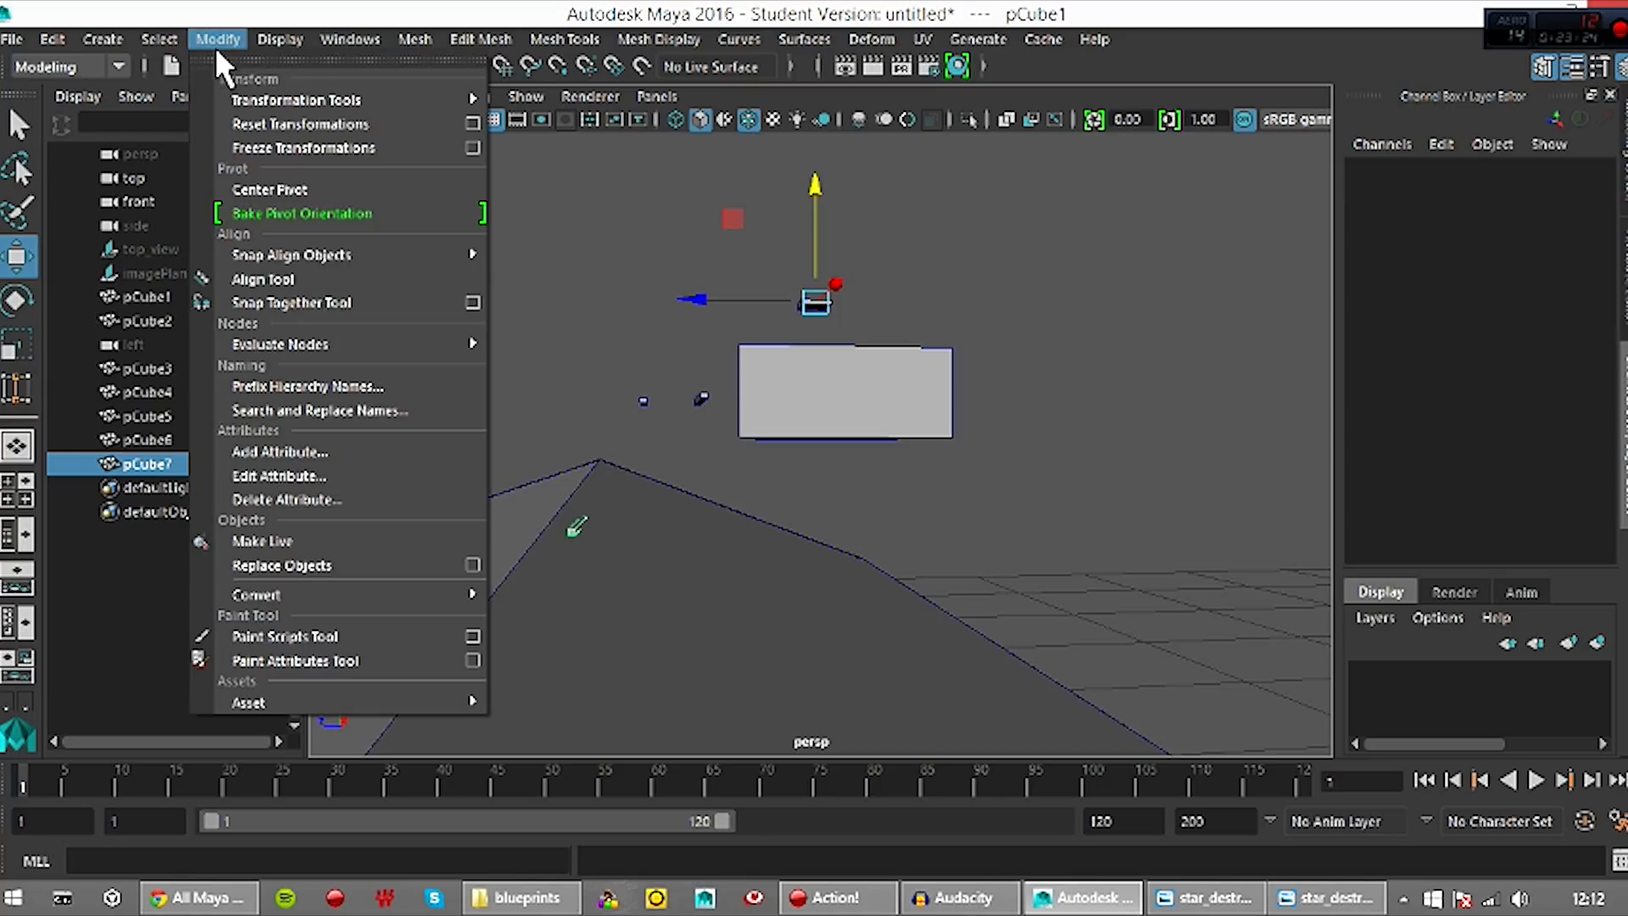
left_click(215, 39)
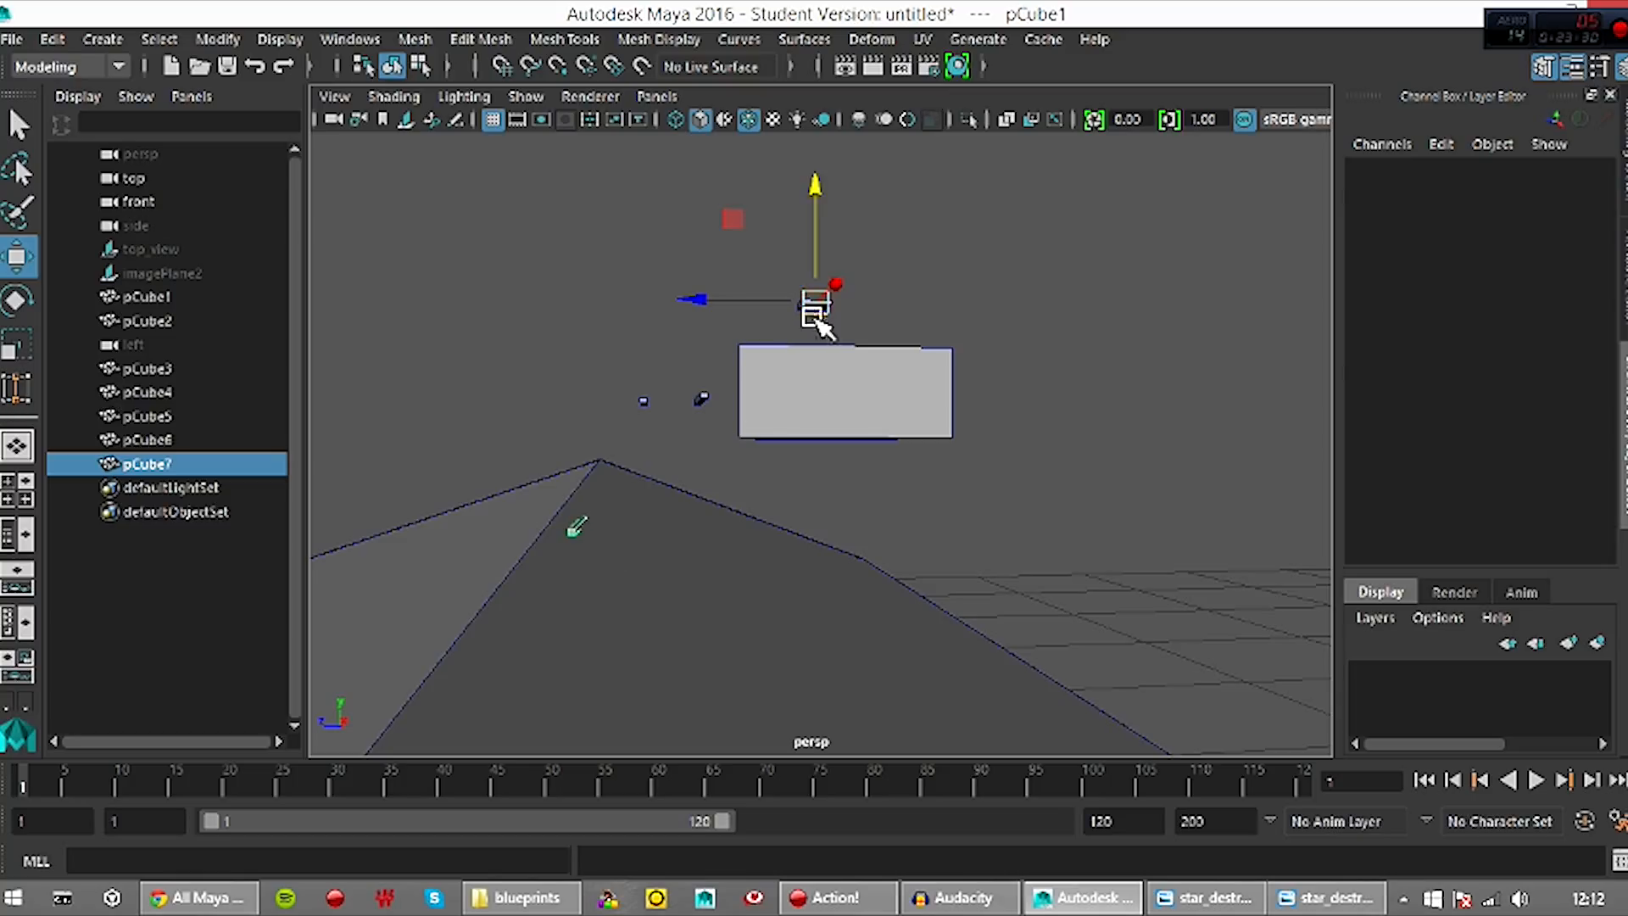
key("d")
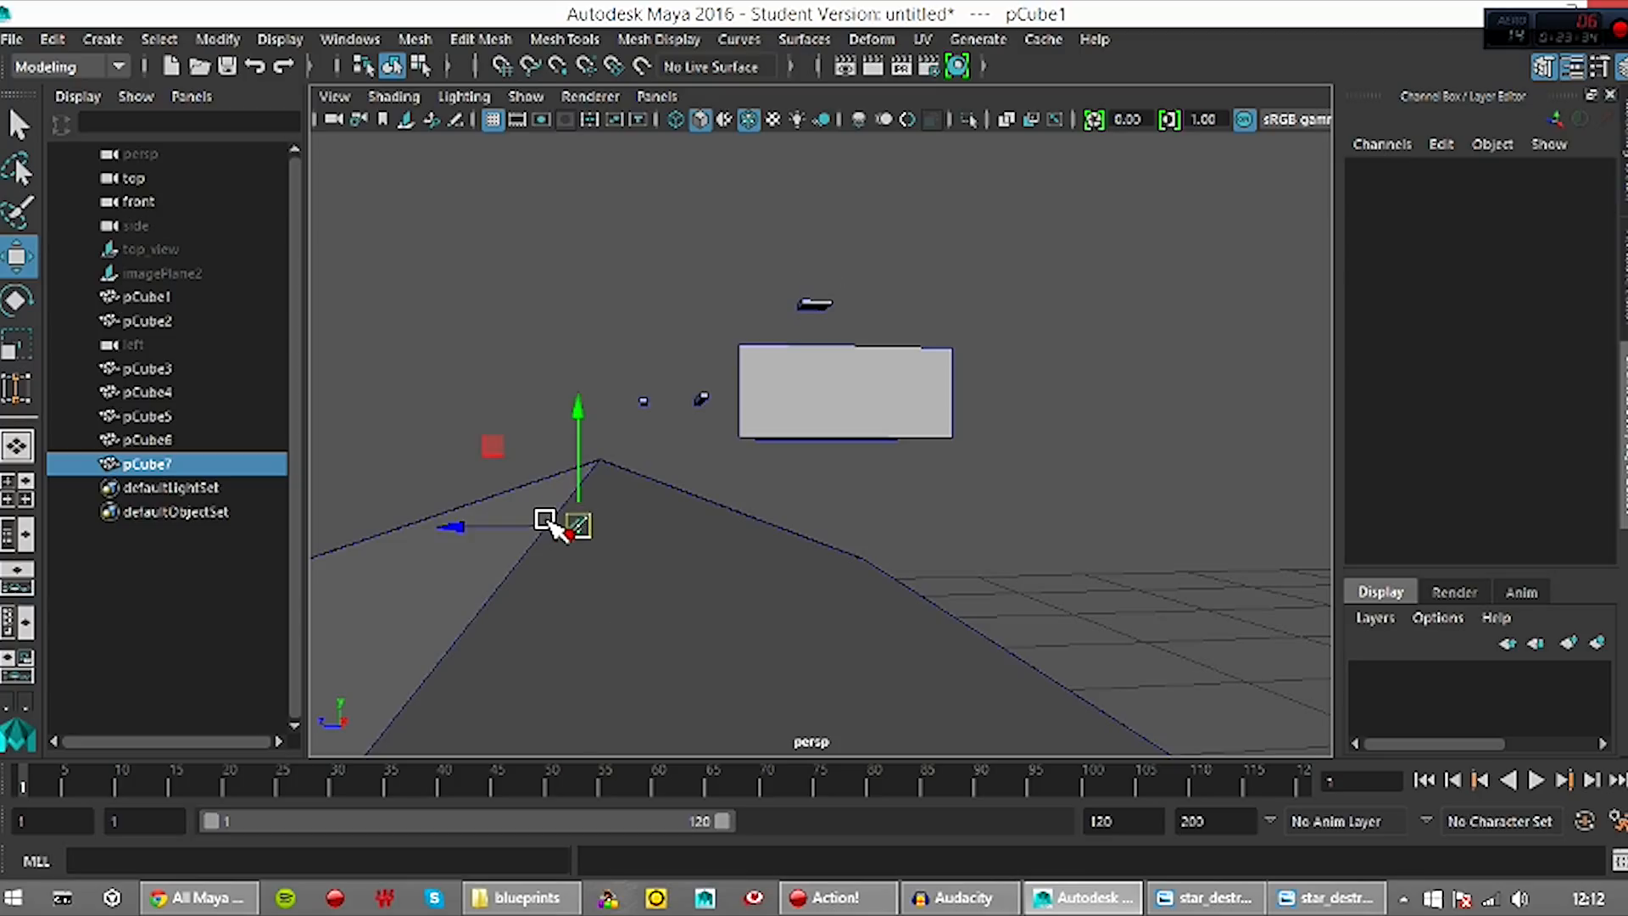
Undo the last lowering of the panel line nearest the ridge and fine-tune its height against the sloping deck
key("ctrl+z")
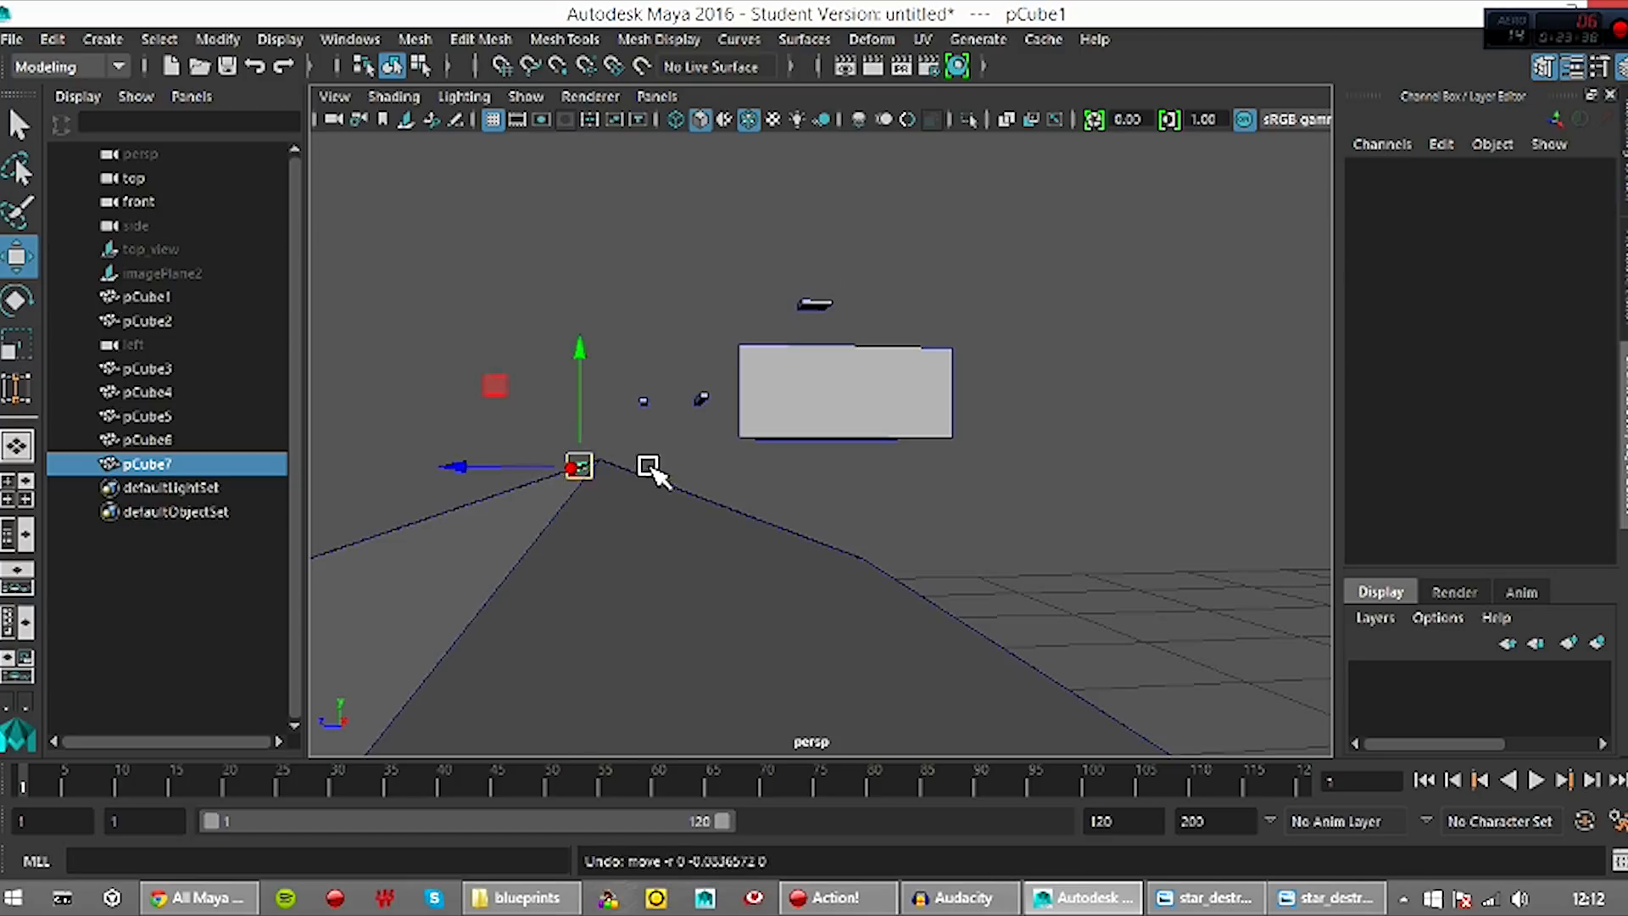
left_click_drag(662, 489, 695, 496, "alt")
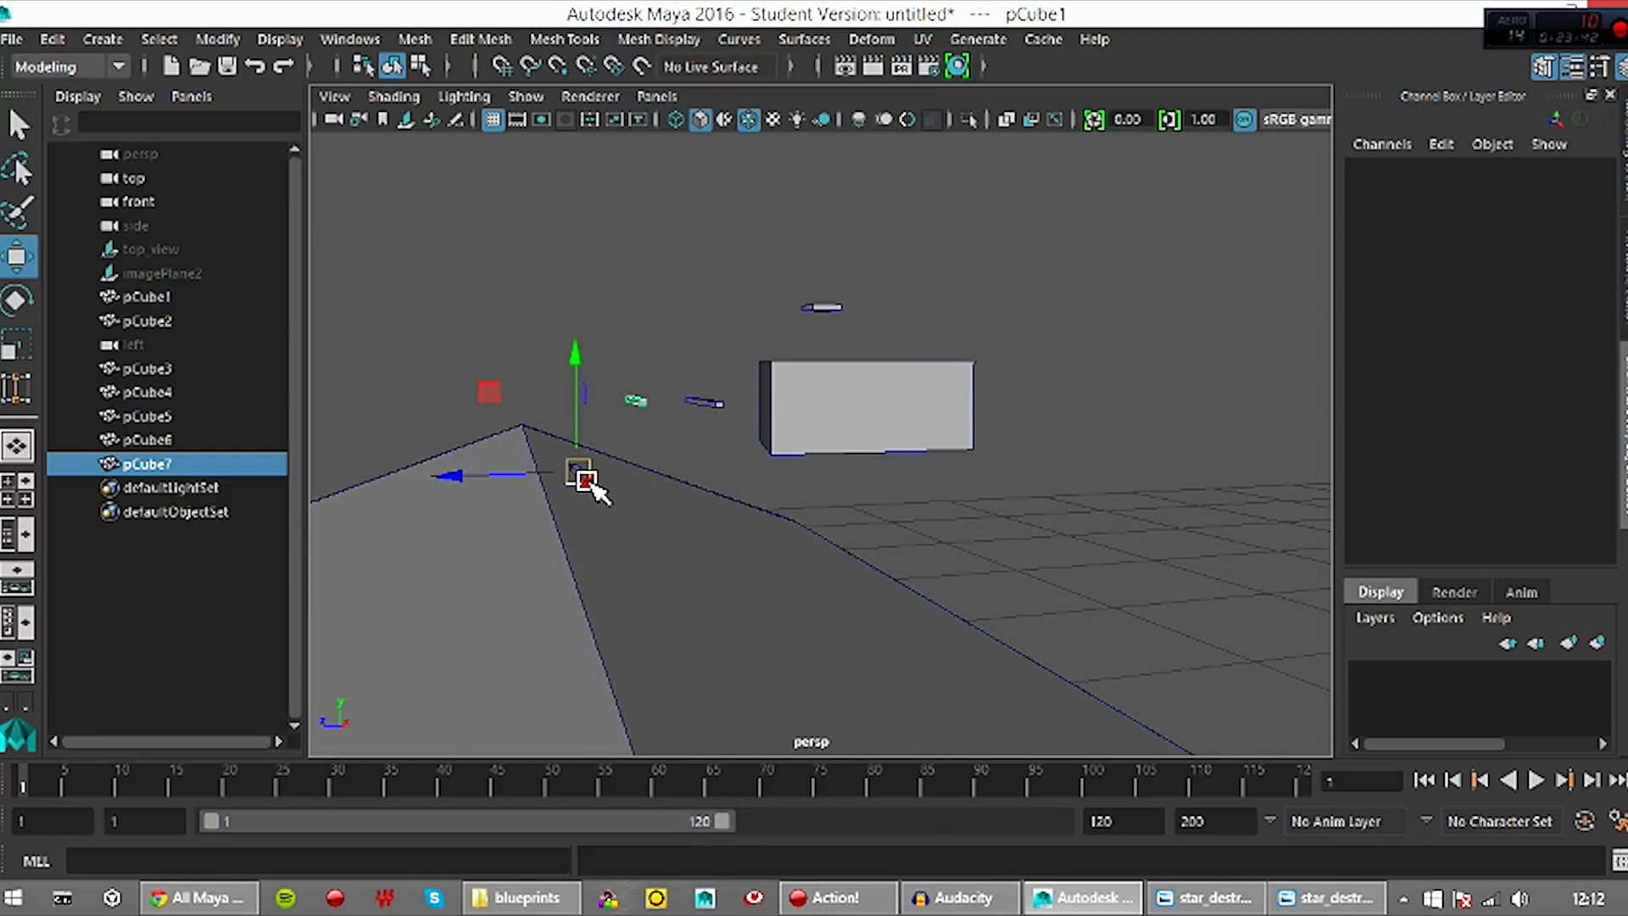
left_click_drag(584, 457, 589, 428)
left_click_drag(642, 481, 744, 602, "alt")
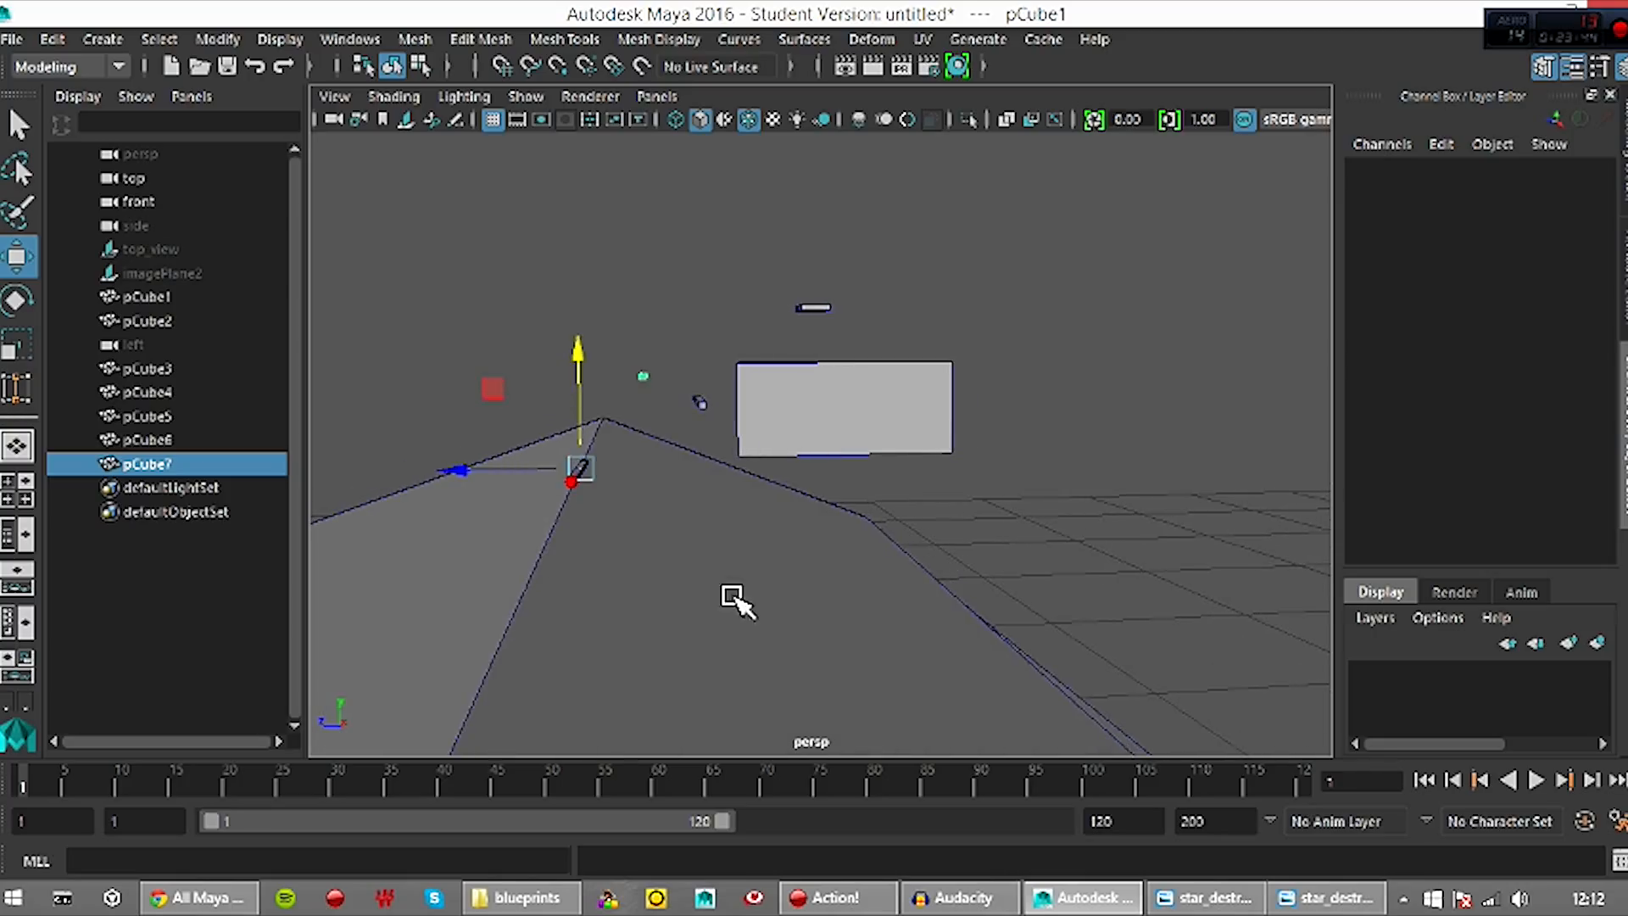
left_click_drag(587, 416, 592, 422)
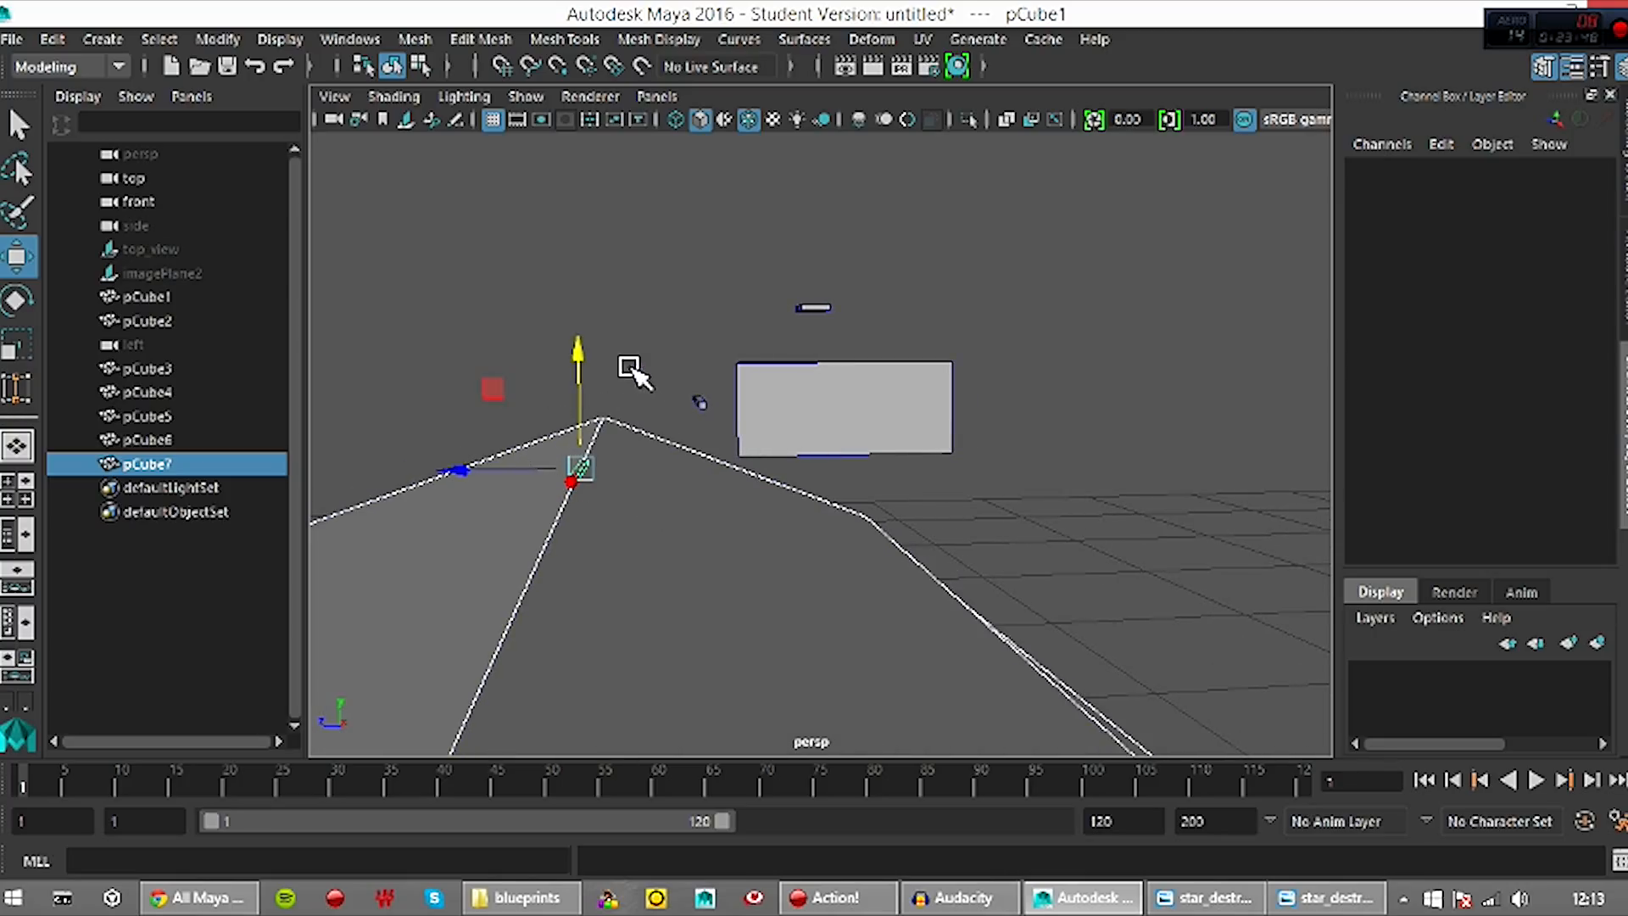
left_click_drag(631, 373, 664, 363, "alt")
left_click_drag(633, 509, 591, 500, "alt")
left_click_drag(634, 654, 628, 614, "alt")
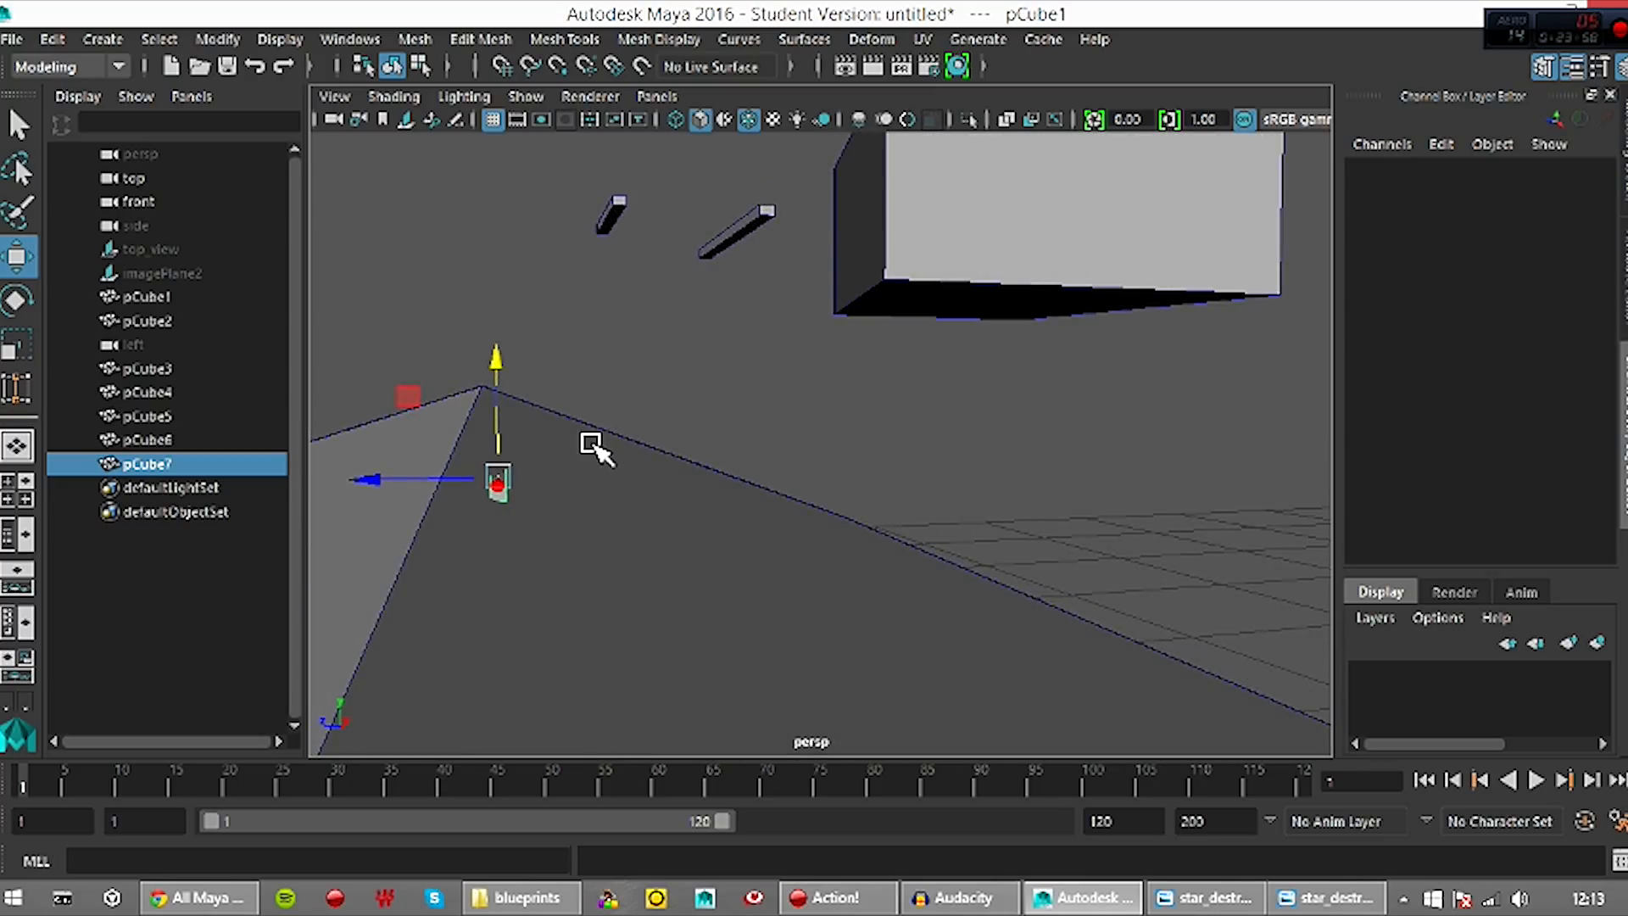
Rotate the panel line nearest the ridge to match the deck's slope, then nudge it vertically to sit on the surface
key("e")
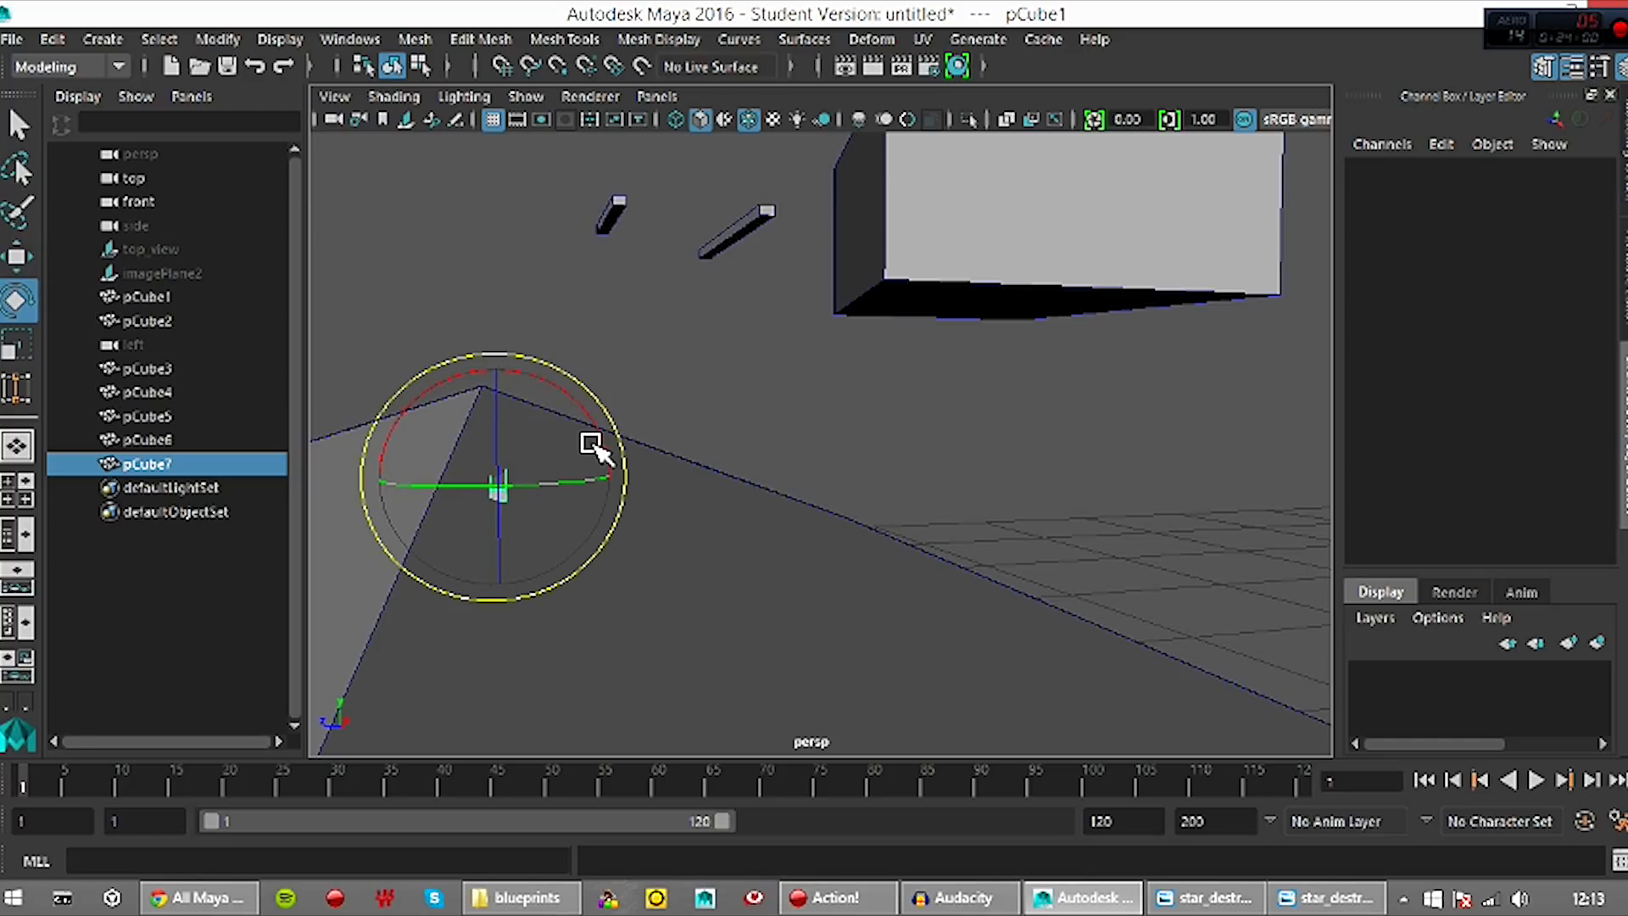
left_click_drag(591, 417, 612, 448)
left_click_drag(638, 637, 774, 647, "alt")
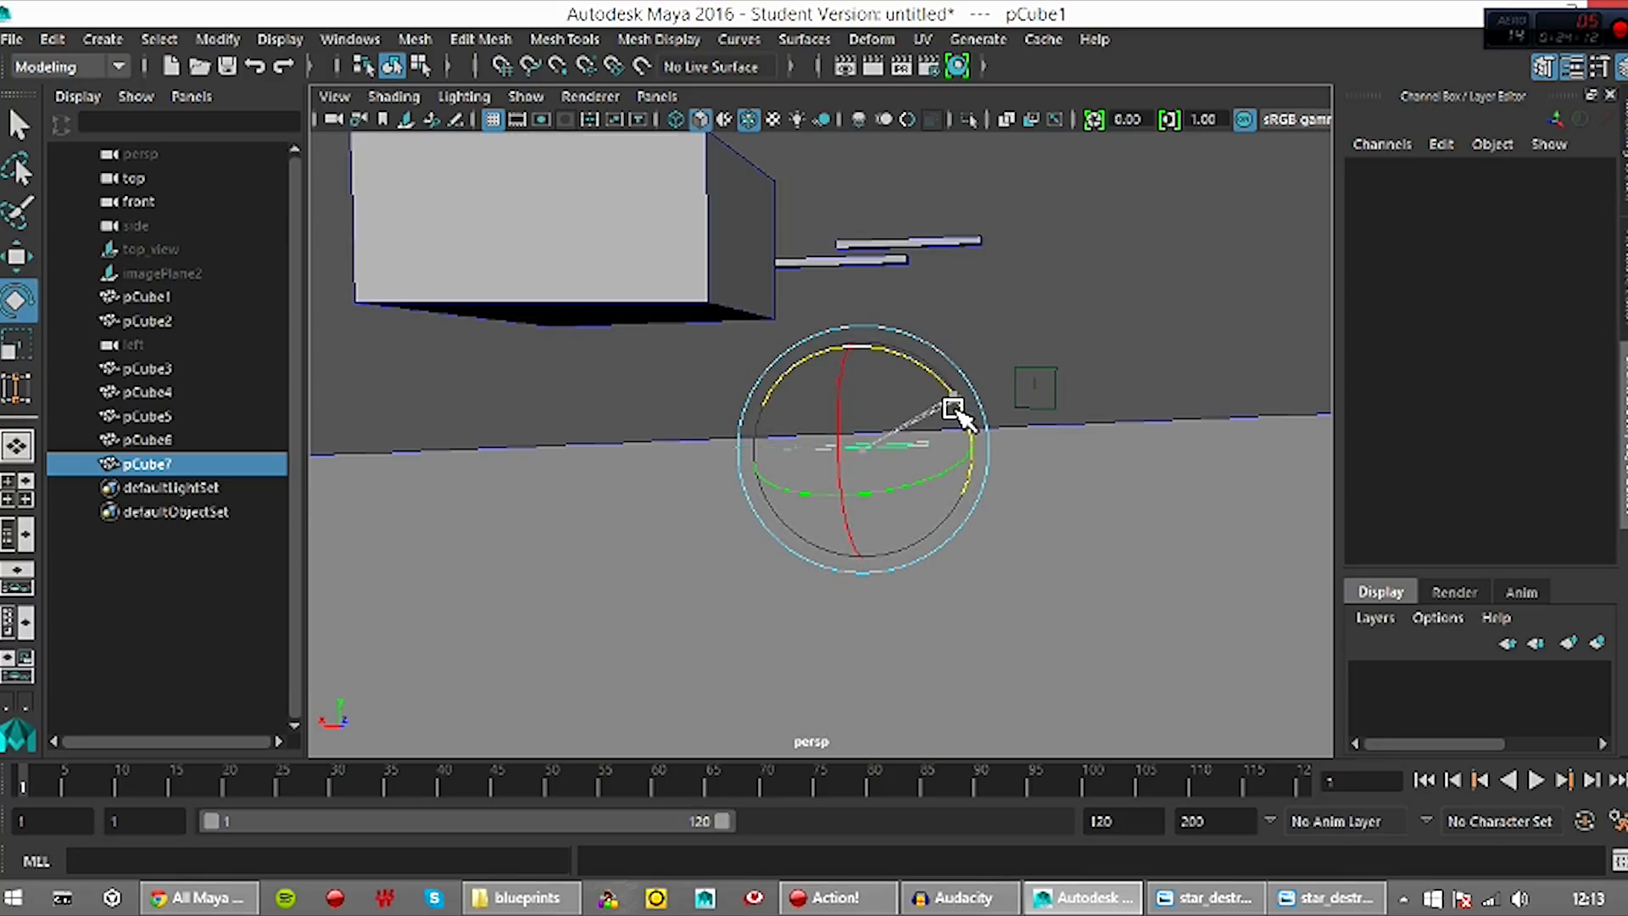
key("w")
left_click_drag(869, 413, 864, 404)
left_click_drag(916, 641, 722, 642, "alt")
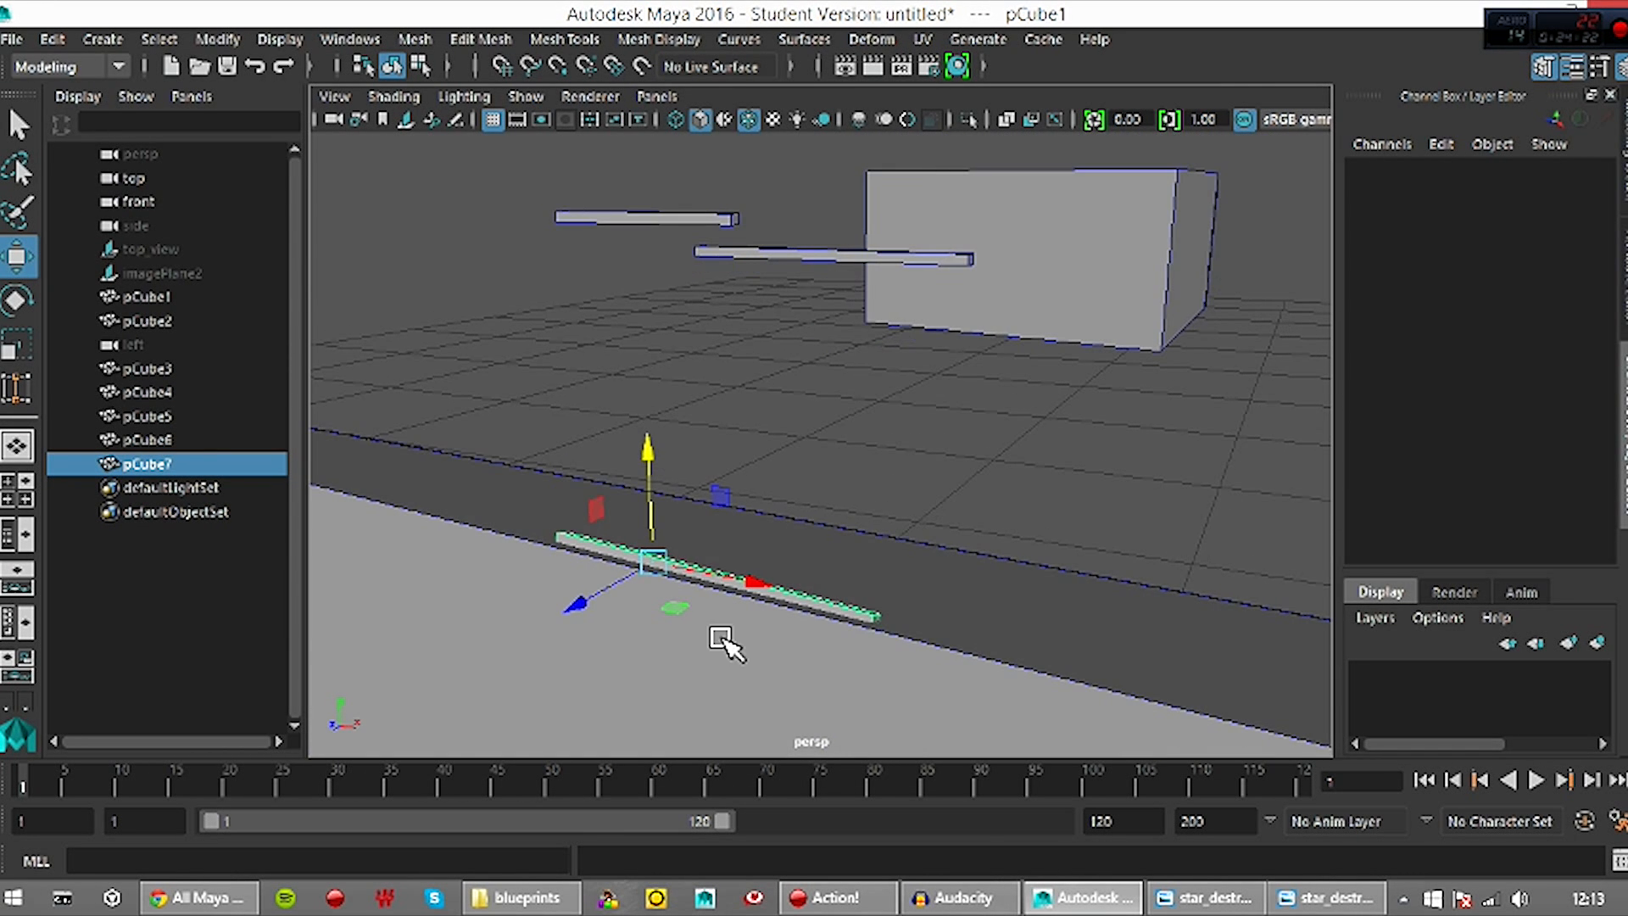
Select the short middle panel line and lower it along Y onto the sloping deck
left_click_drag(822, 418, 739, 395, "alt")
left_click(611, 209)
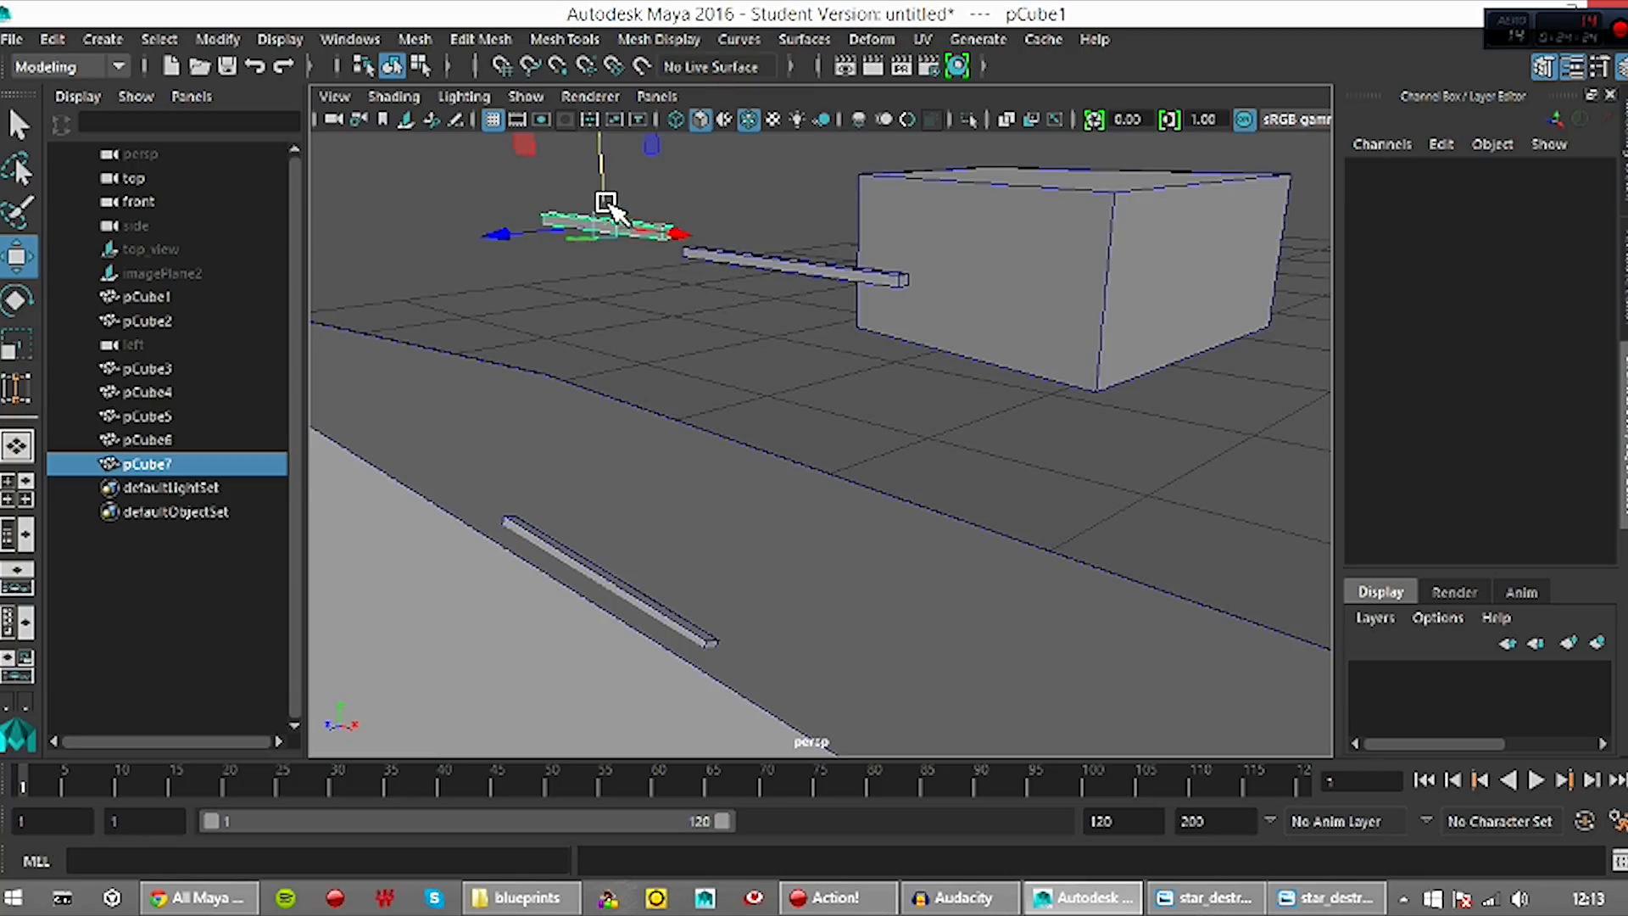
left_click_drag(611, 193, 644, 528)
left_click_drag(610, 386, 614, 453)
left_click_drag(741, 628, 715, 593, "alt")
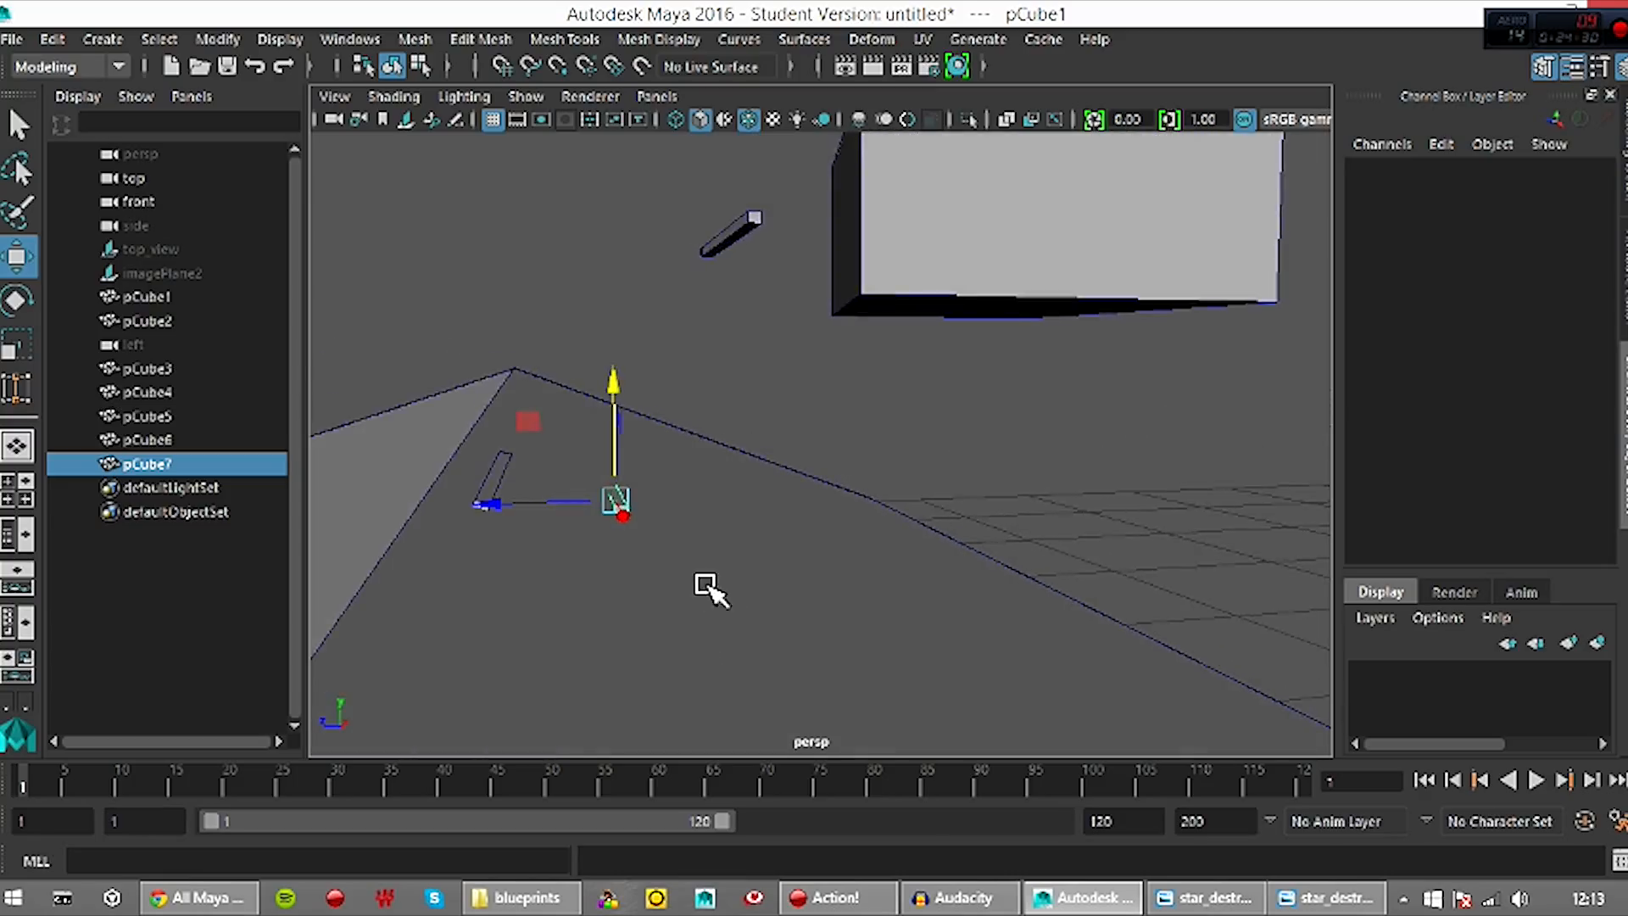
Rotate the short middle panel line so it lies parallel to the deck's sloping surface
scroll(702, 588, "up", 4)
middle_click_drag(553, 581, 632, 556, "alt")
key("e")
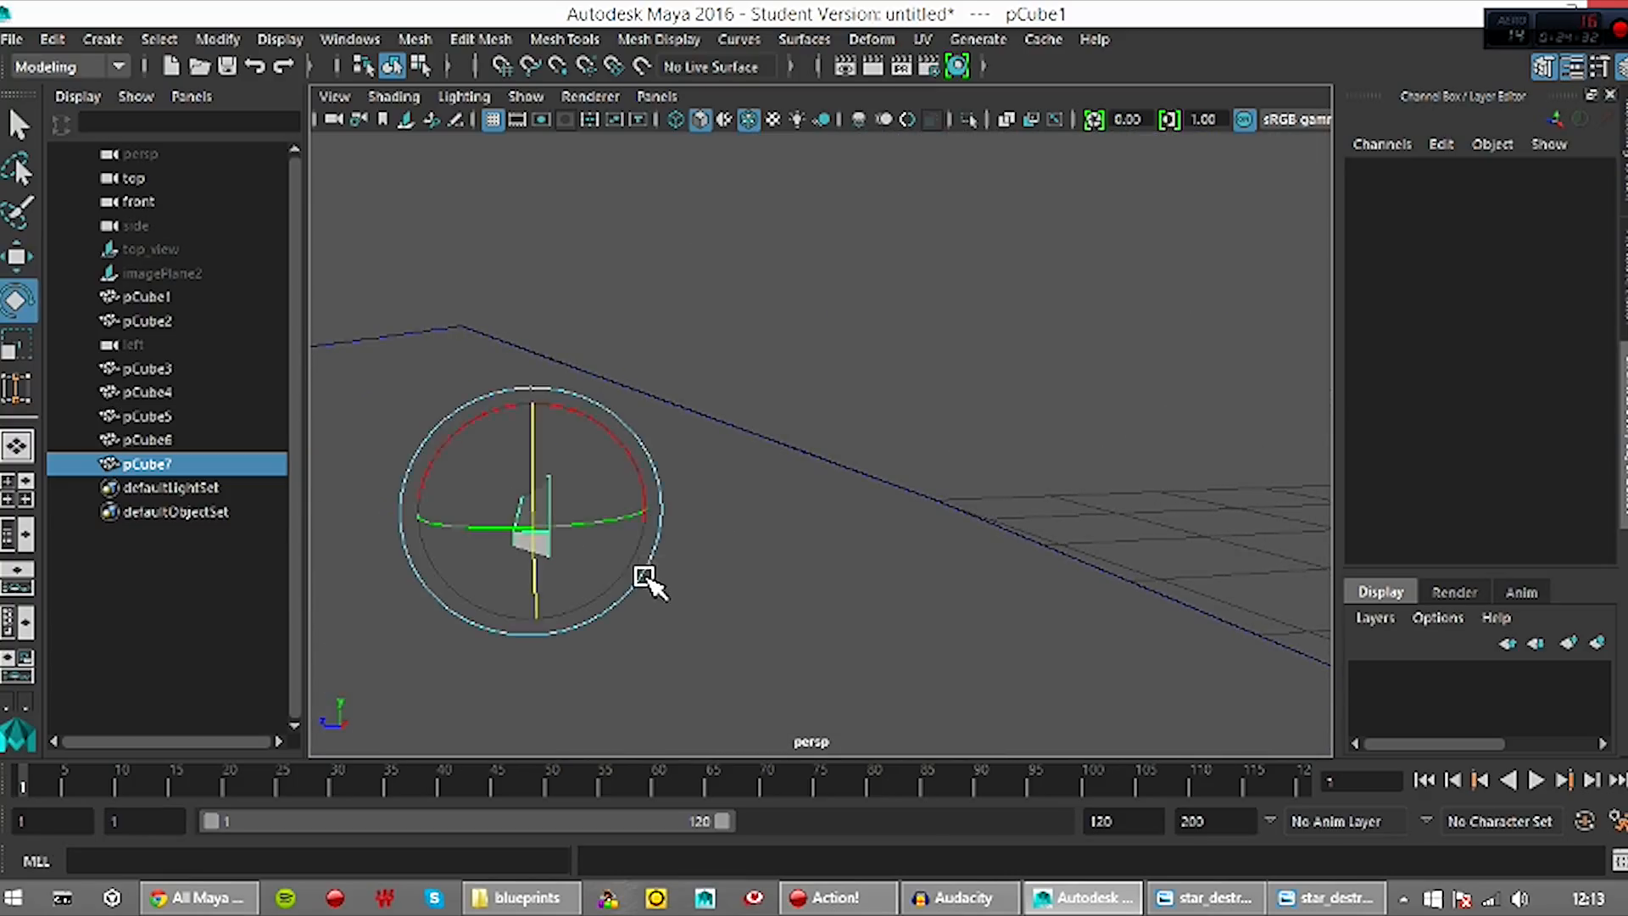
left_click_drag(625, 451, 643, 475)
left_click_drag(725, 694, 445, 668, "alt")
left_click_drag(724, 454, 831, 337)
key("w")
Select the third panel line, nearest the trapezoid block, and lower it along Y onto the deck
left_click(828, 298)
left_click_drag(829, 258, 827, 555)
left_click_drag(814, 394, 817, 420)
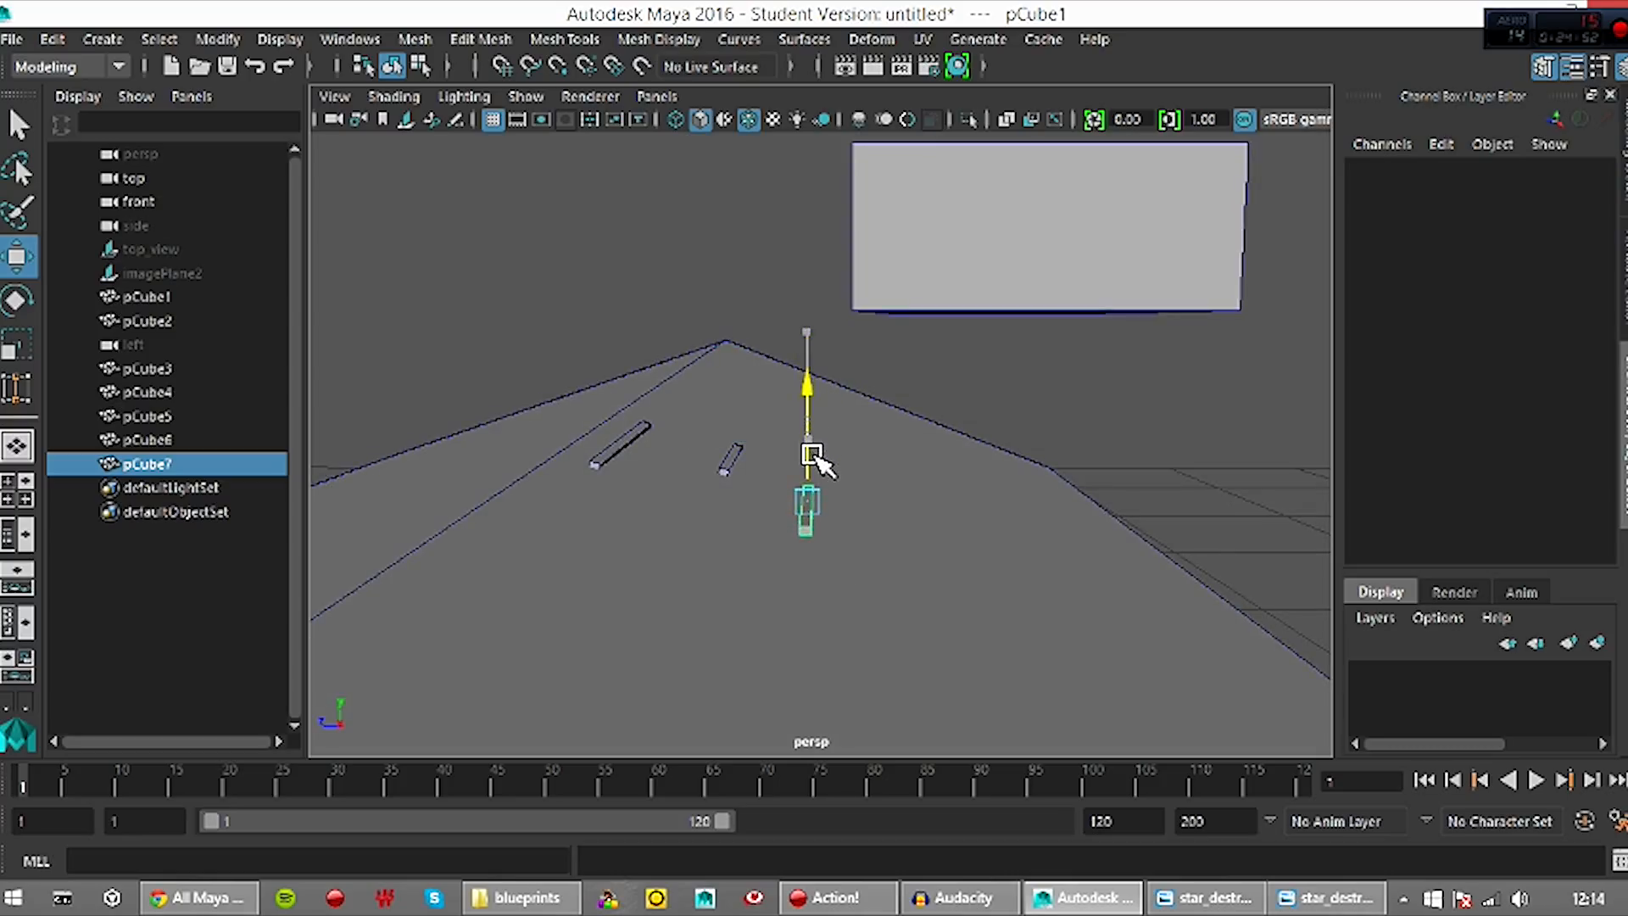
Rotate the third panel line to follow the slope of the deck surface
left_click_drag(812, 468, 767, 391, "alt")
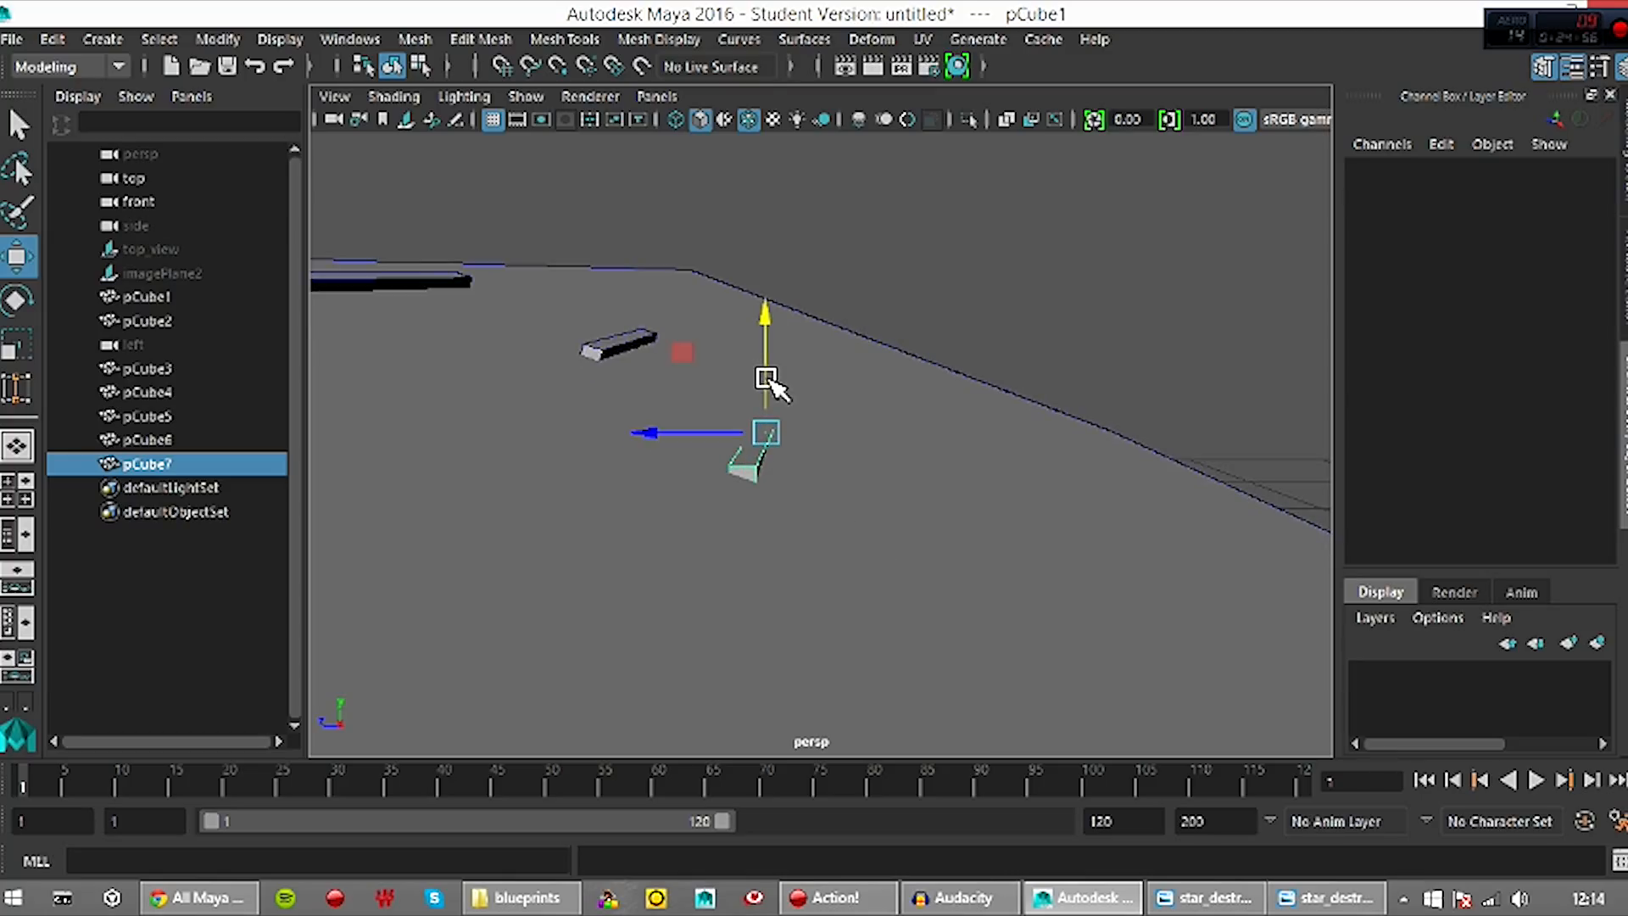
key("e")
left_click_drag(847, 364, 658, 574)
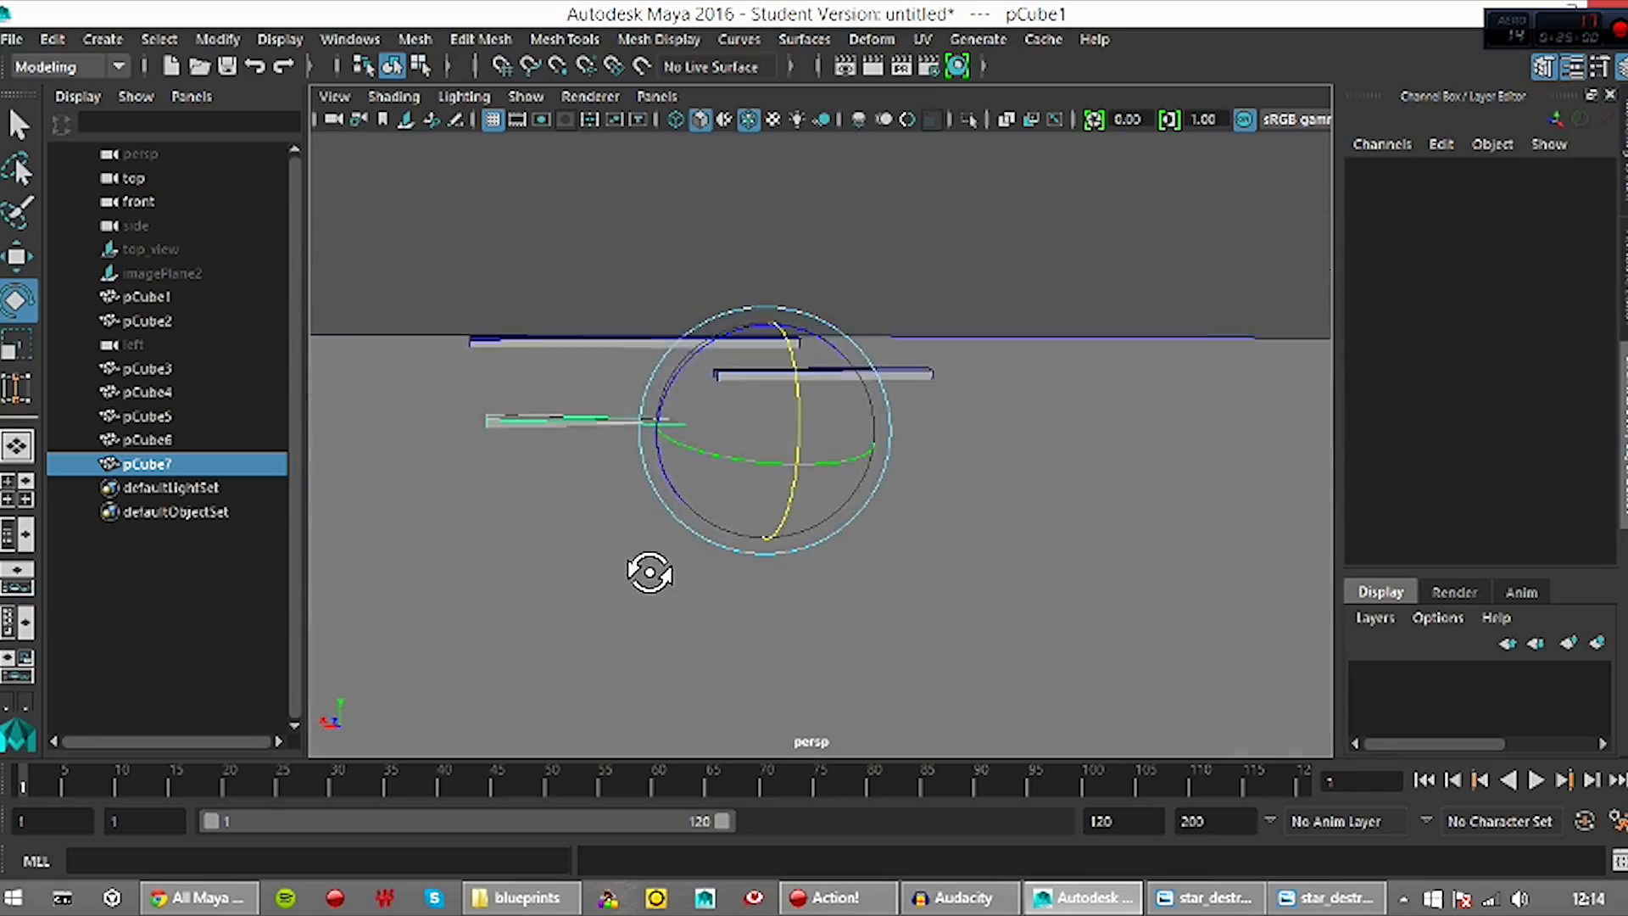
left_click_drag(713, 361, 771, 342)
key("w")
left_click_drag(689, 506, 872, 516, "alt")
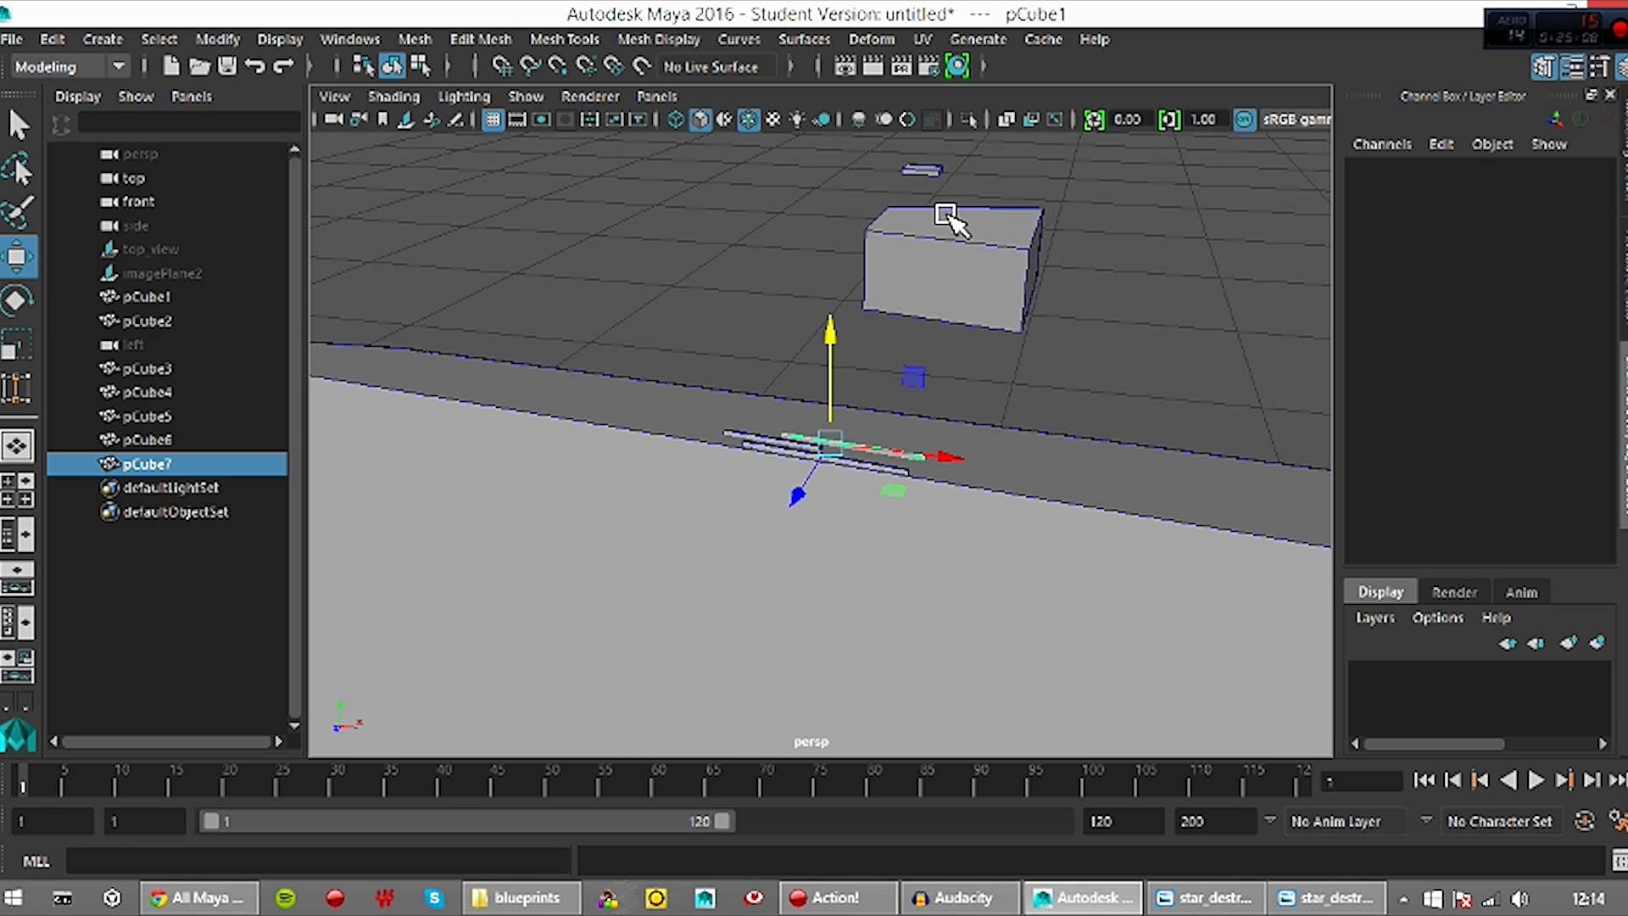
Select the trapezoid block, lower it along Y into the sloping deck and rotate it to match the slope
left_click_drag(983, 262, 831, 434, "alt")
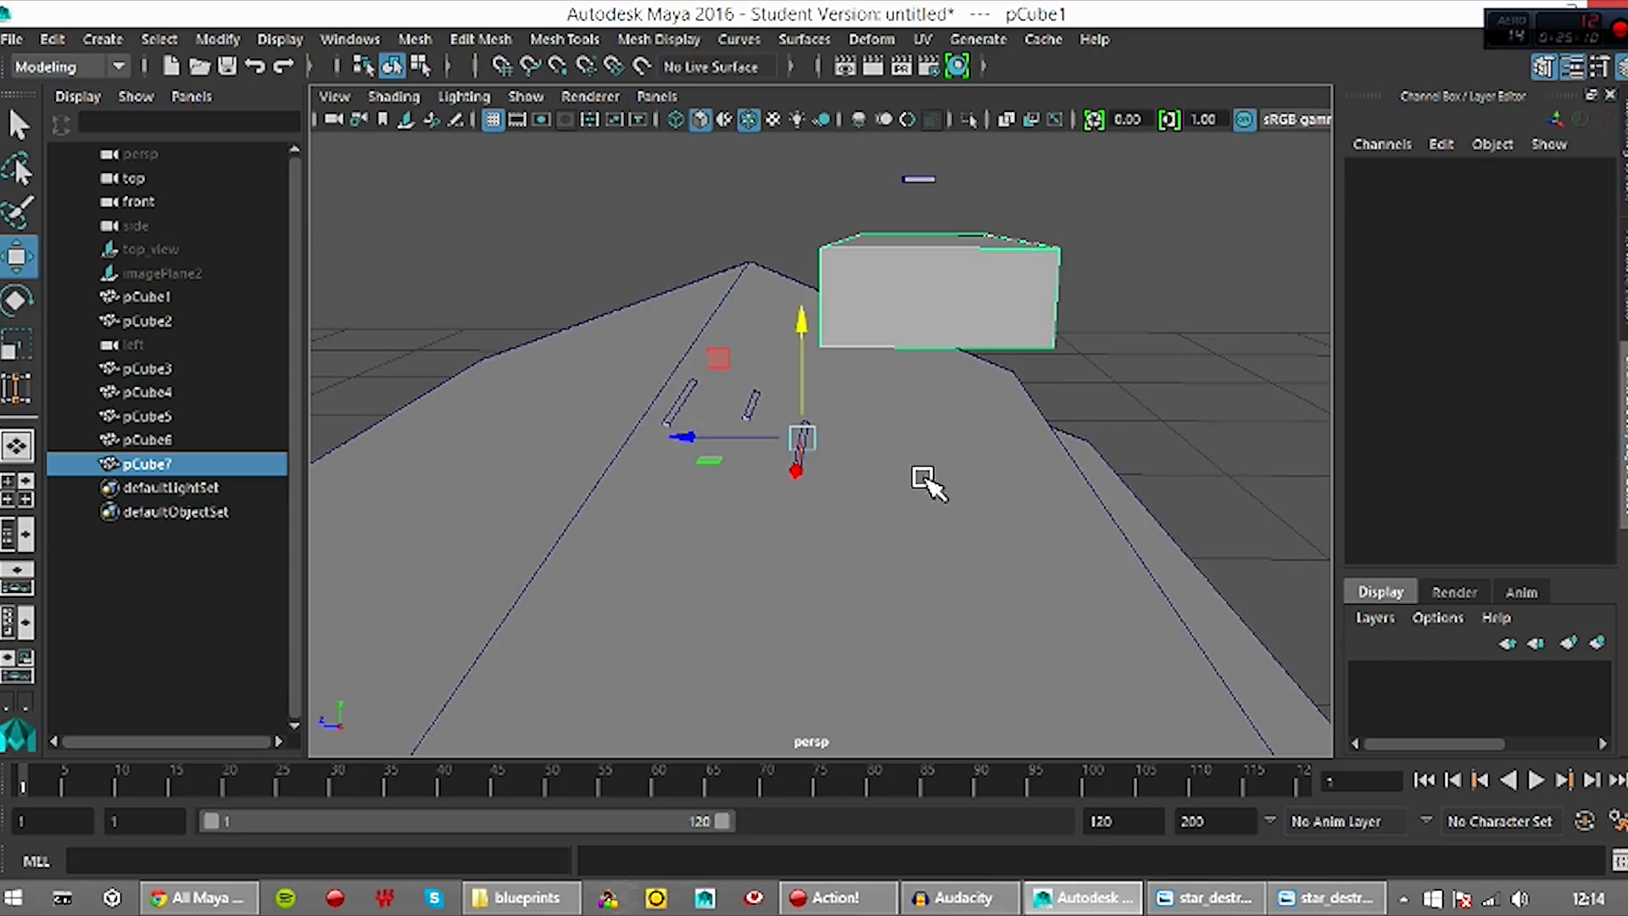
left_click(934, 243)
left_click_drag(933, 241, 1011, 414)
key("e")
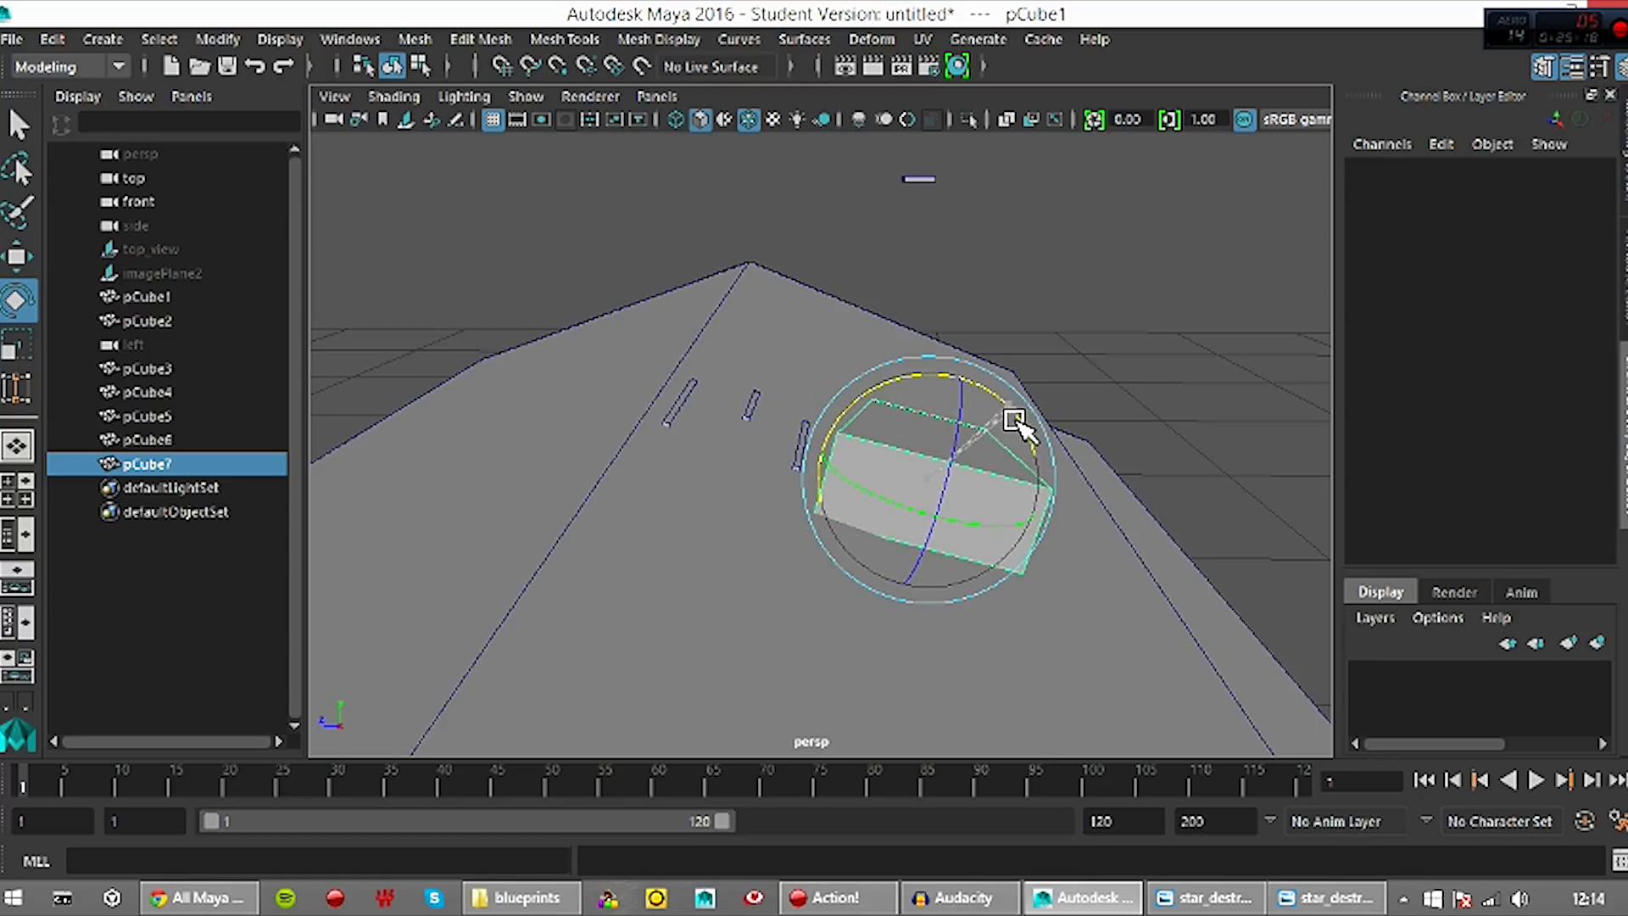
key("w")
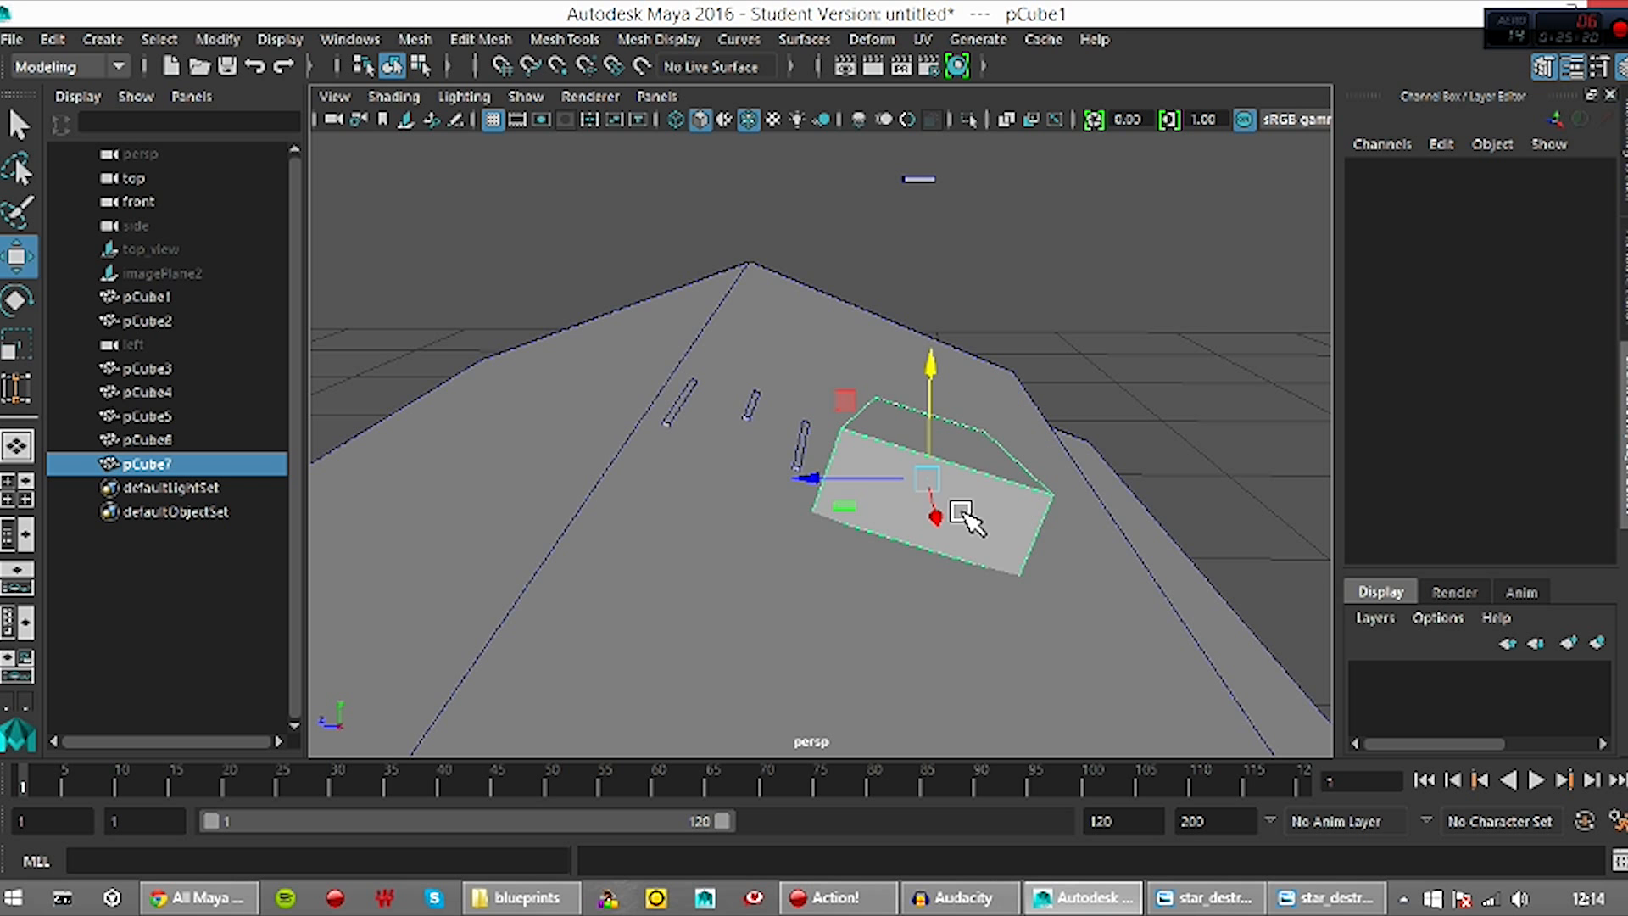
left_click_drag(977, 626, 924, 428, "alt")
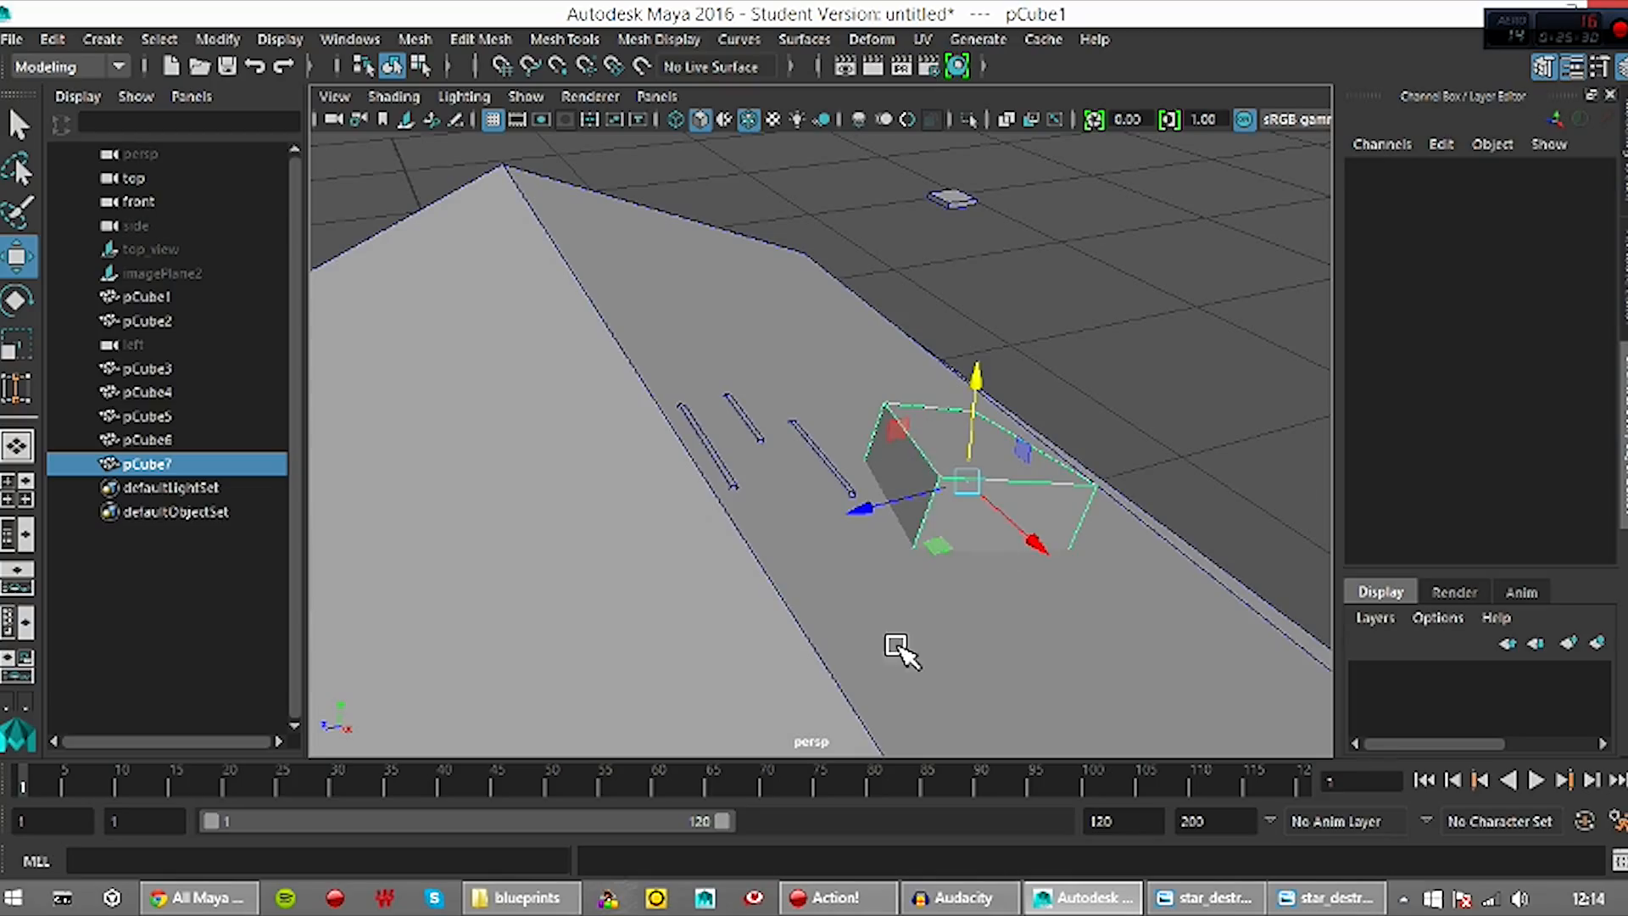
Try to select individual faces of the trapezoid block in face component mode
left_click_drag(898, 643, 955, 550, "alt")
right_click_drag(1006, 449, 989, 265)
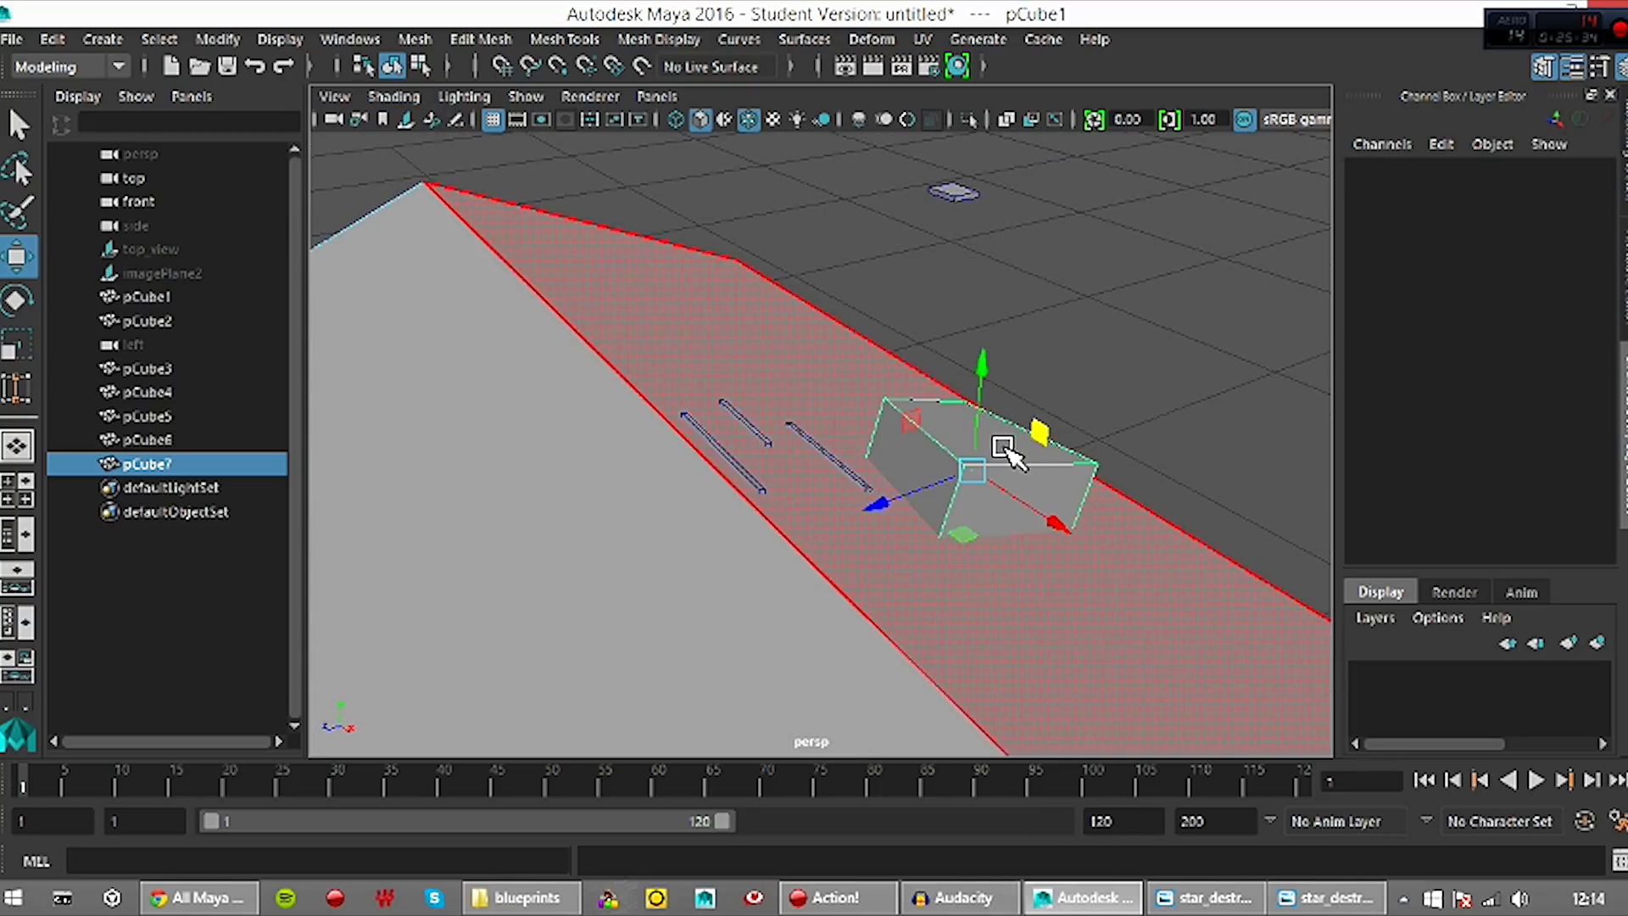
right_click_drag(984, 212, 1093, 233)
left_click(1029, 457)
left_click(1033, 484, "shift")
left_click(1045, 471, "shift")
left_click(1089, 333)
left_click(1030, 498)
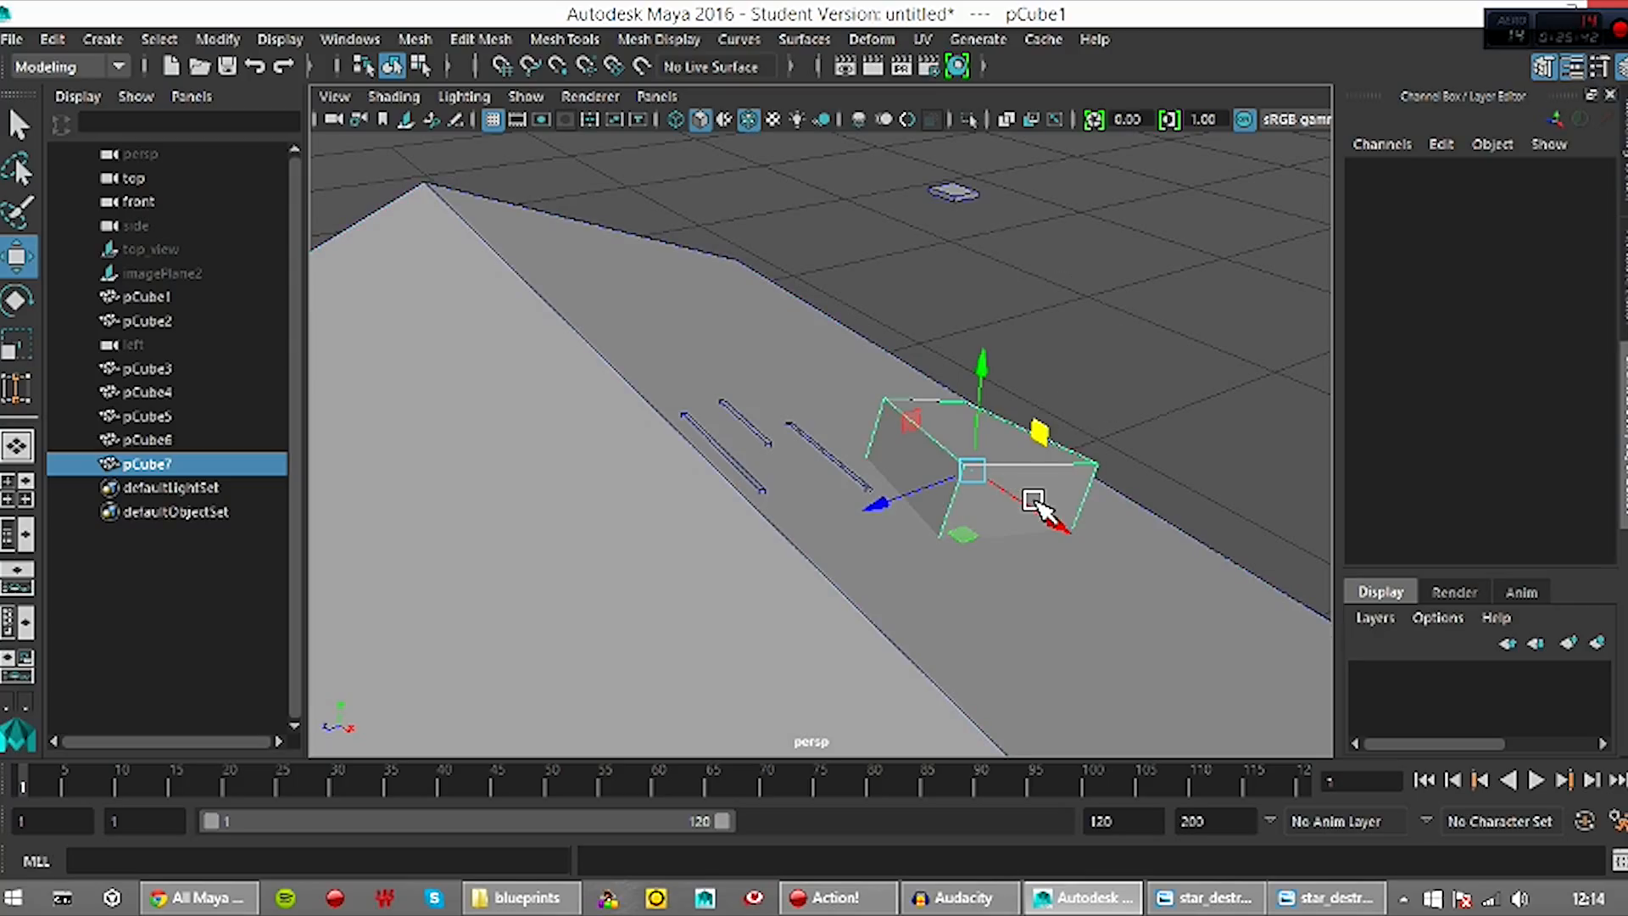
Try to select and move a component of the trapezoid block, and undo the move
right_click_drag(1015, 473, 1029, 288)
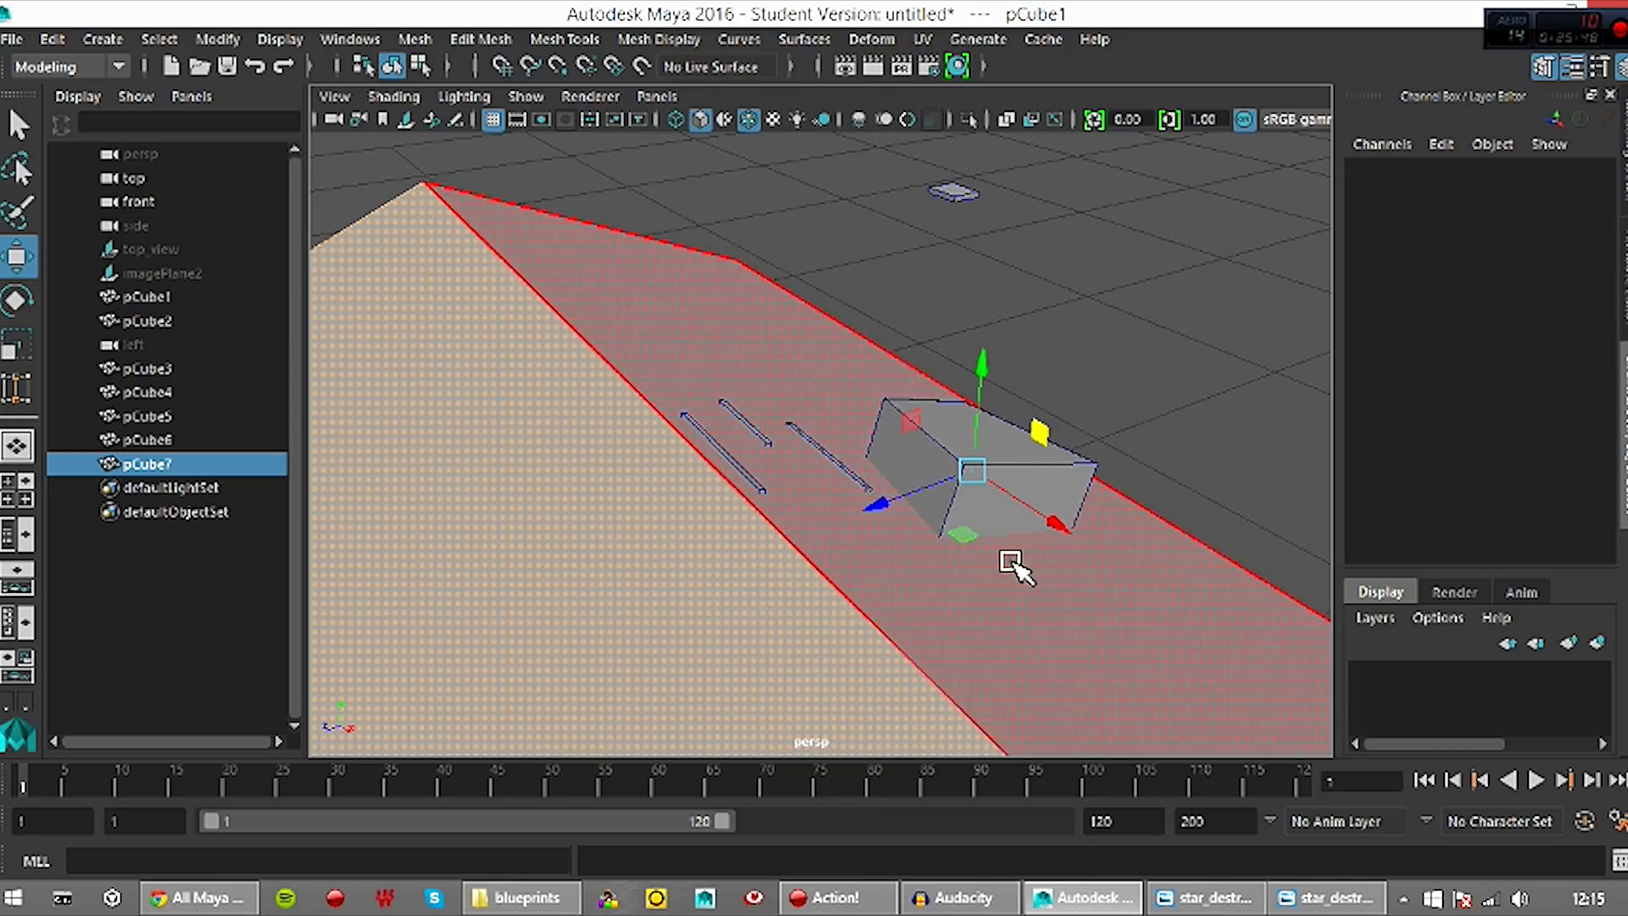
left_click_drag(1031, 556, 1097, 537, "alt")
right_click_drag(1155, 375, 1264, 182)
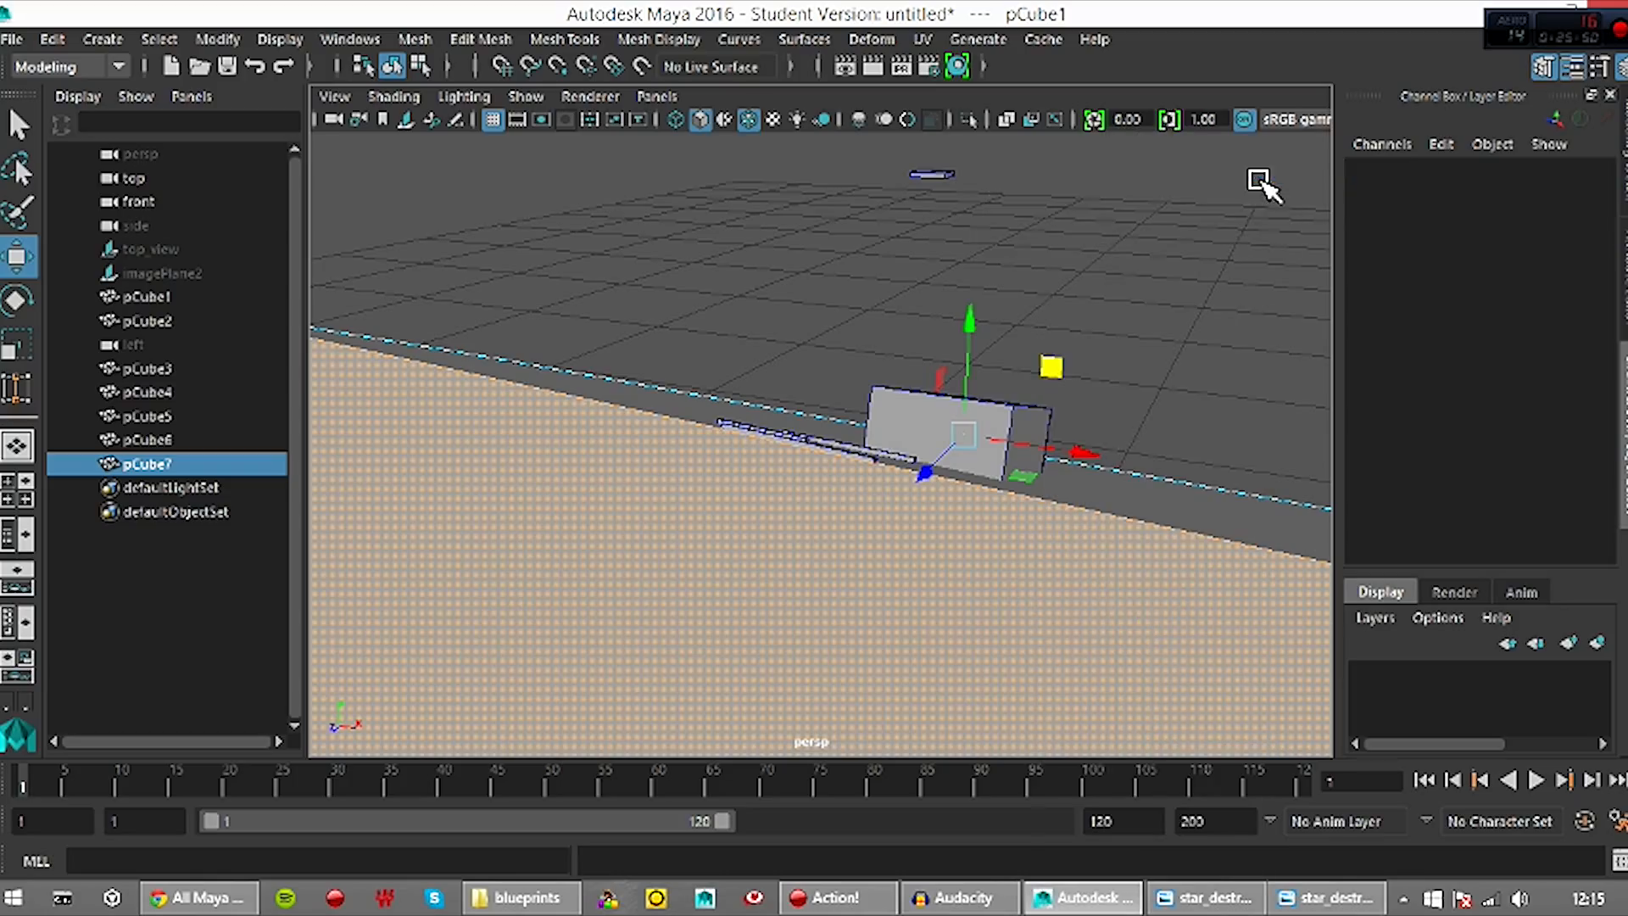
left_click_drag(1121, 432, 1064, 451, "alt")
right_click_drag(1029, 432, 1048, 288)
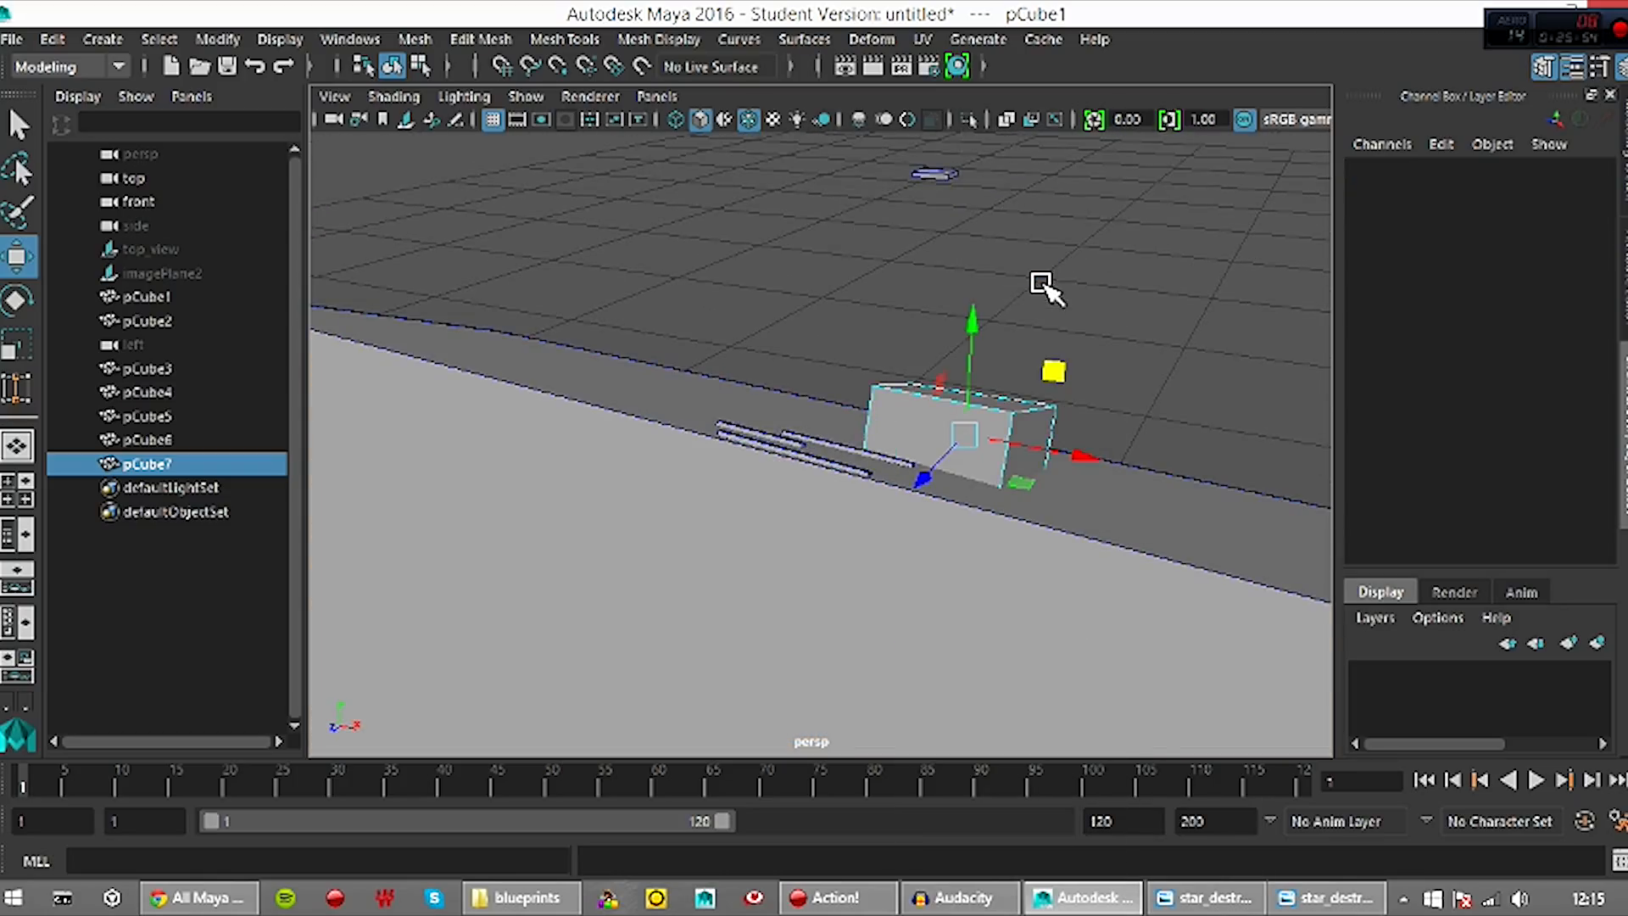
left_click(1013, 412)
left_click_drag(1133, 429, 996, 485, "alt")
left_click_drag(967, 417, 1041, 481)
key("ctrl+z")
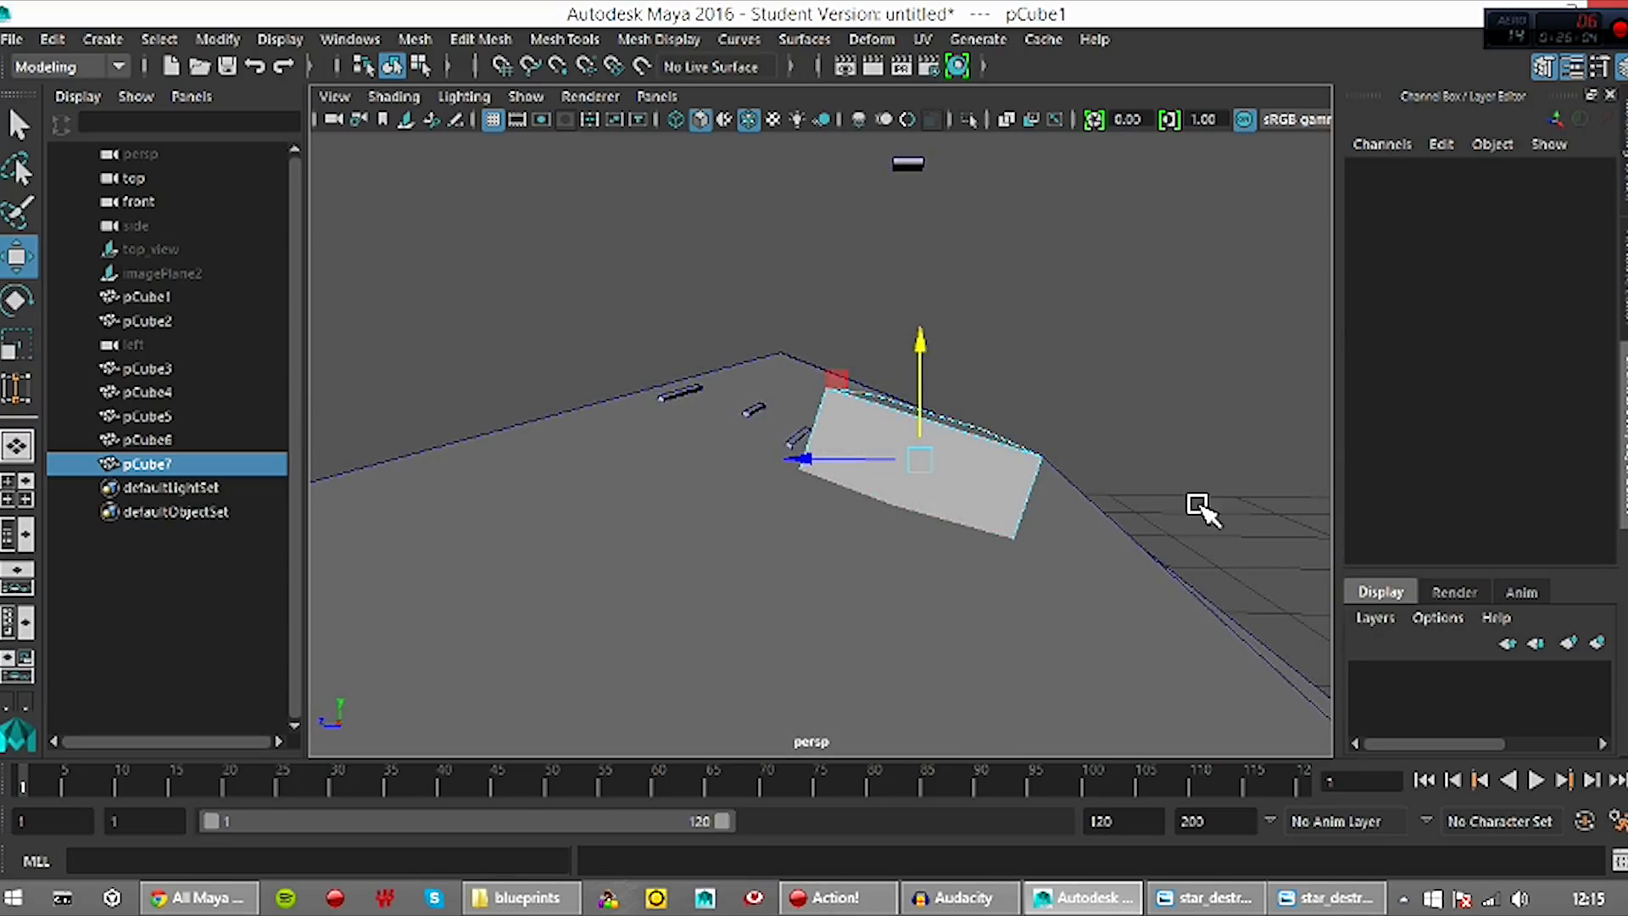
Return to object mode and adjust the trapezoid block's position on the deck along Y and X
left_click_drag(916, 618, 847, 607, "alt")
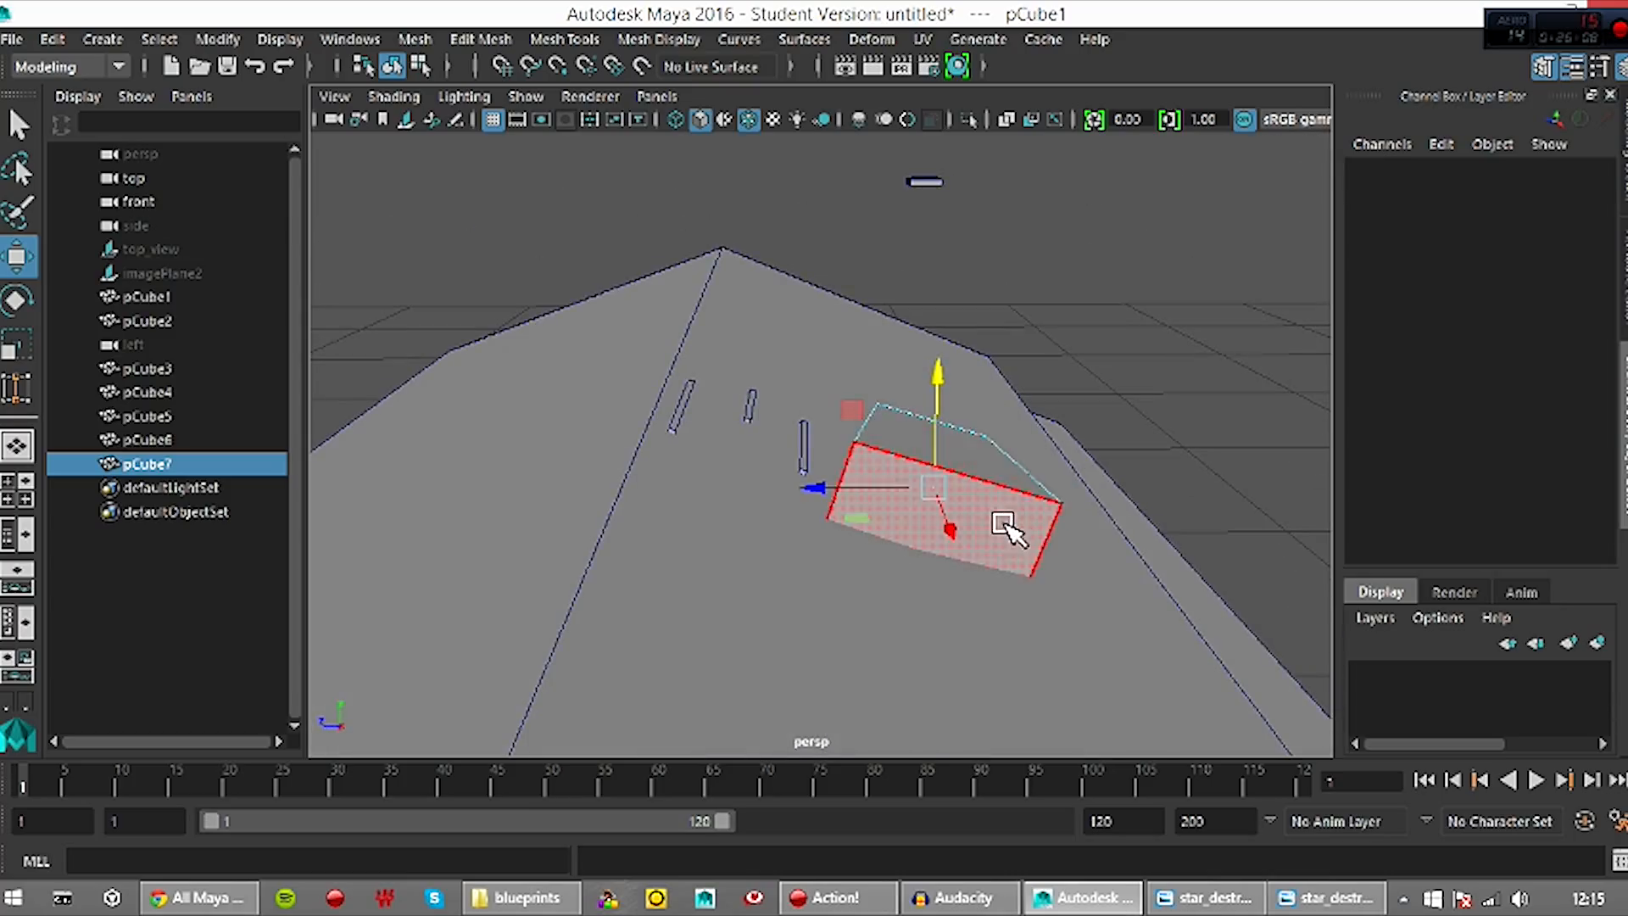
right_click_drag(951, 453, 1061, 234)
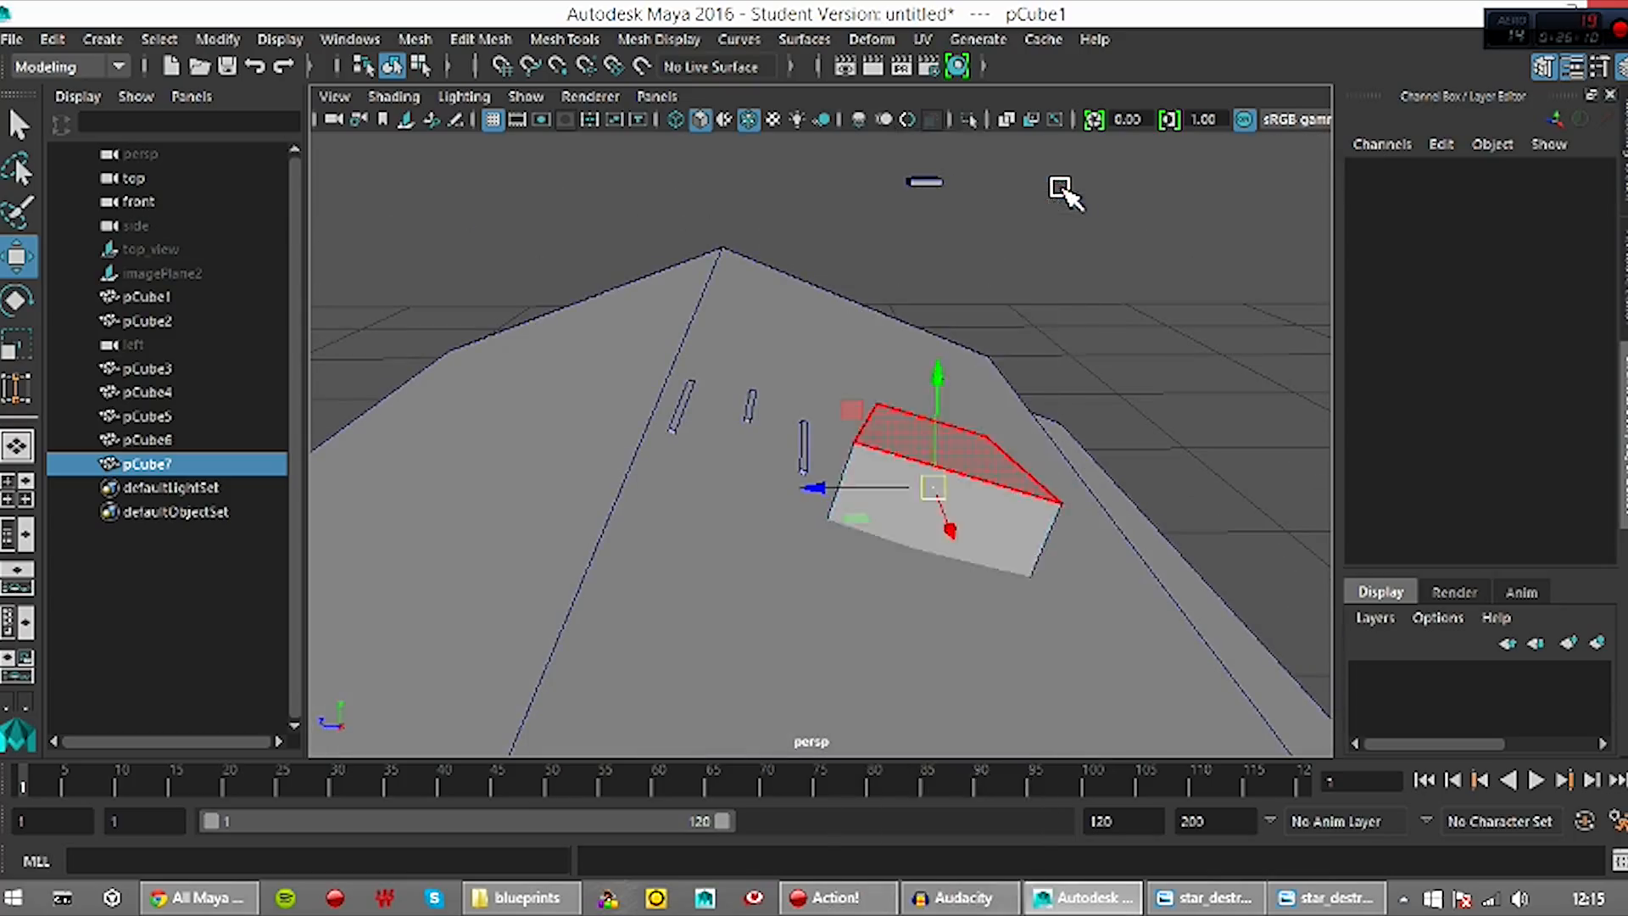
left_click_drag(935, 451, 938, 378)
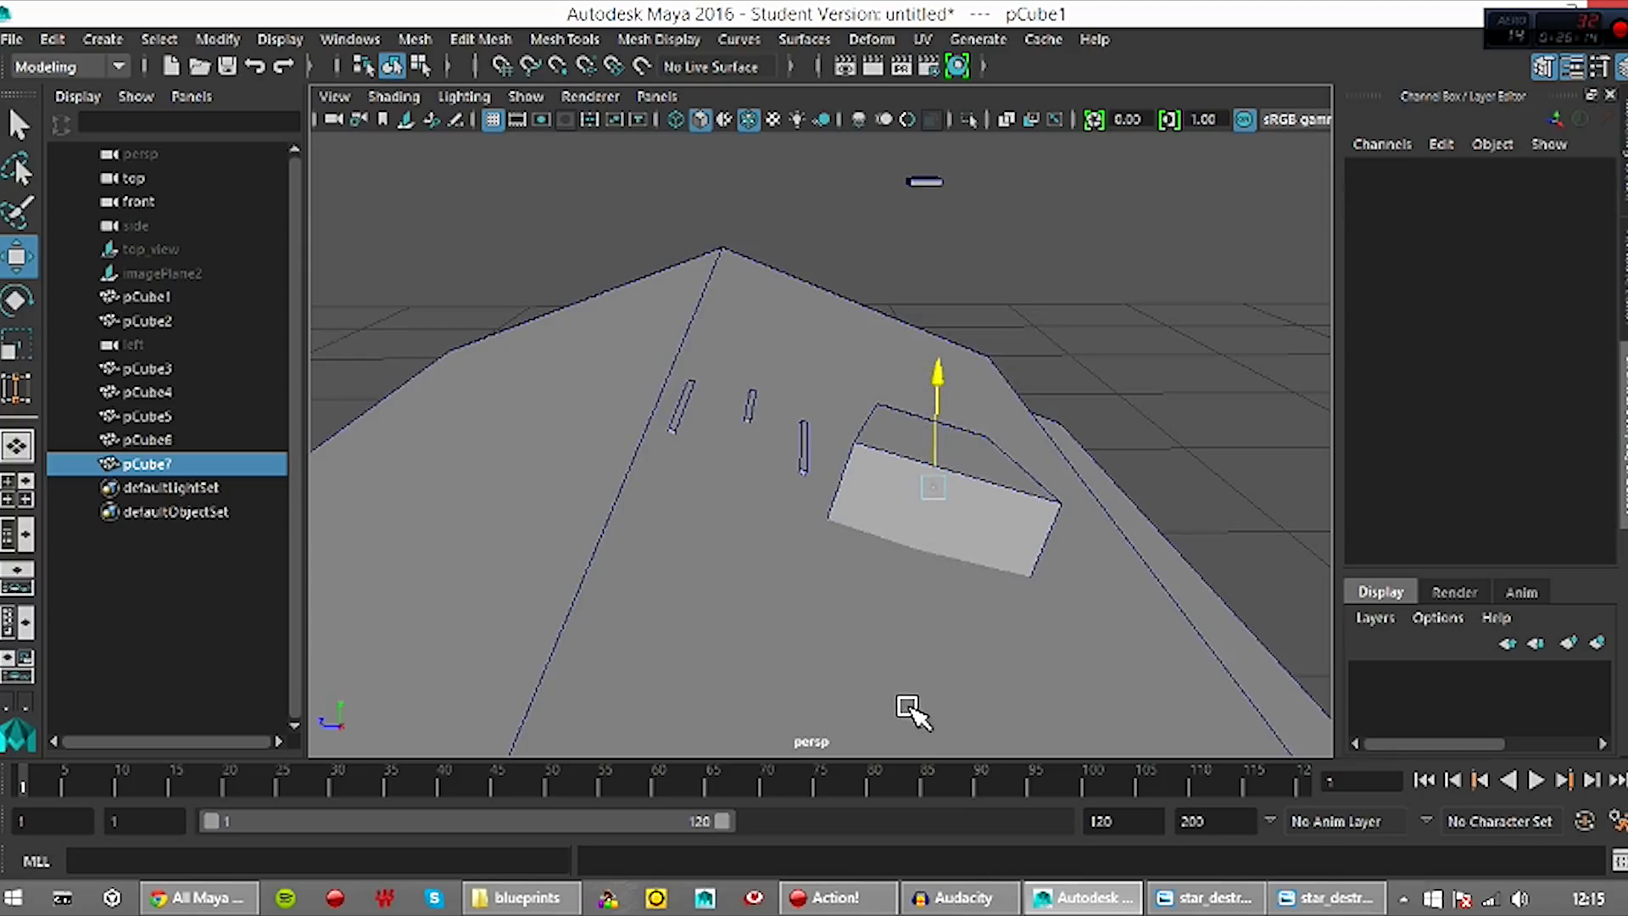
left_click_drag(954, 174, 954, 254)
left_click_drag(1071, 465, 840, 487, "alt")
left_click_drag(760, 523, 848, 490)
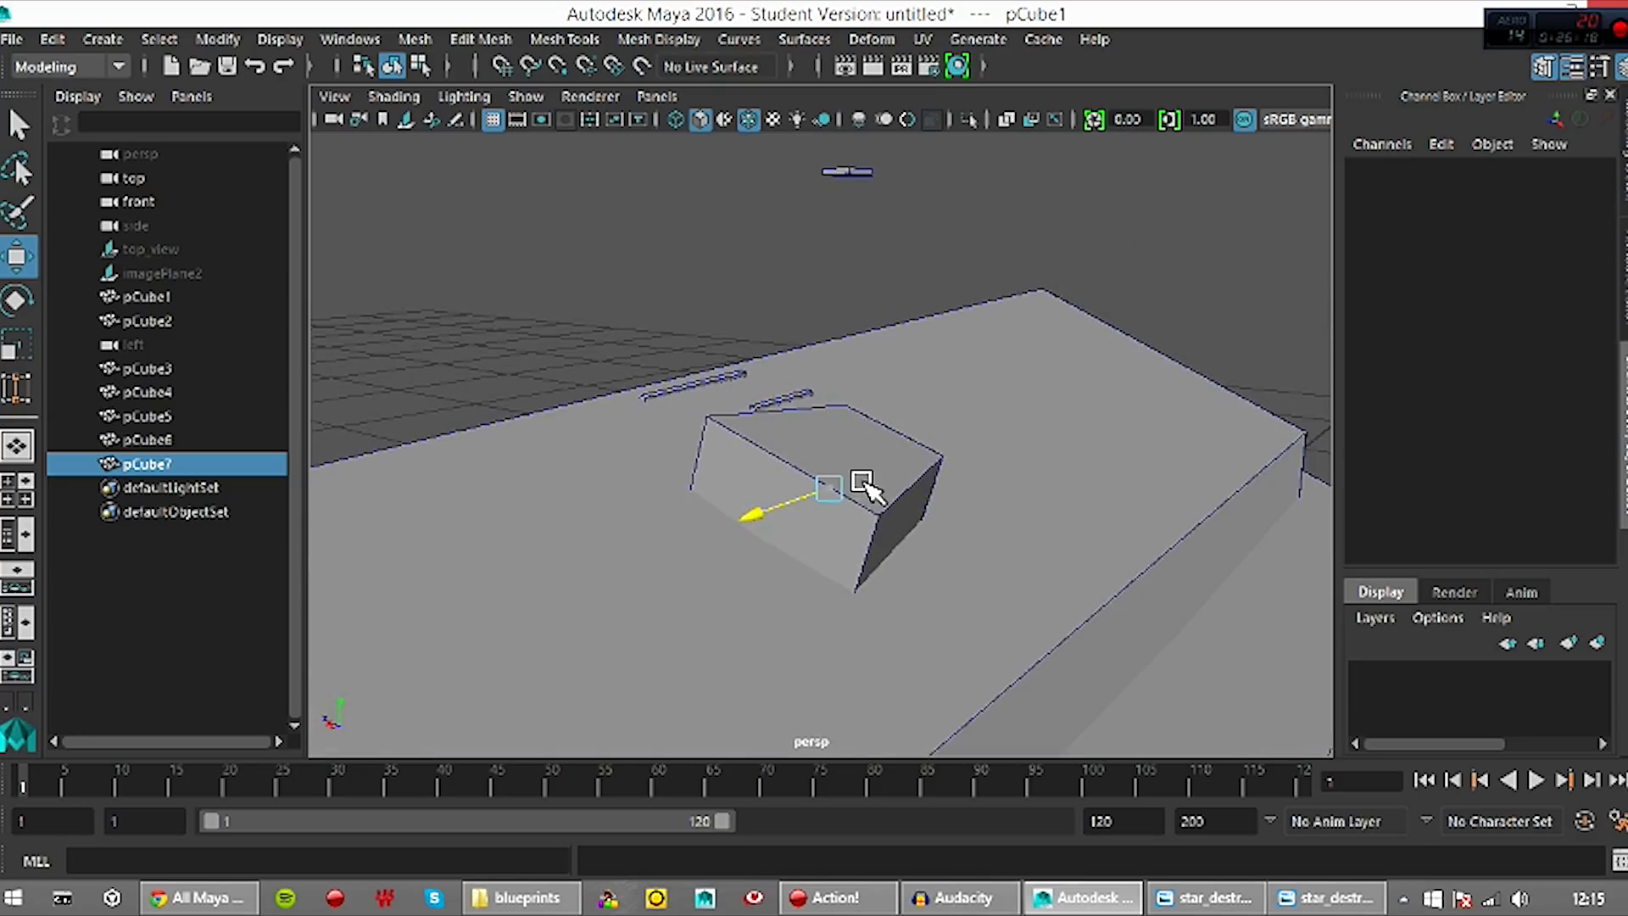
left_click_drag(961, 536, 788, 518, "alt")
left_click_drag(679, 363, 682, 280)
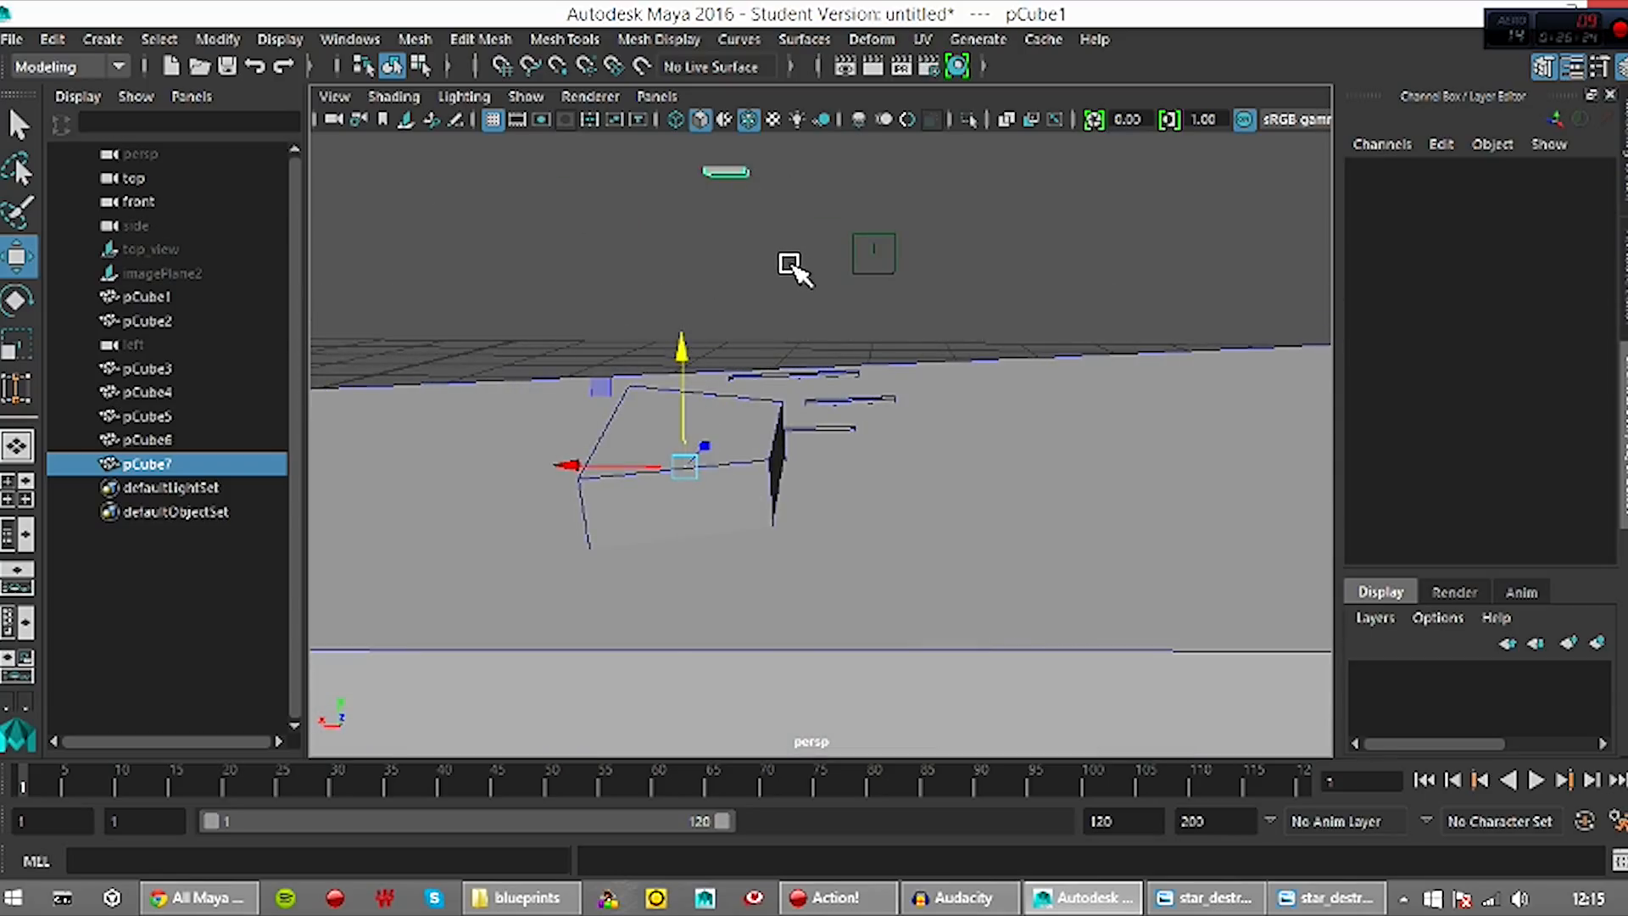
Select the small floating block and lower it along Y onto the top of the trapezoid block
left_click_drag(722, 156, 747, 263)
left_click_drag(794, 631, 839, 644, "alt")
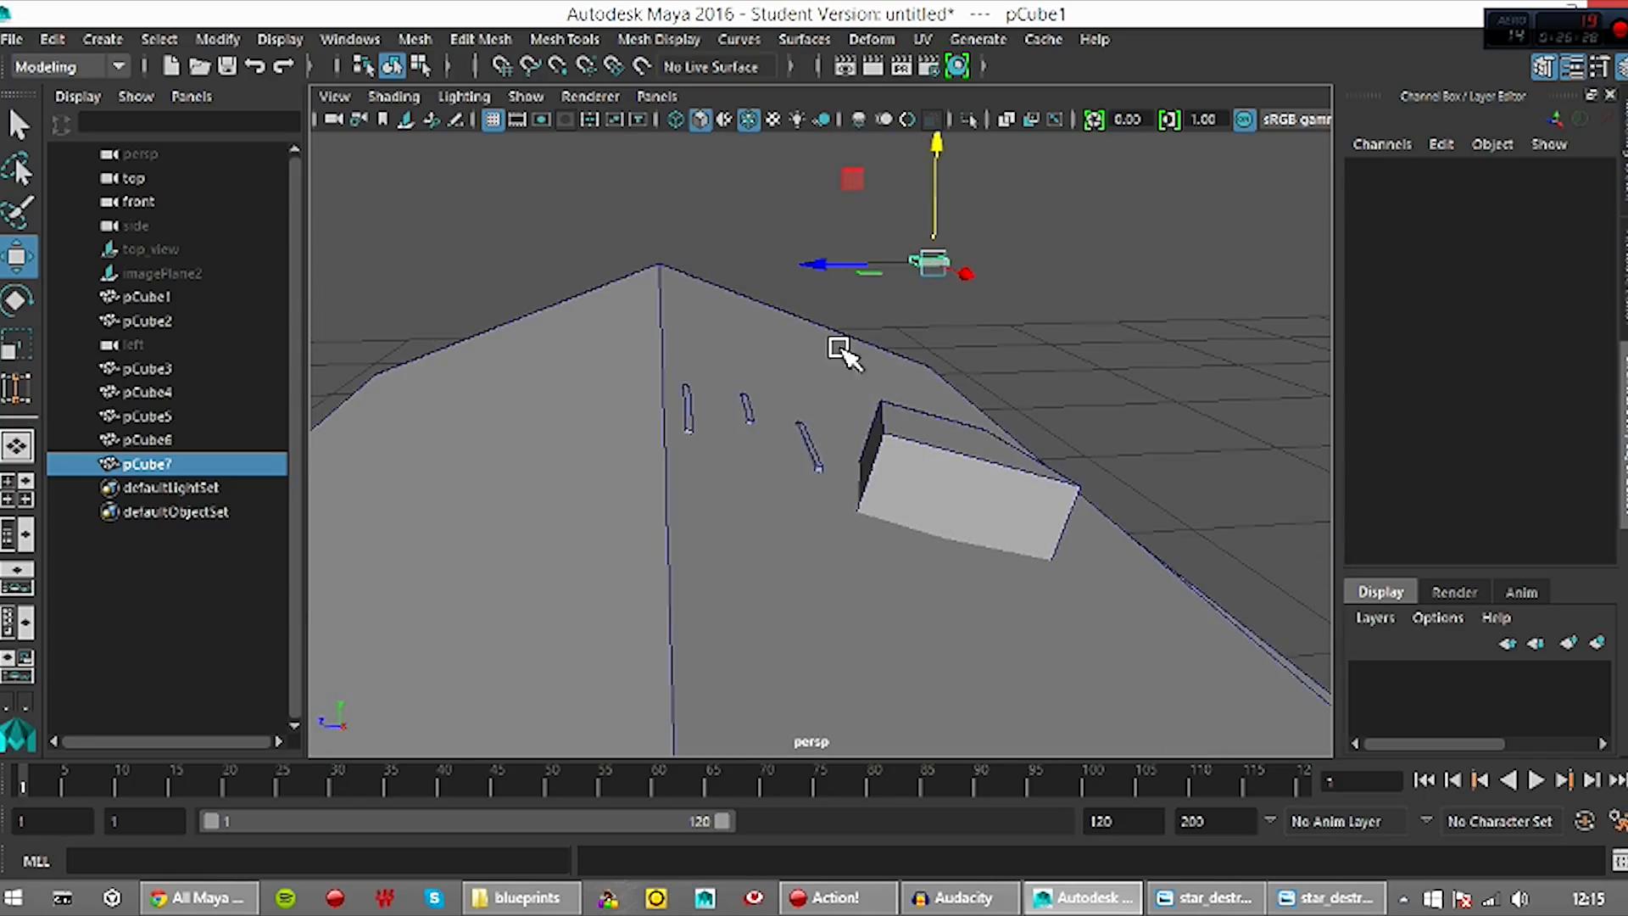
left_click_drag(937, 196, 930, 277)
left_click_drag(1010, 501, 918, 528, "alt")
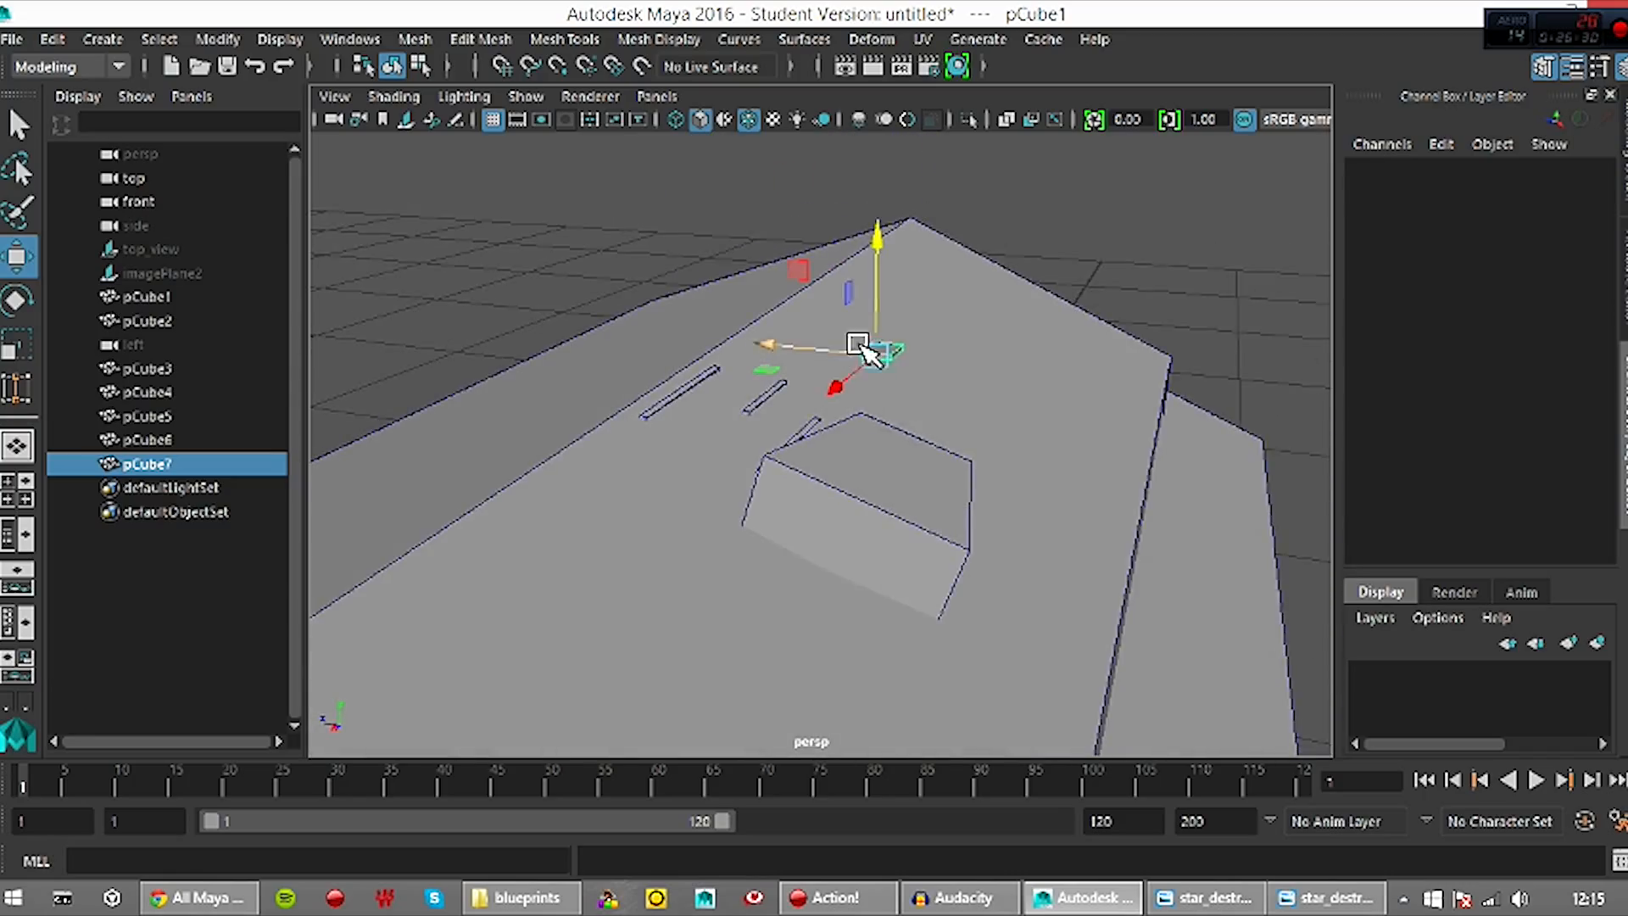
left_click_drag(882, 297, 876, 428)
left_click_drag(877, 432, 931, 523, "alt")
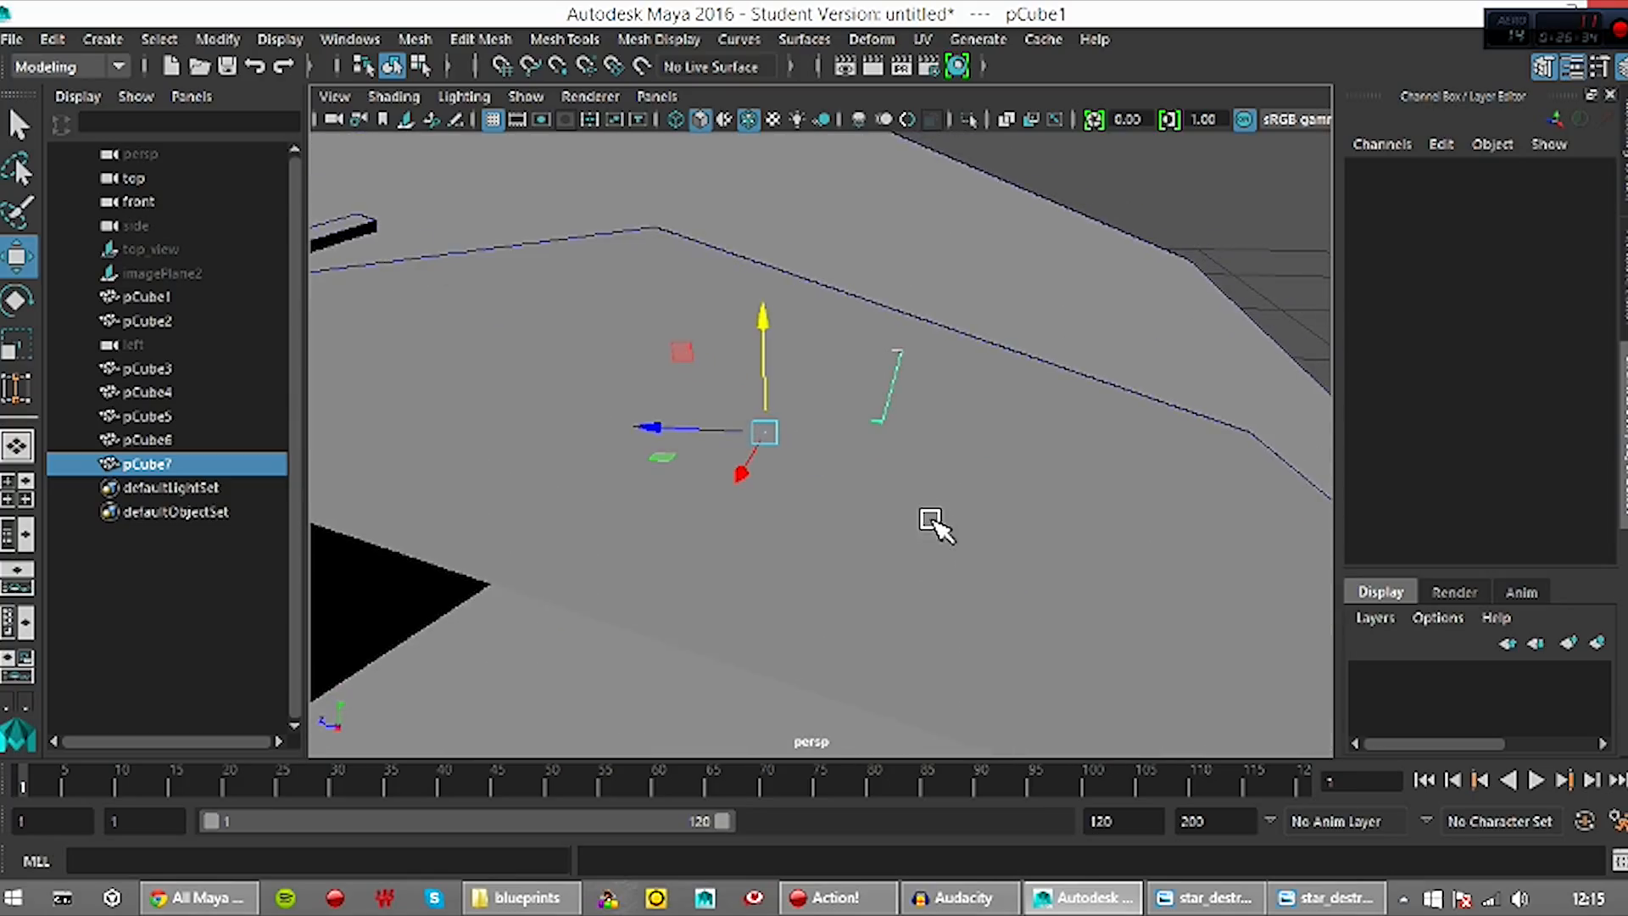
left_click_drag(781, 409, 759, 344)
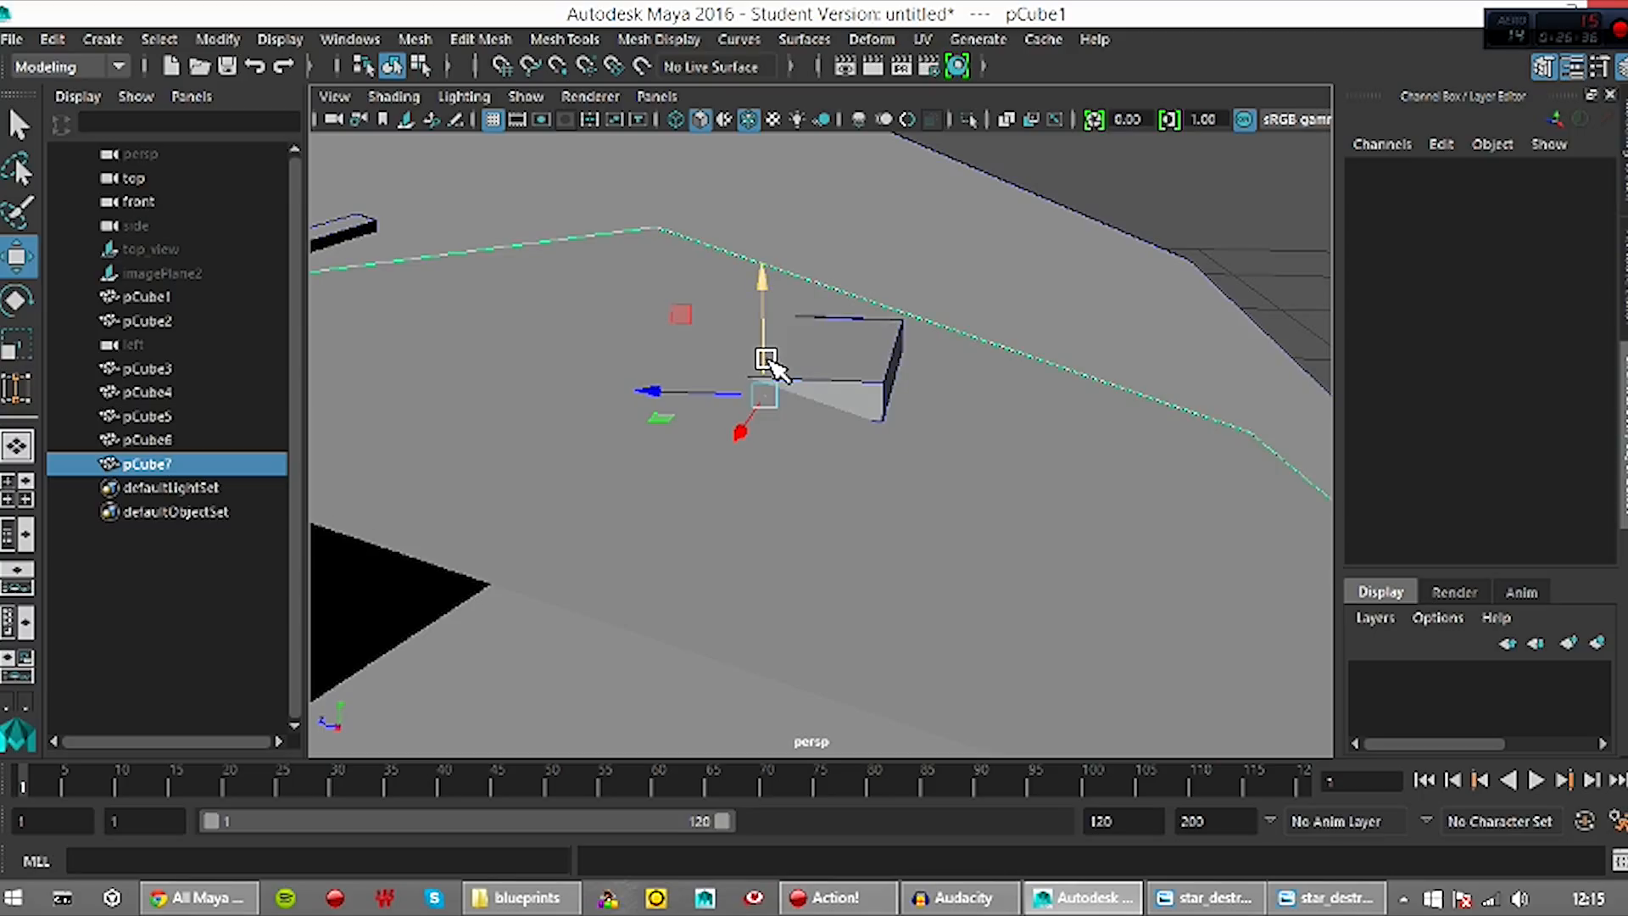
left_click_drag(769, 350, 865, 320)
Rotate the small block towards the slope of the trapezoid block's top and lower it slightly along Y
key("e")
left_click_drag(900, 522, 814, 363, "alt")
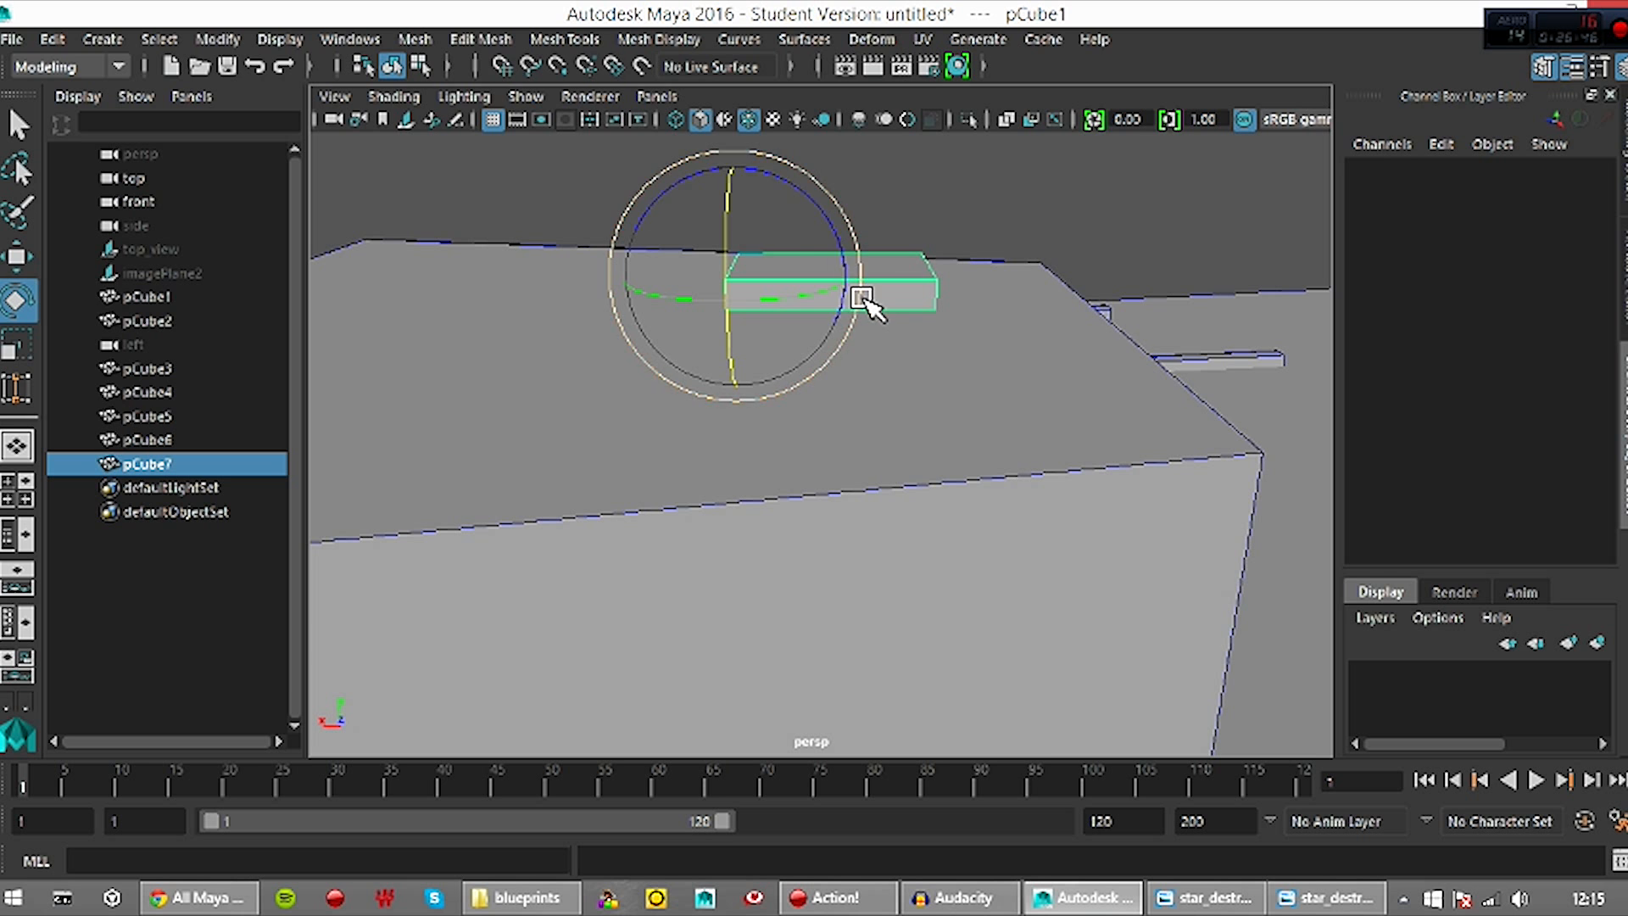
key("w")
left_click_drag(746, 211, 745, 222)
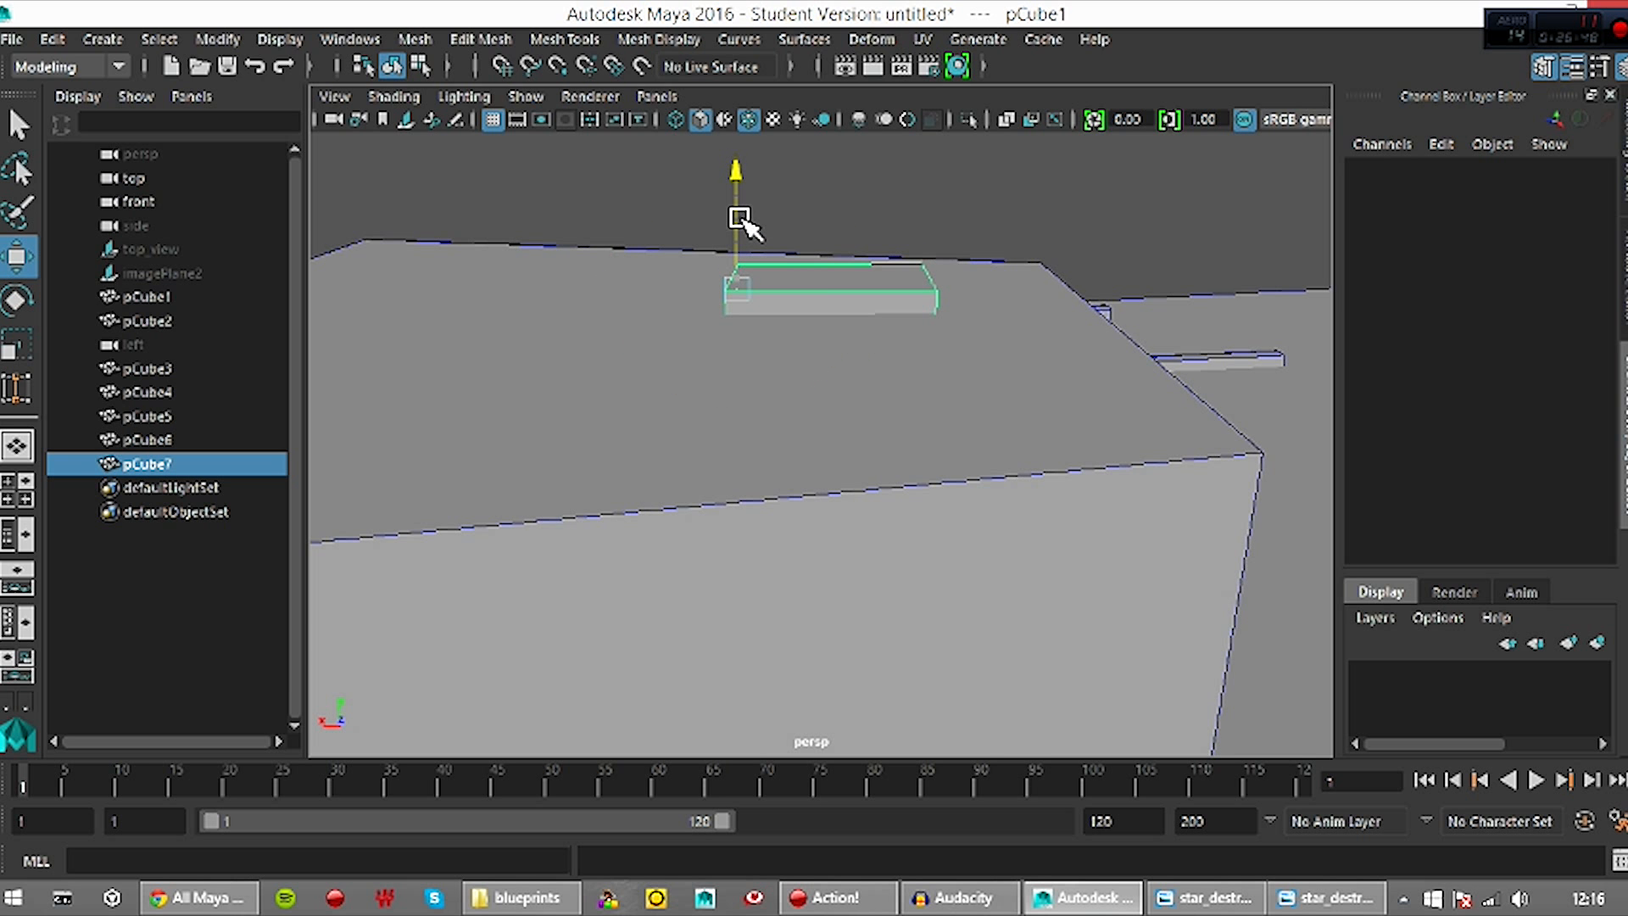
Undo the accidental changes to the hull and return to the small block's selection
left_click_drag(947, 406, 756, 431, "alt")
left_click_drag(824, 496, 911, 605, "alt")
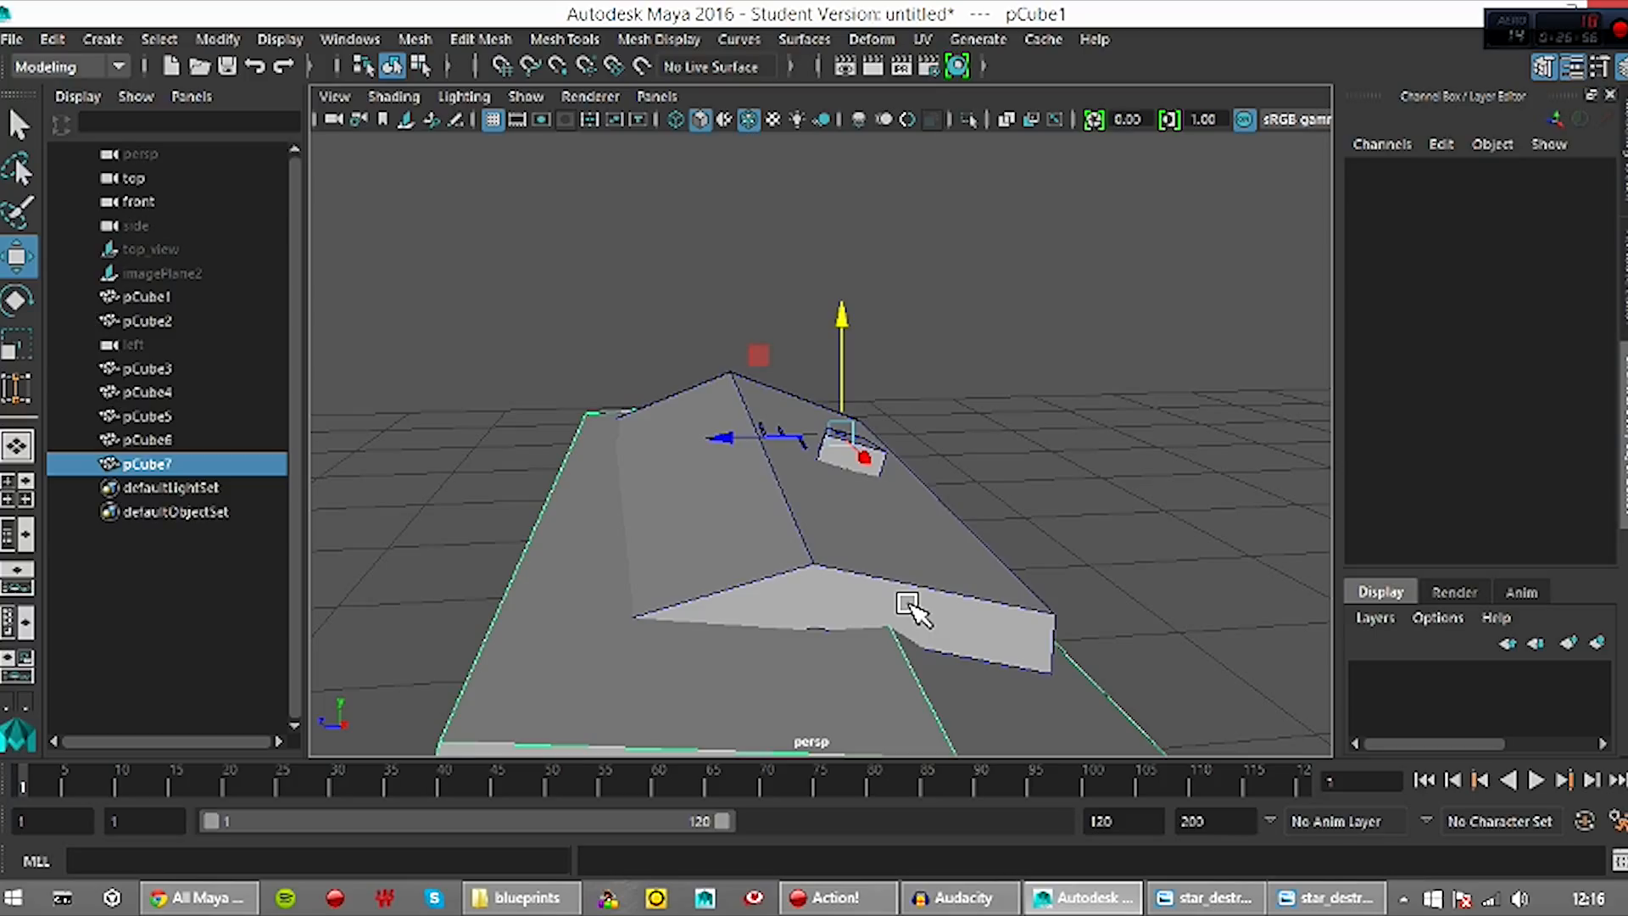
key("ctrl+z")
key("ctrl+z")
key("ctrl+z")
key("ctrl+z")
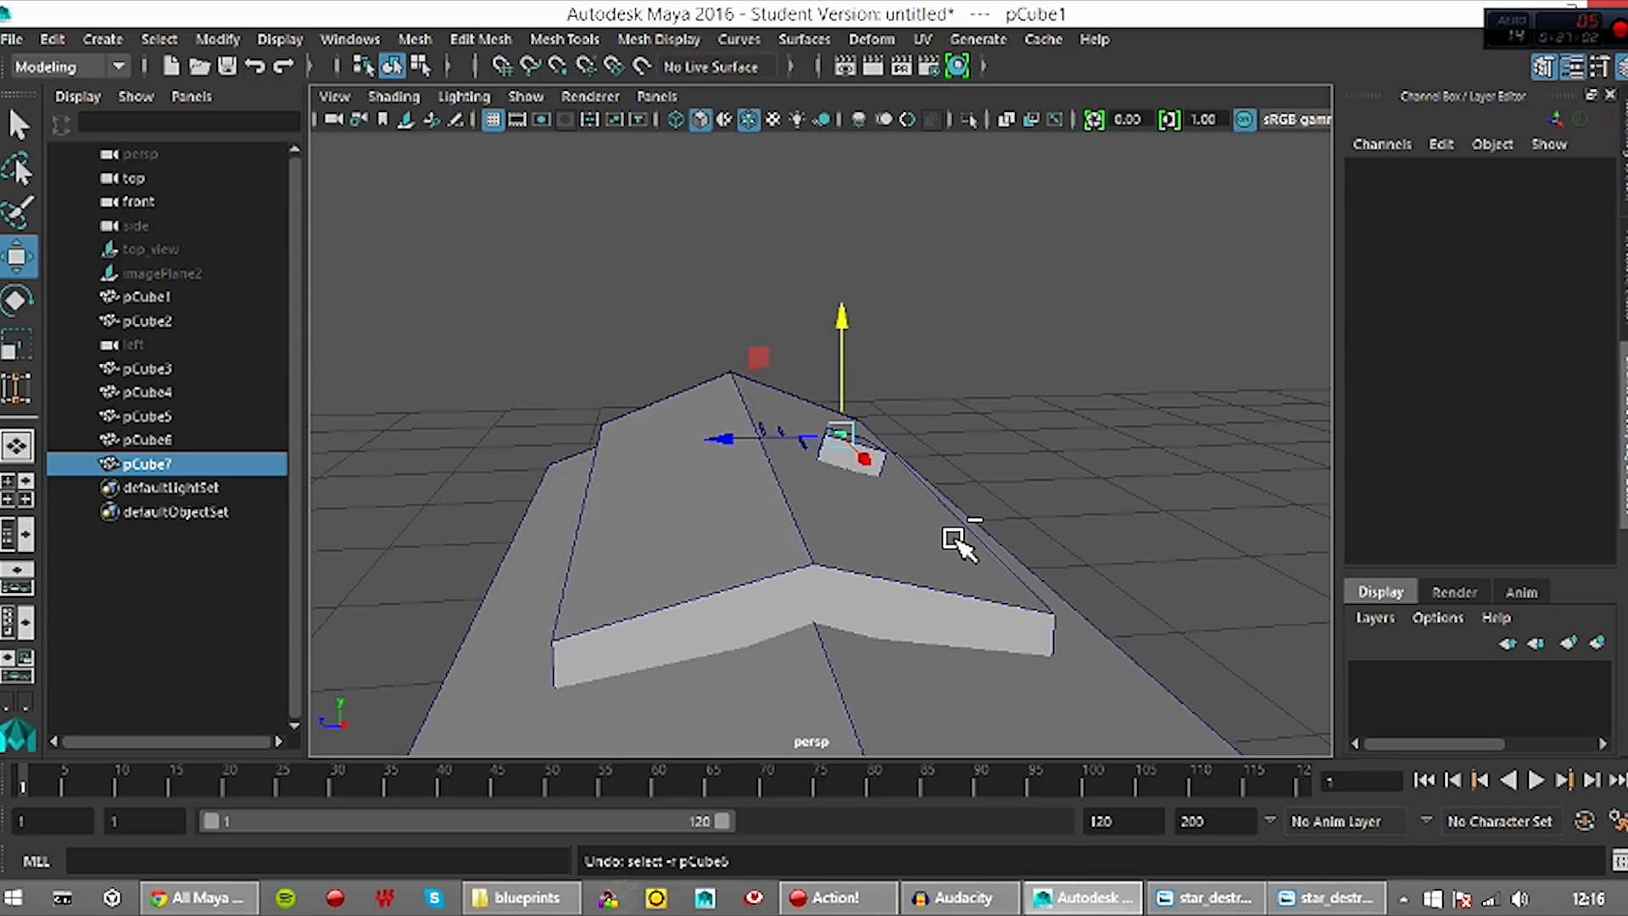
Try to rotate the small block further to match the sloping top, and undo the rotation
scroll(937, 576, "up", 10)
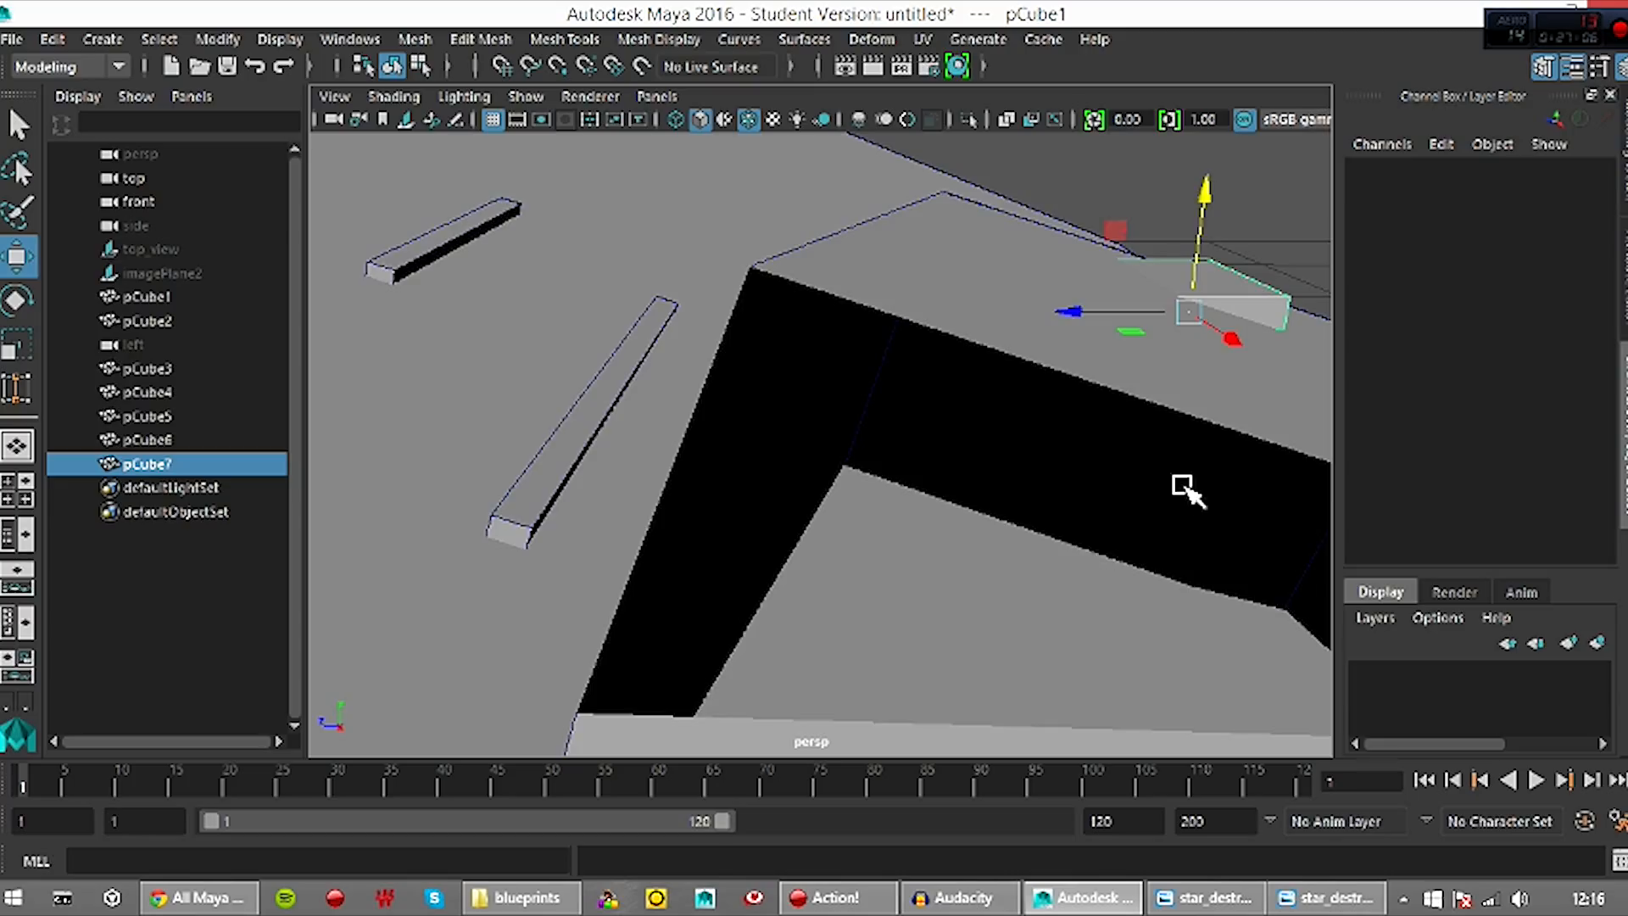
scroll(1180, 496, "down", 3)
key("e")
left_click_drag(1274, 278, 1300, 313)
key("ctrl+z")
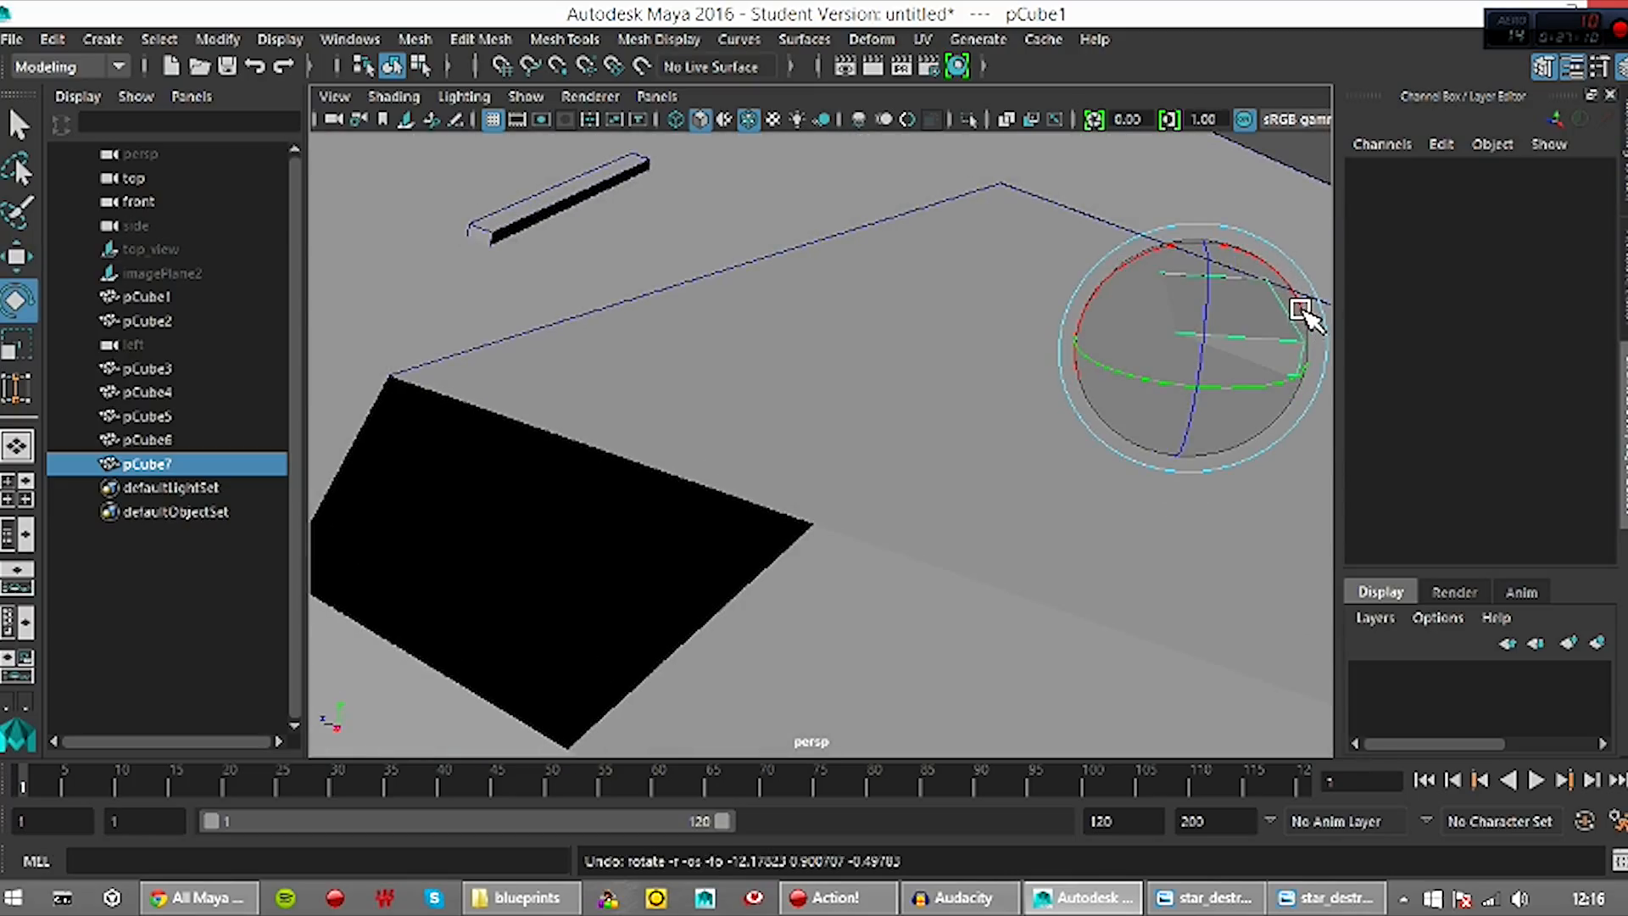
Adjust the small block's height along Y and fine-tune its rotation to match the trapezoid block's sloping top
left_click_drag(1174, 262, 937, 517)
key("w")
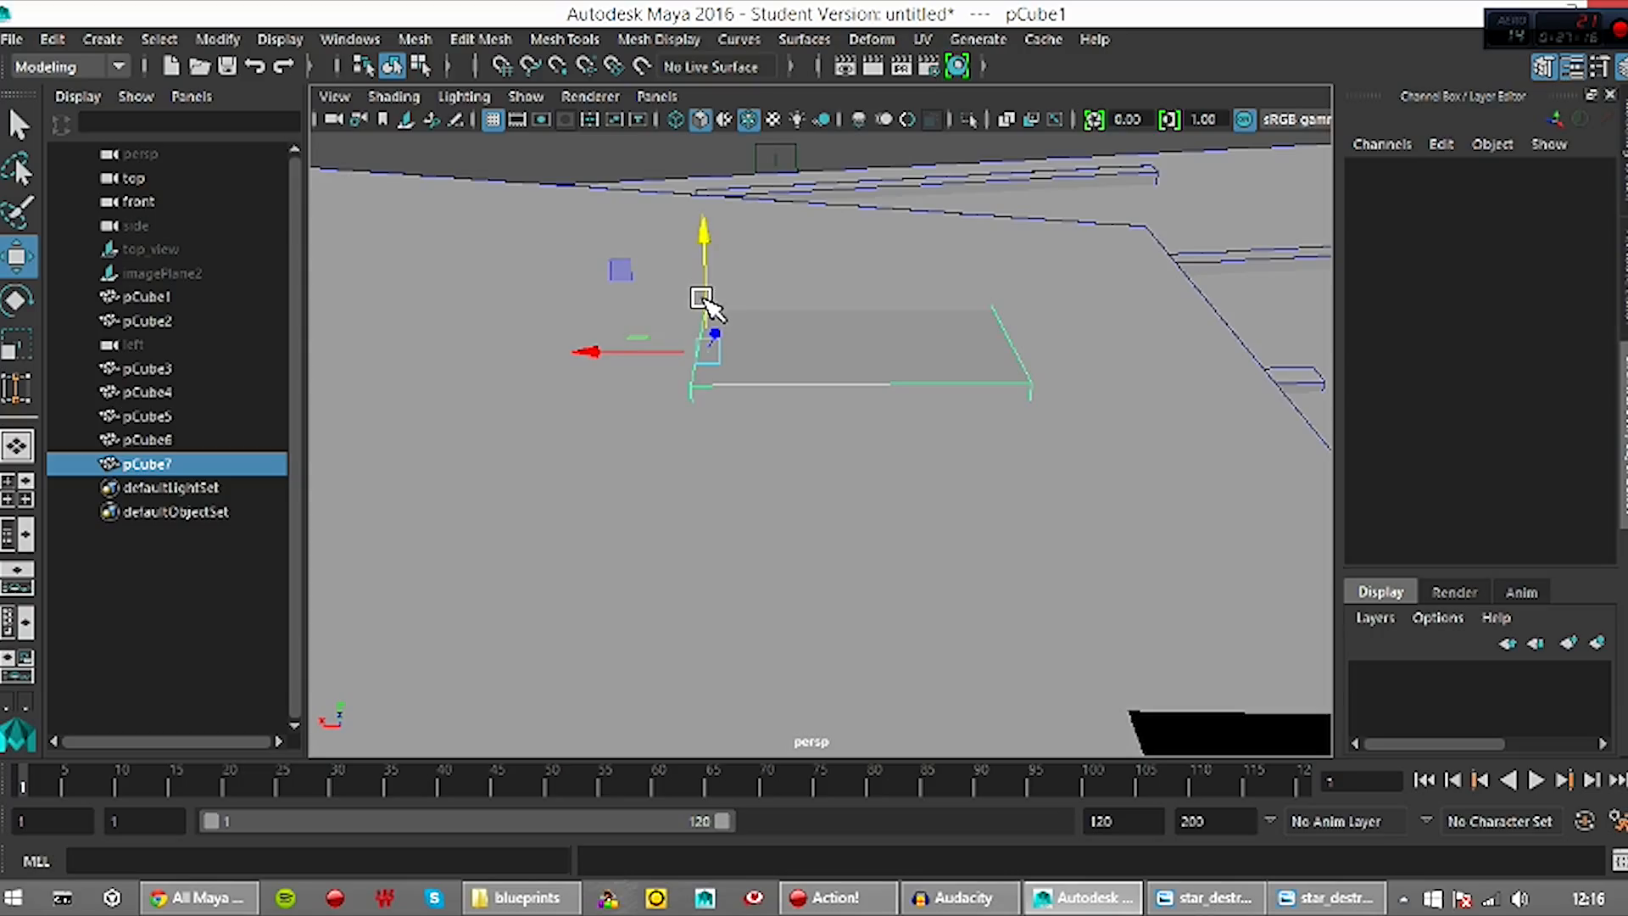
left_click_drag(714, 292, 974, 494)
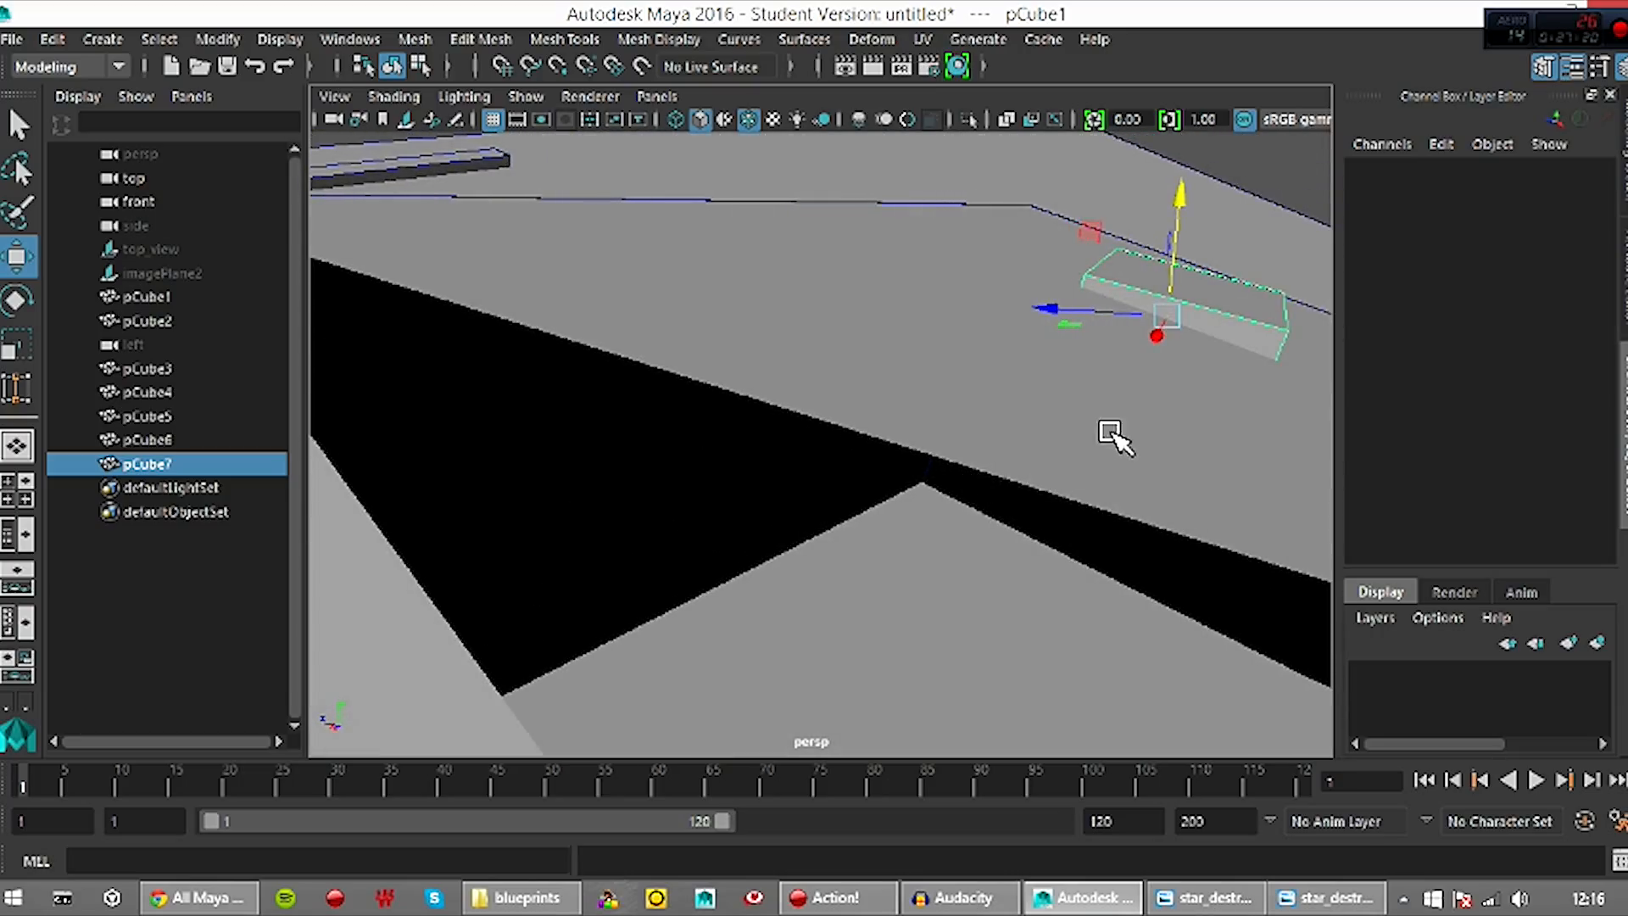
key("e")
left_click_drag(1263, 258, 1263, 252)
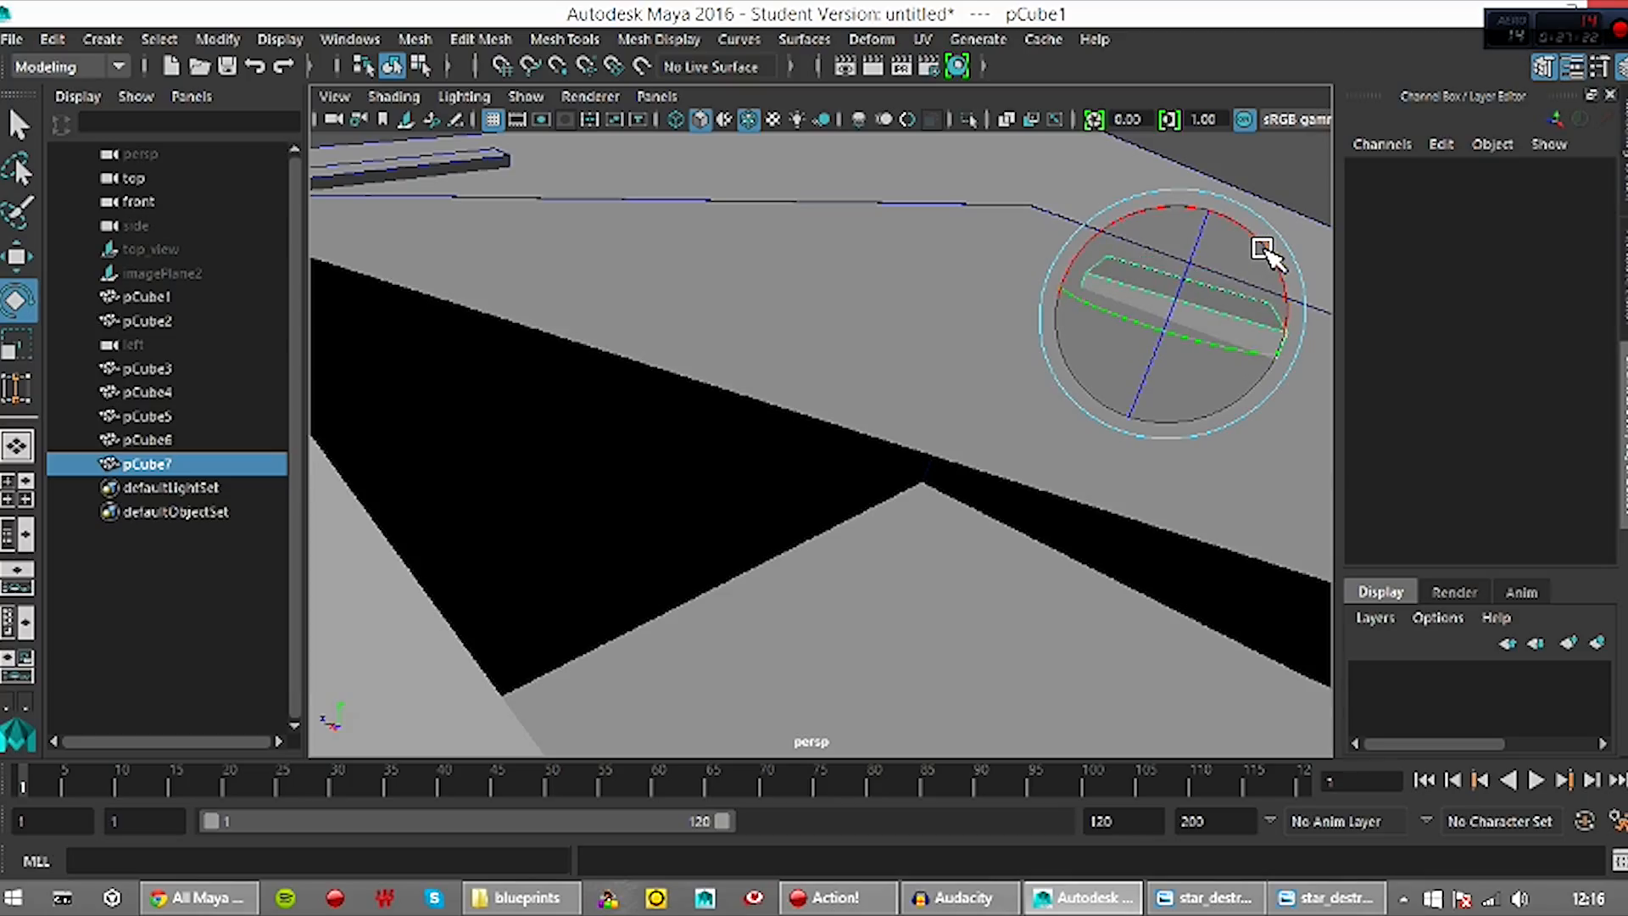
key("ctrl+z")
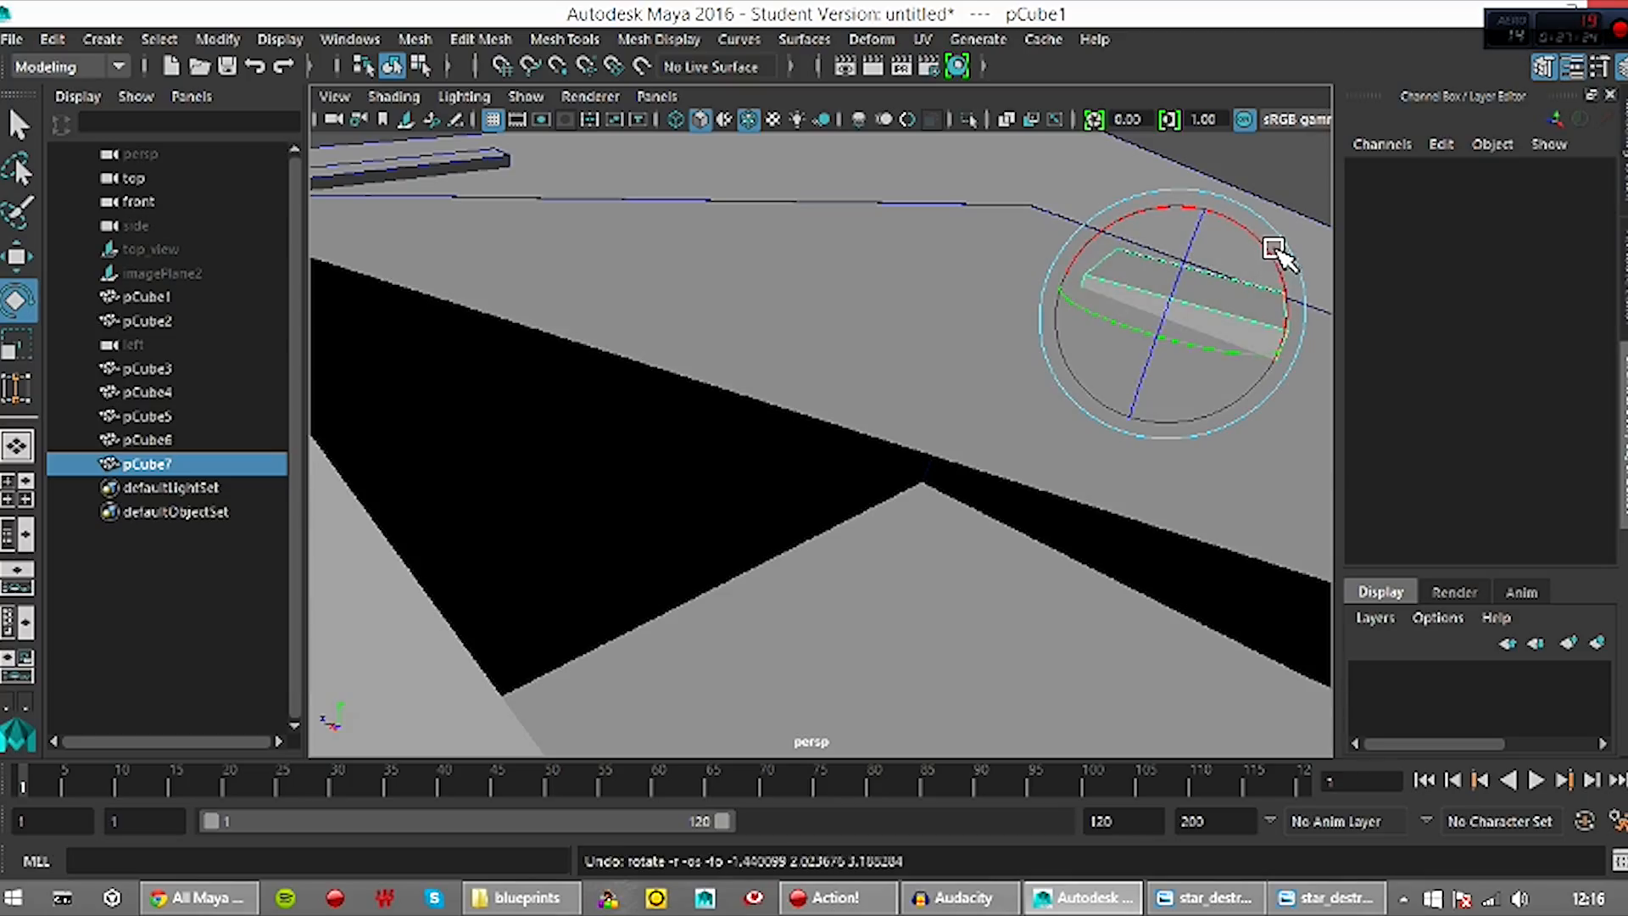
left_click_drag(1237, 238, 1246, 246)
Switch to the top view and group the detail pieces pCube3 through pCube7
left_click_drag(1119, 501, 1102, 607, "alt")
left_click_drag(1083, 345, 872, 610, "alt")
scroll(901, 585, "up", 5)
key("space")
left_click_drag(635, 547, 509, 534)
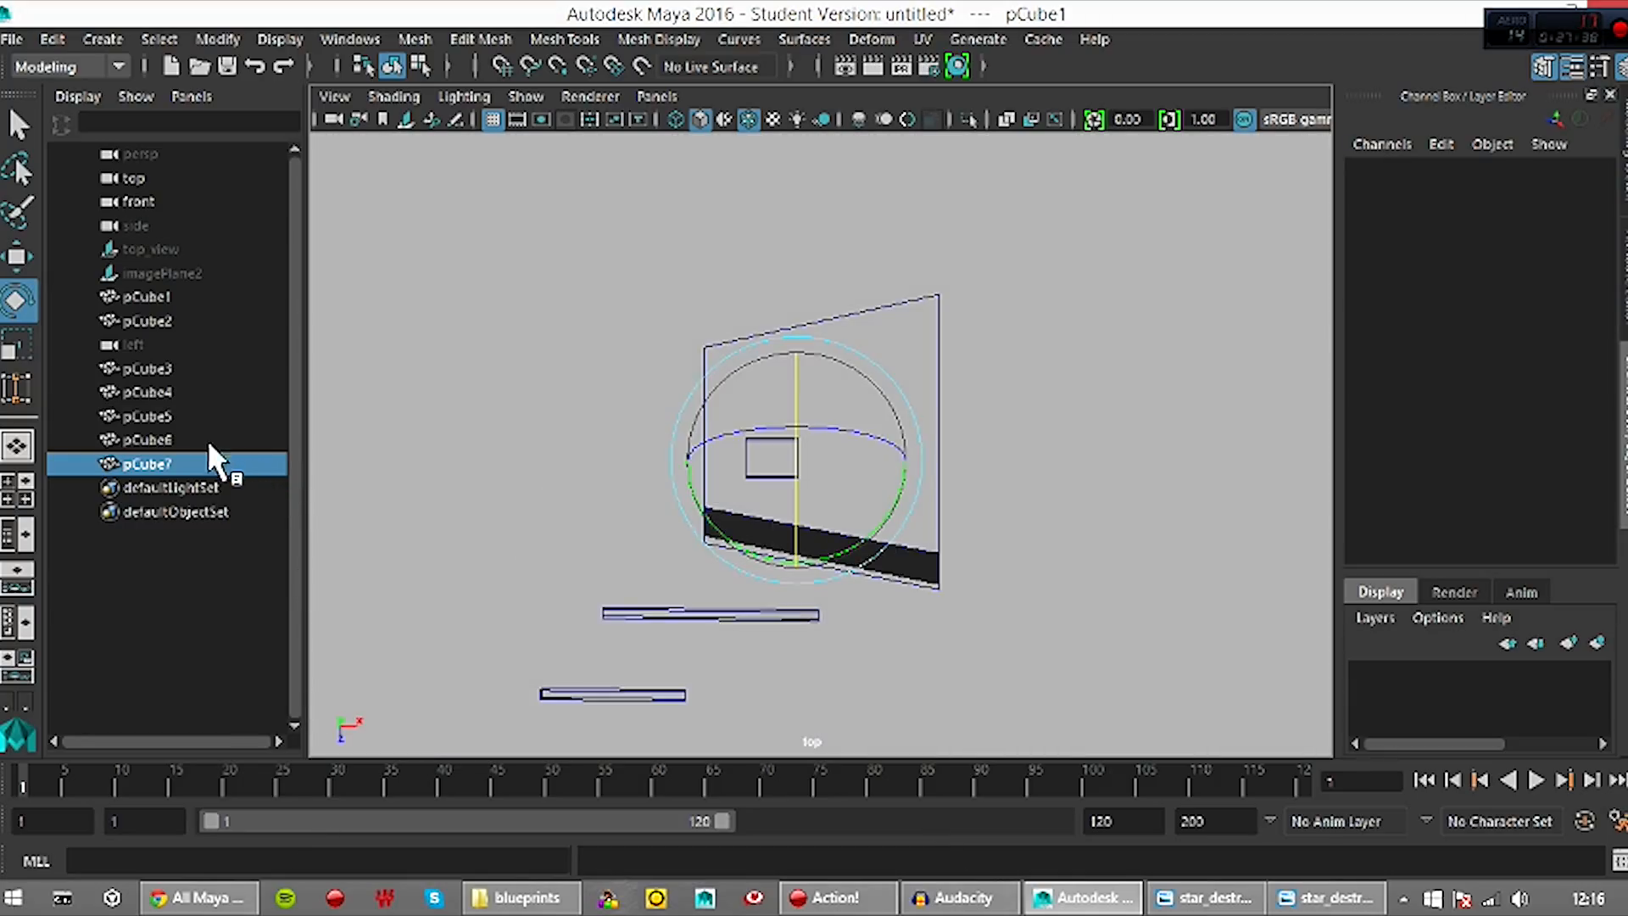
left_click_drag(181, 466, 167, 374)
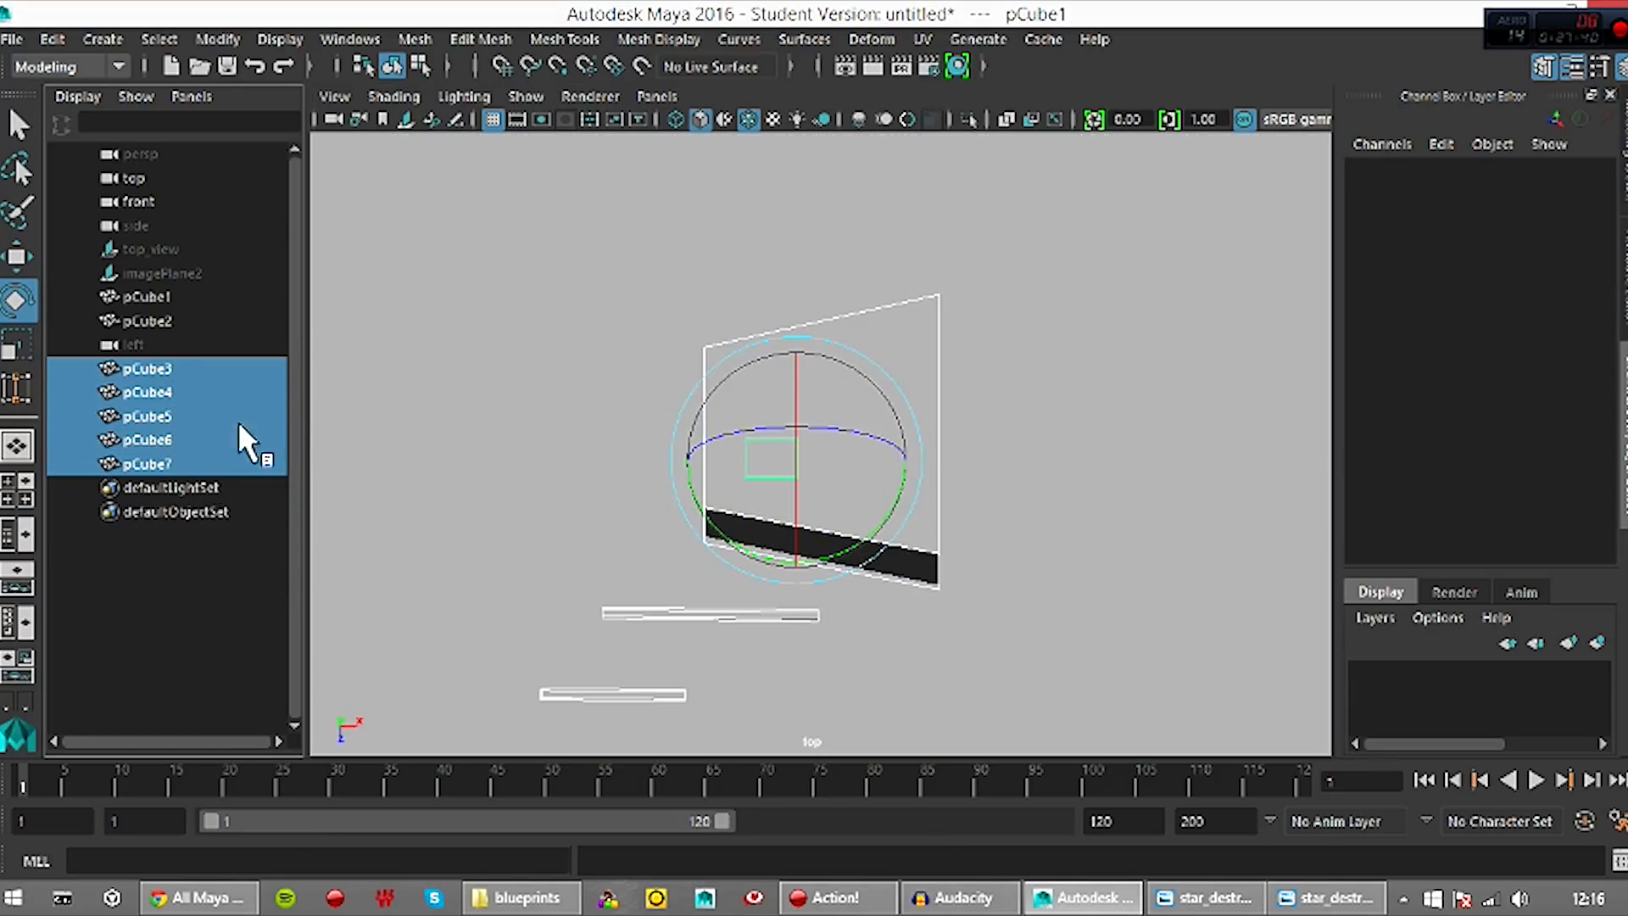
left_click(247, 391)
left_click(169, 370)
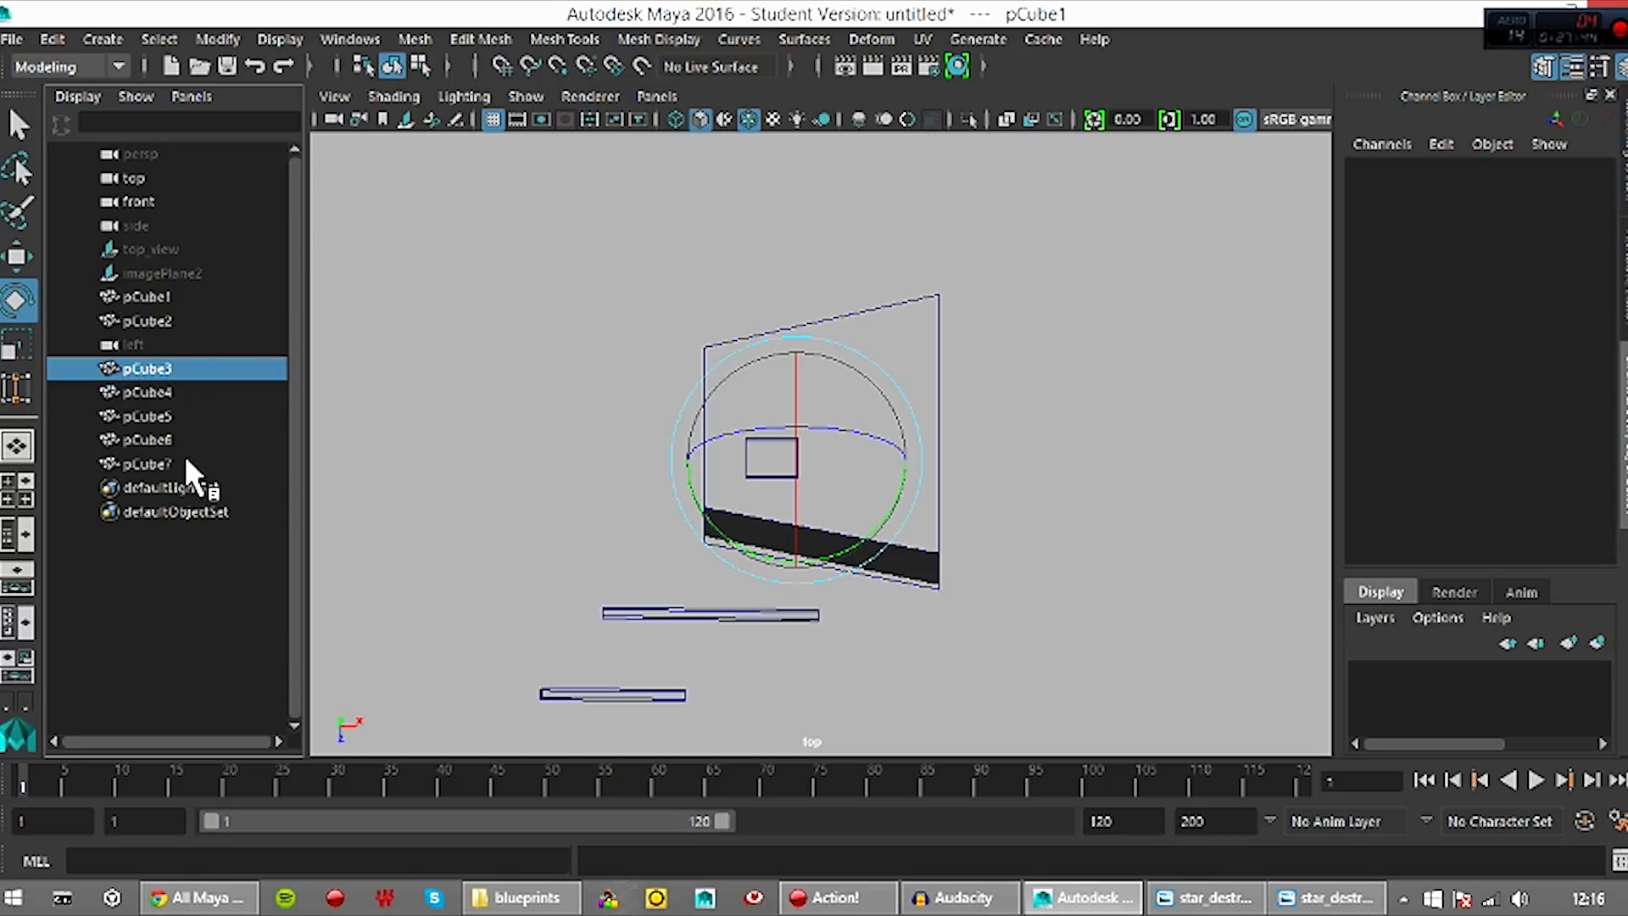
left_click_drag(163, 465, 152, 386)
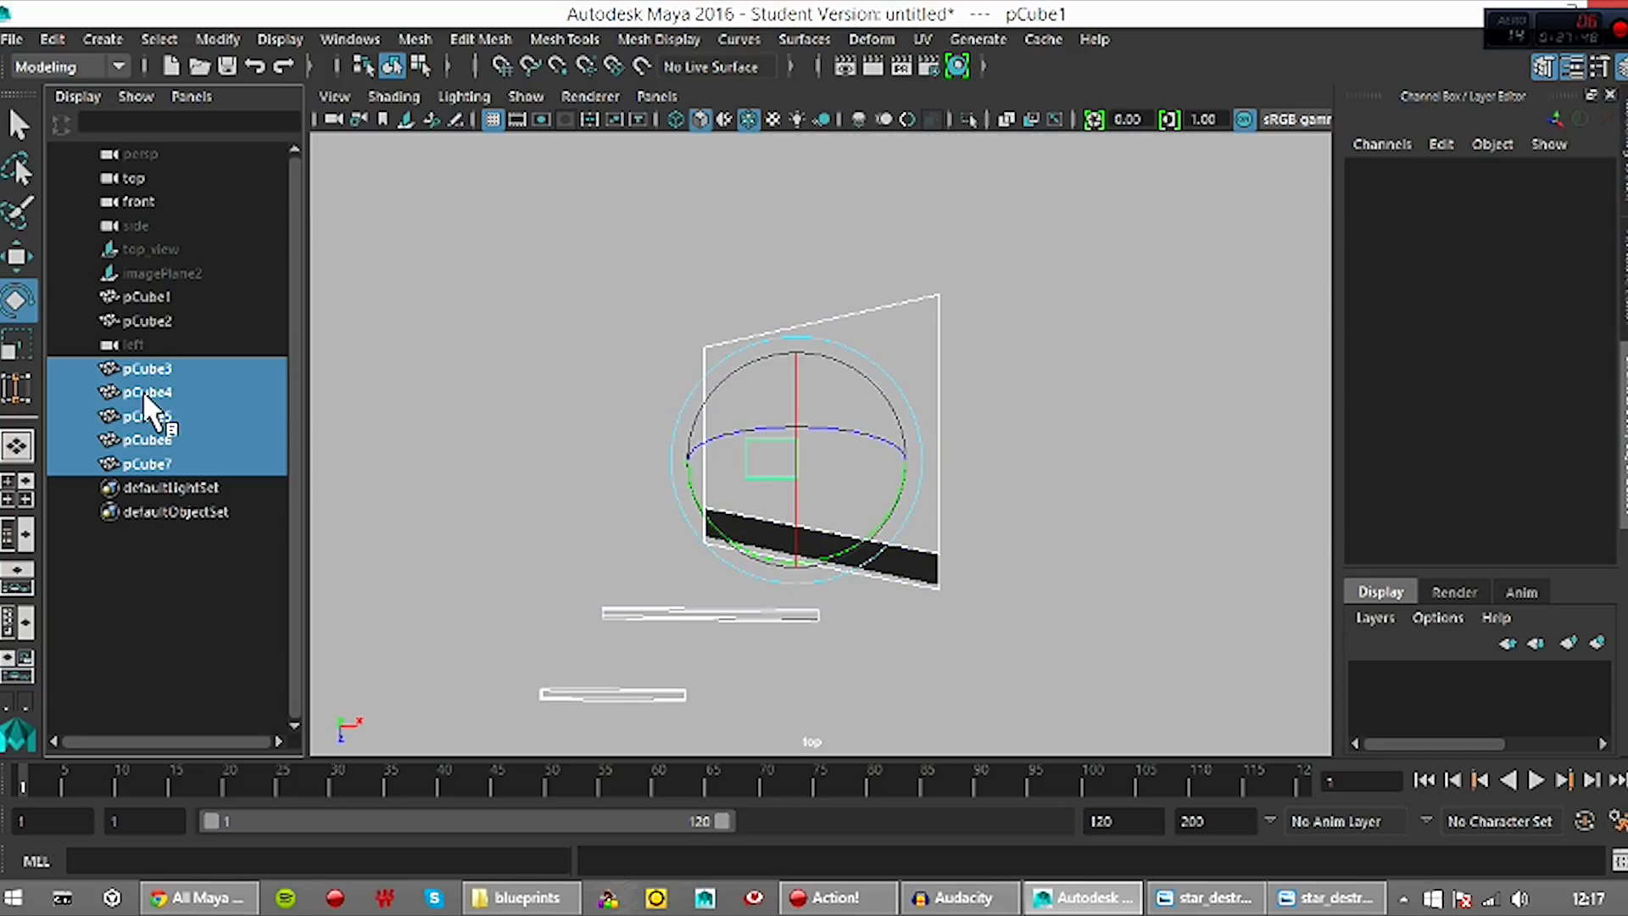
key("ctrl+g")
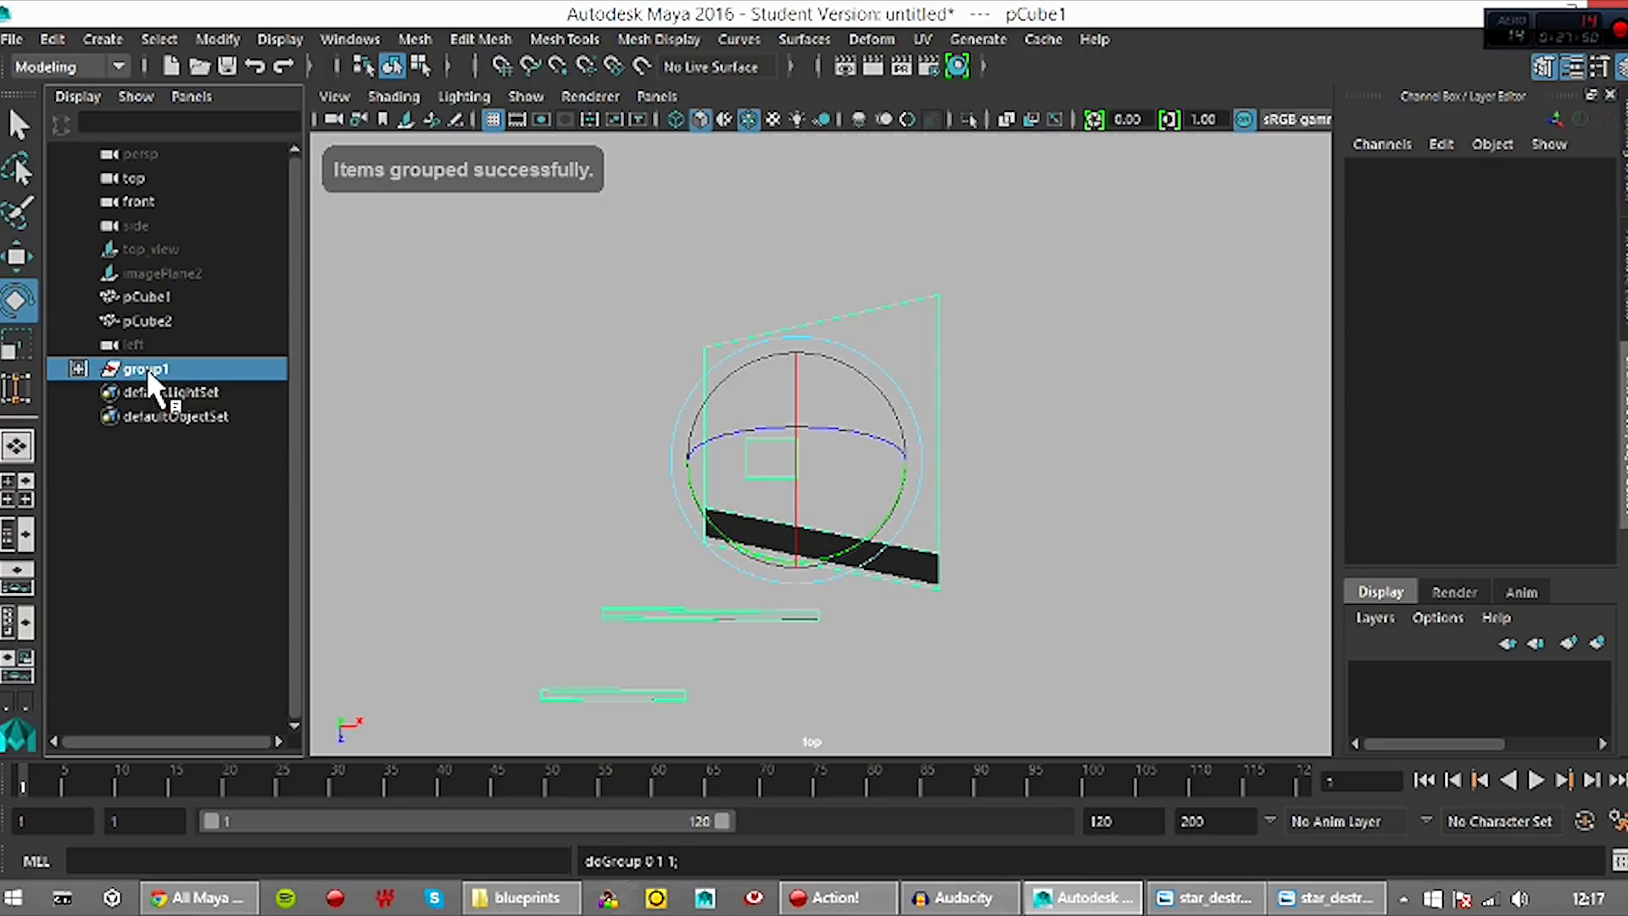
Rename the new group as detail
double_click(149, 373)
type("detail")
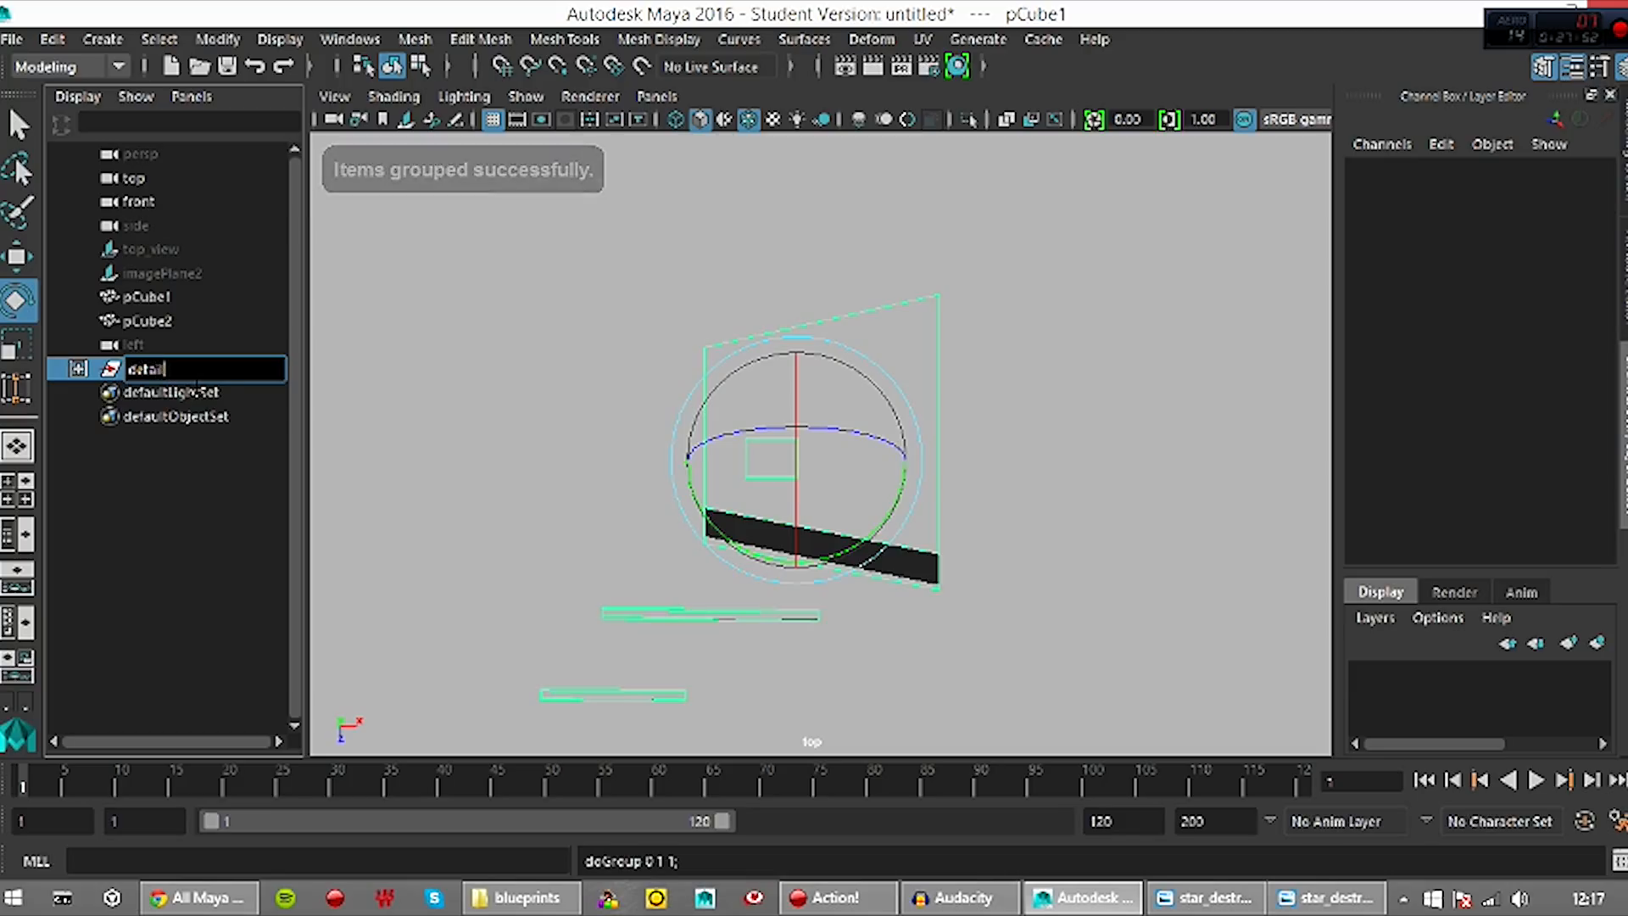
key("Return")
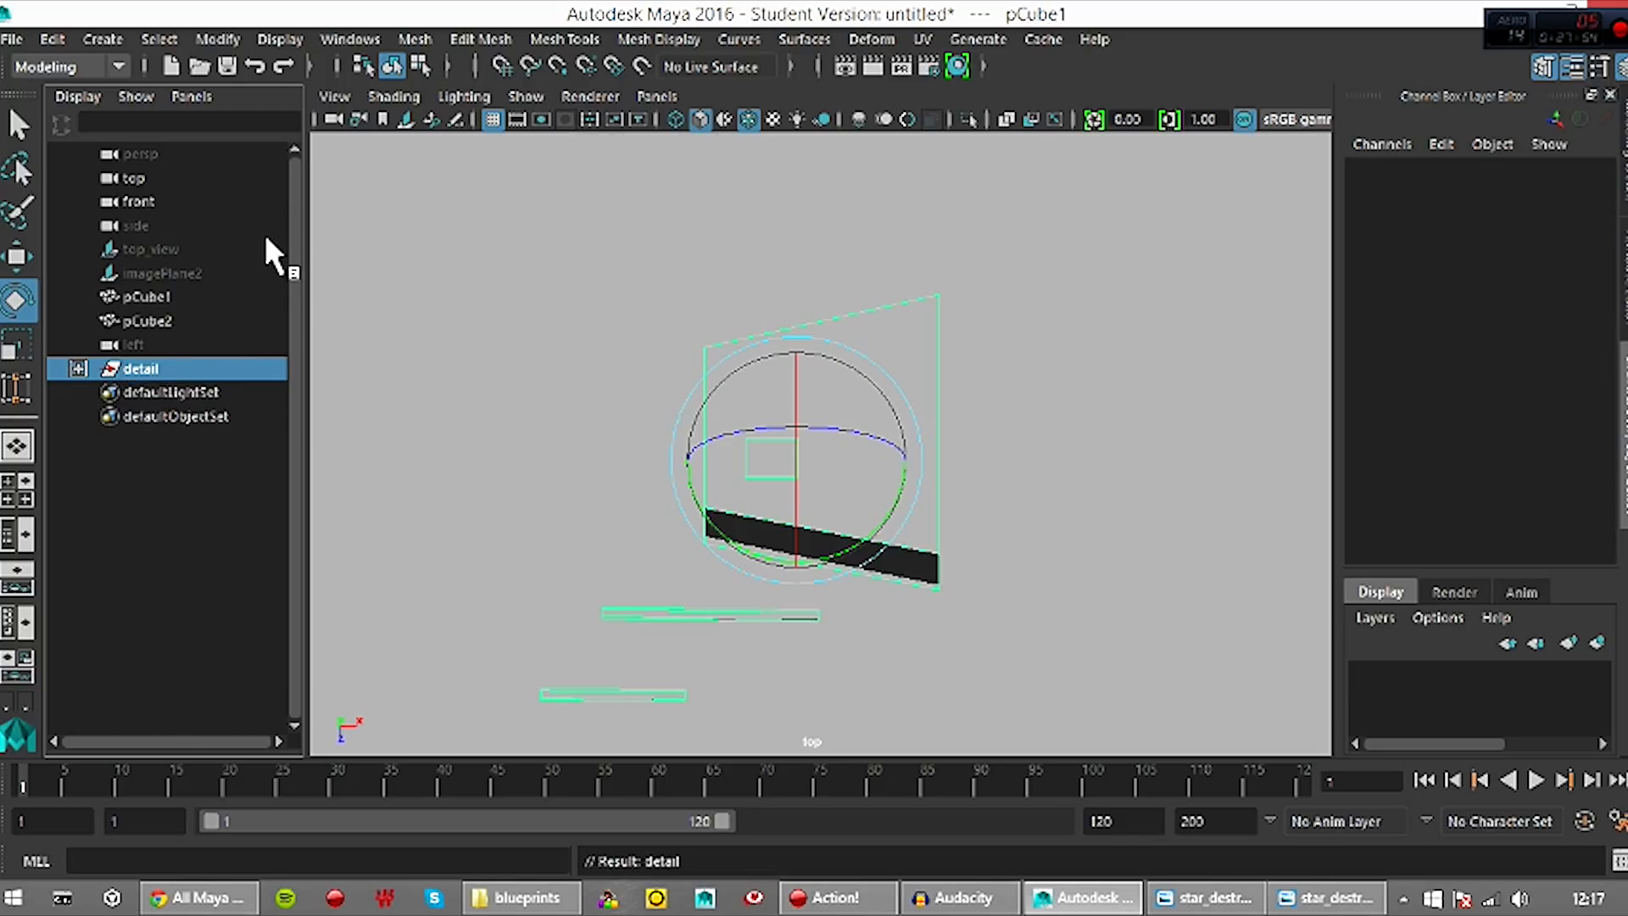
Hide the detail group together with pCube1 and pCube2
left_click(170, 252)
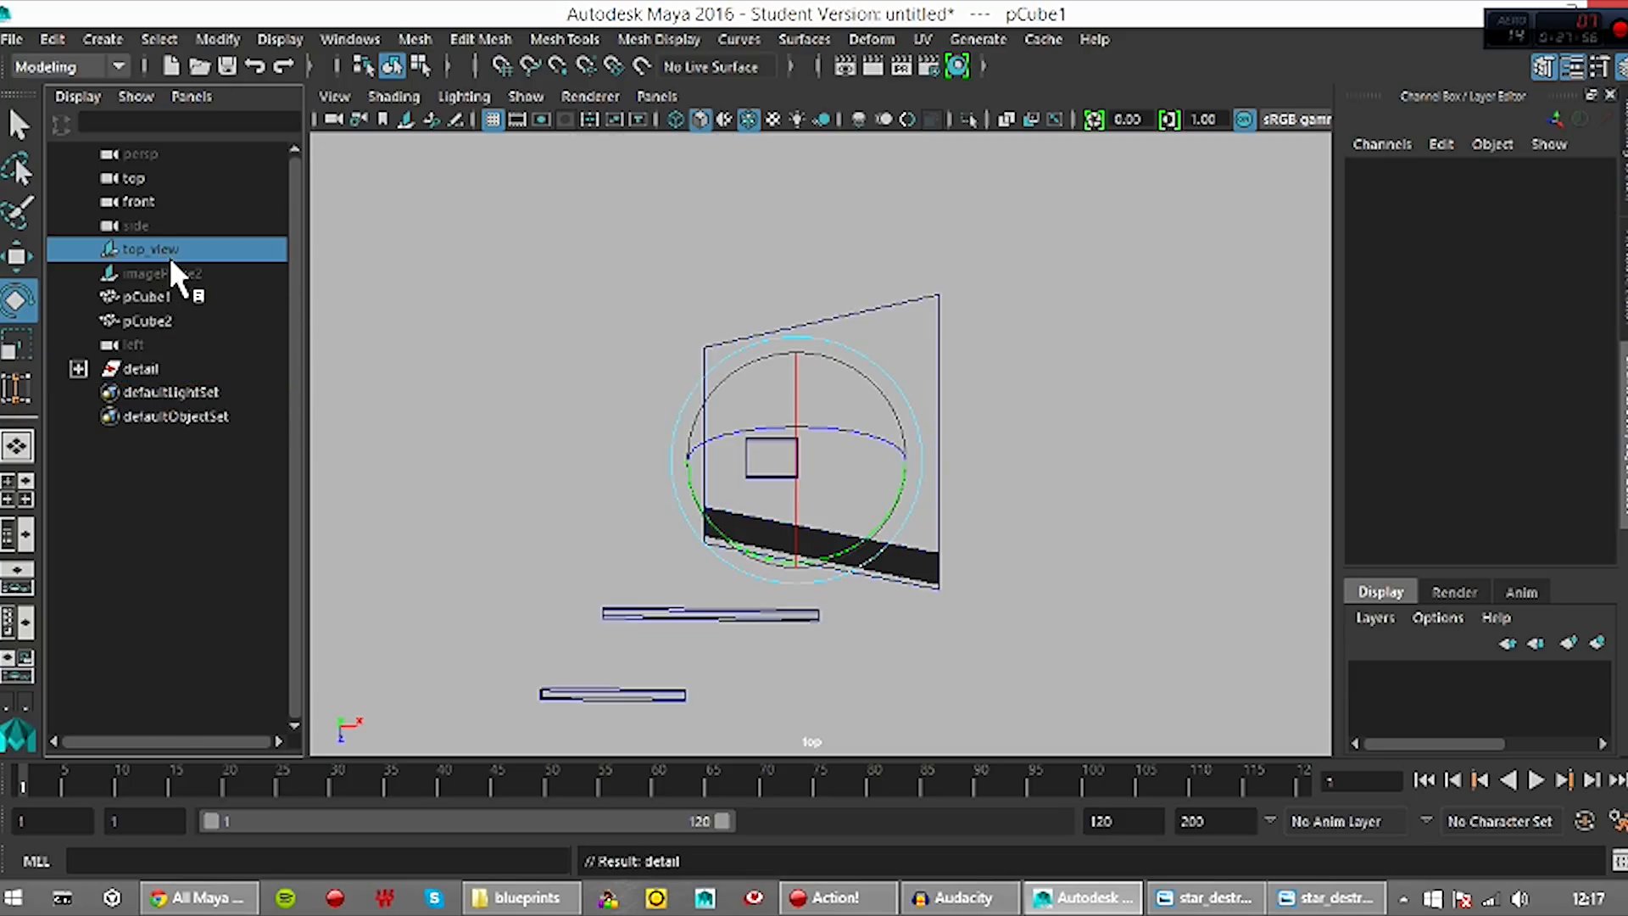
left_click(158, 368)
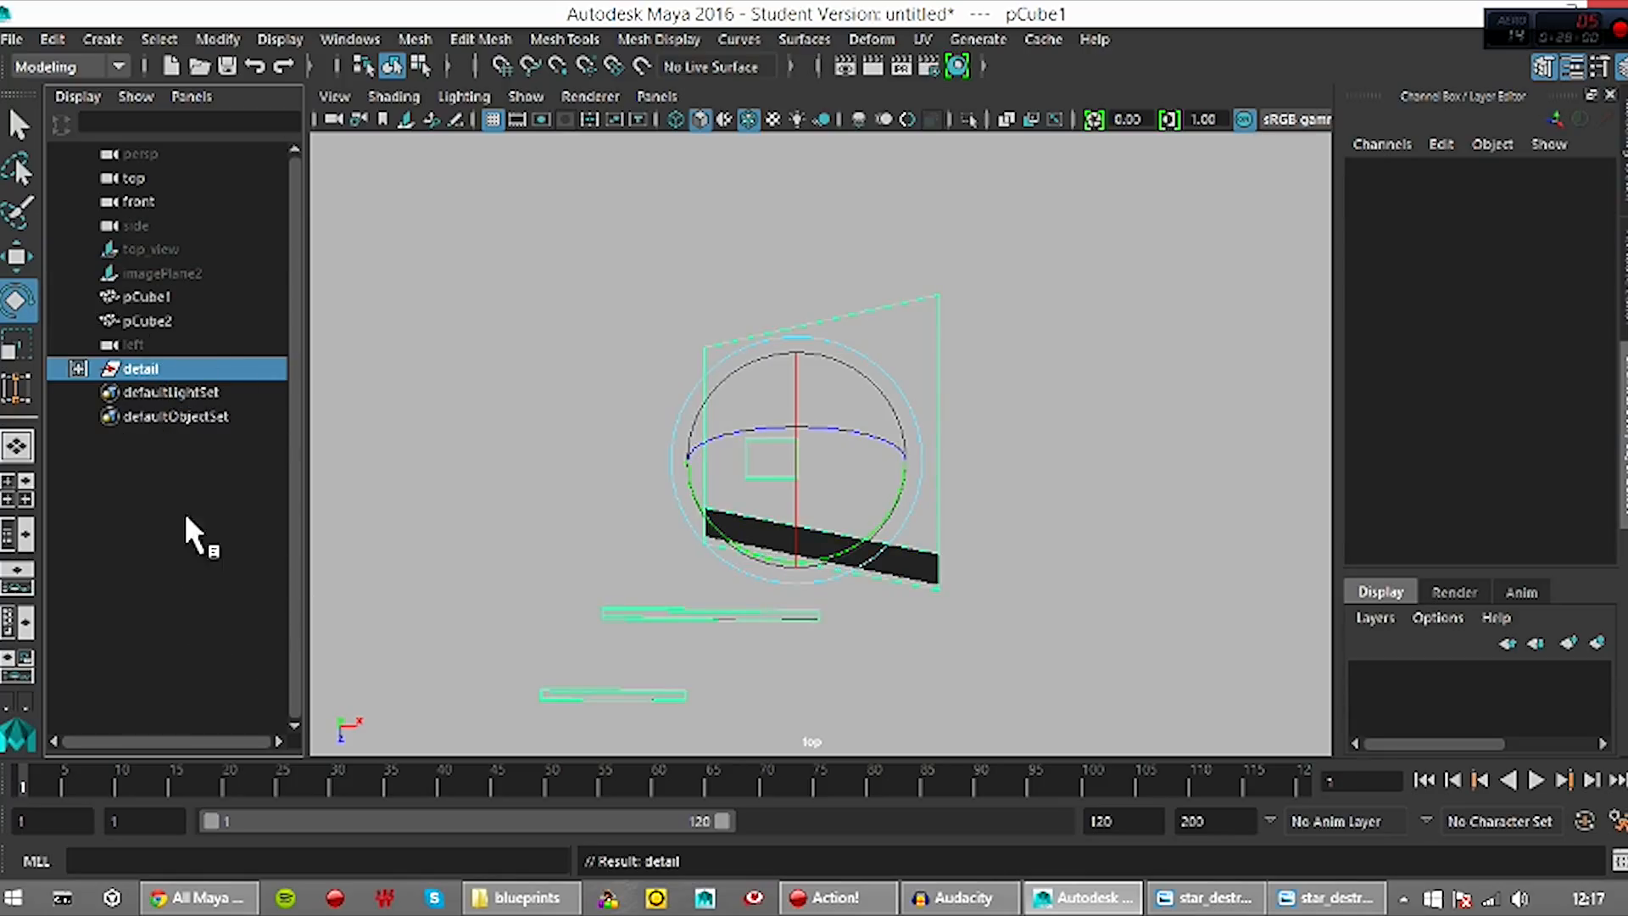
key("h")
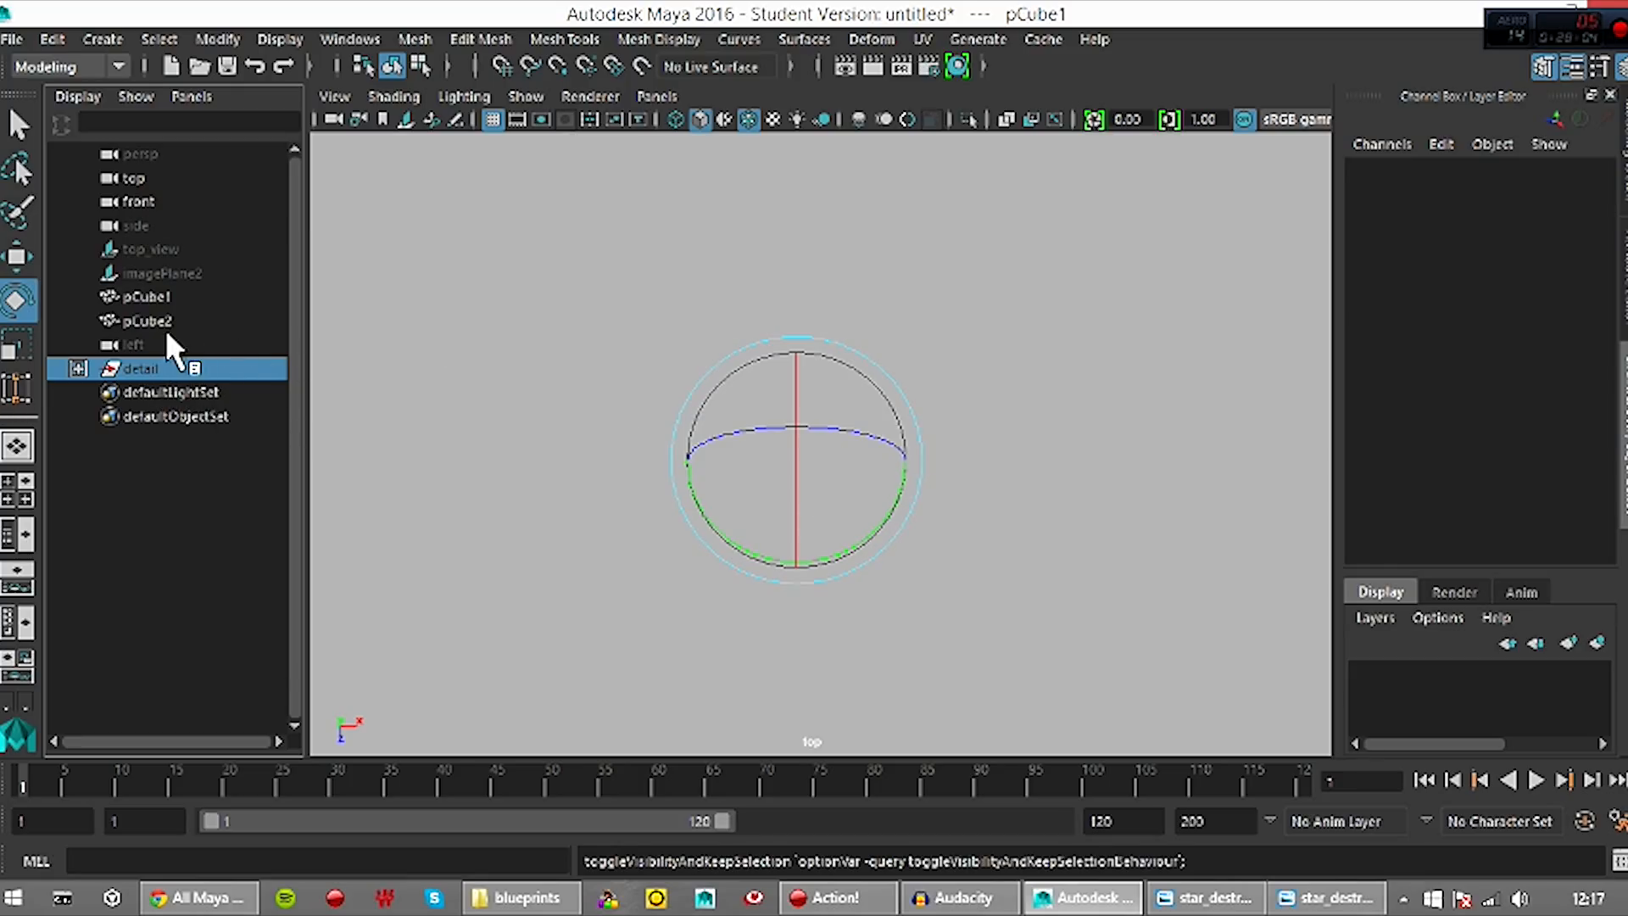
left_click_drag(142, 326, 151, 307)
key("h")
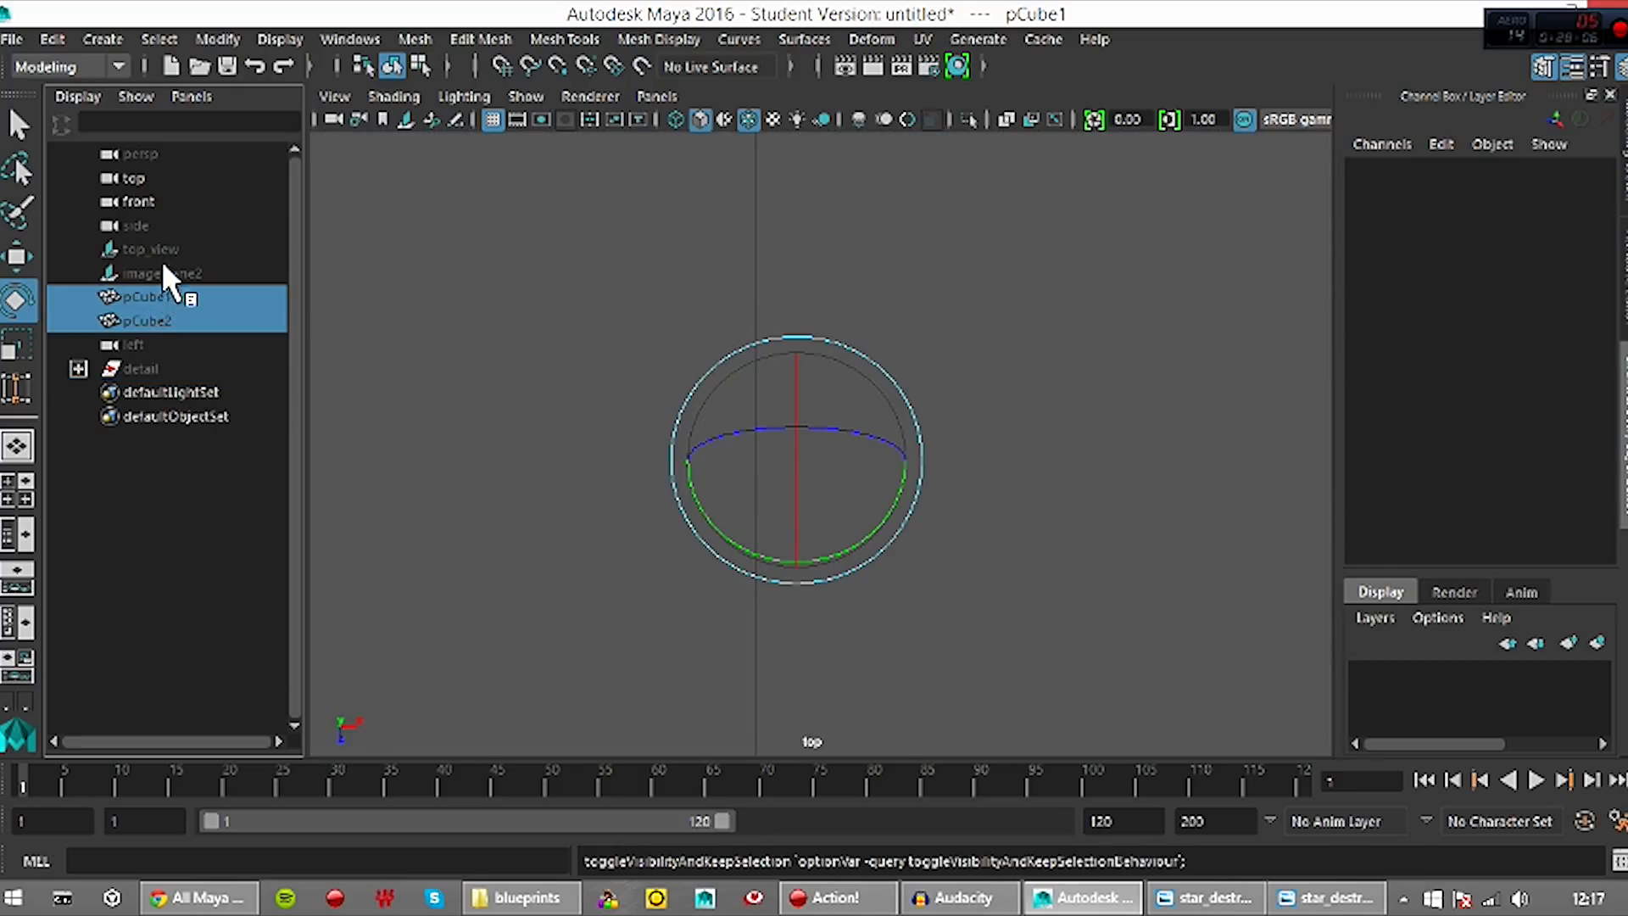
Show the top_view blueprint and frame its rear superstructure area in the top view
left_click(162, 249)
key("shift+h")
scroll(716, 419, "down", 10)
scroll(941, 602, "up", 5)
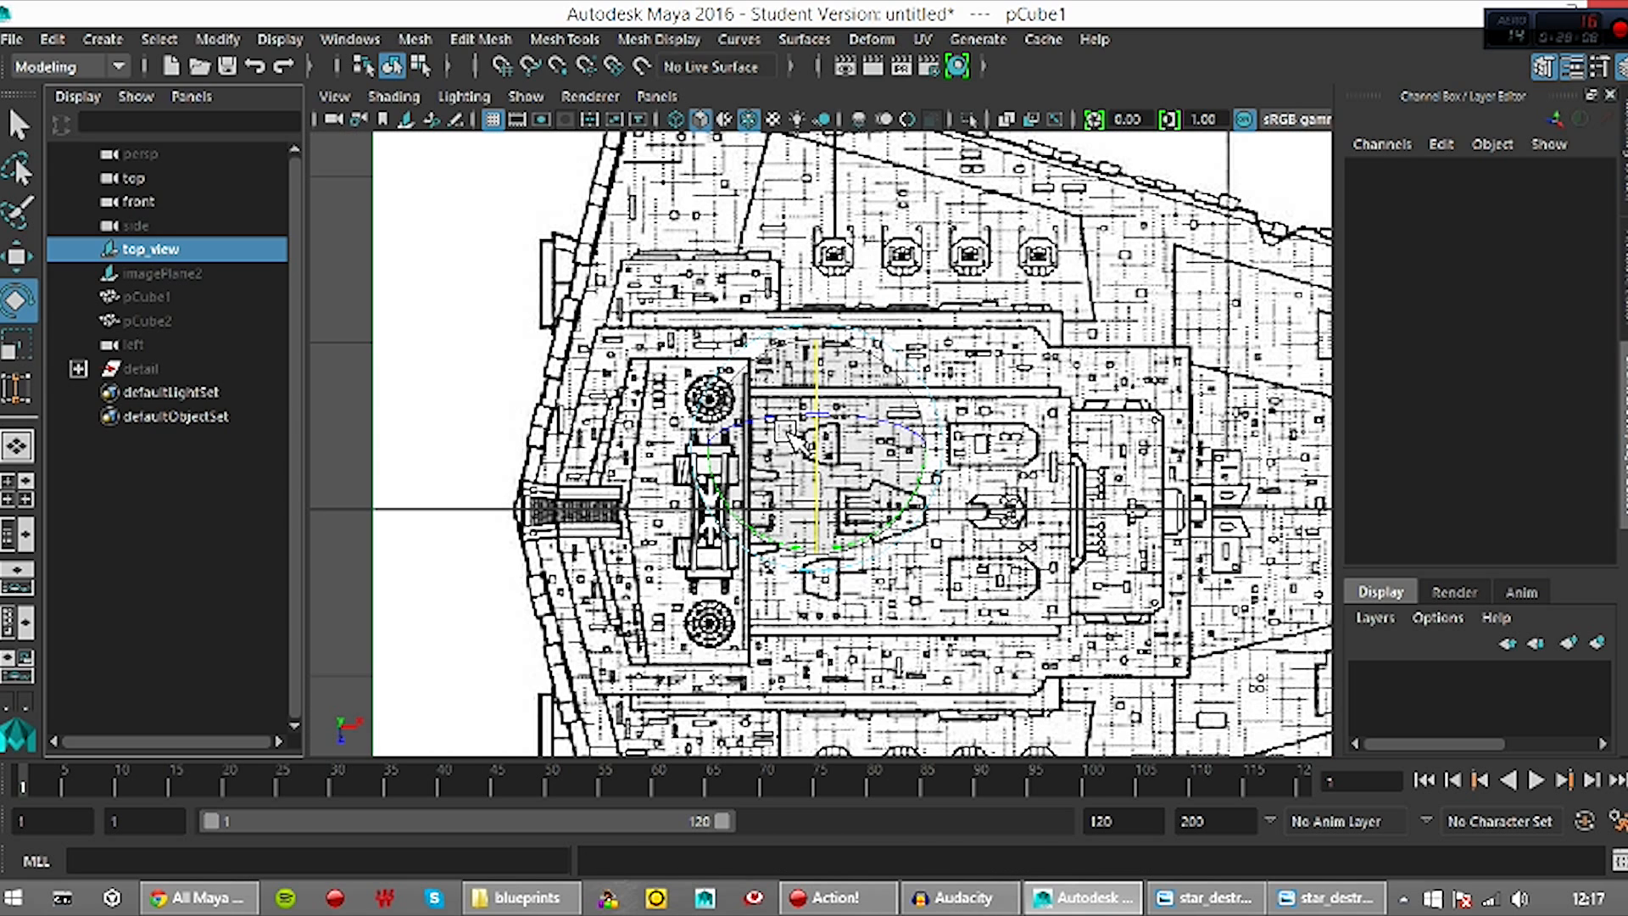
Examine the deck details of the rear superstructure on the top blueprint
scroll(938, 595, "up", 1)
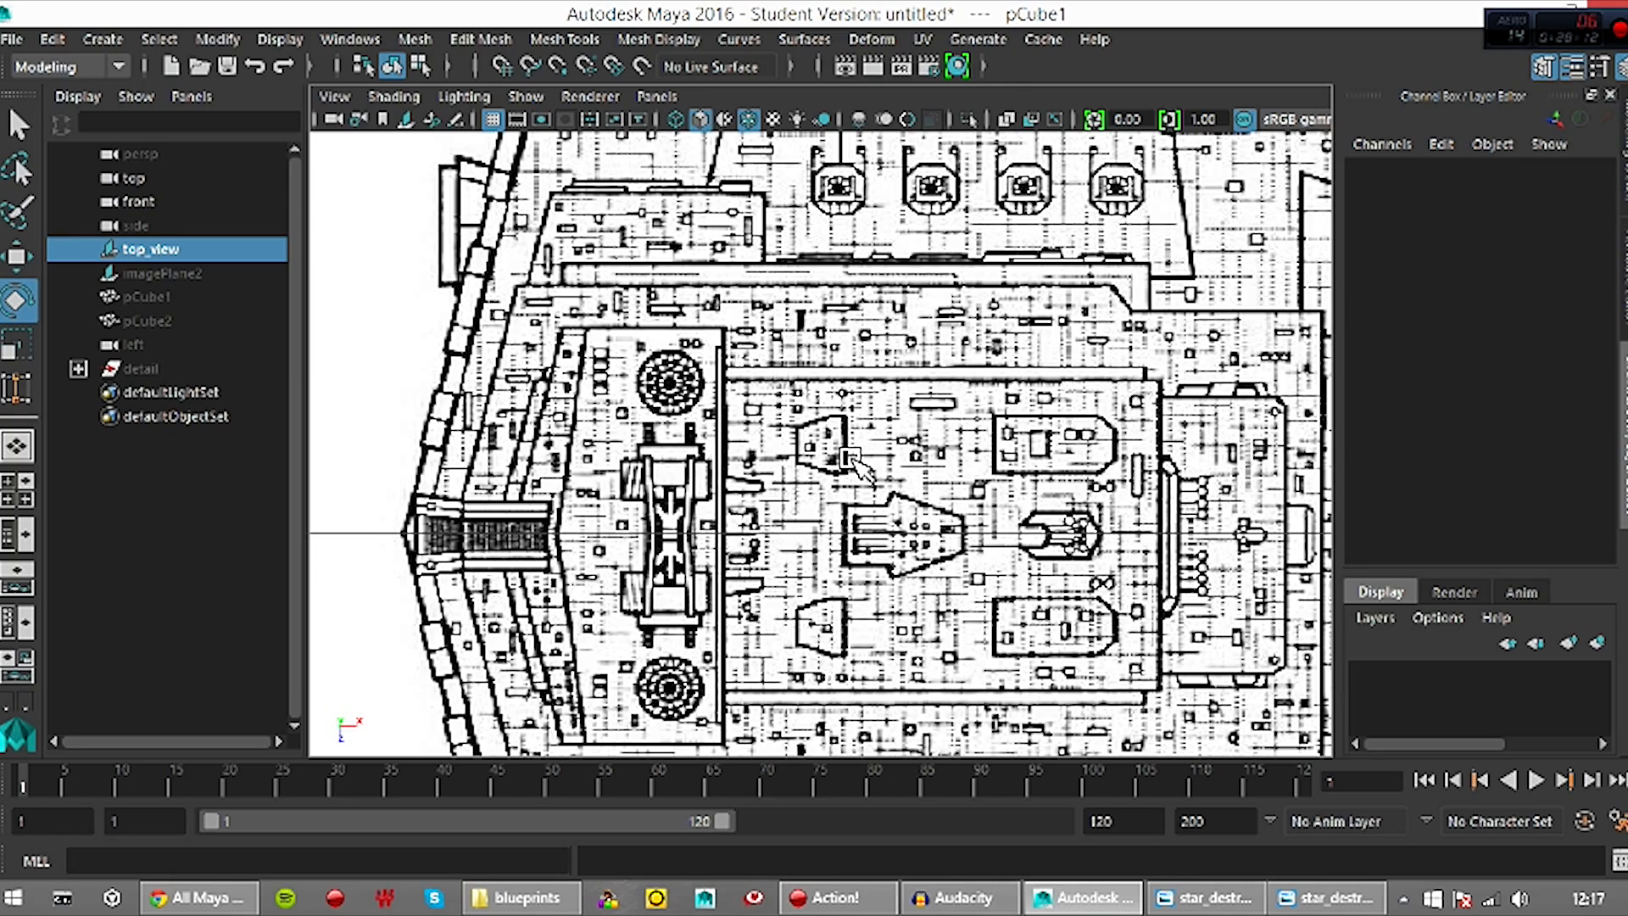
scroll(924, 577, "up", 2)
scroll(699, 453, "up", 5)
scroll(696, 448, "down", 5)
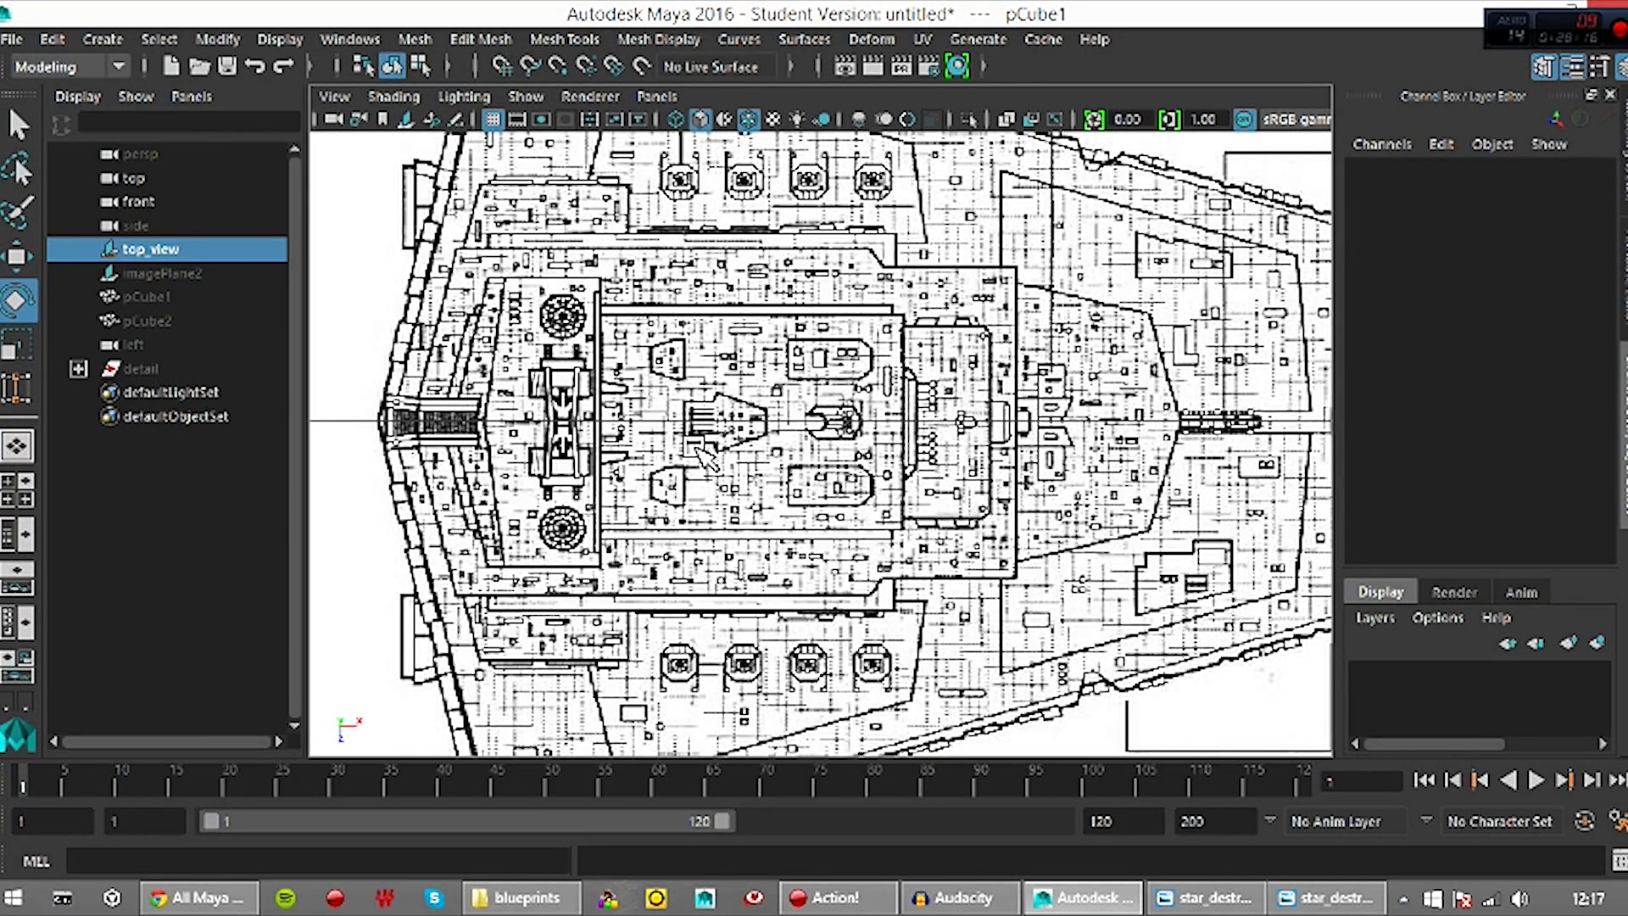
scroll(509, 340, "up", 2)
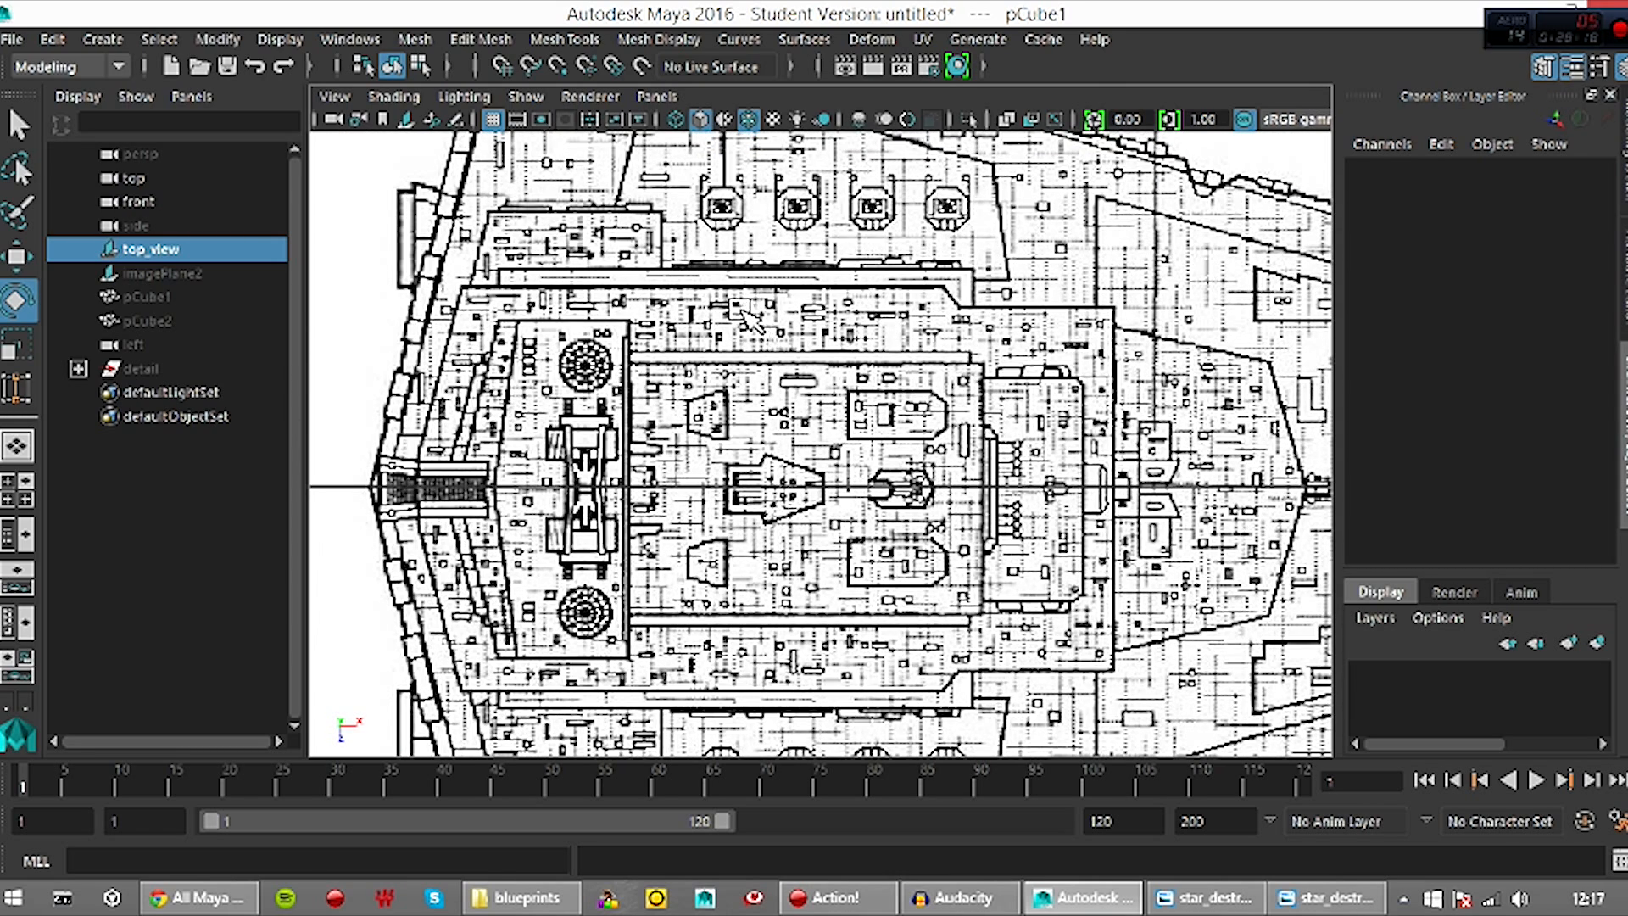
Open the ass_top.mb scene from the desktop's maya_project\scene folder, discarding the changes to the untitled scene
left_click(11, 39)
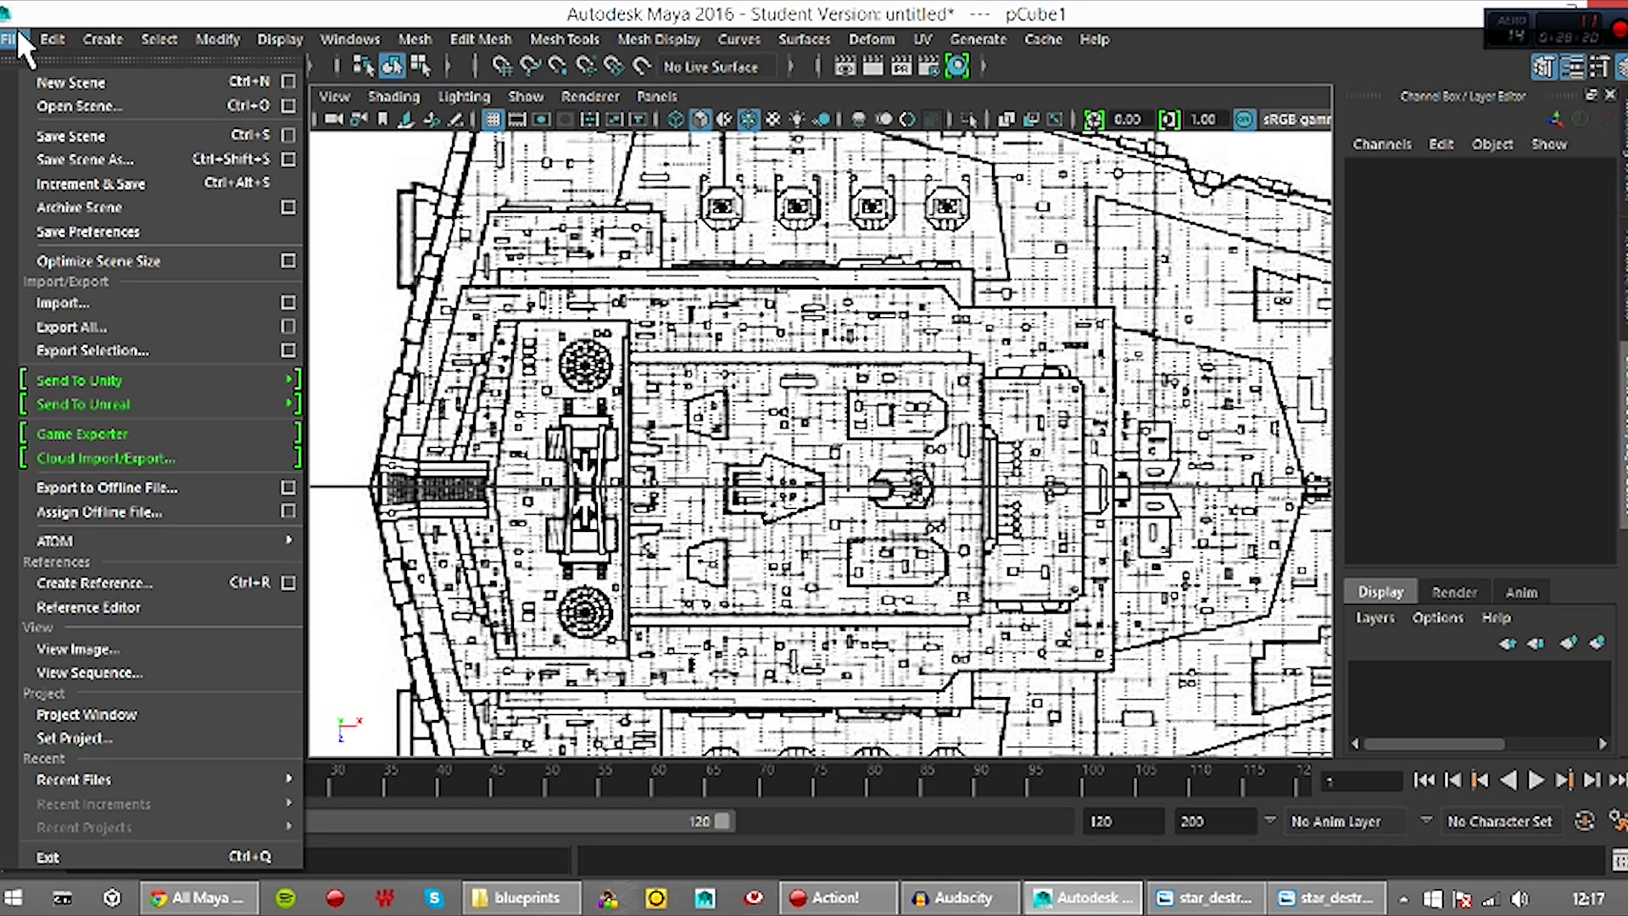
left_click(95, 105)
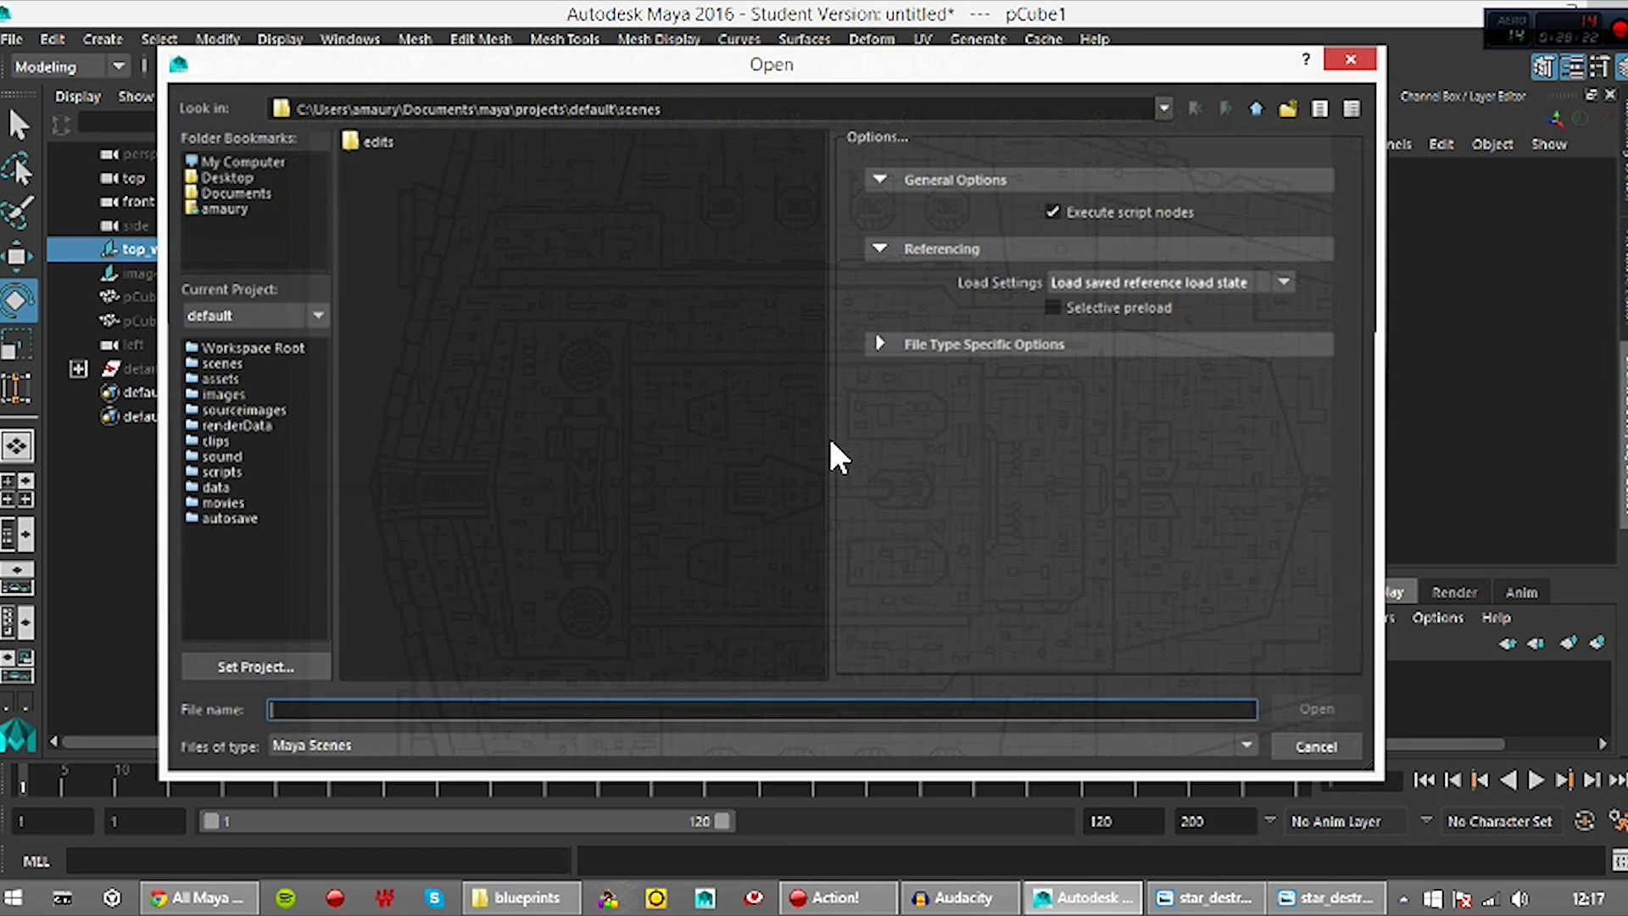
left_click(233, 179)
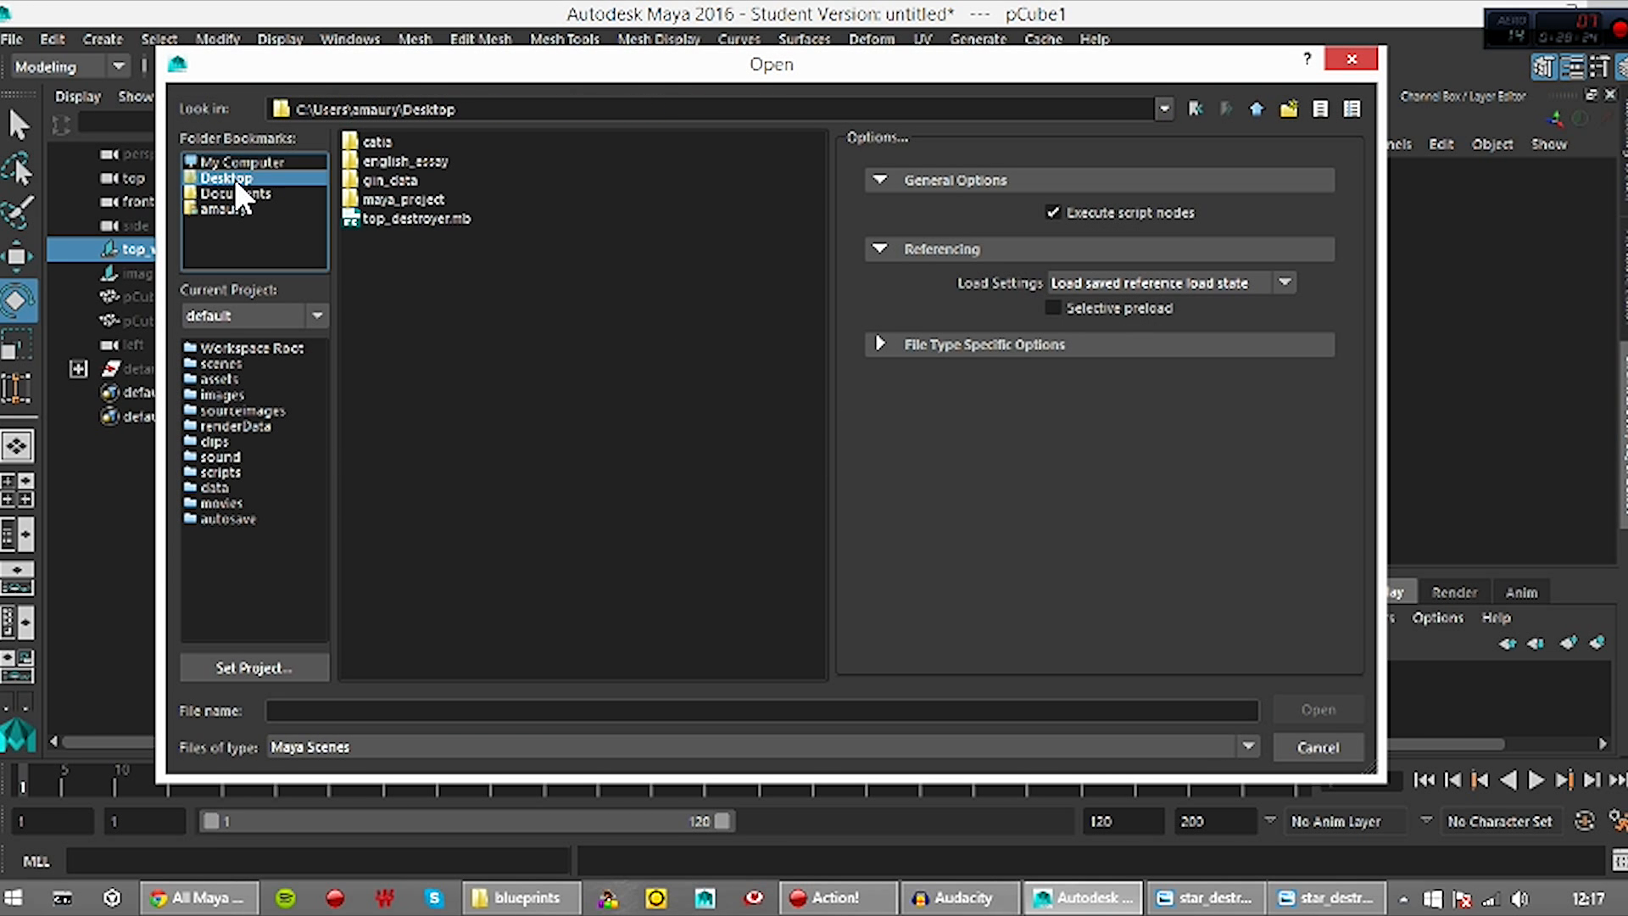
double_click(395, 200)
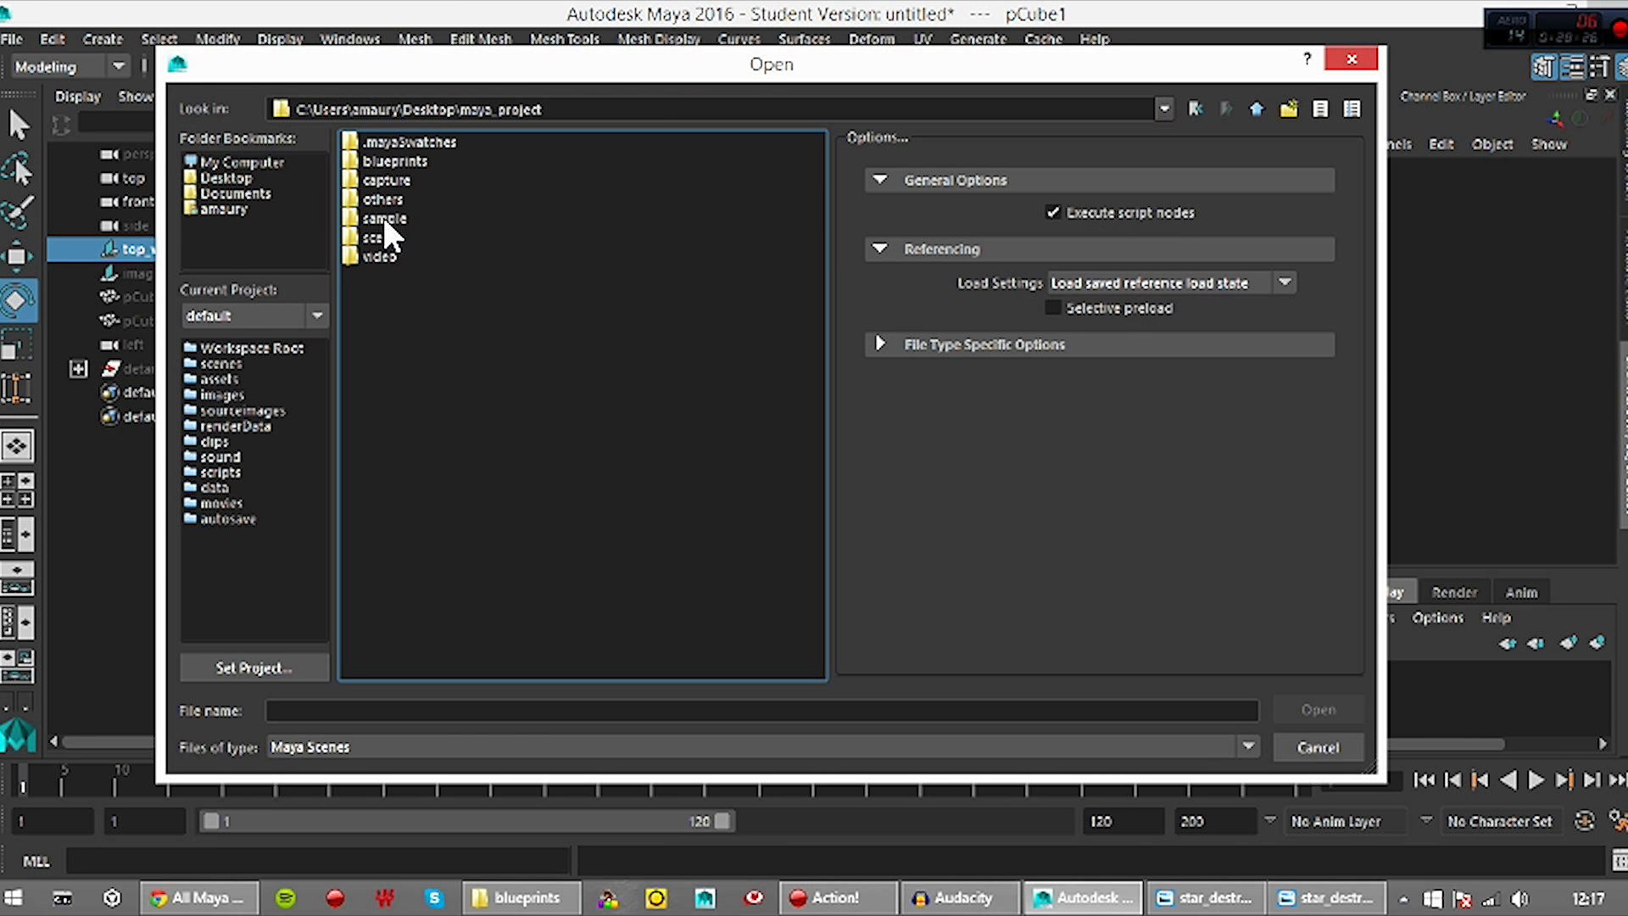
double_click(392, 238)
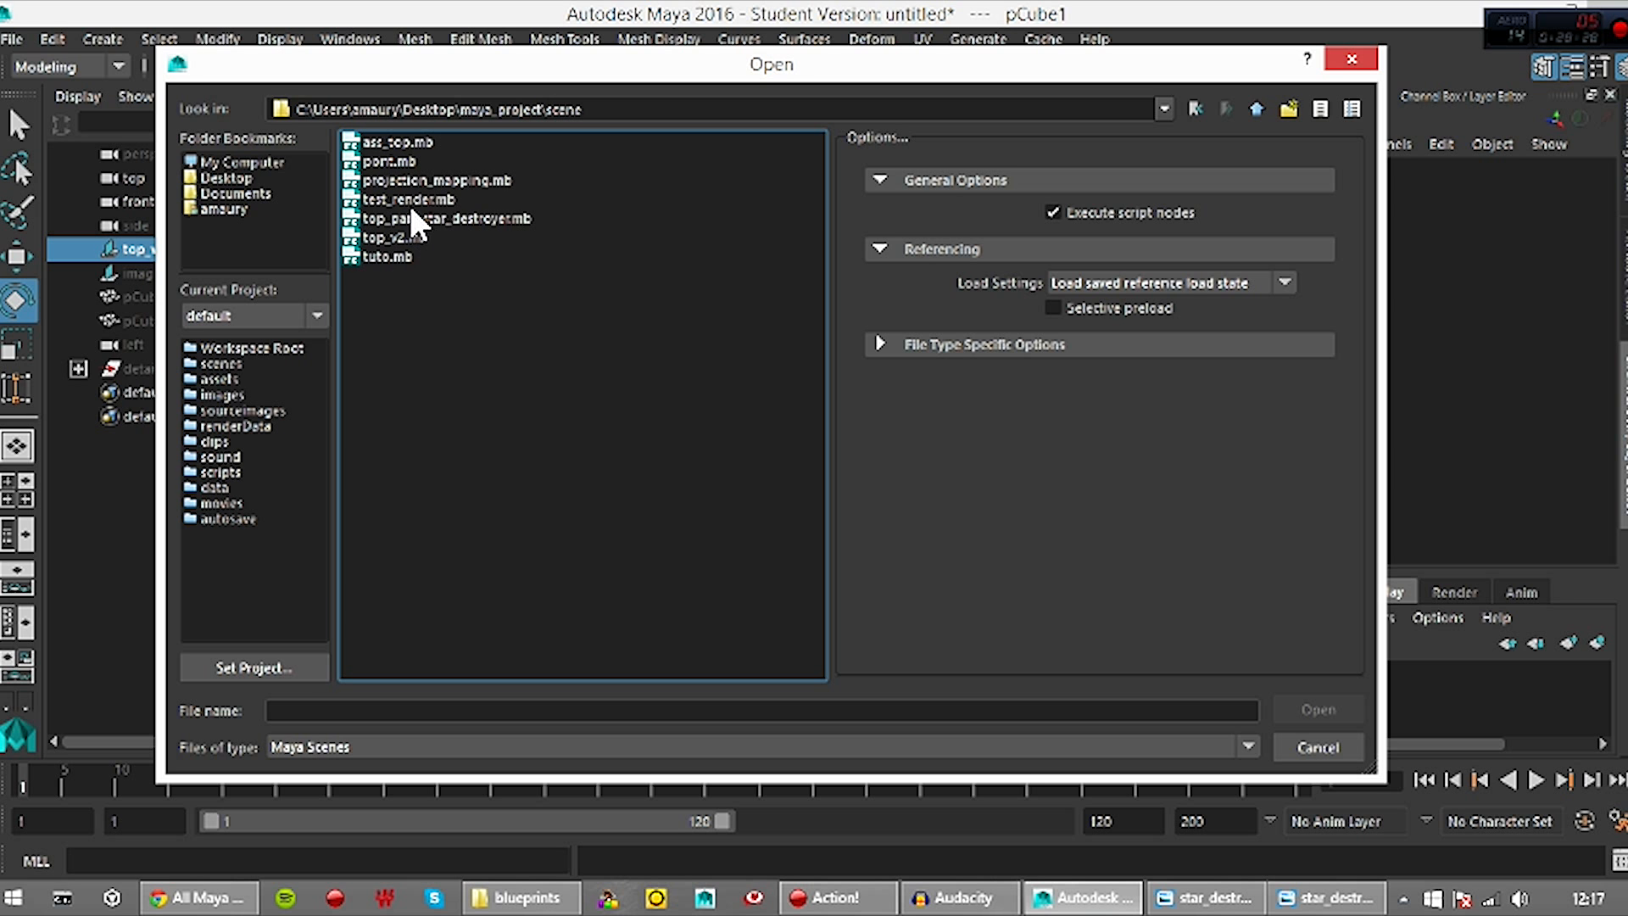
double_click(390, 149)
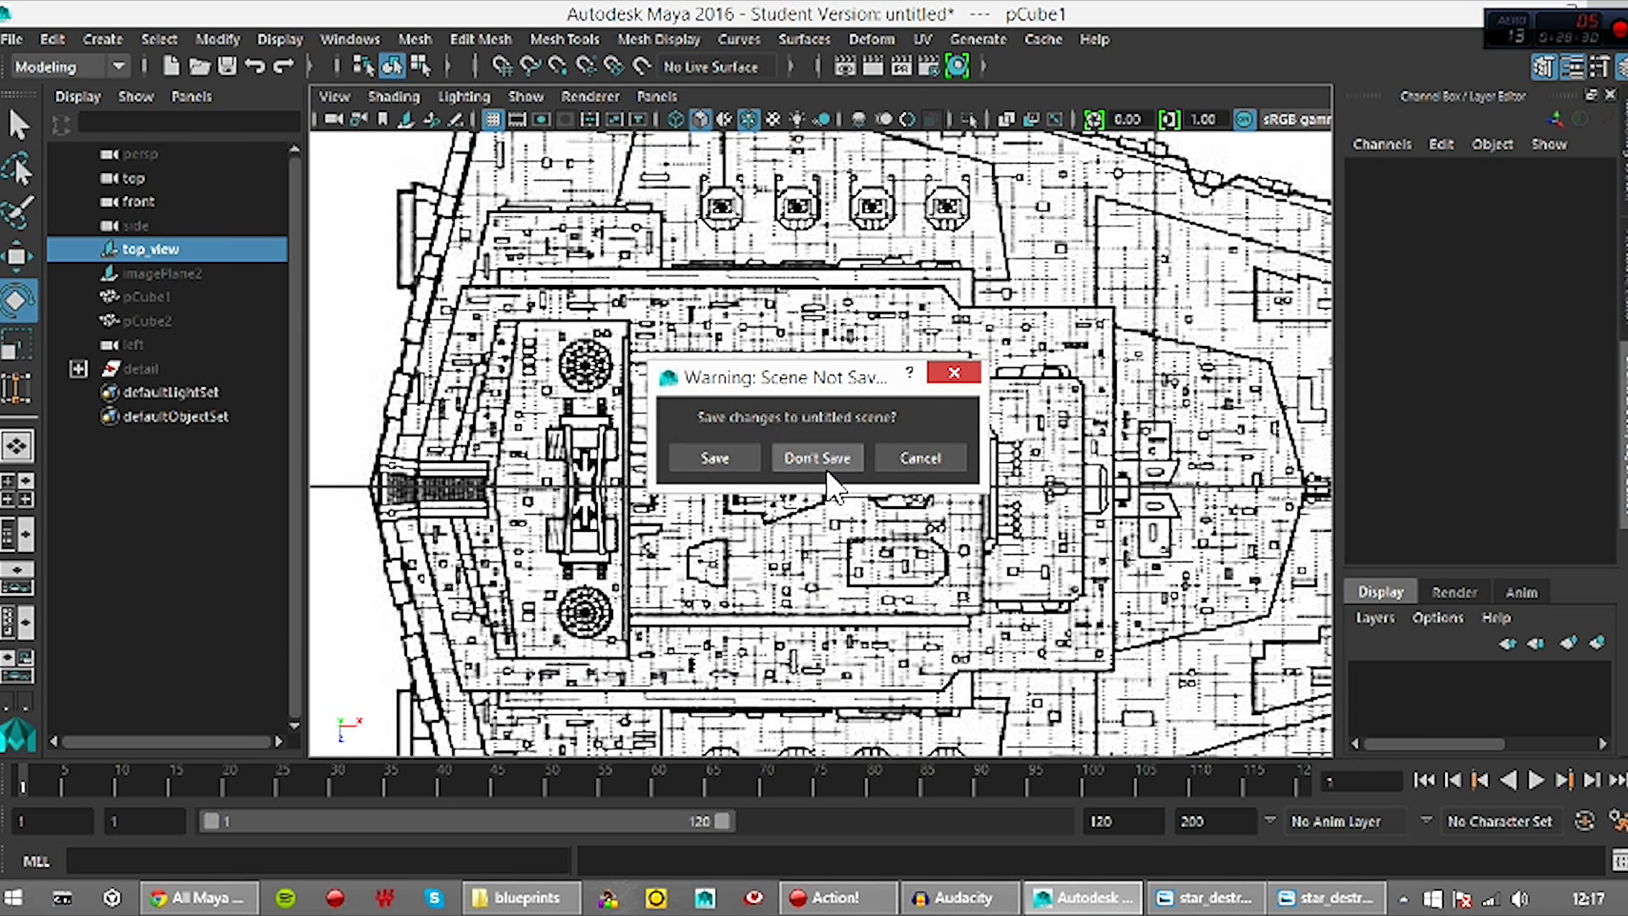
left_click(812, 459)
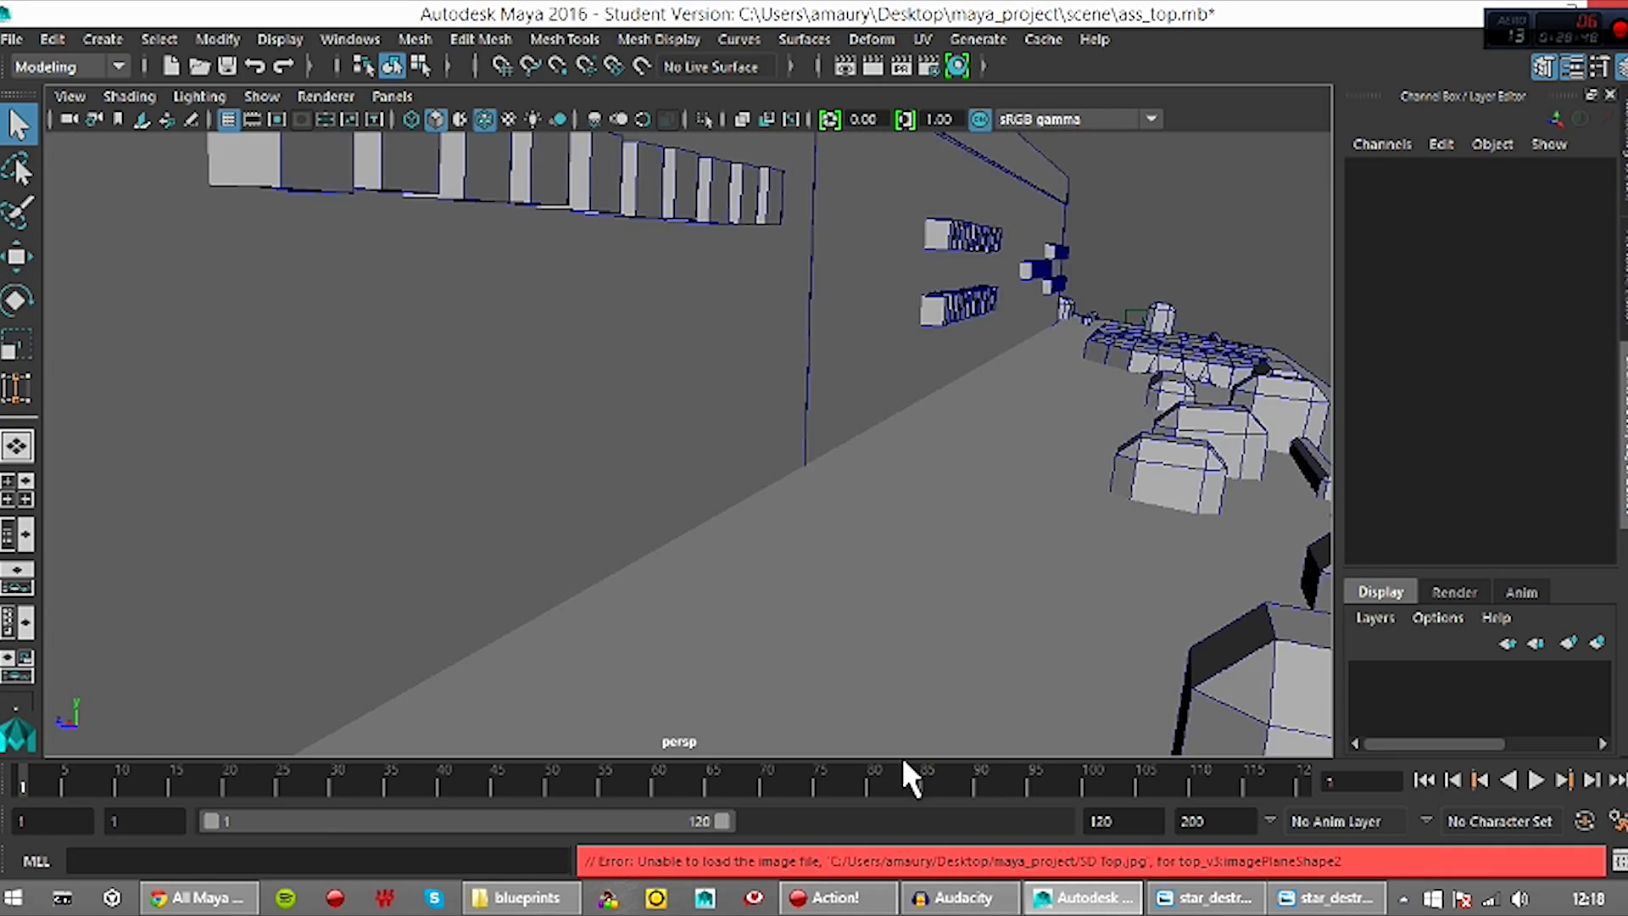
Examine the detailed superstructure model as a whole from the front and both sides in the perspective view
left_click_drag(919, 737, 929, 644, "alt")
scroll(921, 628, "down", 4)
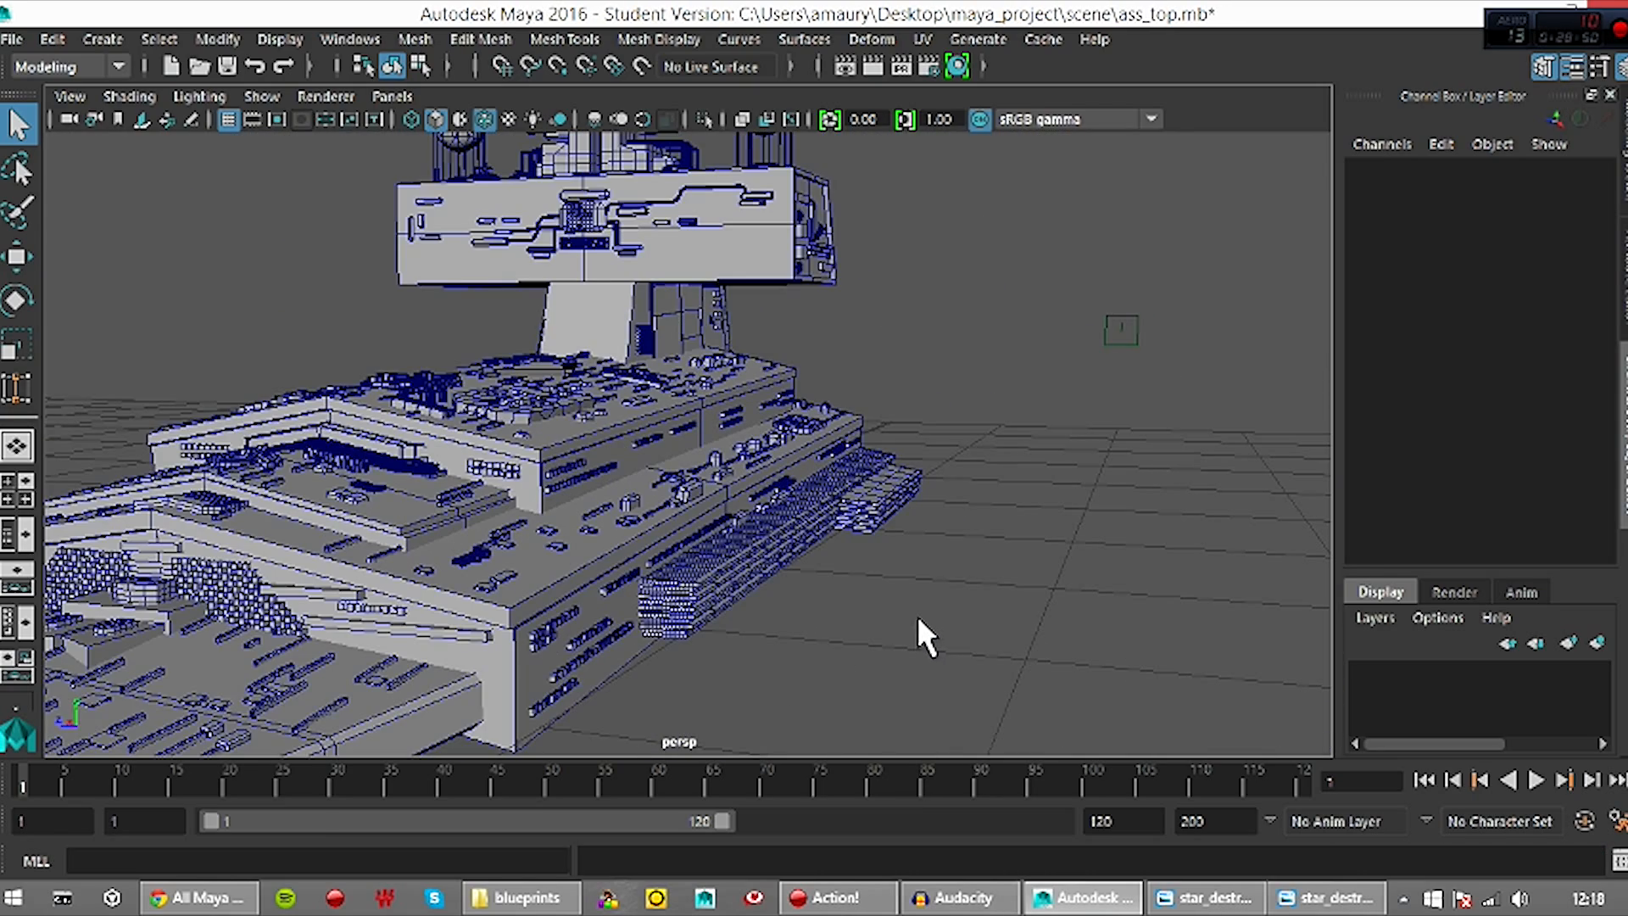
left_click_drag(556, 643, 750, 637, "alt")
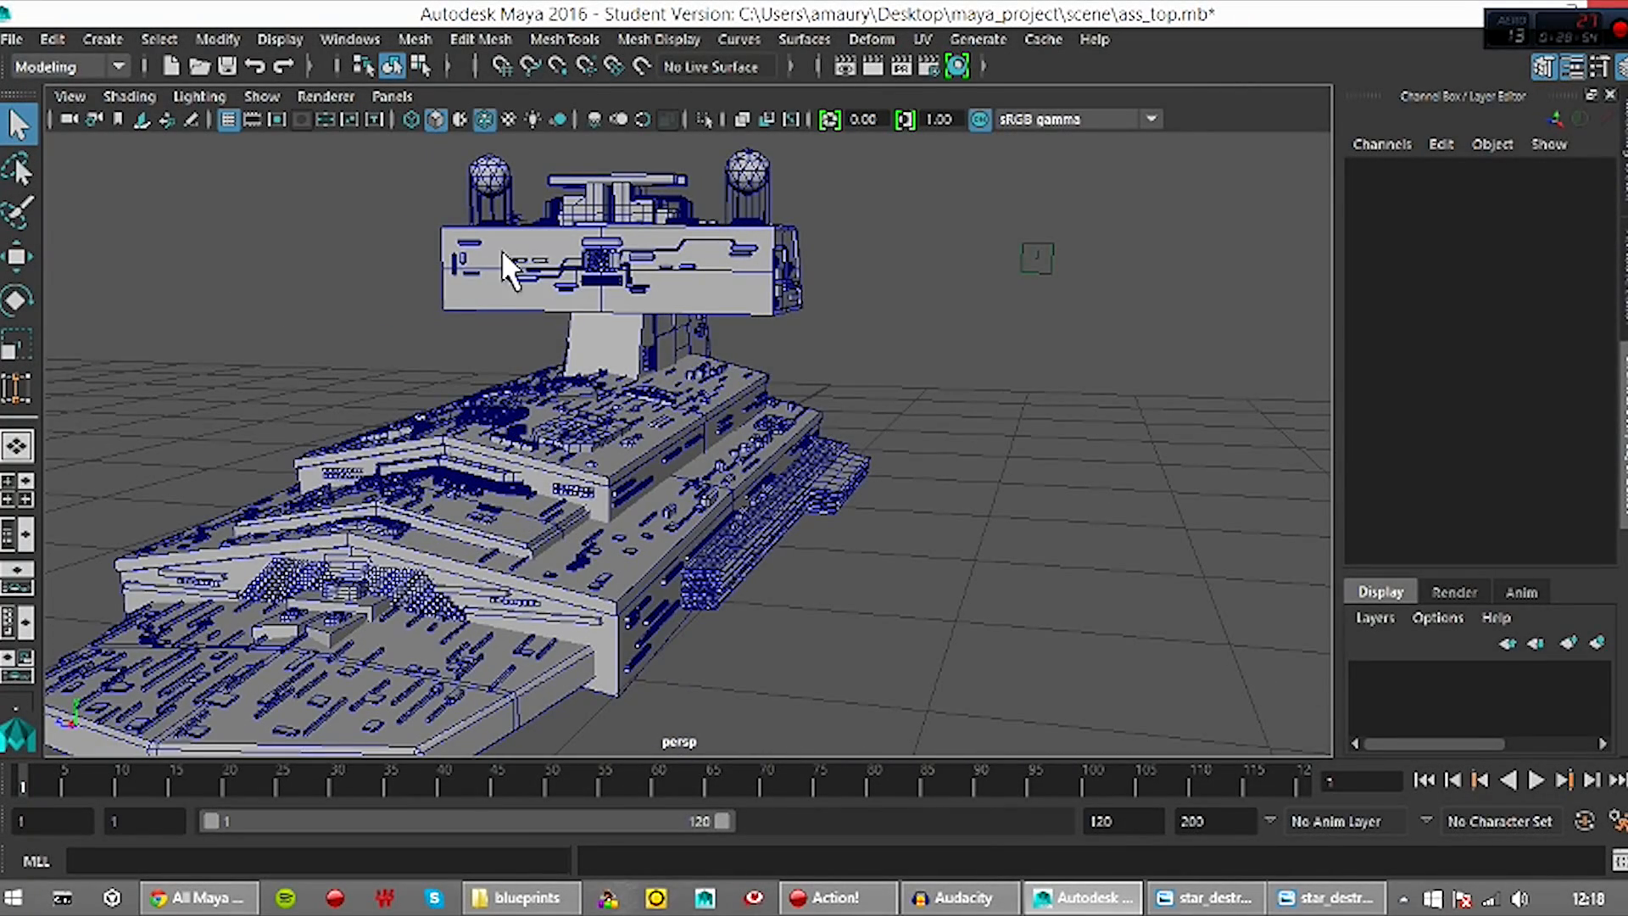
left_click_drag(636, 265, 873, 505, "alt")
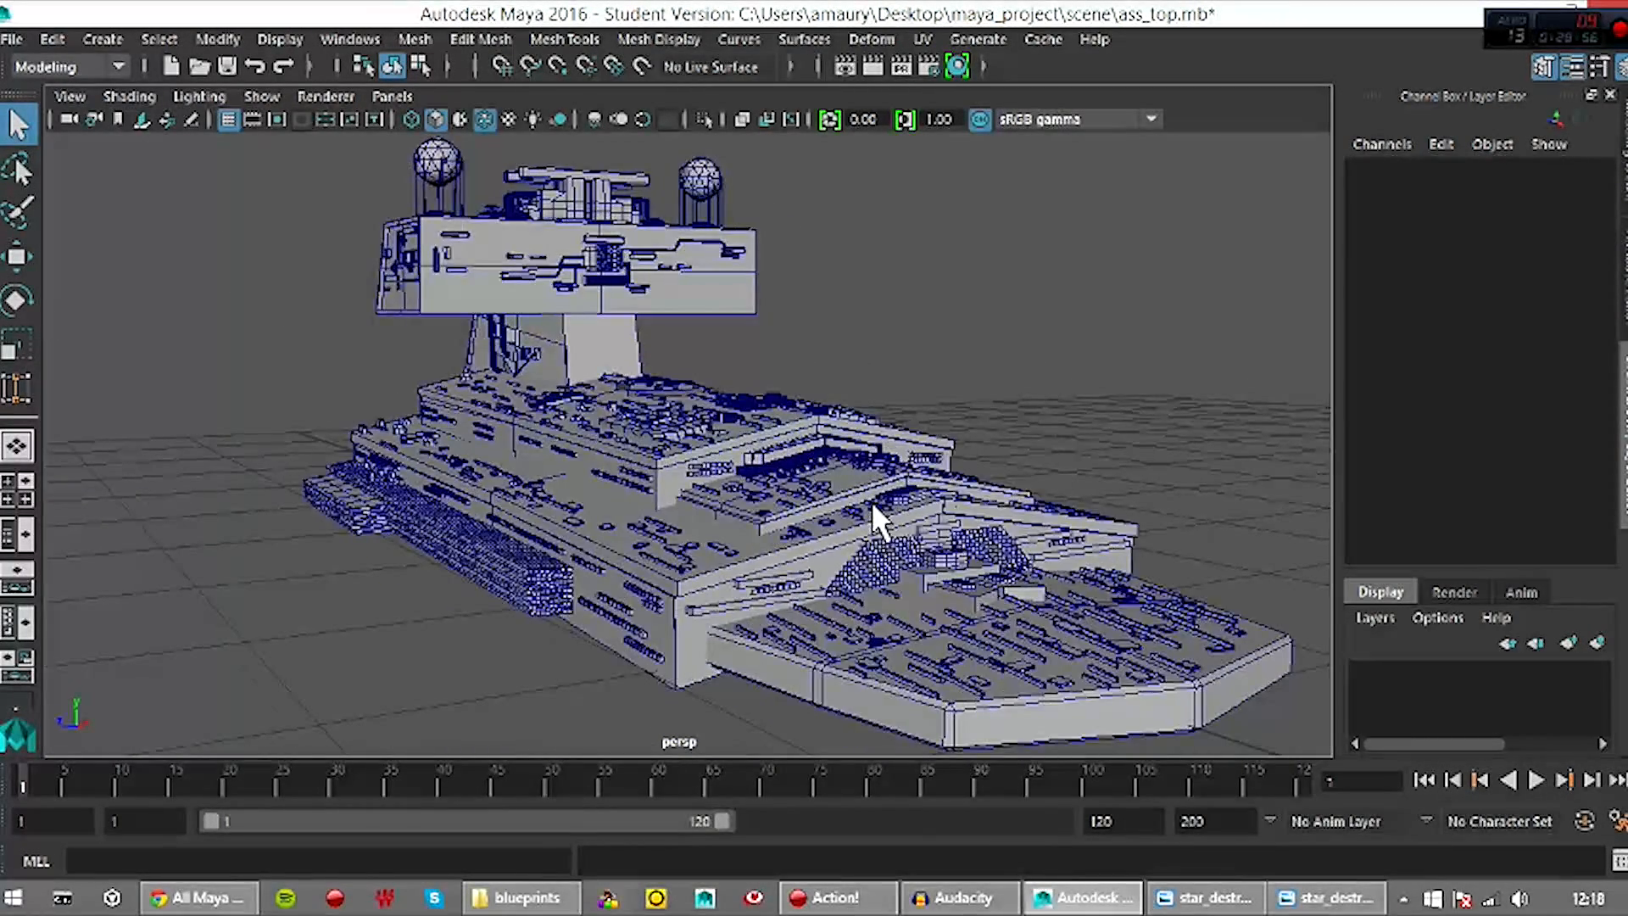
Turn off the wireframe overlay on the shaded model and inspect the deck details beside the bridge tower up close
left_click(484, 119)
mouse_move(981, 537)
left_mouse_down("alt")
mouse_move(939, 582)
mouse_move(868, 578)
mouse_move(859, 545)
mouse_move(715, 607)
mouse_move(556, 556)
mouse_move(600, 573)
mouse_move(857, 545)
mouse_move(868, 372)
left_mouse_up("alt")
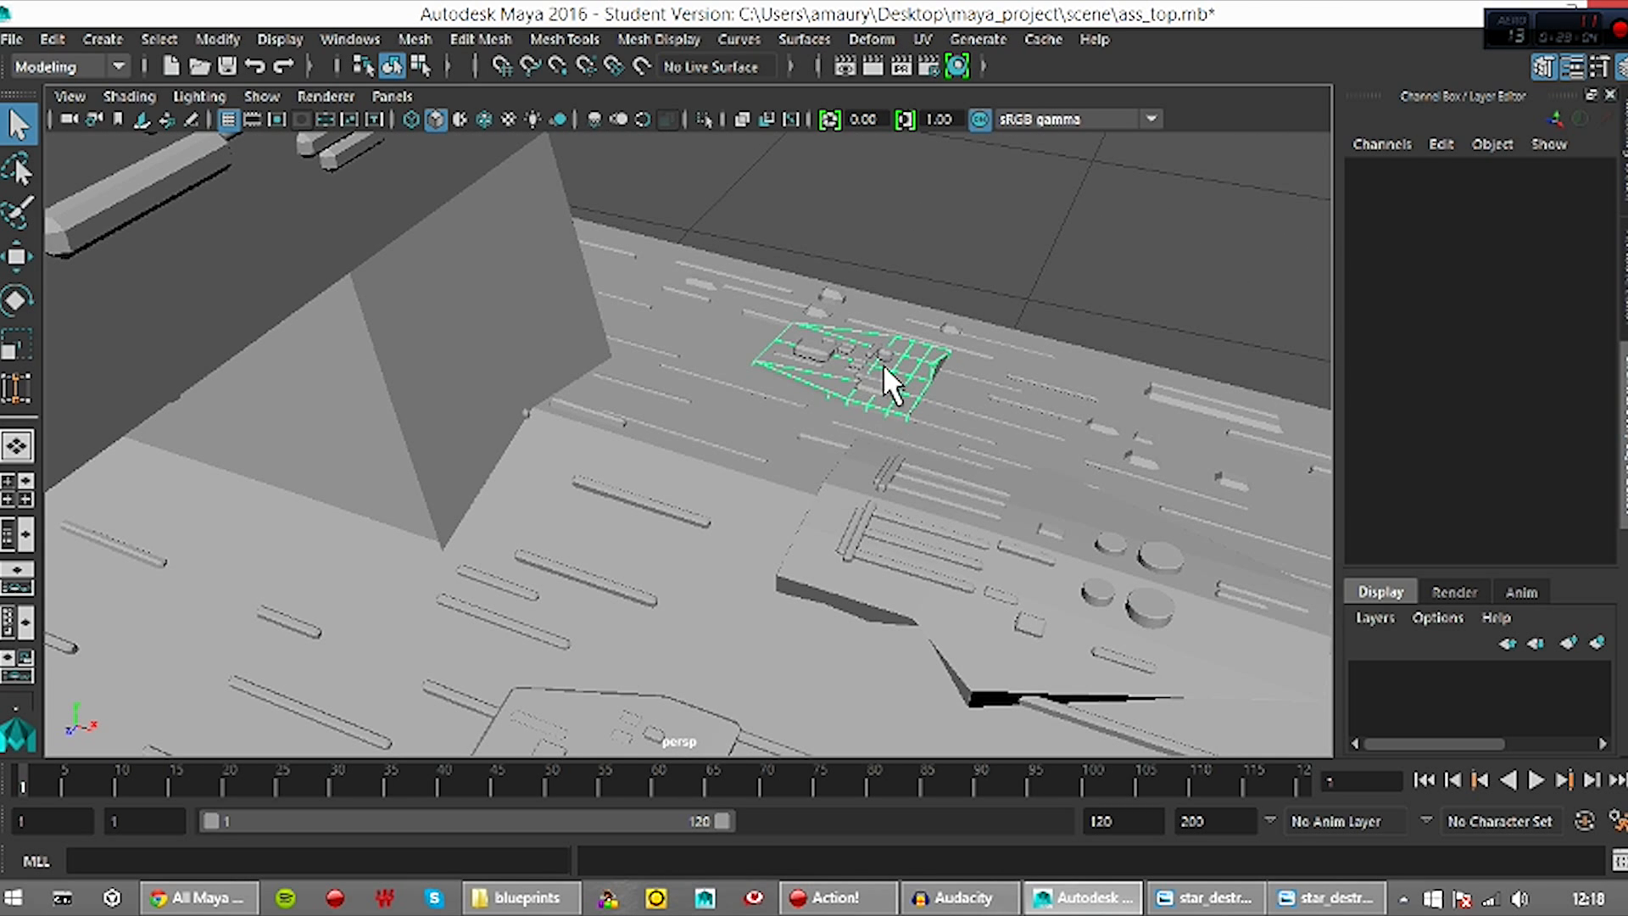
scroll(1055, 497, "down", 2)
left_click_drag(1054, 497, 1017, 642, "alt")
scroll(1104, 623, "down", 2)
scroll(1012, 606, "down", 4)
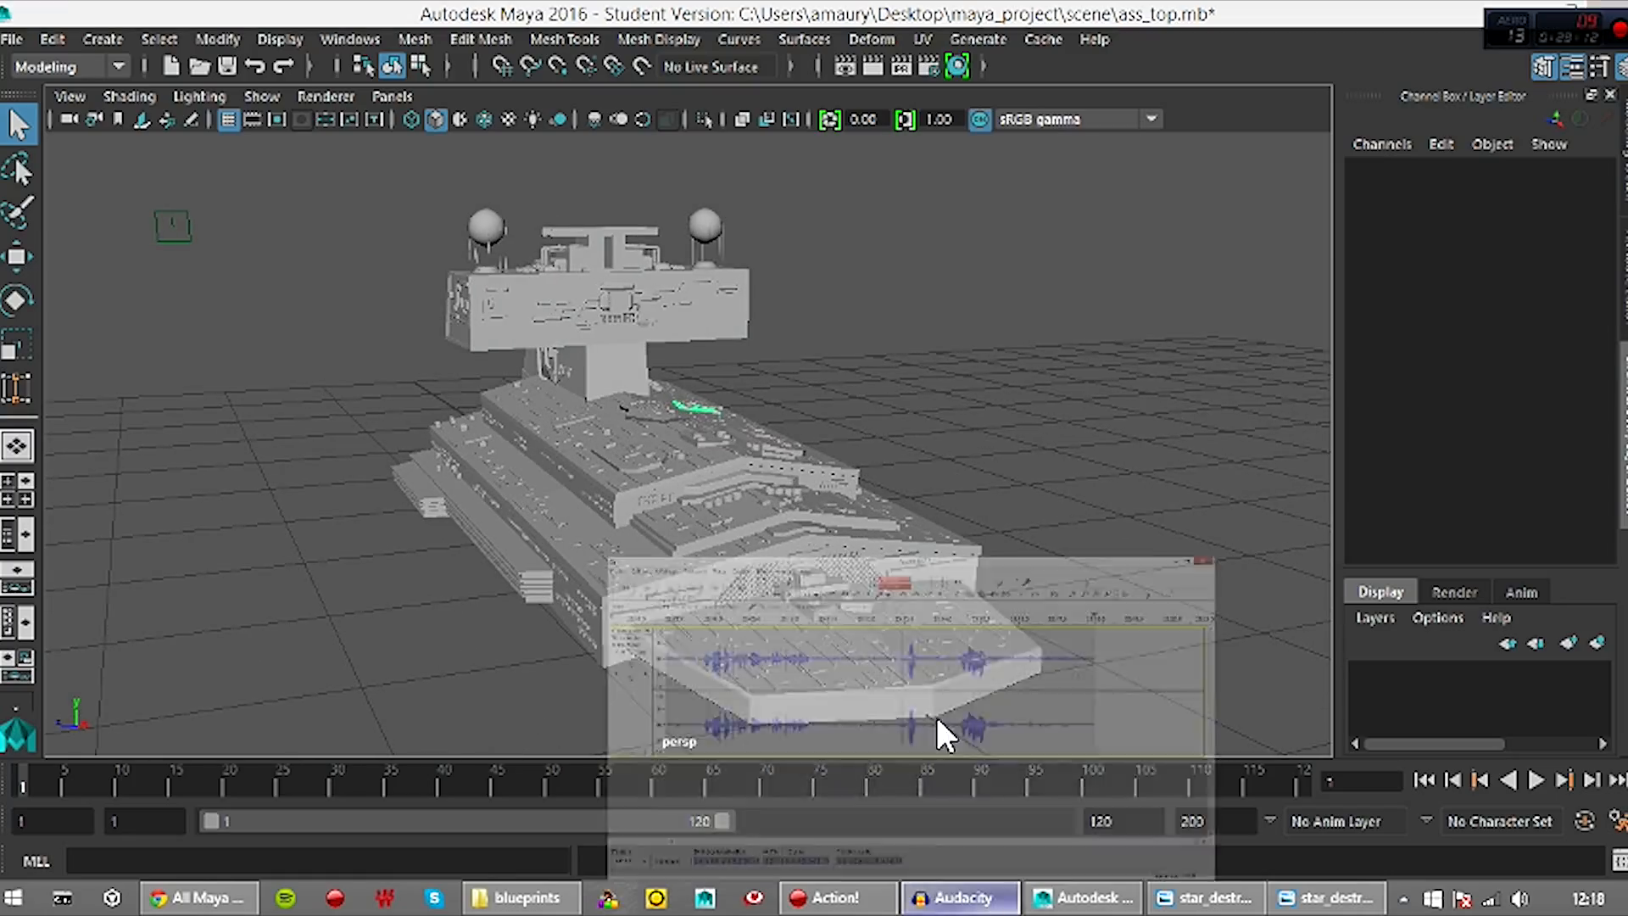
Switch to Audacity
left_click(990, 902)
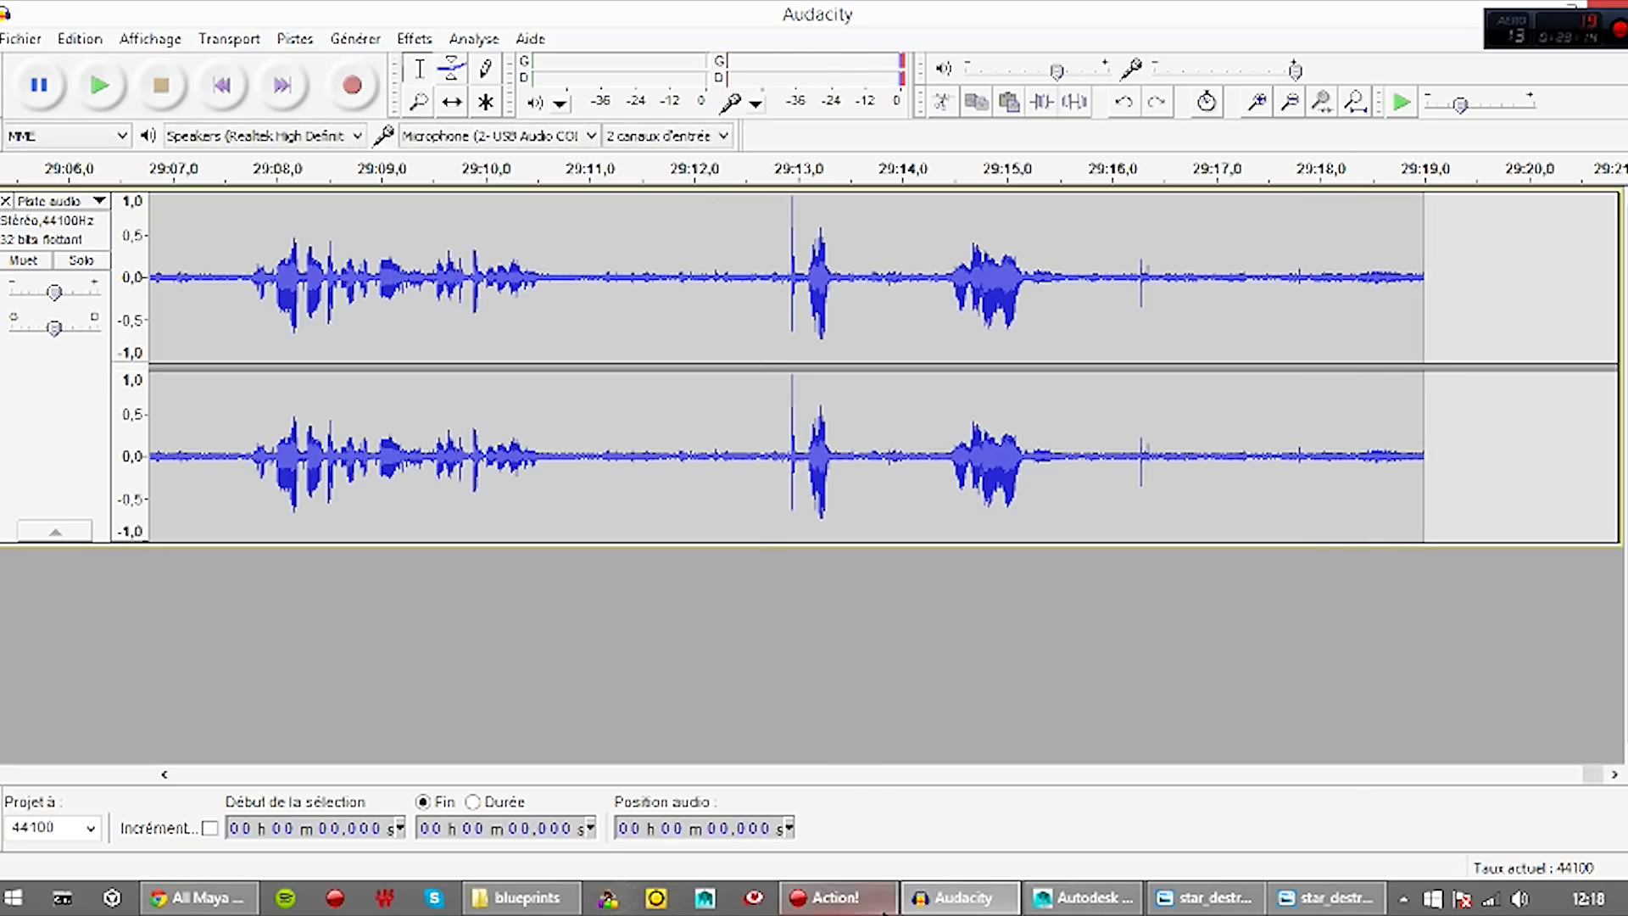